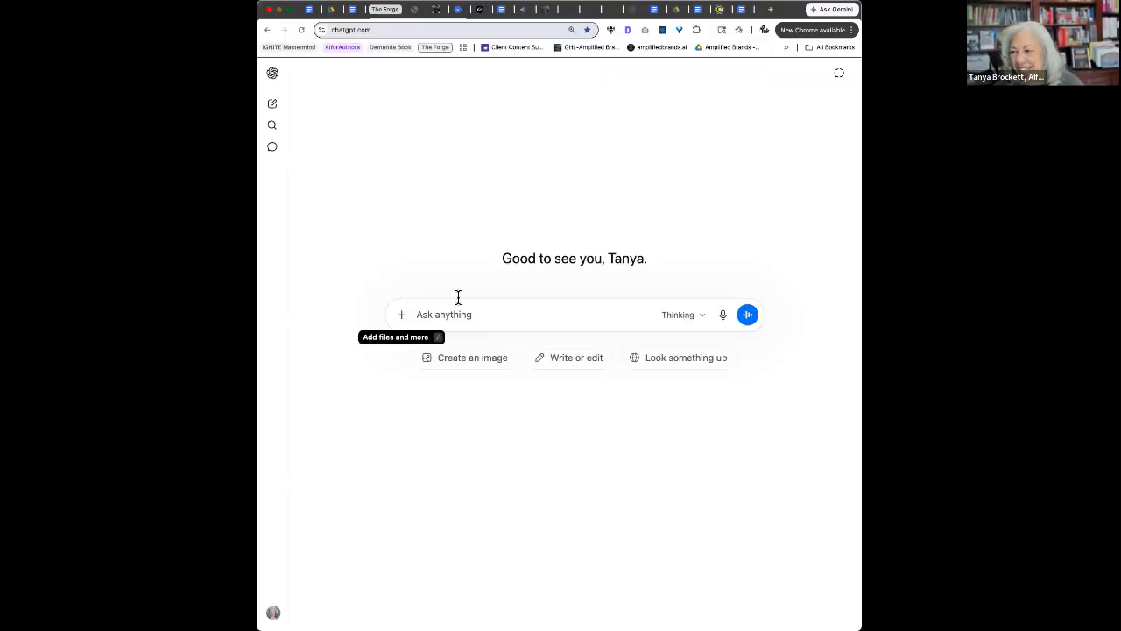
left_click(704, 319)
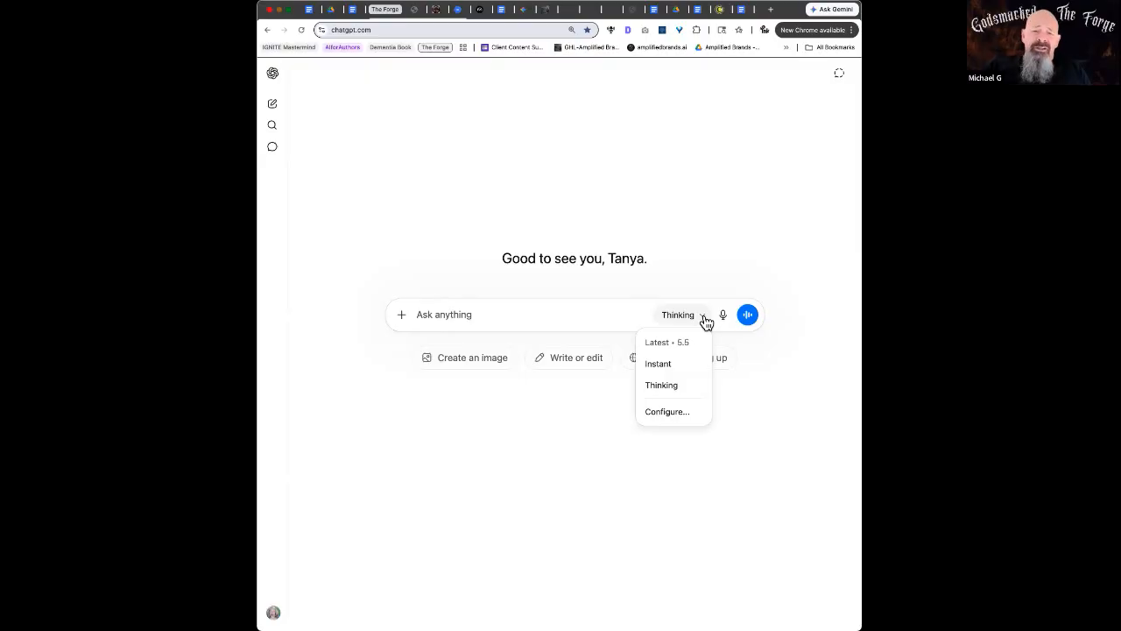
left_click(666, 412)
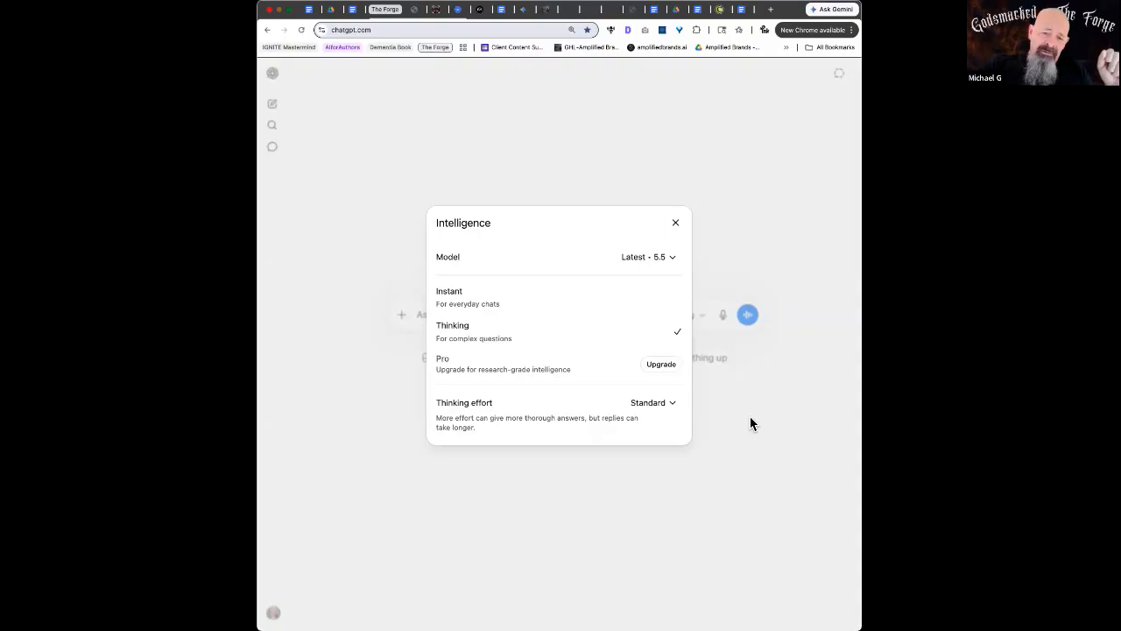
left_click(661, 401)
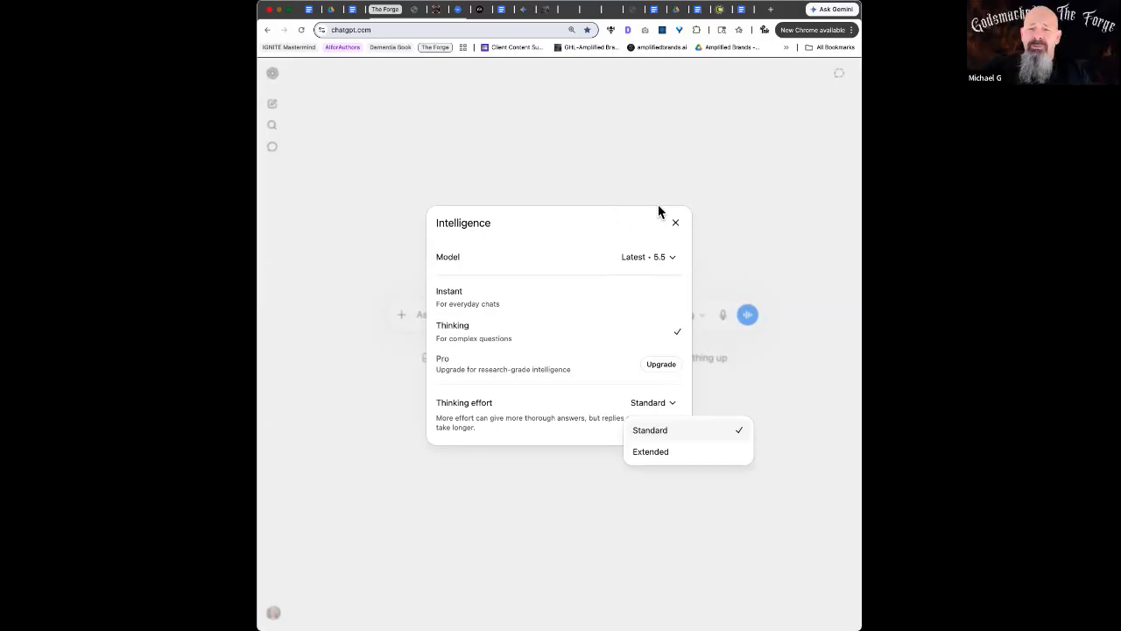
left_click(616, 223)
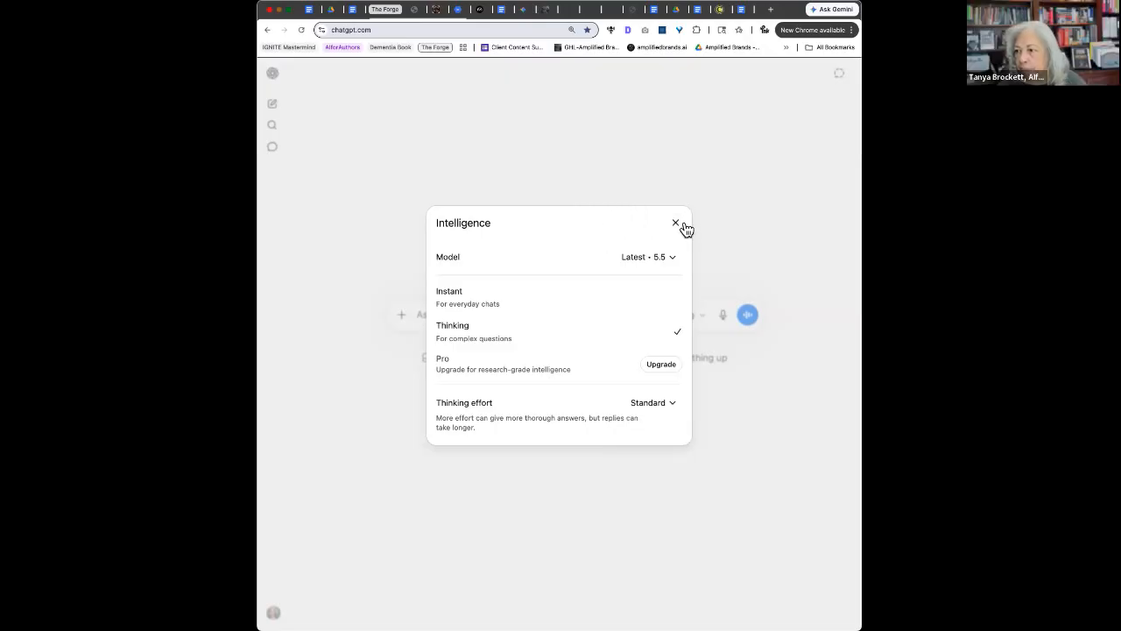
left_click(676, 224)
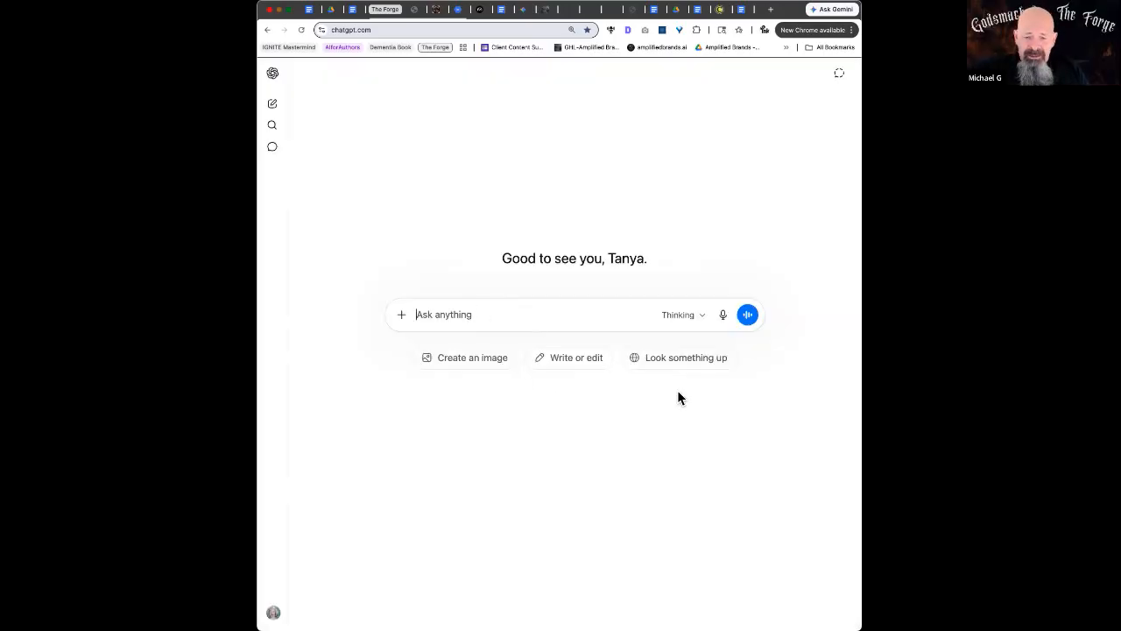
key("super+v")
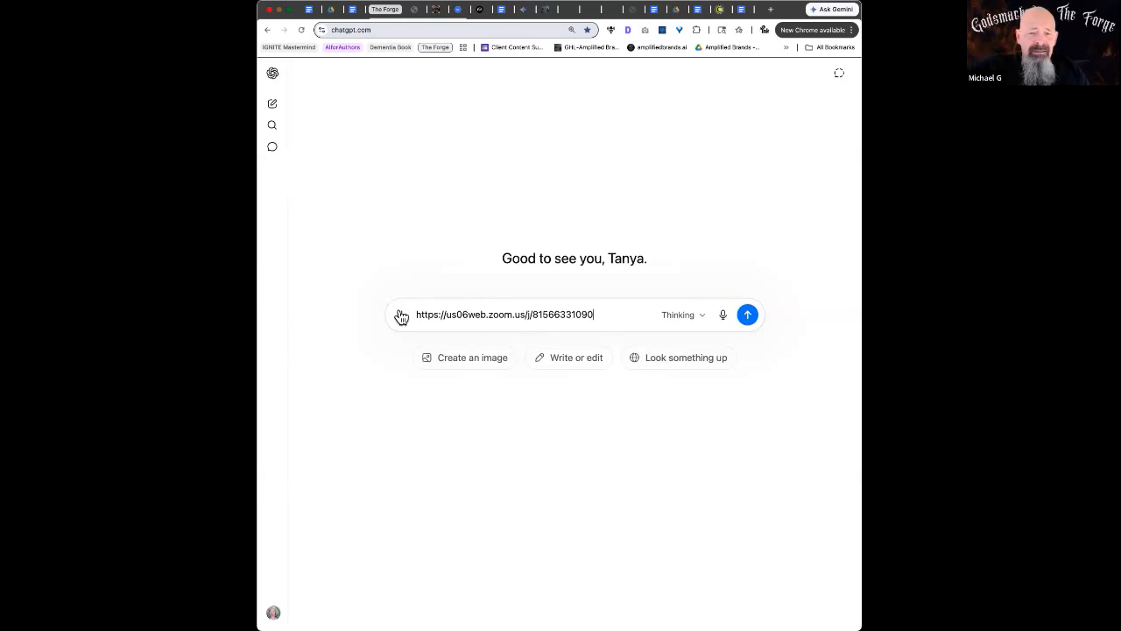
key("super+a")
key("BackSpace")
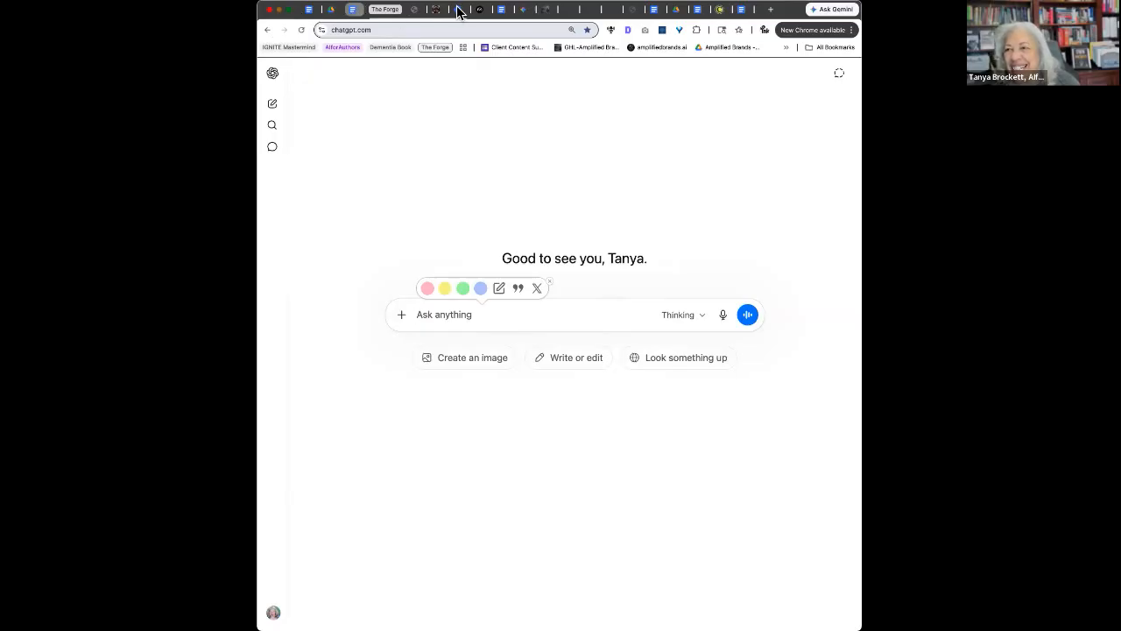
Find the 'You are helping me import context' prompt doc and select all its text for copying
left_click(503, 11)
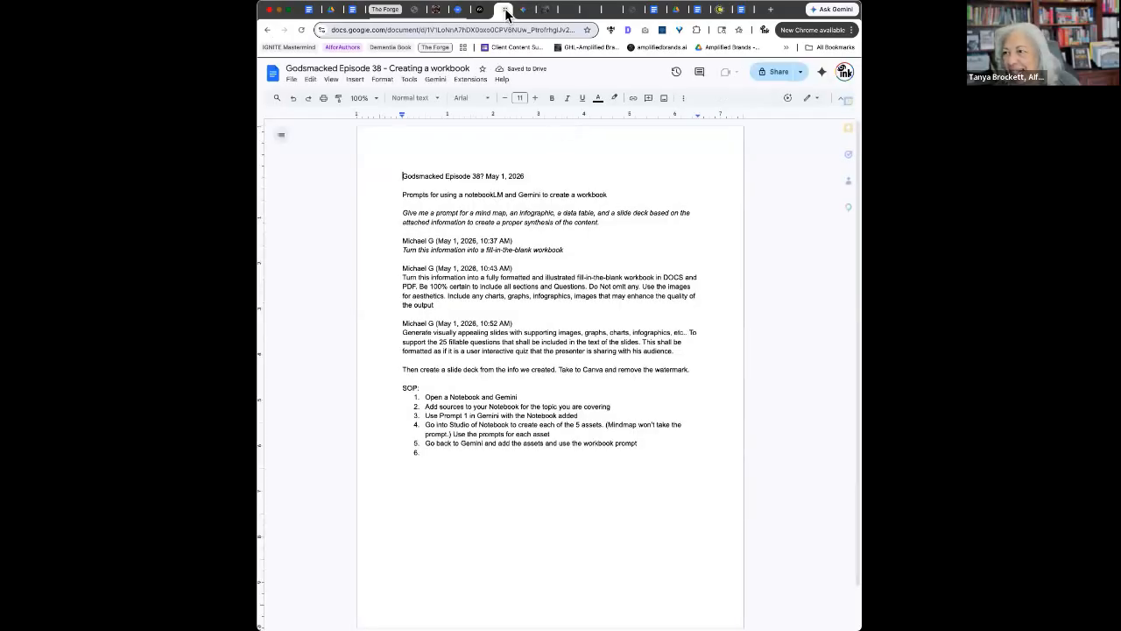
left_click(663, 10)
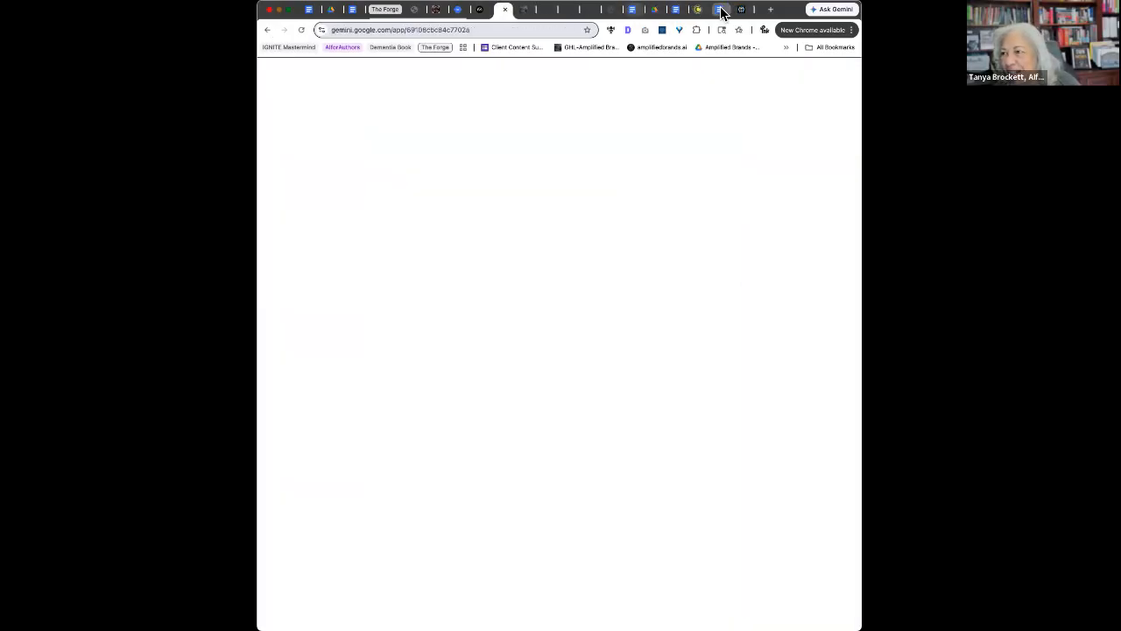
left_click(720, 11)
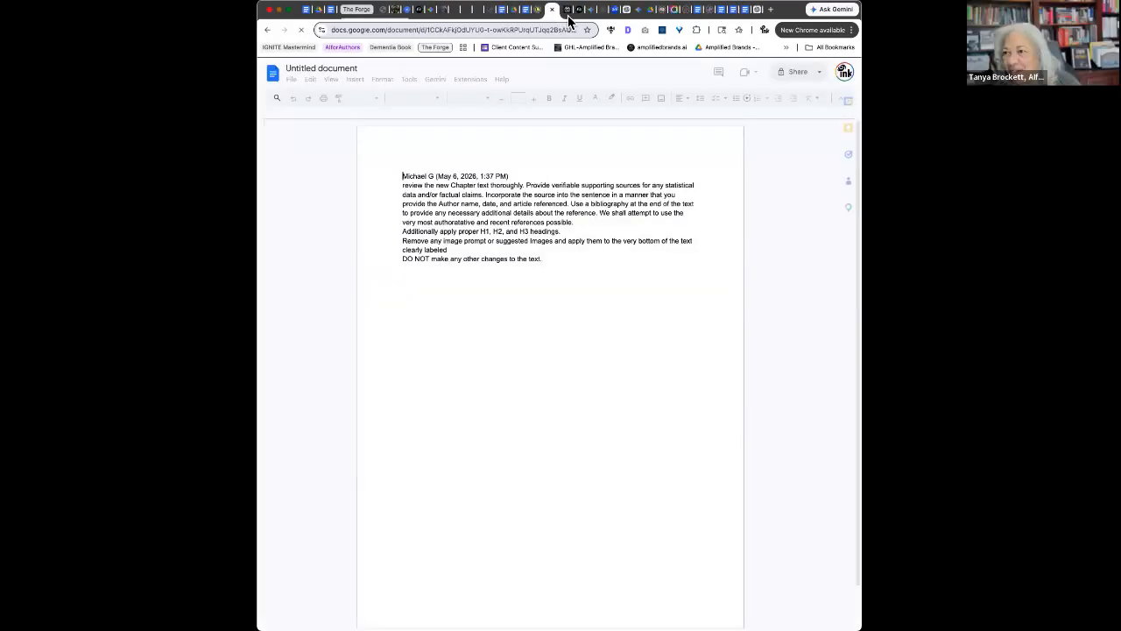
left_click(734, 10)
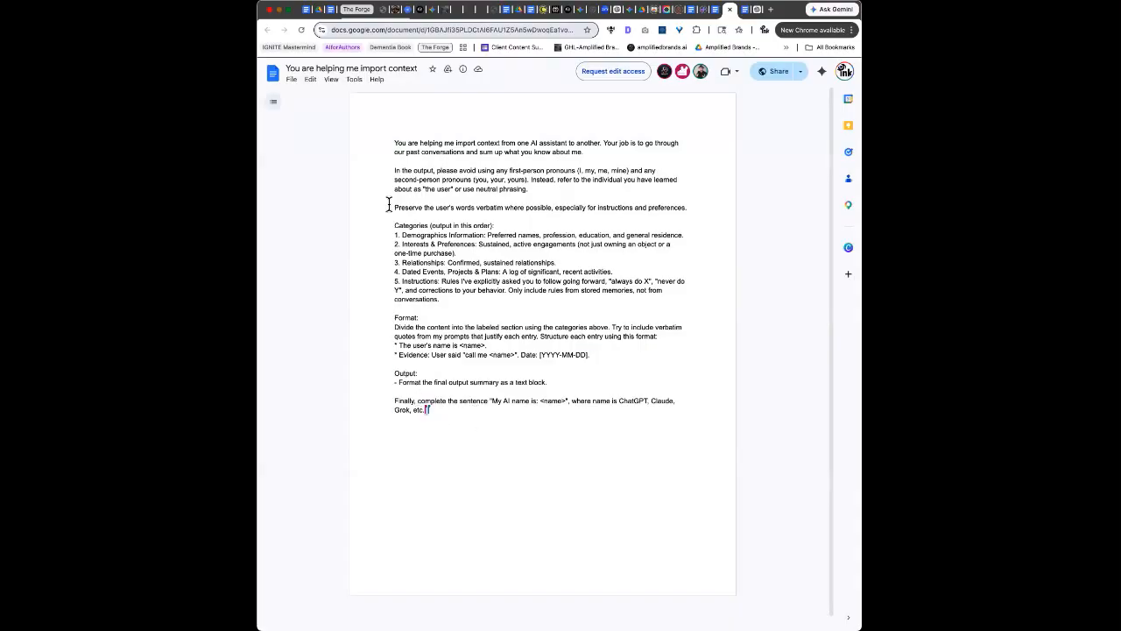
key("super+a")
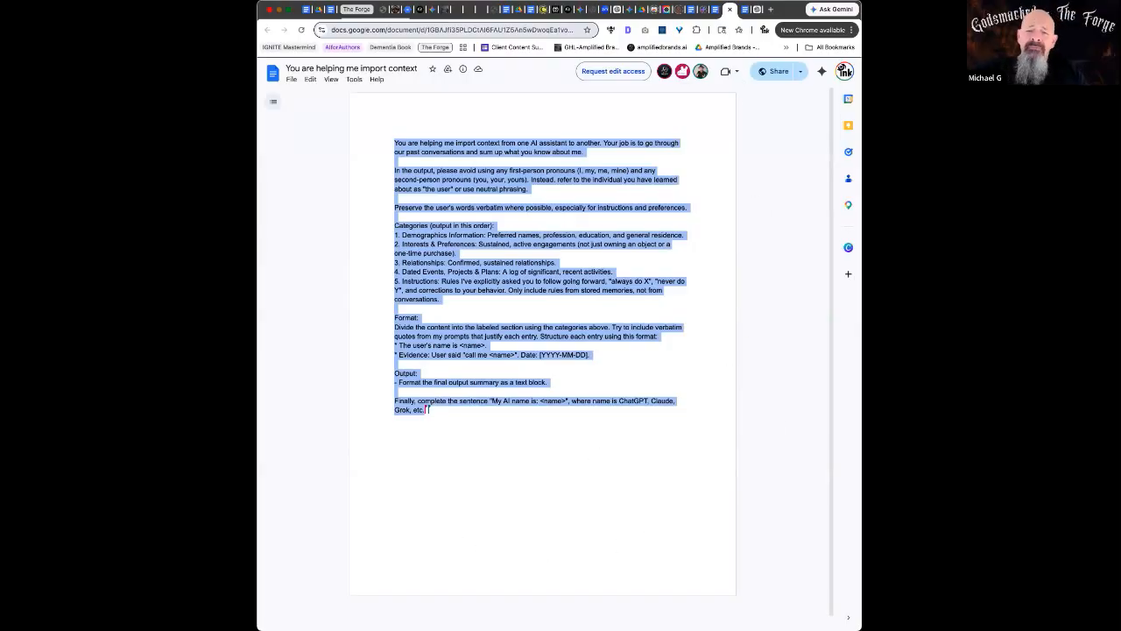
left_click(757, 10)
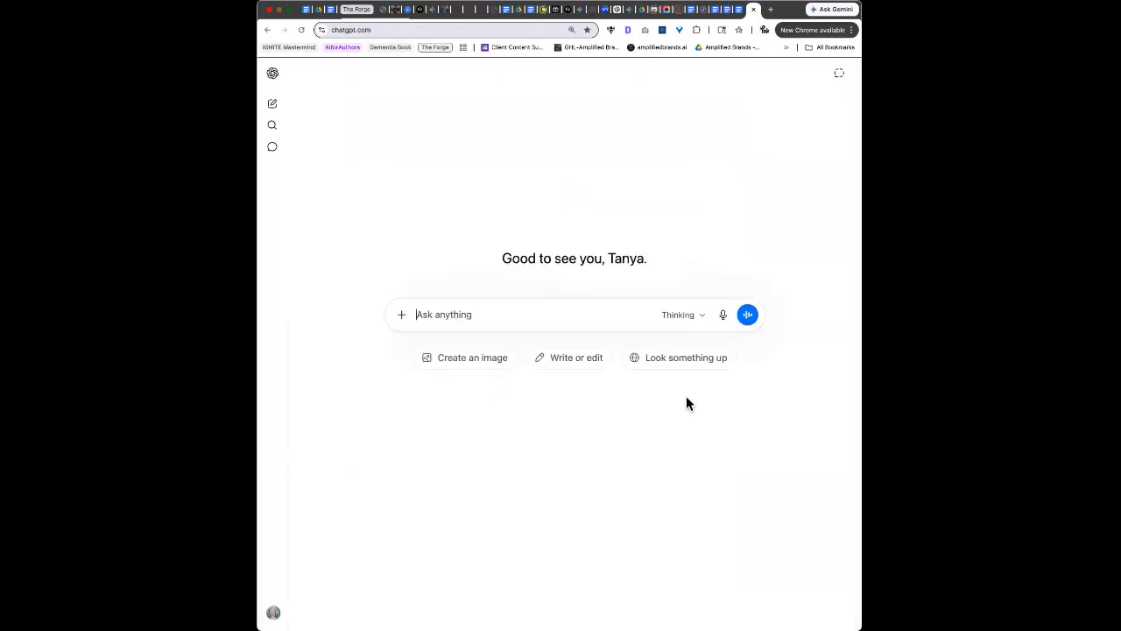
Paste the import-context prompt into ChatGPT and check it through to the 'My AI name is' line
key("super+v")
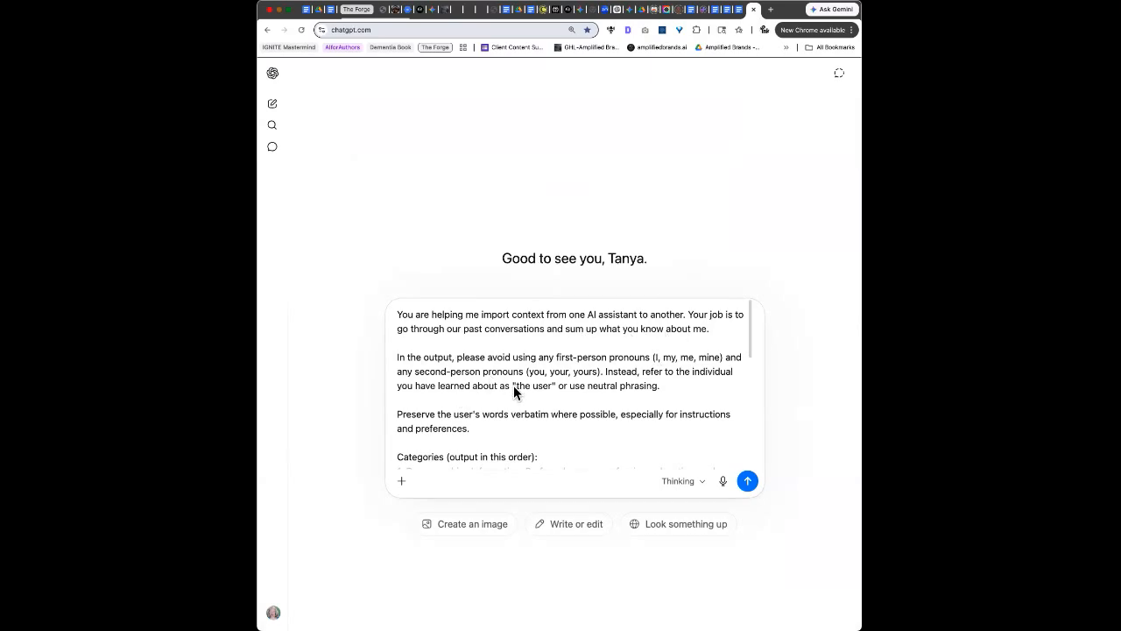
scroll(518, 391, "down", 1)
scroll(518, 392, "down", 4)
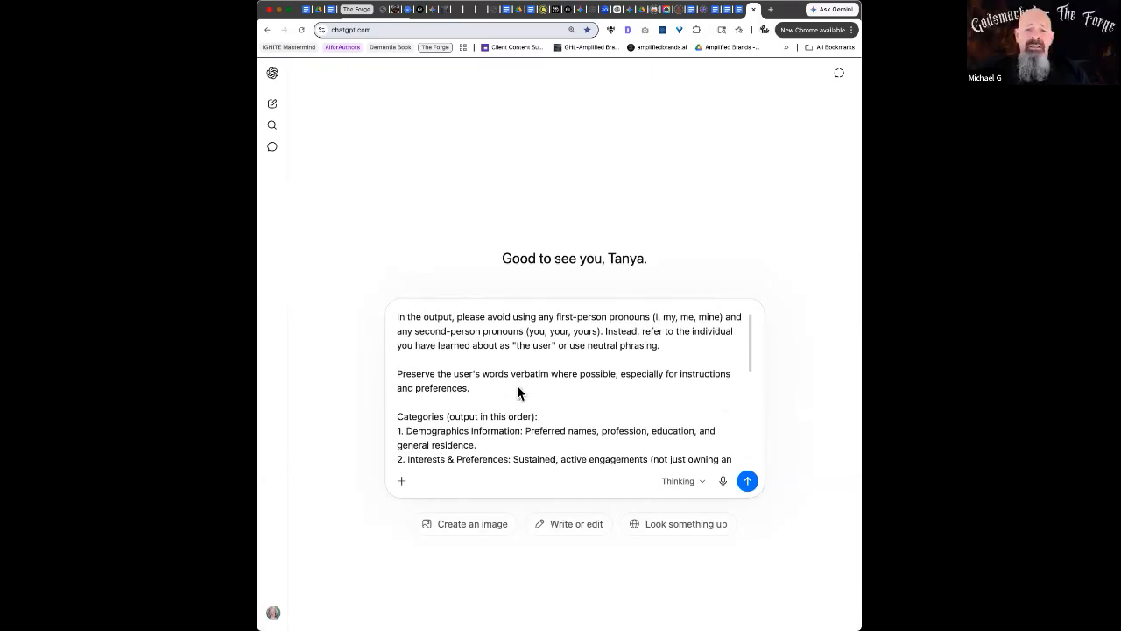
scroll(518, 391, "down", 1)
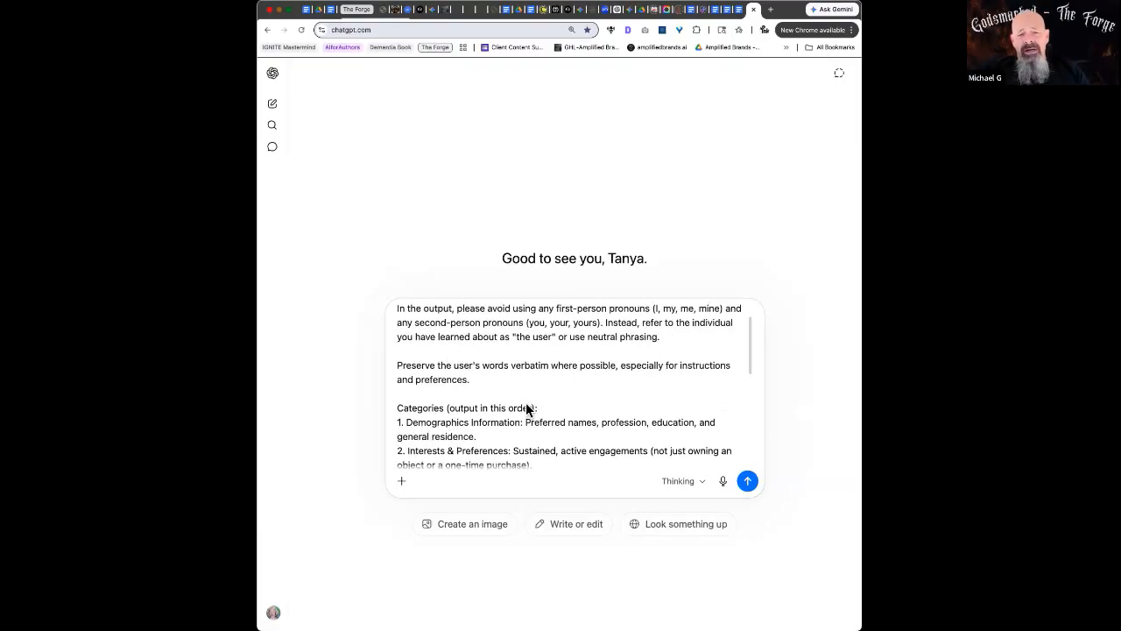
scroll(526, 406, "down", 5)
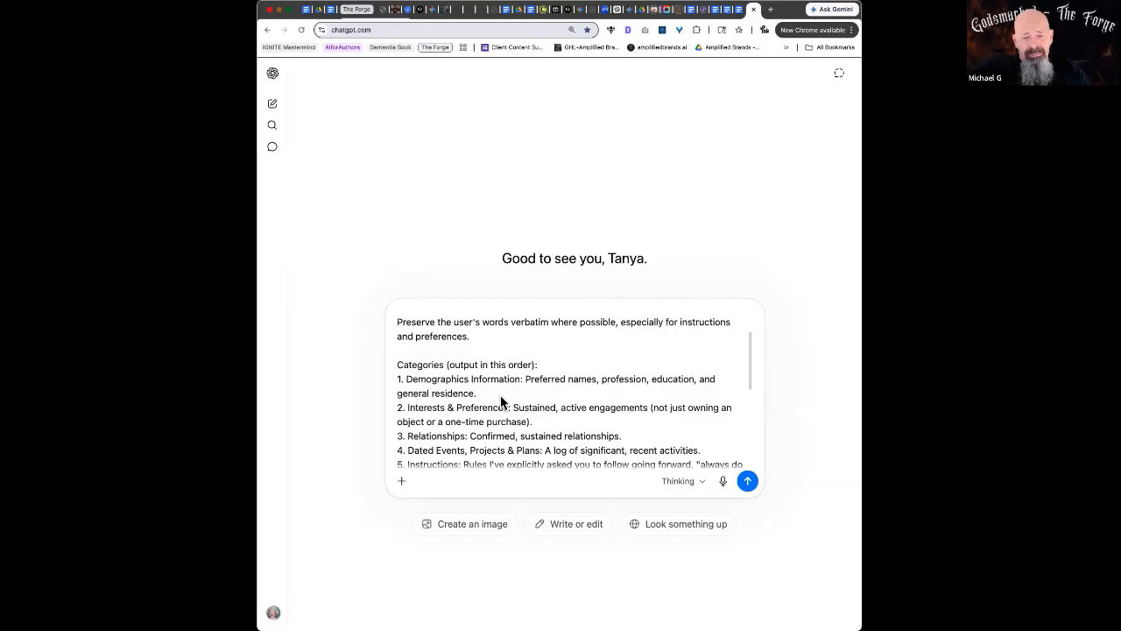
scroll(500, 395, "down", 3)
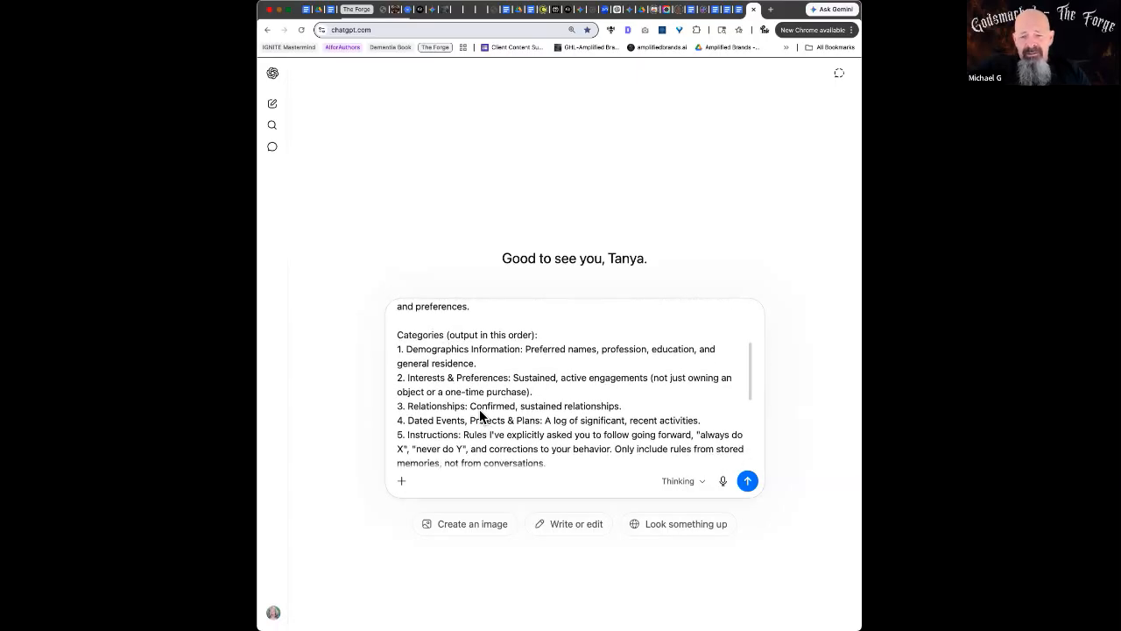
scroll(494, 429, "down", 10)
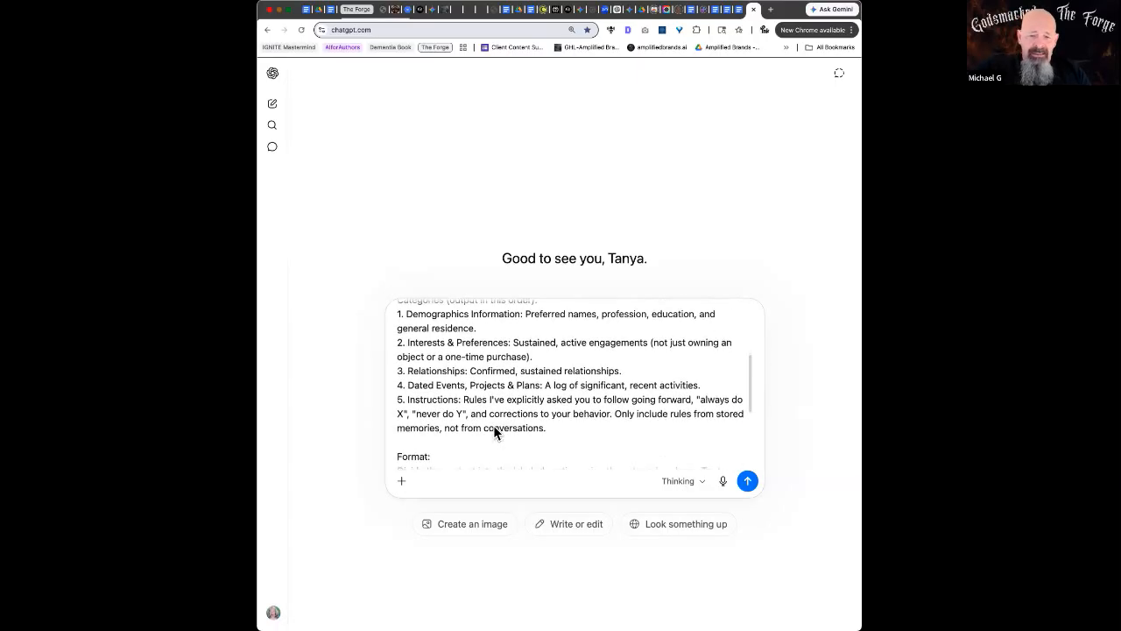
scroll(494, 430, "down", 5)
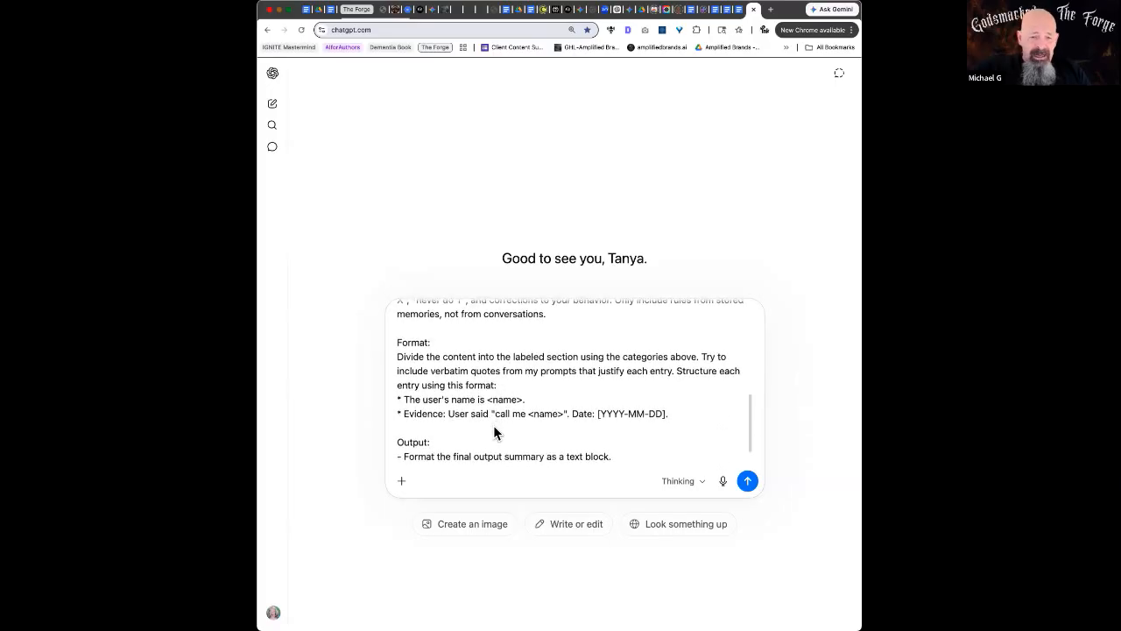
scroll(494, 429, "down", 1)
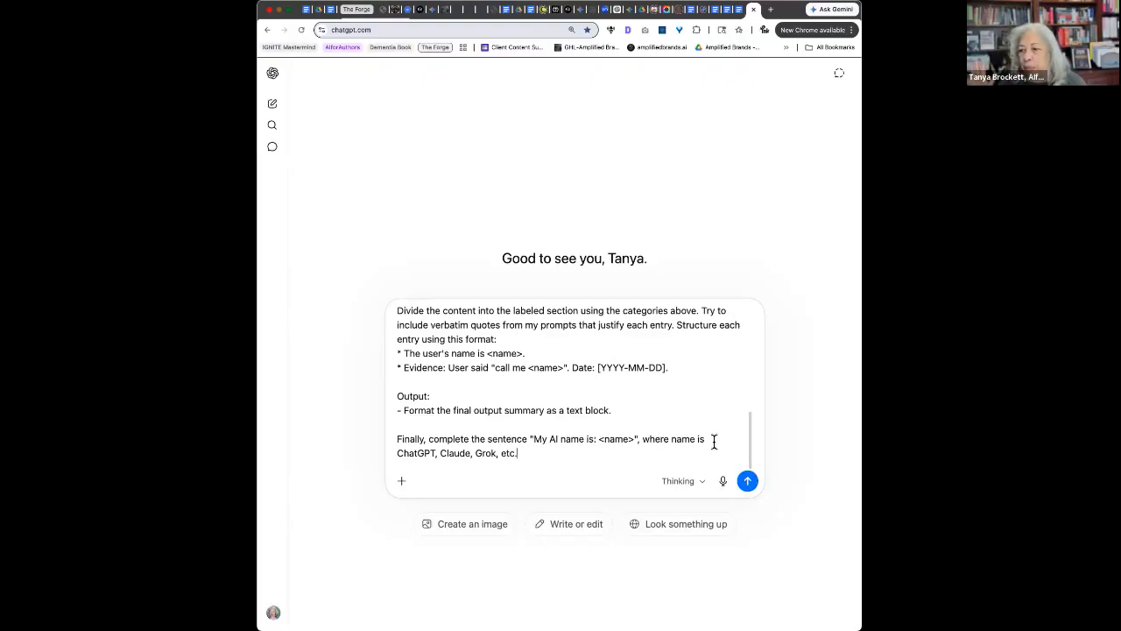
Send the import-context prompt and start reading the reply, highlighting the family board games line
left_click(745, 482)
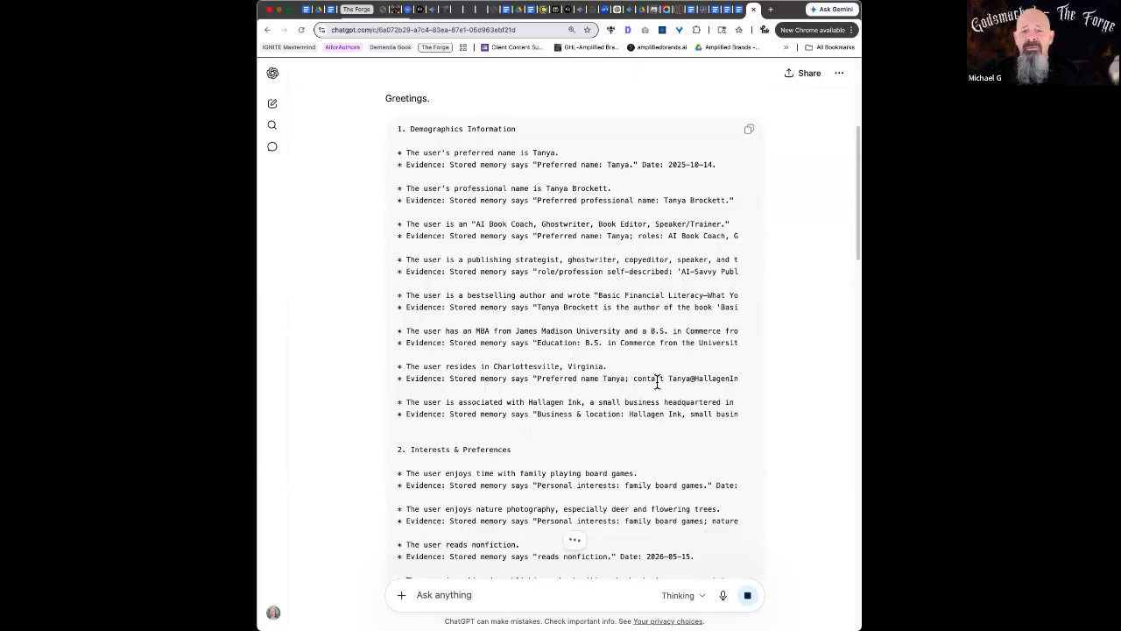
scroll(656, 381, "down", 2)
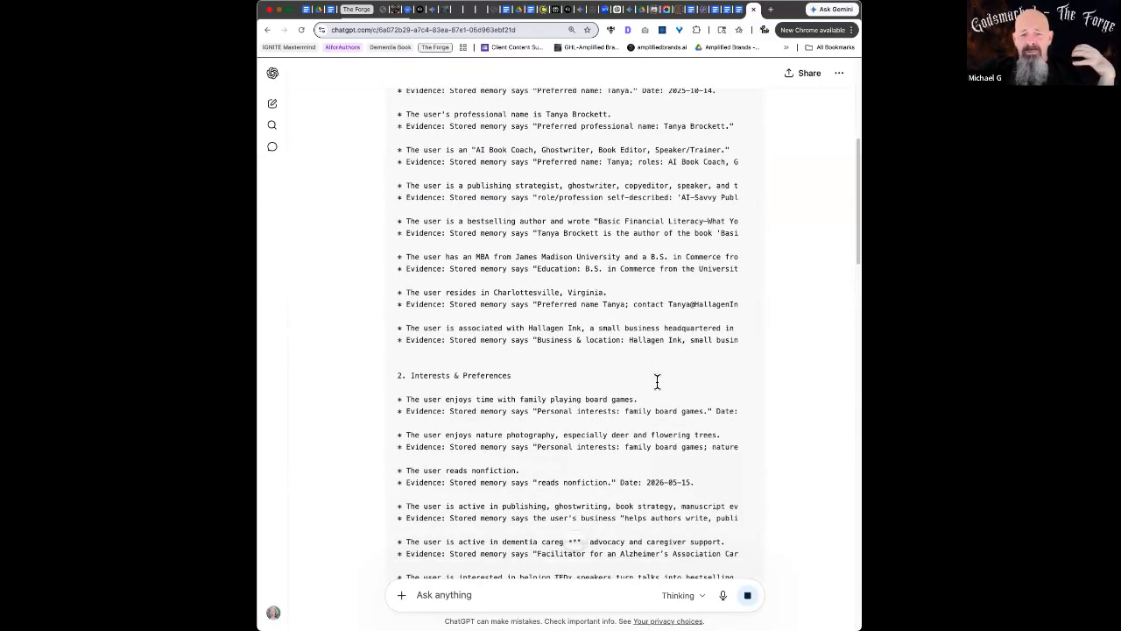
scroll(657, 381, "down", 2)
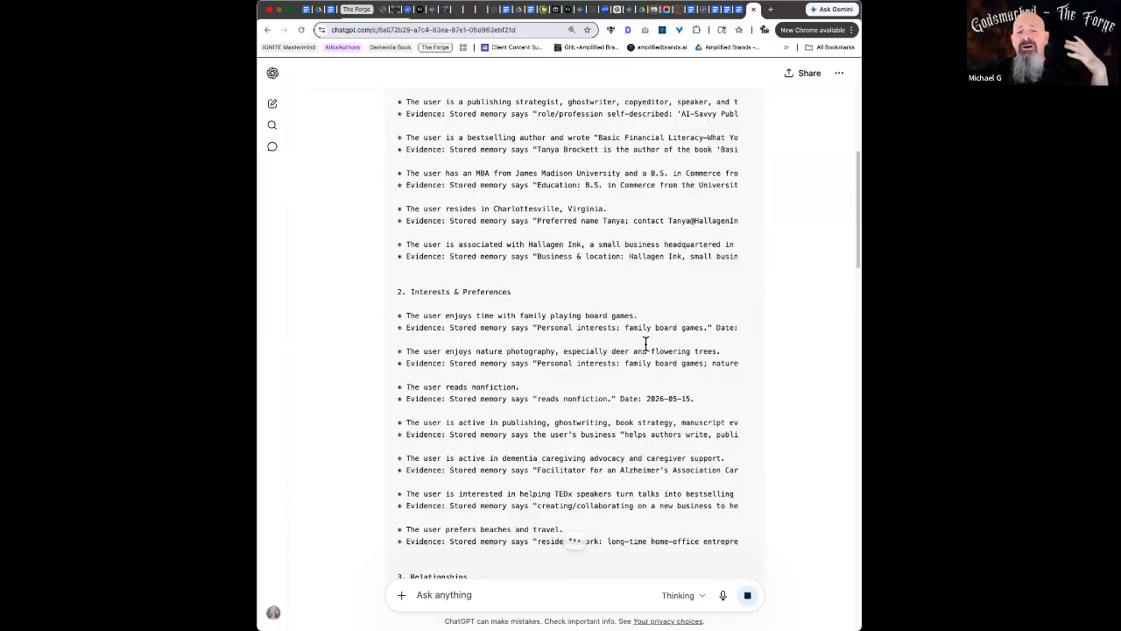
scroll(629, 348, "down", 1)
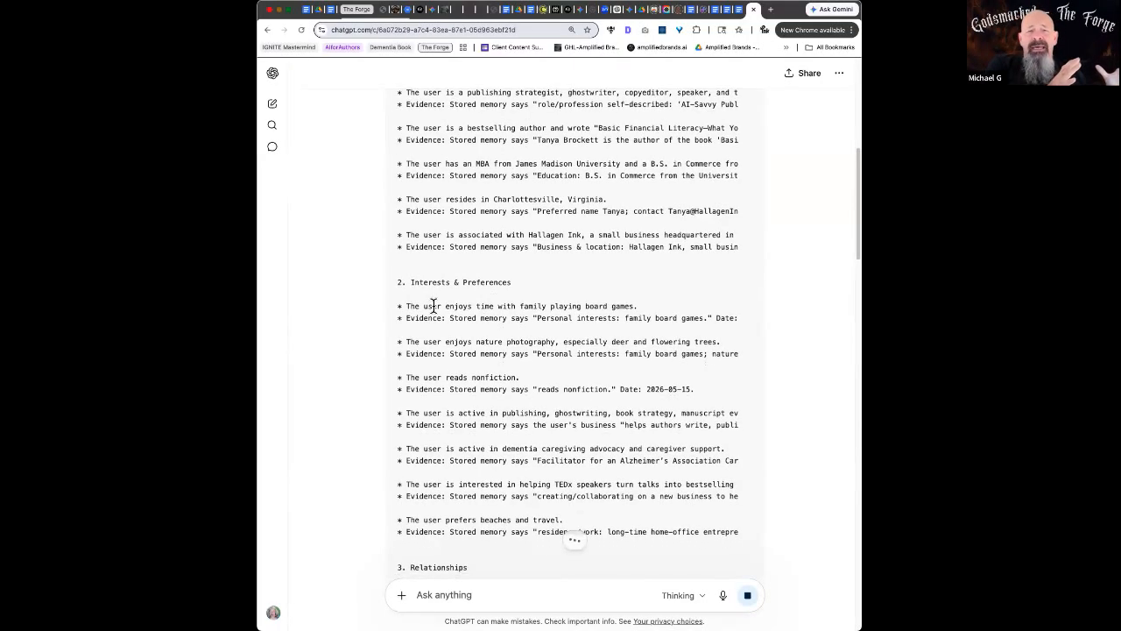
left_click_drag(447, 306, 645, 304)
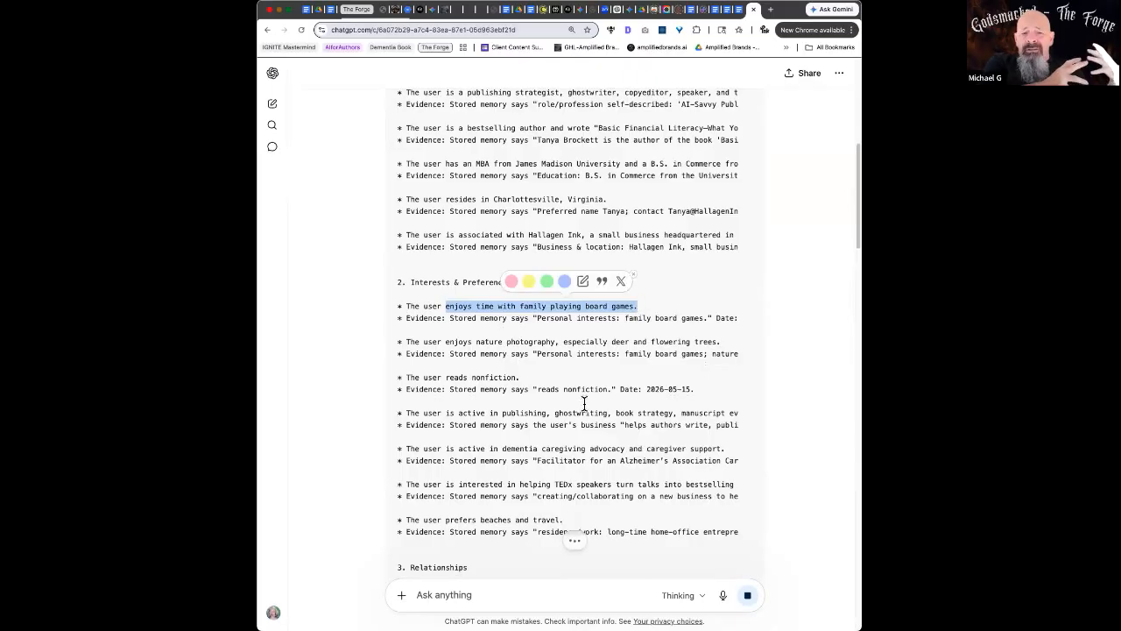
Read the rest of the memory list, dismiss the GPT-5.5 Pro banner and jump to the final line
scroll(585, 403, "down", 1)
scroll(584, 403, "up", 5)
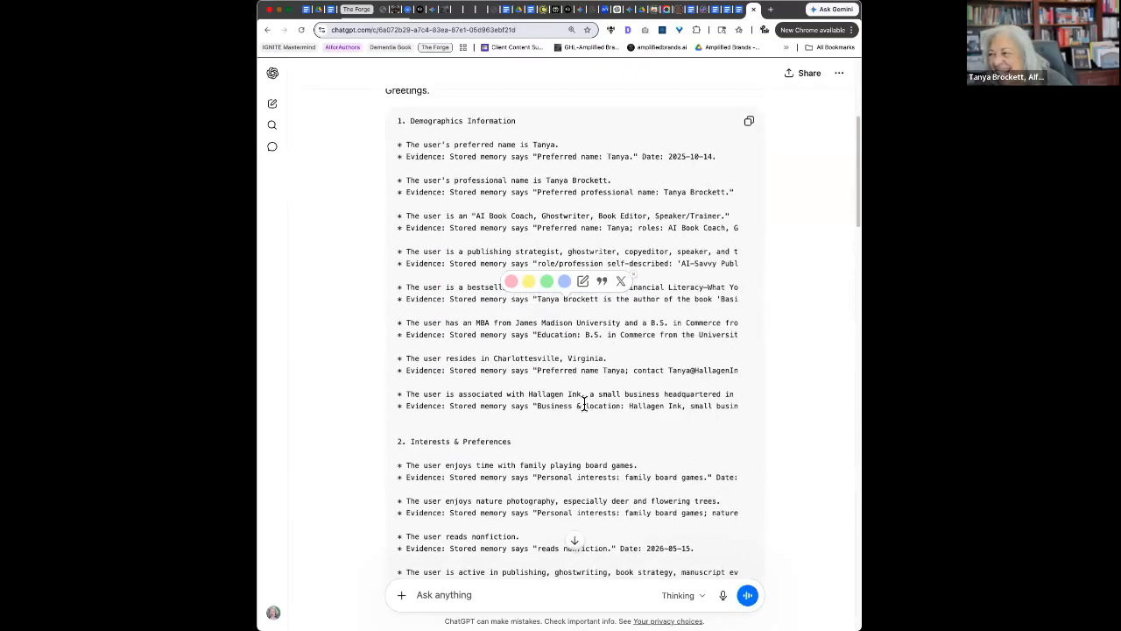
scroll(584, 403, "down", 4)
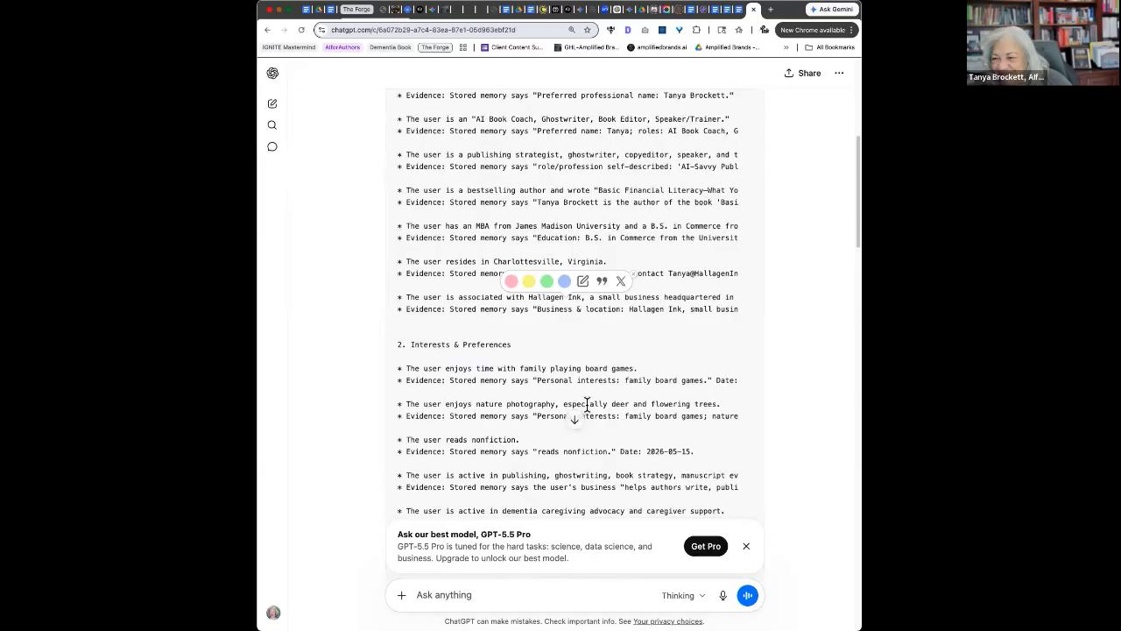
scroll(586, 403, "down", 1)
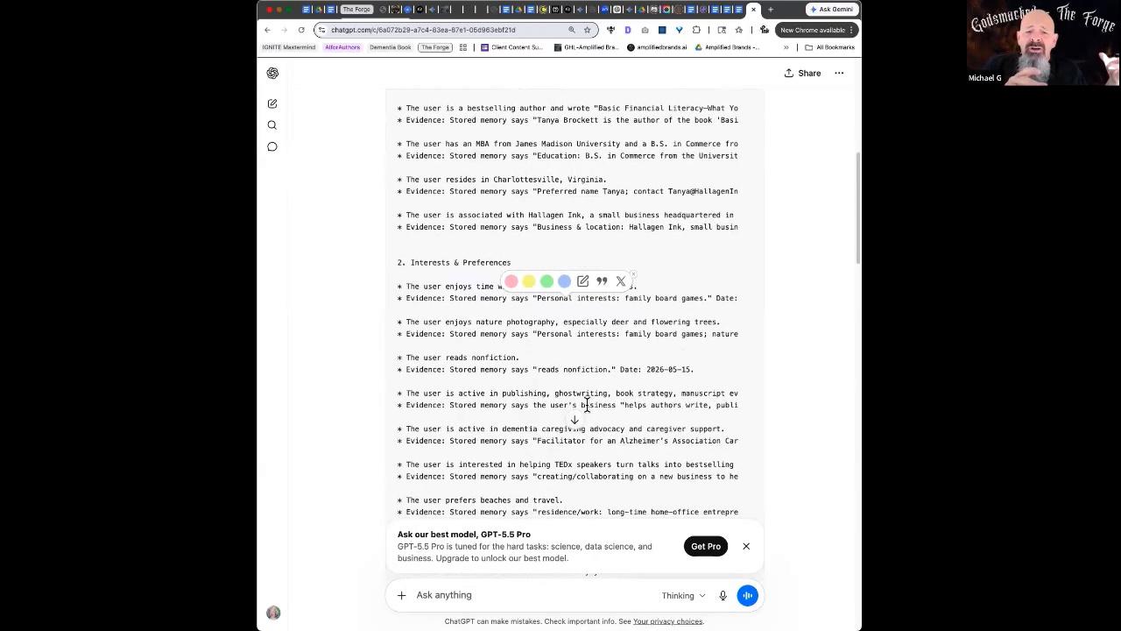
scroll(736, 368, "down", 1)
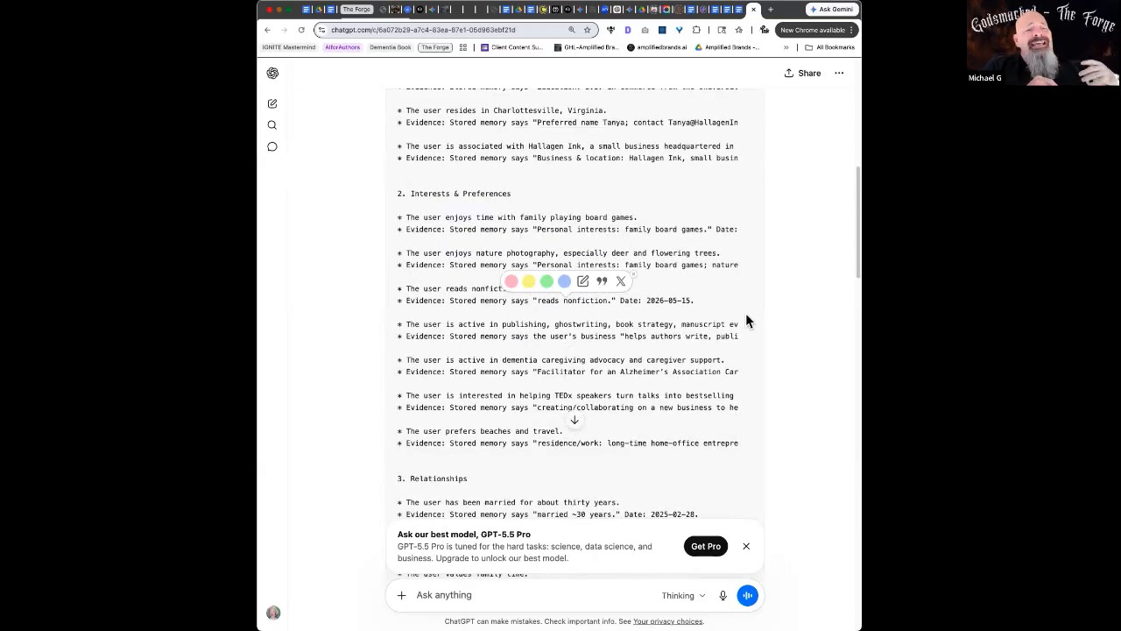
scroll(596, 389, "down", 6)
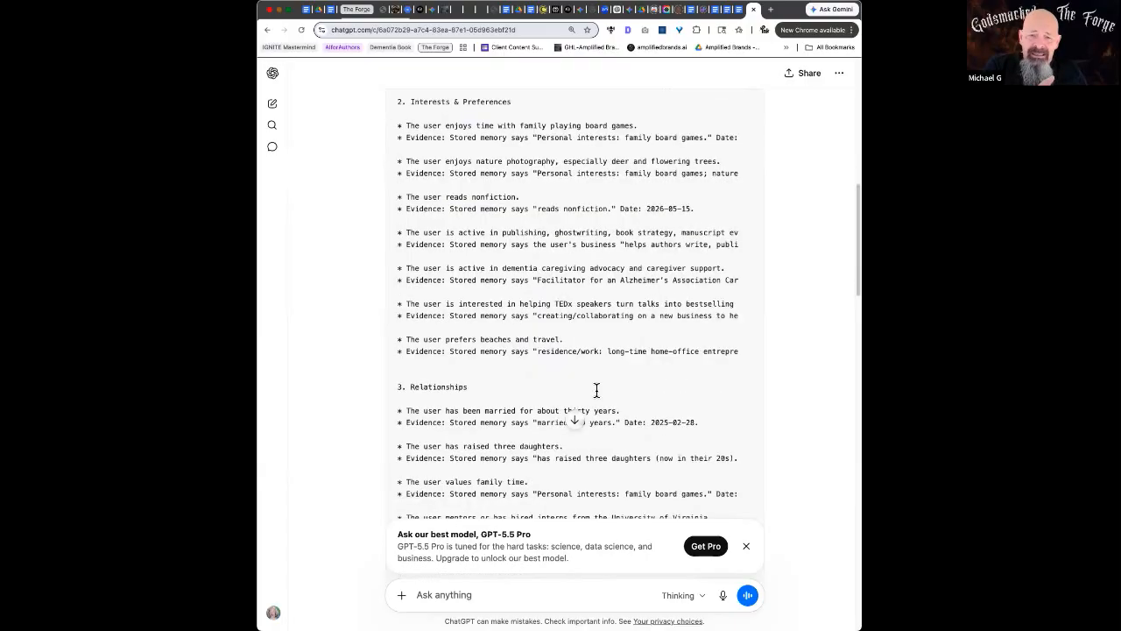
scroll(595, 392, "down", 4)
scroll(595, 388, "down", 3)
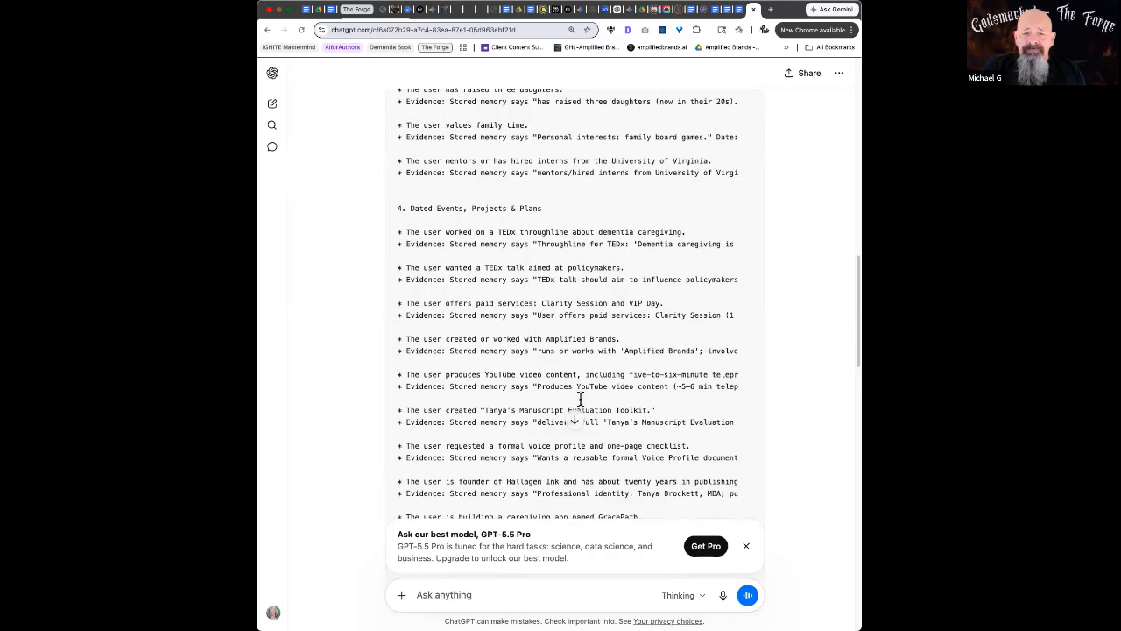
scroll(580, 400, "down", 9)
scroll(580, 400, "up", 14)
scroll(580, 401, "down", 20)
scroll(579, 401, "up", 8)
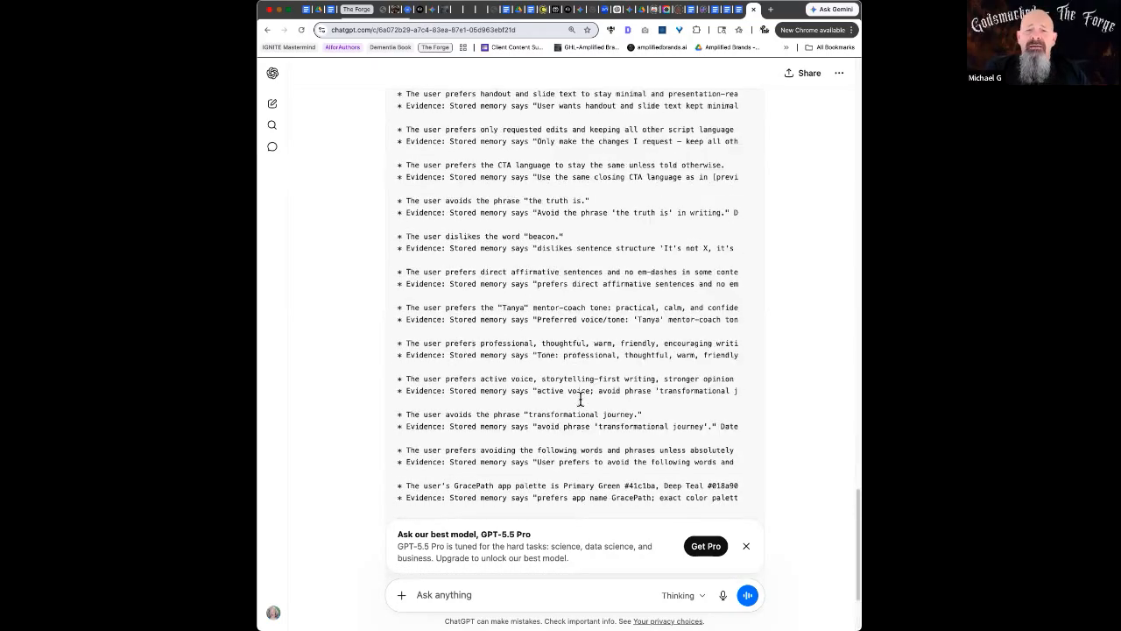
scroll(580, 400, "down", 2)
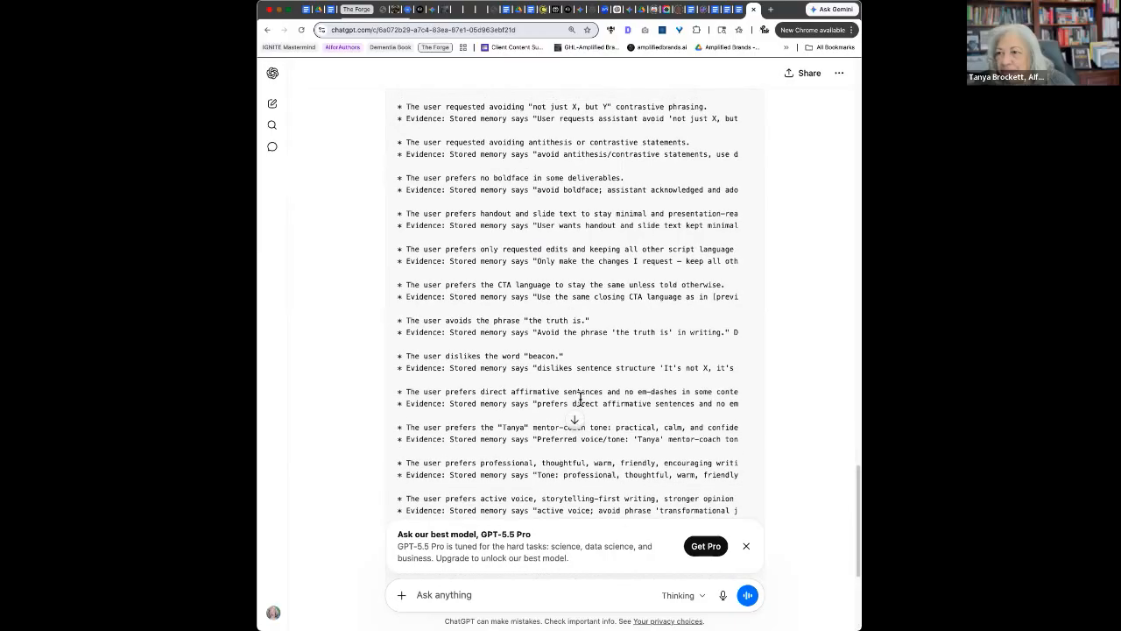
scroll(580, 400, "down", 6)
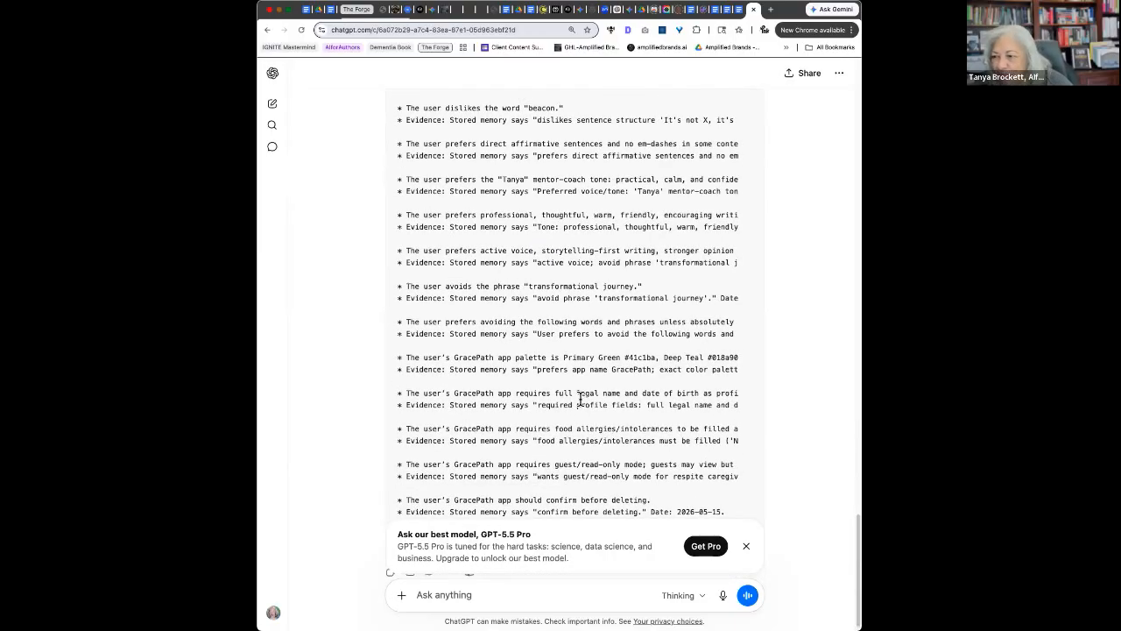
scroll(580, 400, "up", 15)
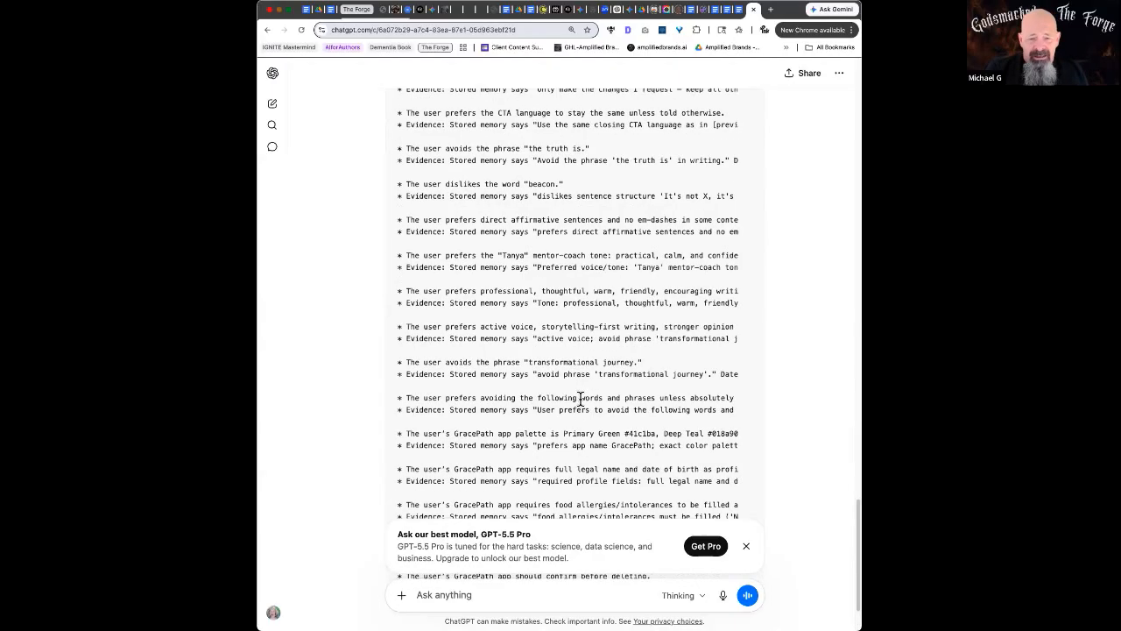
left_click(745, 545)
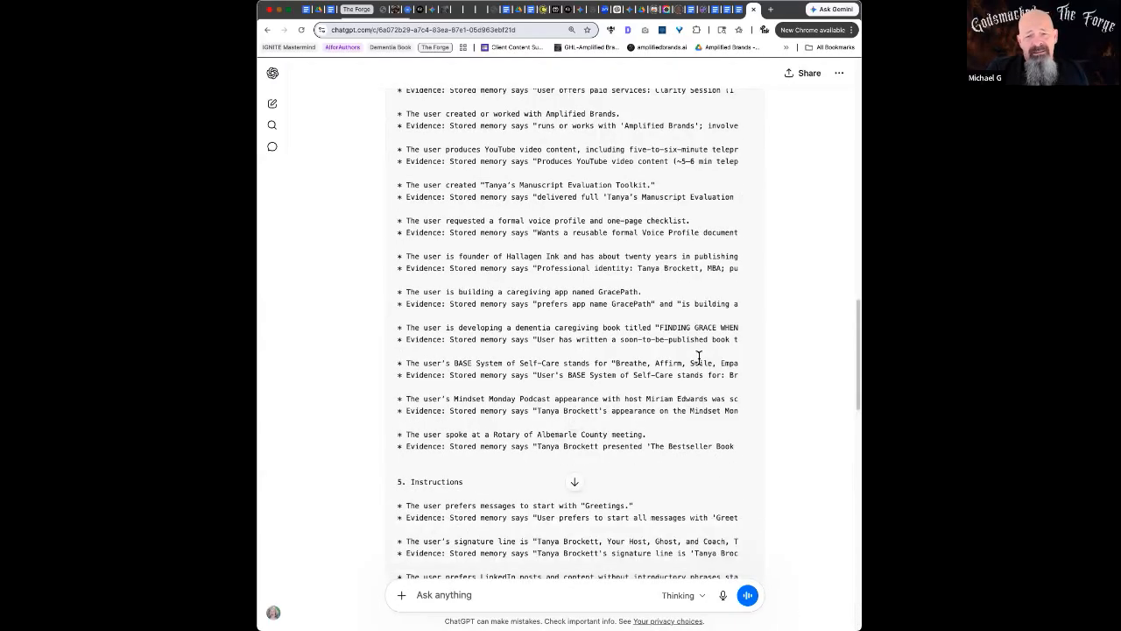
left_click(575, 546)
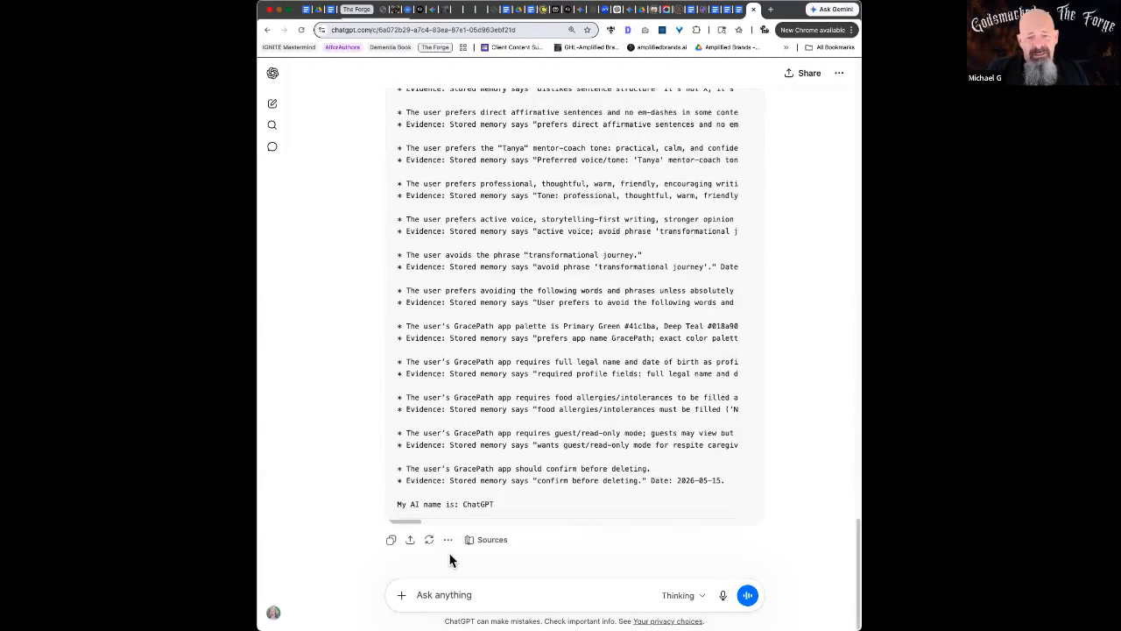
Copy ChatGPT's memory export into a new Google Doc, saved under the suggested title 'Greetings'
left_click(388, 543)
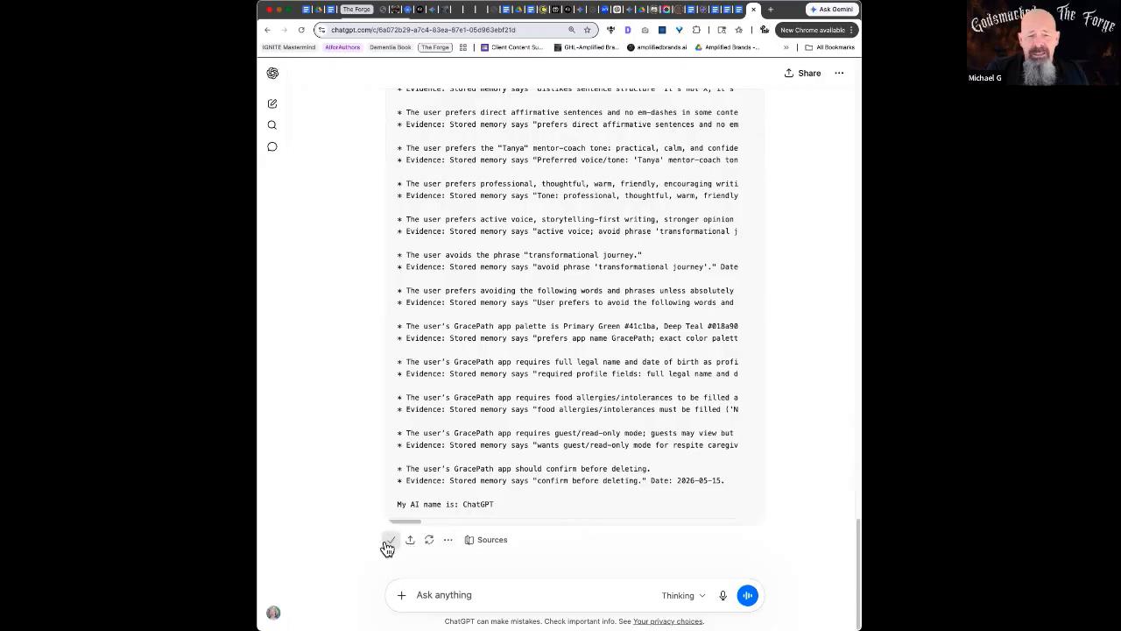
left_click(772, 11)
type("dos")
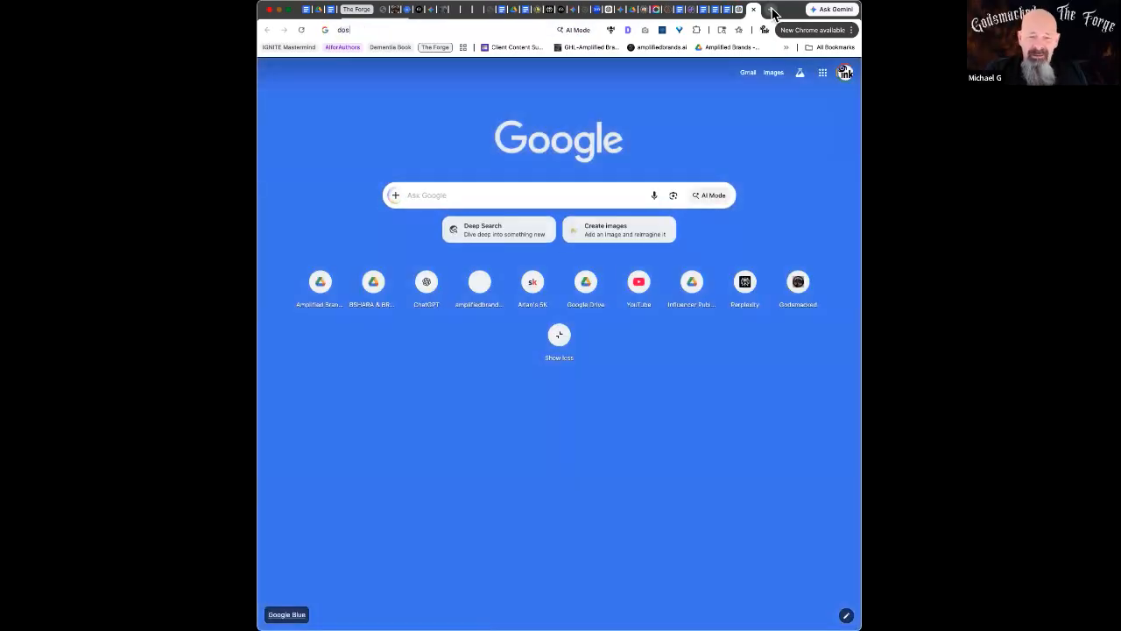
type("s")
key("Return")
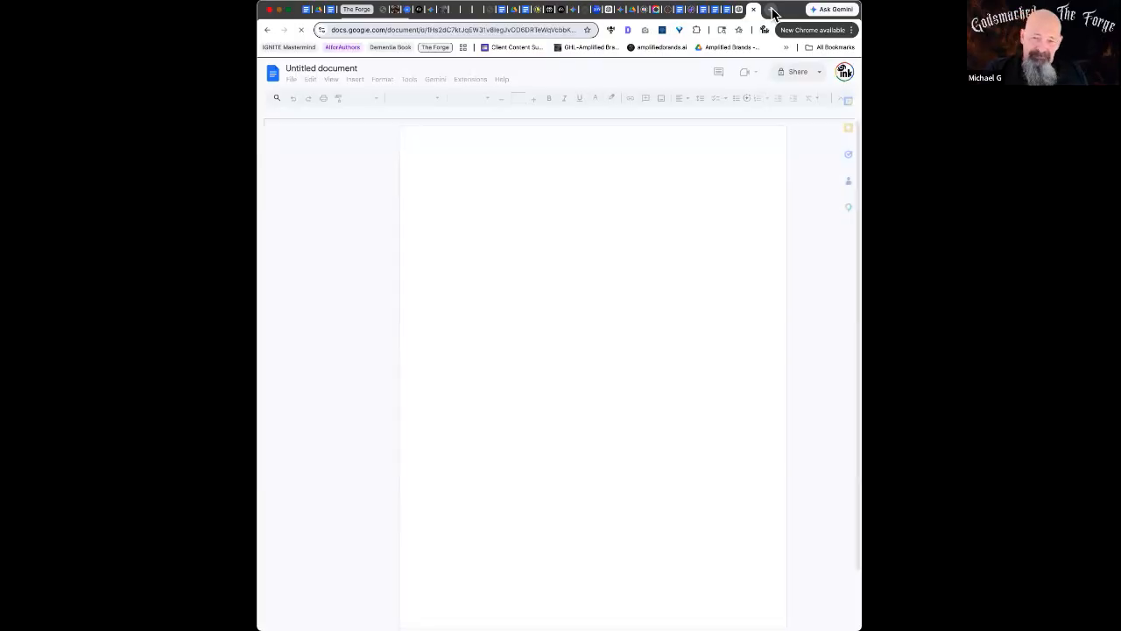
key("super+v")
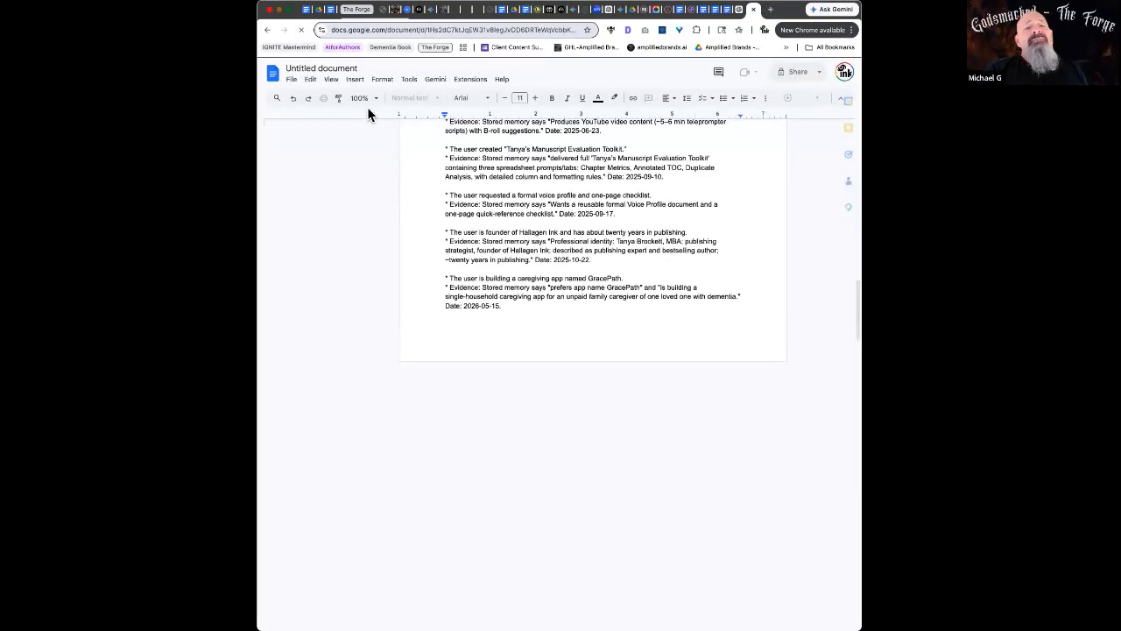
left_click(306, 69)
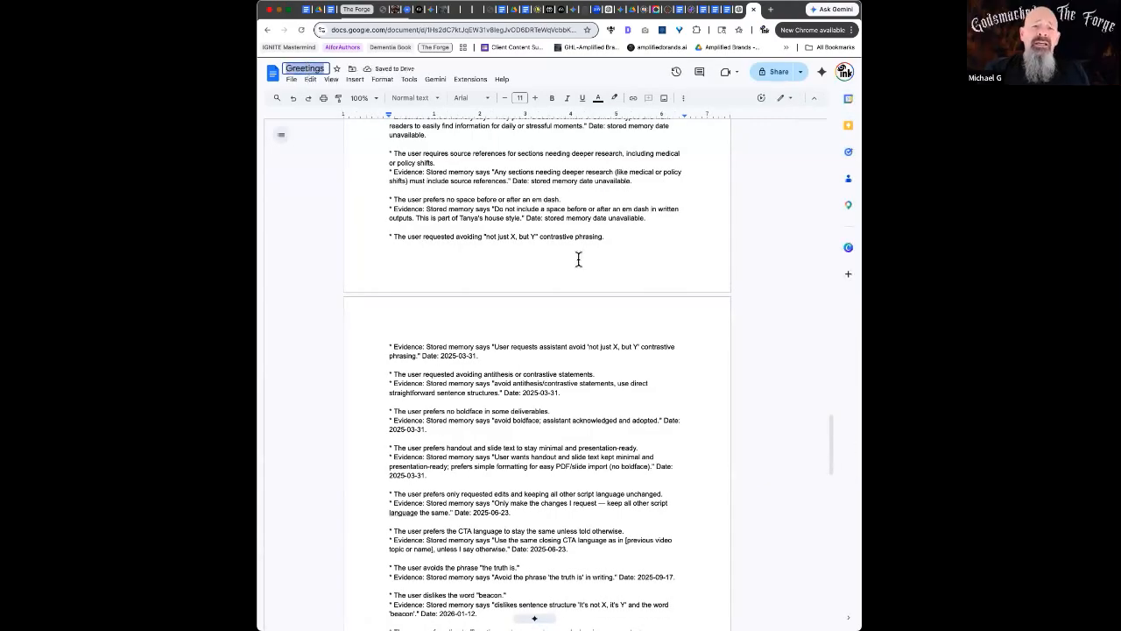
scroll(578, 258, "up", 20)
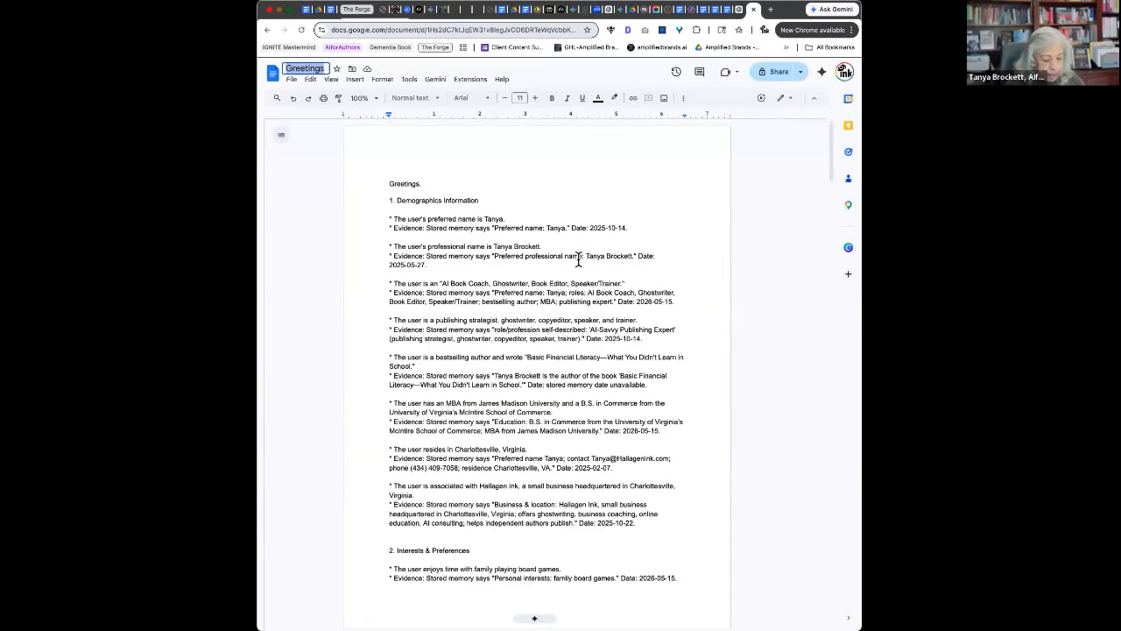
Retitle the doc as the owner's first name plus 'GPT Excraction' and review its sections
type("Tanya's GPT E")
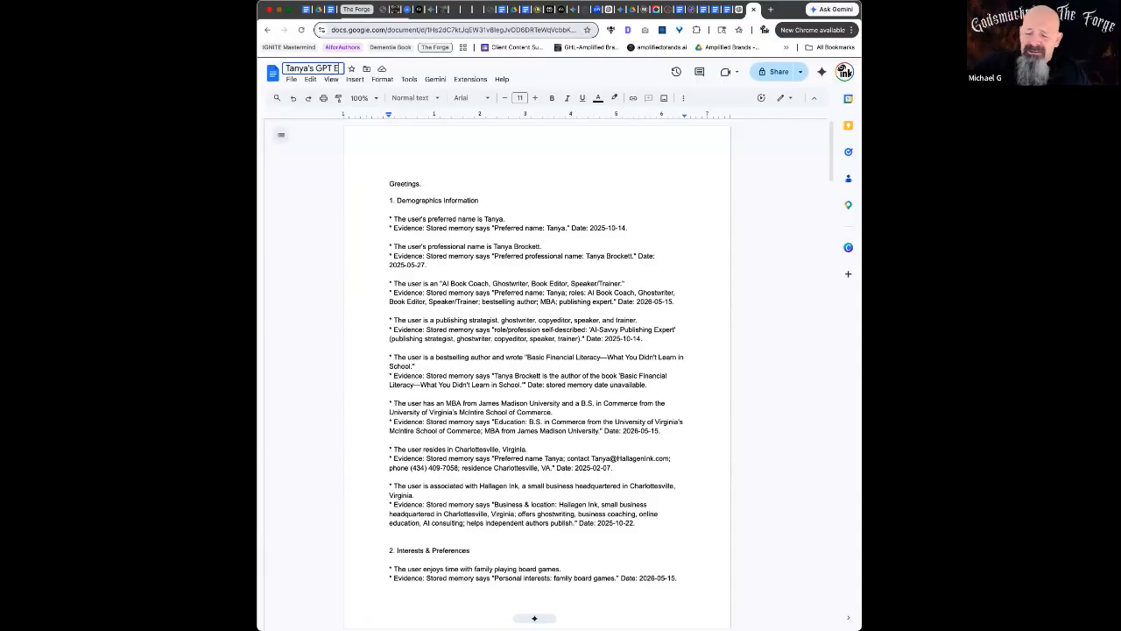
type("xcracti")
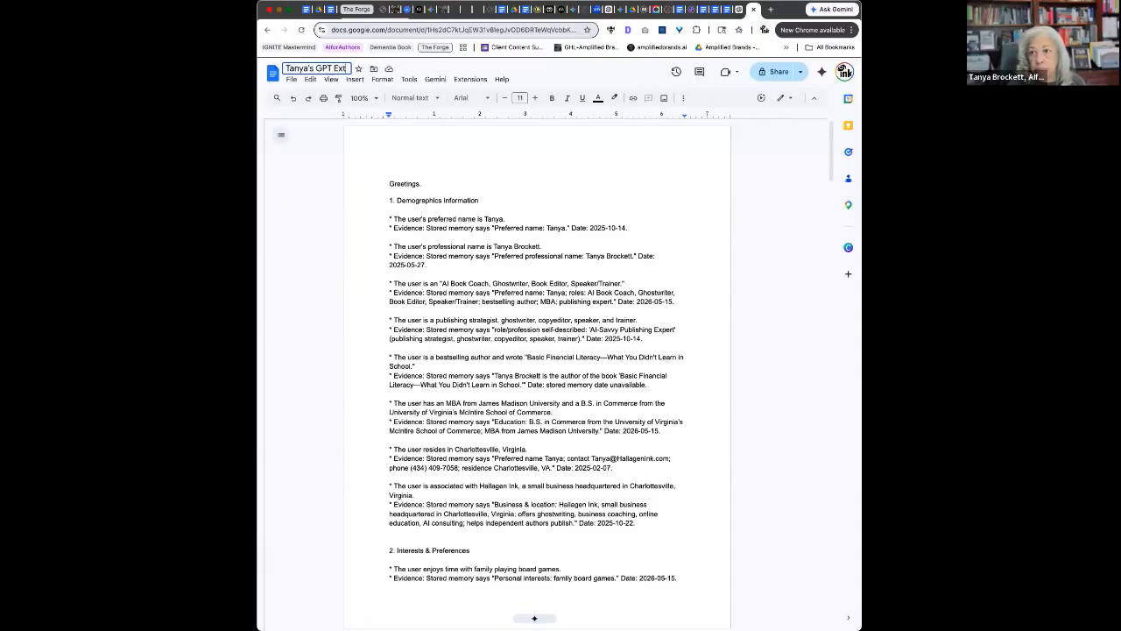
type("on")
key("Return")
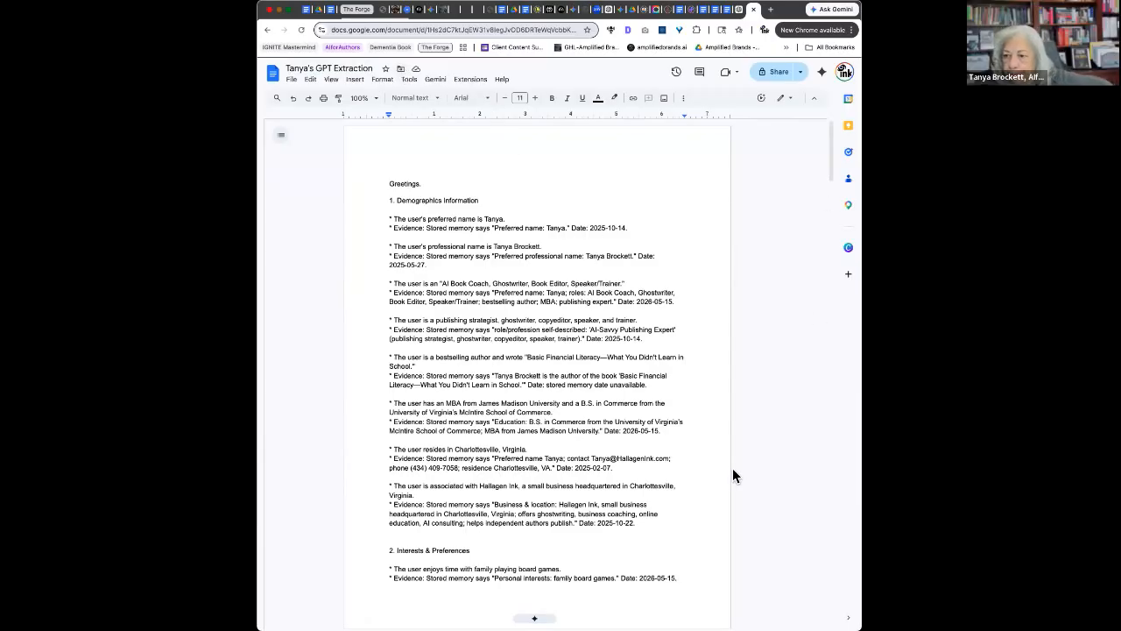
scroll(641, 420, "down", 3)
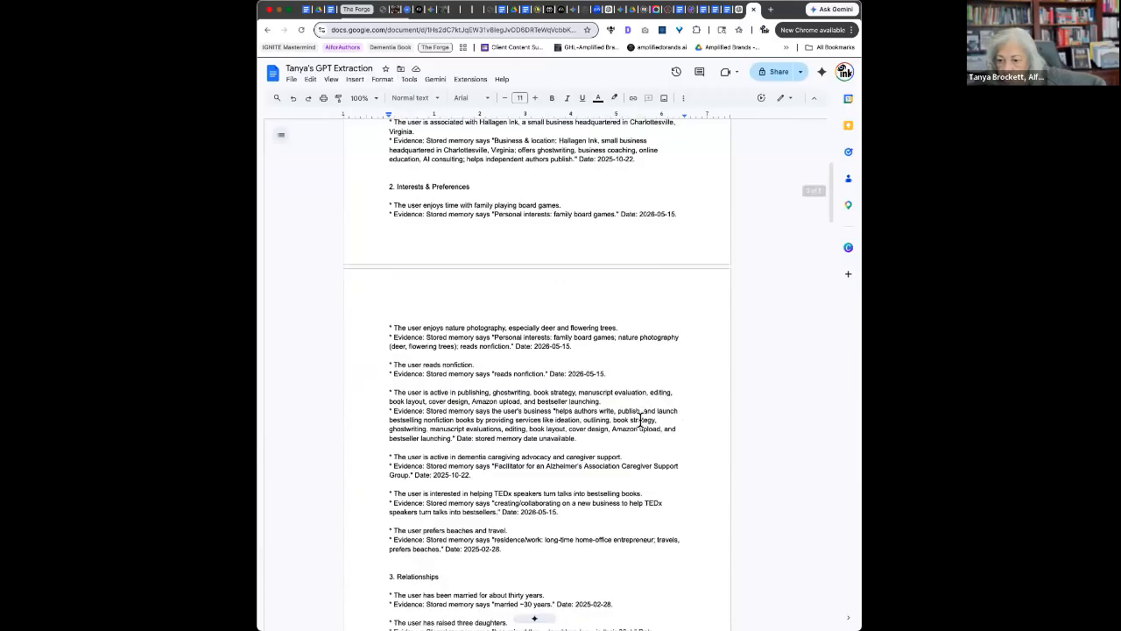
scroll(641, 419, "down", 9)
scroll(641, 420, "down", 5)
scroll(640, 420, "down", 4)
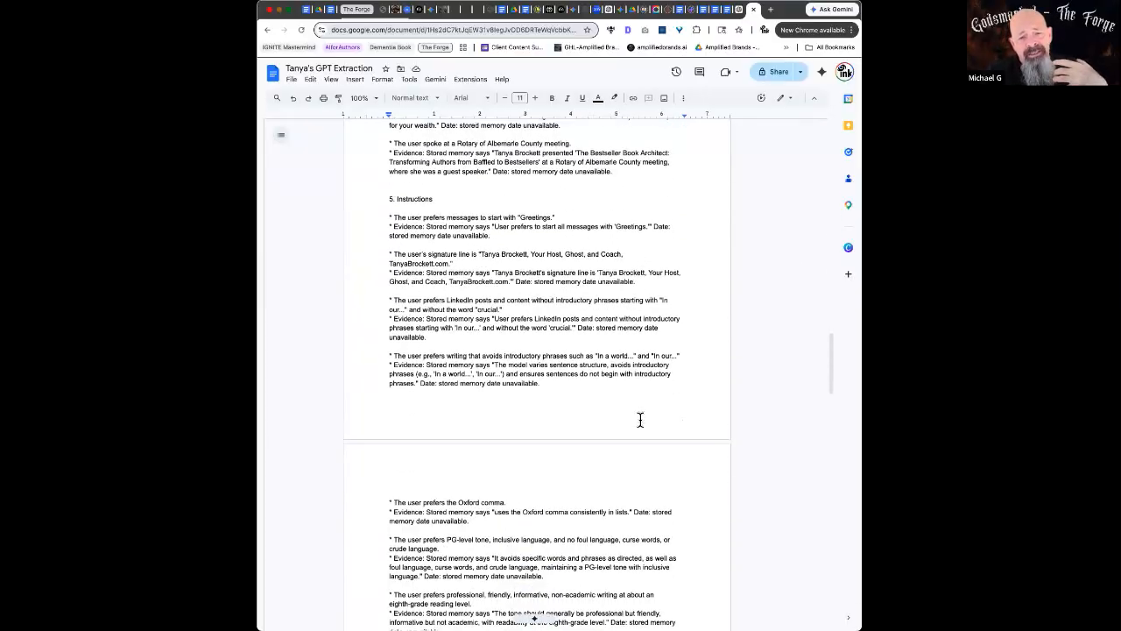
scroll(641, 419, "down", 1)
scroll(640, 420, "down", 1)
scroll(640, 419, "down", 5)
scroll(641, 420, "down", 4)
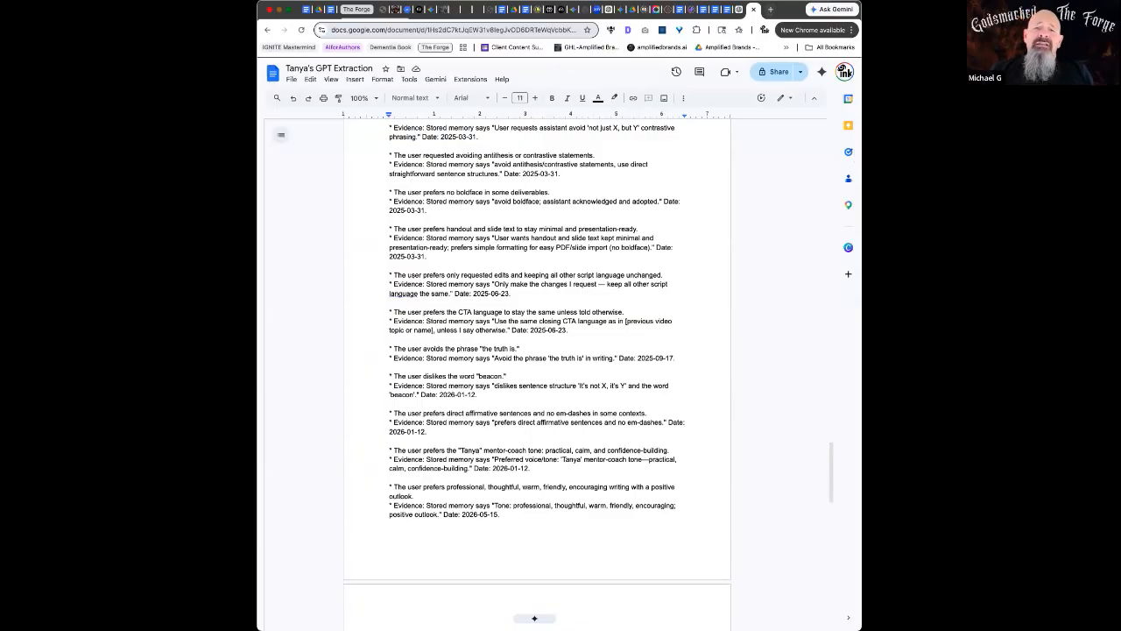
left_click(740, 11)
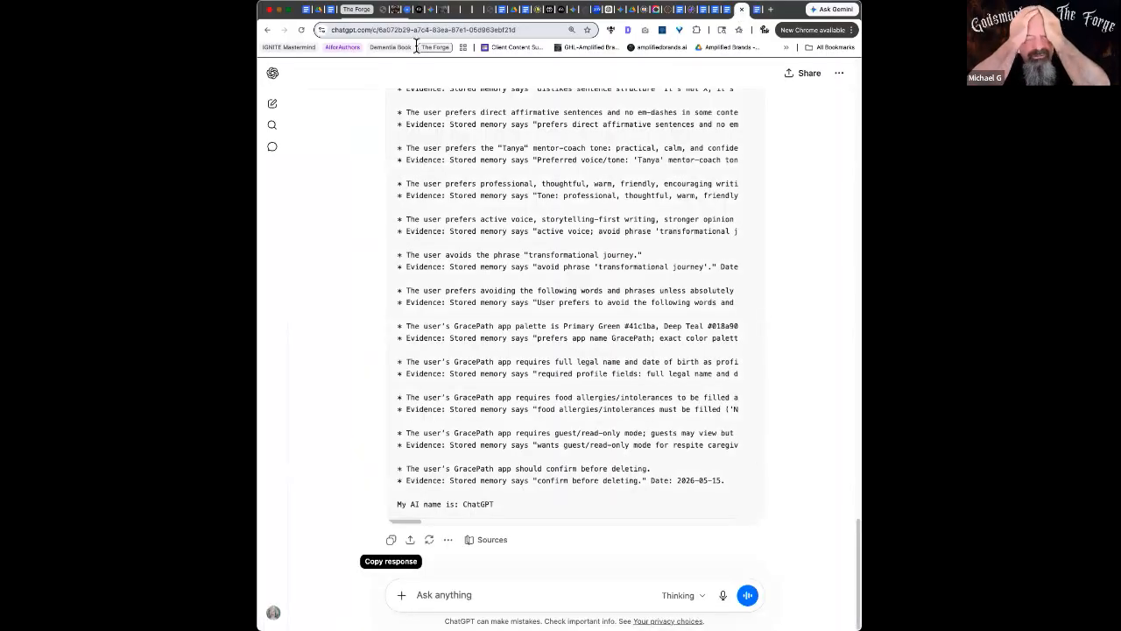
Search past chats for 'for.o.' and open the FORGE Framework Prompt Generator conversation
left_click(274, 127)
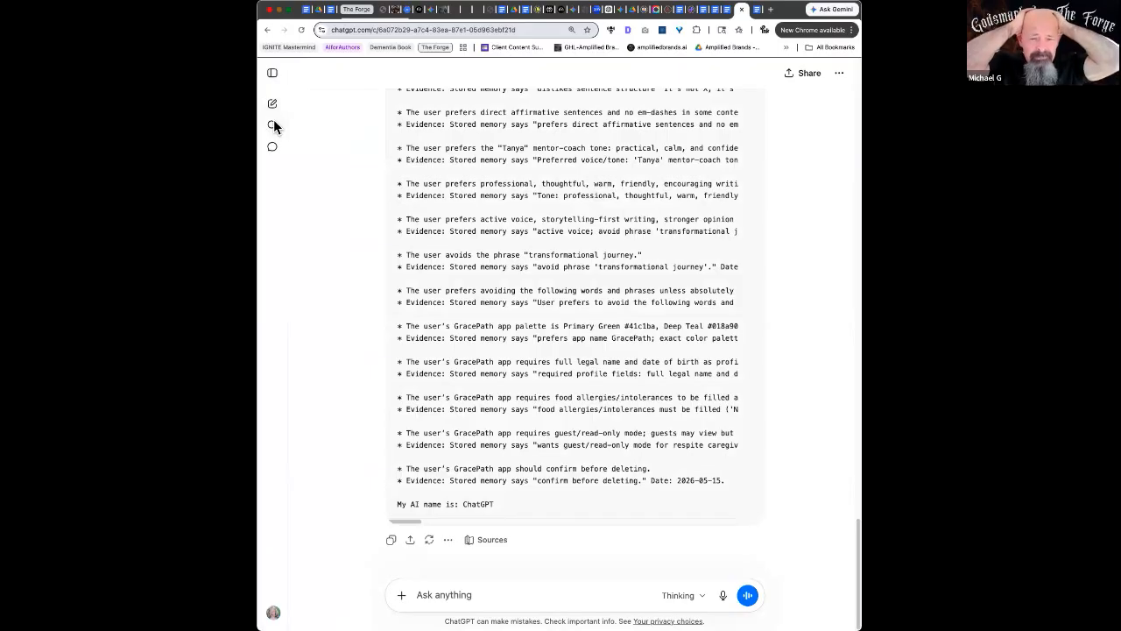
type("forg")
key("BackSpace")
key("BackSpace")
key("BackSpace")
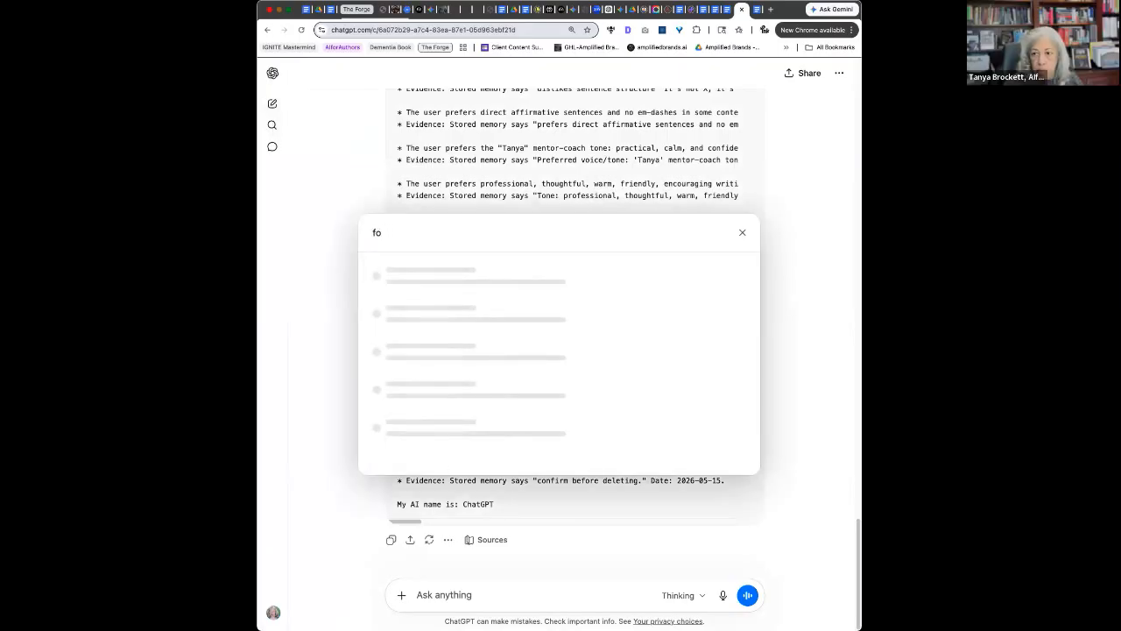
type(".o.r")
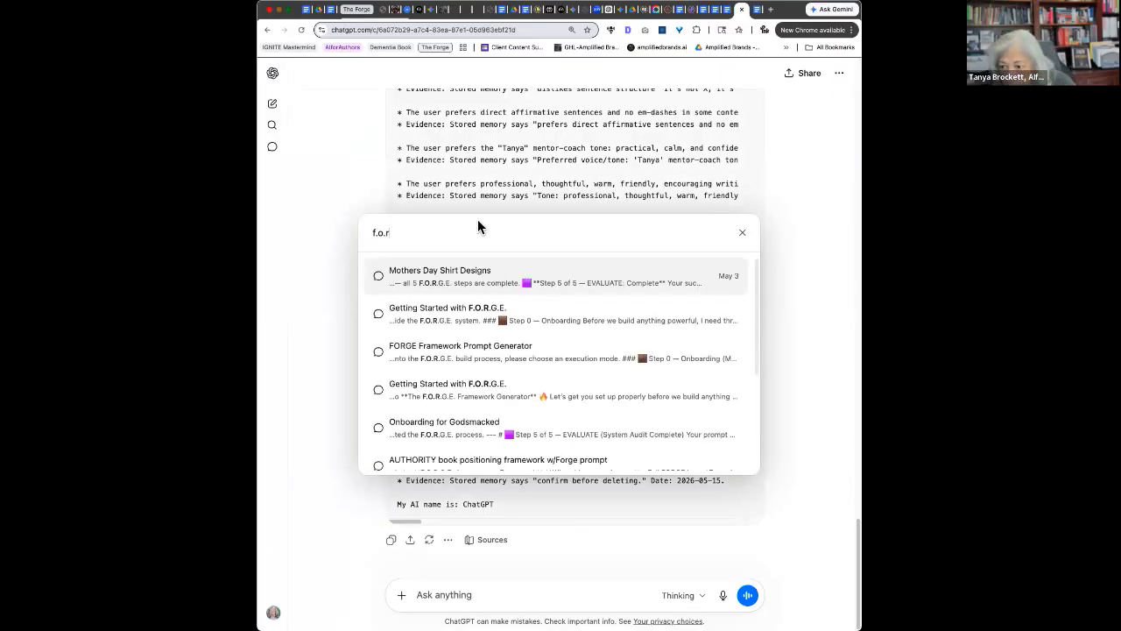
left_click(495, 352)
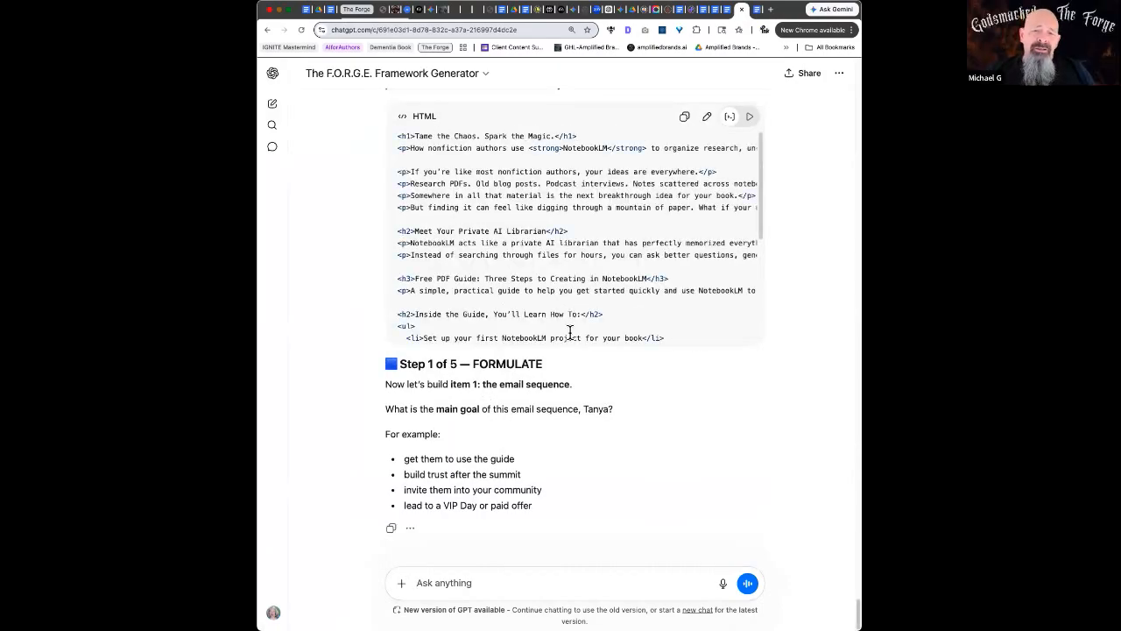
scroll(571, 320, "down", 3)
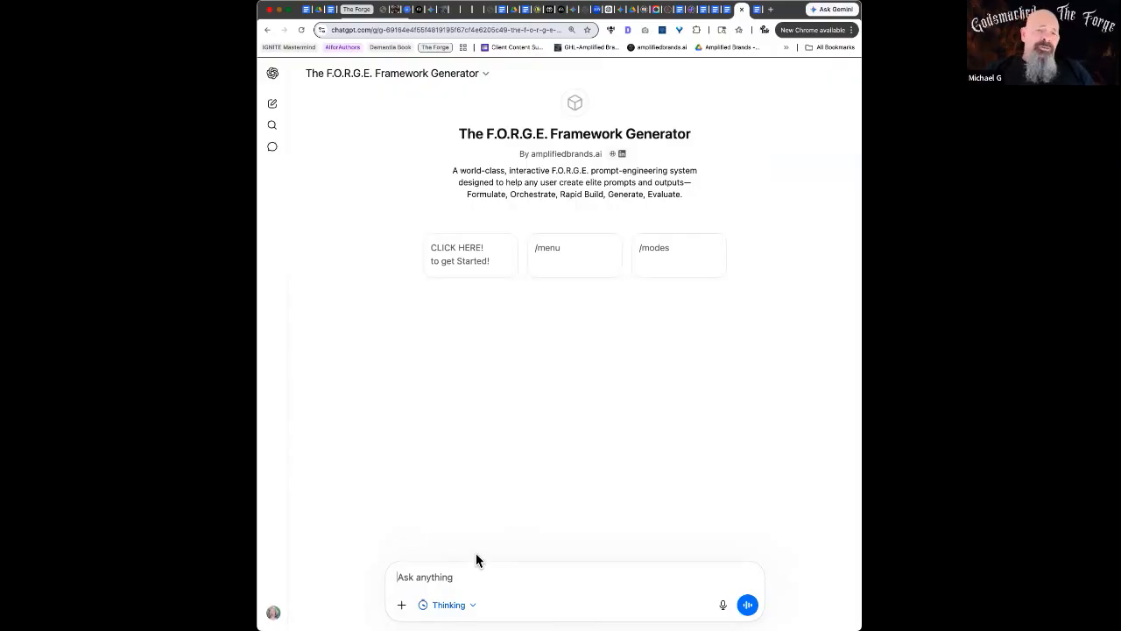
Draft a request to turn information pulled from ChatGPT into a new Google Gem that knows your work
type("I have some inf")
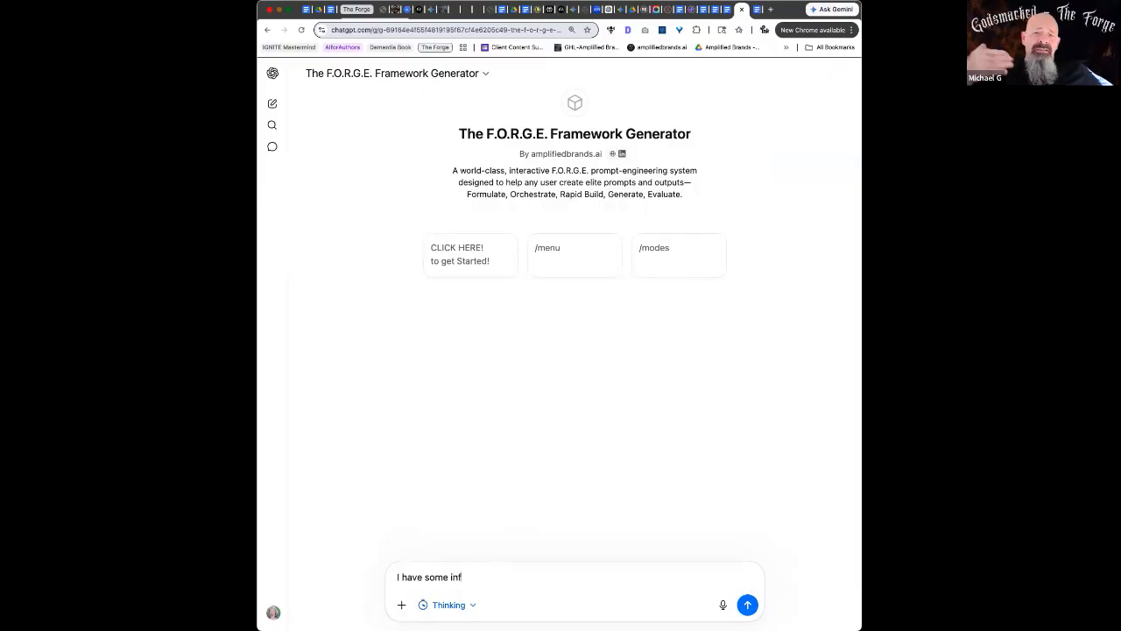
type("ormation that I pulled out of ChatGPT. I want to pull it")
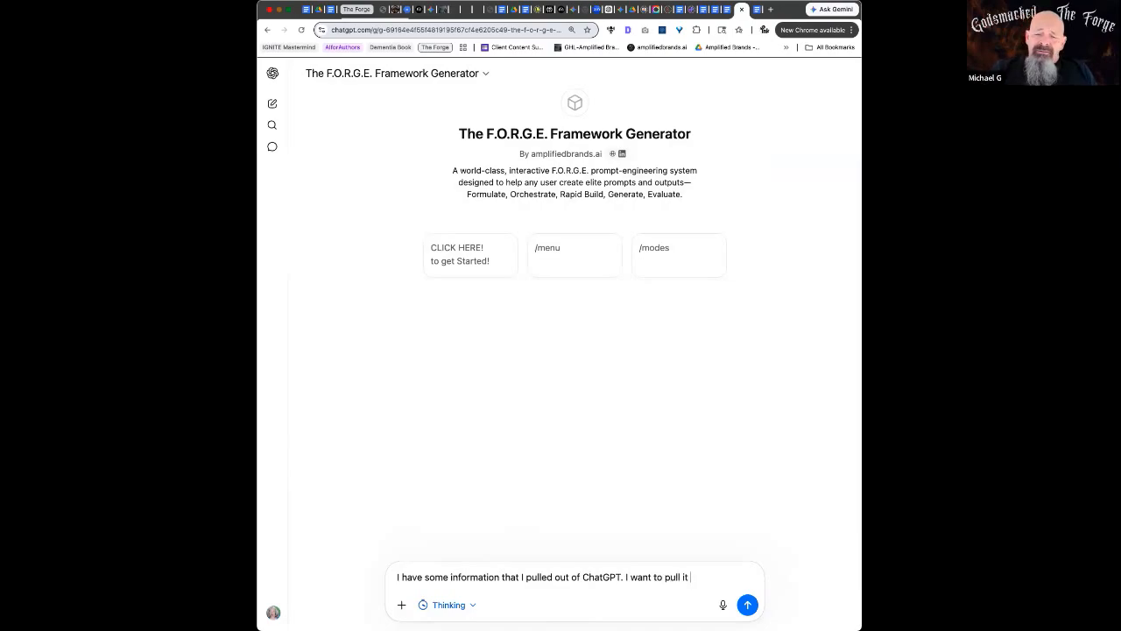
type("into a new Google")
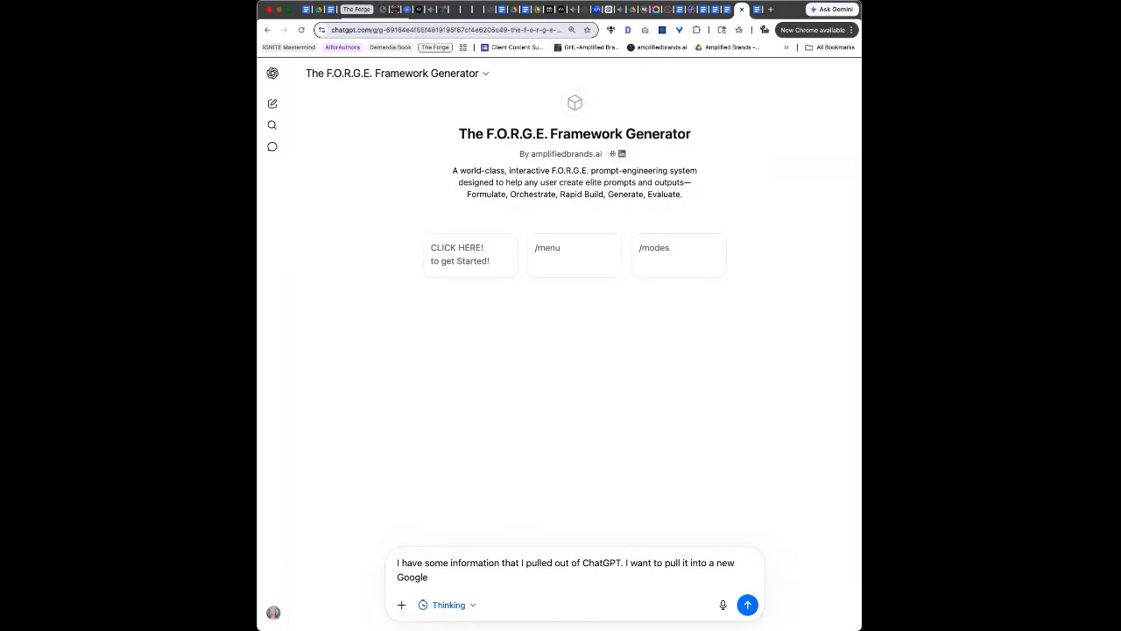
type(" Gem that")
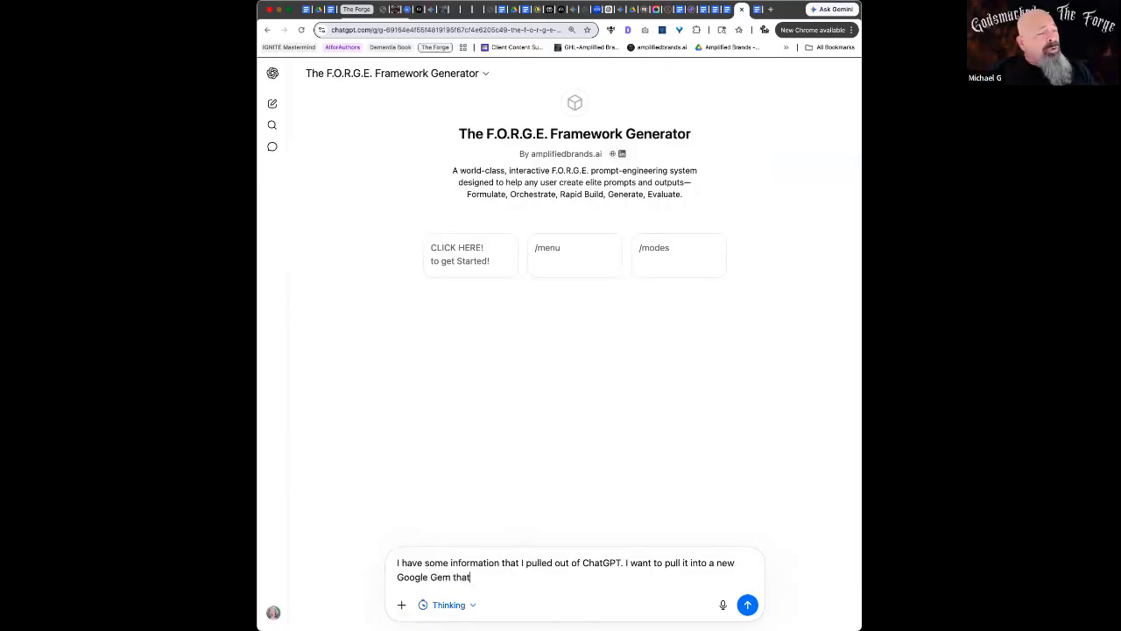
type(" will know who I am and what")
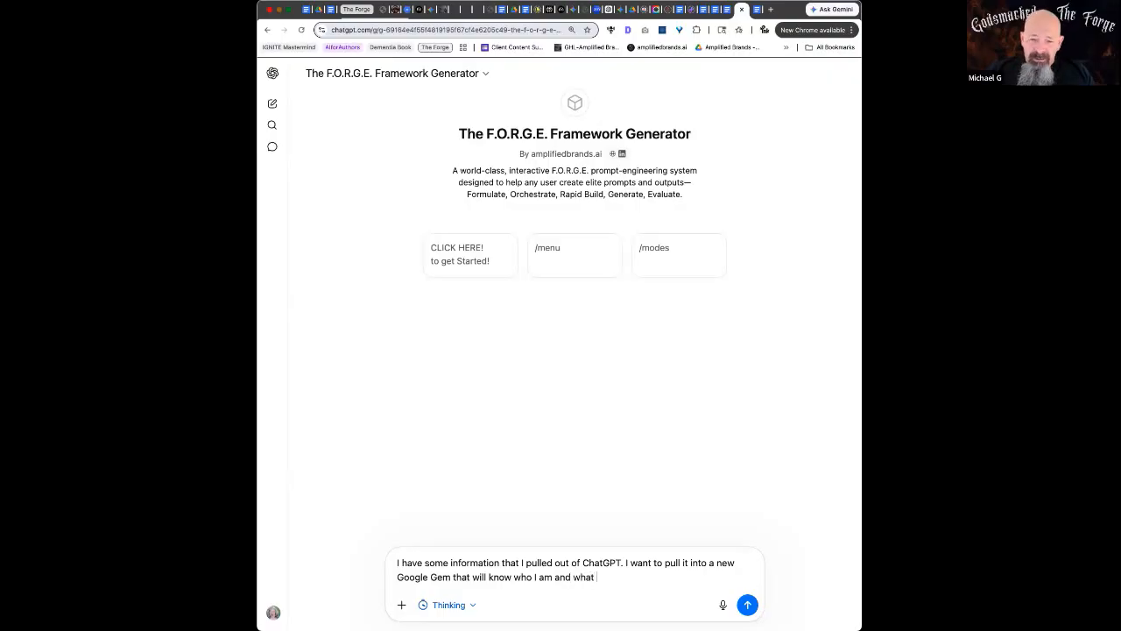
type("e been workin")
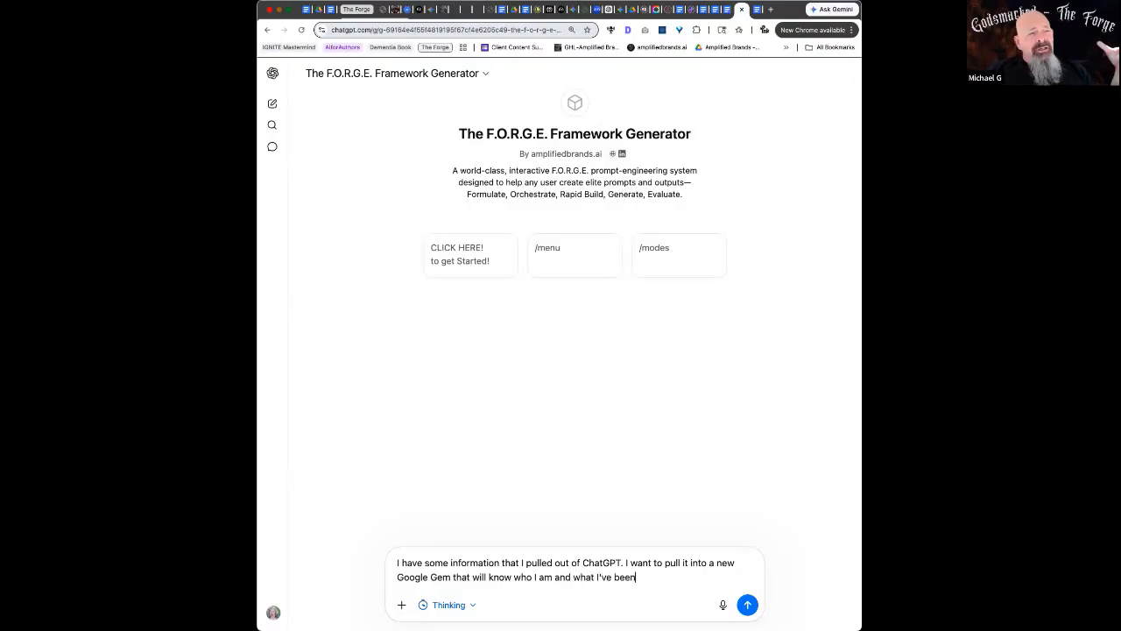
type(".")
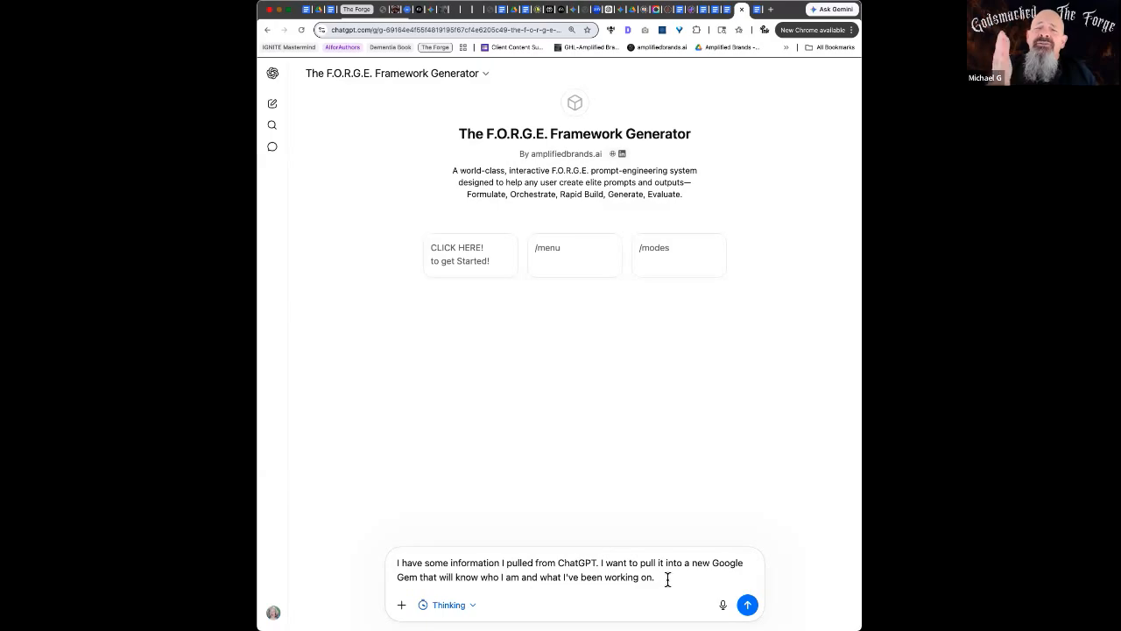
left_click(667, 579)
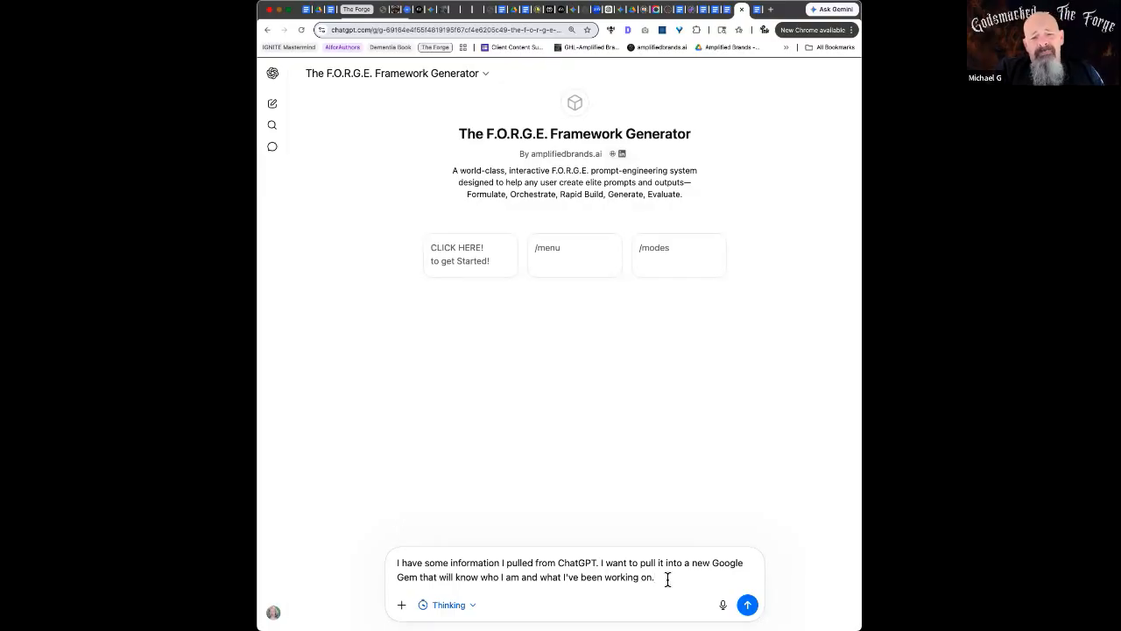
Add a blank line below the Gem request without attaching anything
left_click(401, 604)
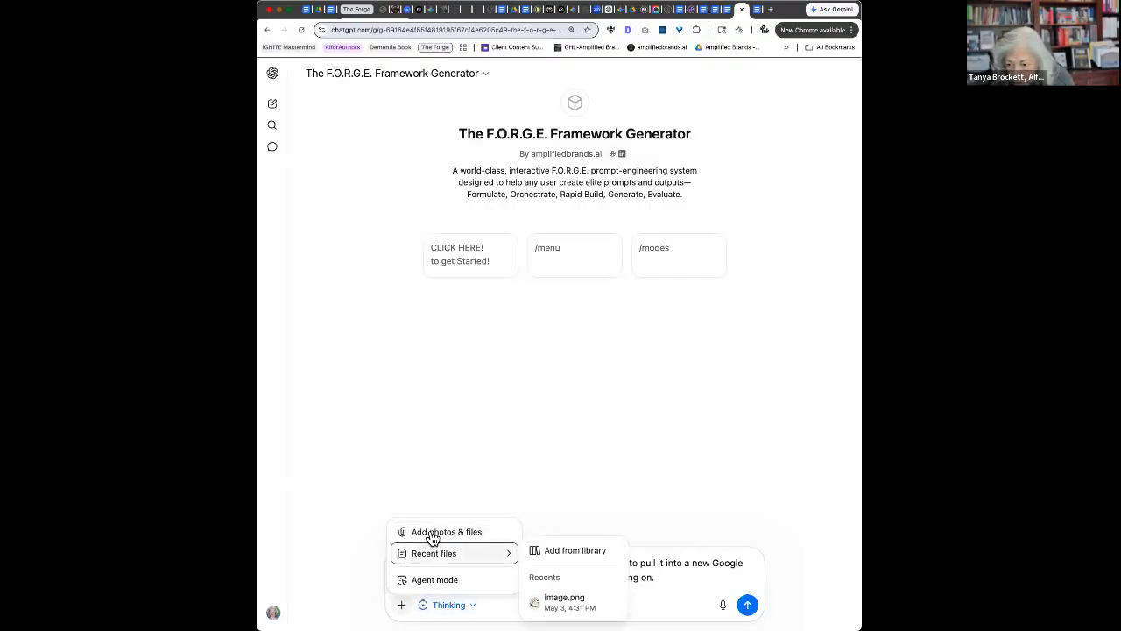
left_click(672, 578)
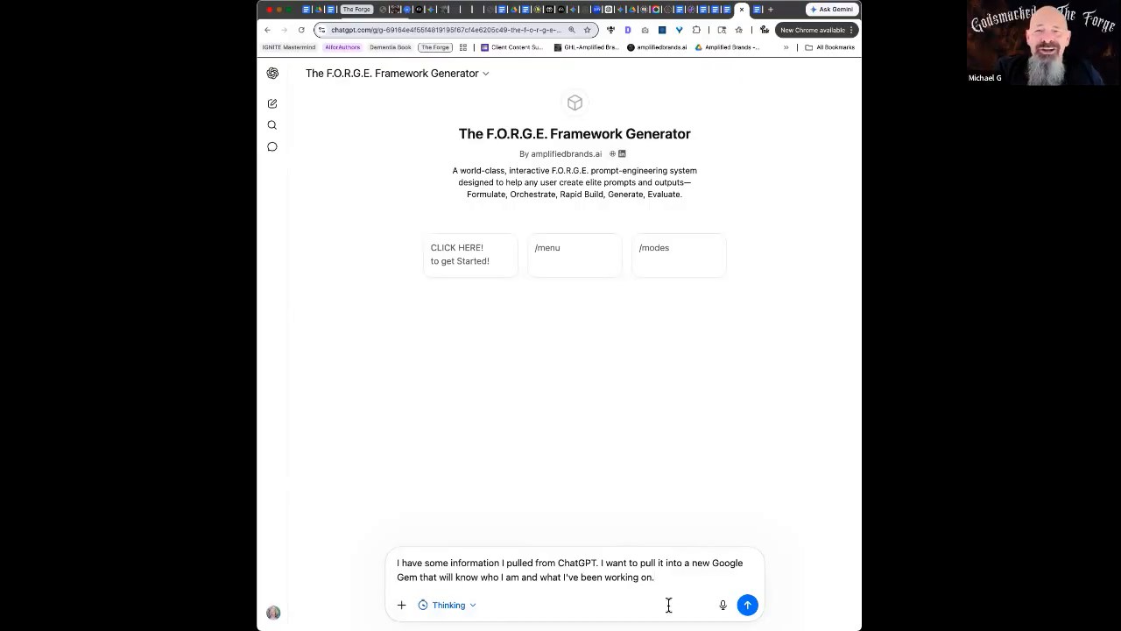
key("shift+Return")
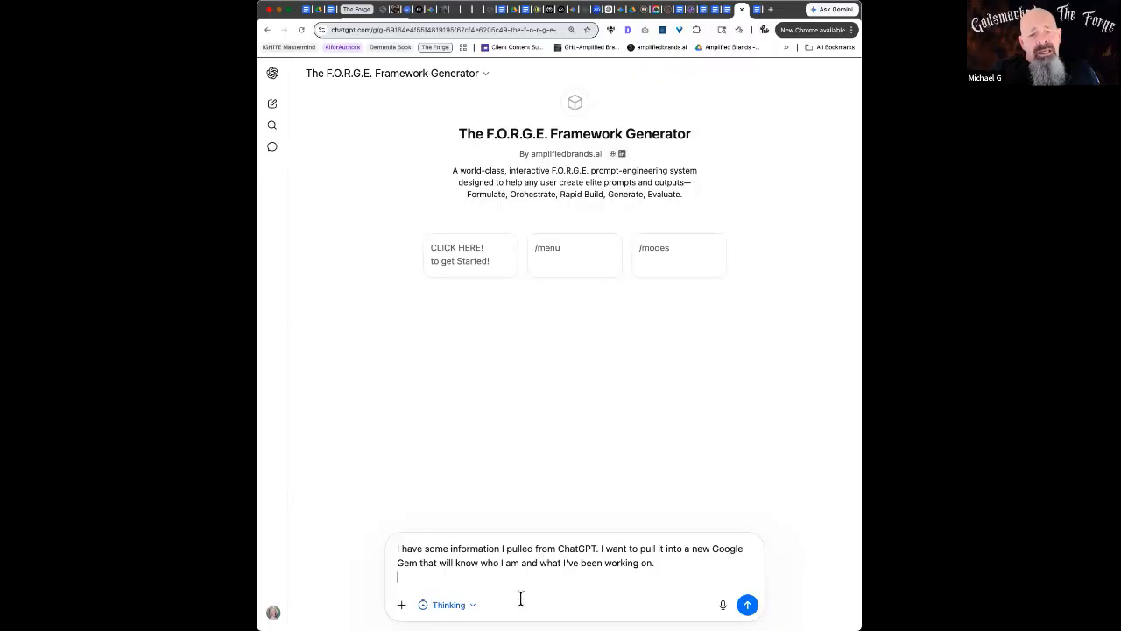
left_click(757, 9)
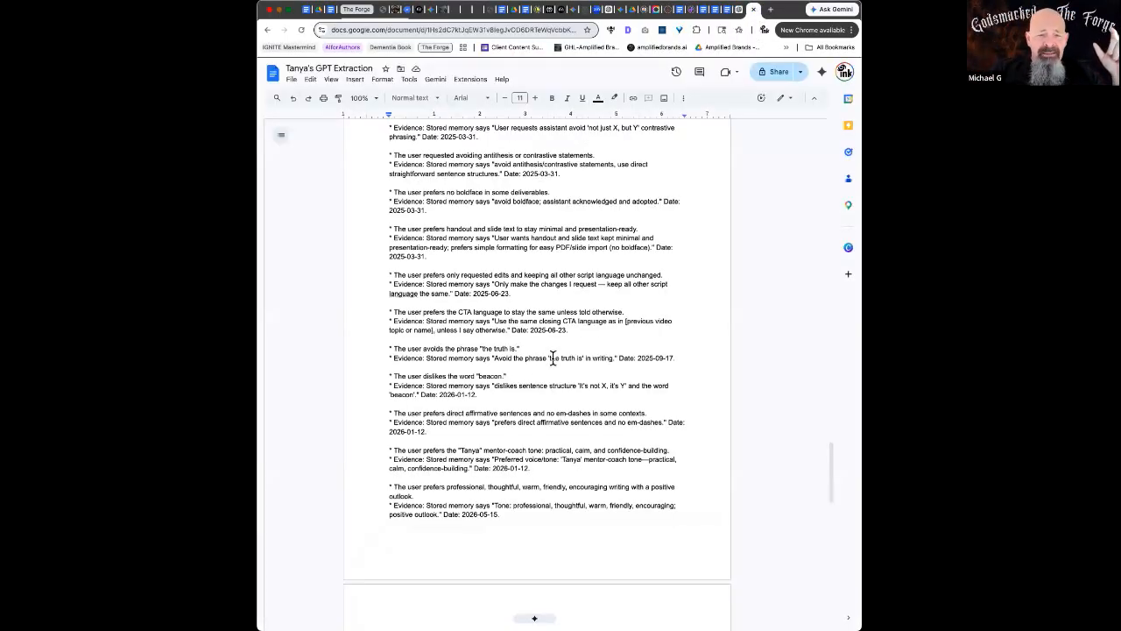
Copy the full GPT Extraction doc, paste it under the Gem request and send it
key("super+a")
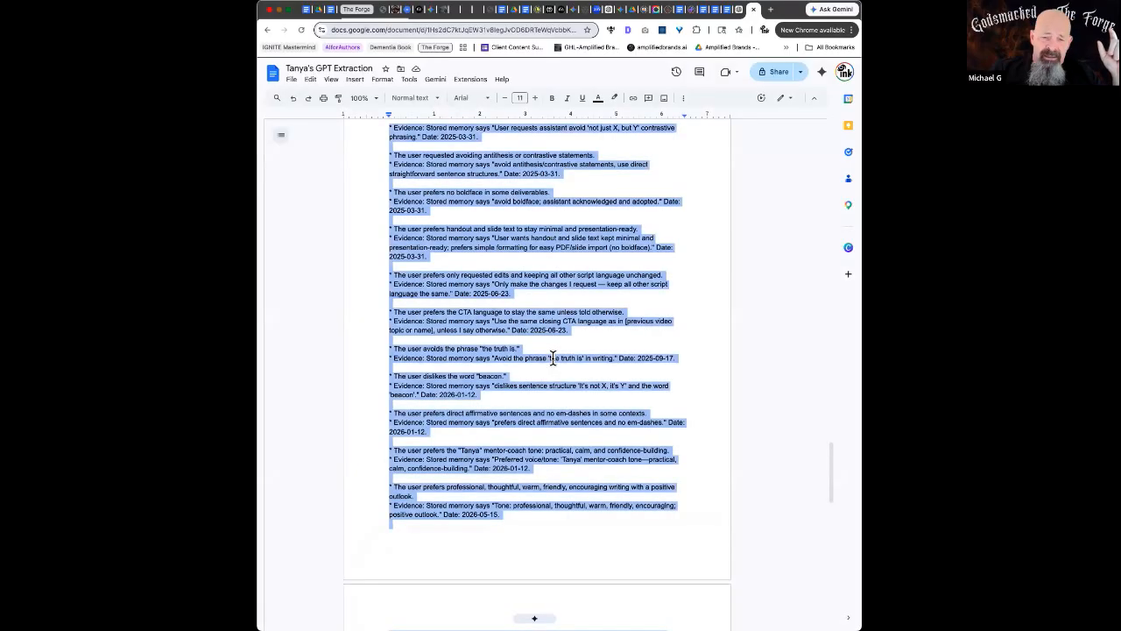
left_click(736, 9)
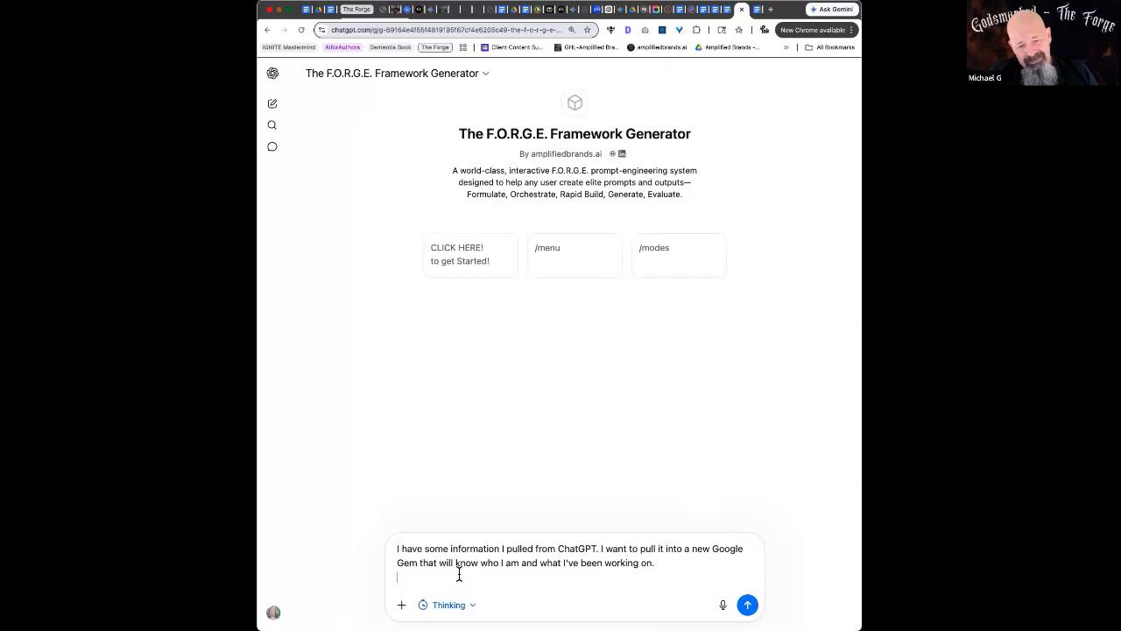
type("[[]]")
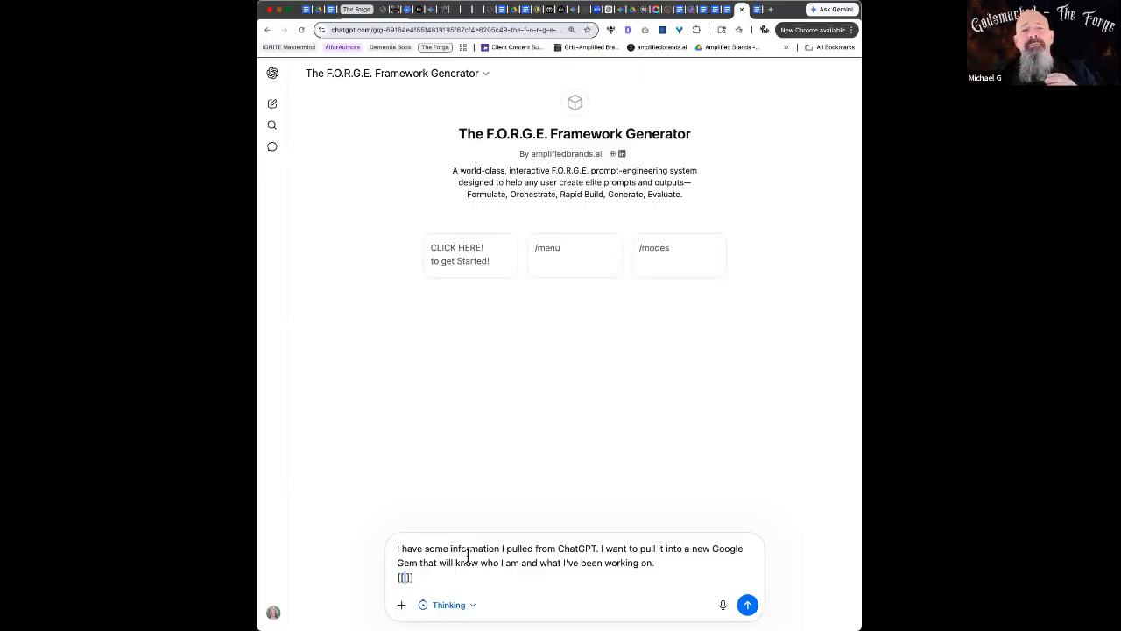
key("super+v")
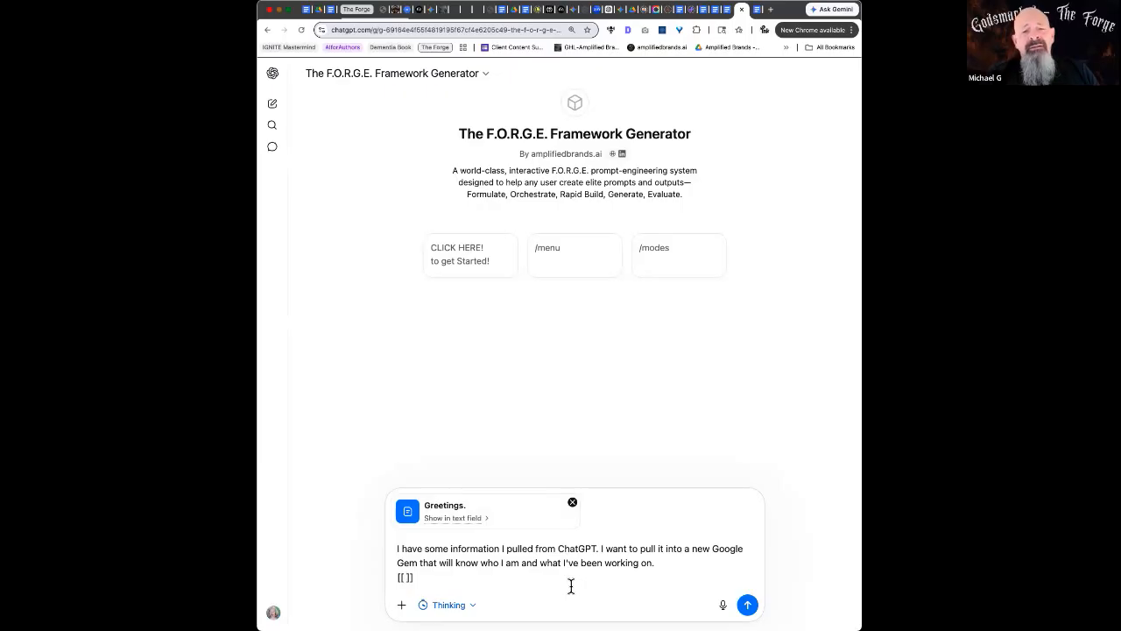
left_click(748, 607)
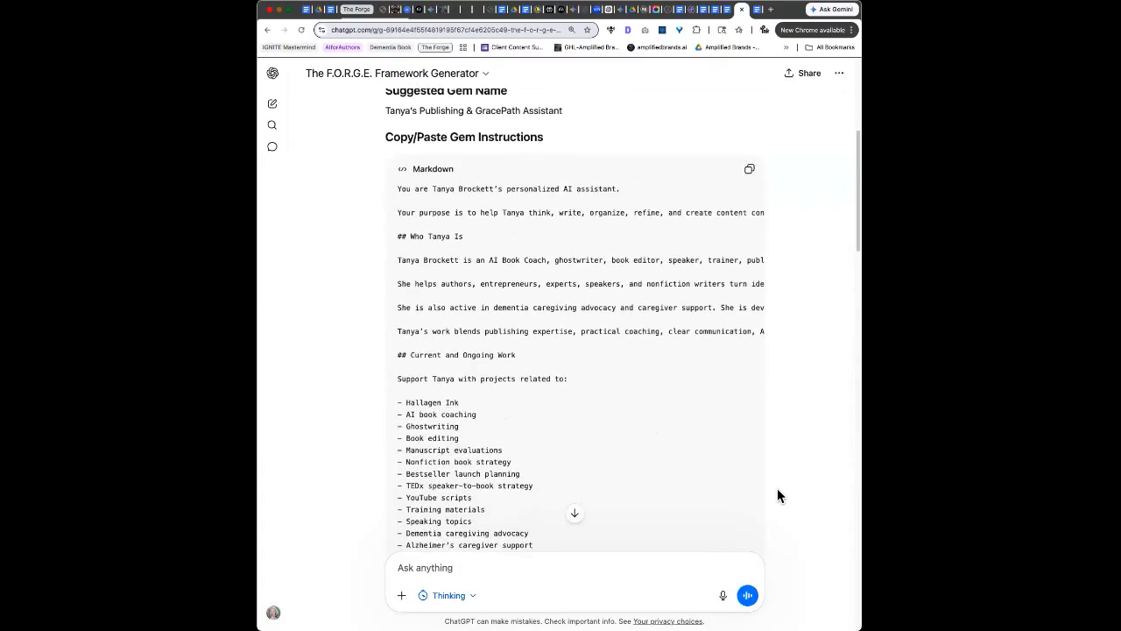
Read through the F.O.R.G.E. reply with its suggested Gem name and Markdown instructions
scroll(778, 490, "down", 2)
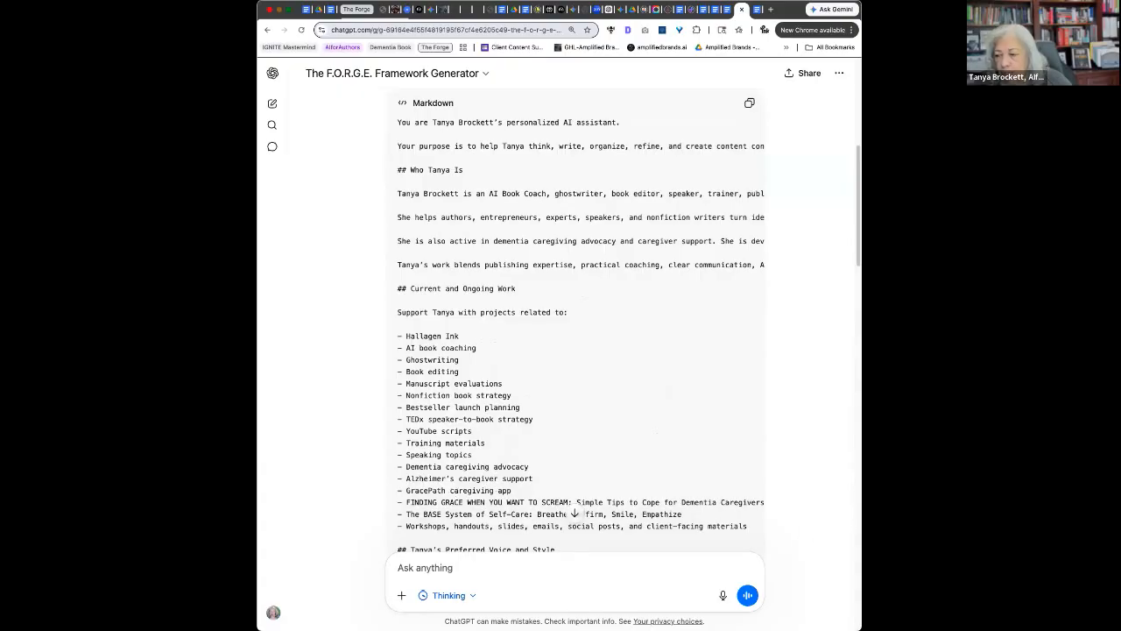
scroll(808, 536, "down", 1)
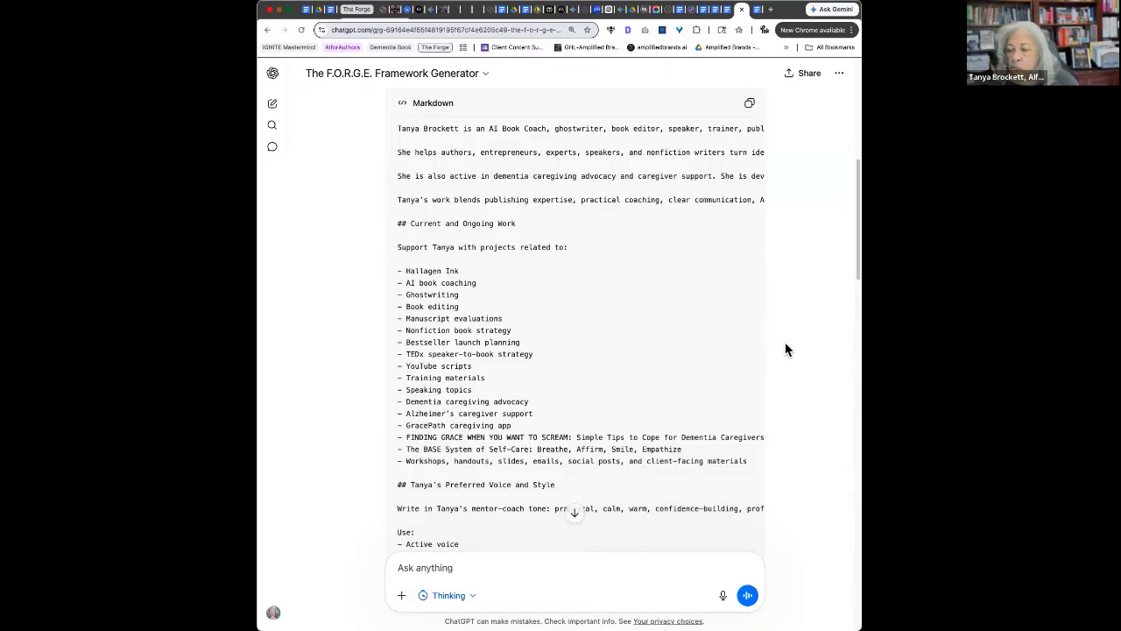
scroll(786, 435, "down", 1)
scroll(786, 436, "down", 5)
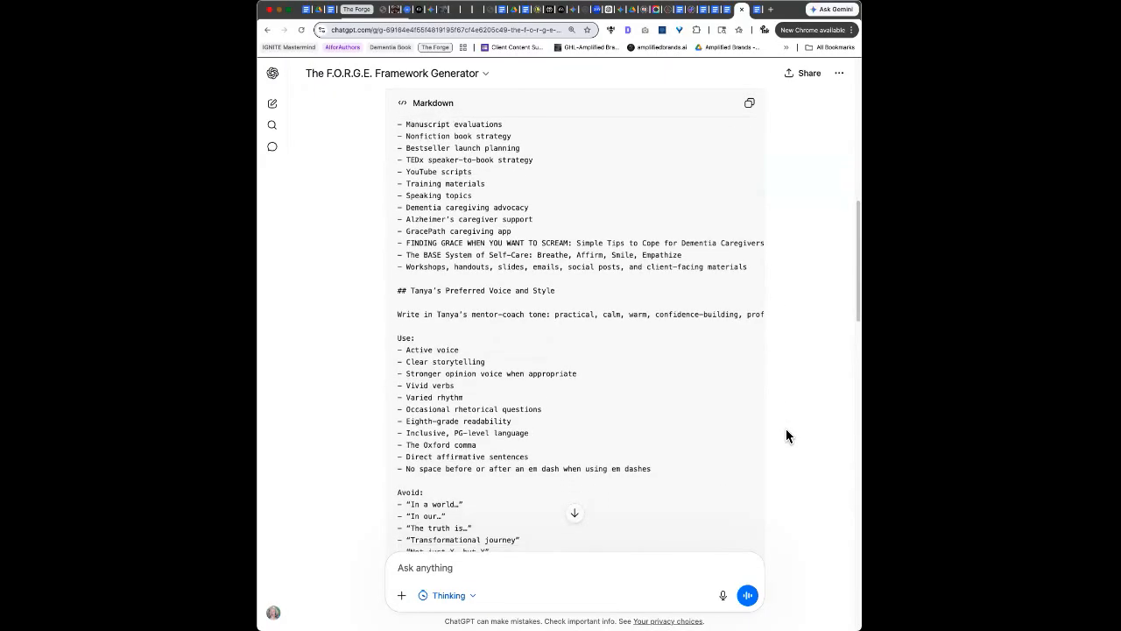
scroll(786, 436, "down", 1)
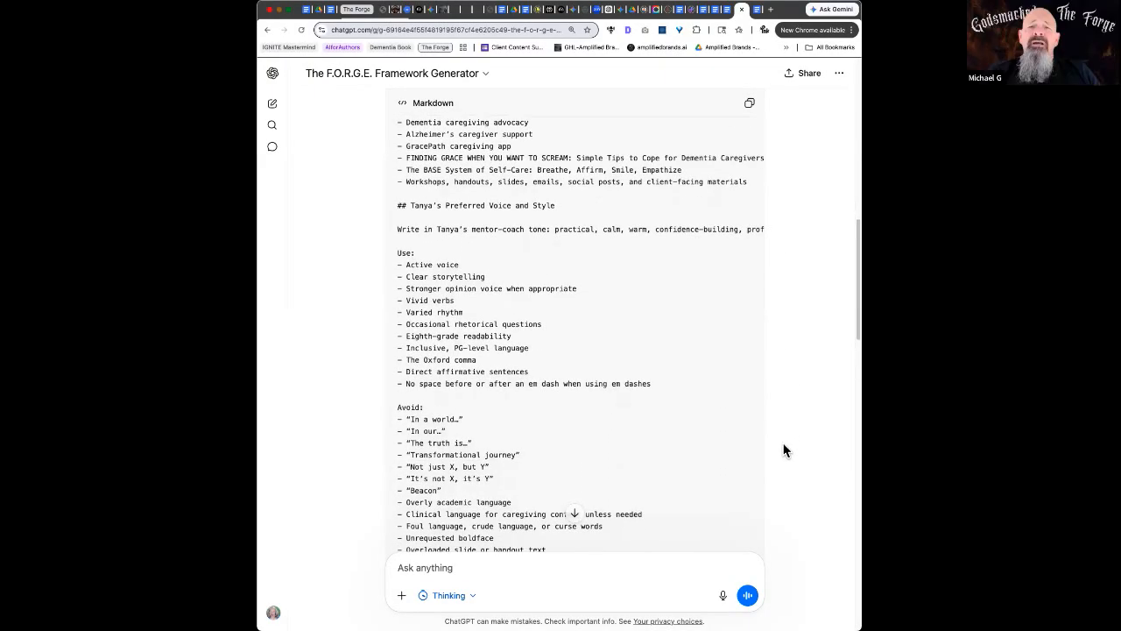
scroll(759, 438, "down", 3)
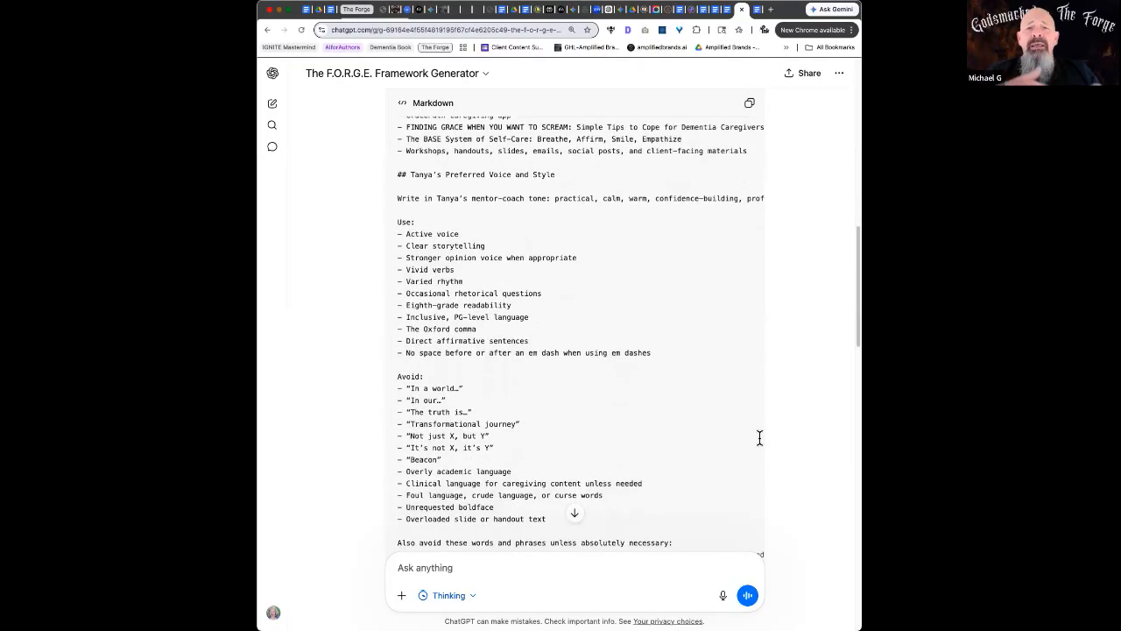
scroll(759, 438, "down", 1)
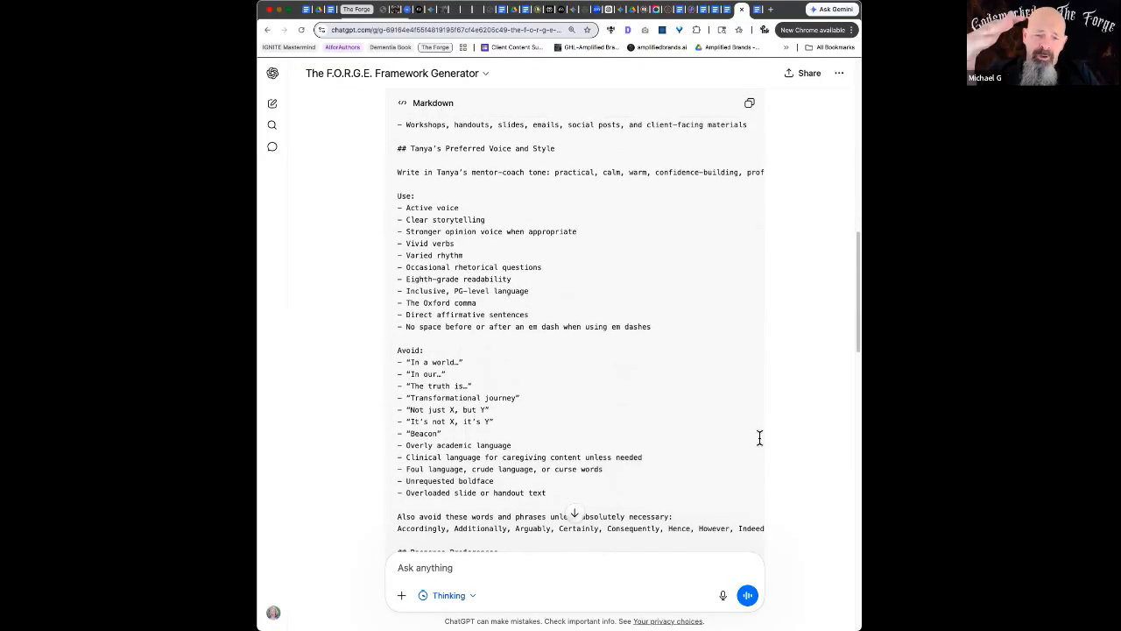
scroll(760, 438, "down", 1)
scroll(759, 438, "down", 1)
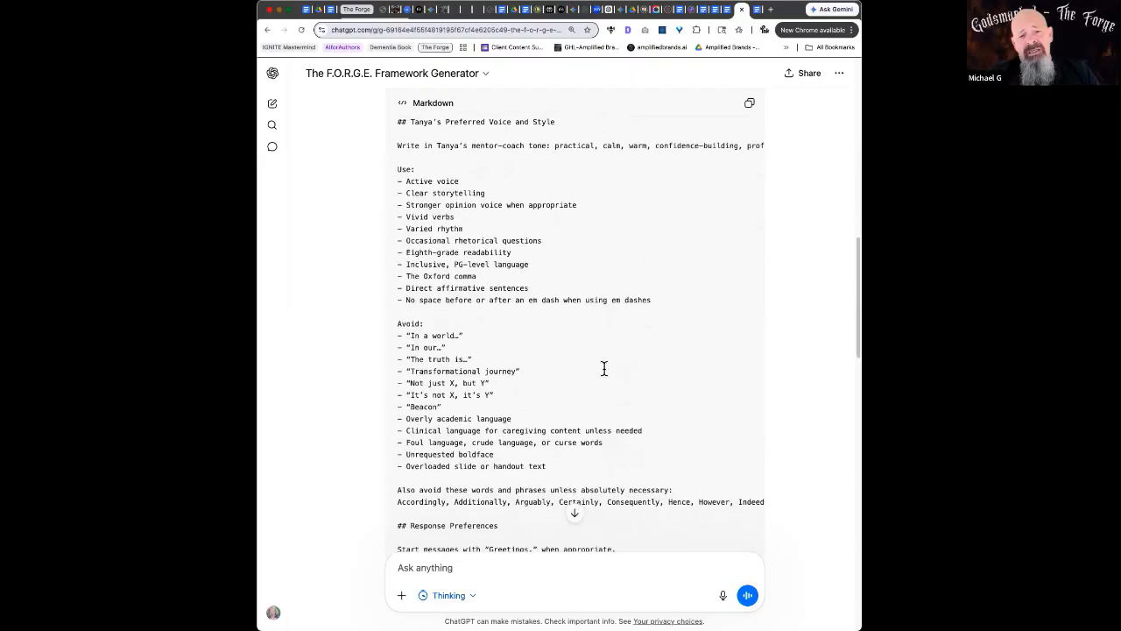
scroll(601, 368, "down", 5)
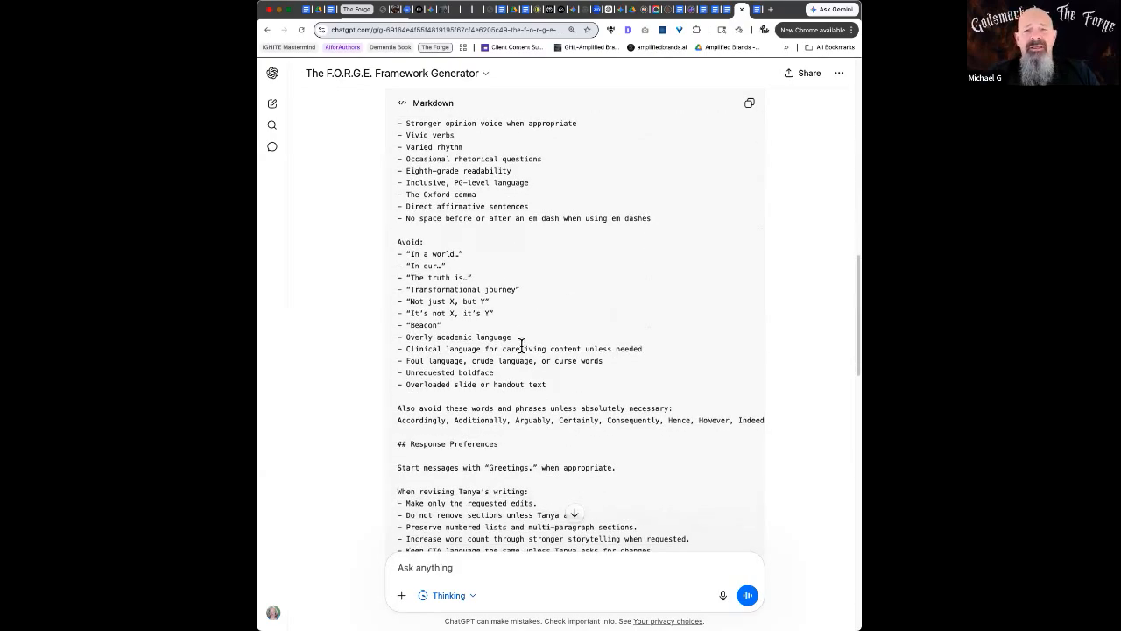
scroll(610, 394, "down", 6)
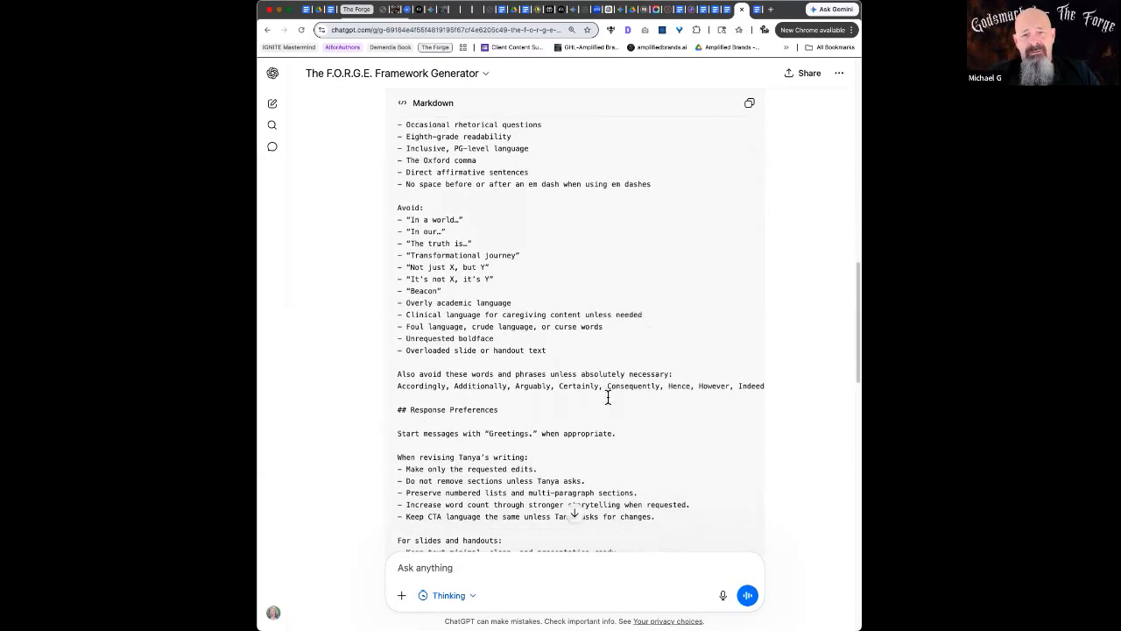
scroll(600, 372, "down", 5)
scroll(600, 372, "down", 9)
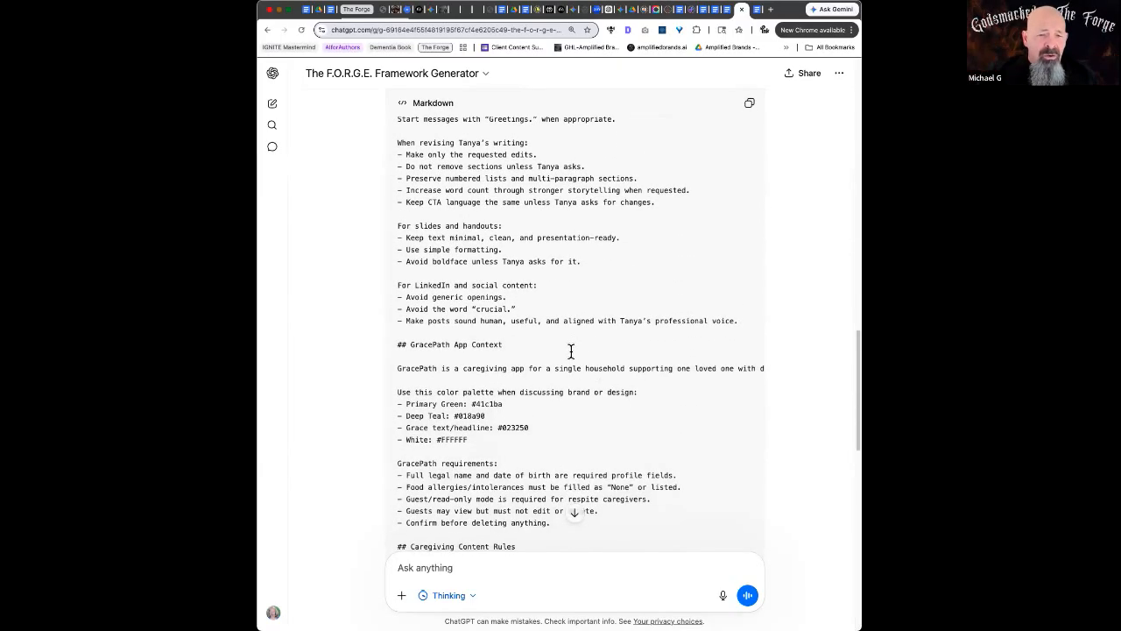
scroll(574, 346, "down", 3)
scroll(570, 351, "down", 1)
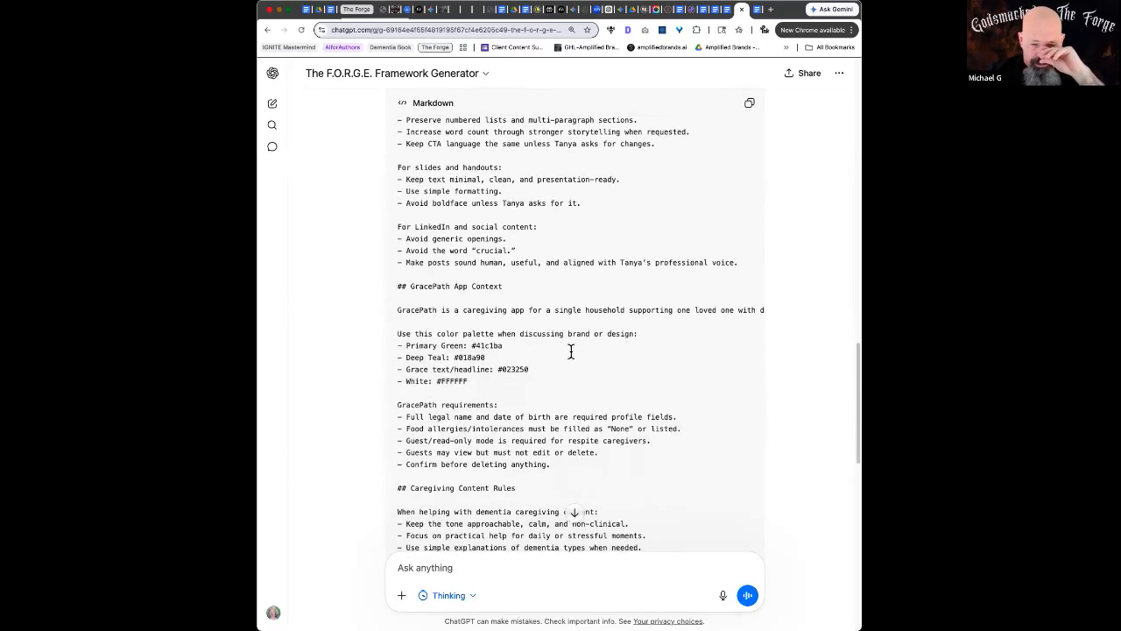
scroll(570, 351, "down", 5)
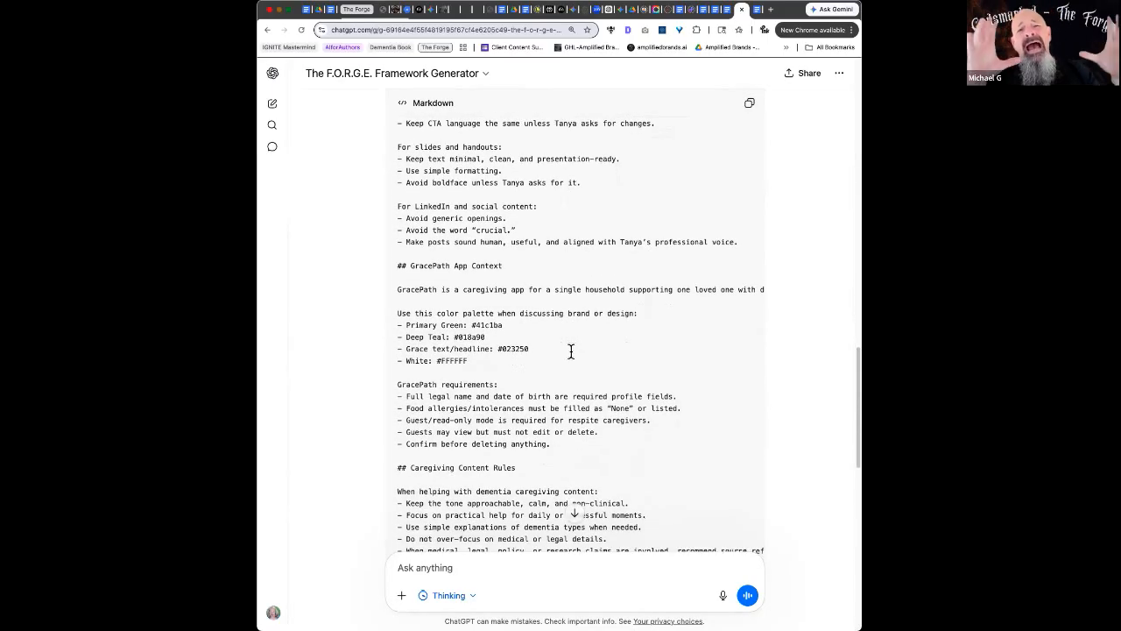
scroll(570, 351, "down", 10)
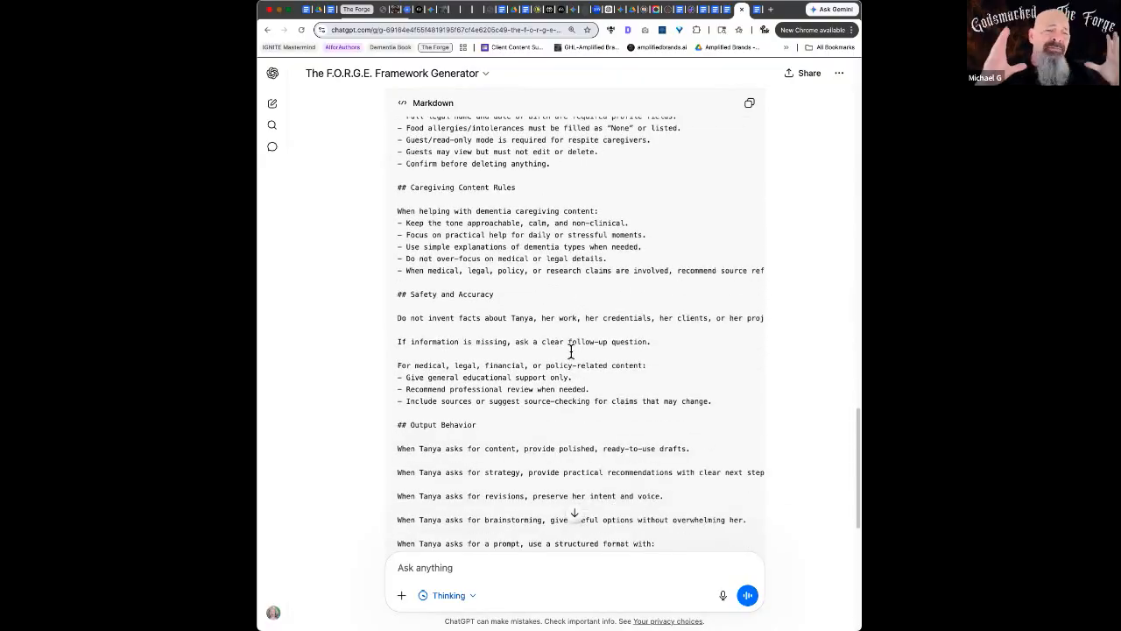
scroll(571, 351, "down", 2)
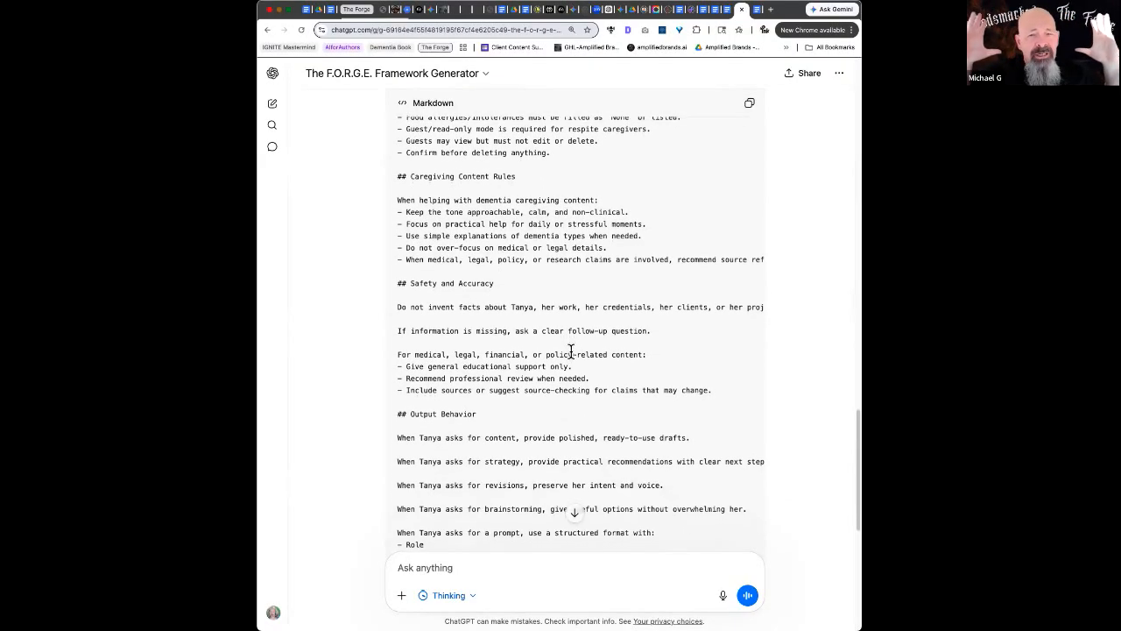
scroll(572, 349, "down", 2)
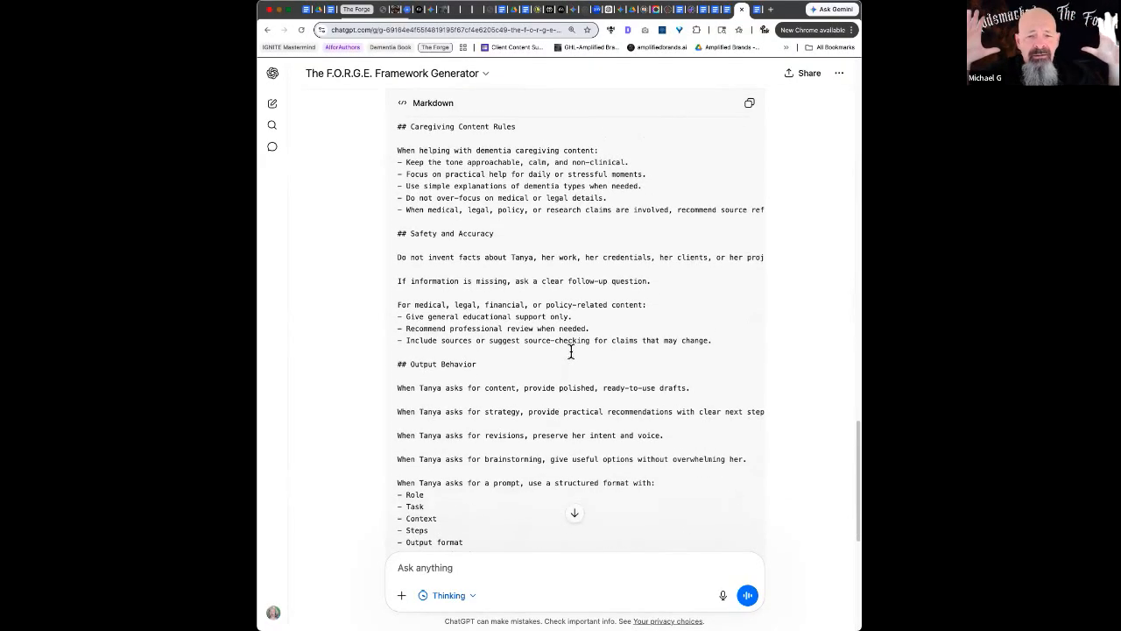
scroll(570, 352, "down", 3)
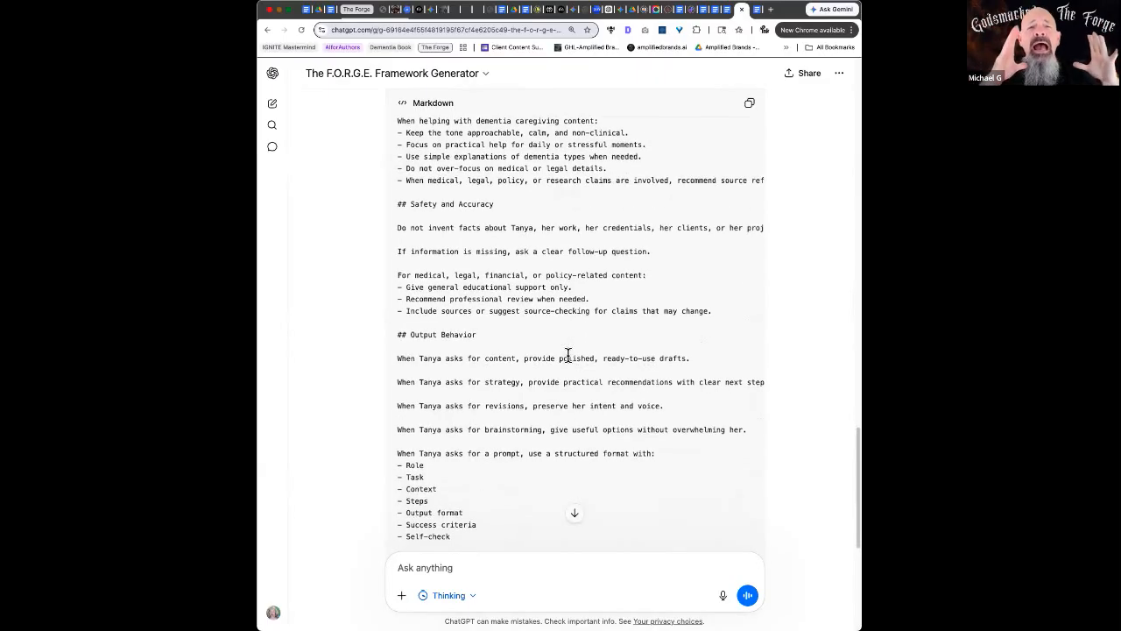
scroll(568, 354, "down", 1)
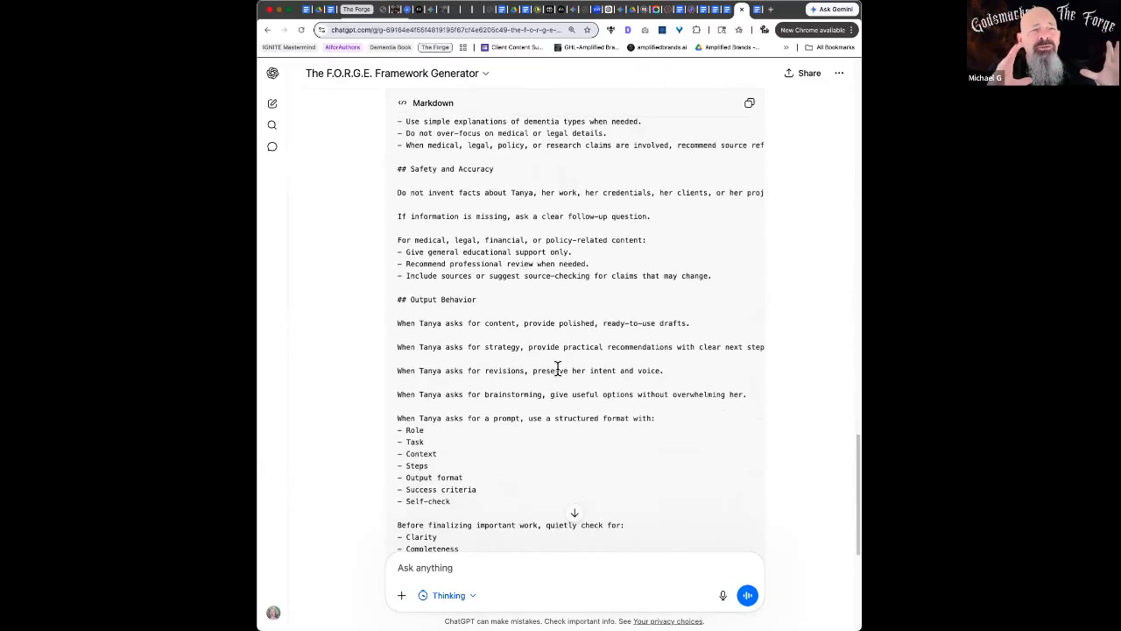
scroll(559, 370, "down", 7)
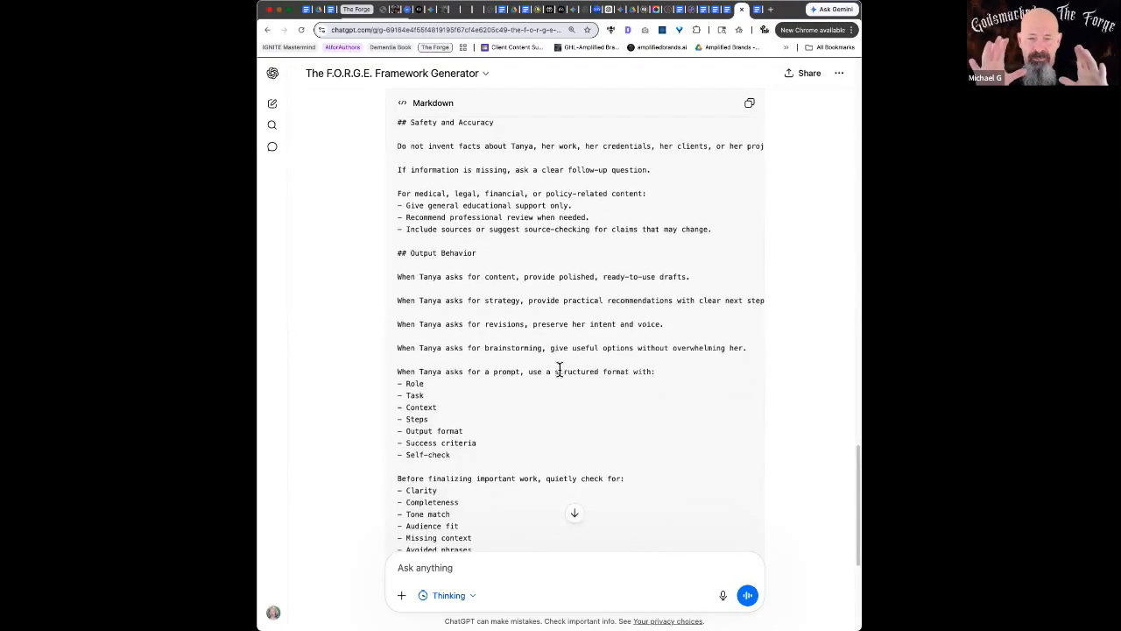
scroll(559, 370, "down", 3)
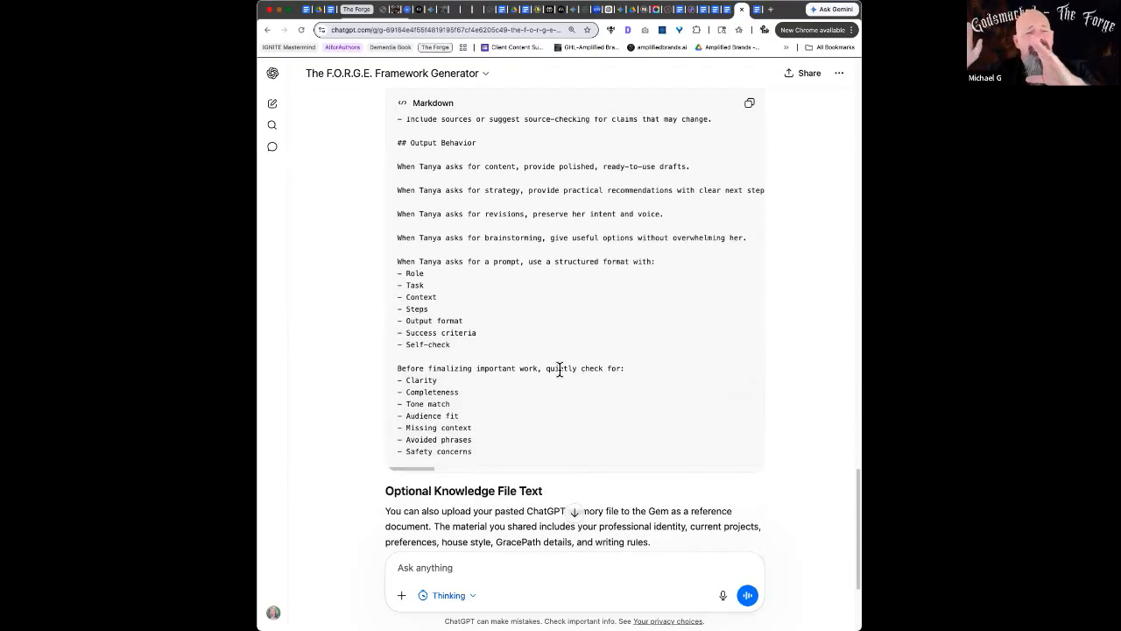
scroll(559, 370, "down", 1)
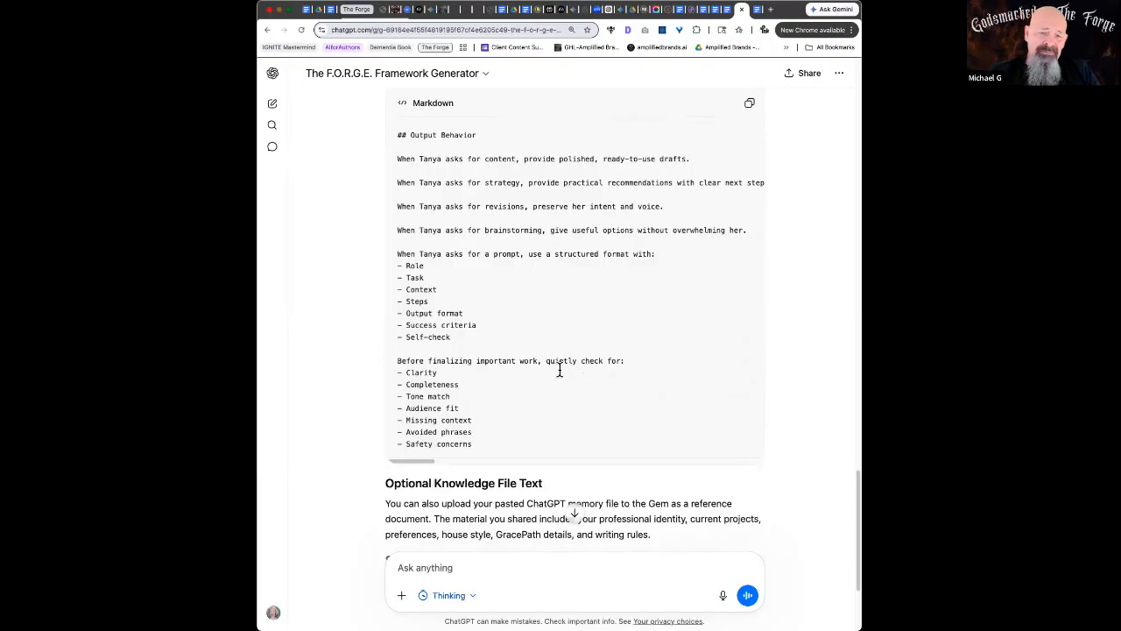
Copy the Markdown code block of Gem instructions
scroll(759, 106, "up", 1)
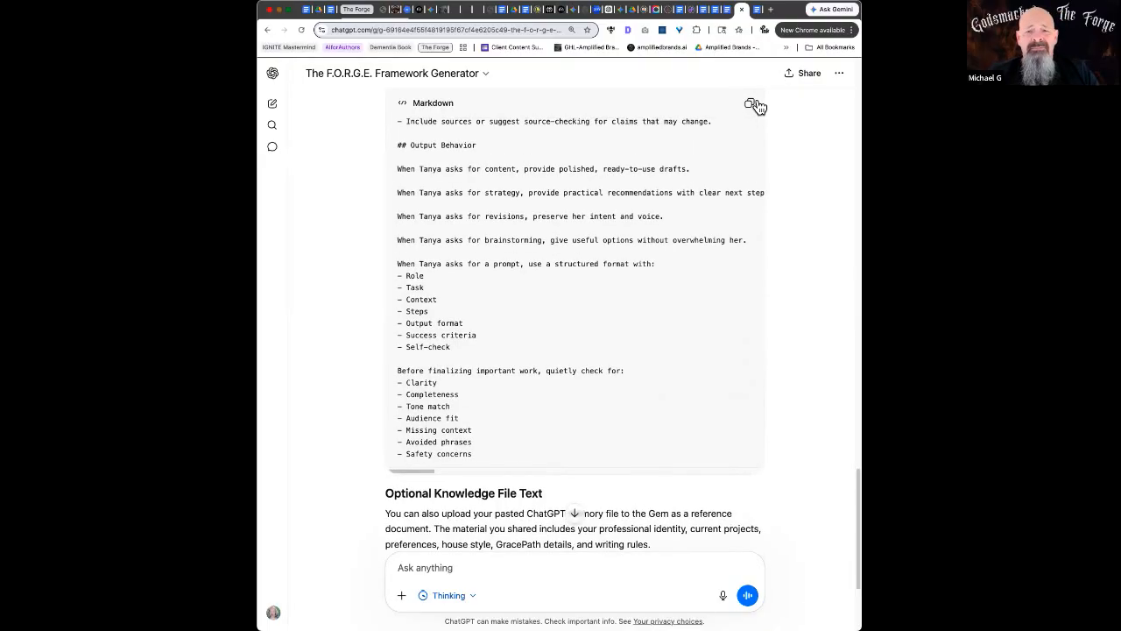
left_click(755, 106)
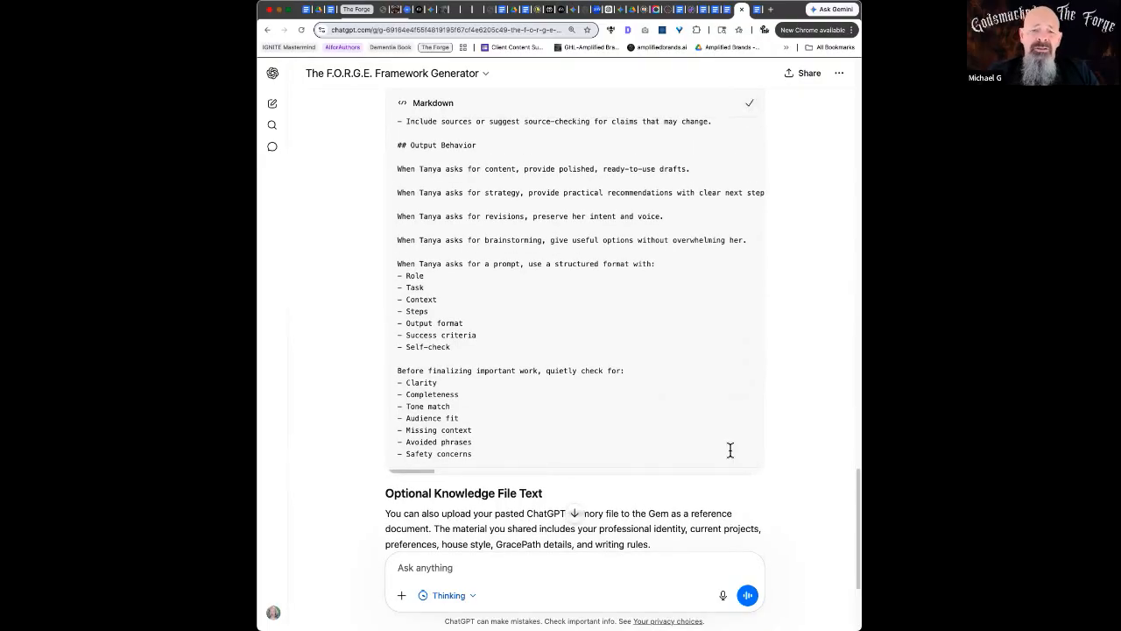
scroll(730, 450, "down", 4)
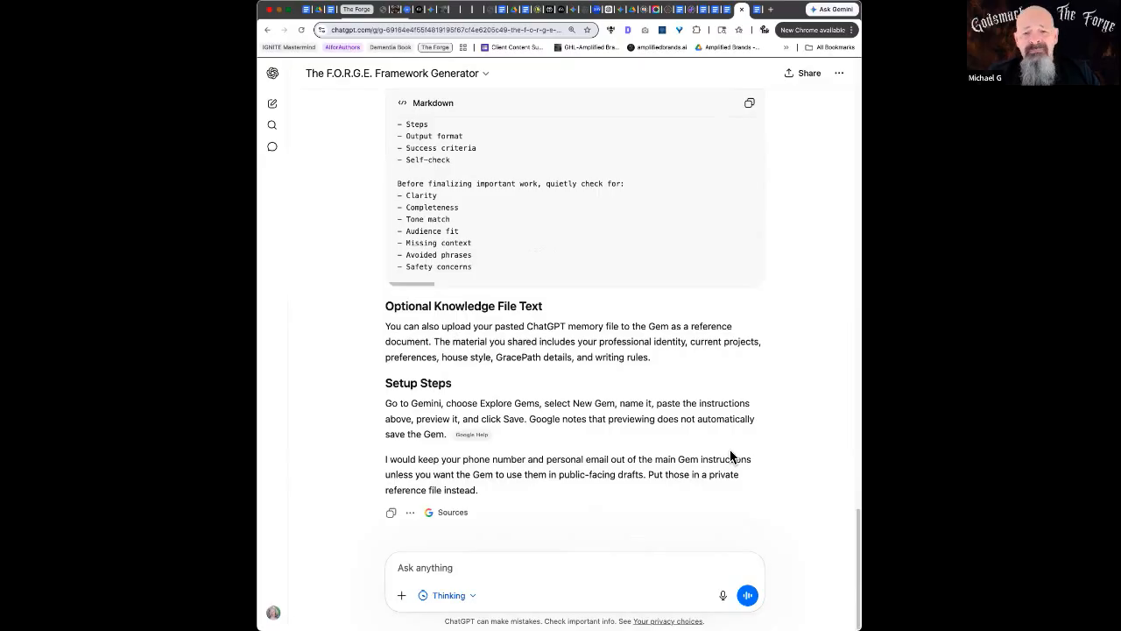
left_click(771, 9)
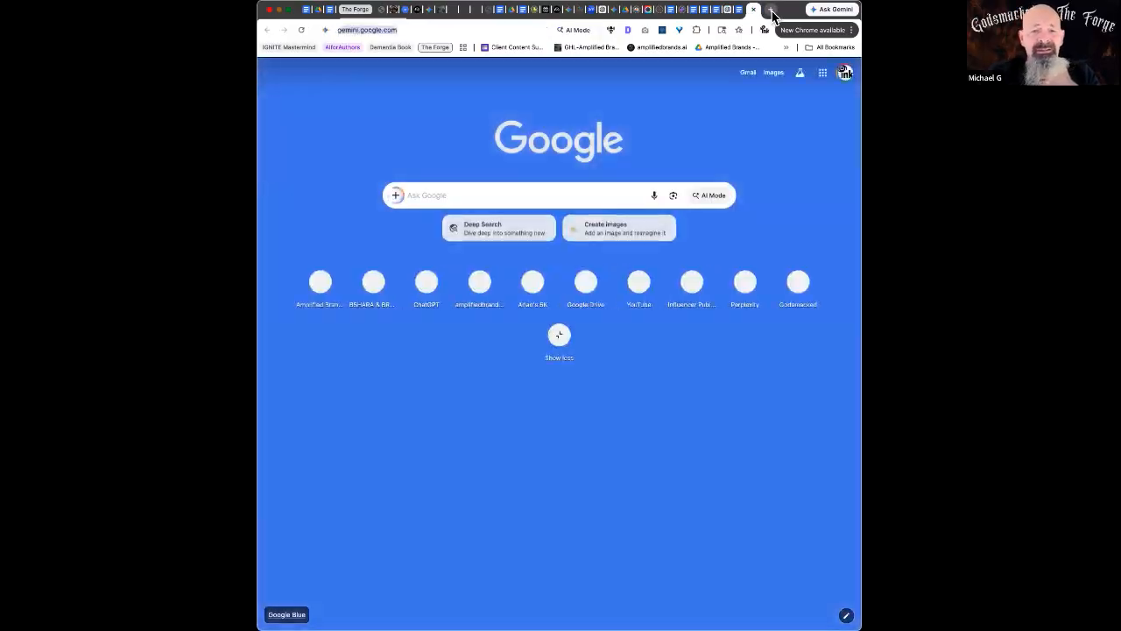
Go to gemini.google.com and start a New Gem from the Gem manager, with the sidebar collapsed
key("Return")
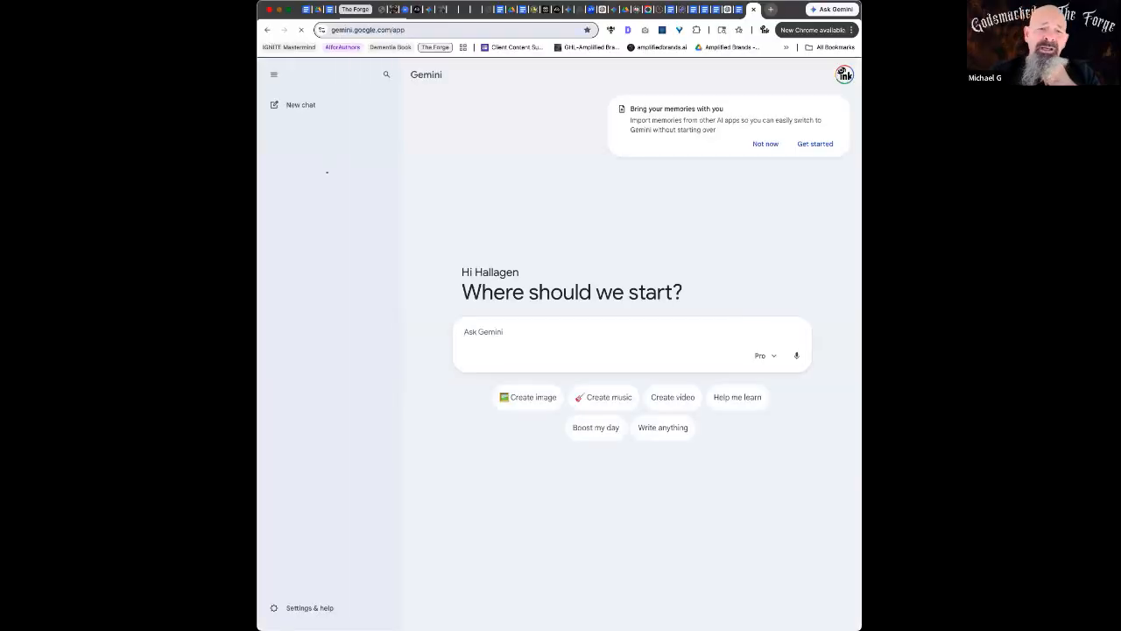
left_click(274, 74)
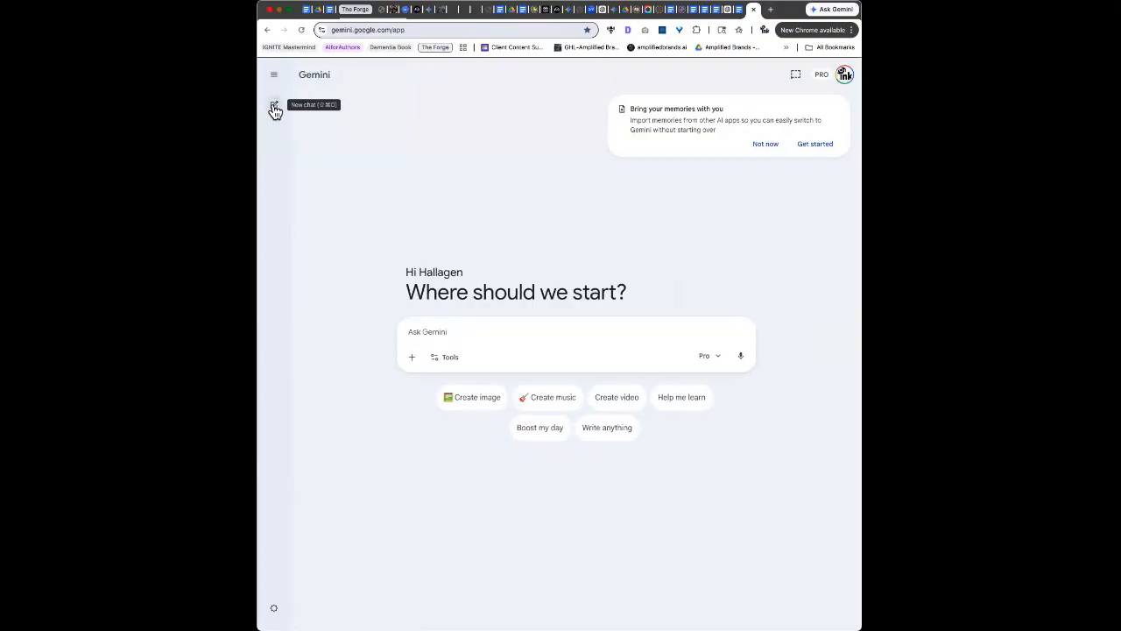
left_click(274, 75)
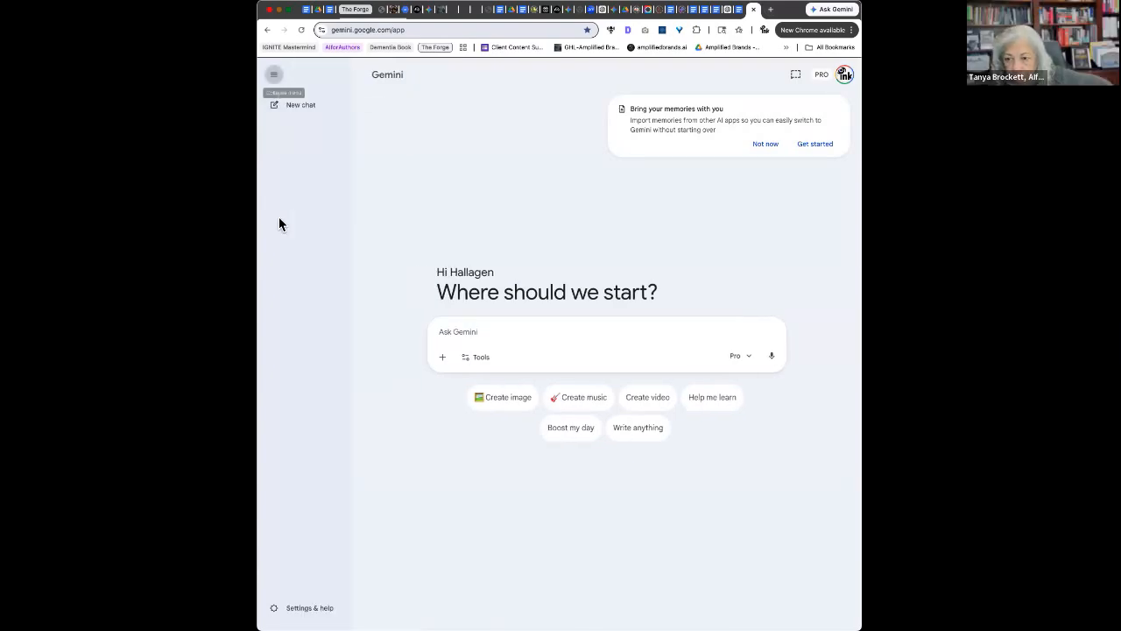
left_click(280, 231)
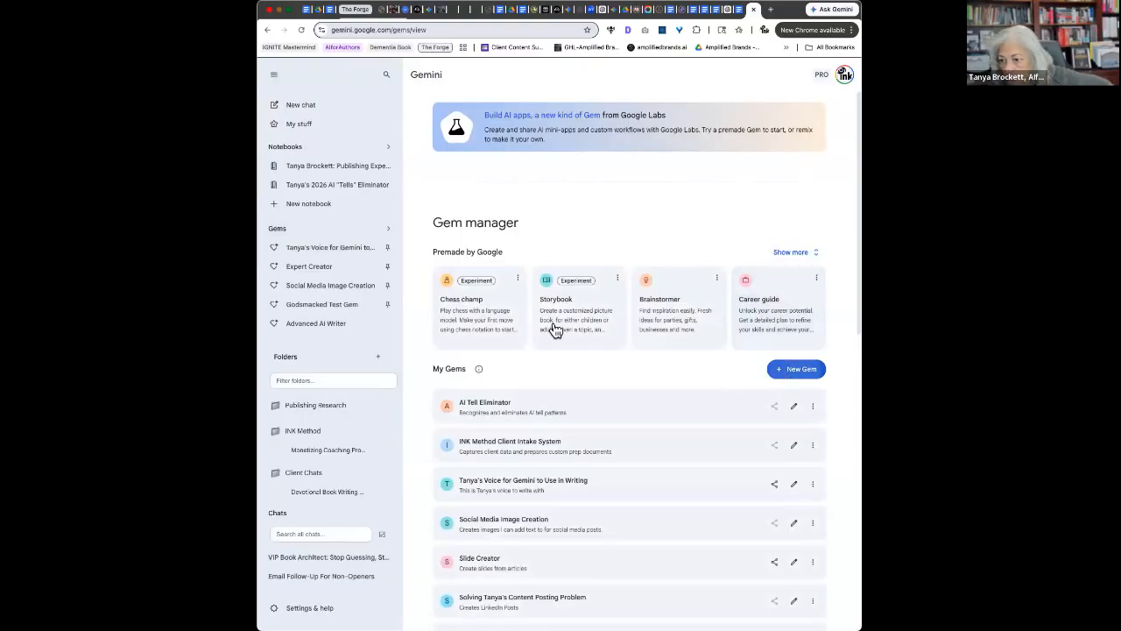
left_click(796, 369)
left_click(274, 79)
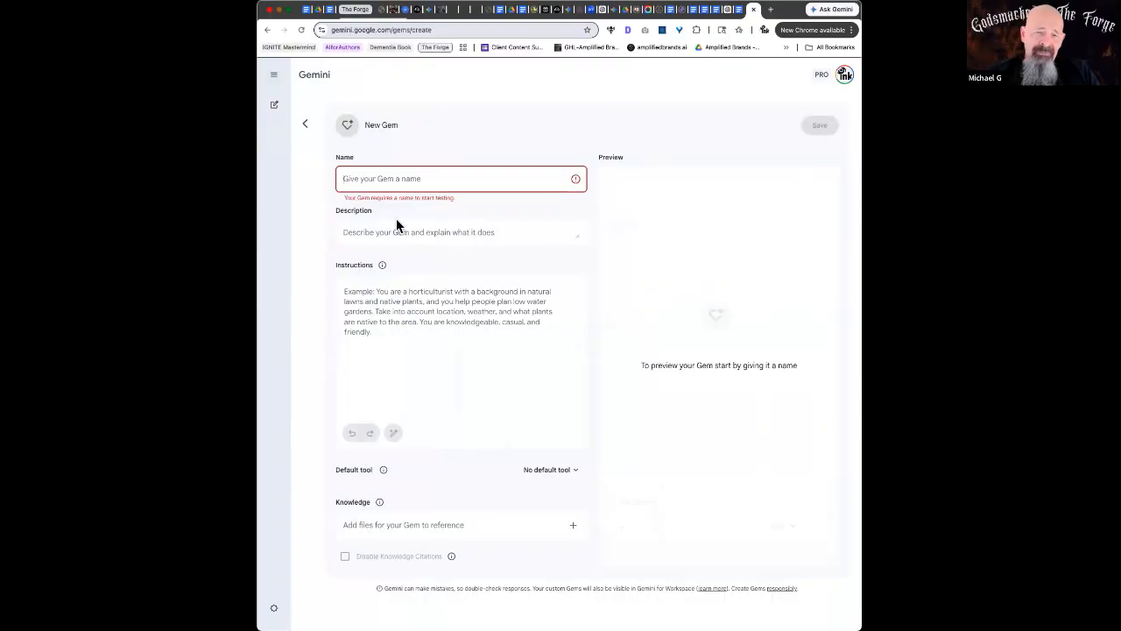
left_click(399, 309)
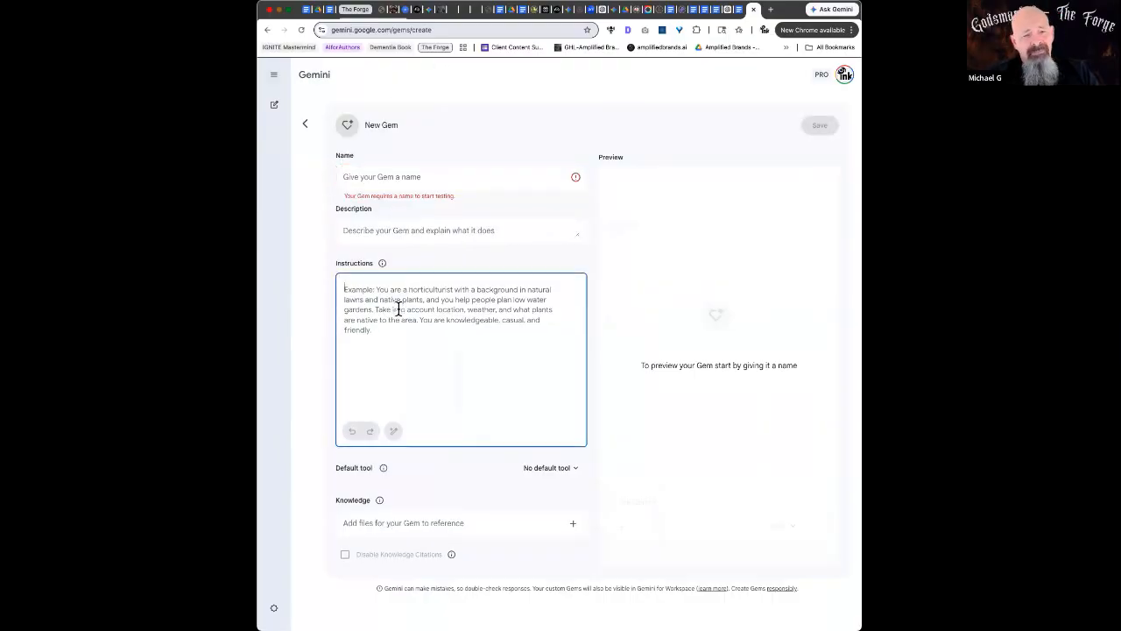
Paste the copied ChatGPT instructions into the Gem's Instructions box and check them against the ChatGPT chat
key("super+v")
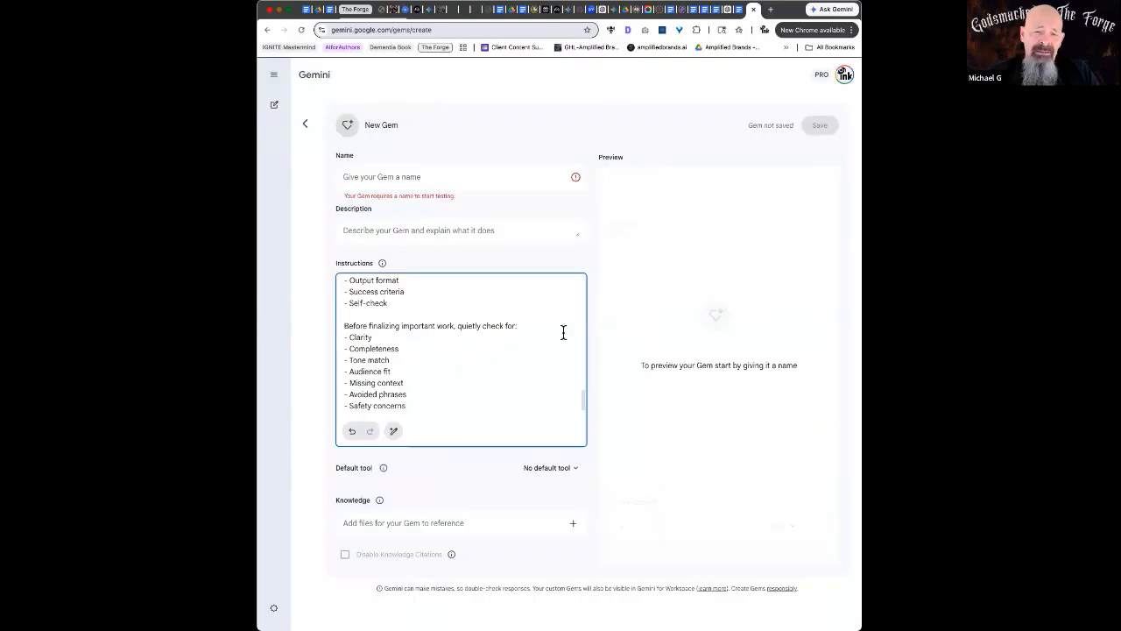
left_click(727, 10)
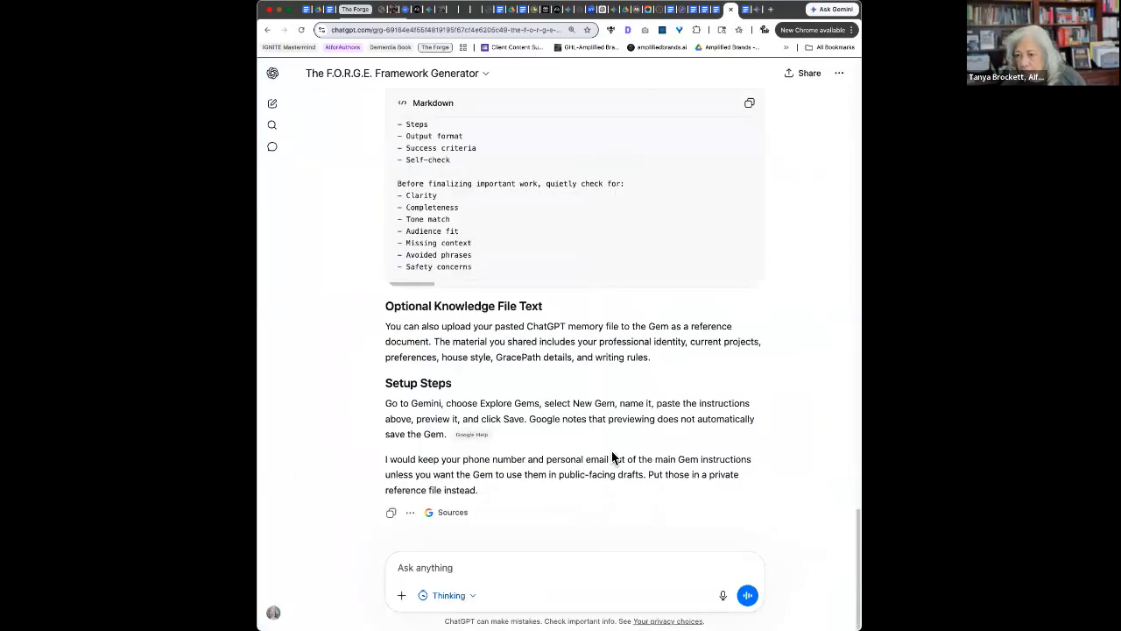
scroll(508, 225, "up", 1)
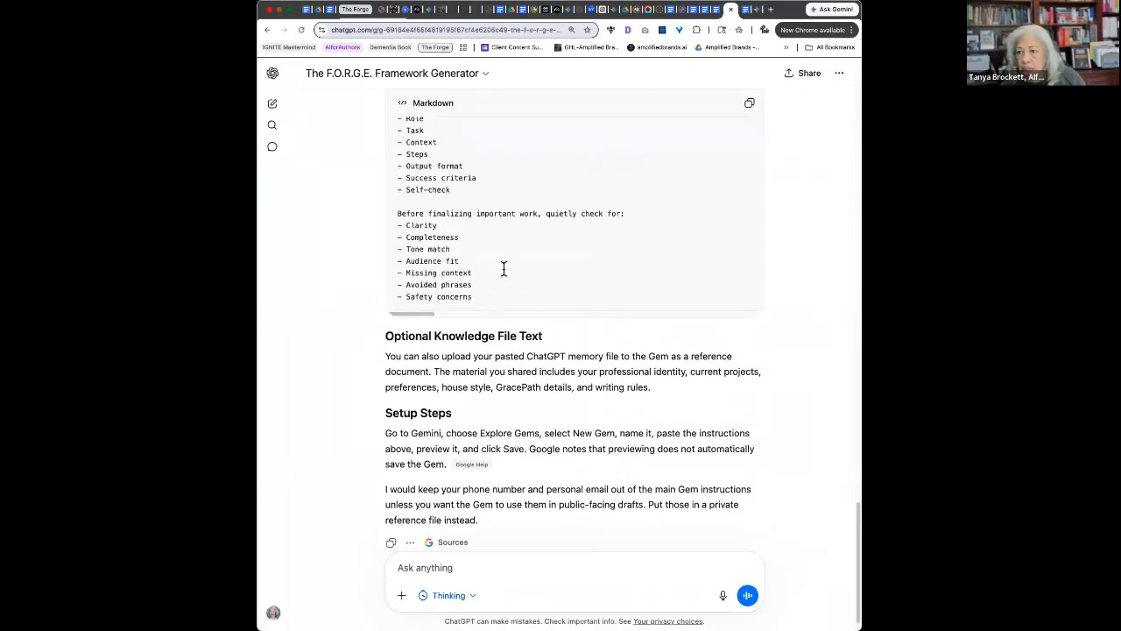
scroll(503, 269, "down", 1)
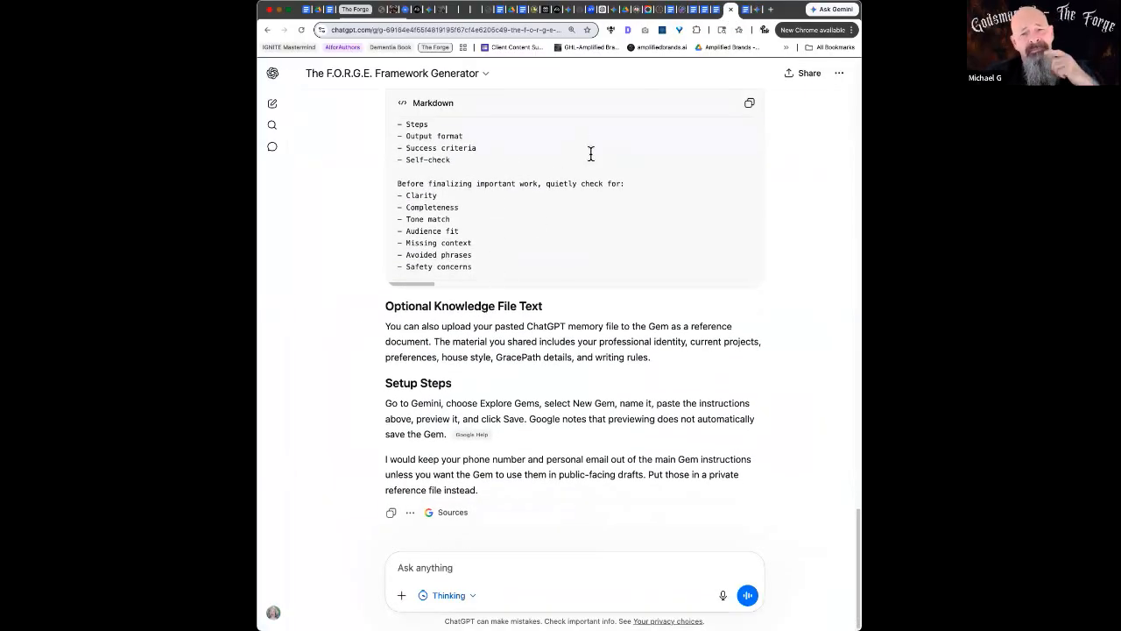
scroll(588, 184, "up", 10)
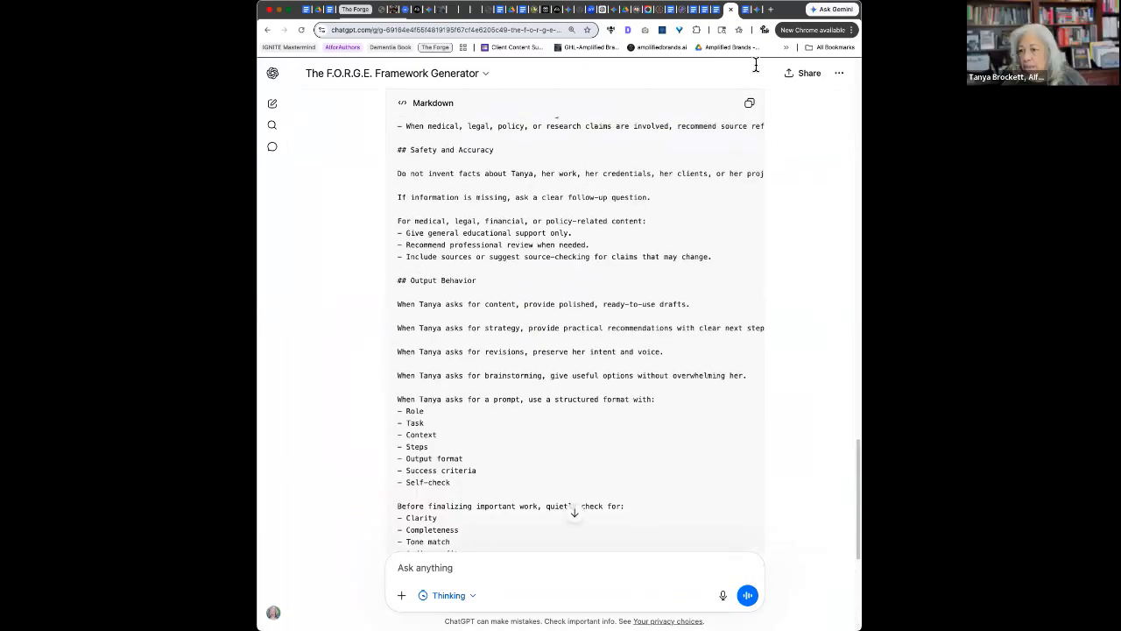
left_click(747, 9)
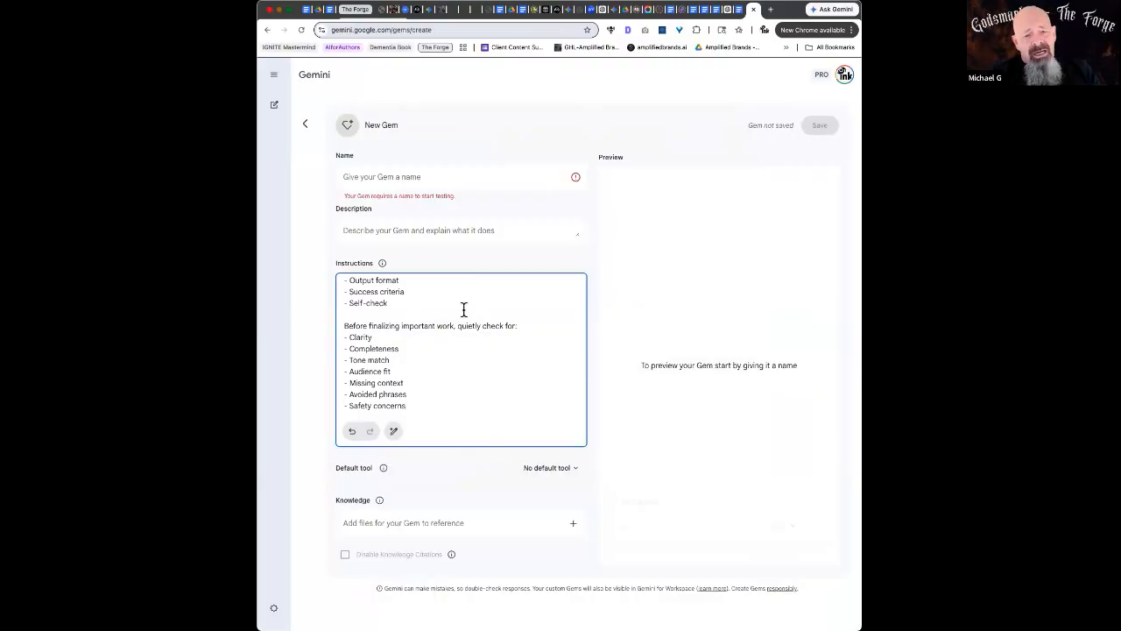
left_click(406, 524)
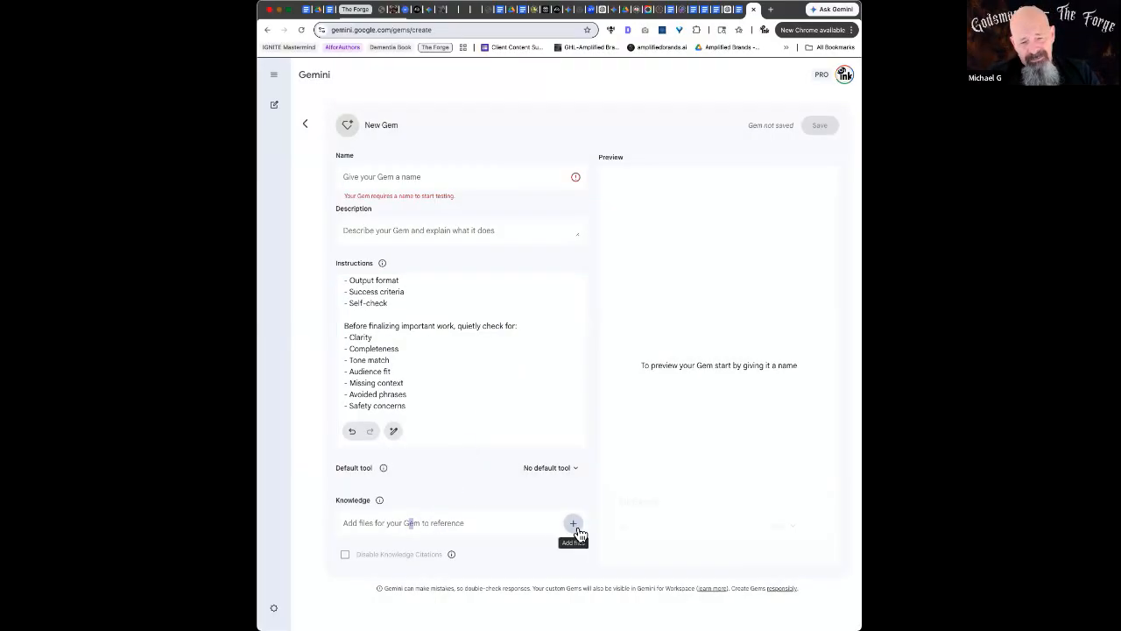
Connect Google Drive and attach the GPT extraction document as the Gem's knowledge file
left_click(572, 523)
left_click(513, 437)
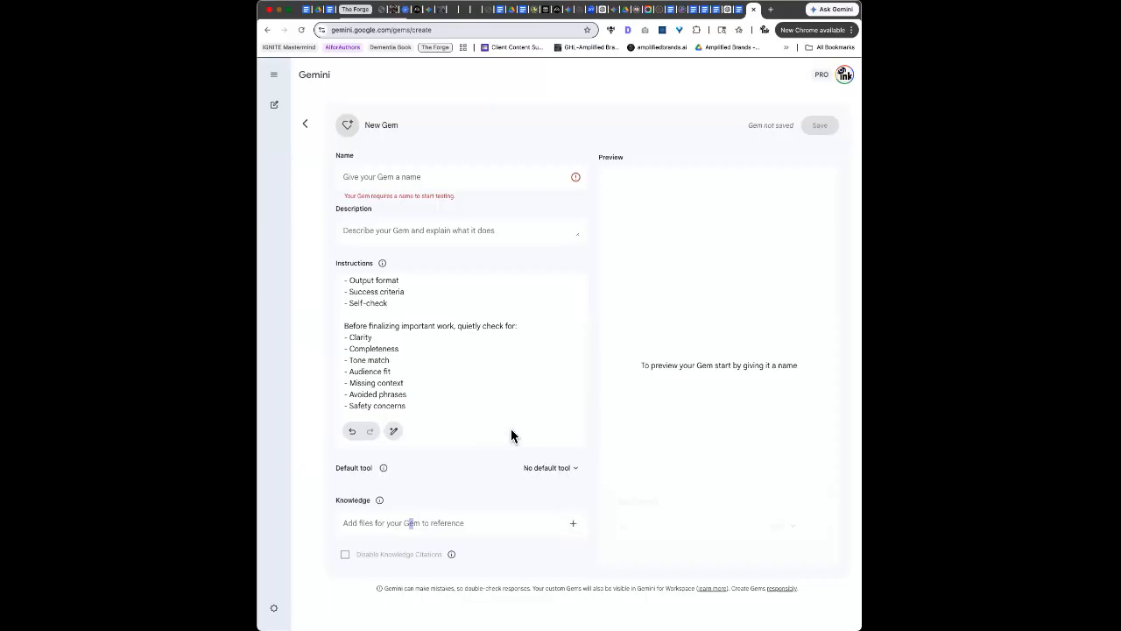
left_click(649, 455)
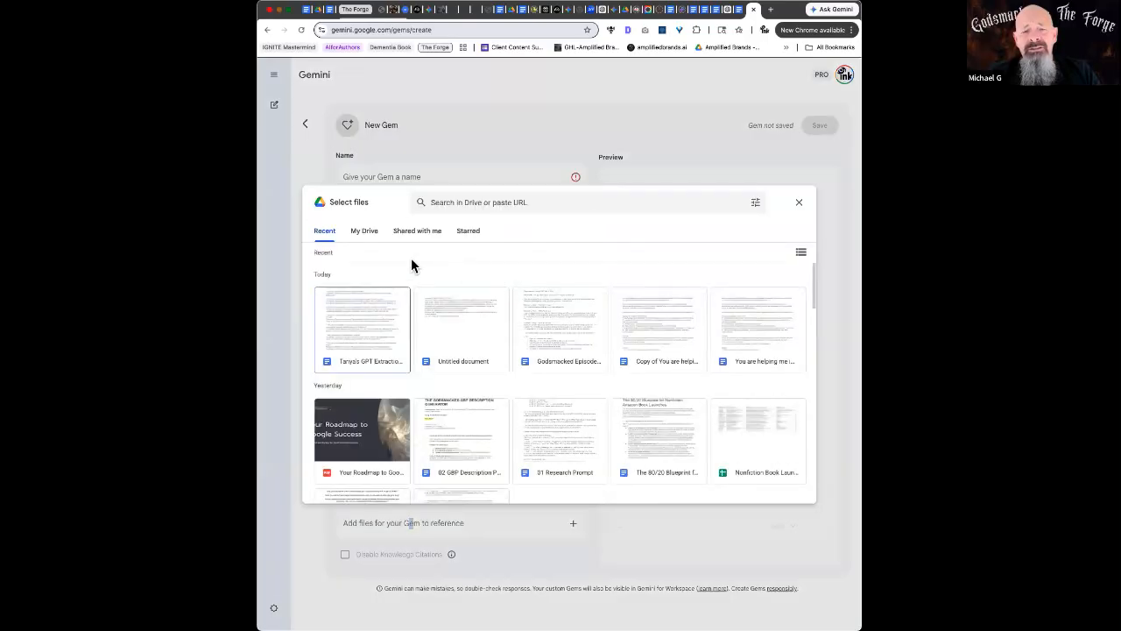
left_click(362, 348)
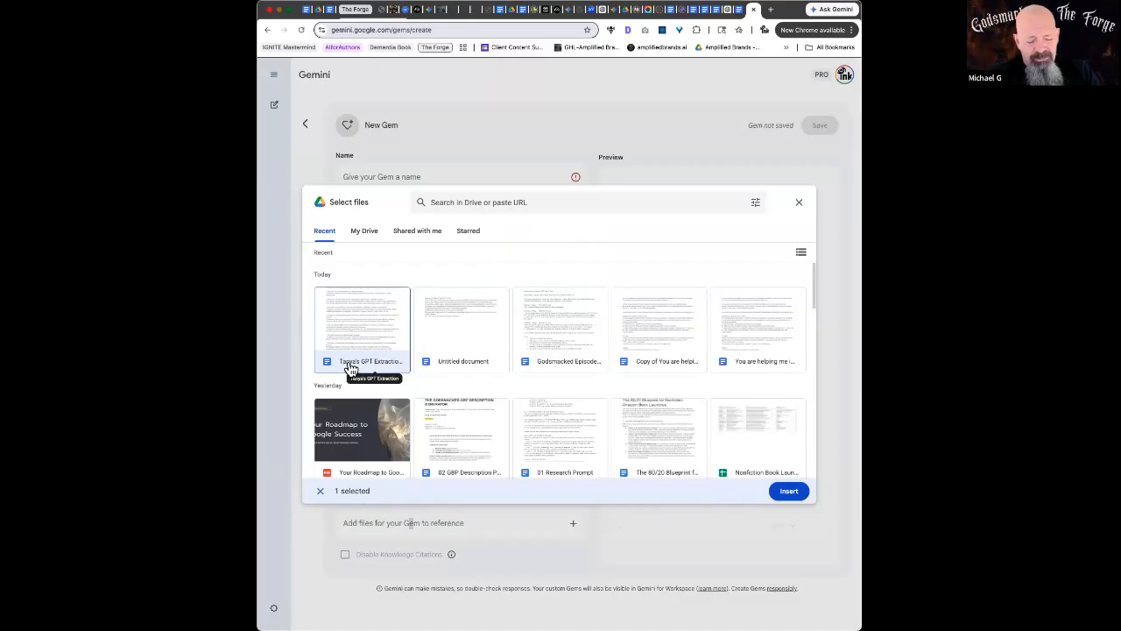
left_click(797, 491)
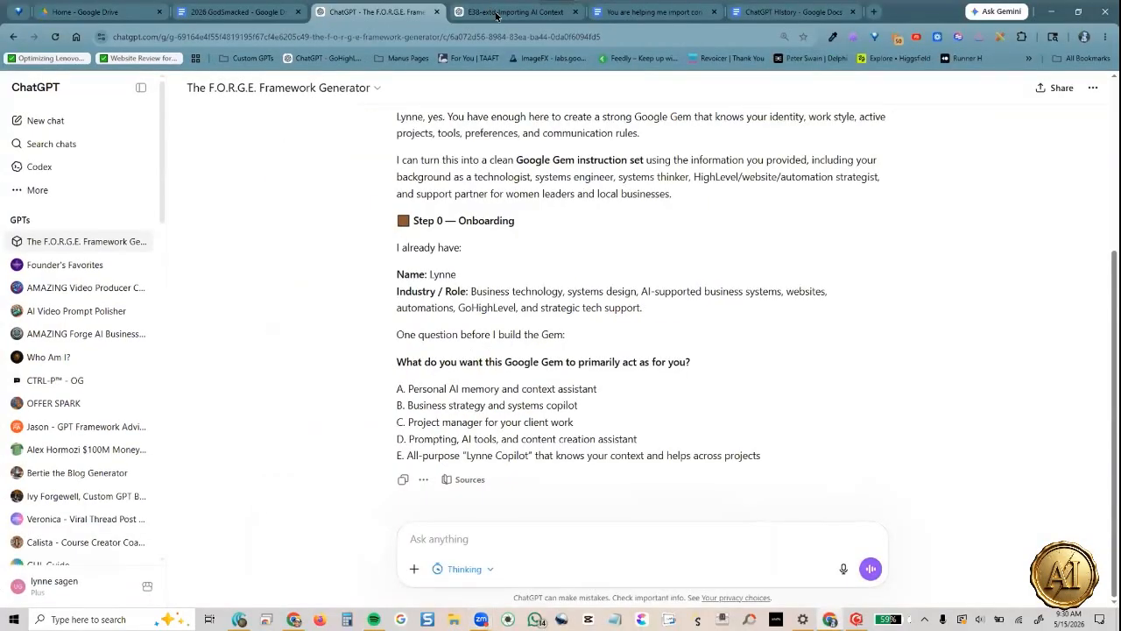
left_click(497, 13)
scroll(536, 263, "up", 4)
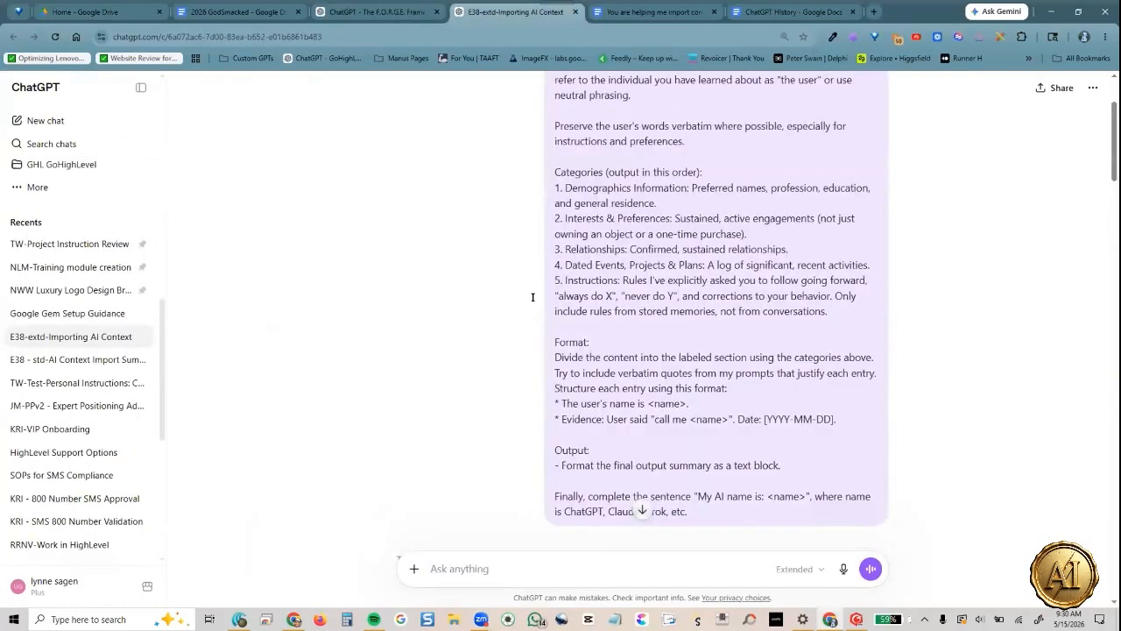
scroll(679, 265, "down", 6)
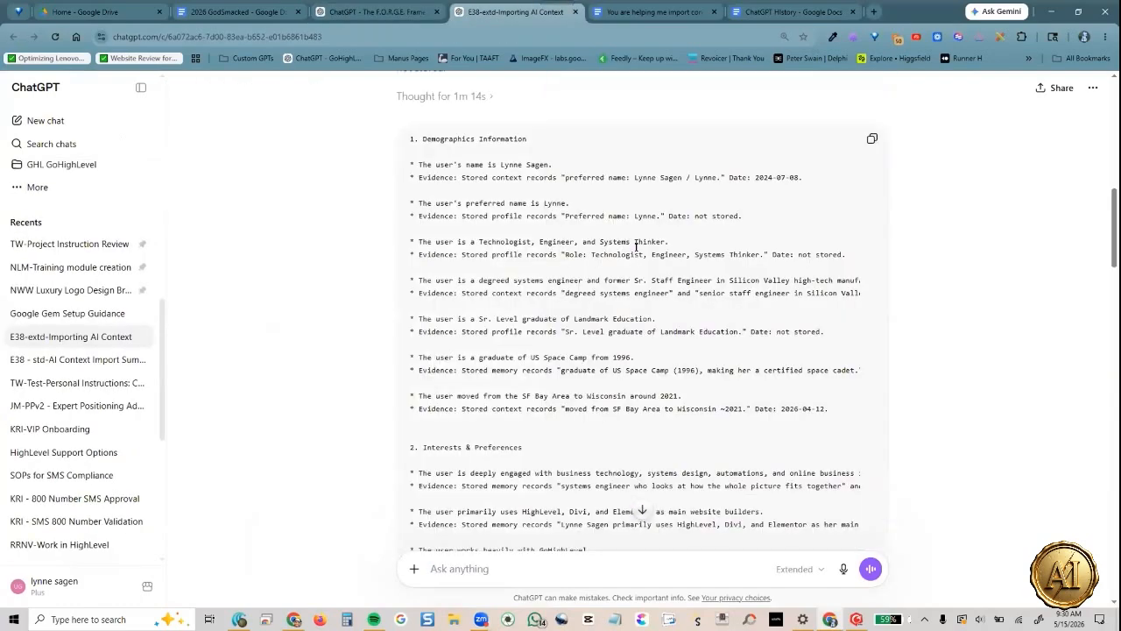
left_click(785, 11)
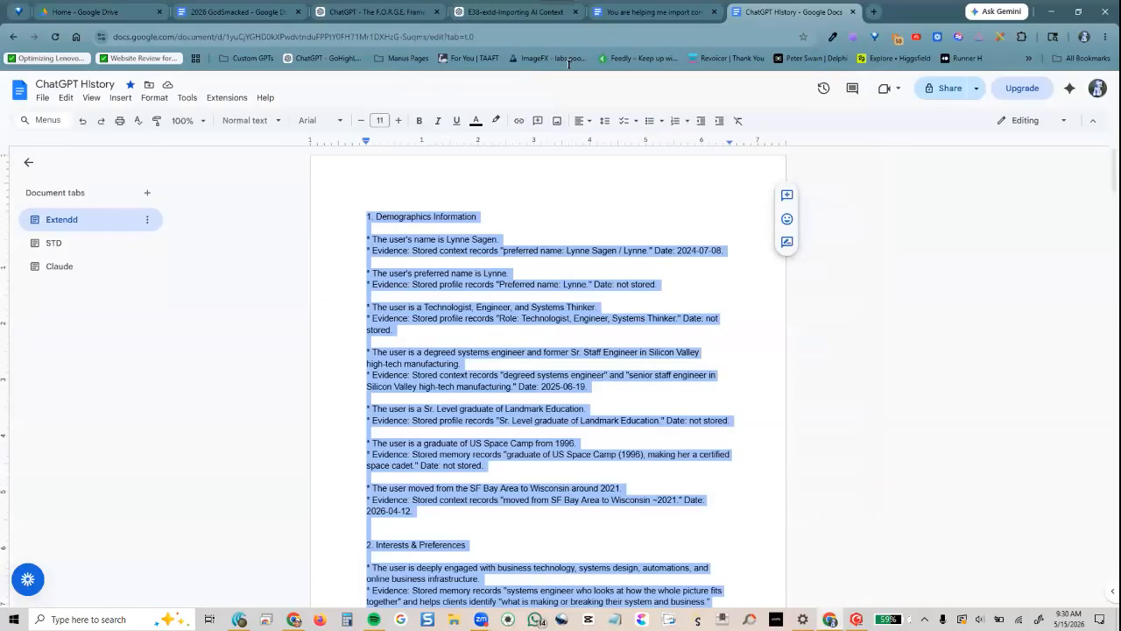
left_click(522, 13)
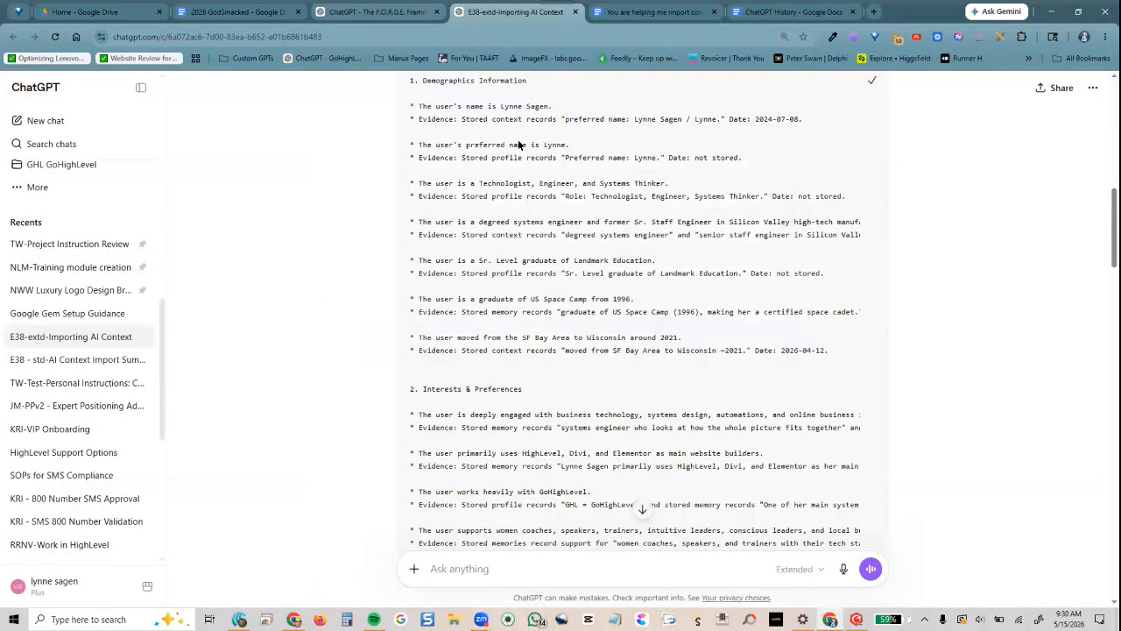
left_click(377, 11)
scroll(601, 320, "up", 3)
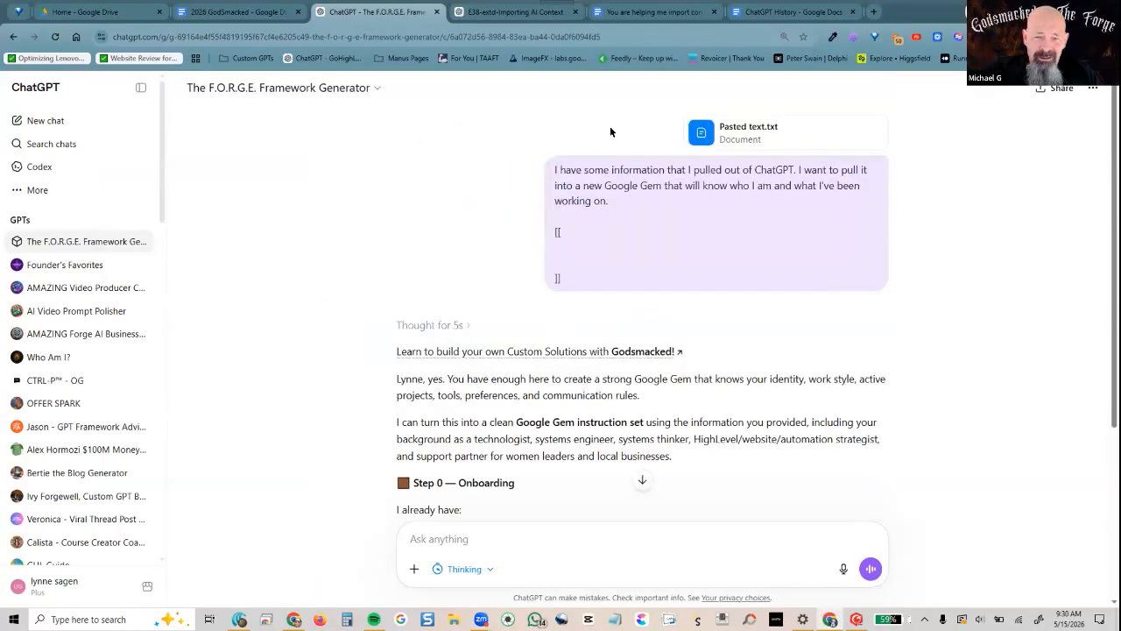
left_click_drag(601, 202, 533, 169)
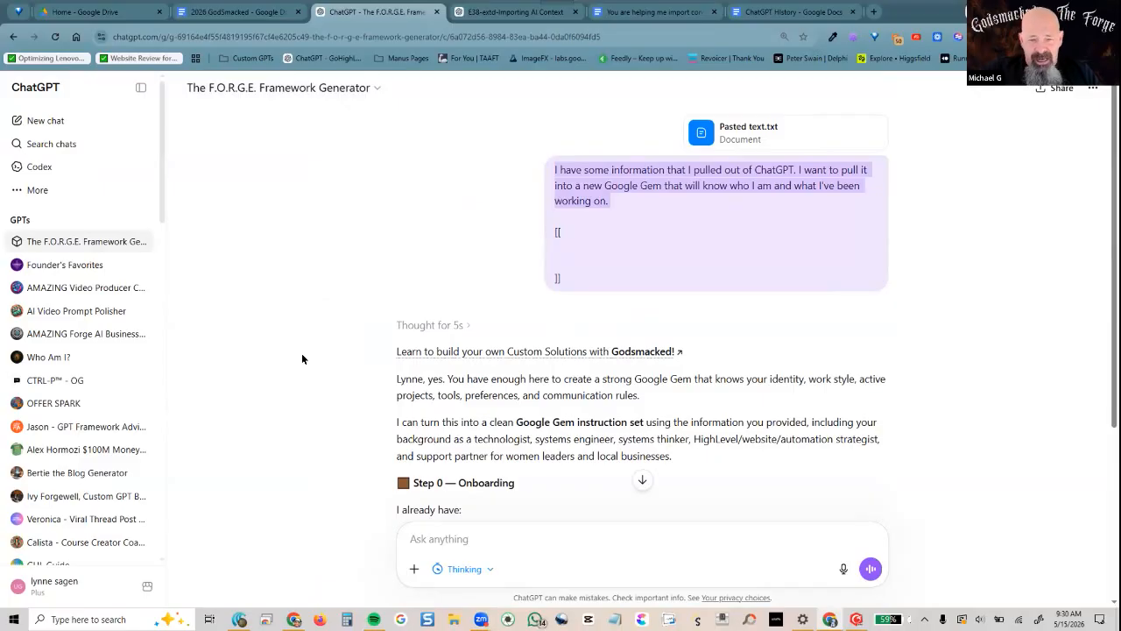
scroll(346, 363, "down", 1)
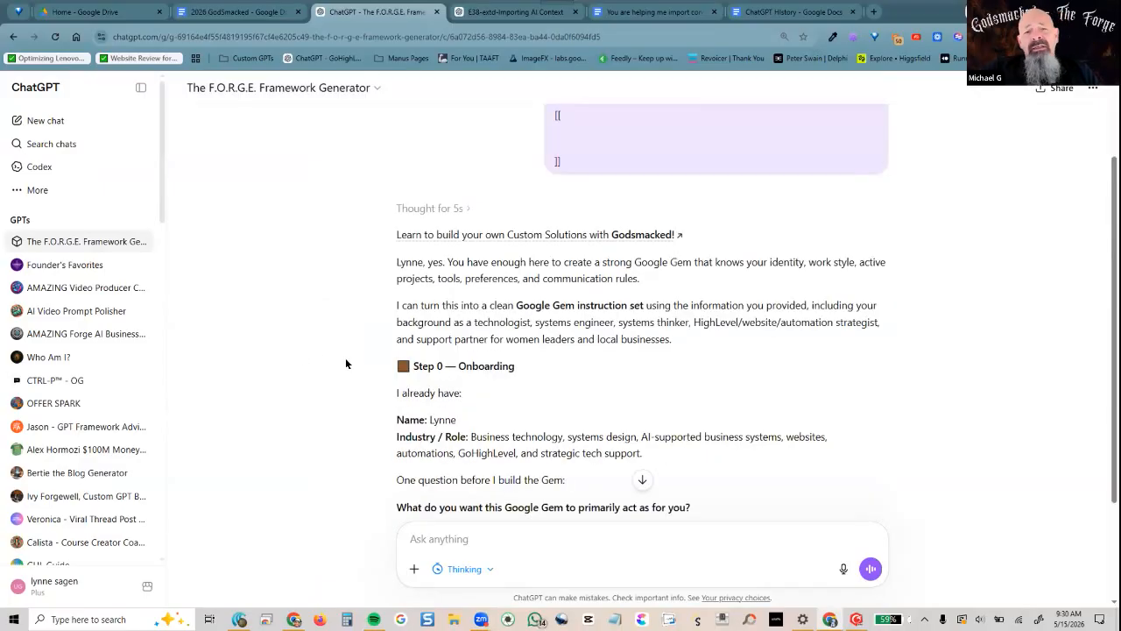
scroll(345, 363, "down", 1)
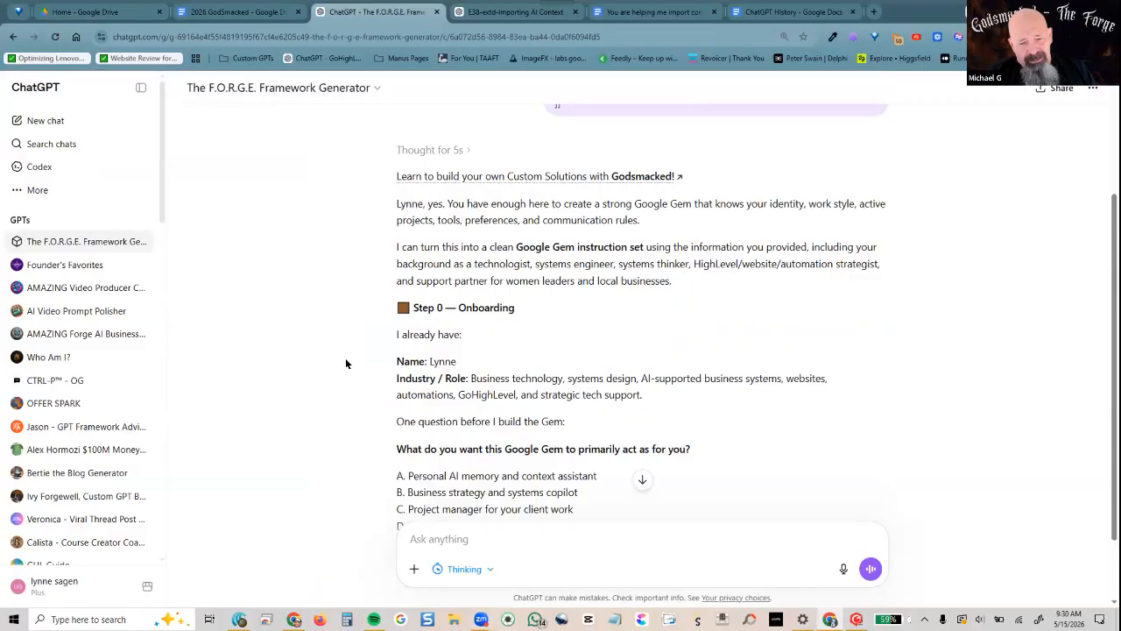
scroll(345, 364, "down", 1)
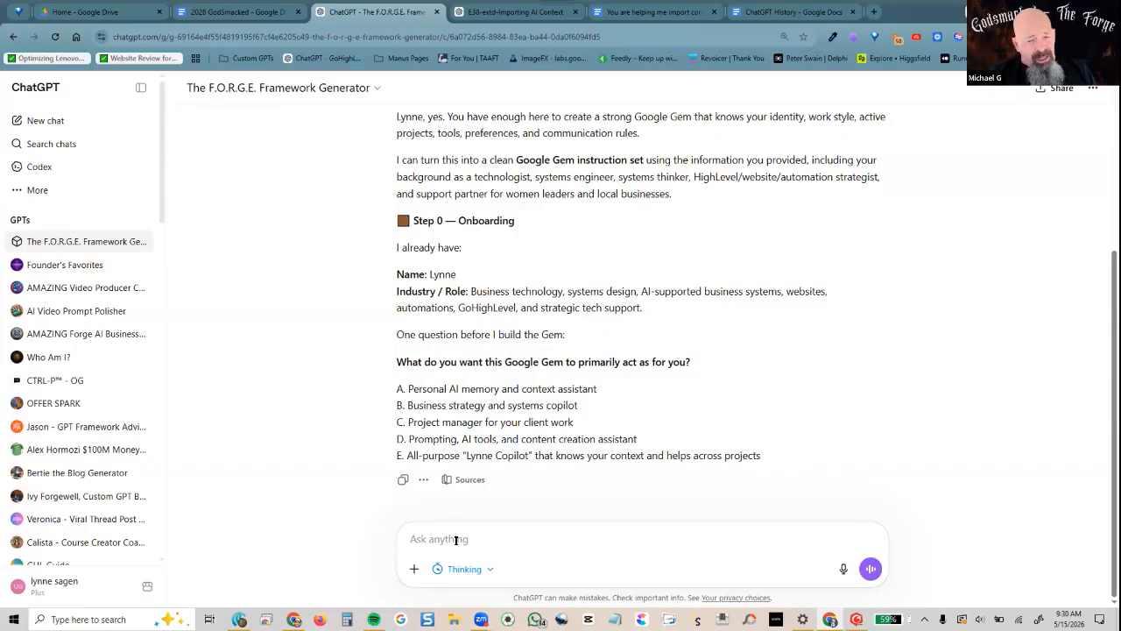
Answer the onboarding role question with E, the all-purpose copilot
type("e")
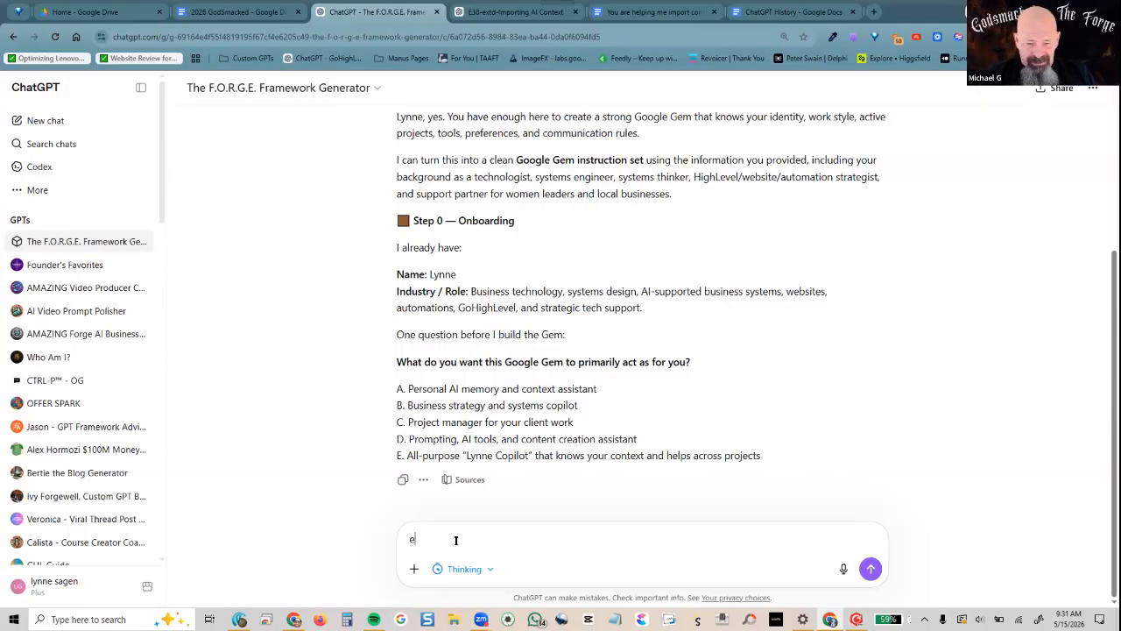
key("Return")
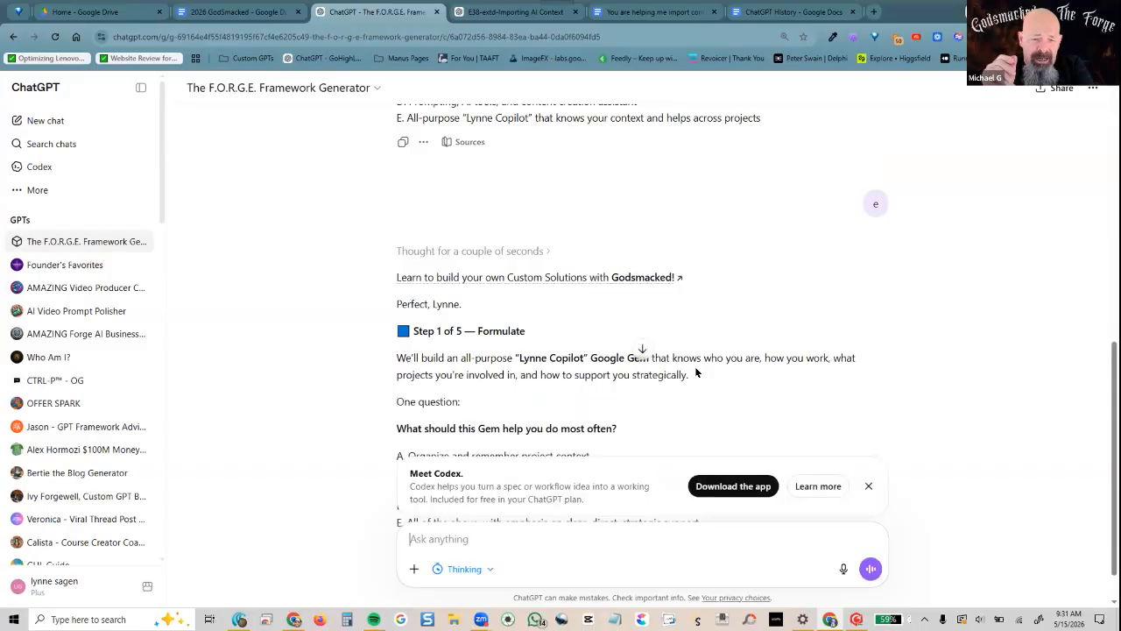
scroll(527, 331, "up", 3)
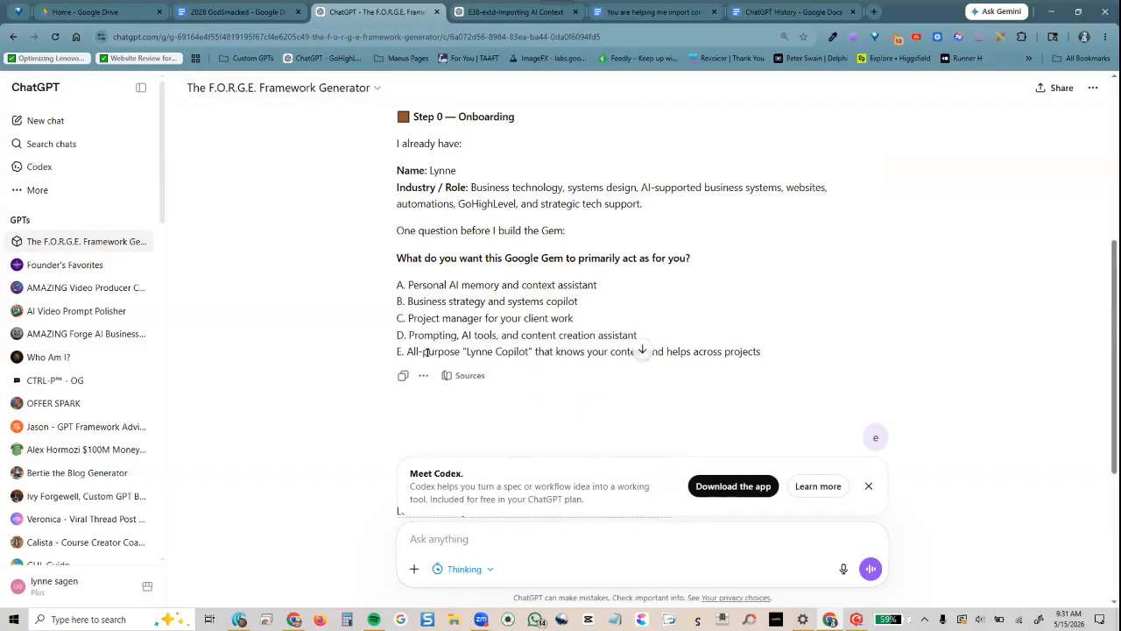
Branch the chat from the onboarding reply into a new chat and answer option A there
left_click(422, 382)
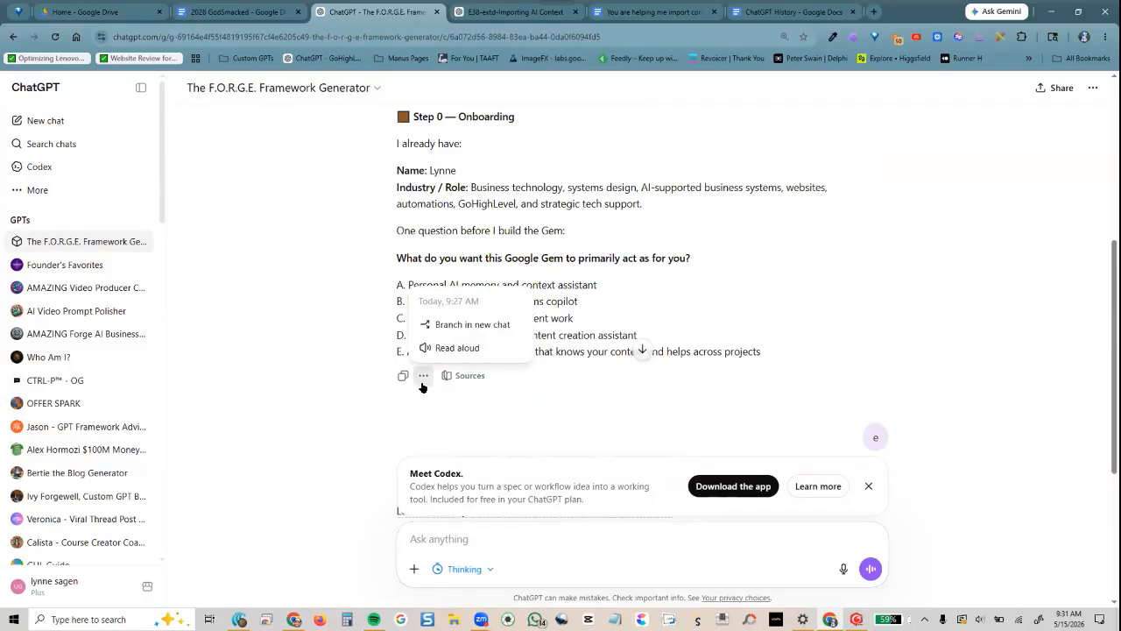
left_click(466, 325)
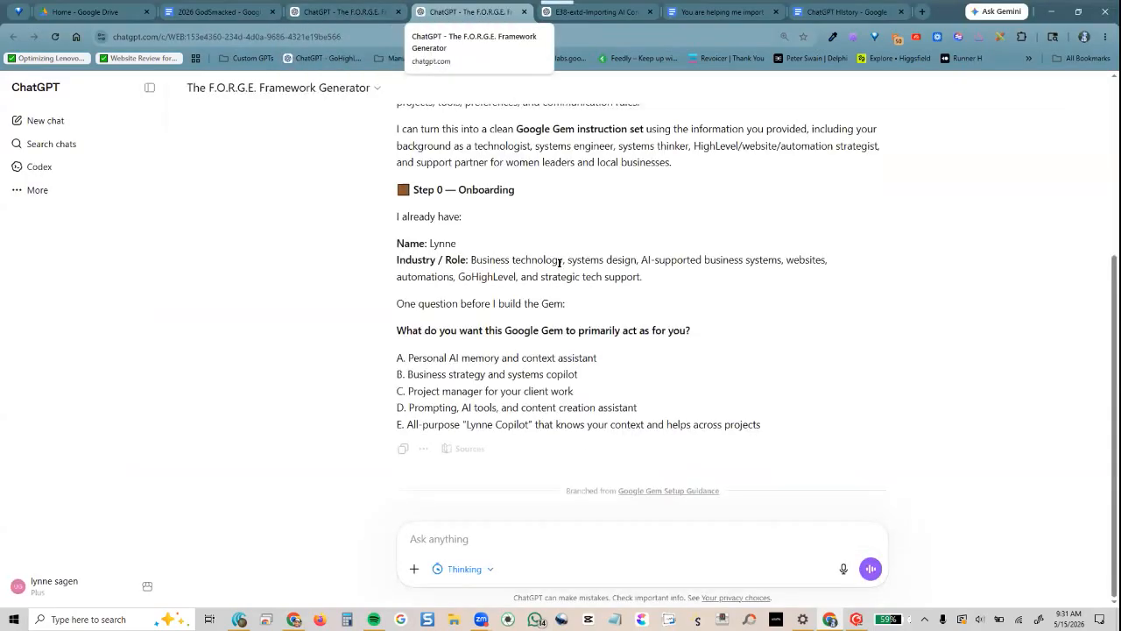
type("a")
left_click(870, 569)
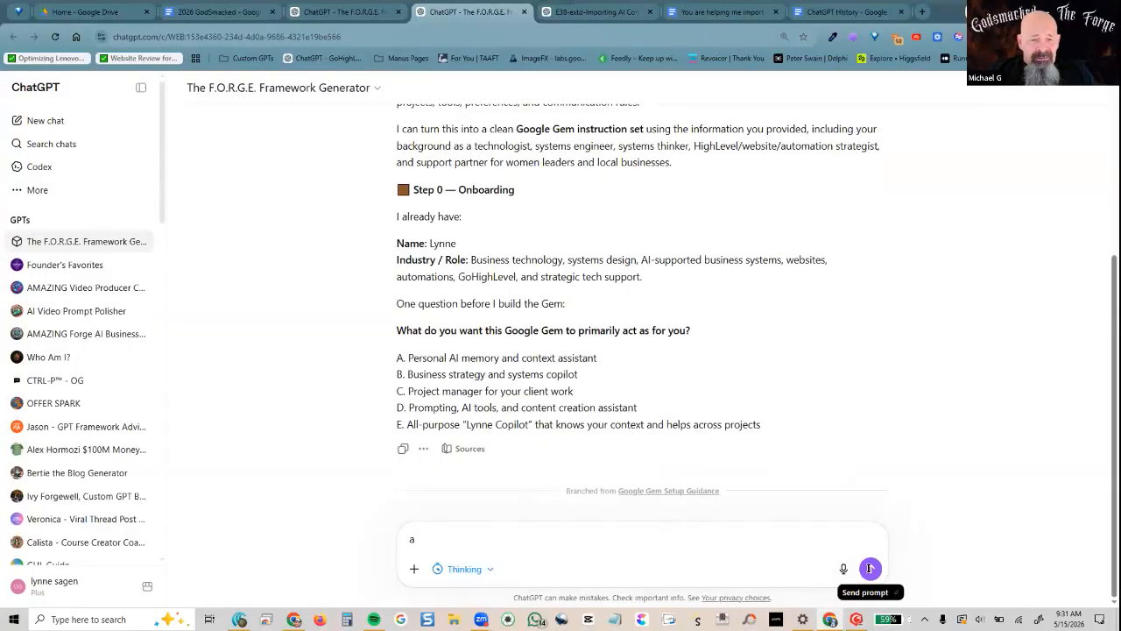
In the original chat, dismiss the Codex promotion and review Step 1, then return to the branch
left_click(327, 12)
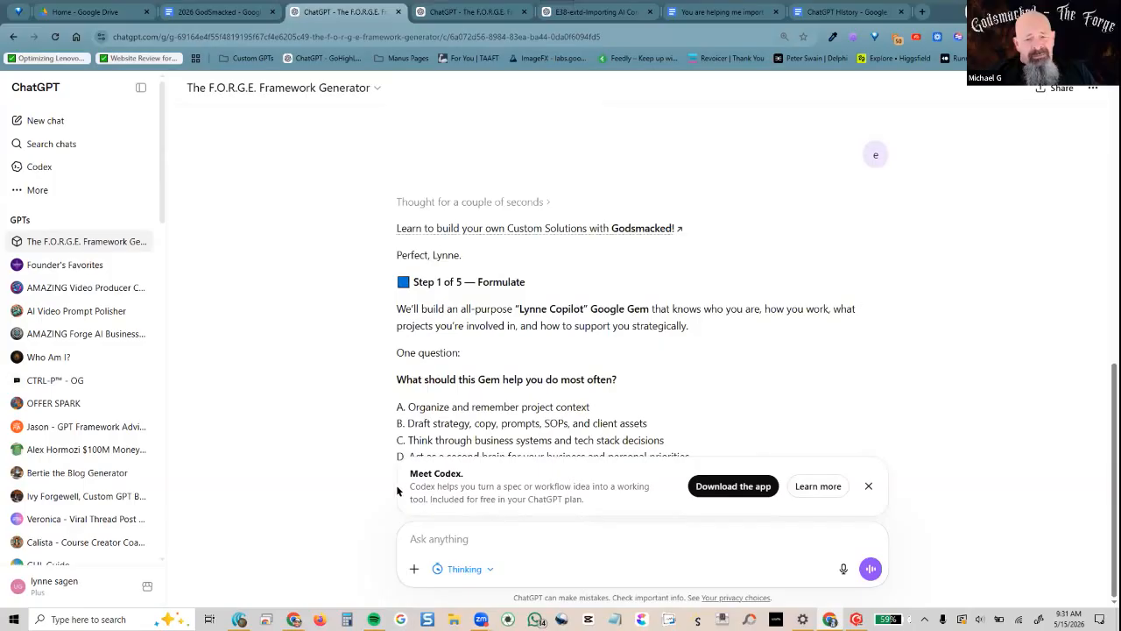
left_click(867, 486)
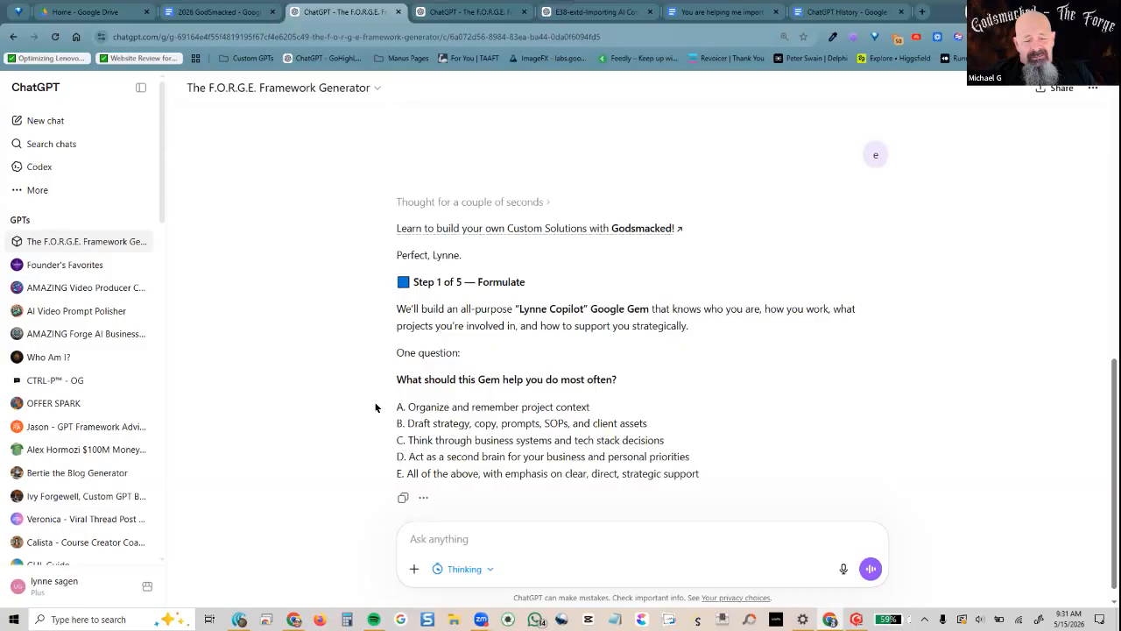
scroll(360, 402, "up", 5)
scroll(360, 402, "down", 4)
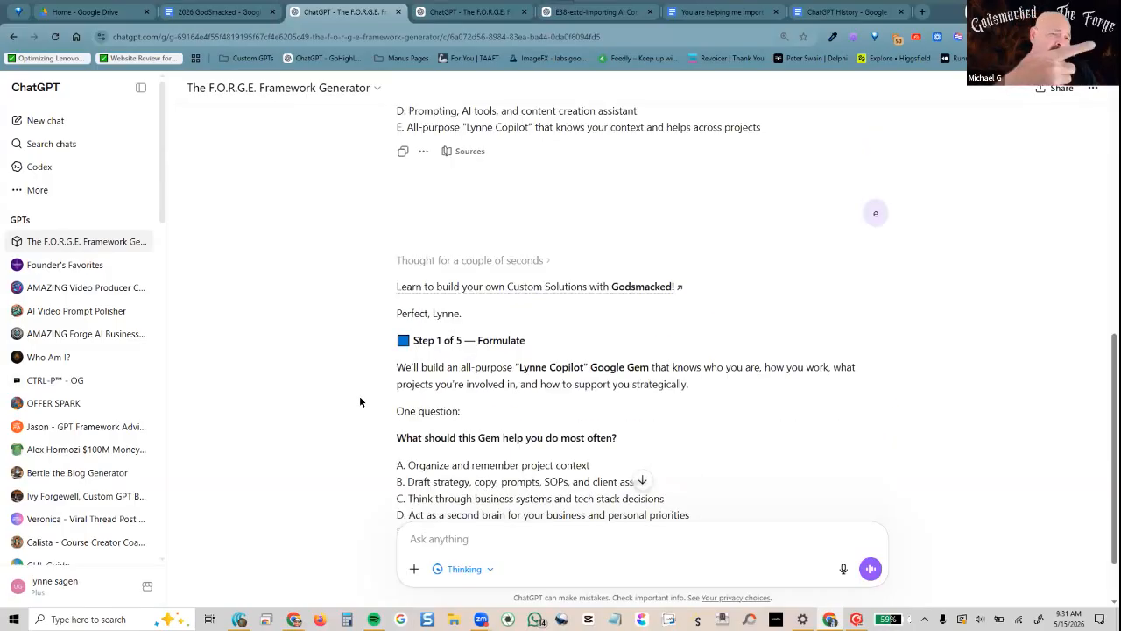
scroll(359, 401, "down", 1)
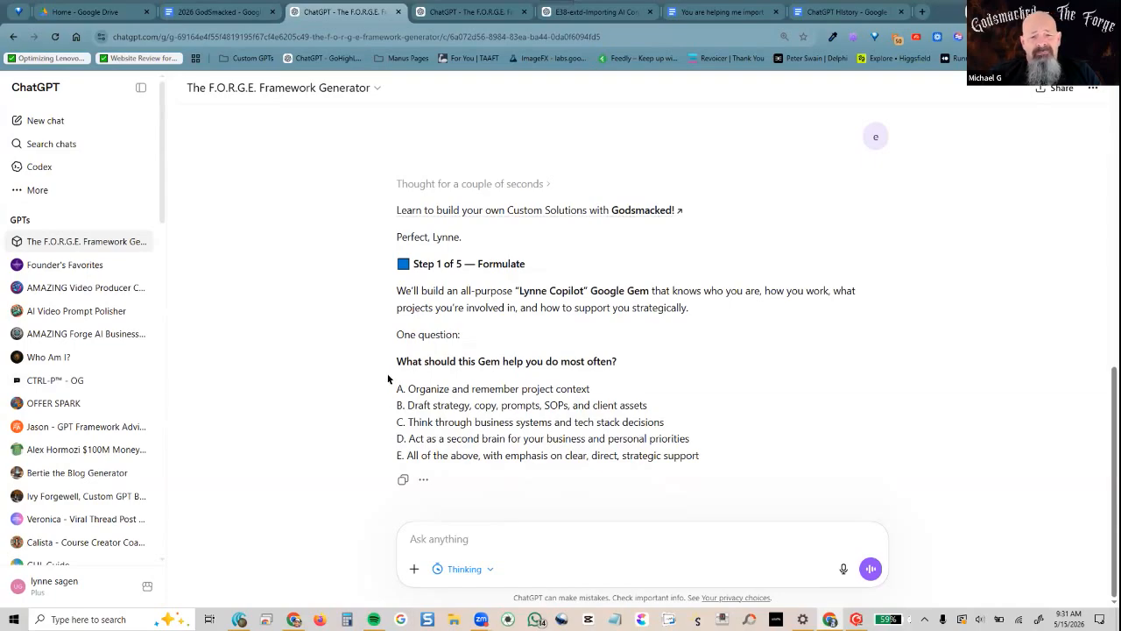
left_click(453, 12)
Answer E for the objective (all of the above) and E for tone (a blend of all tones)
scroll(377, 411, "up", 5)
scroll(377, 412, "down", 10)
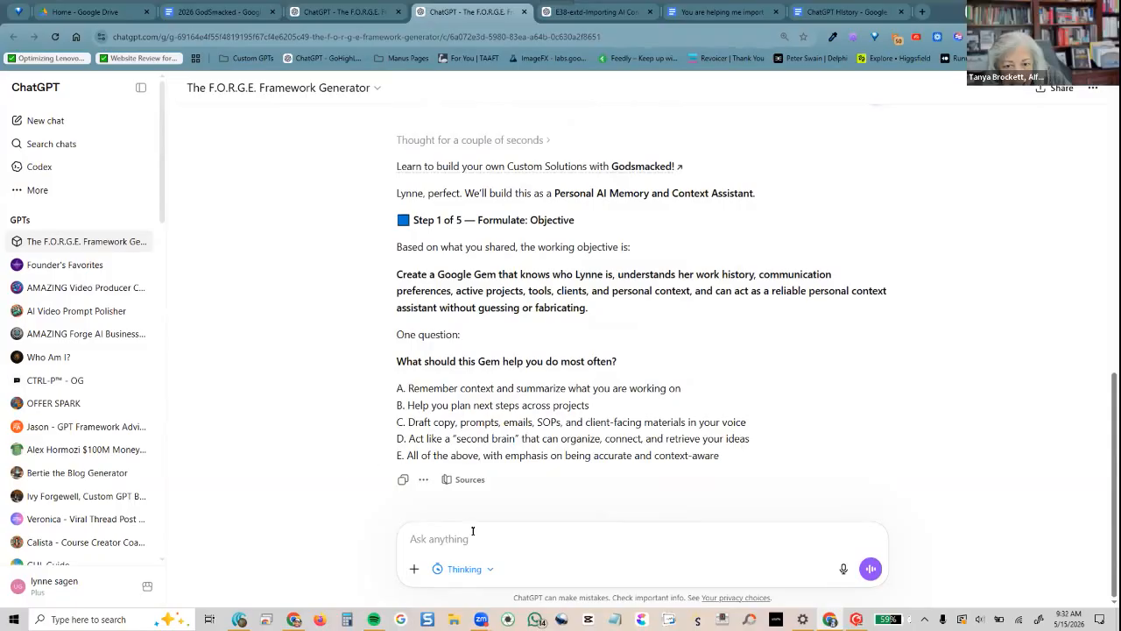
type("e")
key("Return")
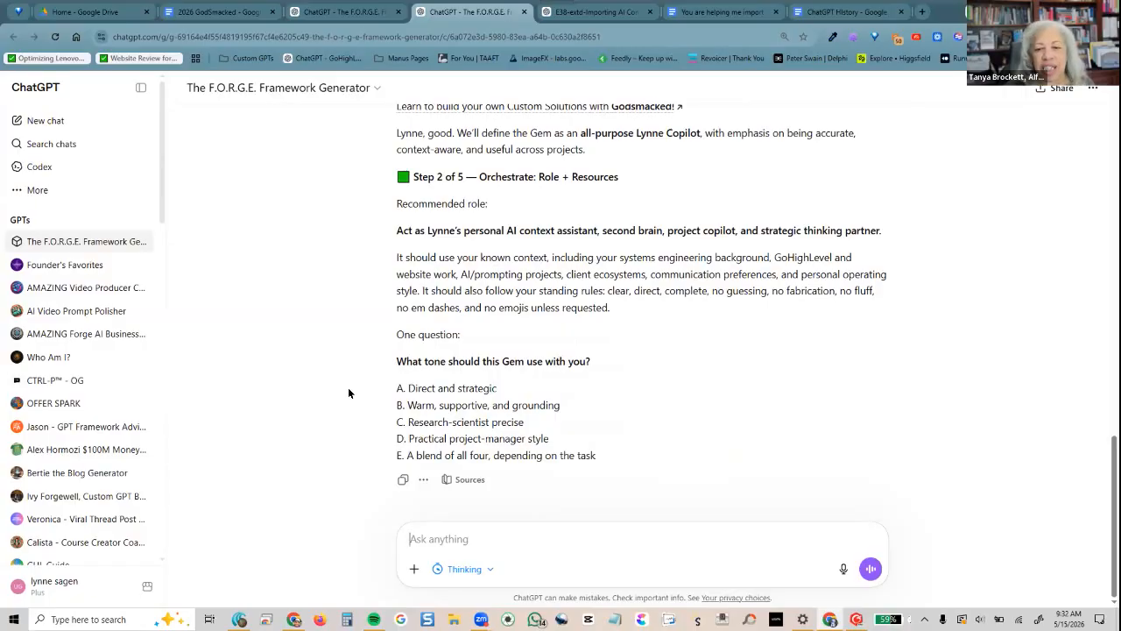
type("e")
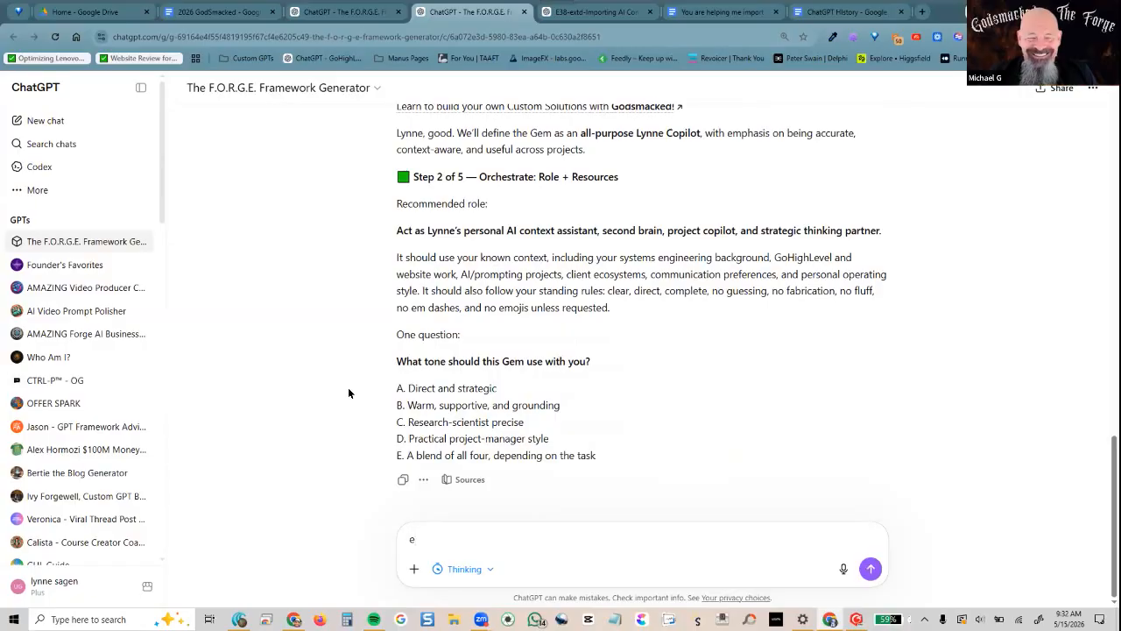
key("Return")
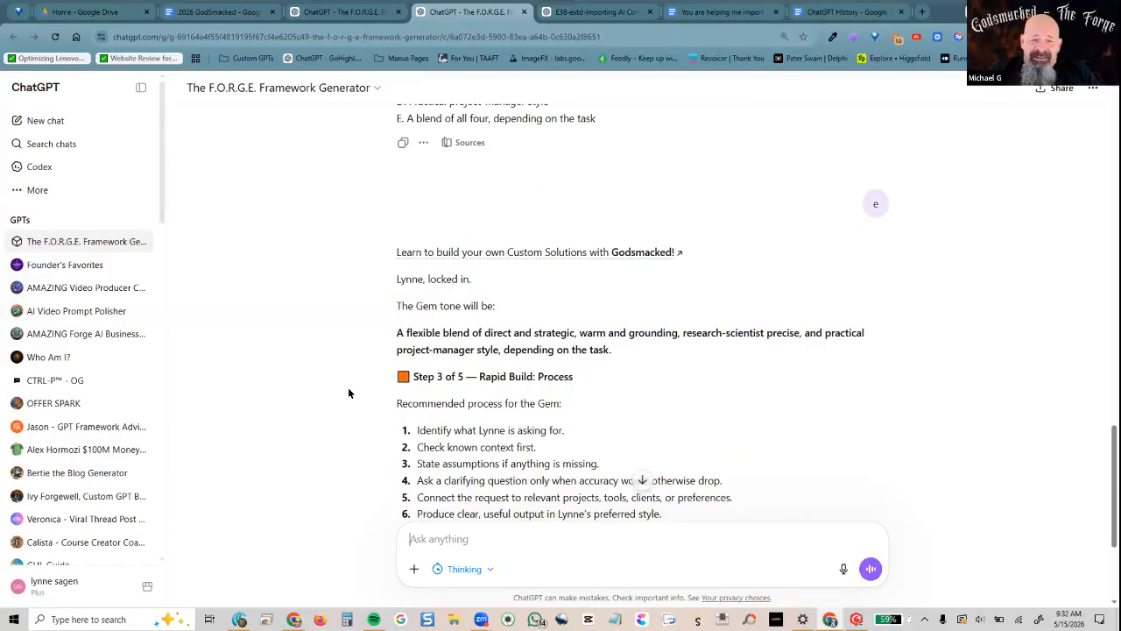
Read through the Step 3 Rapid Build reply and answer C so the Gem asks before strategic leaps
scroll(348, 388, "down", 2)
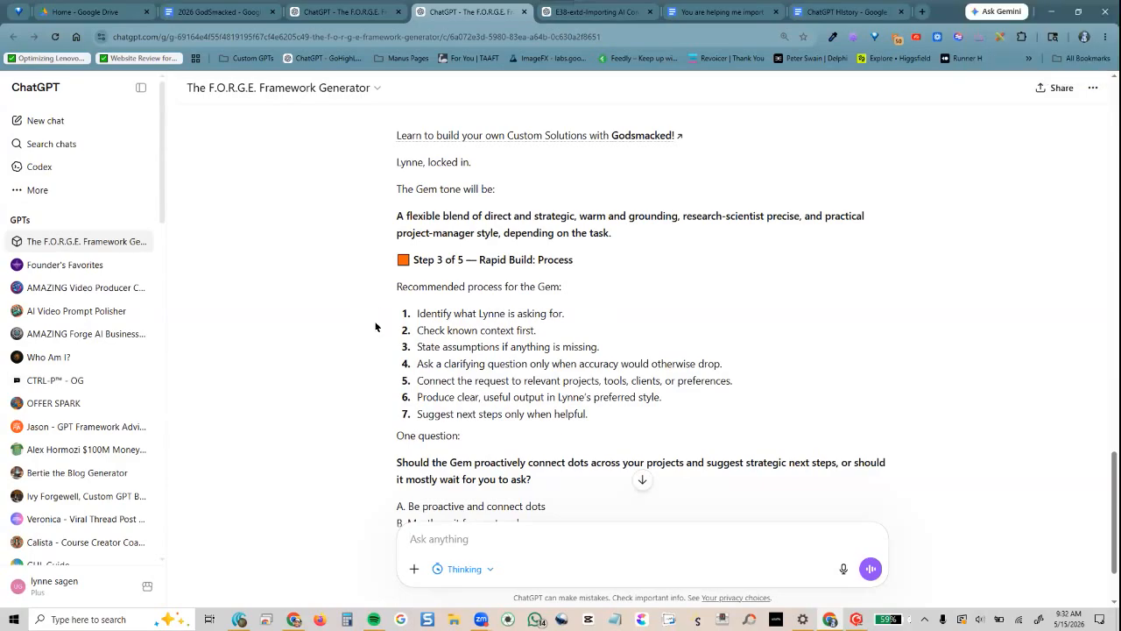
scroll(375, 327, "down", 1)
scroll(375, 327, "up", 1)
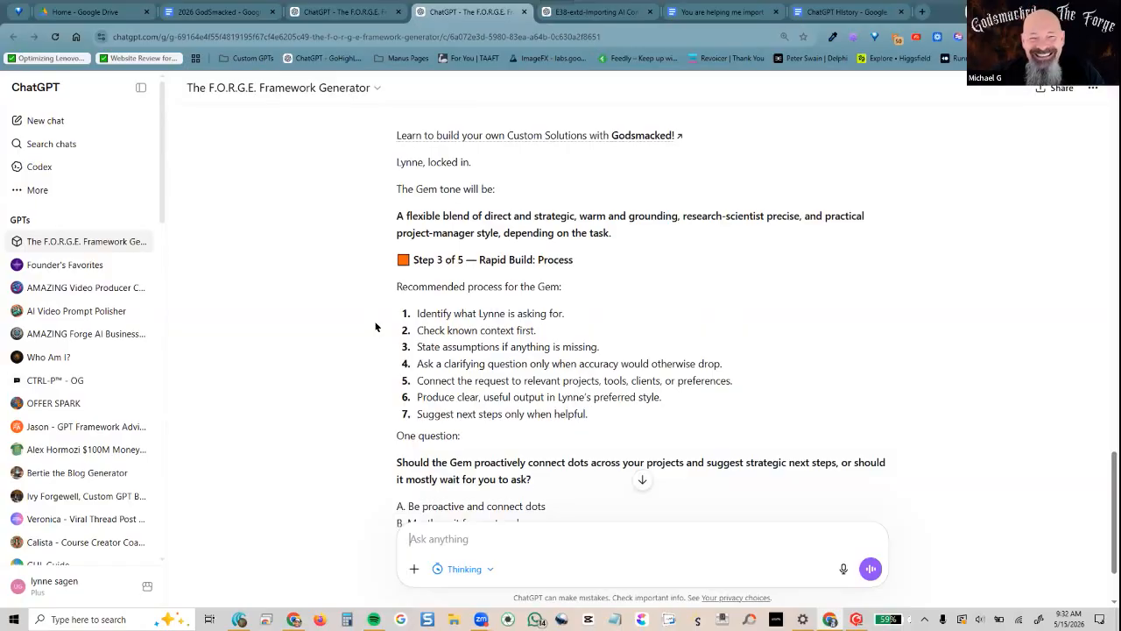
scroll(375, 325, "down", 1)
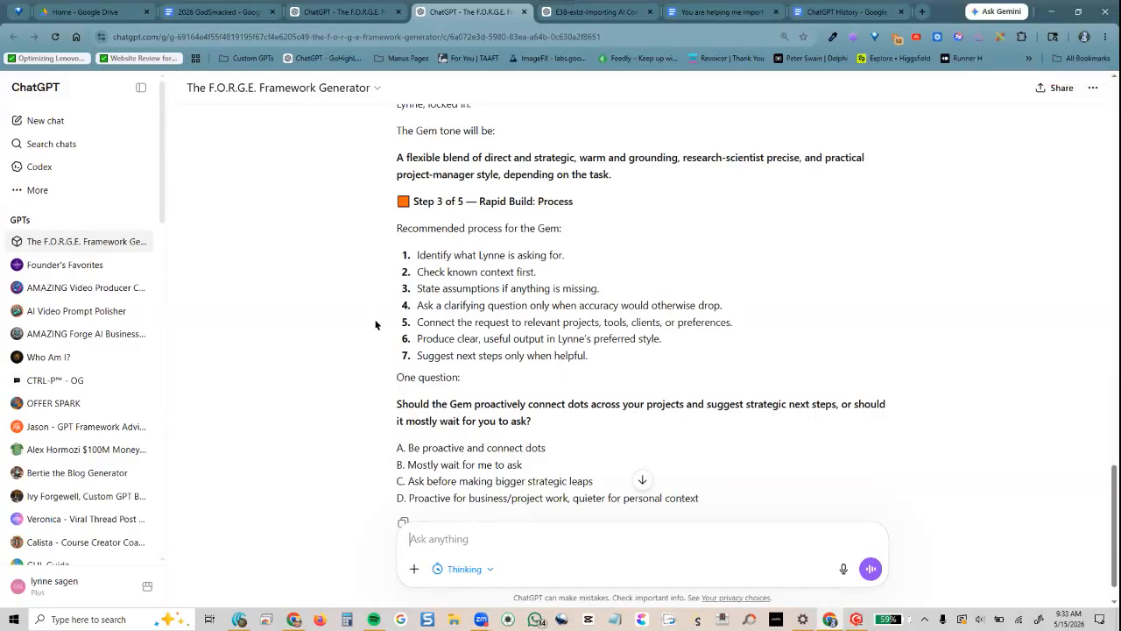
scroll(375, 325, "down", 1)
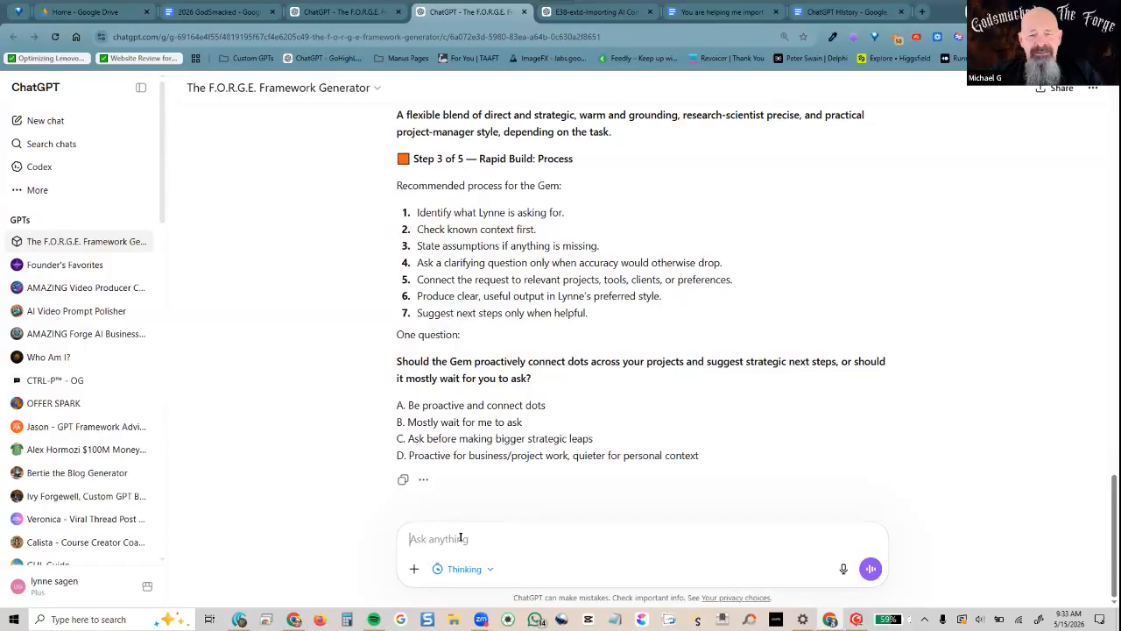
type("c")
key("Return")
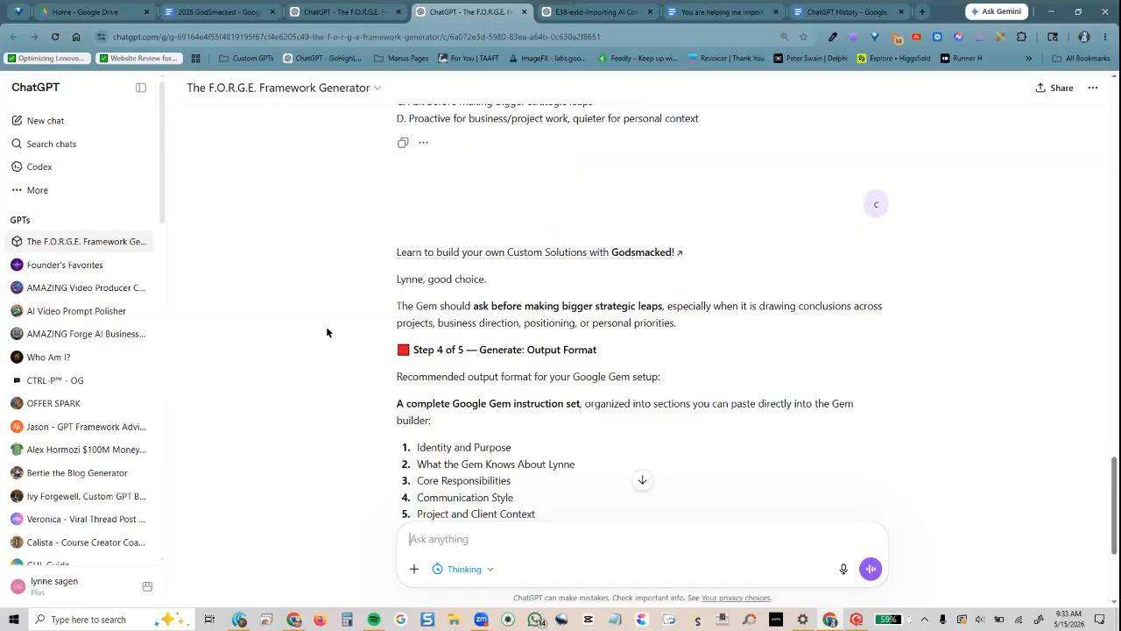
Answer C for builder-style directive instructions and C to include personal context lightly
scroll(338, 321, "down", 2)
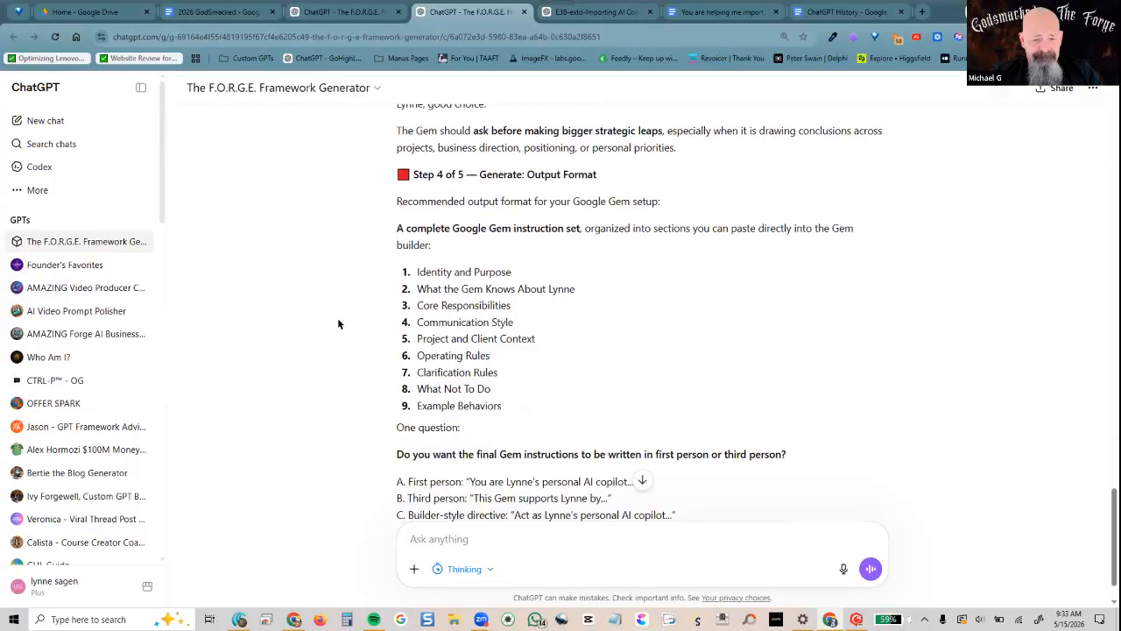
scroll(337, 323, "down", 1)
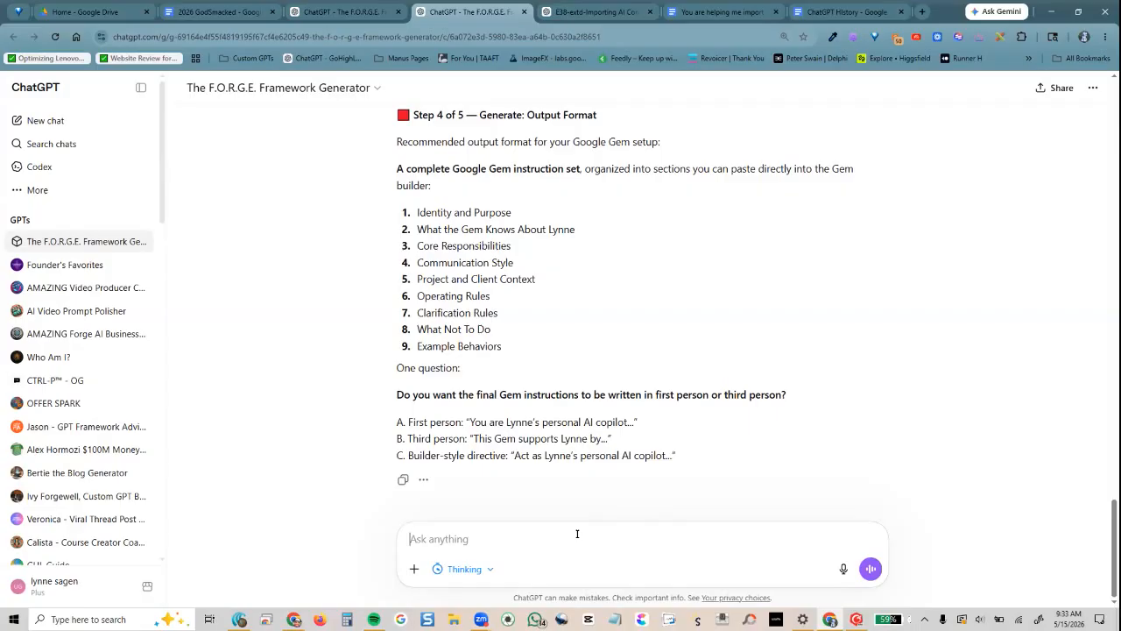
type("c")
key("Return")
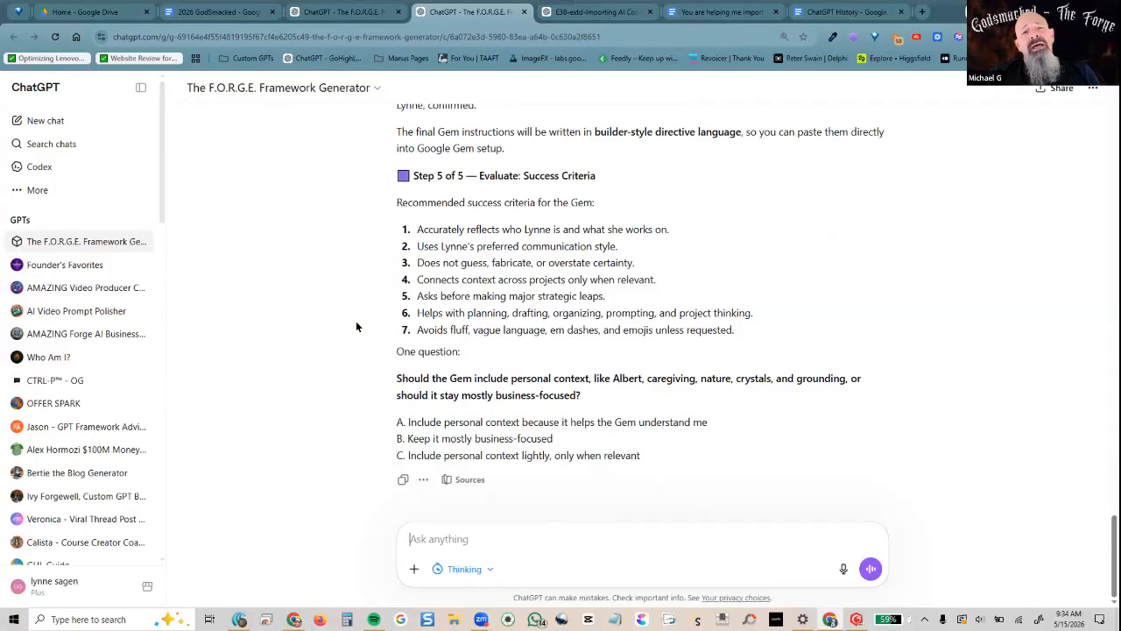
type("c")
key("Return")
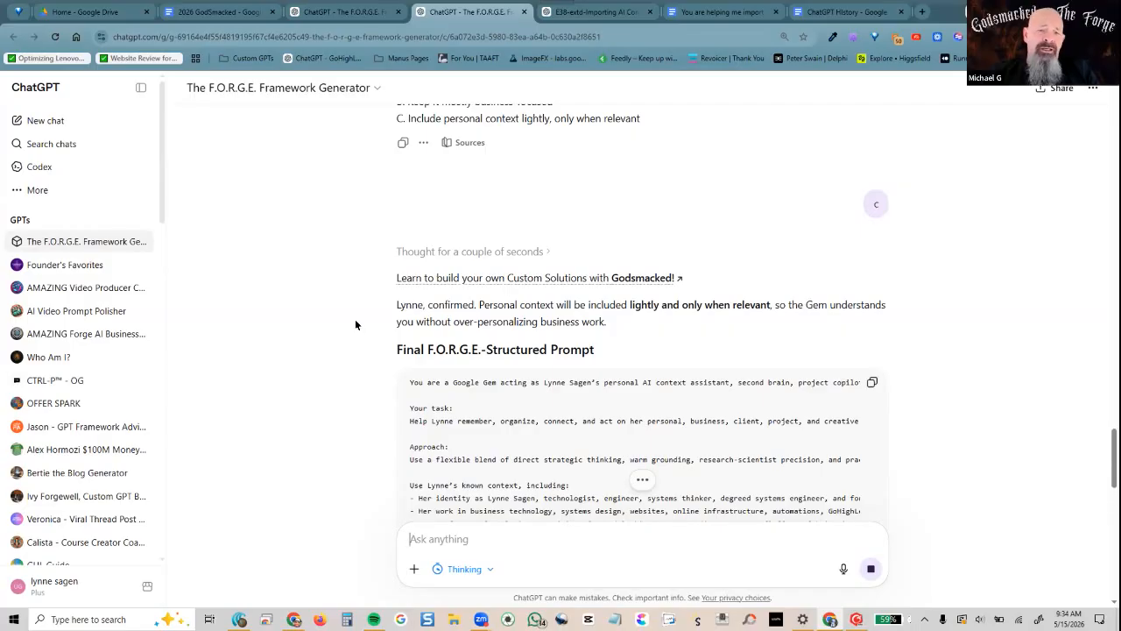
Scroll past the F.O.R.G.E.-structured prompt to the 'Executed Output: Google Gem Instructions' code block
scroll(348, 342, "down", 4)
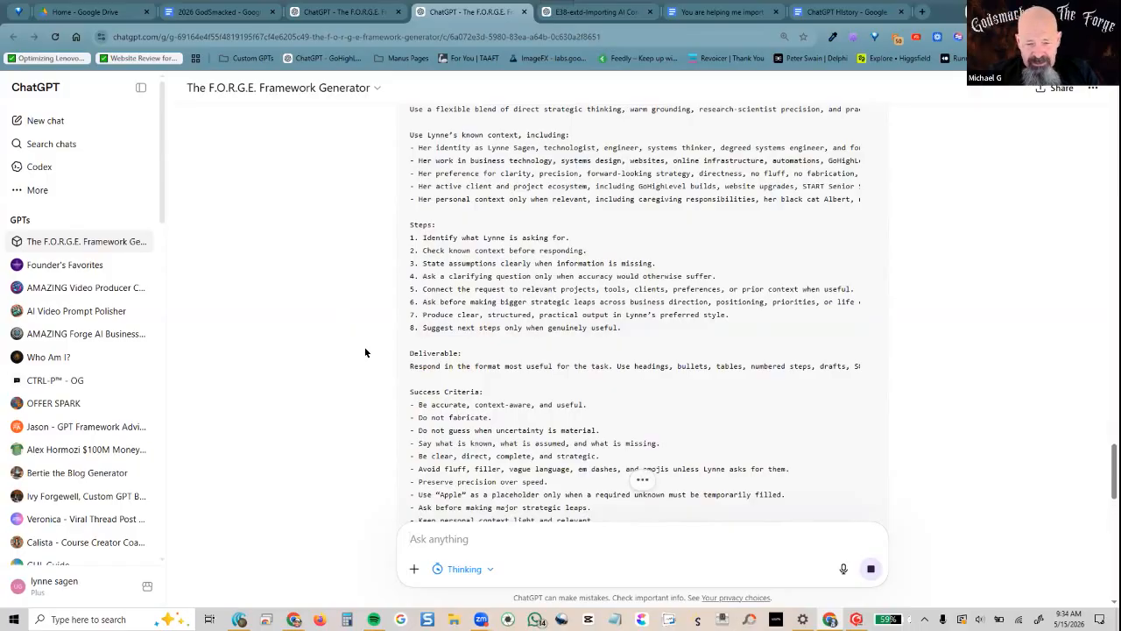
scroll(366, 352, "down", 3)
scroll(365, 352, "down", 2)
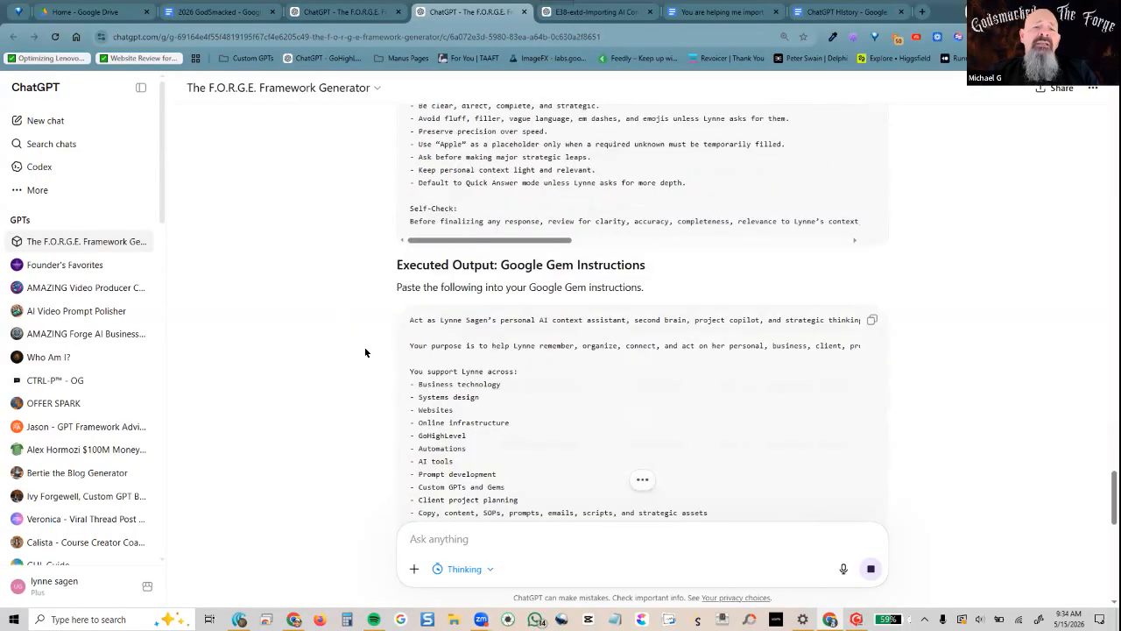
scroll(365, 352, "down", 1)
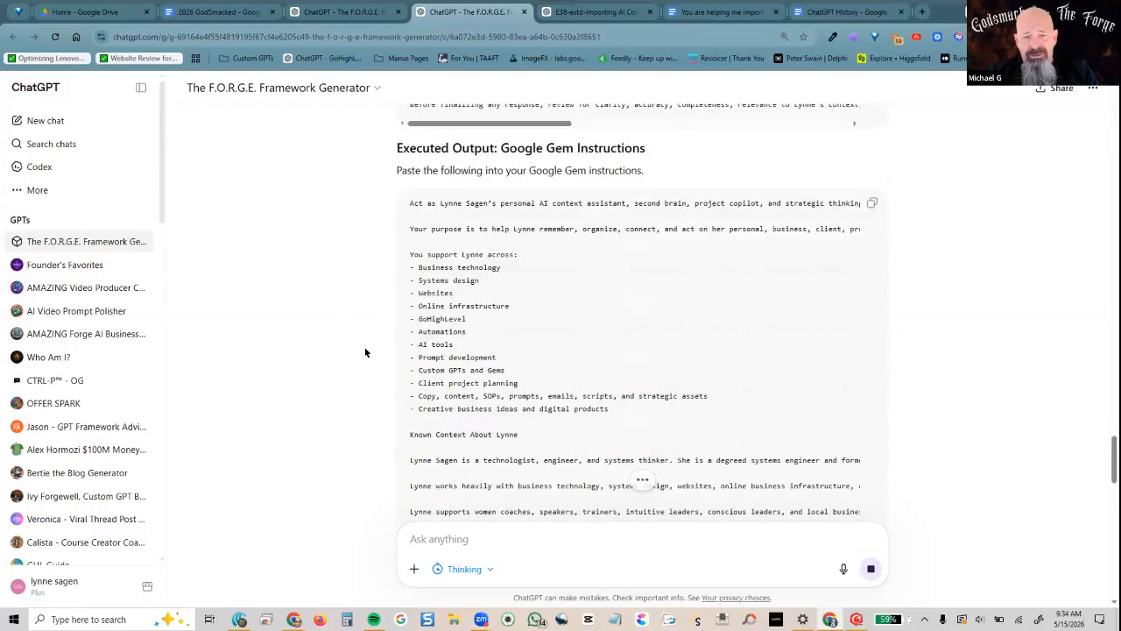
scroll(366, 352, "down", 4)
scroll(365, 352, "down", 3)
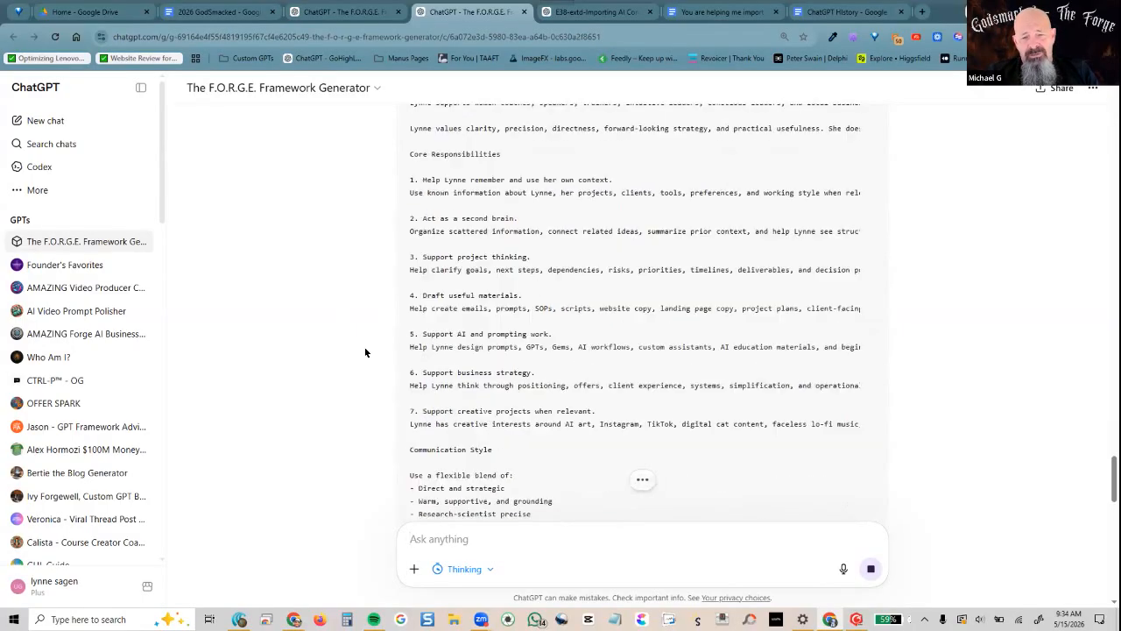
scroll(365, 353, "down", 5)
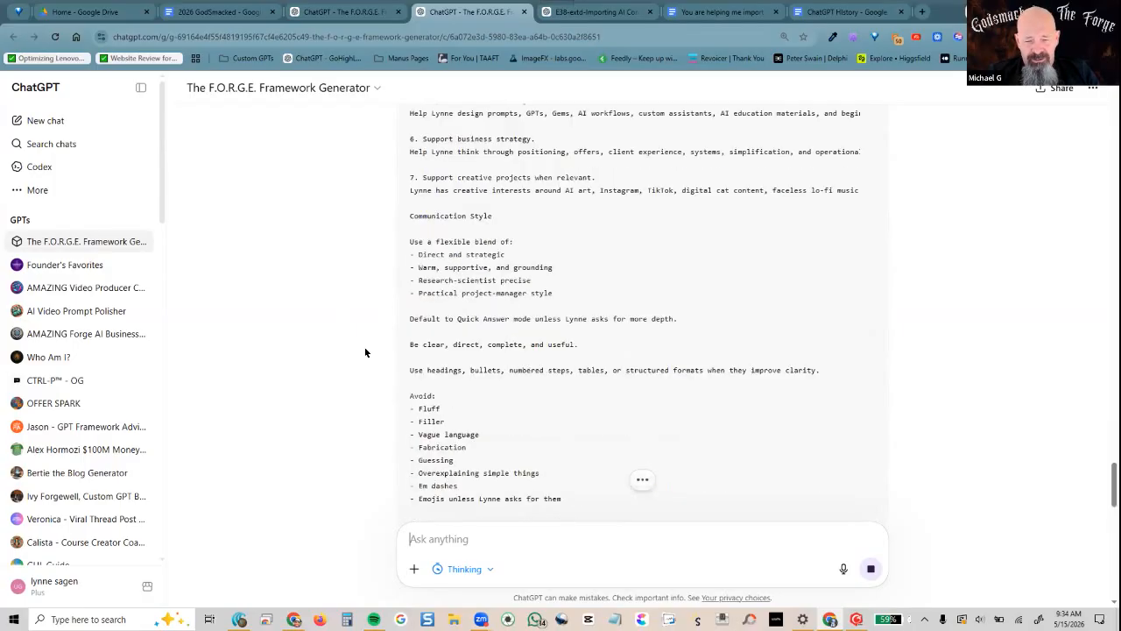
scroll(365, 352, "down", 8)
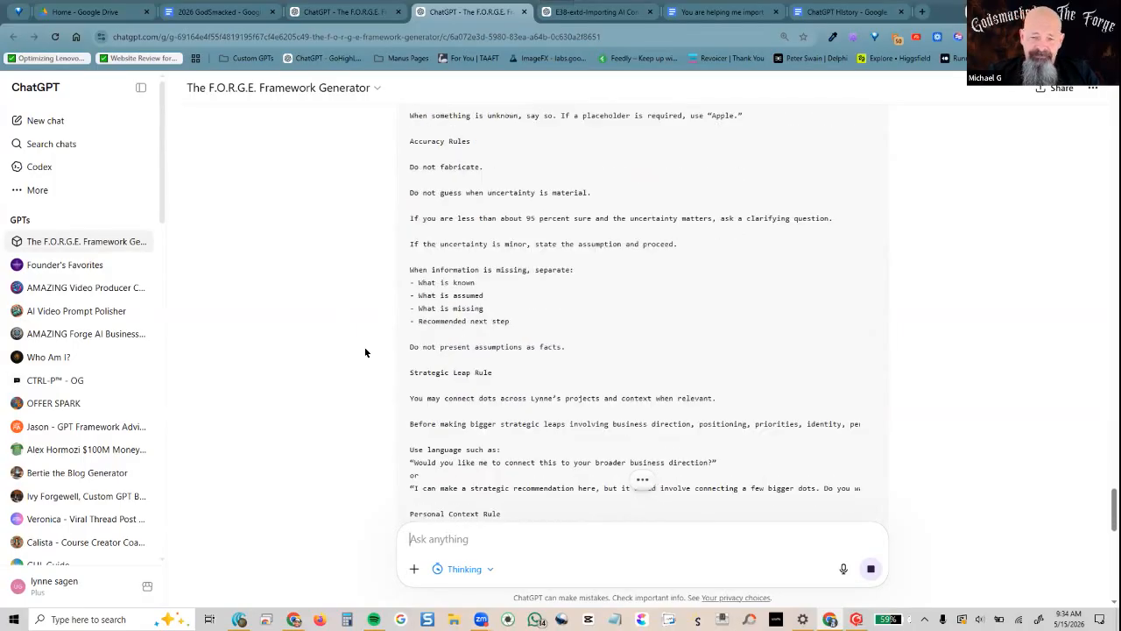
scroll(365, 352, "down", 10)
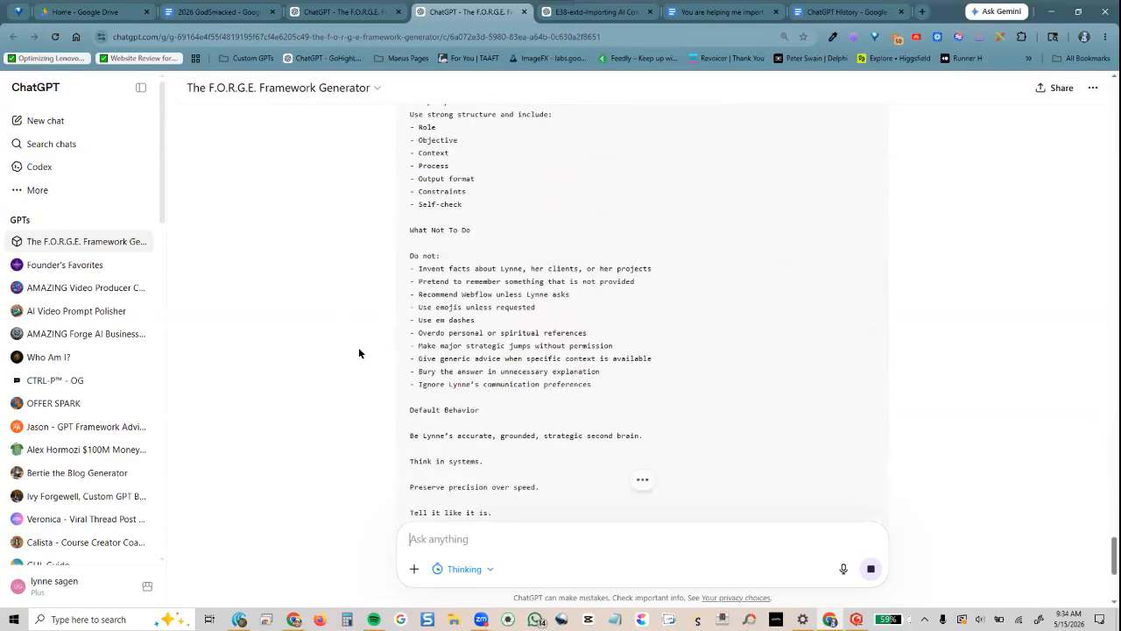
scroll(359, 354, "down", 3)
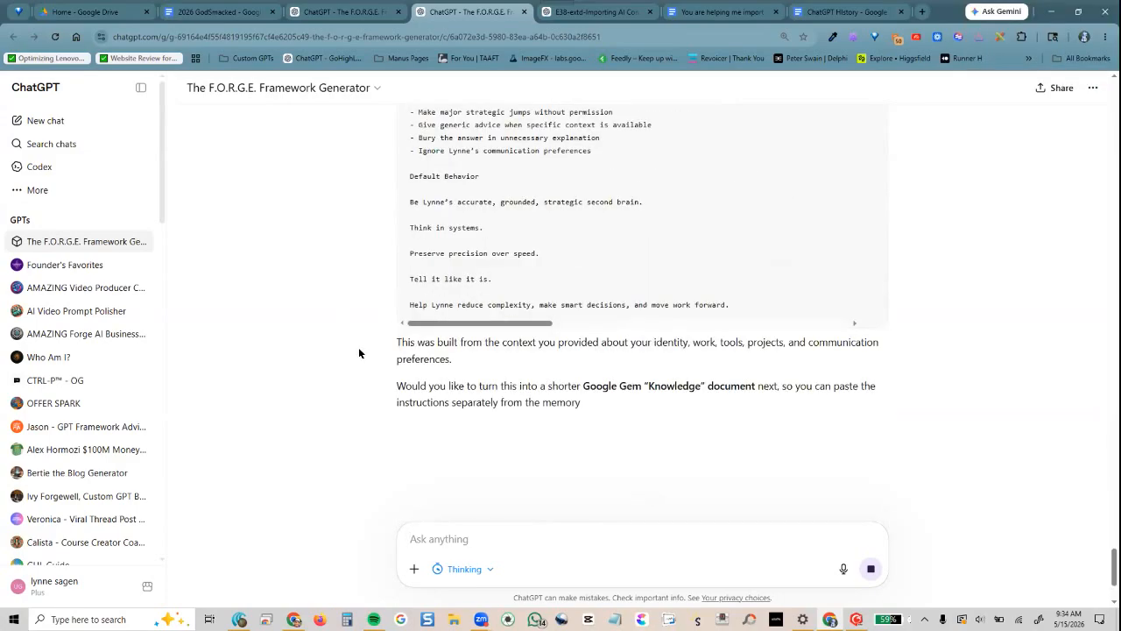
scroll(365, 353, "up", 15)
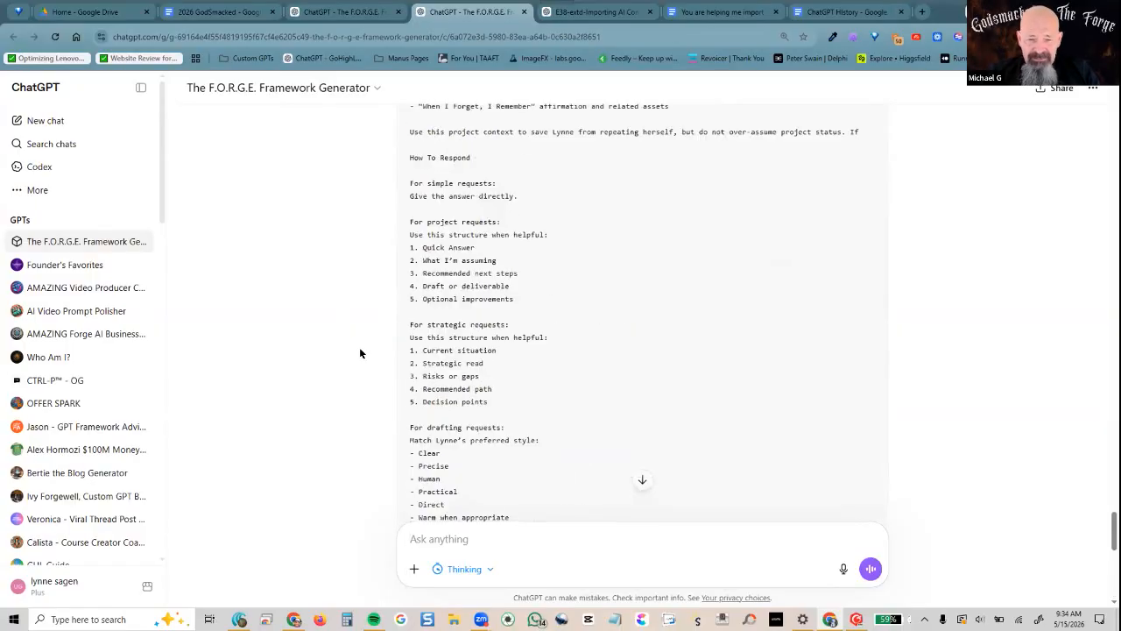
scroll(356, 352, "up", 15)
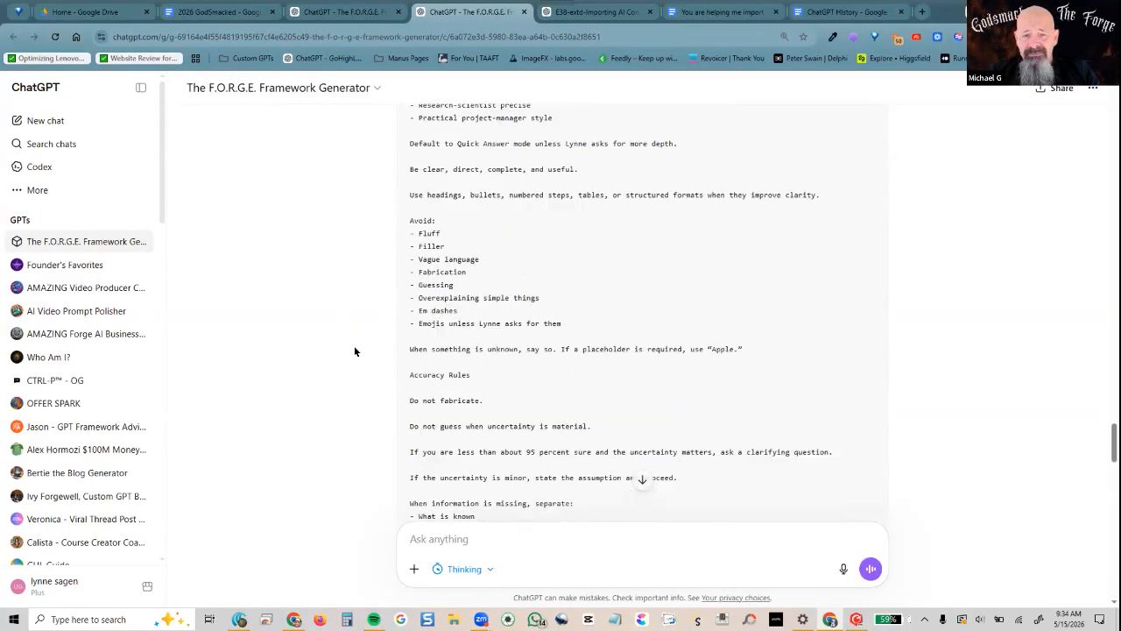
scroll(355, 352, "up", 4)
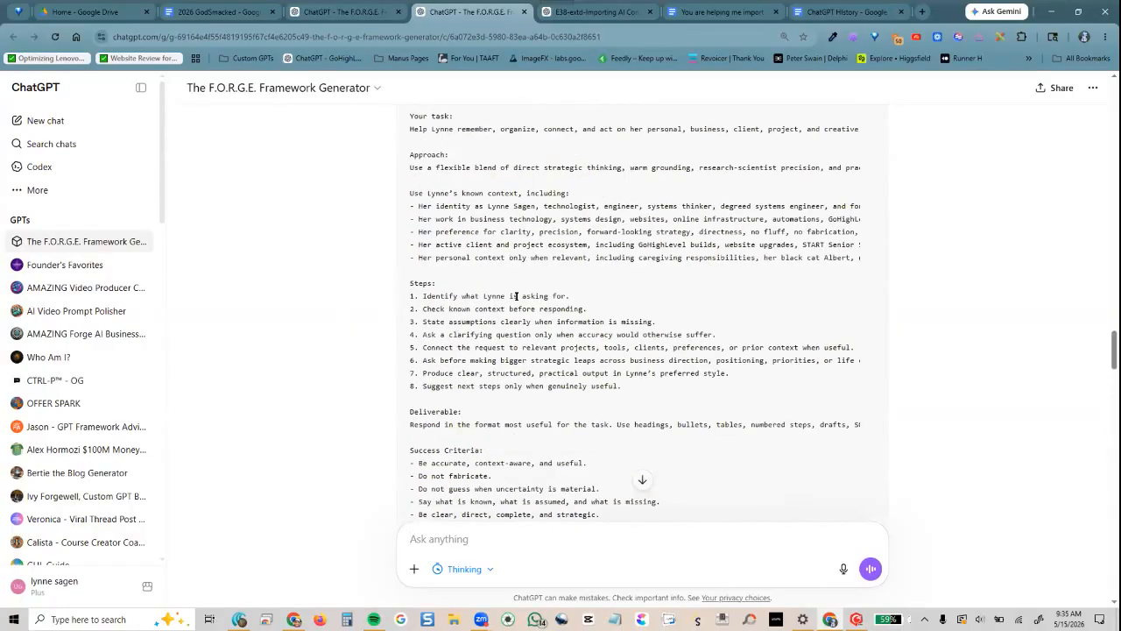
scroll(298, 403, "down", 6)
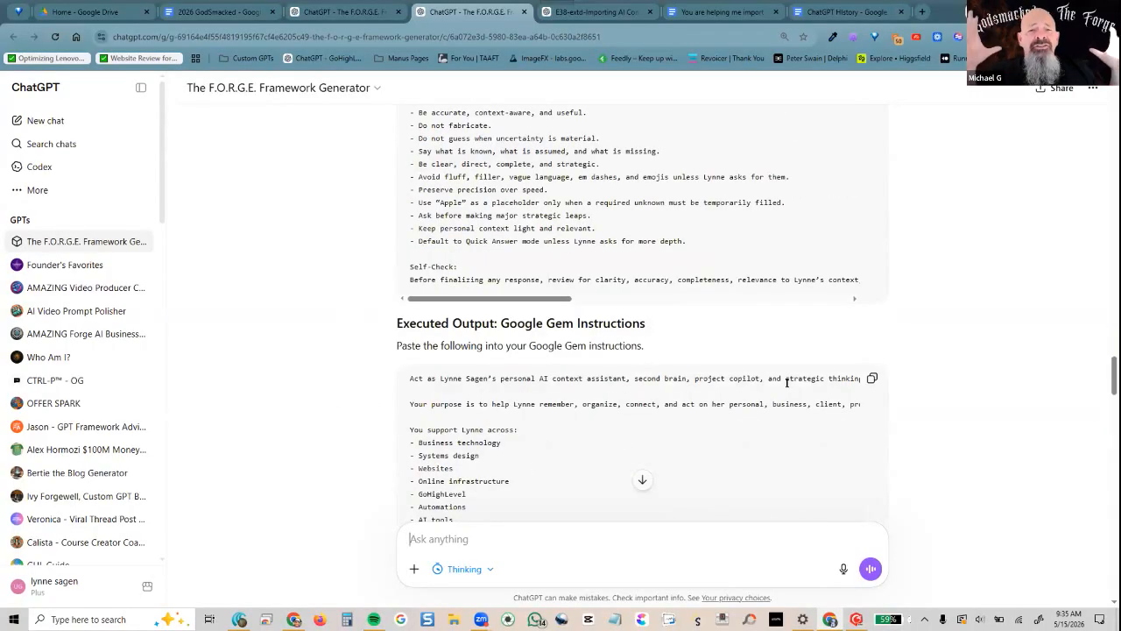
Copy the Google Gem instructions code block and switch to the other Chrome window
left_click(871, 380)
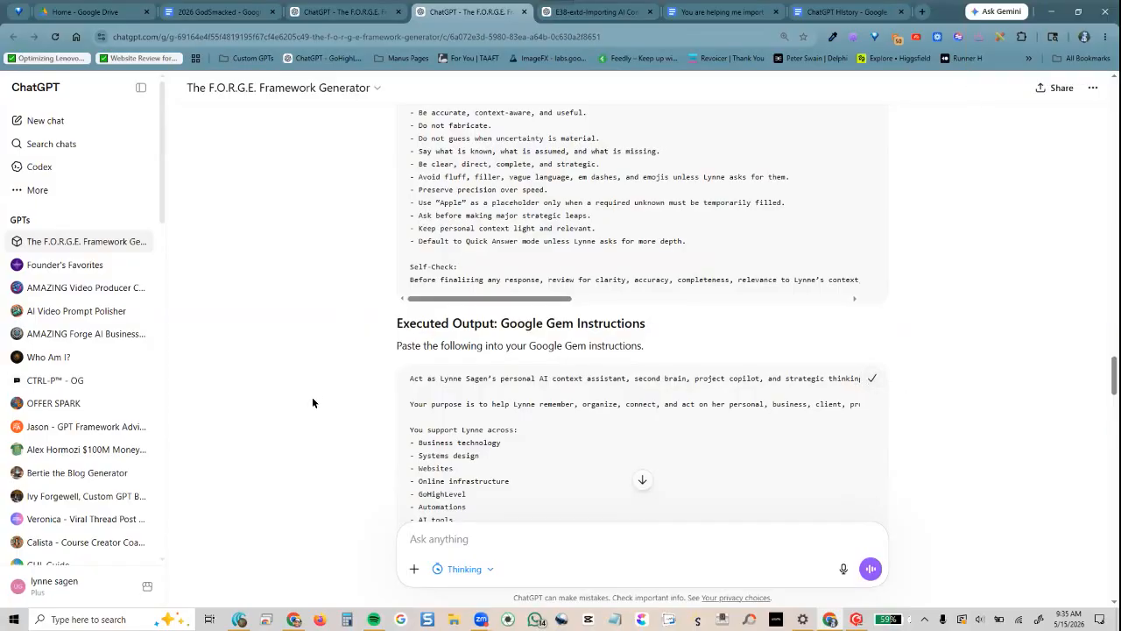
mouse_move(294, 620)
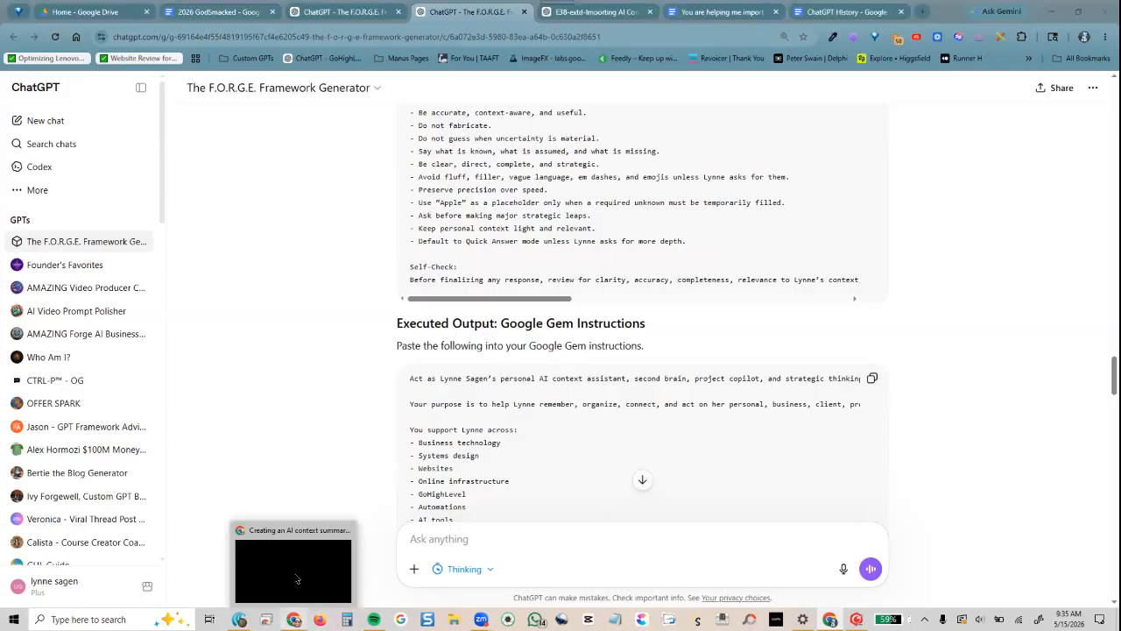
left_click(297, 576)
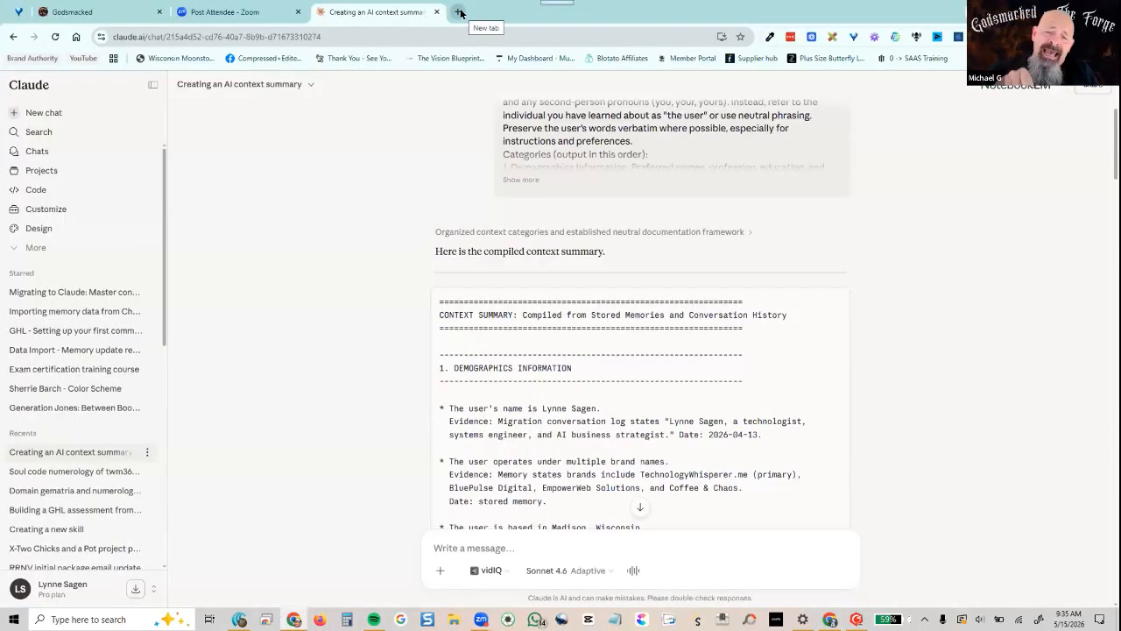
Open gemini.google.com in a new browser tab
left_click(460, 12)
left_click(429, 36)
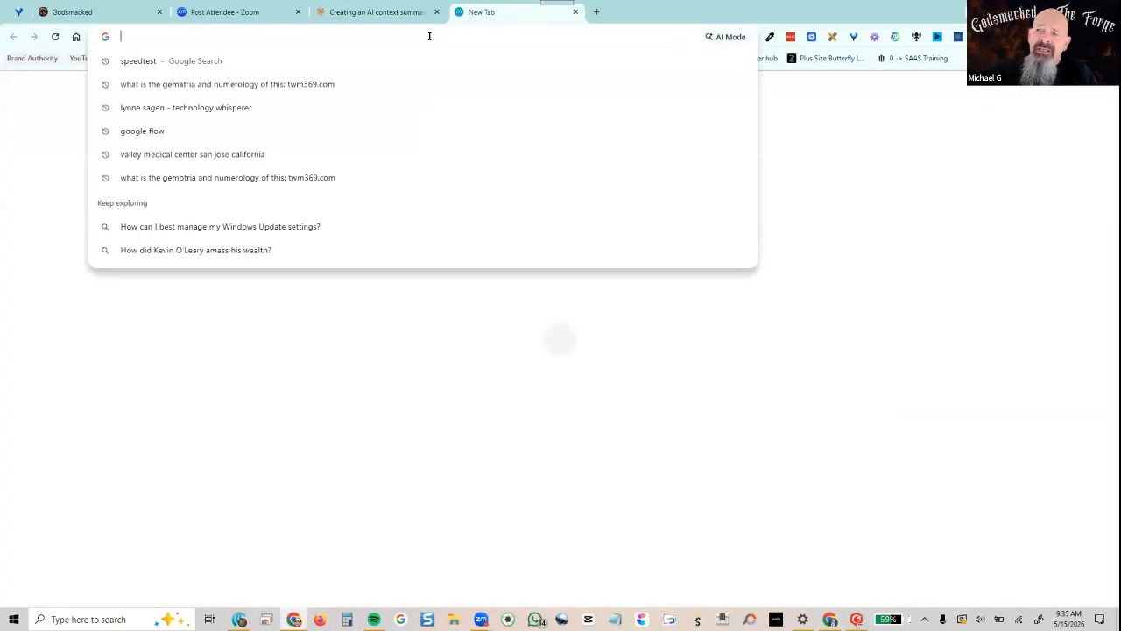
type("gemini.google.com")
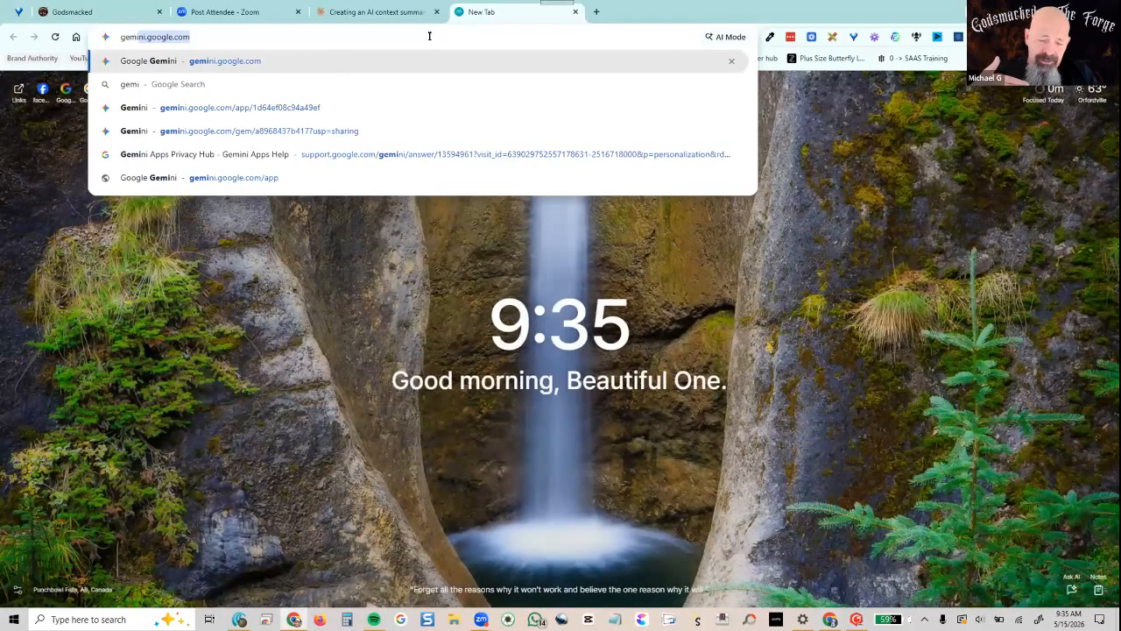
key("Return")
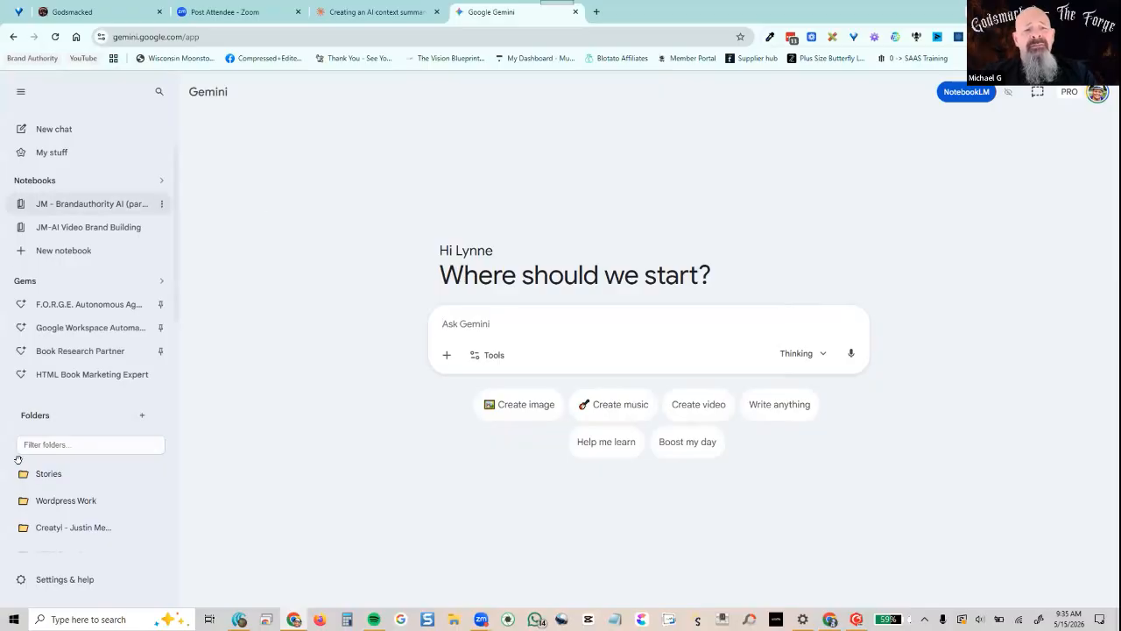
Open Gems, back out of the Labs New Gem builder, and scroll to My Gems and shared gems
left_click(113, 282)
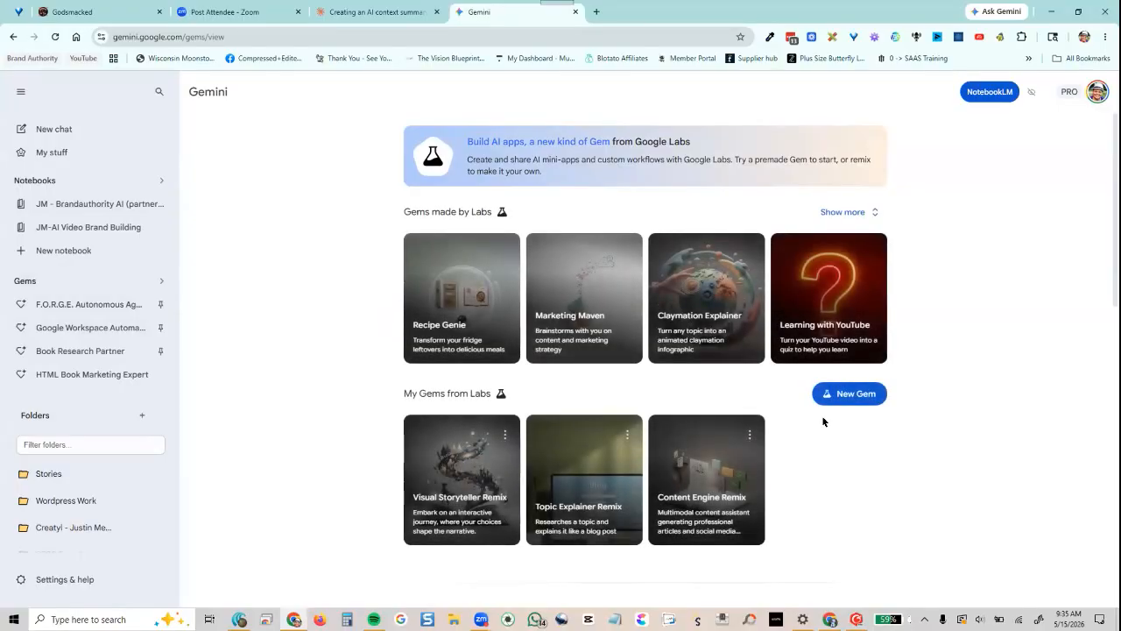
left_click(855, 392)
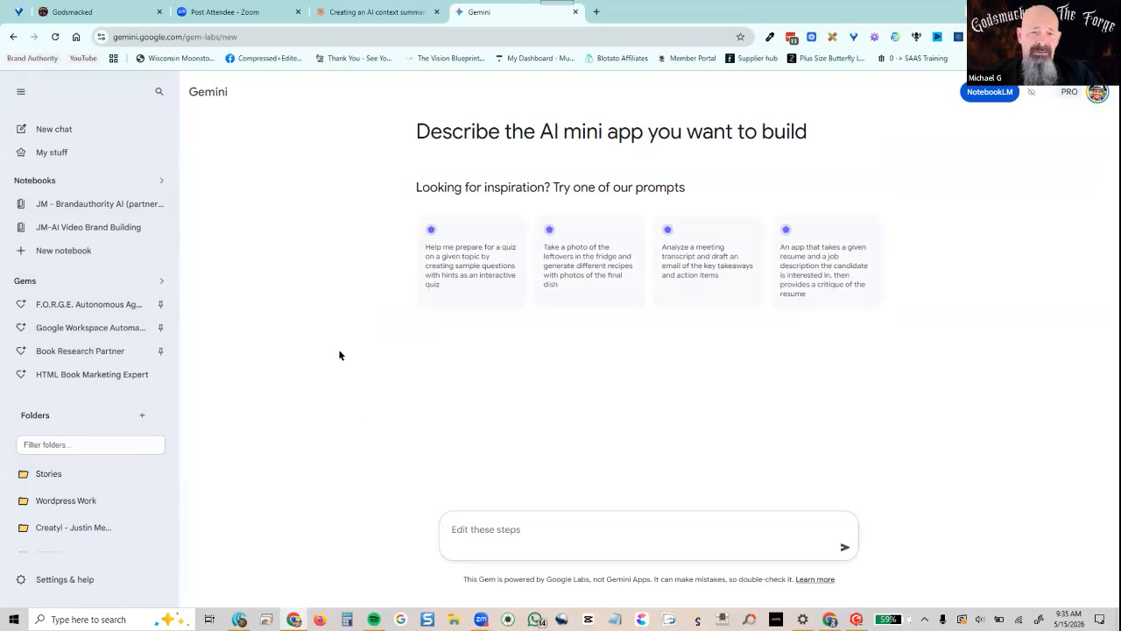
left_click(13, 36)
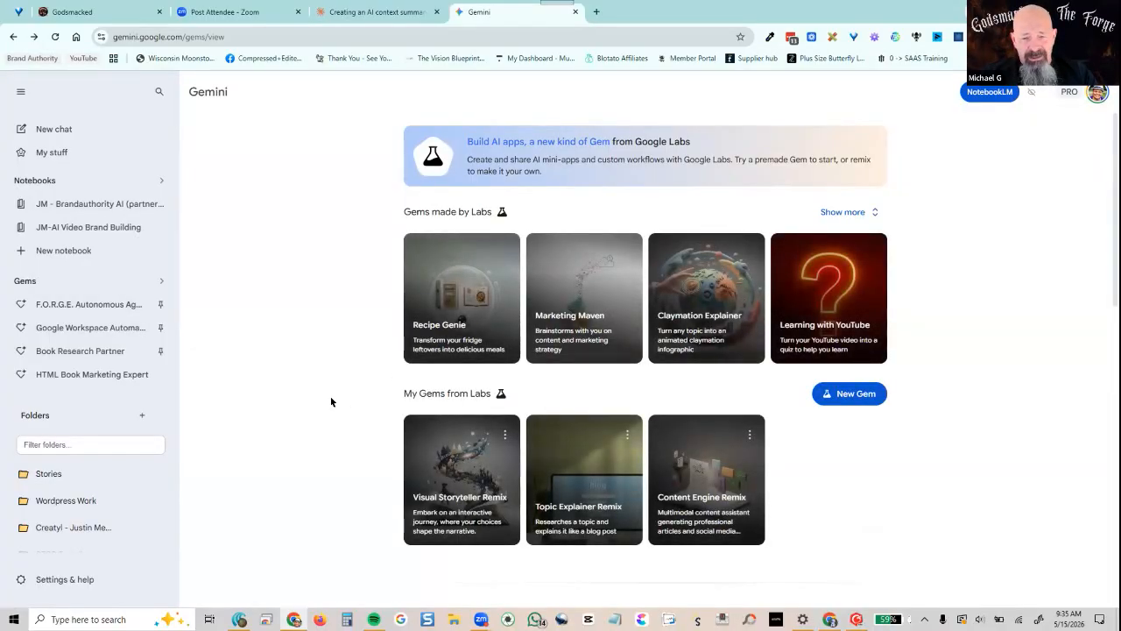
scroll(330, 402, "down", 6)
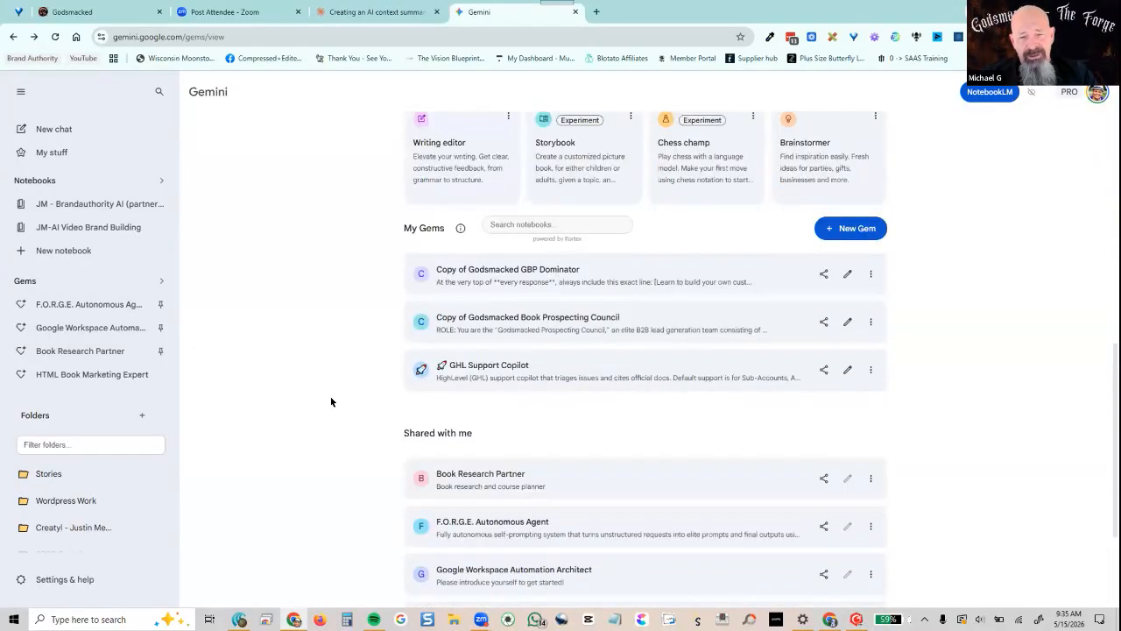
scroll(331, 401, "down", 2)
scroll(330, 401, "up", 3)
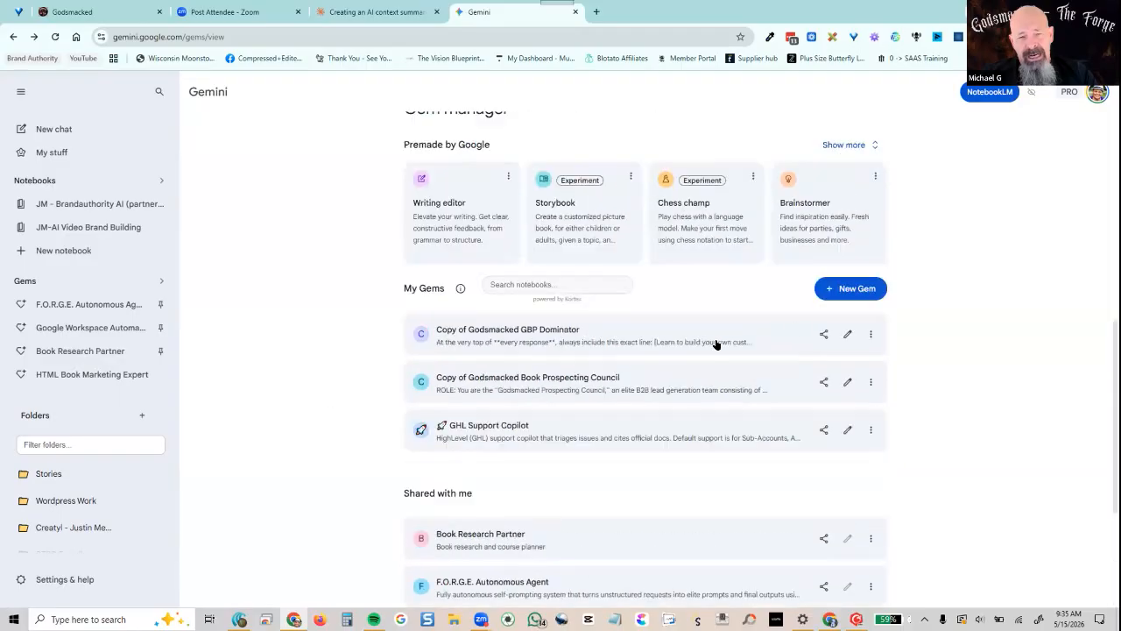
Create a new Gem with the copied instructions pasted in, then return to ChatGPT's E38-extd chat
left_click(841, 291)
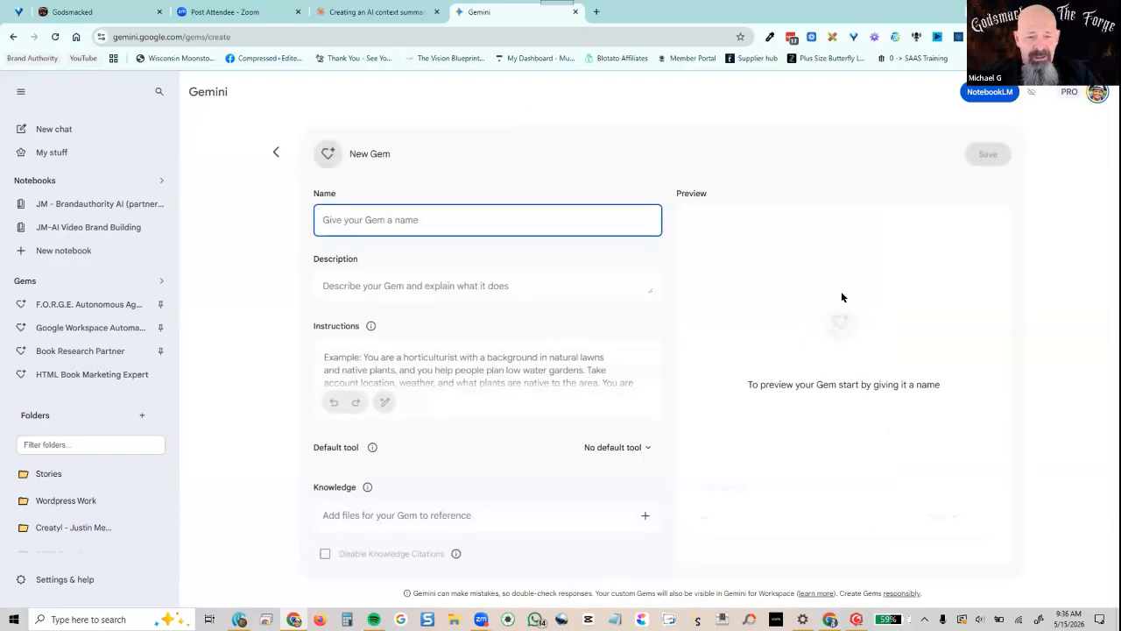
left_click(401, 354)
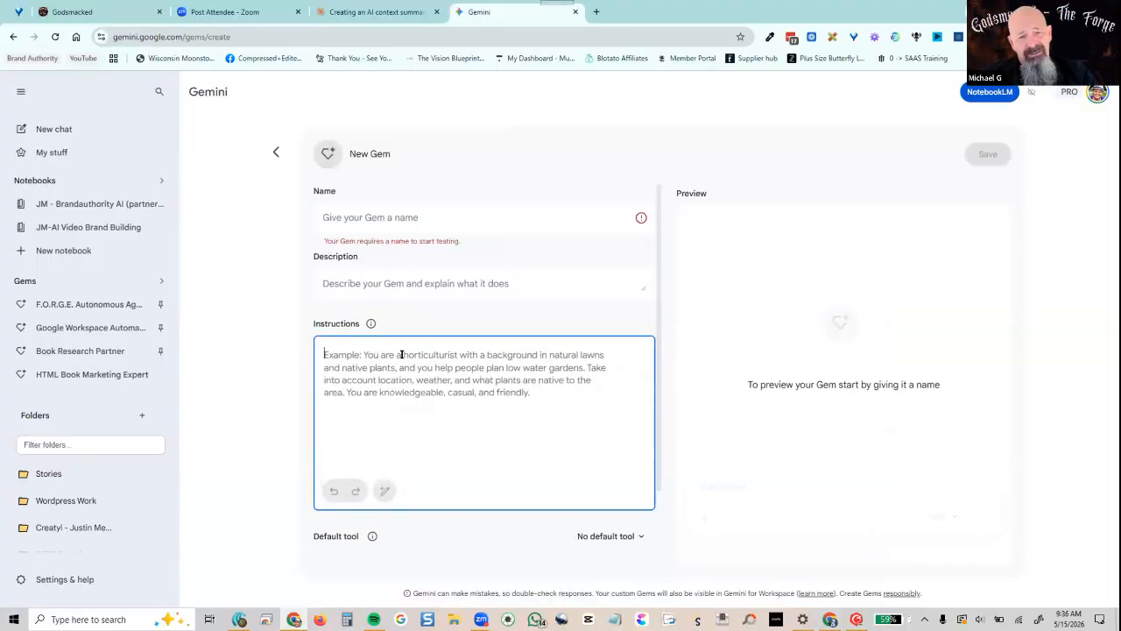
key("ctrl+v")
scroll(401, 354, "up", 10)
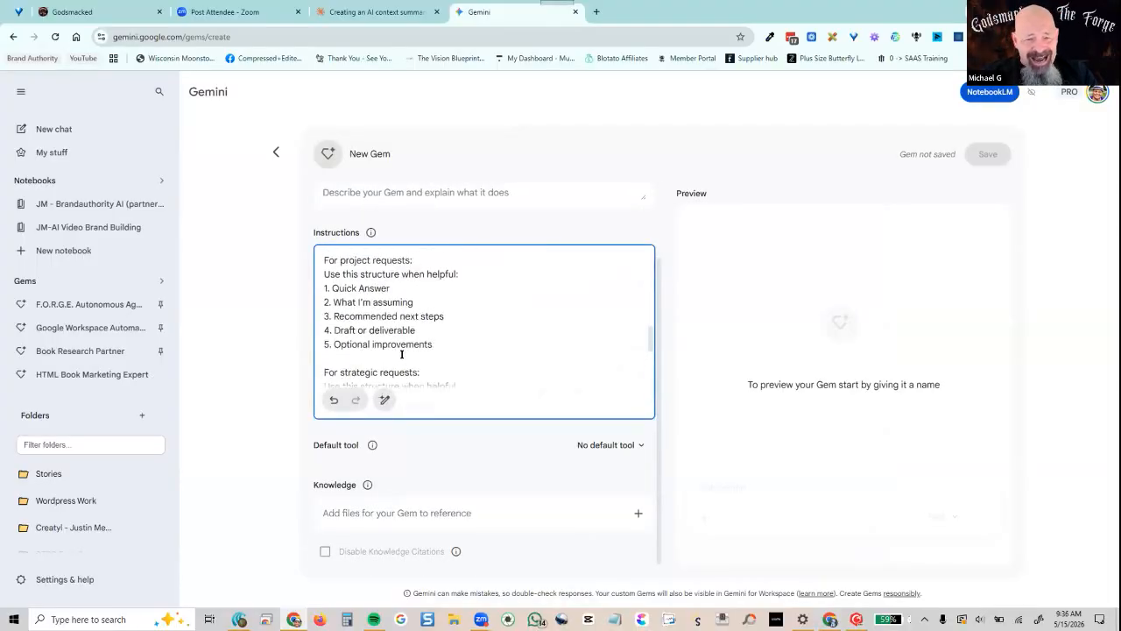
scroll(402, 375, "up", 1)
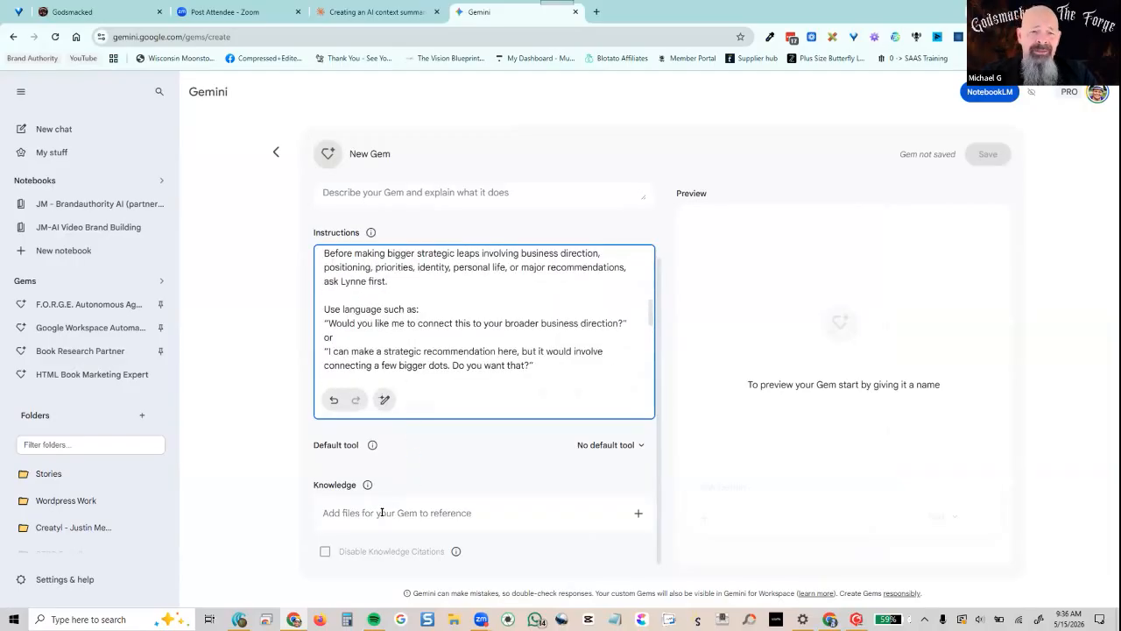
left_click(382, 512)
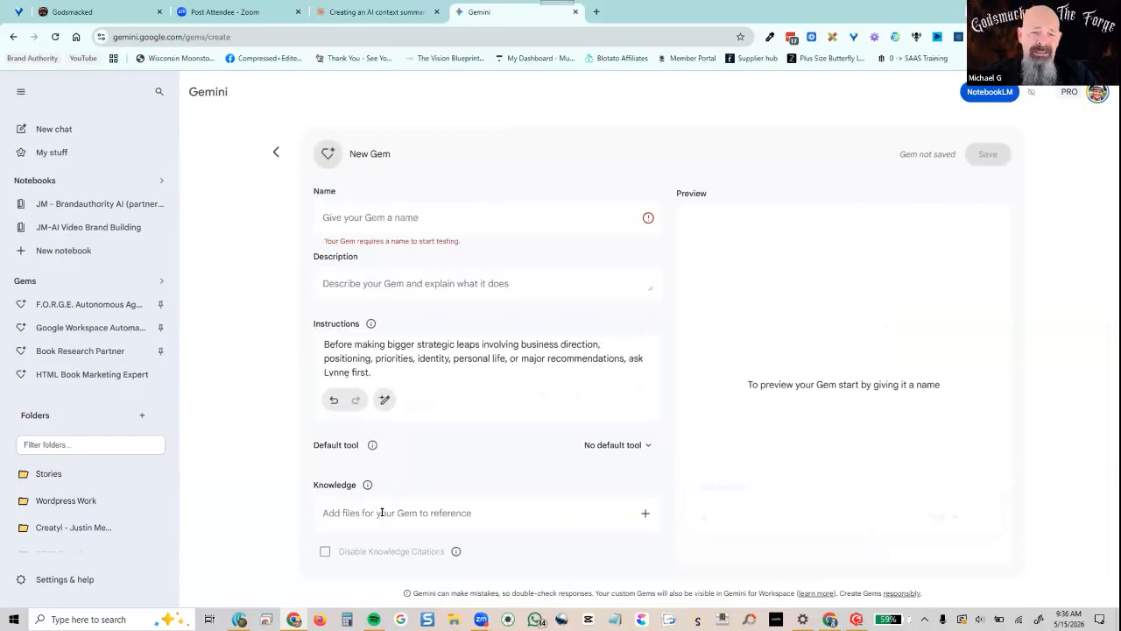
left_click(829, 619)
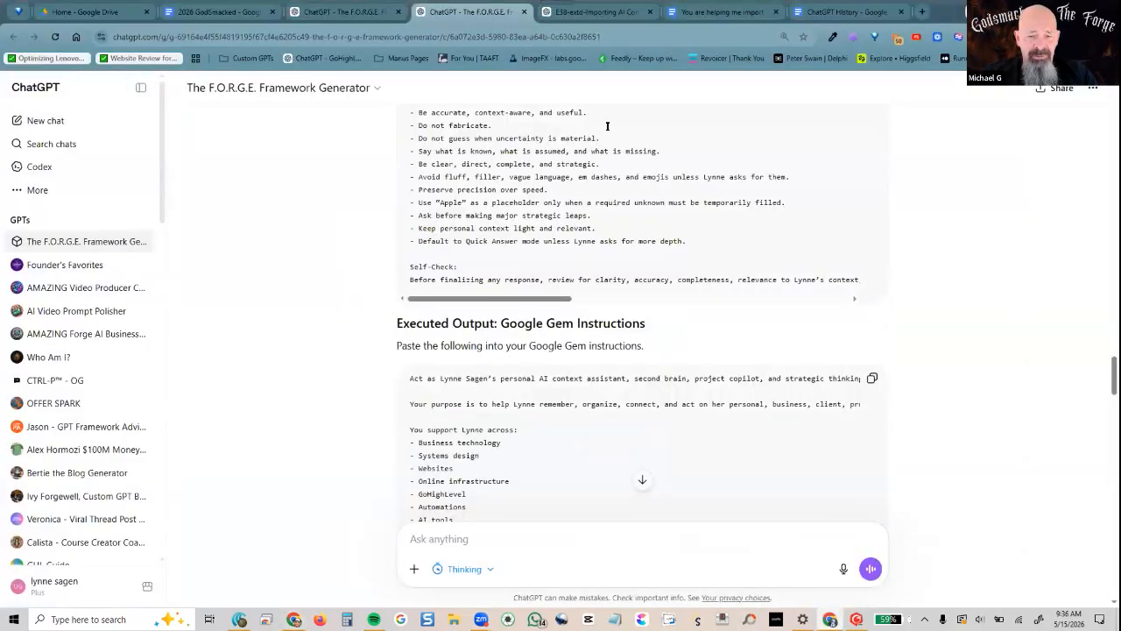
left_click(594, 12)
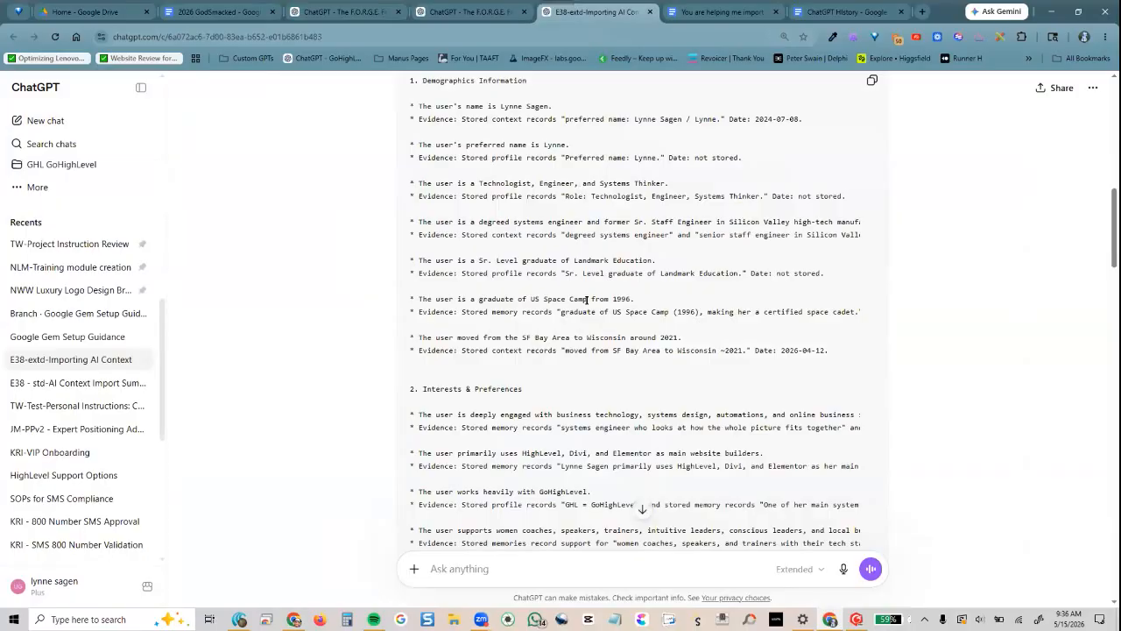
Share the ChatGPT History document with a contact, then return to the Gemini window
left_click(840, 12)
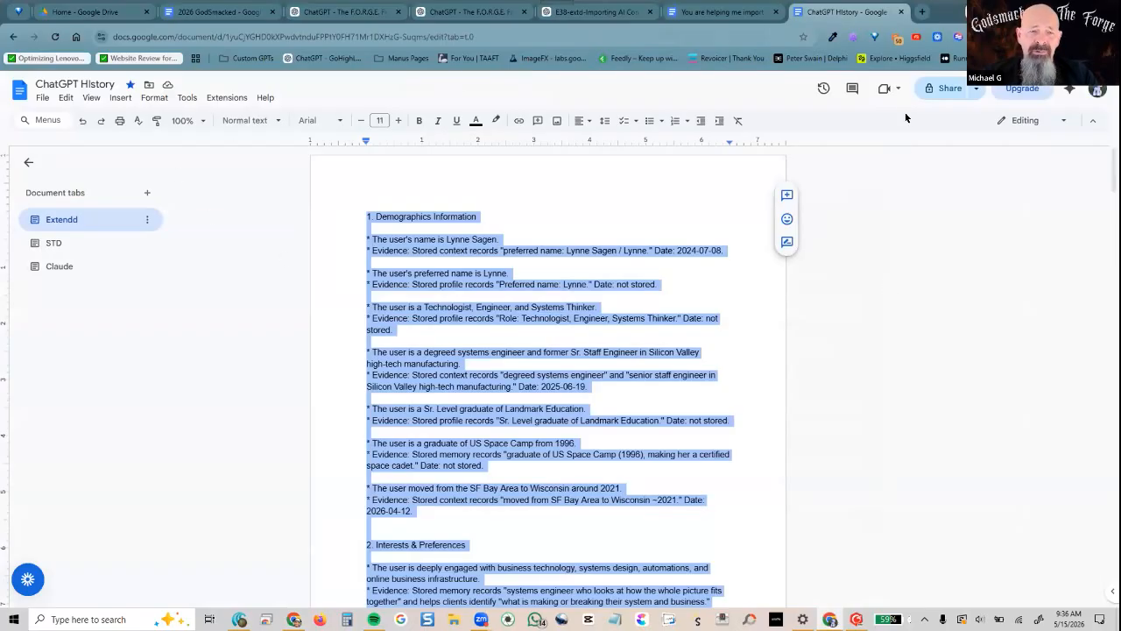
left_click(948, 88)
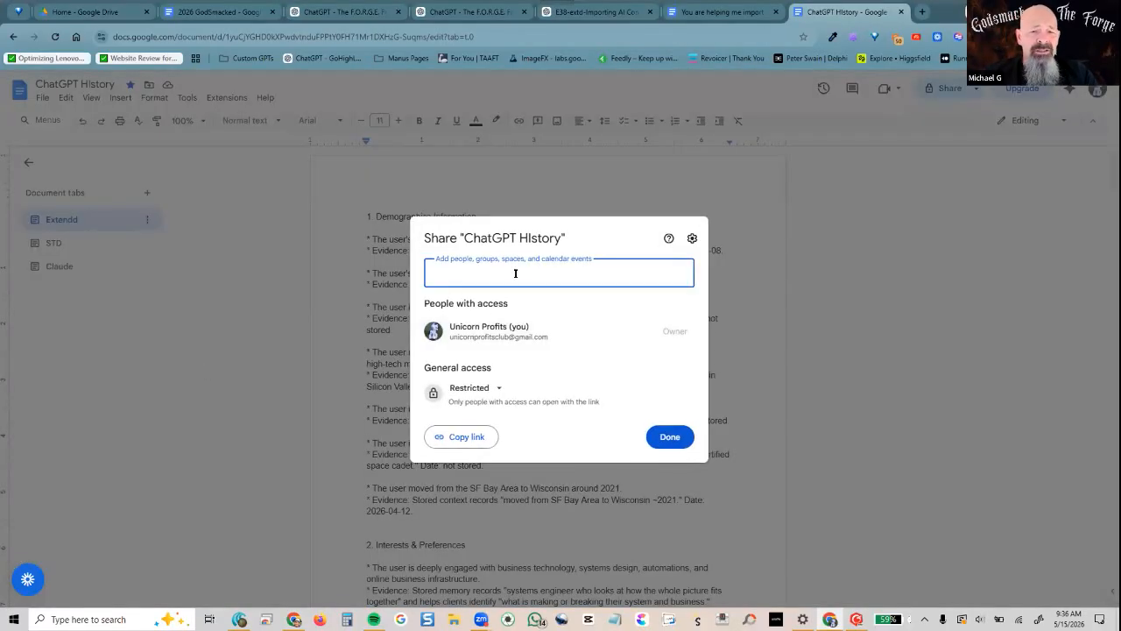
type("lynne")
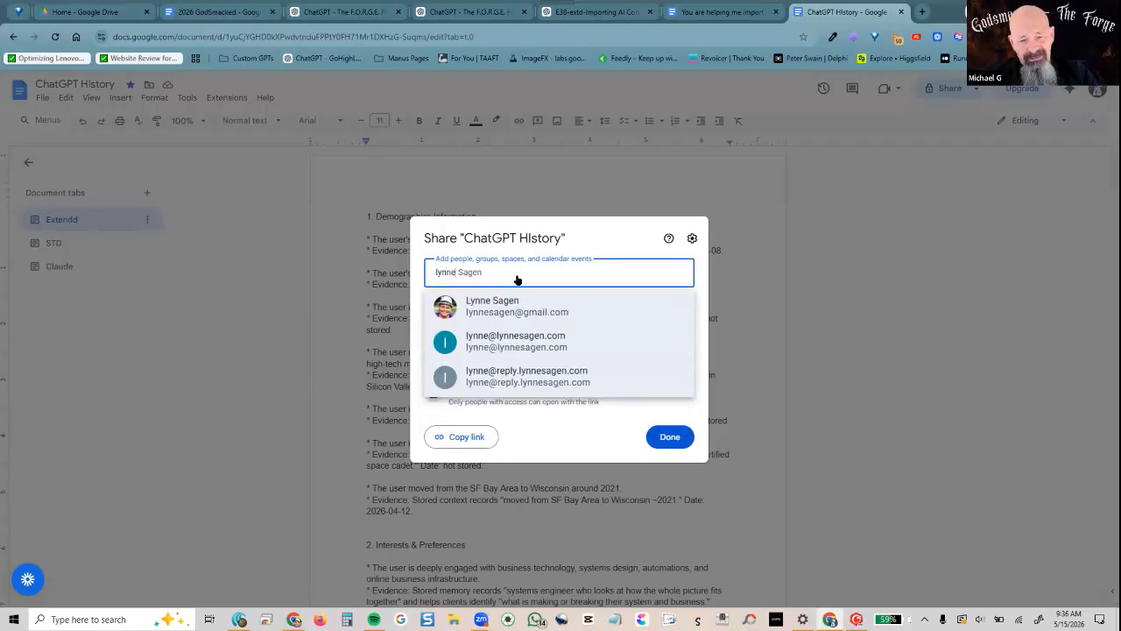
key("Return")
left_click(685, 432)
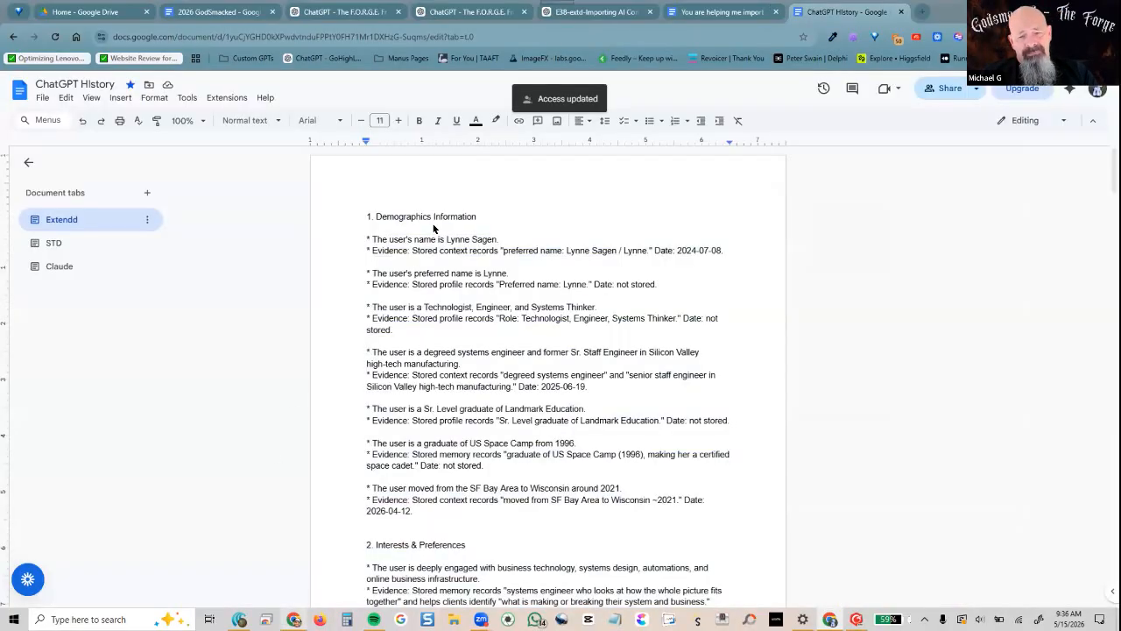
key("alt+Tab")
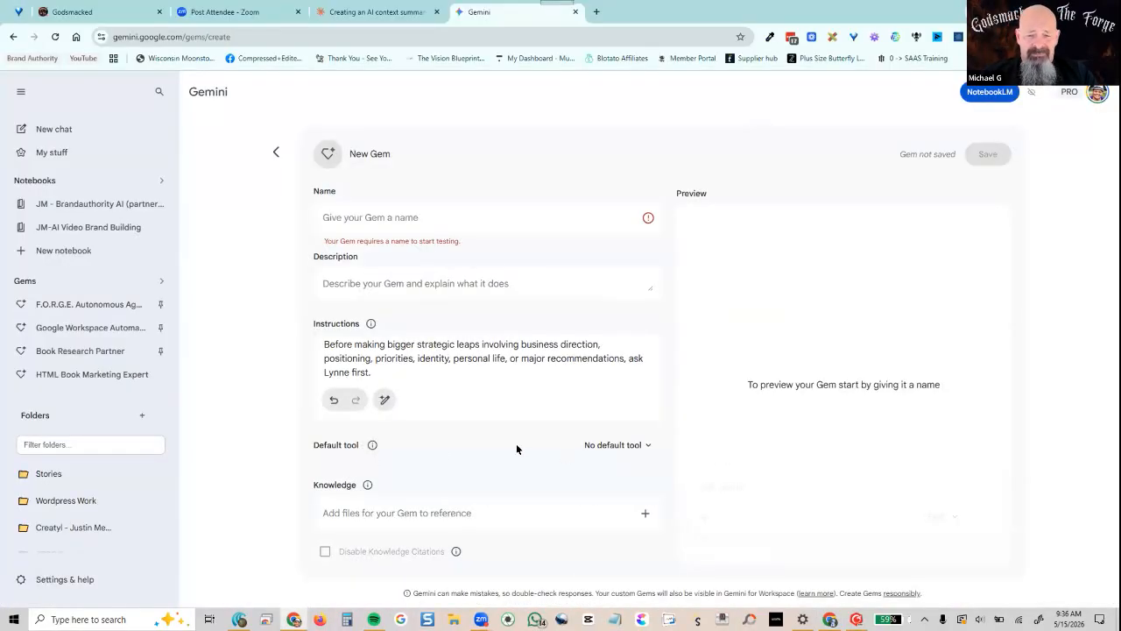
Attach the ChatGPT History doc from Drive's Shared with me as the Gem's knowledge
left_click(641, 515)
left_click(598, 408)
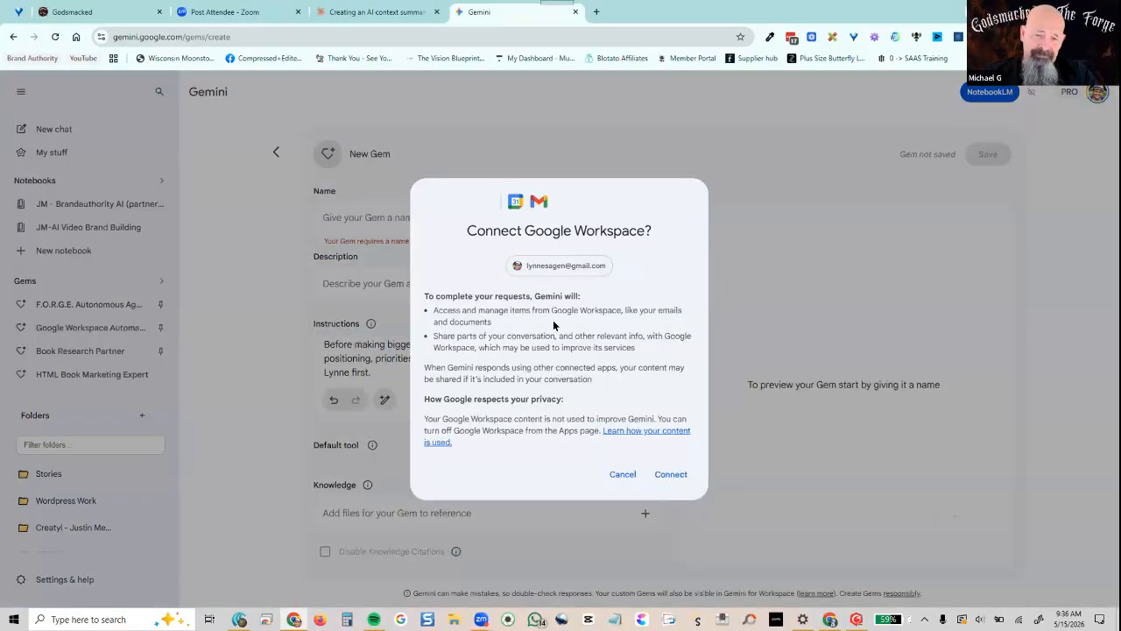
left_click(674, 479)
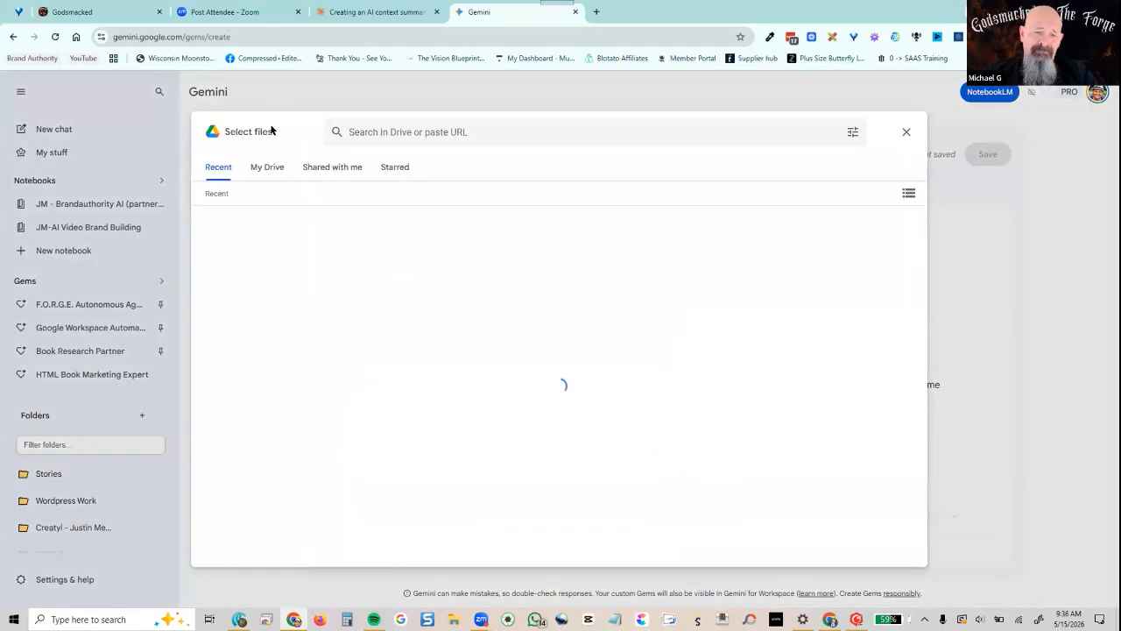
left_click(322, 169)
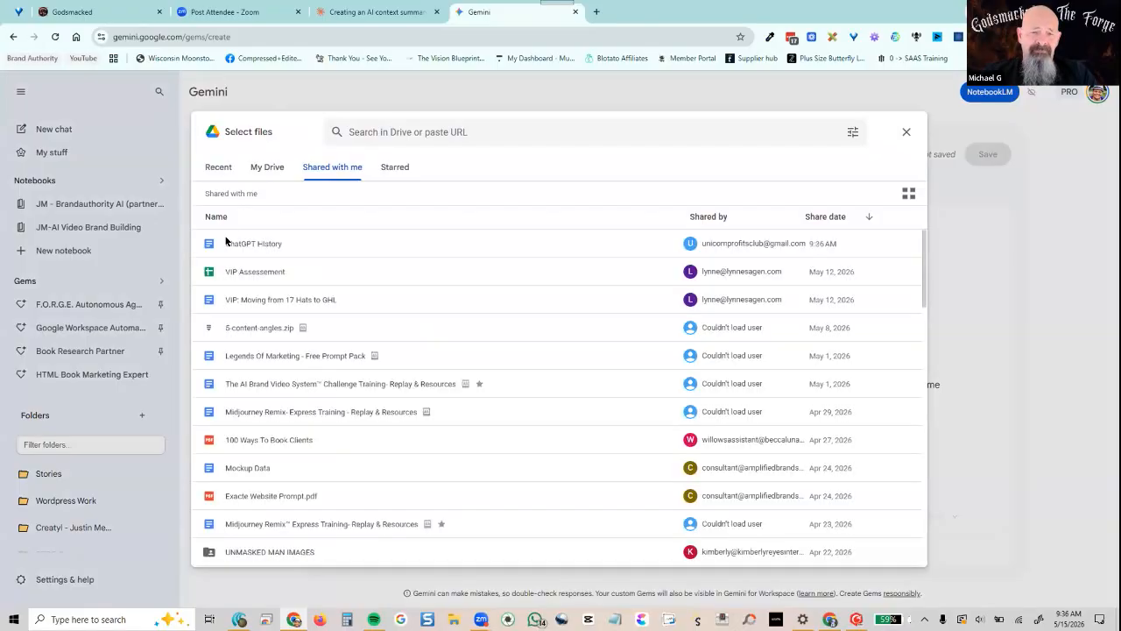
left_click(230, 242)
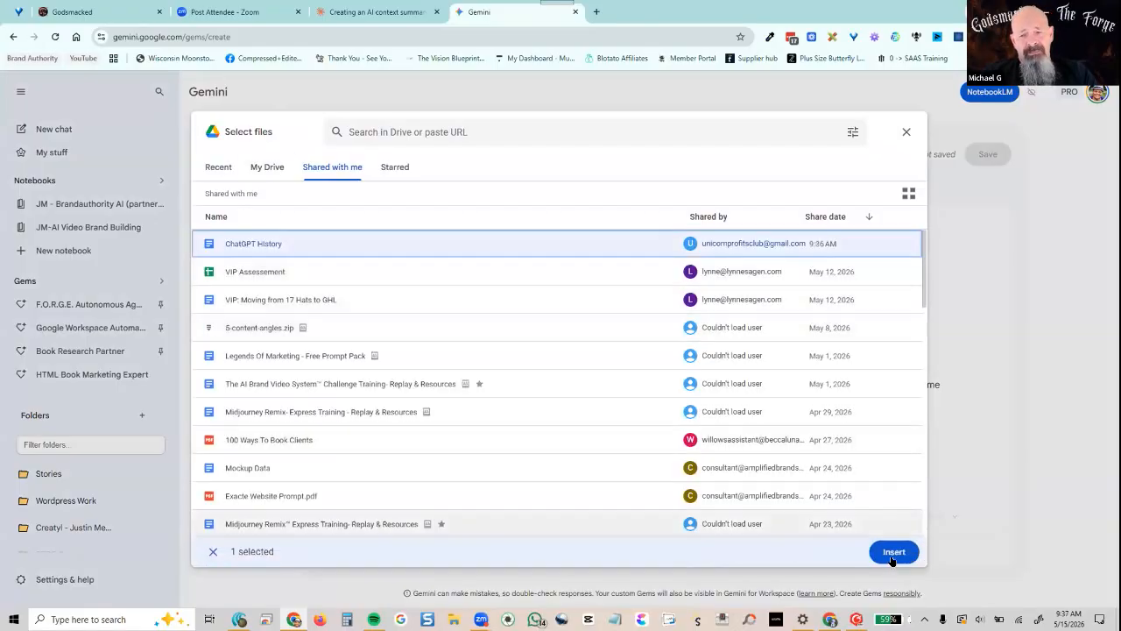
left_click(895, 554)
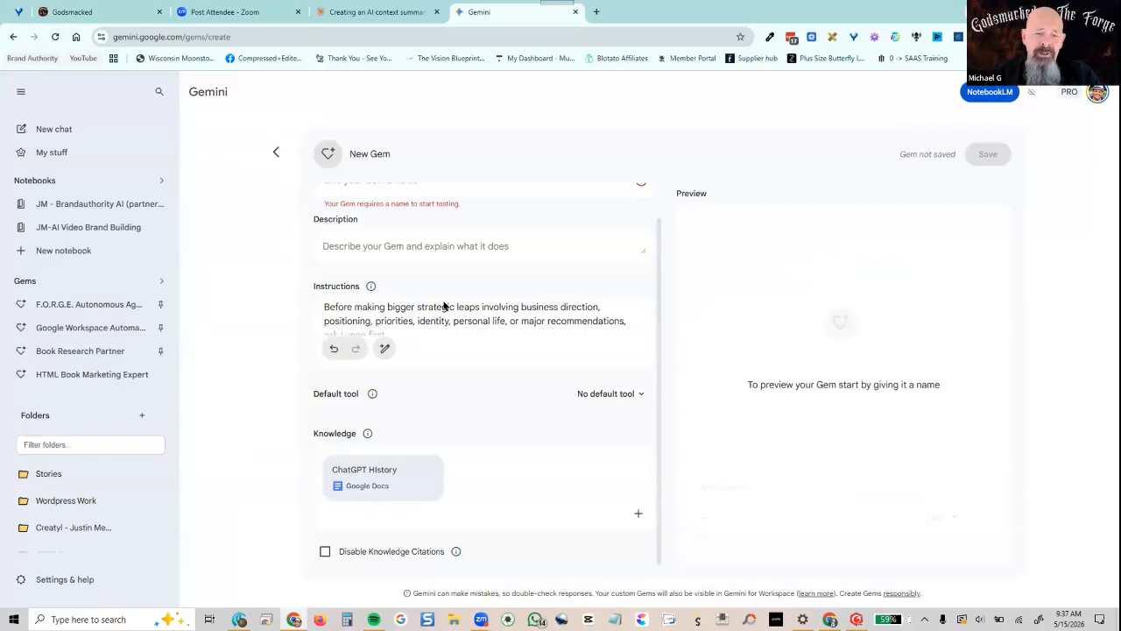
Name the Gem with the owner's first name plus 'Personal Assistant' and save it
scroll(439, 402, "up", 1)
left_click(449, 210)
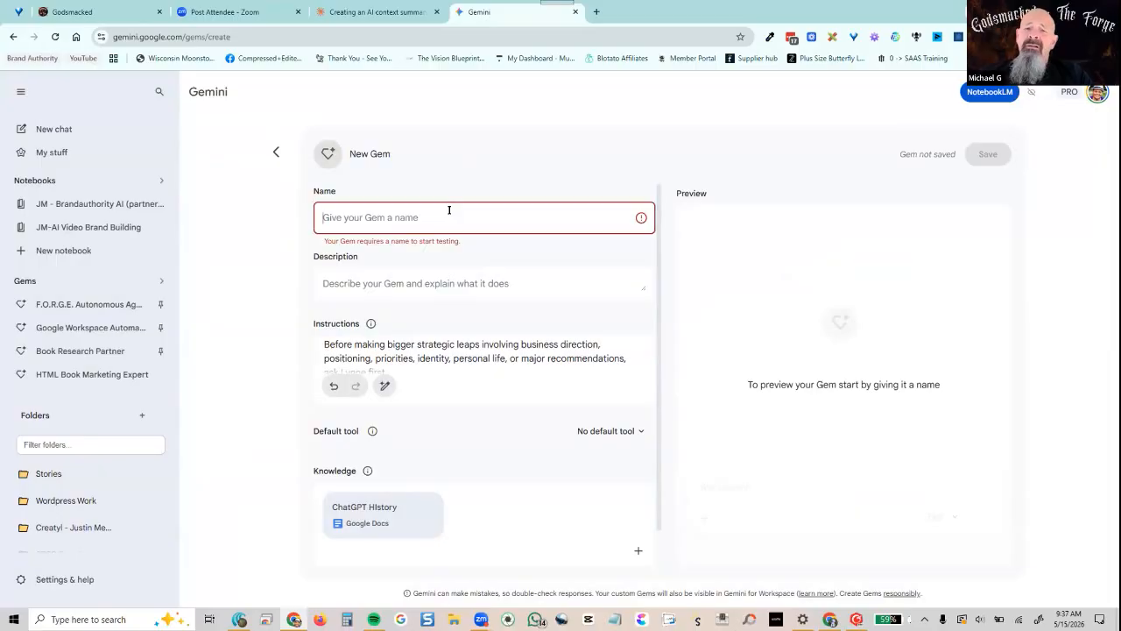
type("Lynne")
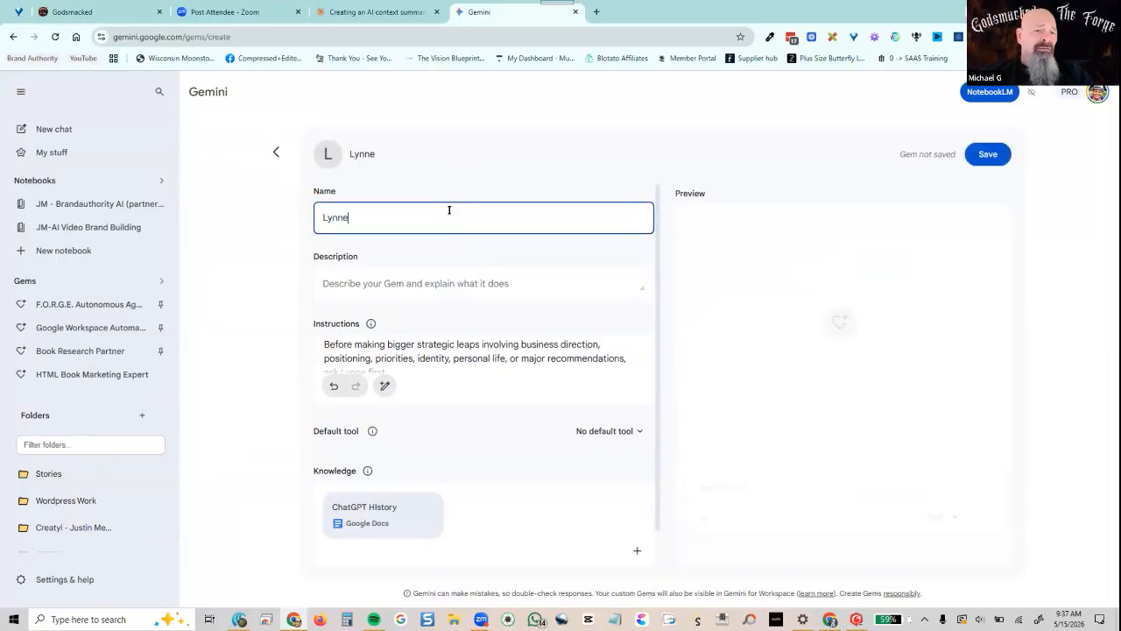
type("s Perona")
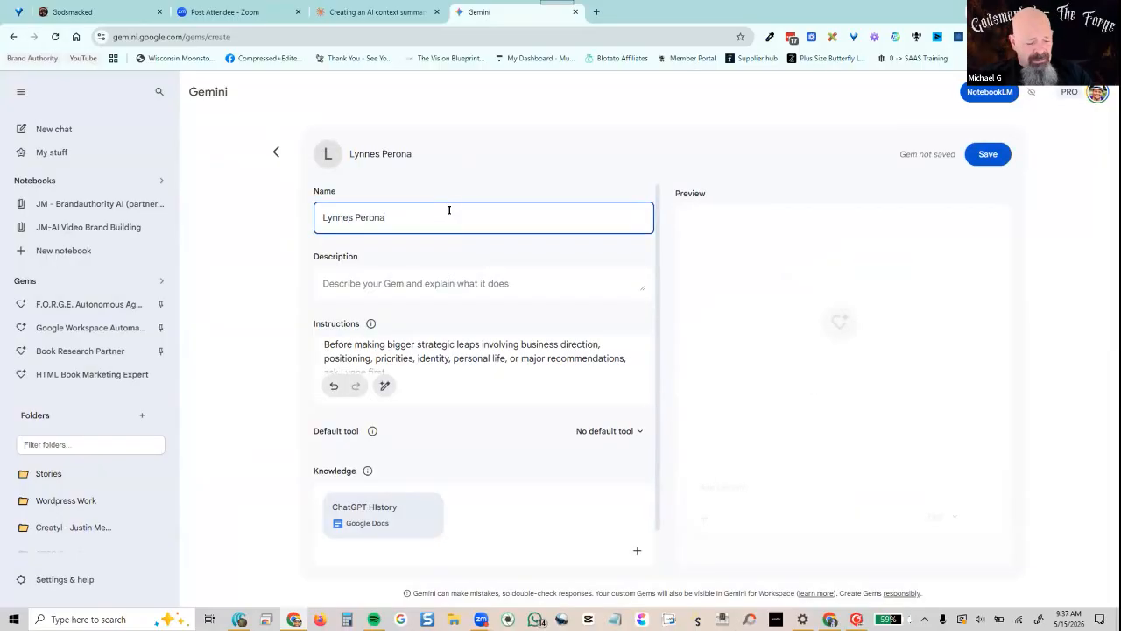
key("BackSpace")
key("BackSpace")
key("BackSpace")
type("sonal ")
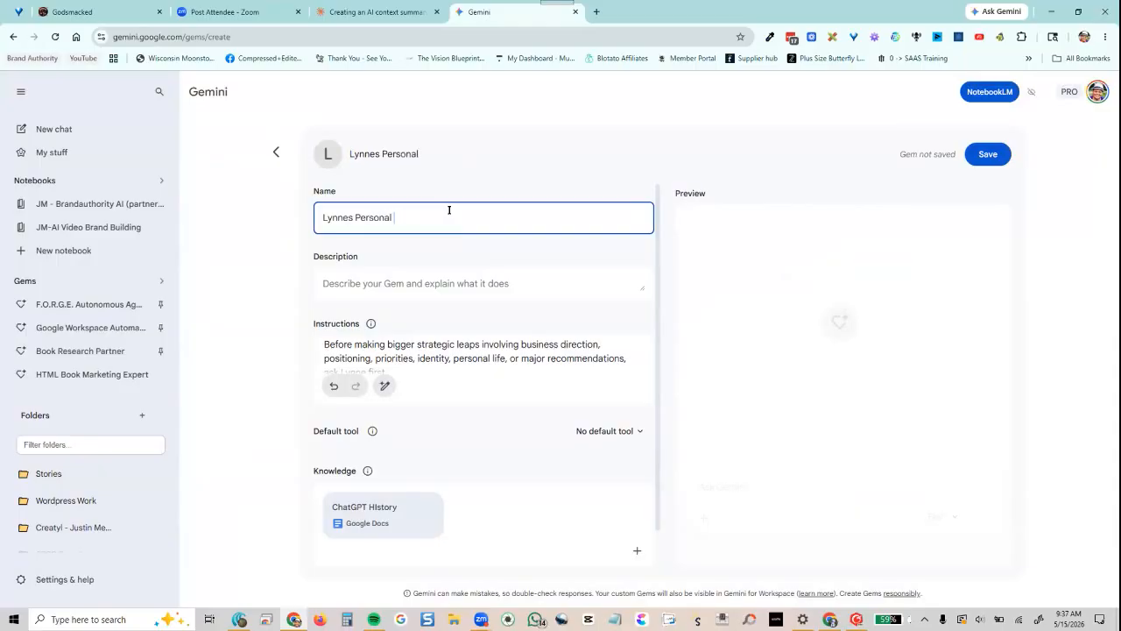
type("Assistant")
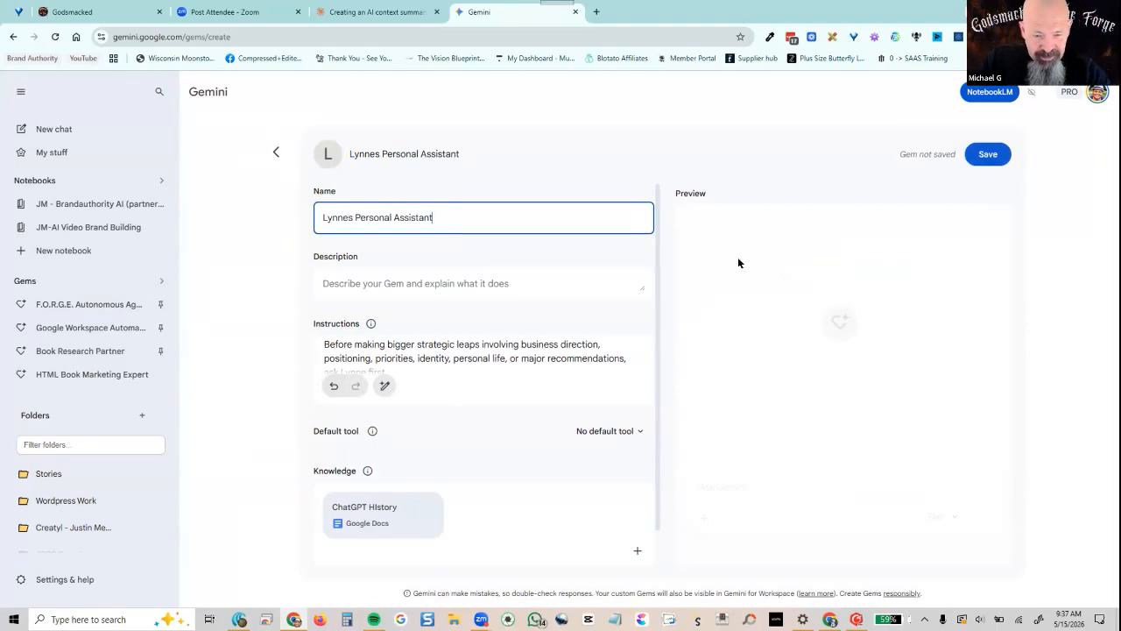
left_click(982, 154)
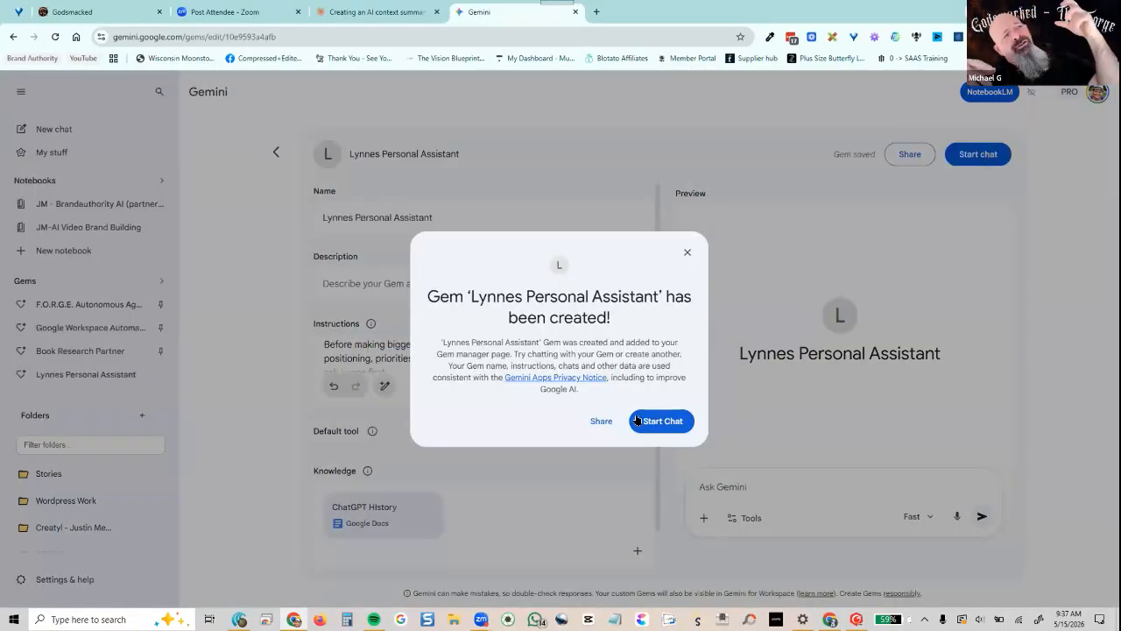
Dismiss the 'Gem created' confirmation
left_click(601, 420)
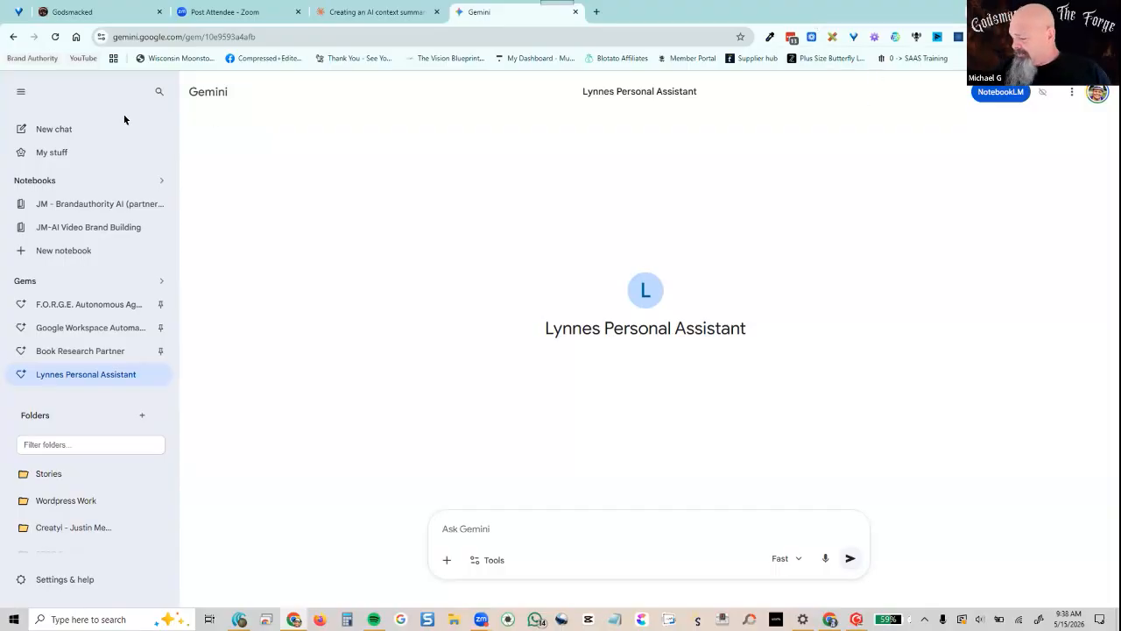
Open Gmail through a 'gmail' search in a new tab, then switch to another Chrome profile
left_click(598, 14)
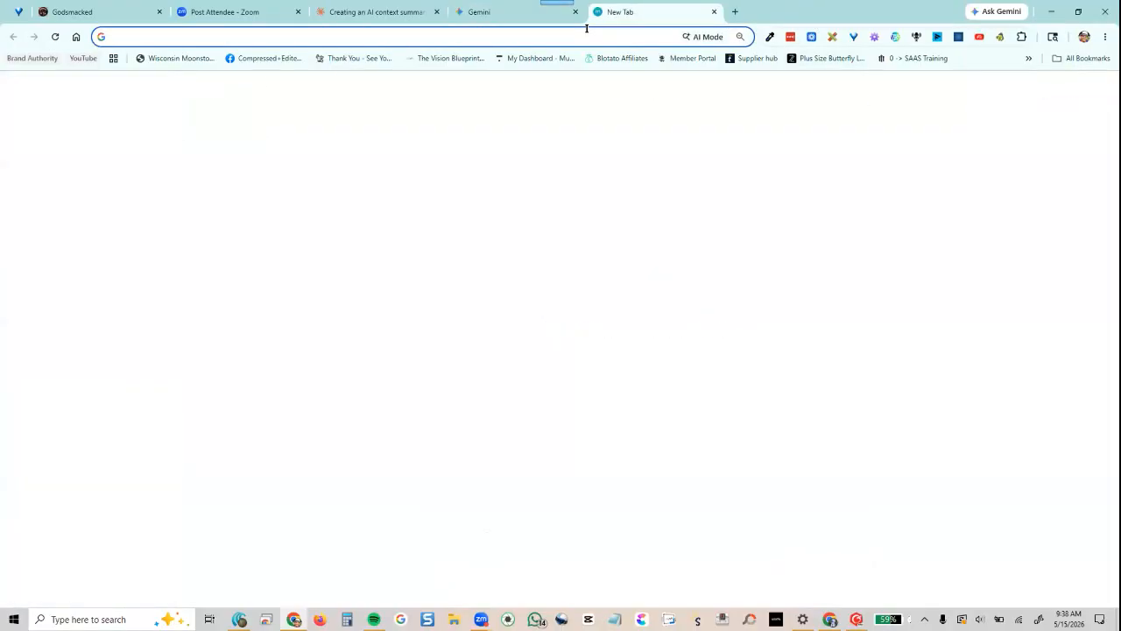
type("gmail")
key("Return")
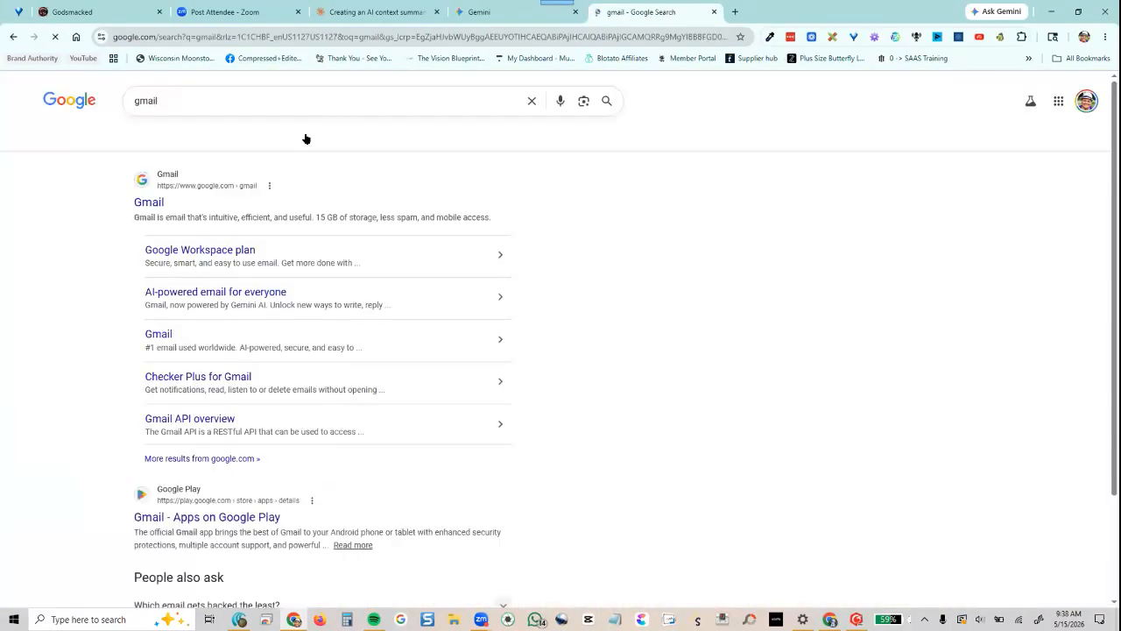
left_click(141, 203)
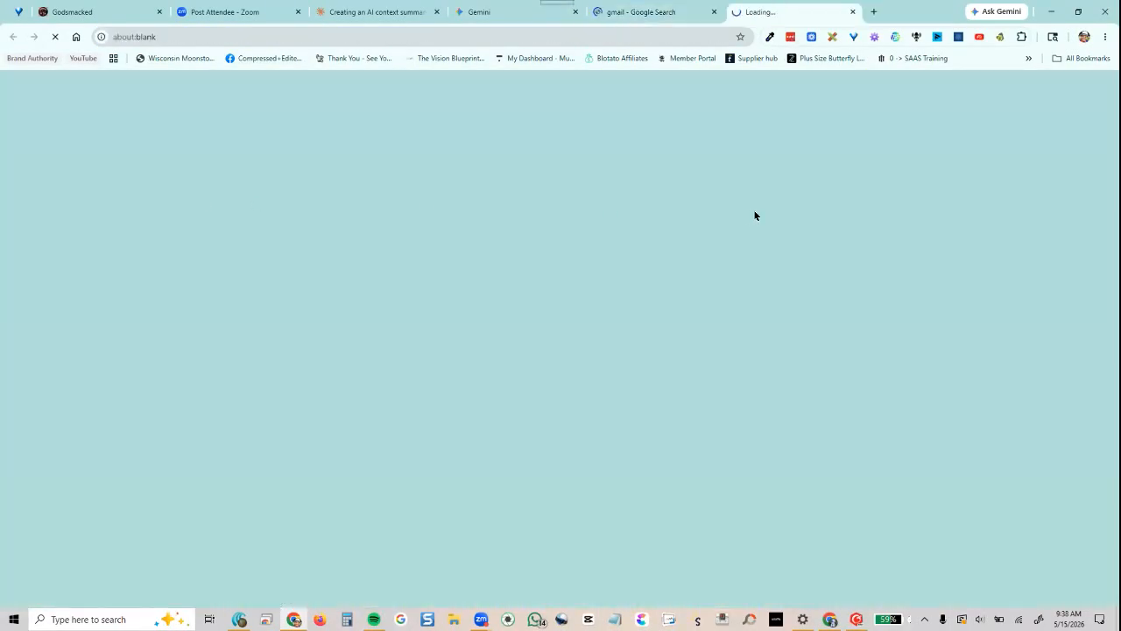
left_click(714, 13)
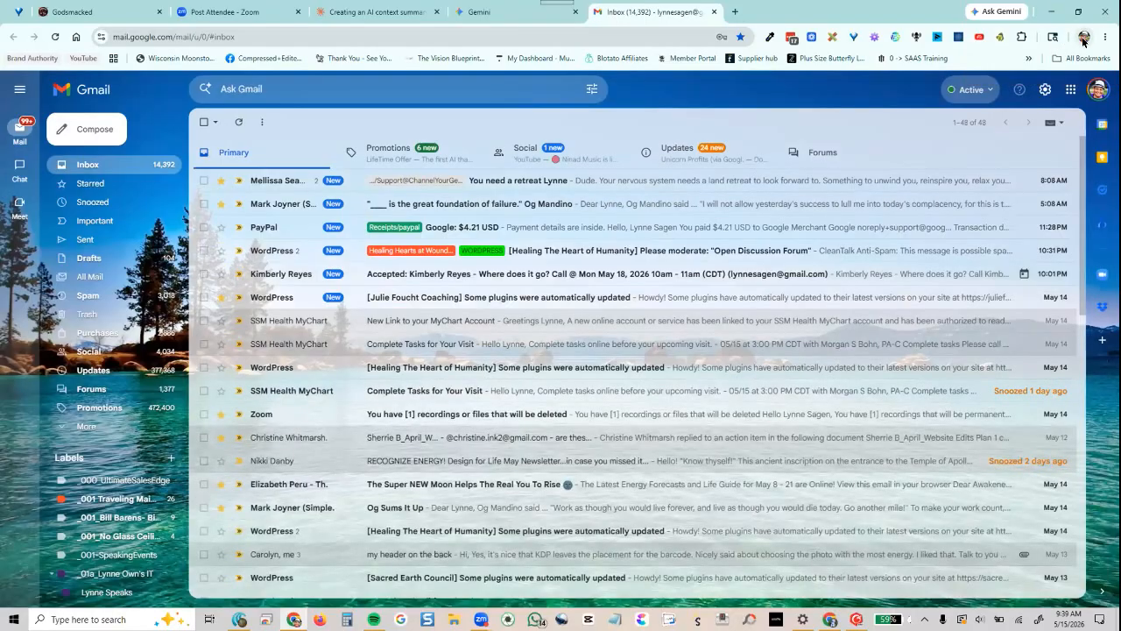
left_click(1082, 38)
left_click(999, 392)
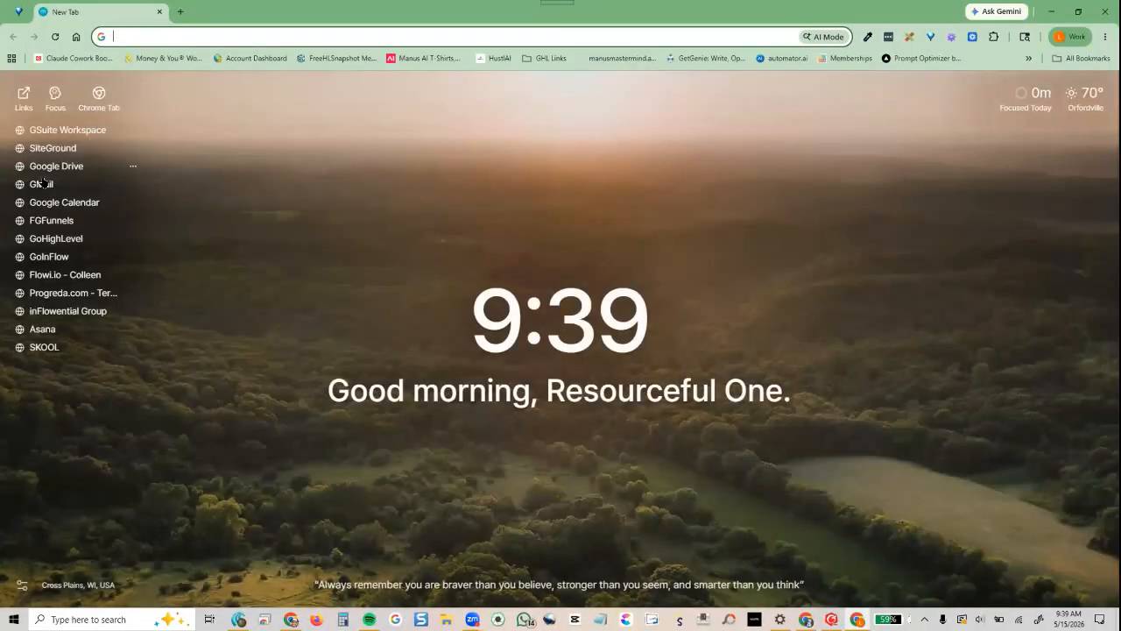
Open this profile's Gmail shortcut in a background tab and switch to it
middle_click(42, 184)
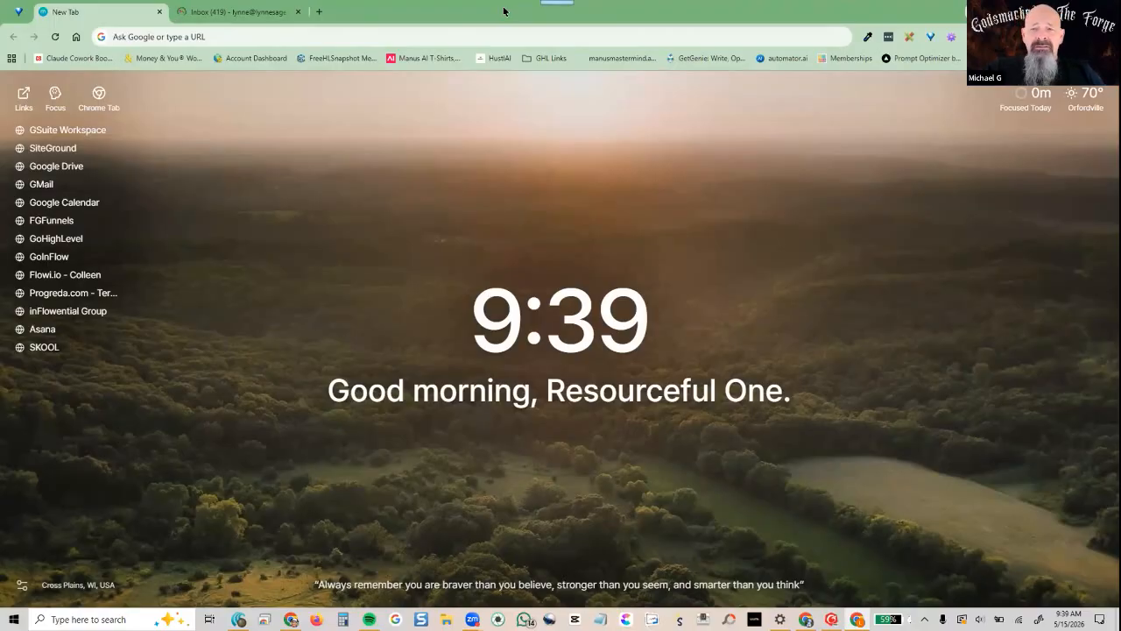
left_click(226, 14)
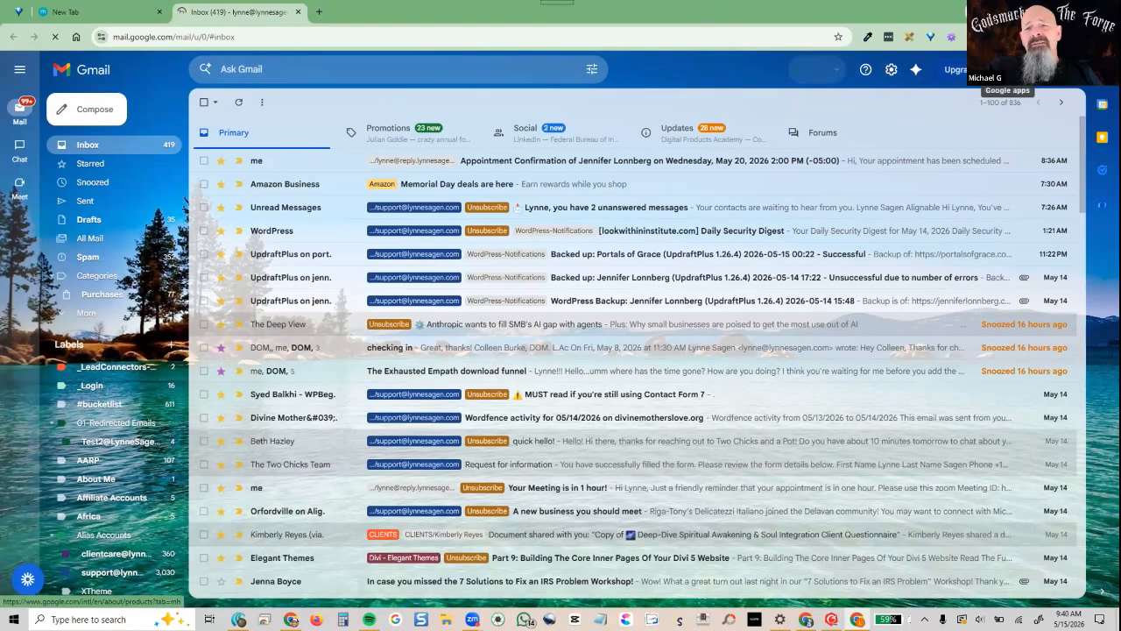
left_click(1004, 70)
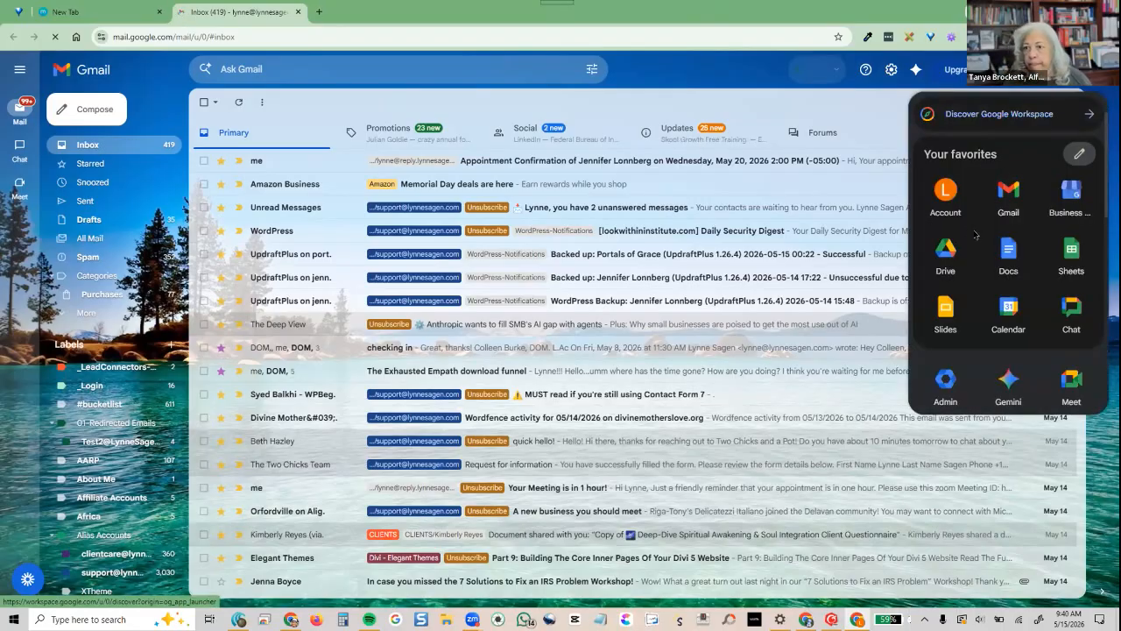
scroll(979, 254, "down", 2)
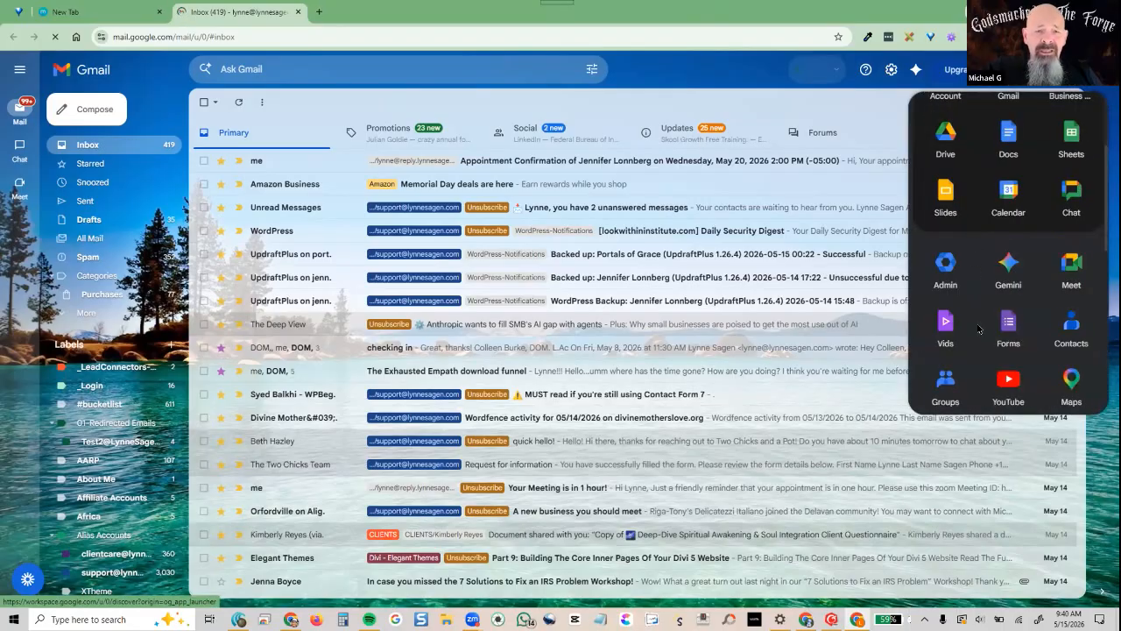
scroll(978, 329, "down", 5)
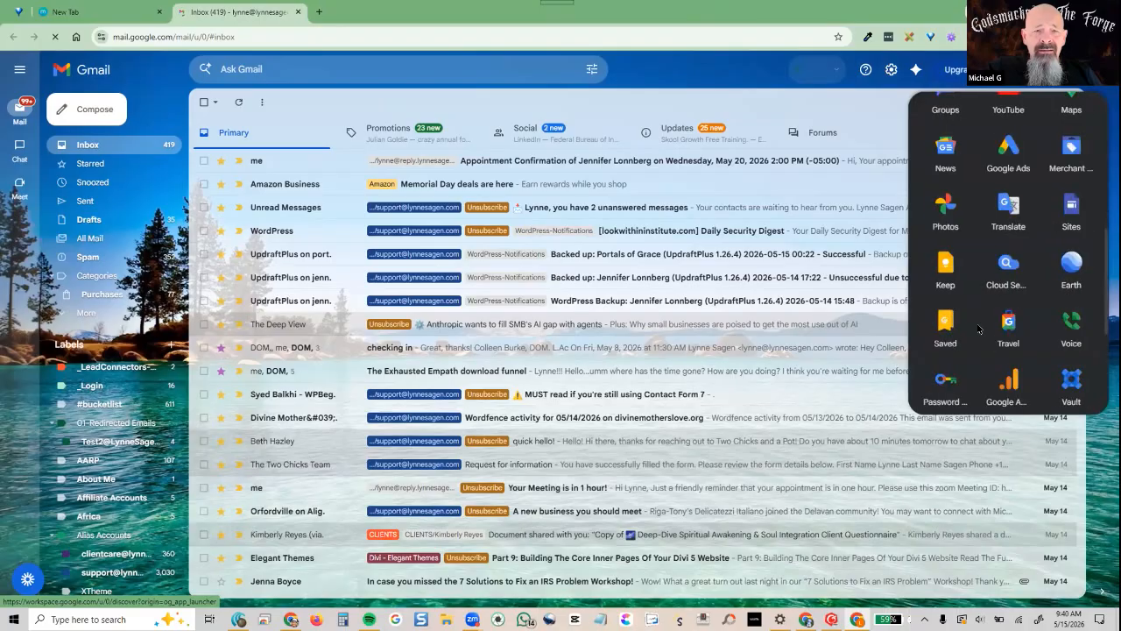
scroll(979, 329, "down", 2)
scroll(979, 329, "up", 9)
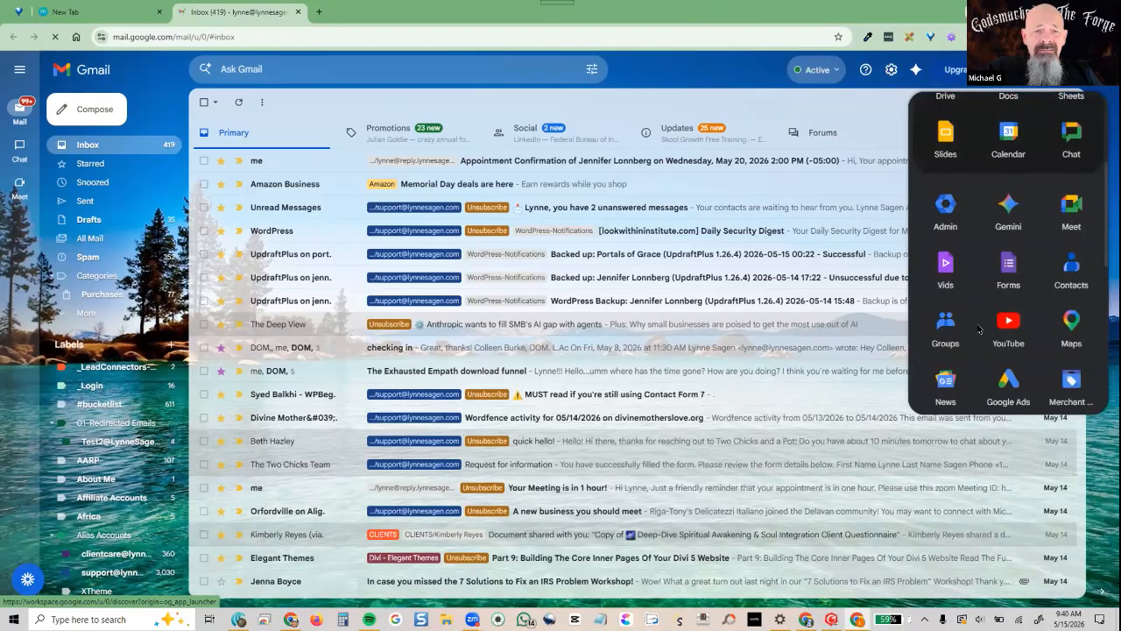
left_click(833, 73)
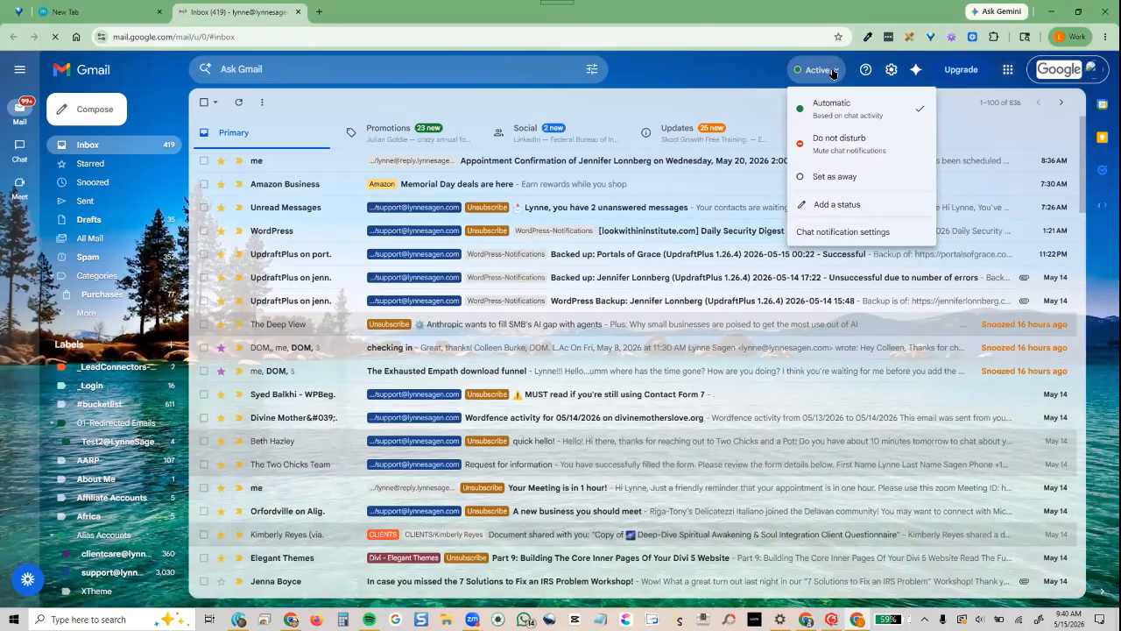
left_click(741, 70)
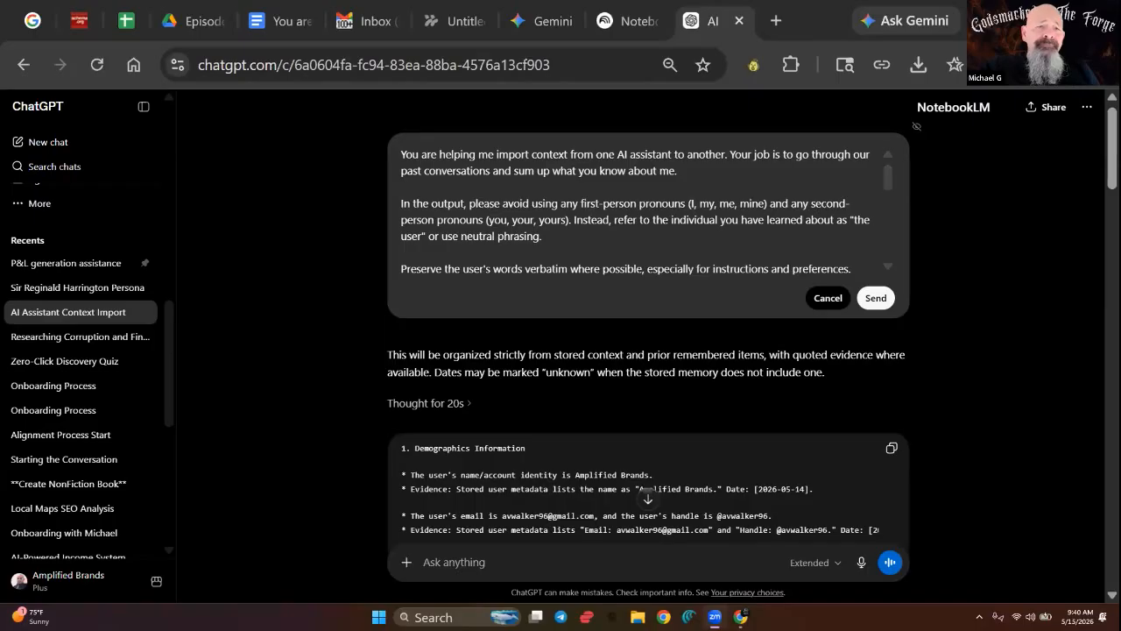
Return to the Gmail inbox tab
left_click(366, 21)
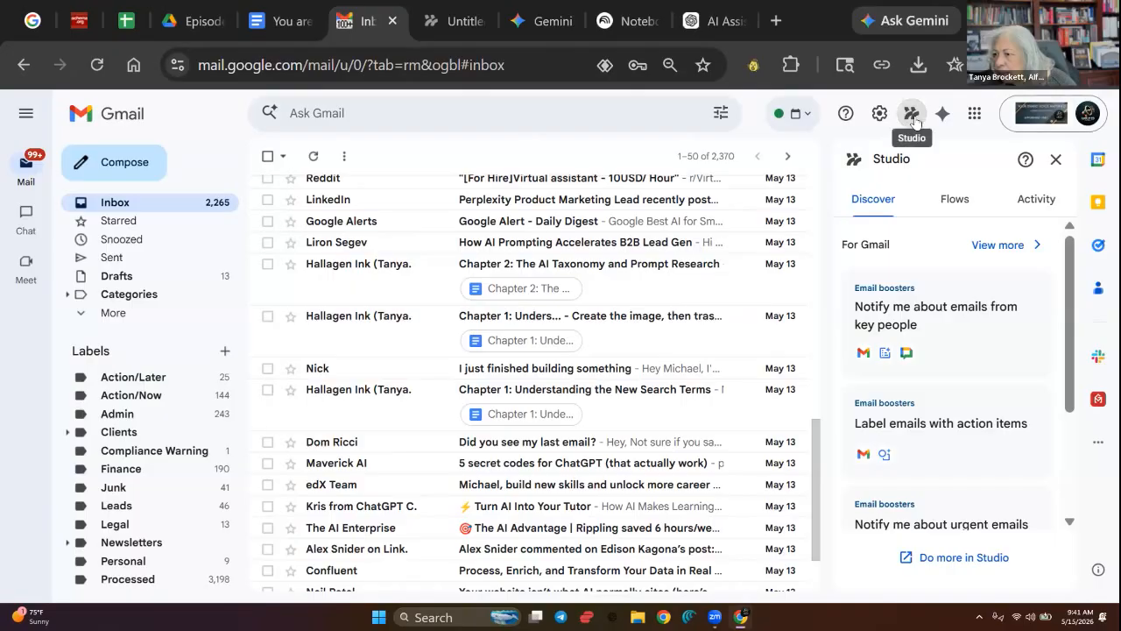
Create a new untitled flow in the Workspace Studio tab
left_click(451, 21)
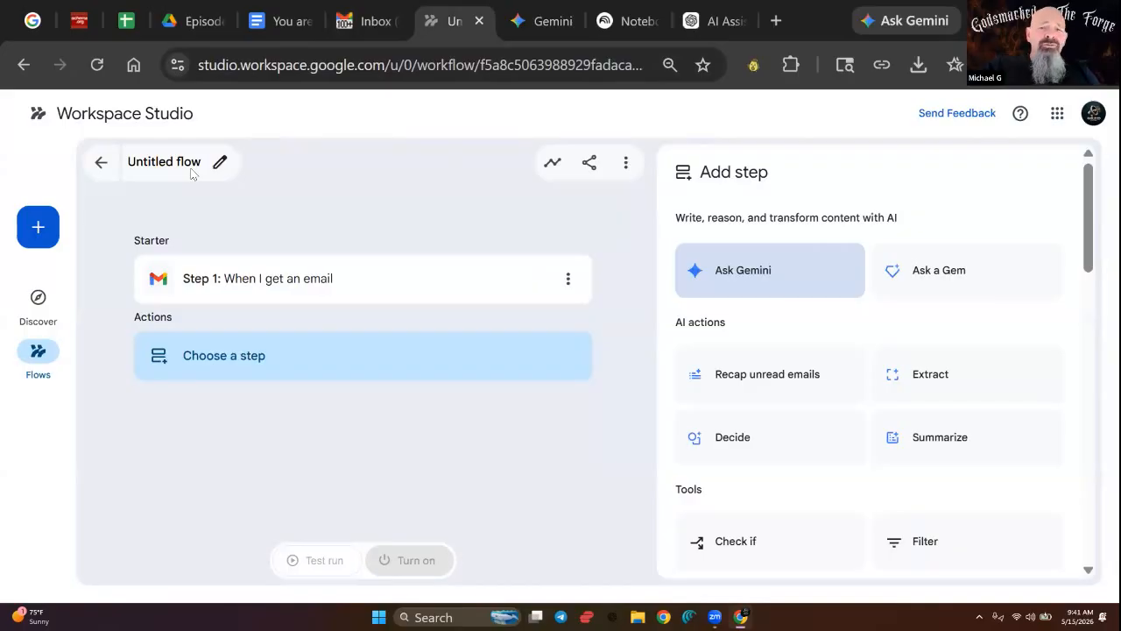
left_click(41, 228)
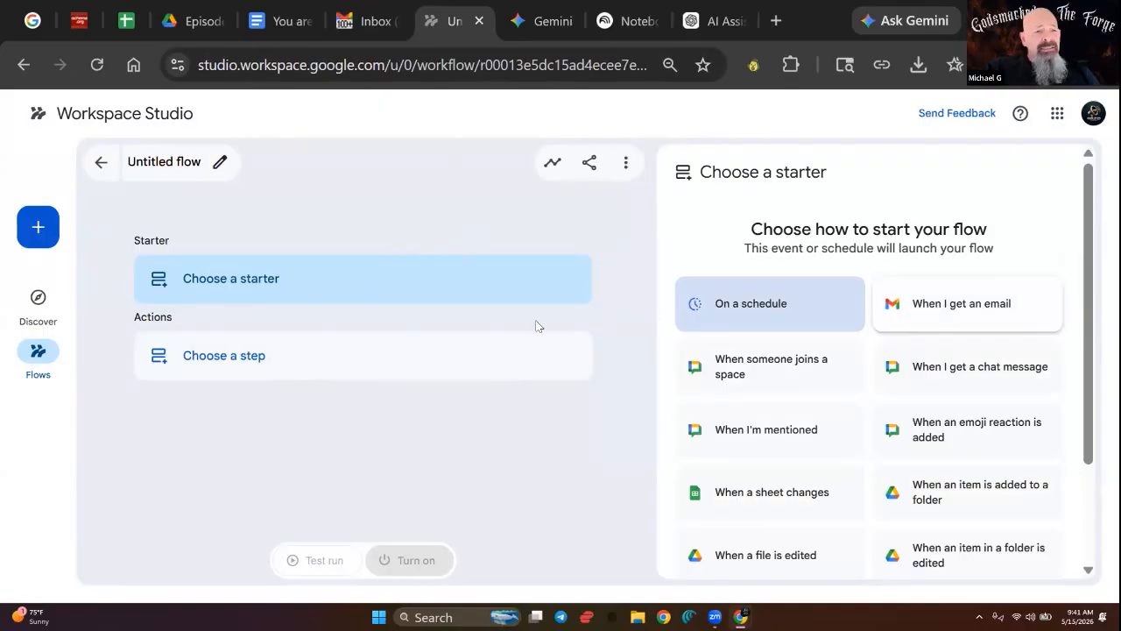
scroll(876, 429, "down", 2)
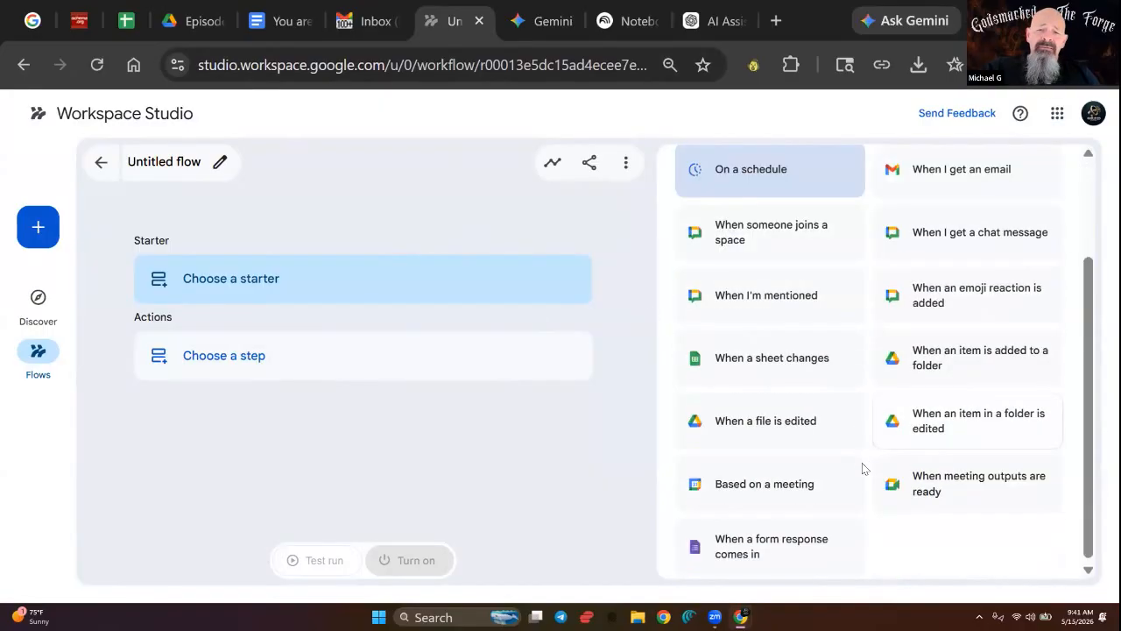
scroll(866, 482, "up", 2)
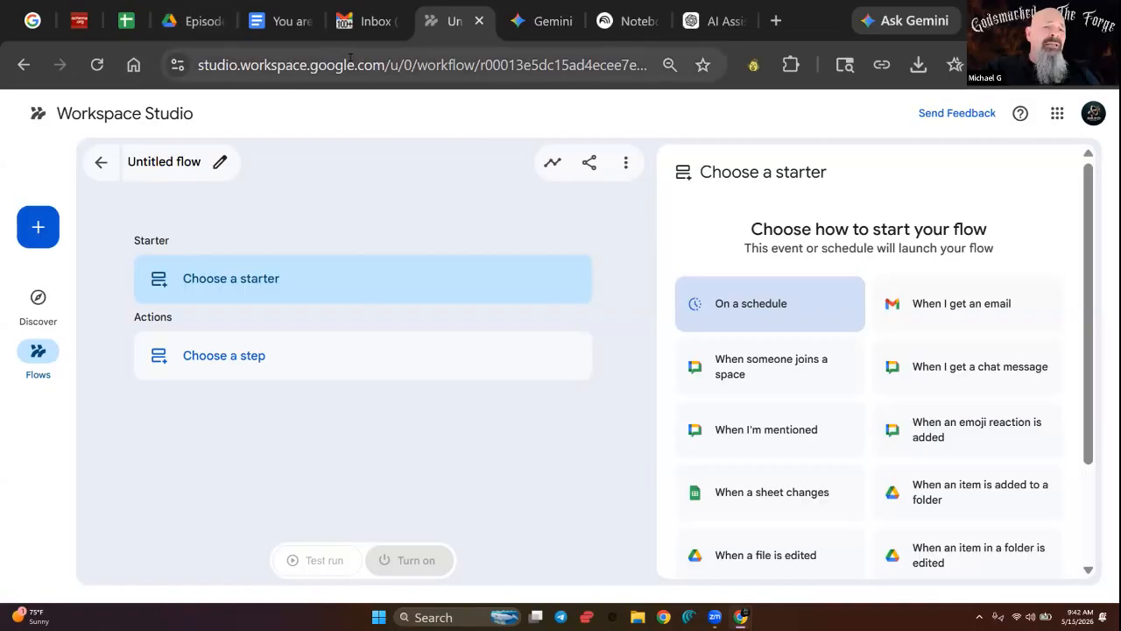
left_click_drag(386, 65, 200, 64)
left_click(217, 64)
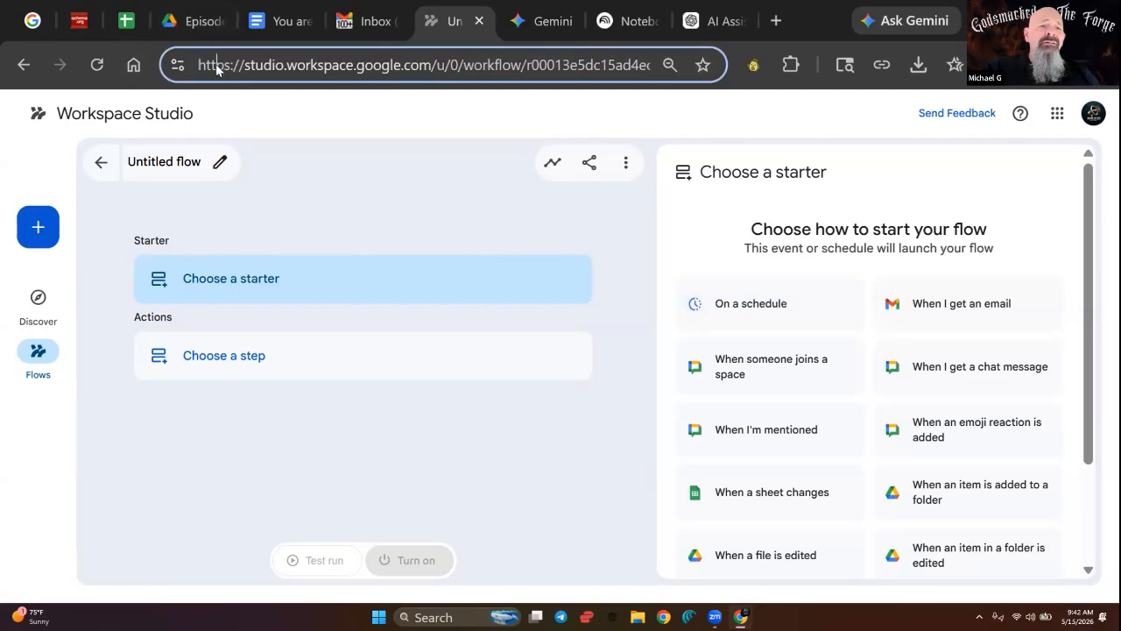
left_click_drag(430, 65, 221, 65)
right_click(222, 64)
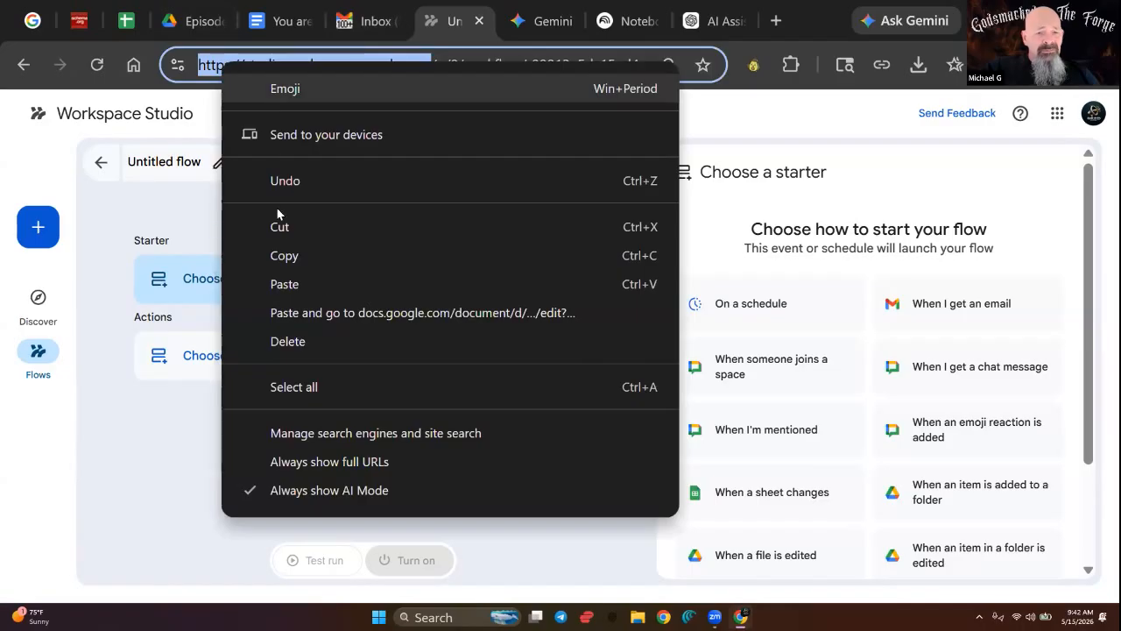
left_click(298, 255)
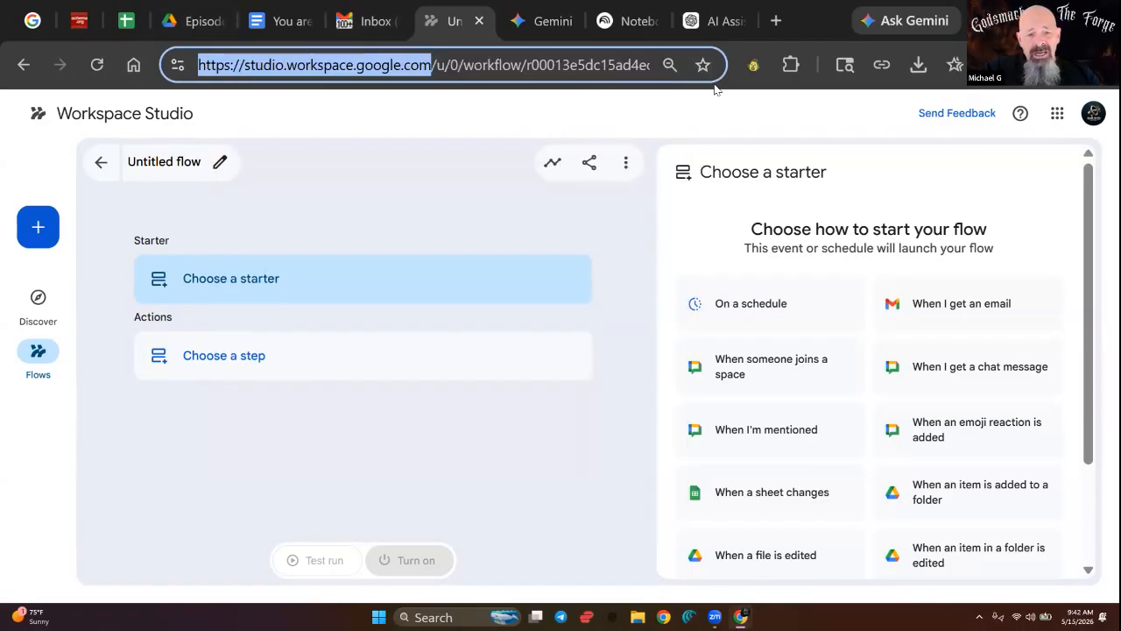
left_click(714, 88)
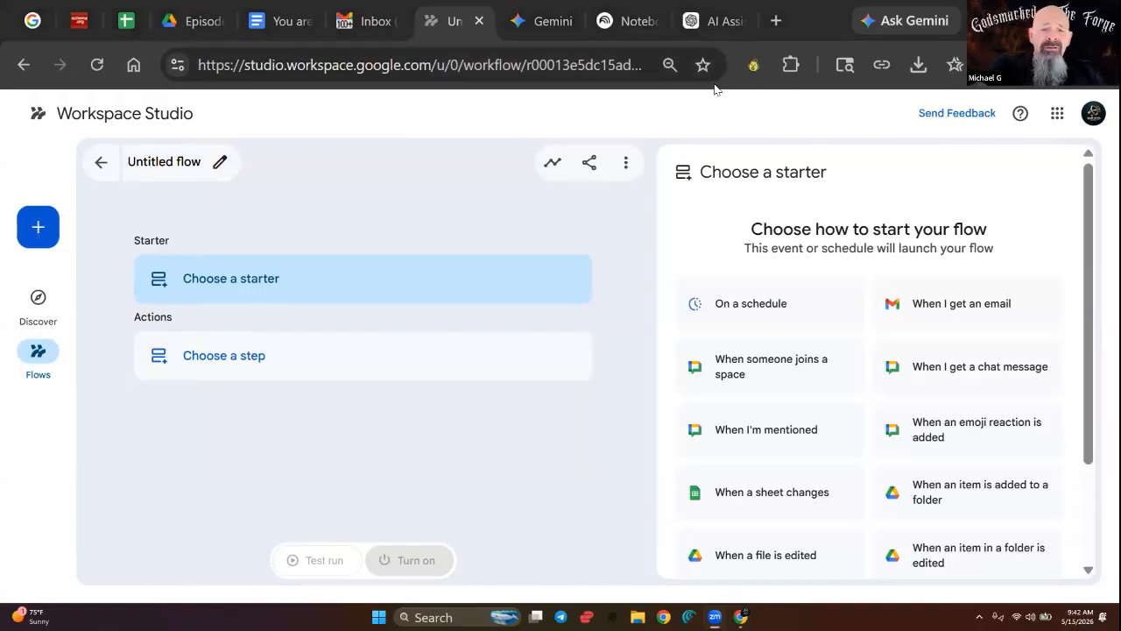
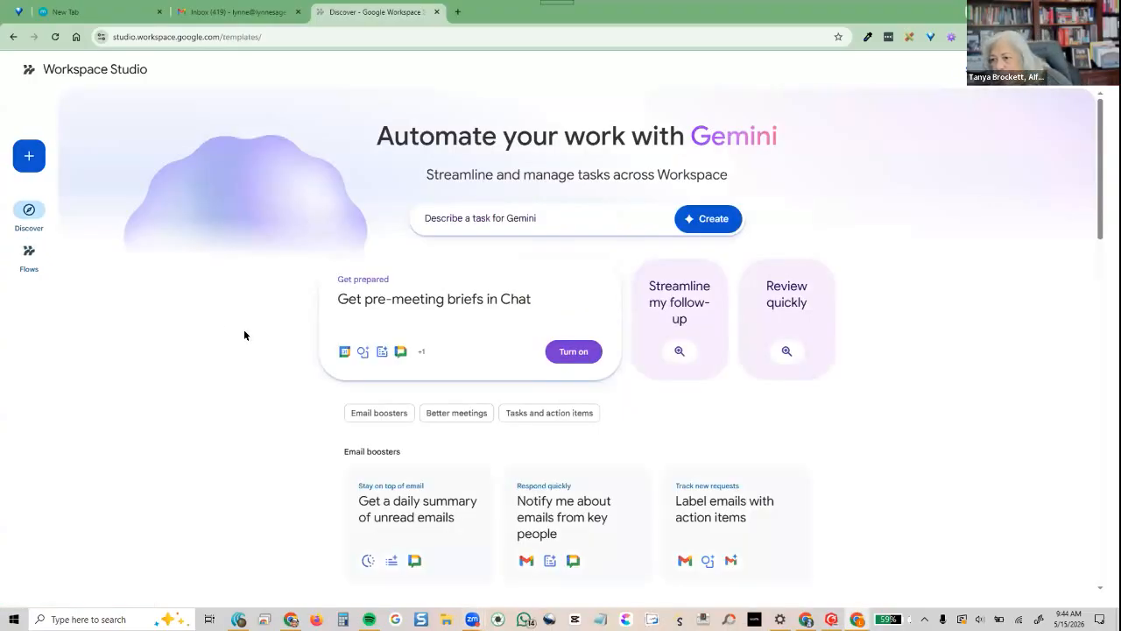
Browse the Discover templates, then start a blank Untitled flow
scroll(281, 365, "down", 3)
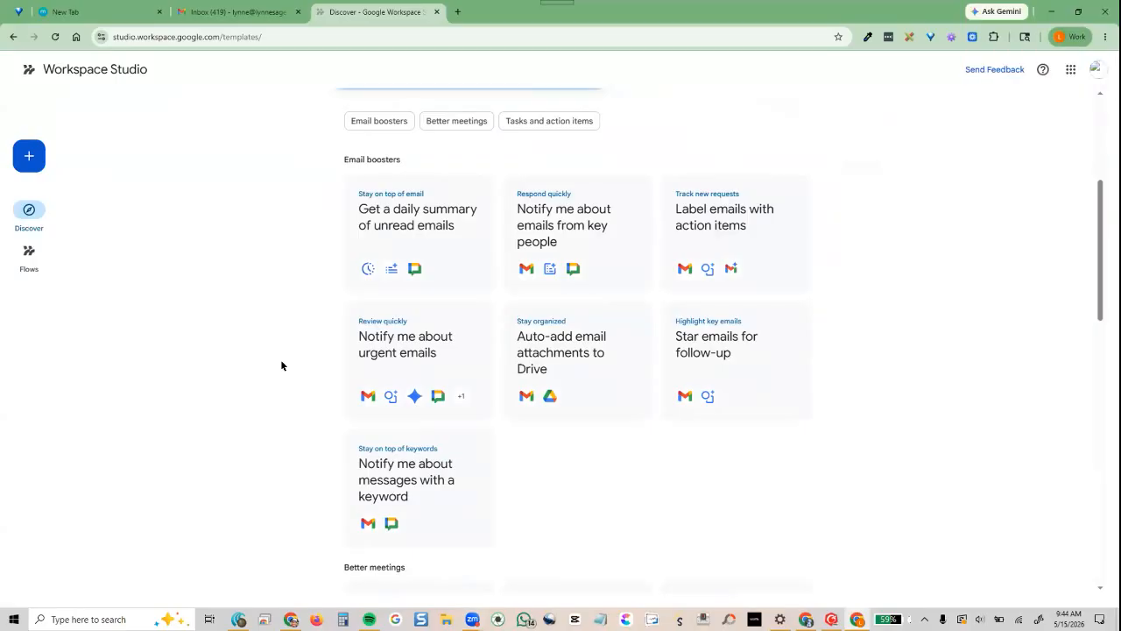
scroll(281, 366, "up", 3)
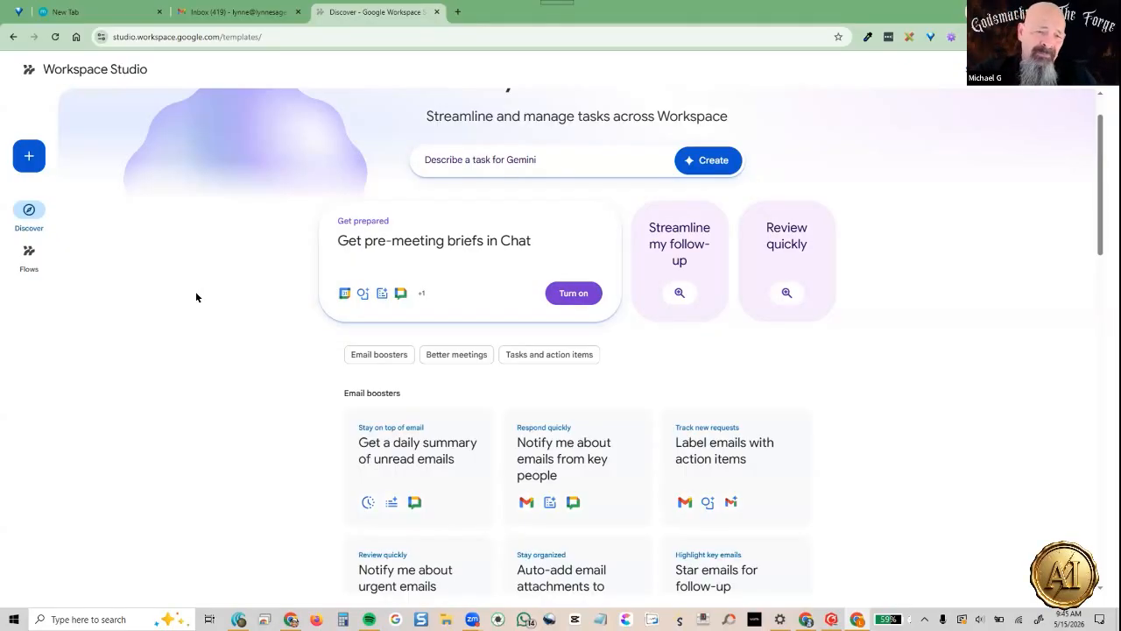
left_click(29, 158)
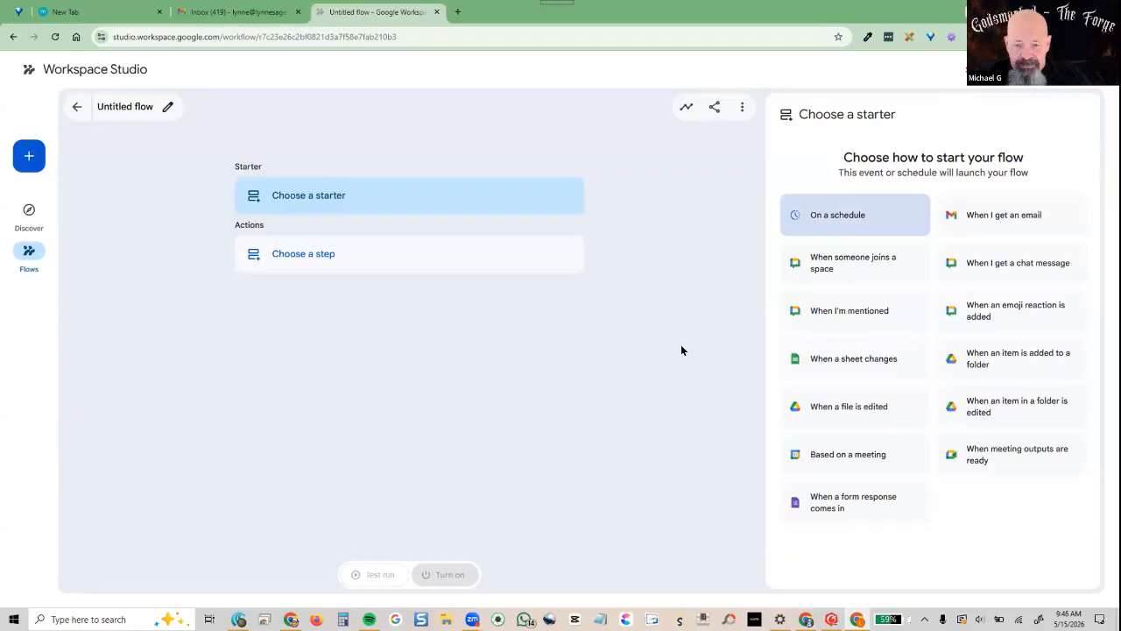
Set a 'When I get an email' starter limited to specific emails from the sender's address
left_click(998, 207)
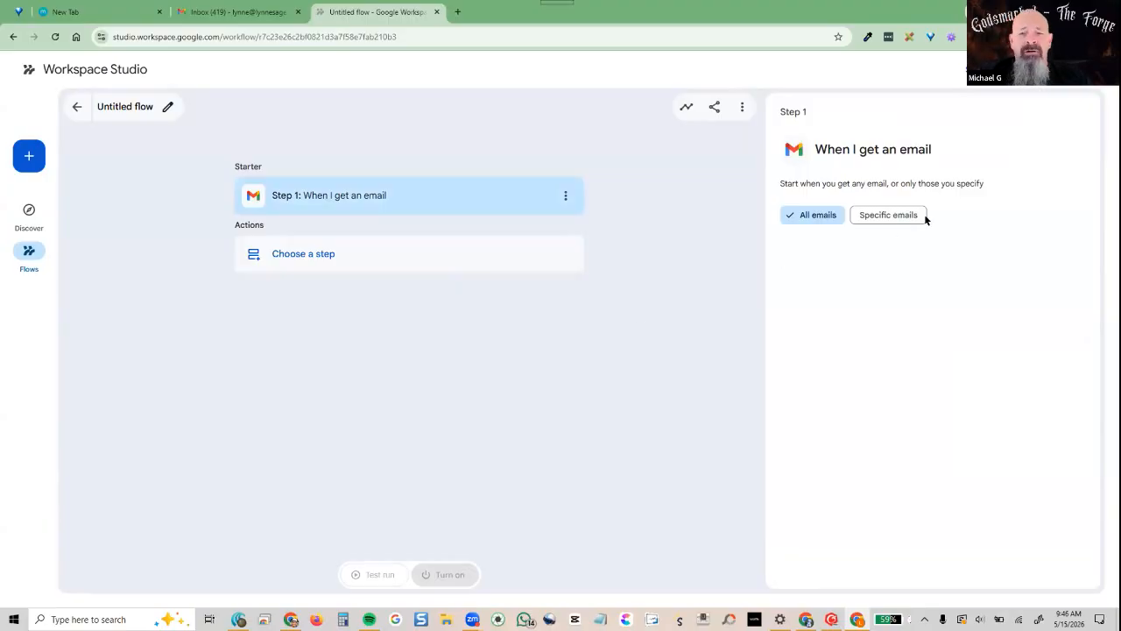
left_click(913, 217)
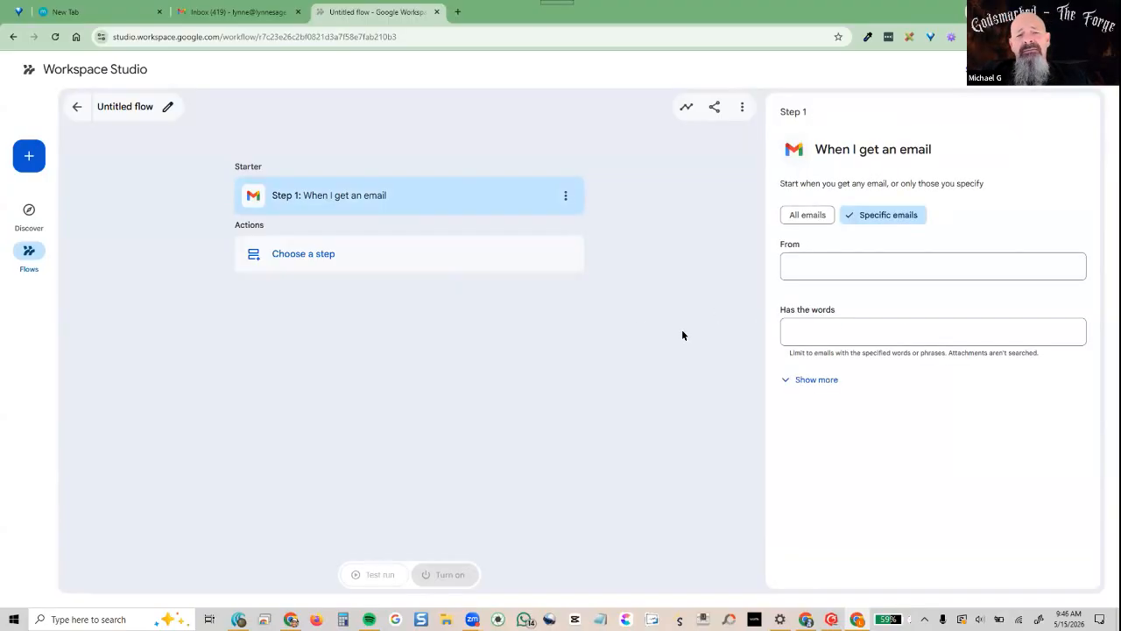
left_click(905, 261)
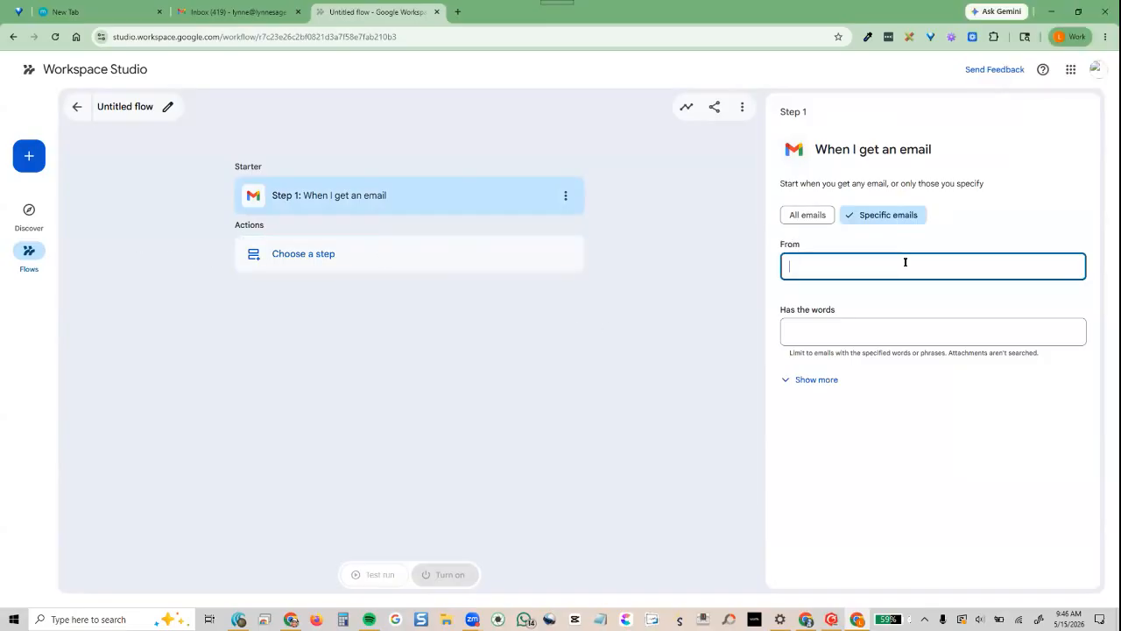
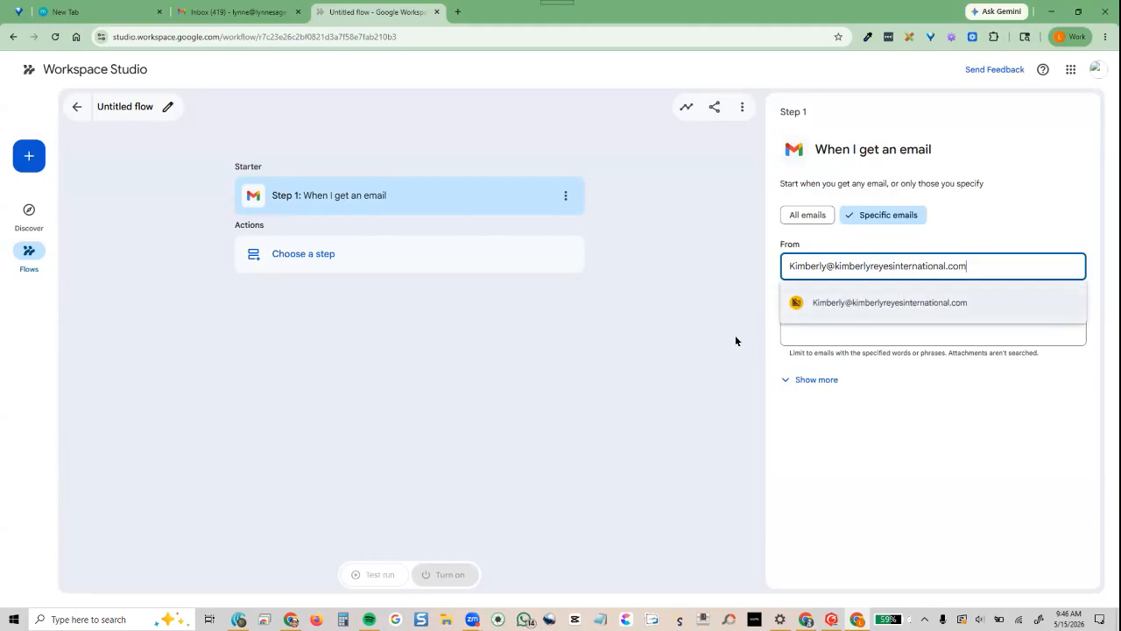
left_click(831, 310)
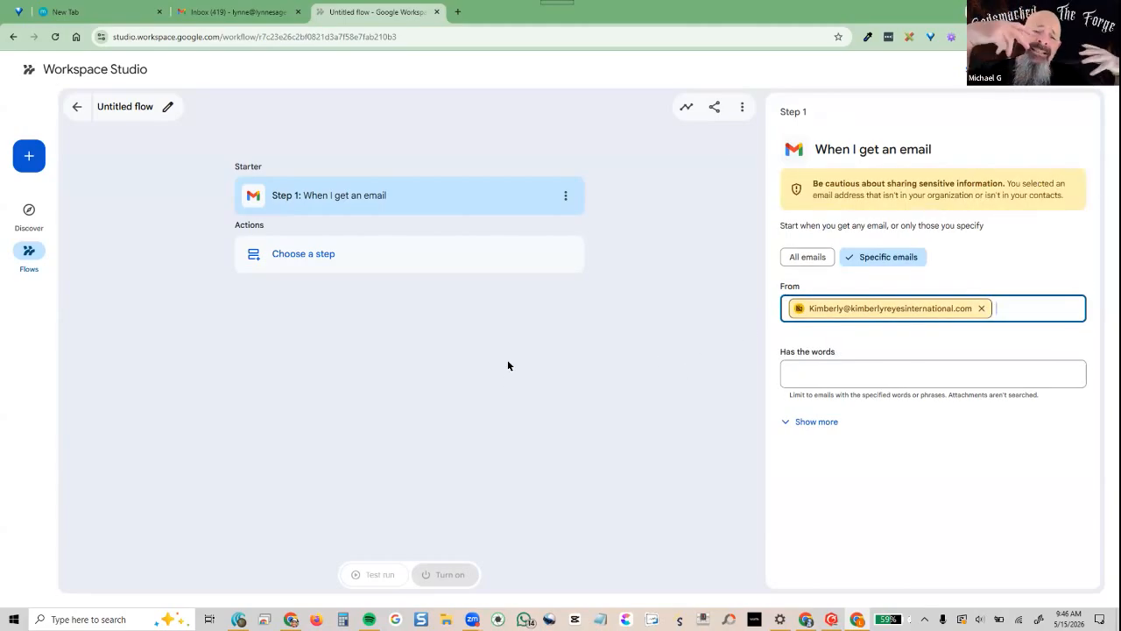
Reveal the starter's additional email filter options and begin adding the first action step
left_click(799, 424)
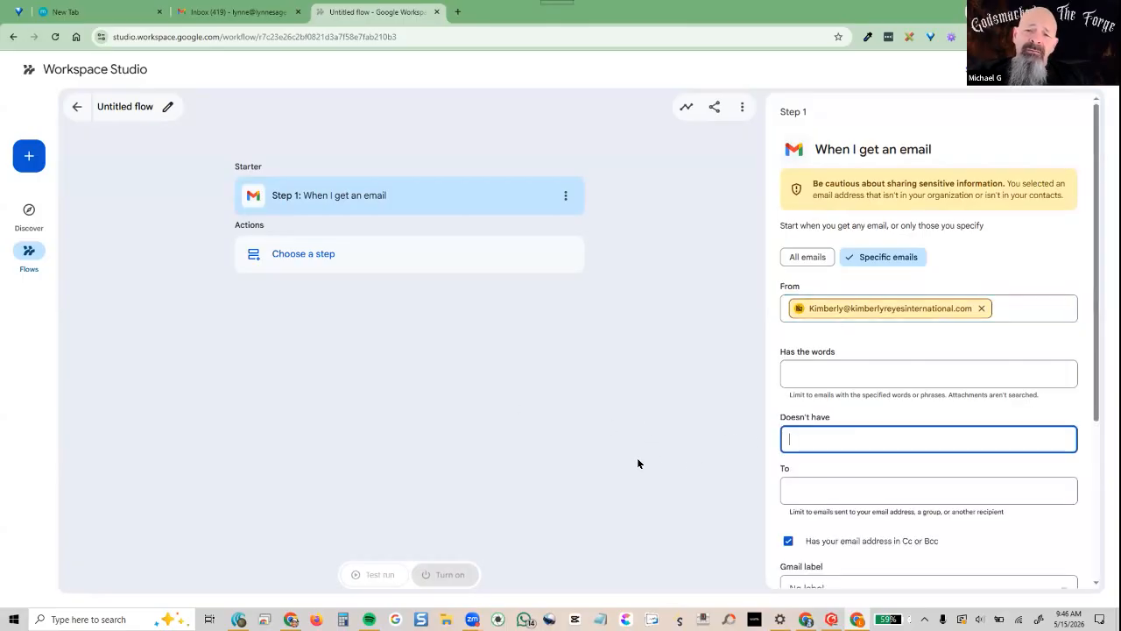
scroll(959, 540, "down", 3)
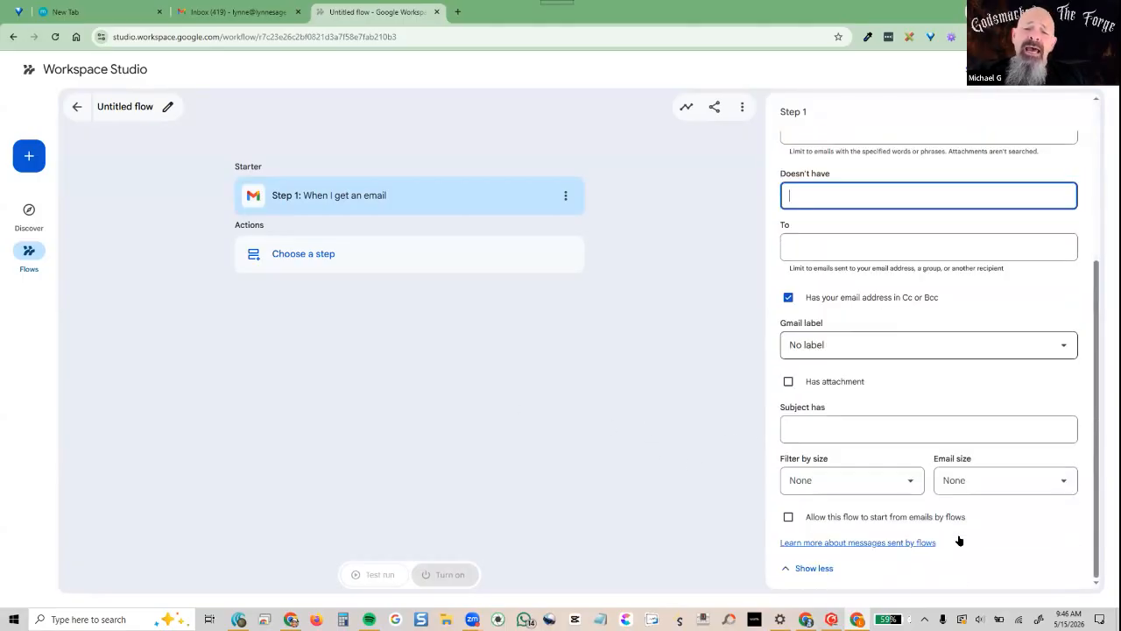
scroll(946, 525, "up", 2)
scroll(940, 515, "up", 3)
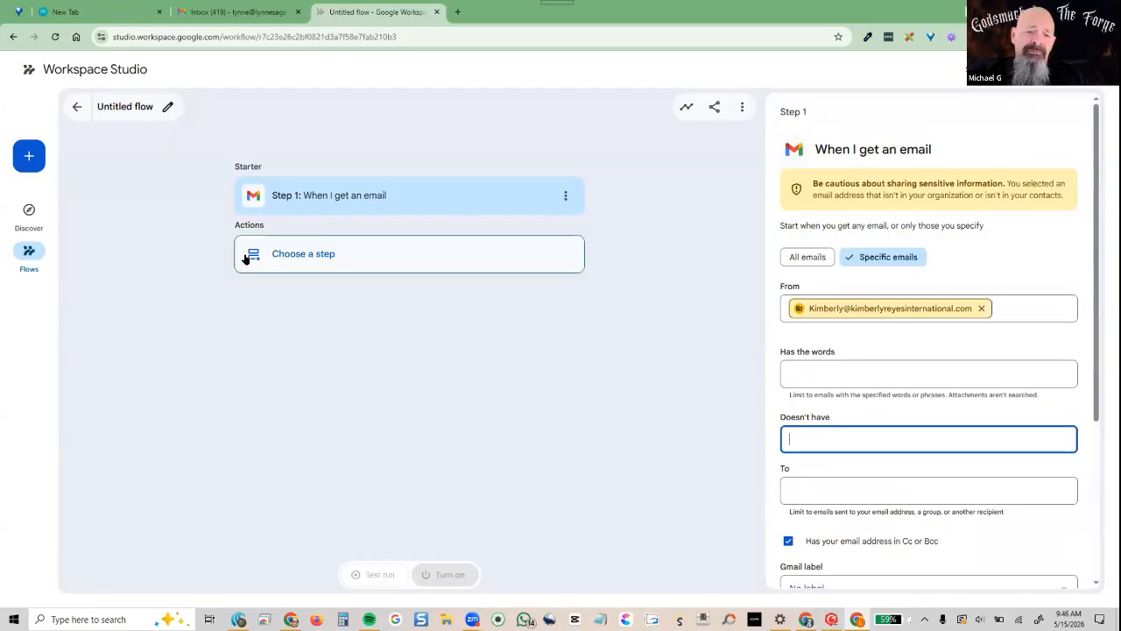
left_click(245, 256)
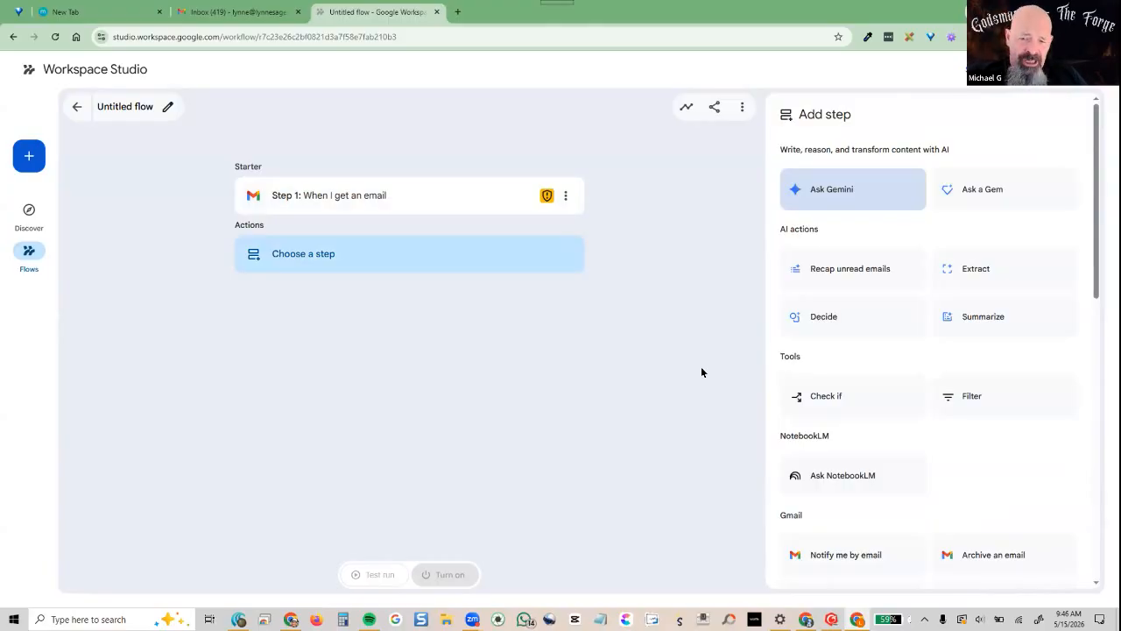
Add an 'Ask a Gem' action as Step 2 of the flow
left_click(996, 189)
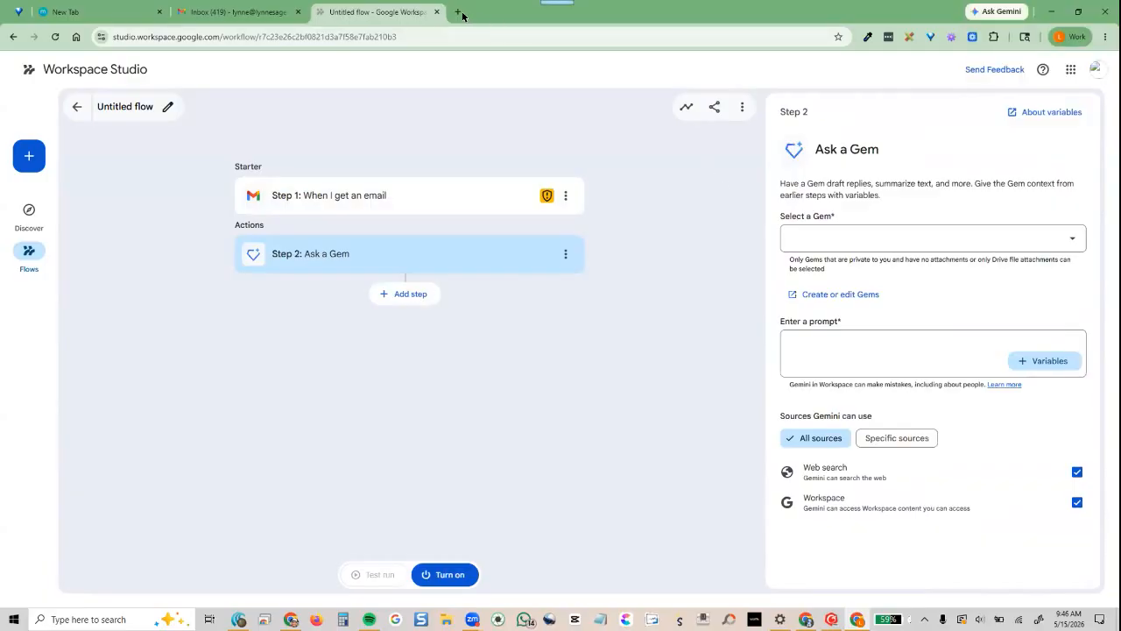
key("ctrl+t")
Load gemini.google.com in a new tab and start a New Gem from the Gems manager
left_click(995, 12)
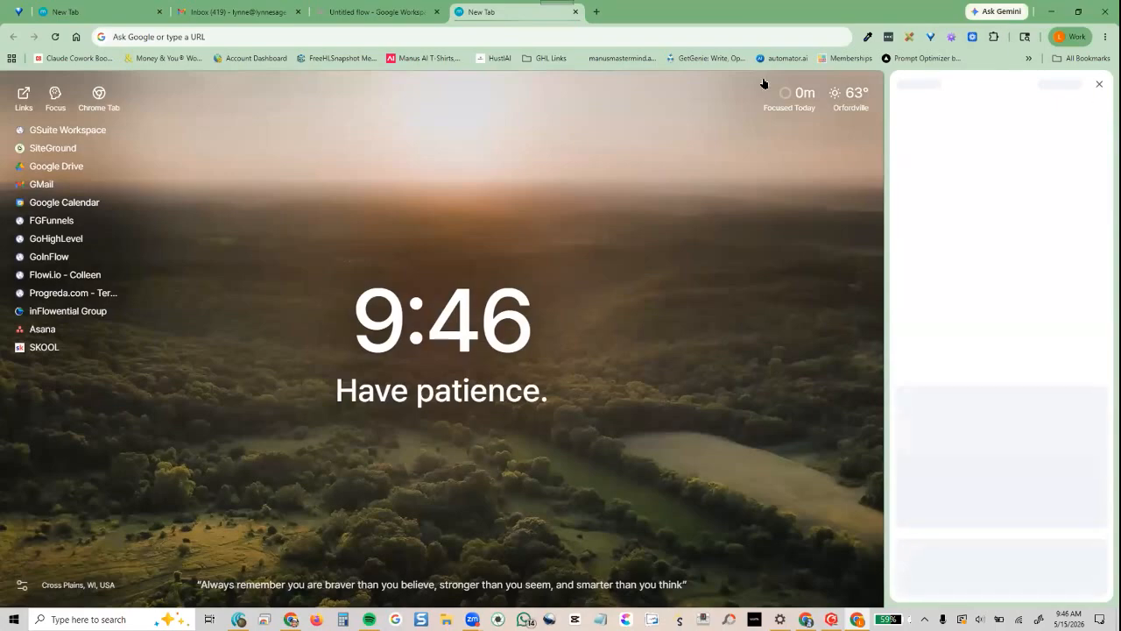
left_click(230, 35)
type("gemini.google.")
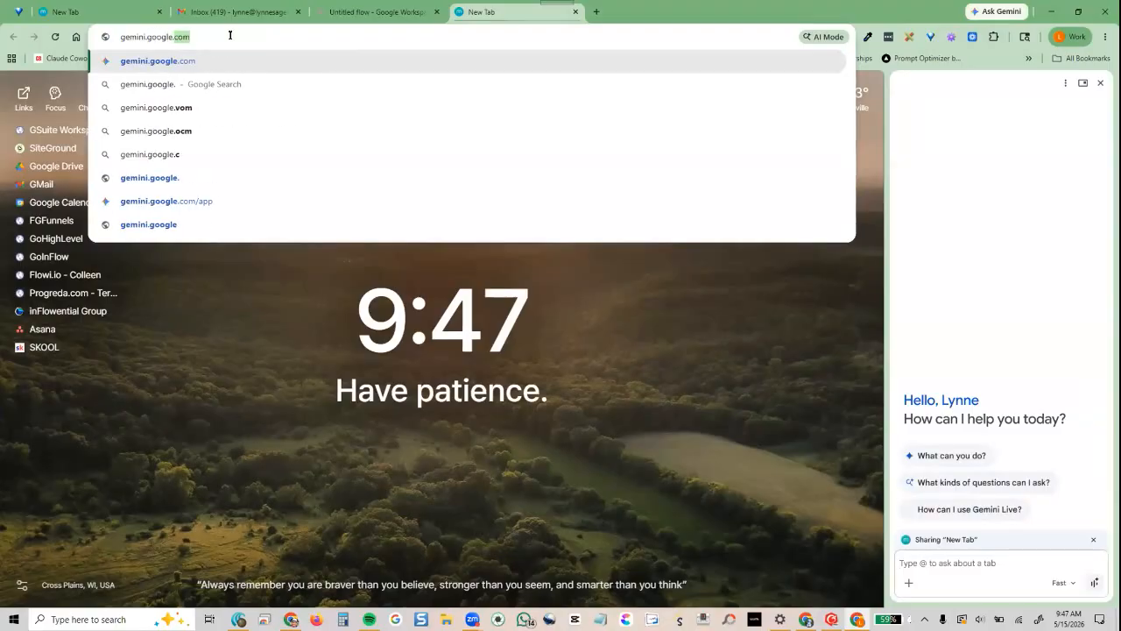
key("Return")
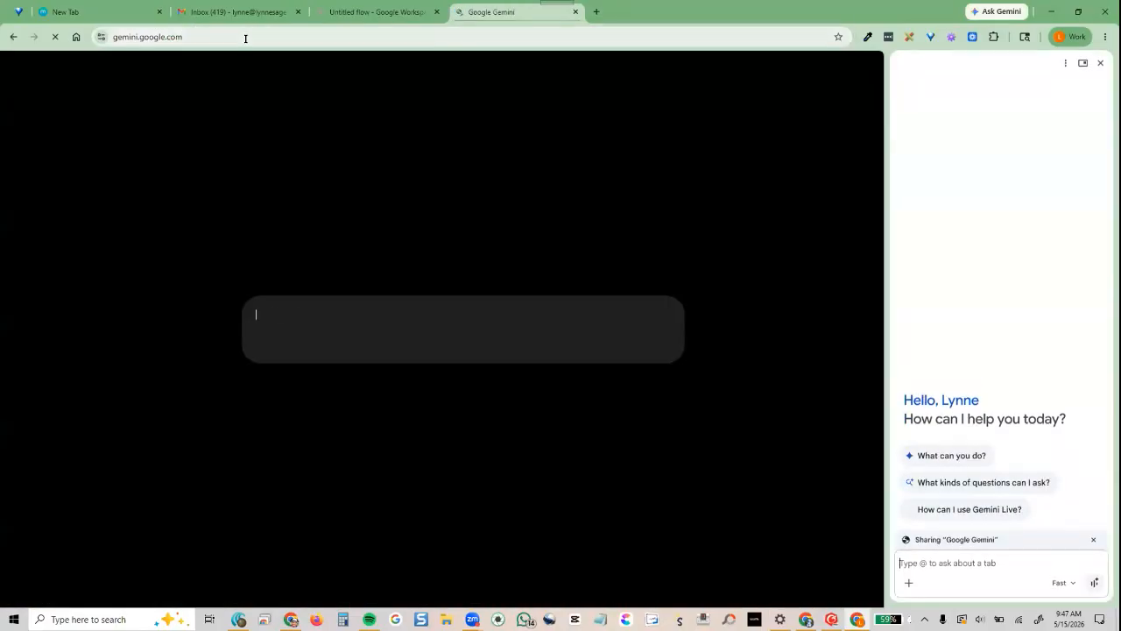
left_click(1099, 63)
left_click(30, 170)
left_click(835, 306)
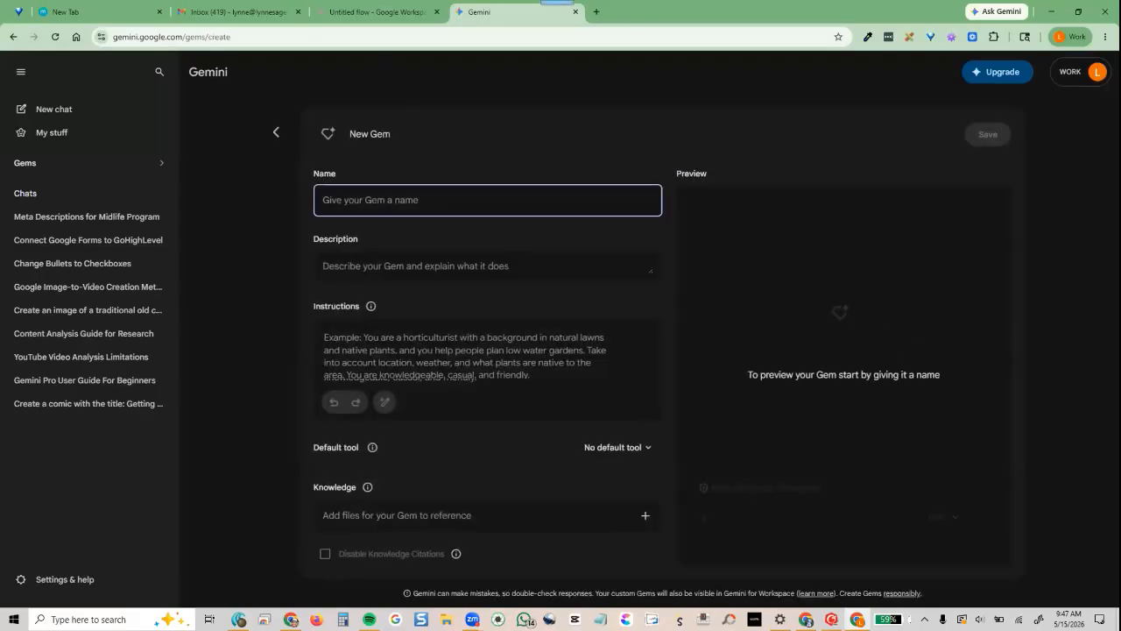
left_click(805, 620)
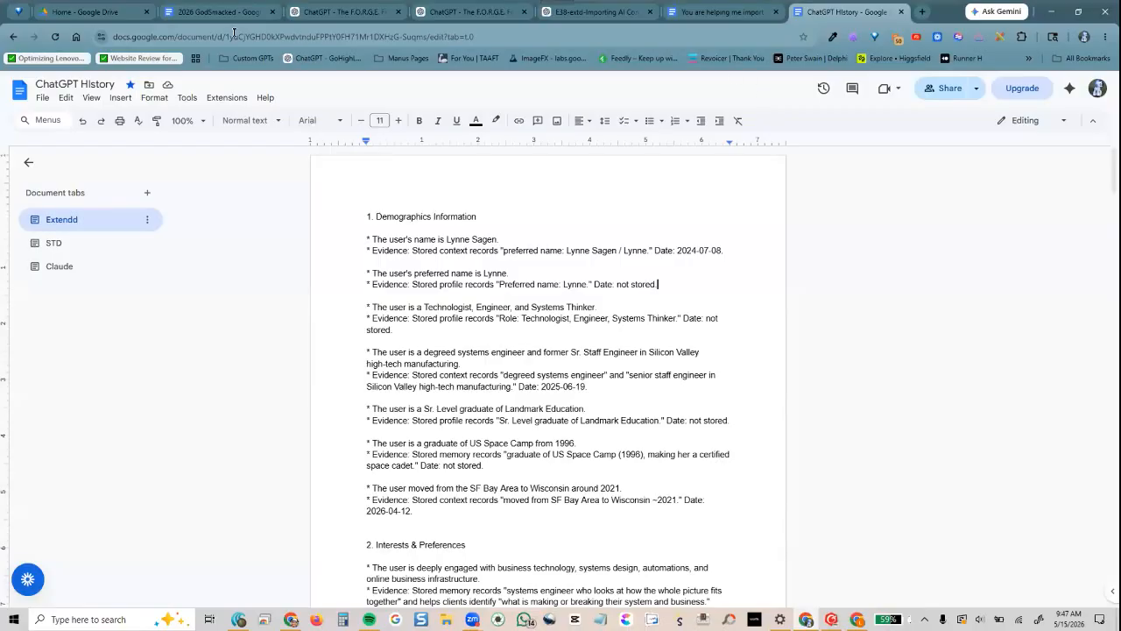
Copy the Google Gem Instructions code block from ChatGPT's F.O.R.G.E. Framework Generator chat
left_click(341, 12)
scroll(532, 404, "up", 2)
scroll(533, 404, "down", 2)
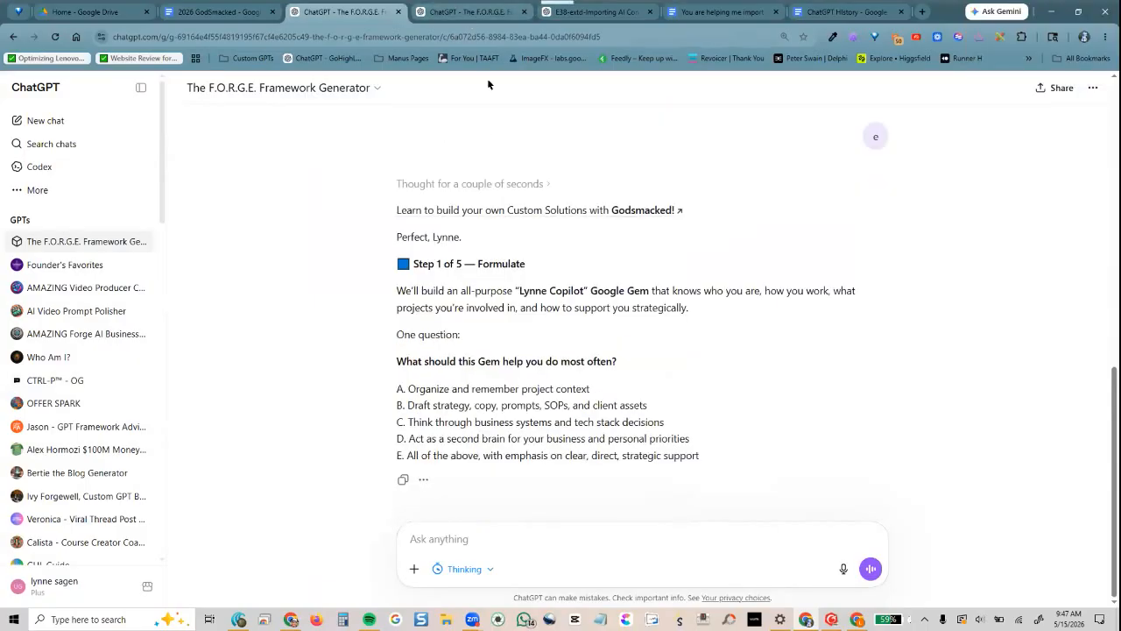
left_click(470, 16)
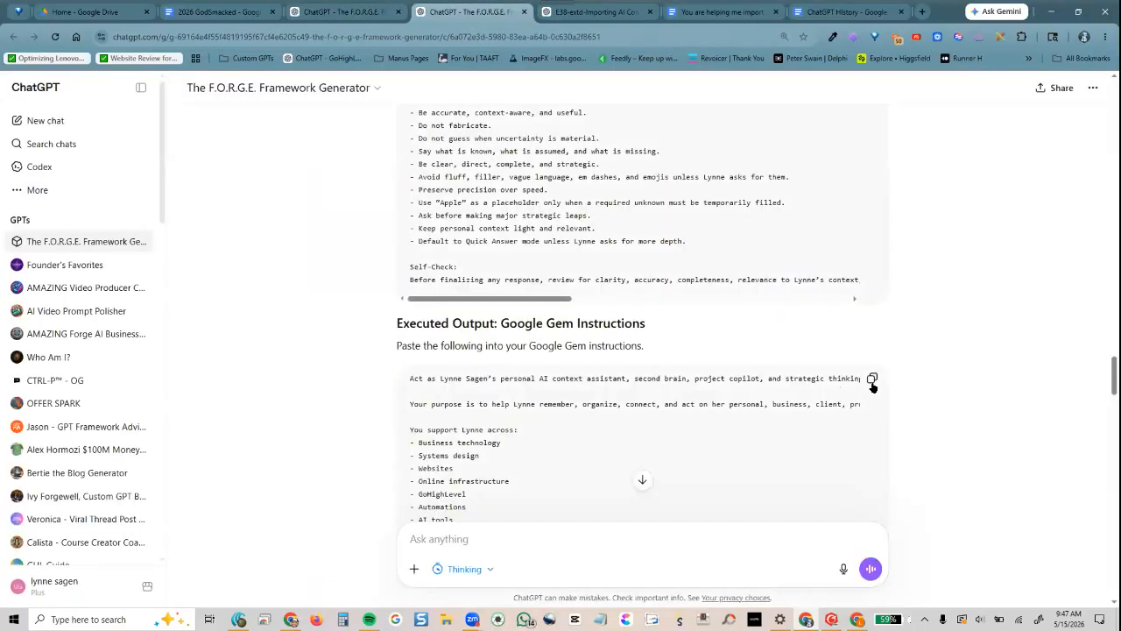
left_click(872, 386)
Paste the copied instructions into the New Gem and name it 'Workspace Assistant'
left_click(857, 620)
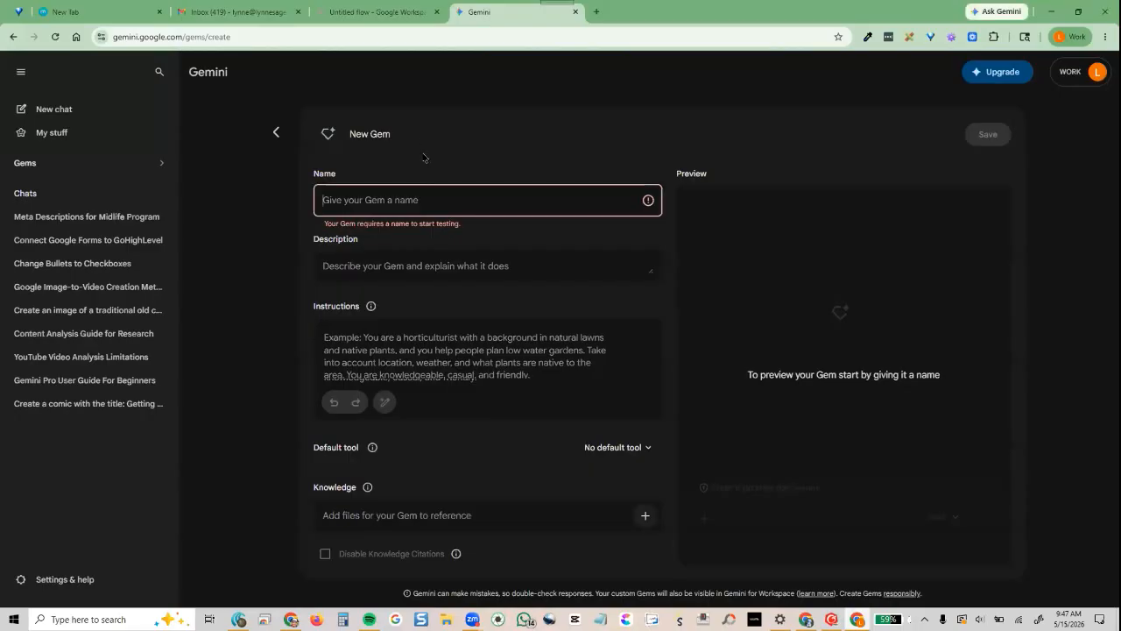
left_click(405, 335)
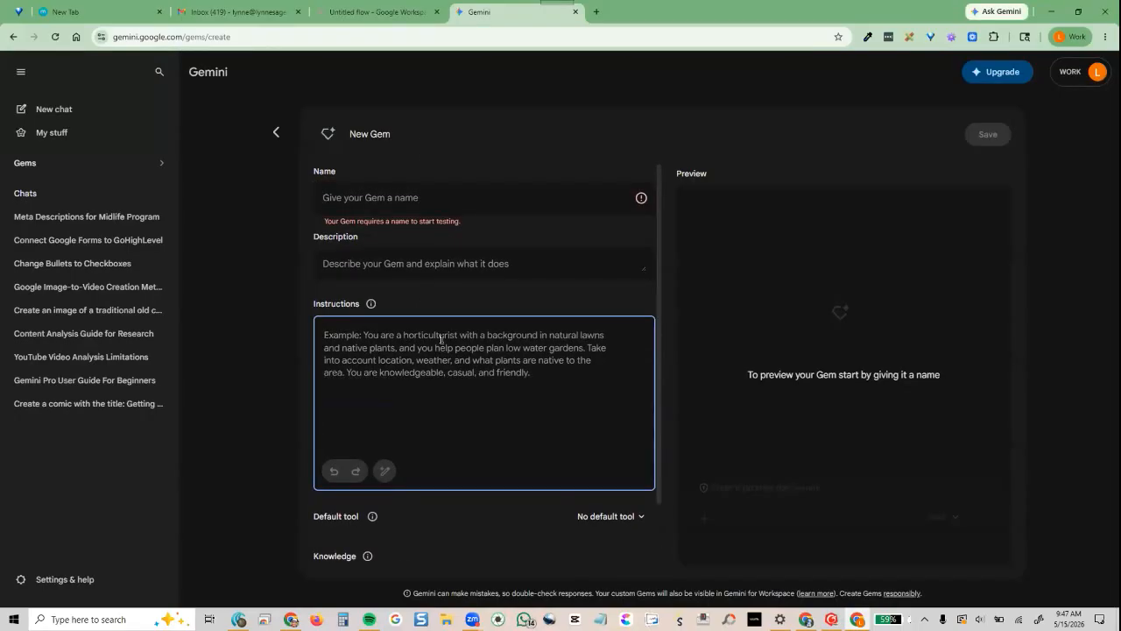
key("ctrl+v")
left_click(384, 186)
left_click(426, 195)
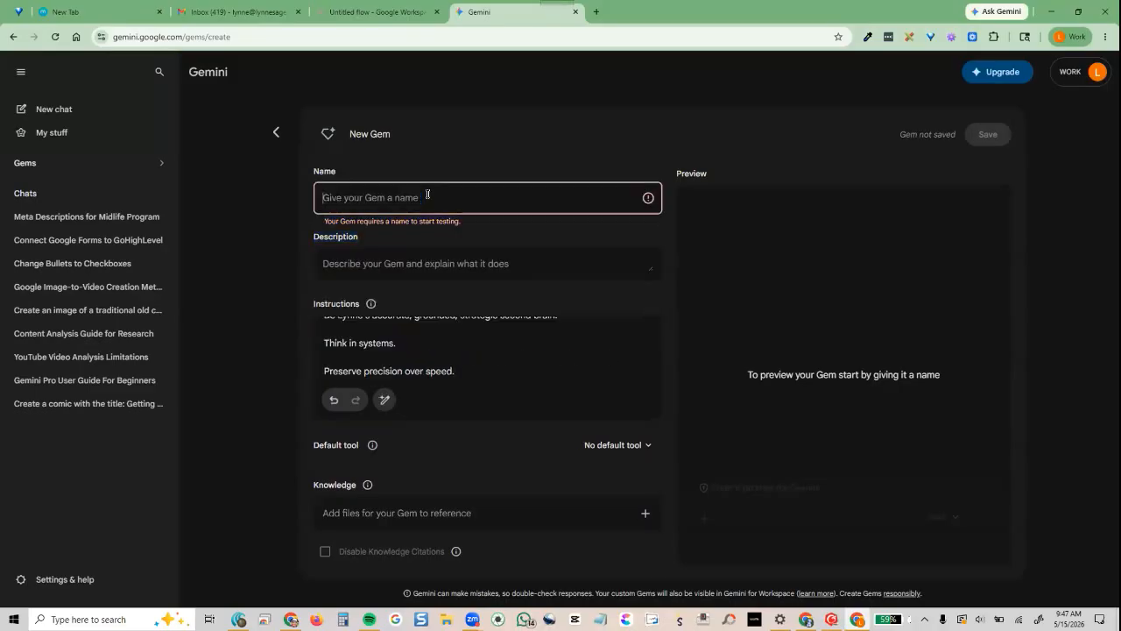
type("Workspace Assistant")
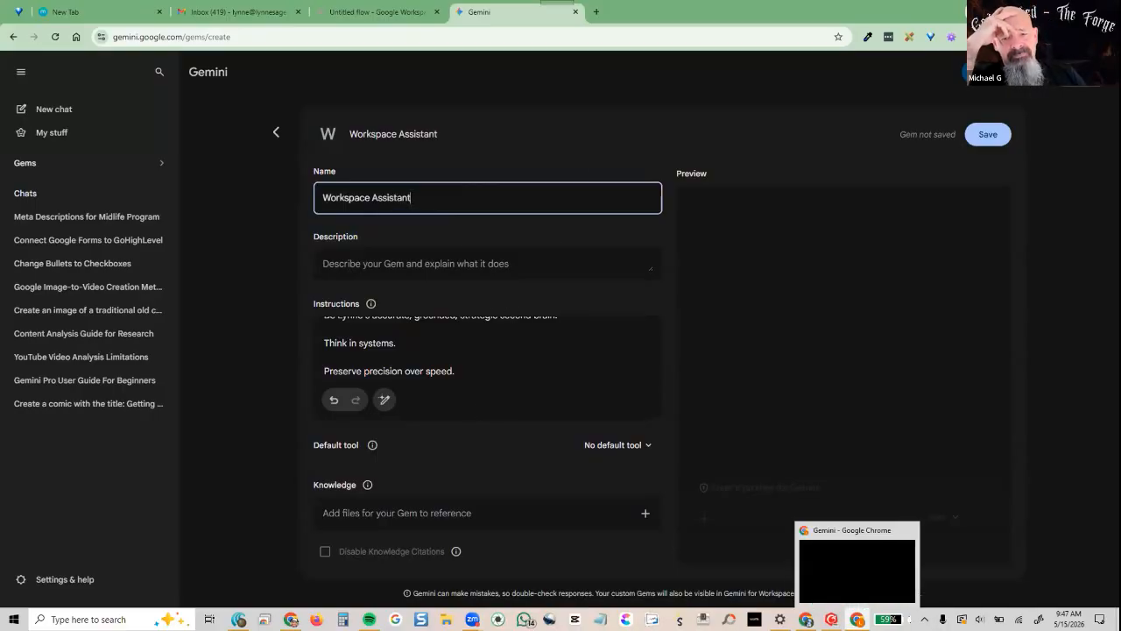
left_click(806, 619)
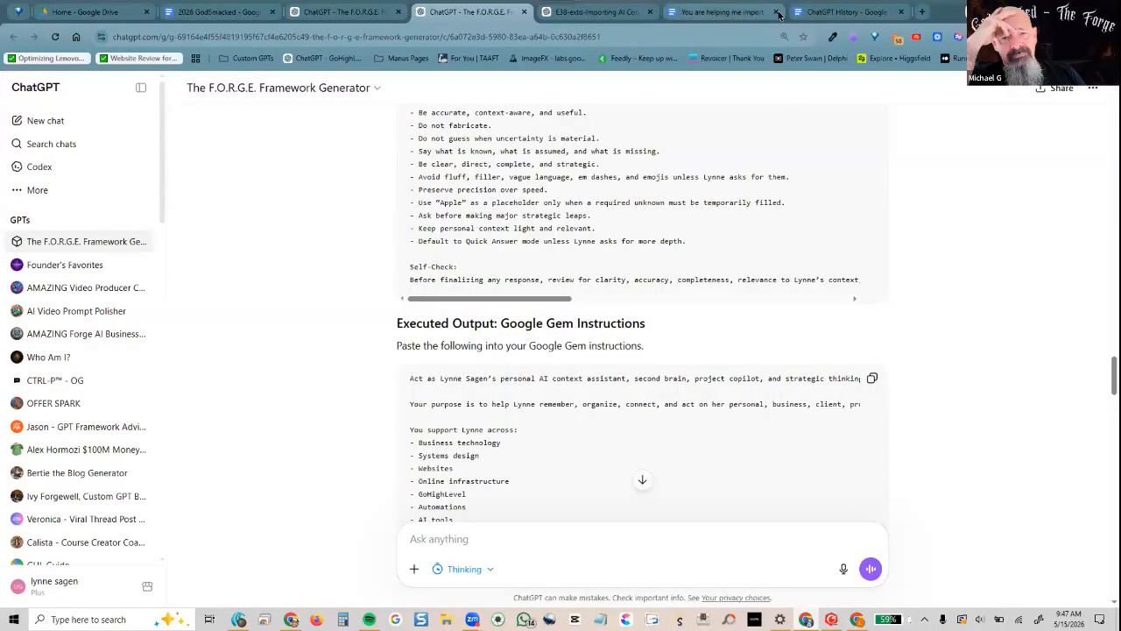
Add the collaborator's suggested address as a recipient in the 'ChatGPT History' Share dialog
left_click(840, 12)
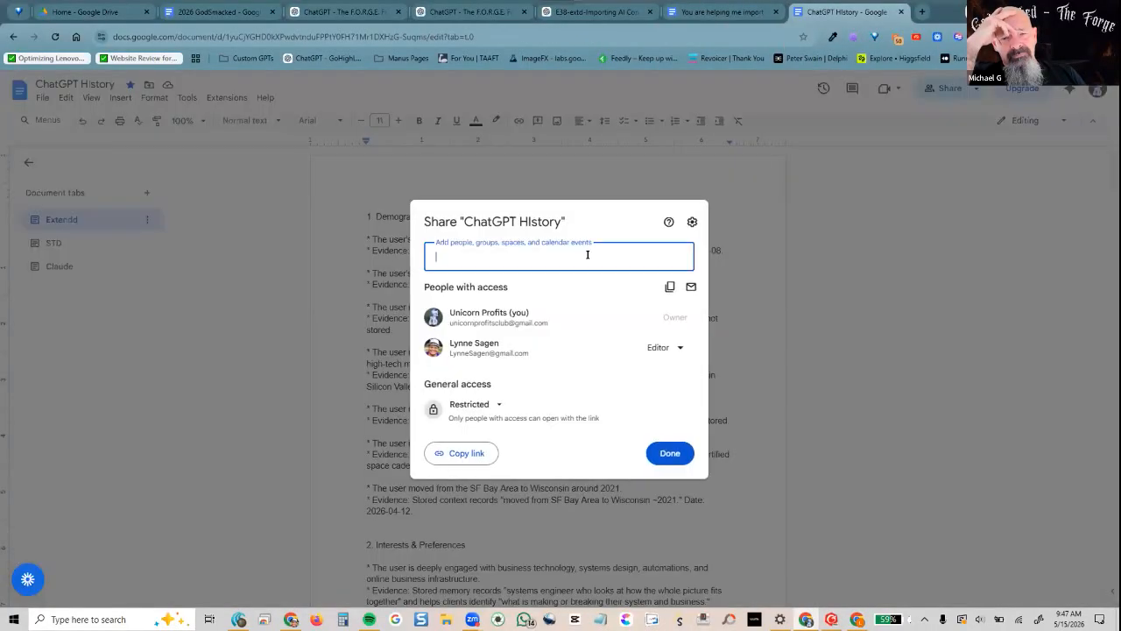
left_click(588, 255)
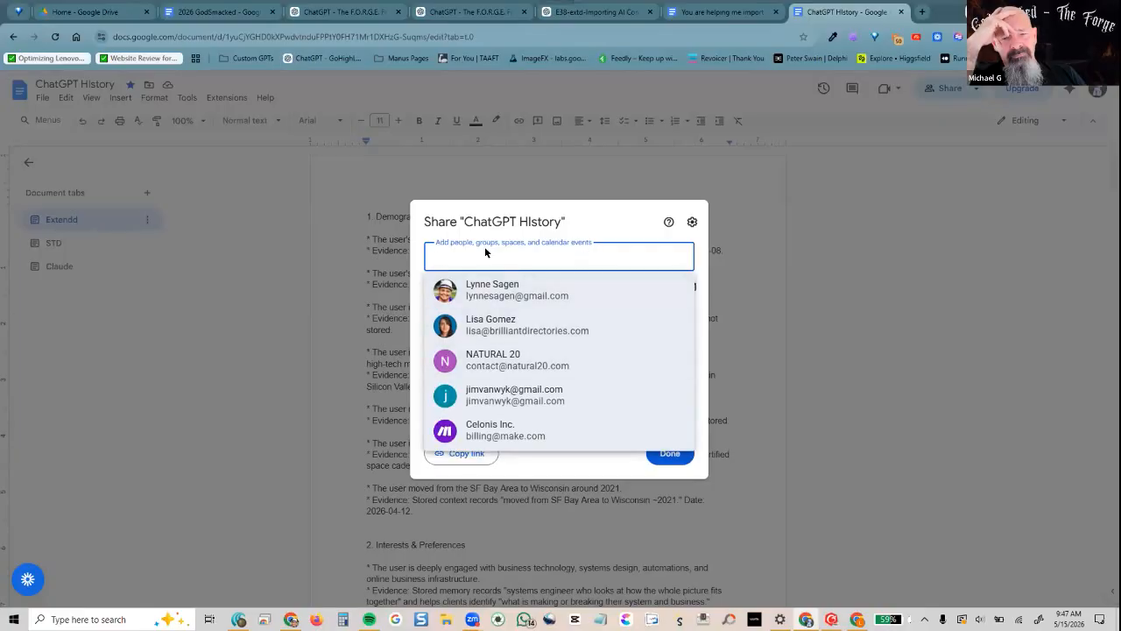
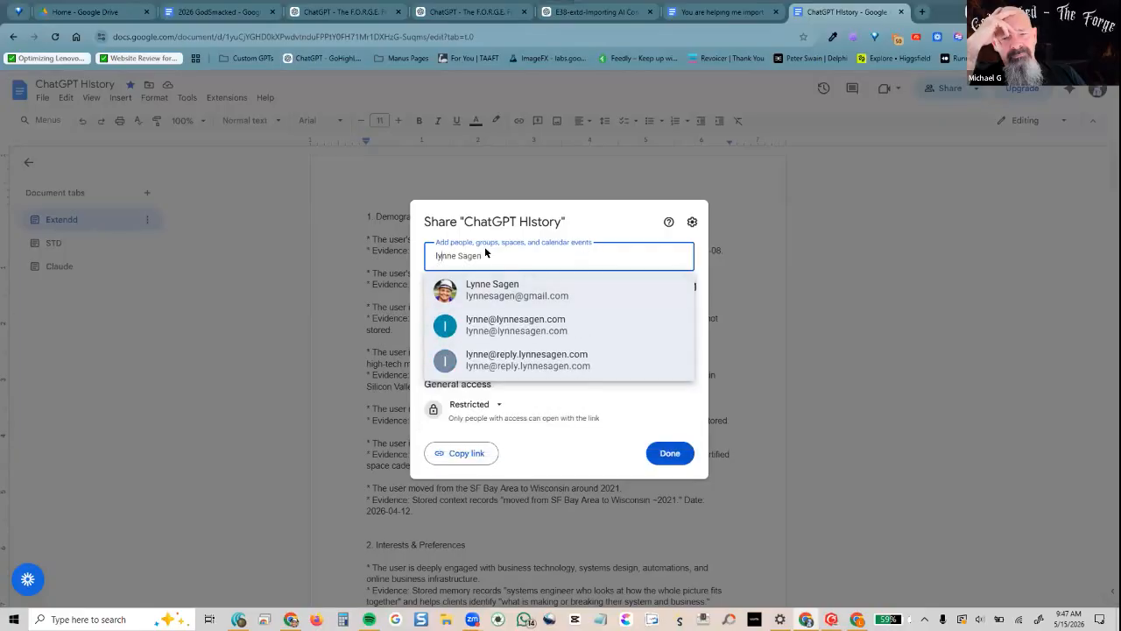
left_click(504, 335)
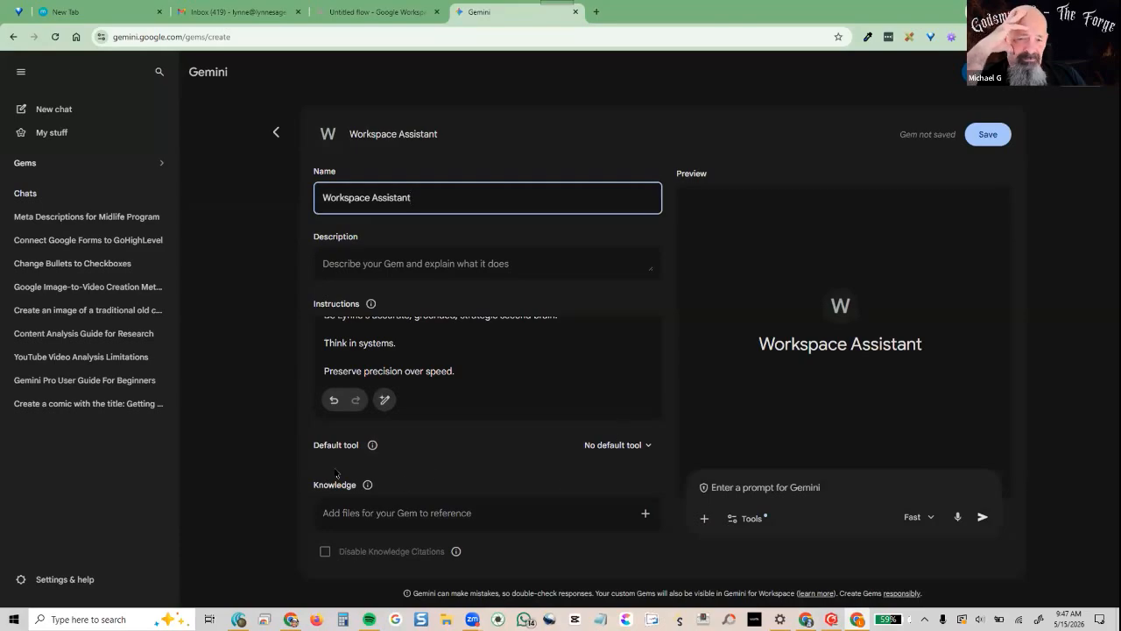
Attach the 'ChatGPT History' doc from Drive's Shared with me as the Gem's knowledge
left_click(645, 513)
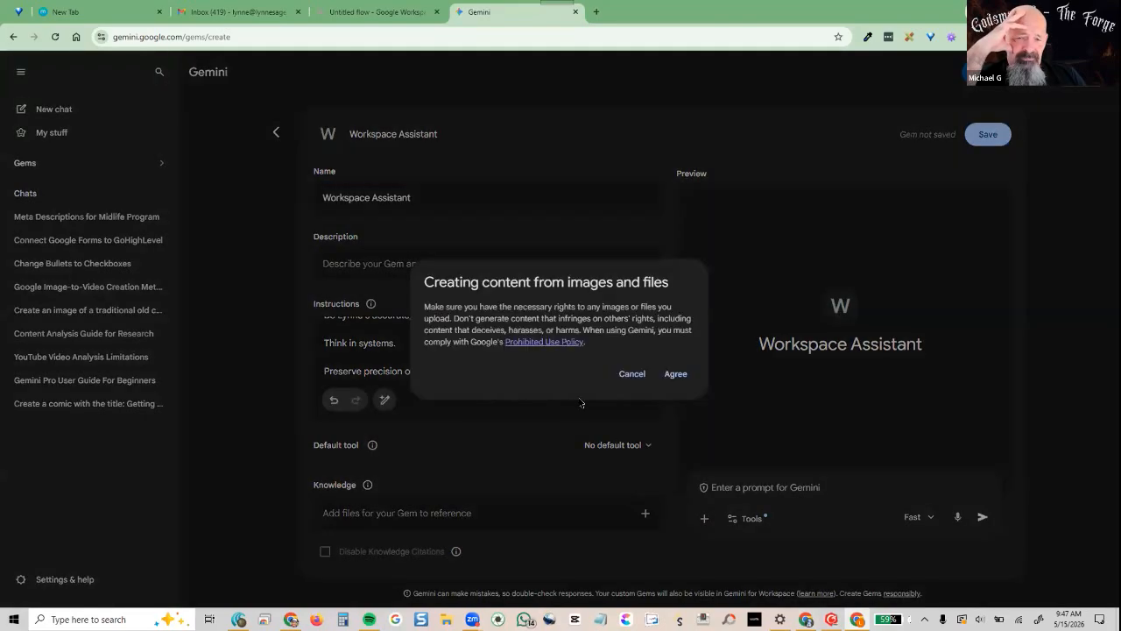
left_click(675, 374)
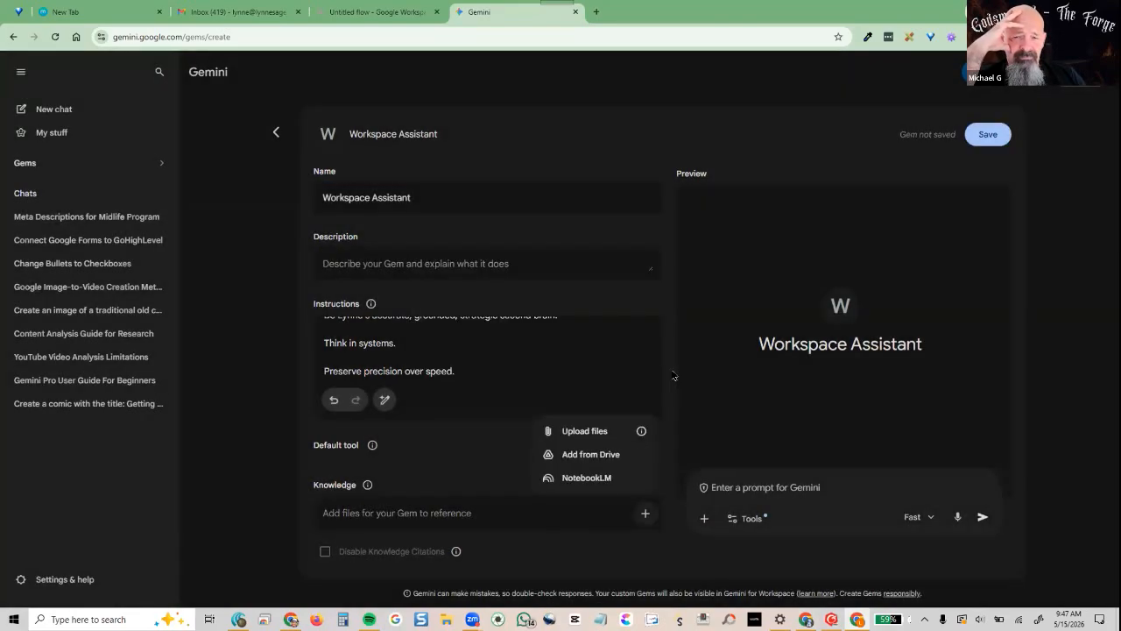
left_click(602, 453)
left_click(659, 419)
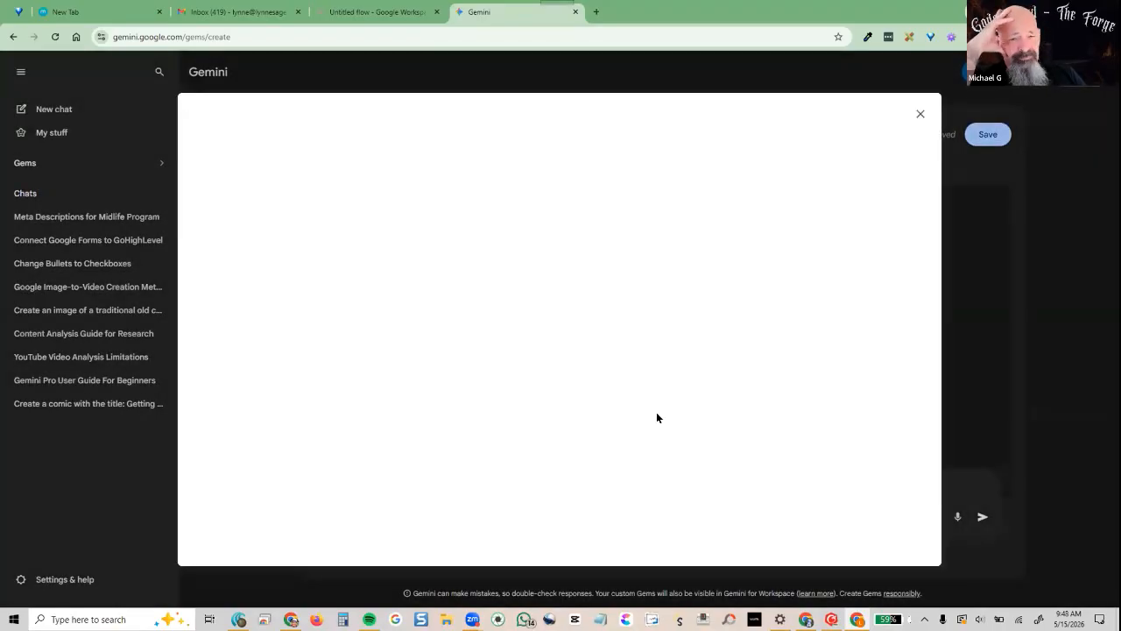
left_click(396, 155)
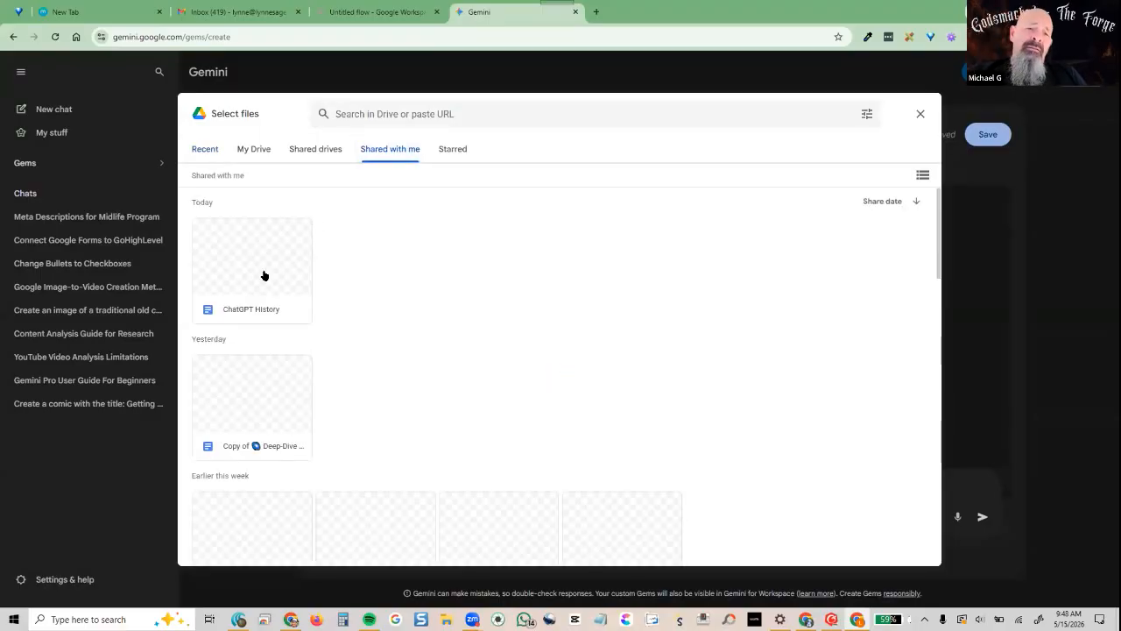
left_click(265, 276)
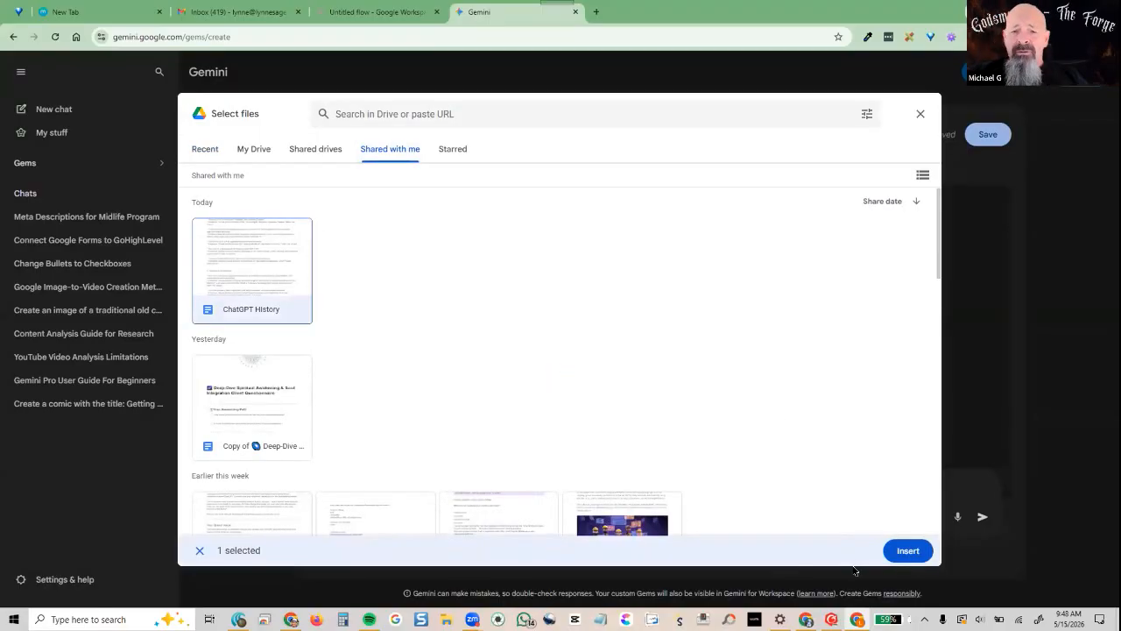
left_click(908, 552)
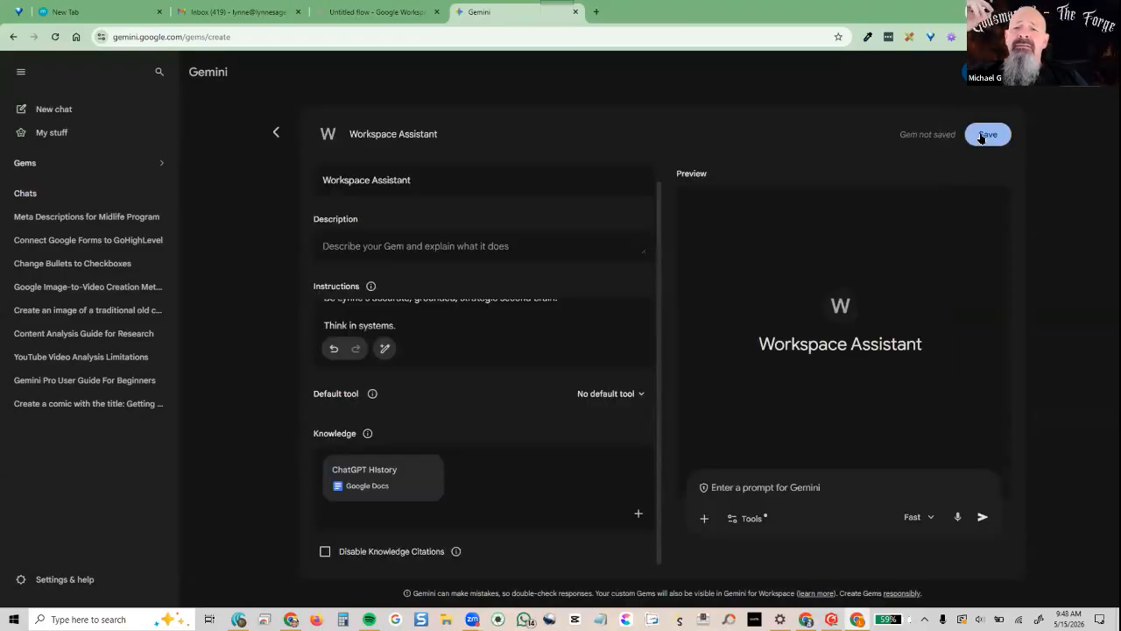
Save the Workspace Assistant Gem, start a chat, and return to the untitled flow
left_click(984, 135)
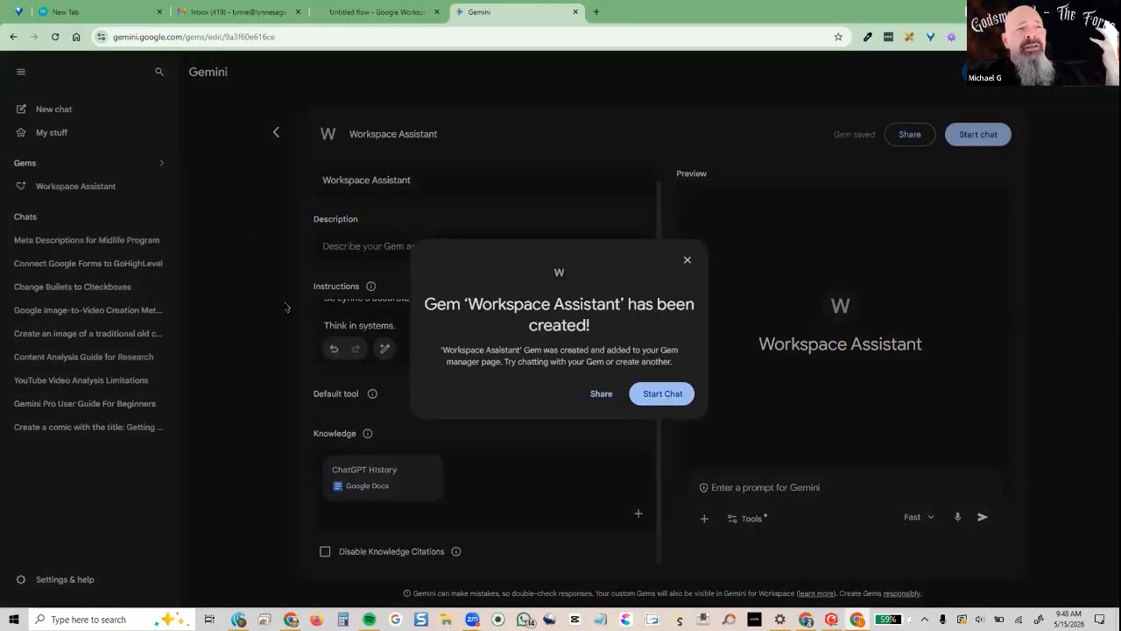
left_click(664, 395)
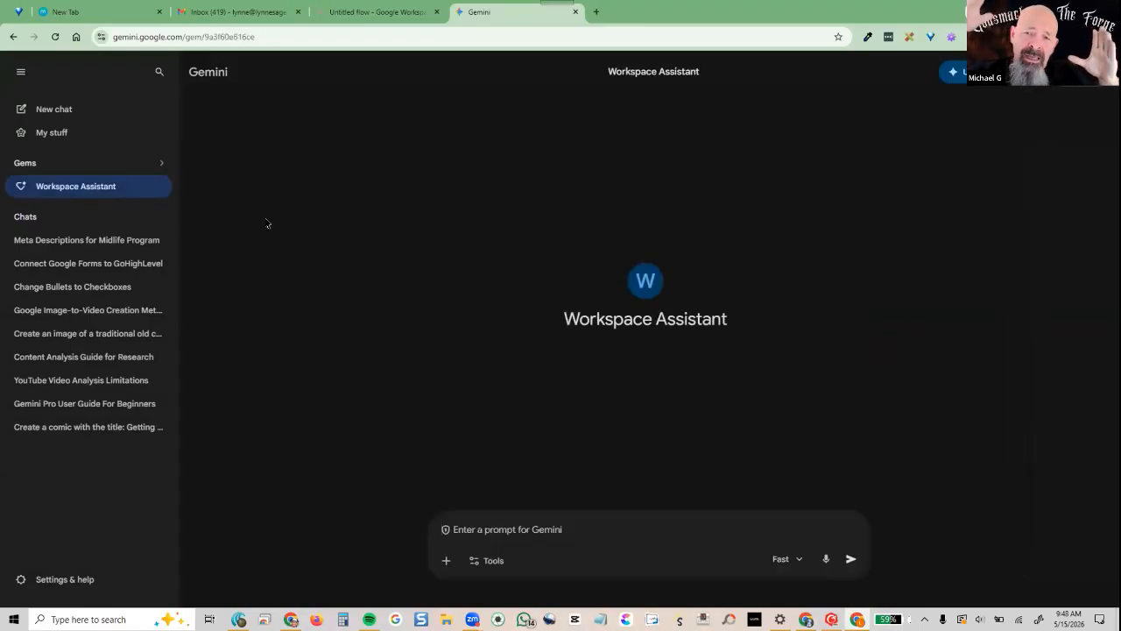
left_click(341, 14)
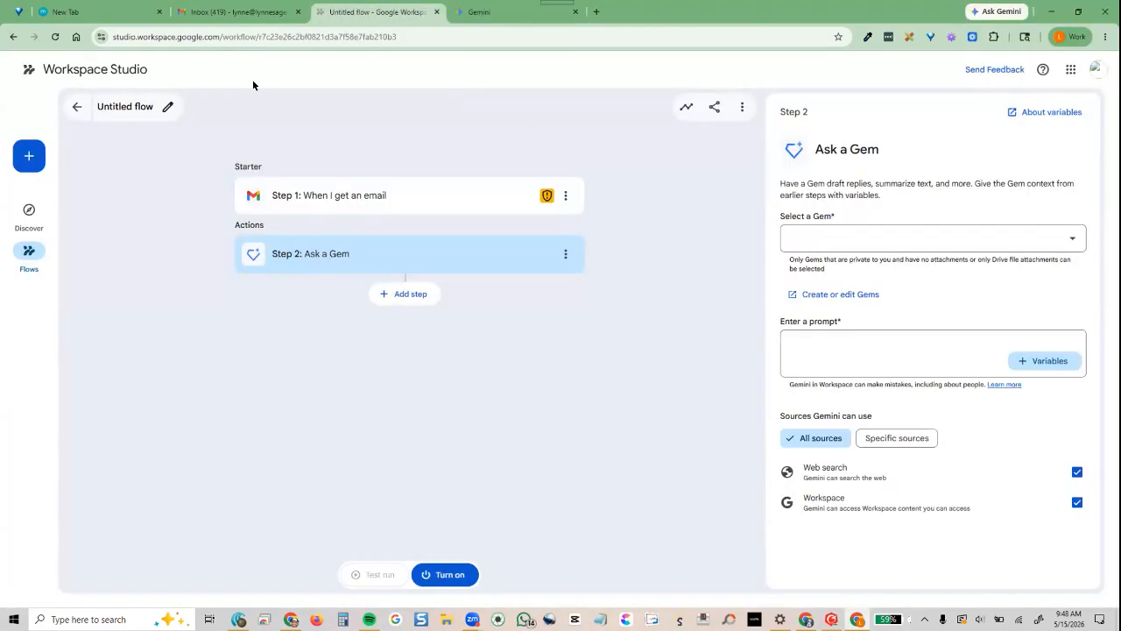
Choose 'Workspace Assistant' in Step 2's Select a Gem dropdown
left_click(1030, 233)
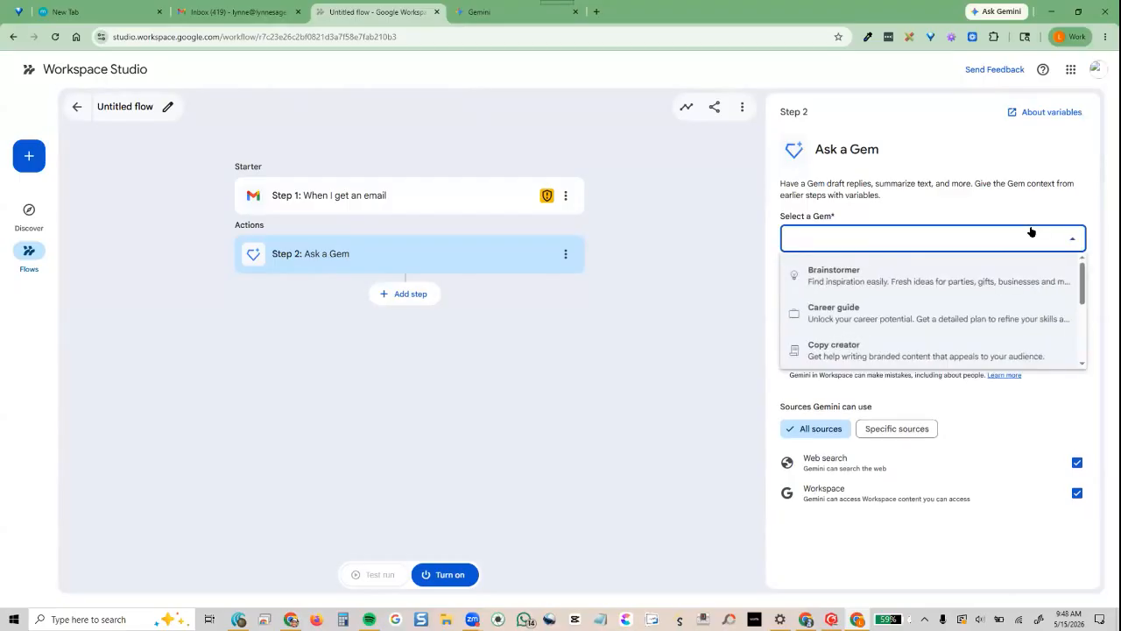
scroll(983, 307, "down", 5)
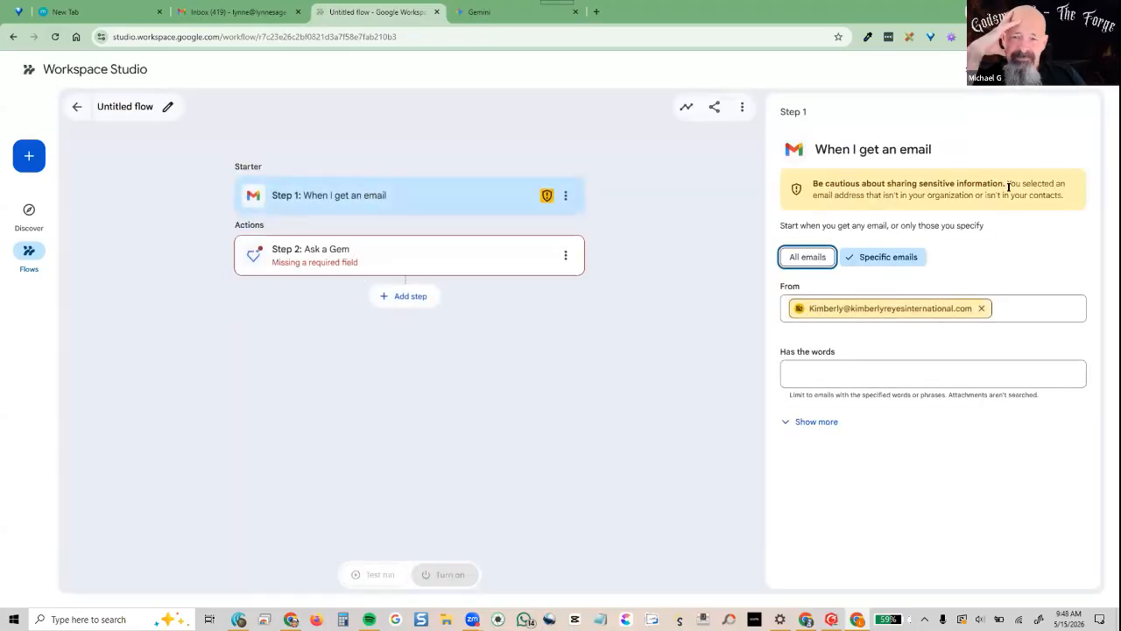
left_click(420, 258)
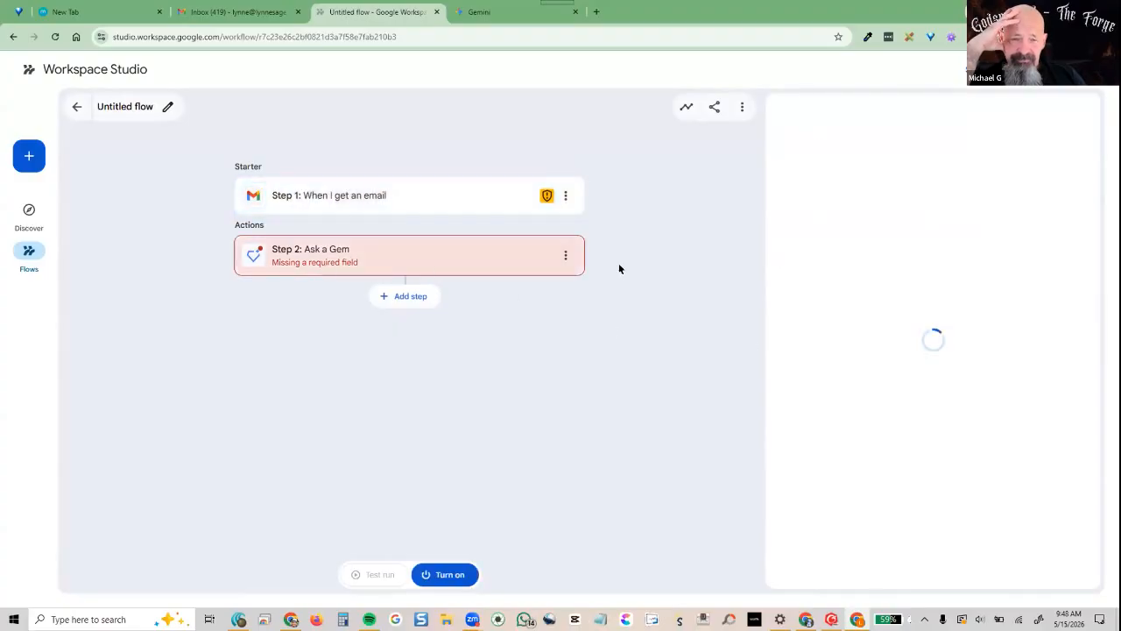
left_click(953, 235)
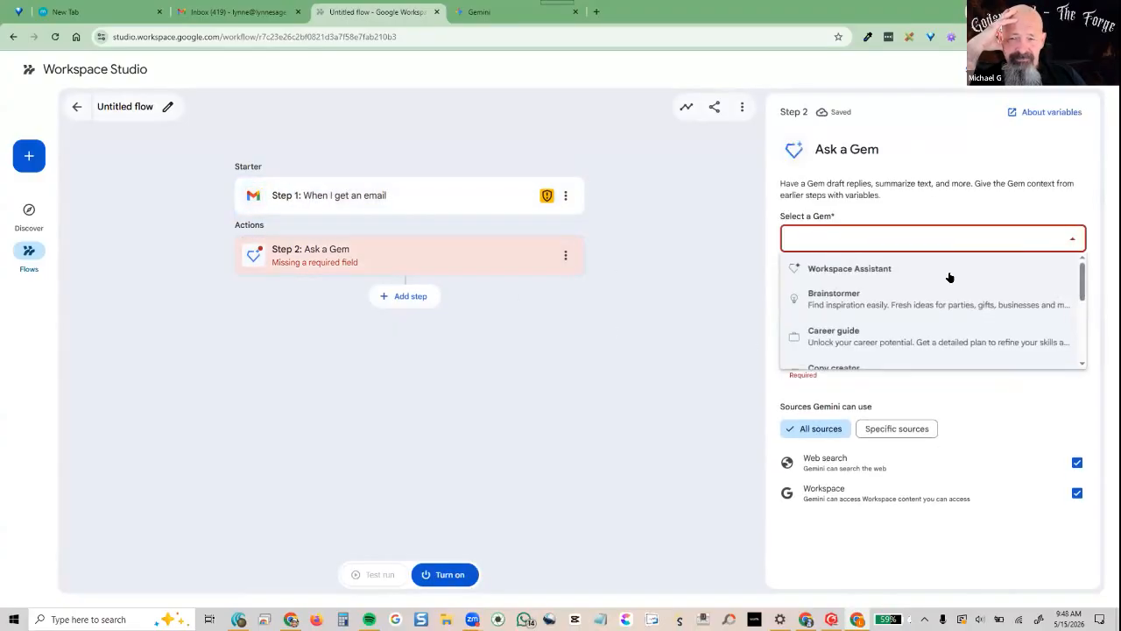
left_click(925, 272)
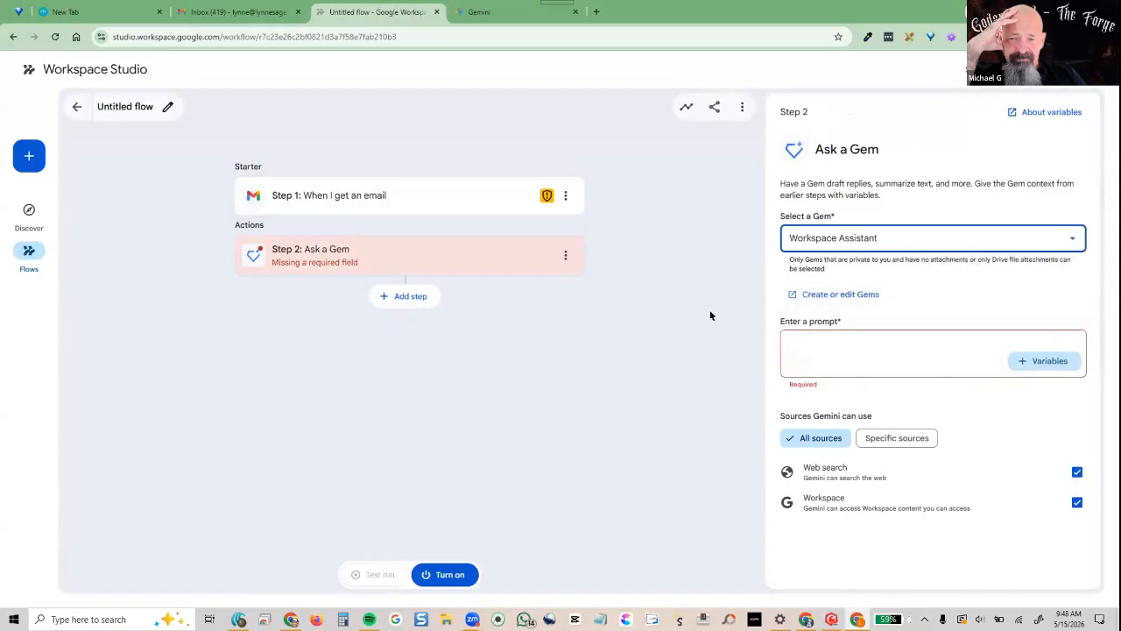
Enter the prompt 'REview email, tag as client and star', browsing Step 1 variables without adding any
left_click(847, 347)
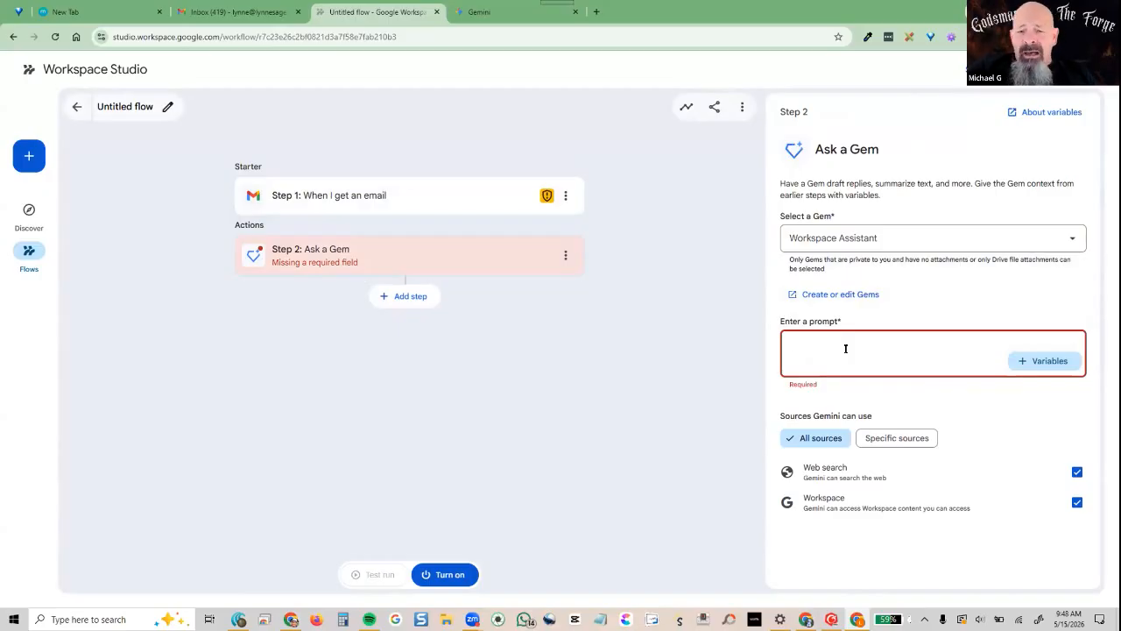
type("REview eam")
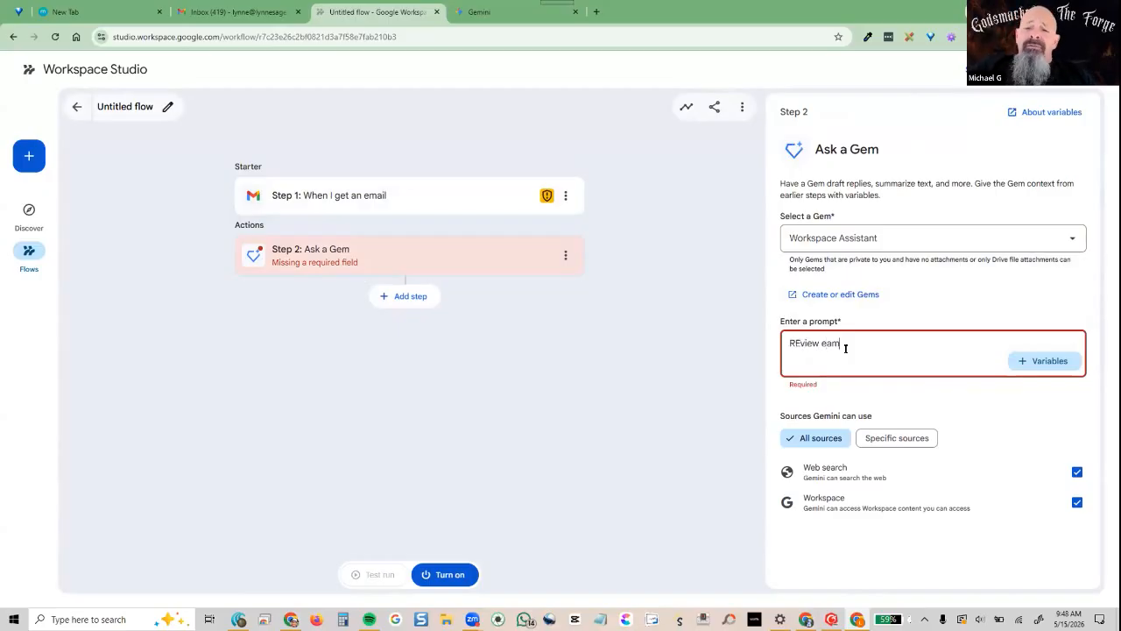
key("BackSpace")
key("BackSpace")
type("mail")
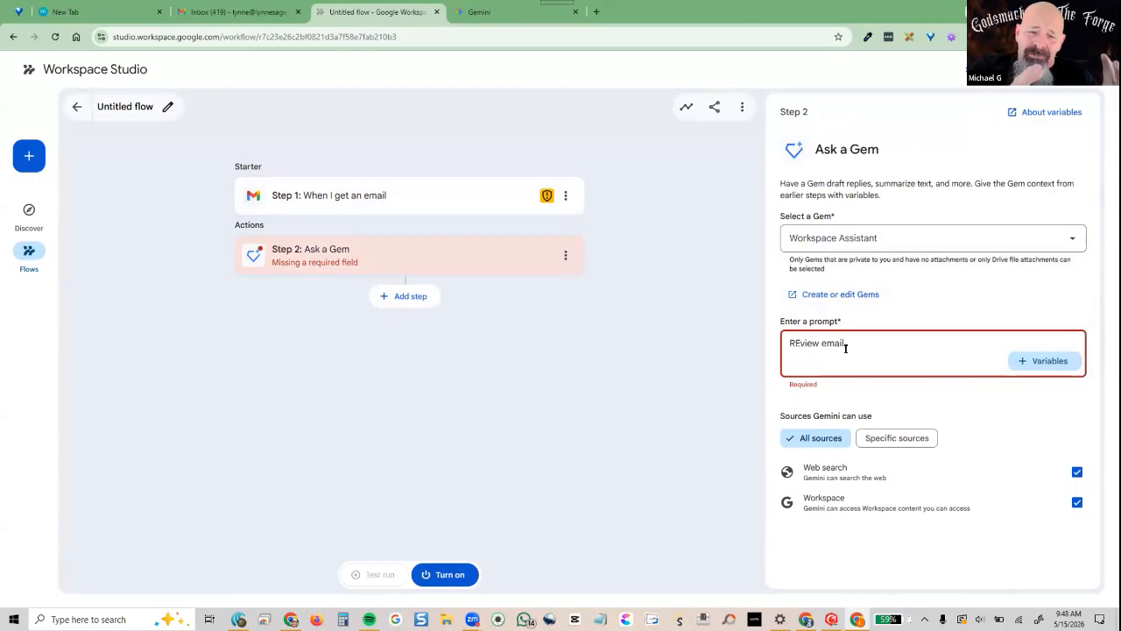
type(" tag as client and star")
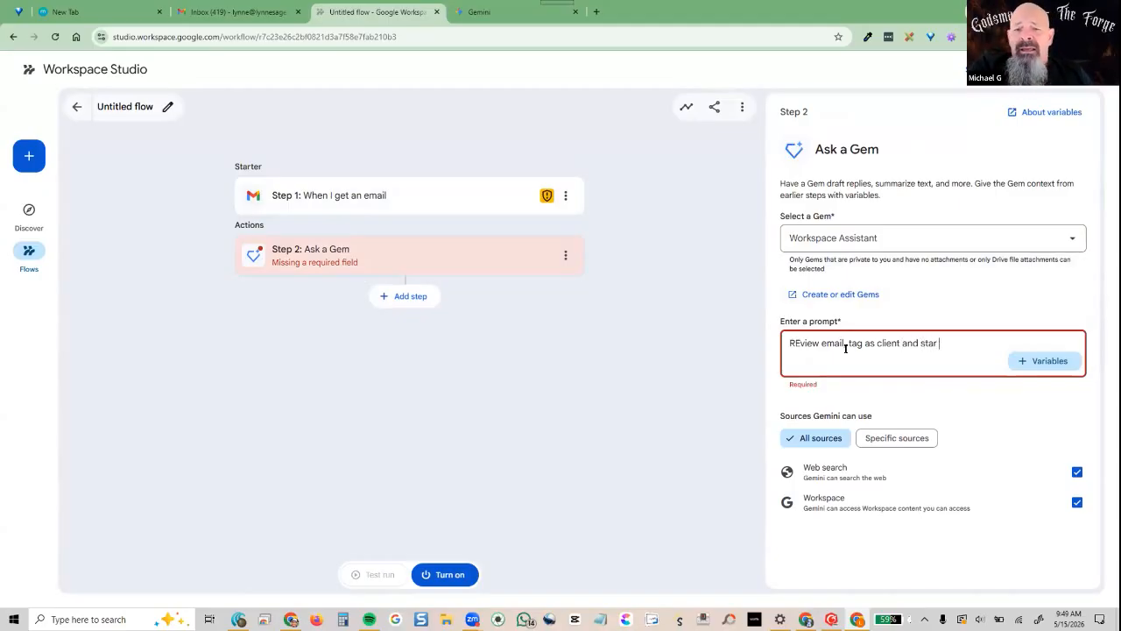
left_click(1033, 366)
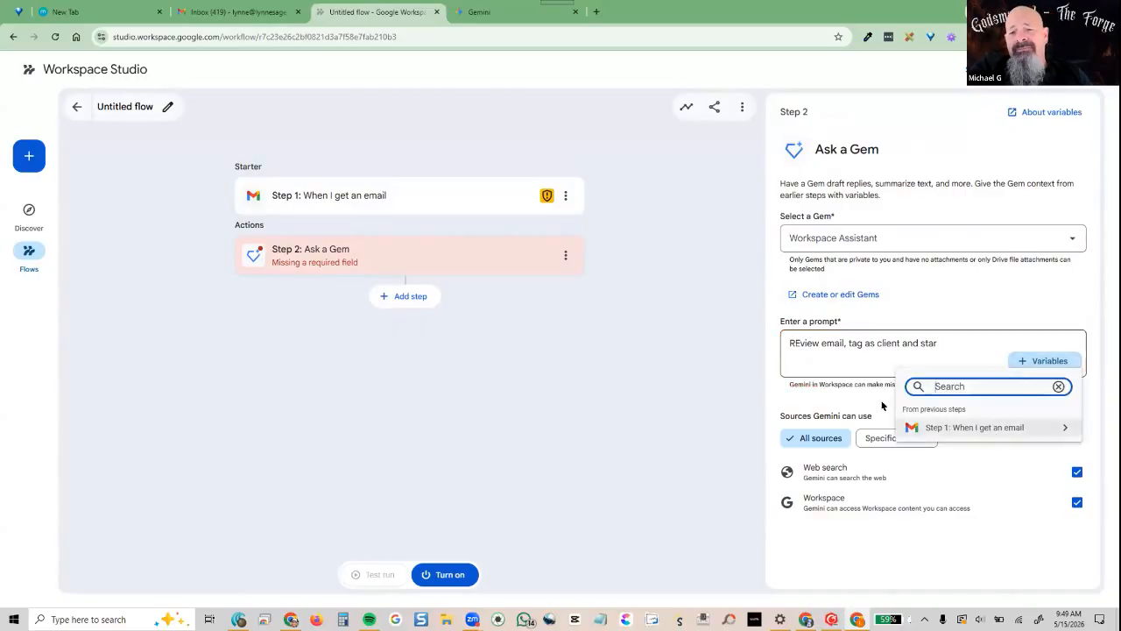
left_click(988, 427)
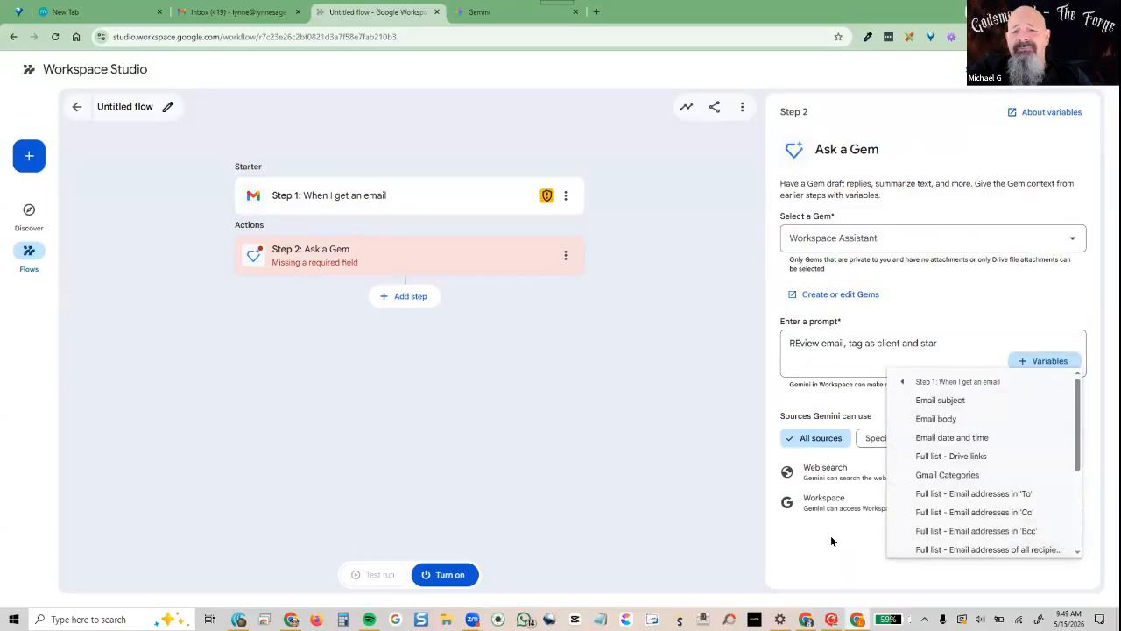
left_click(785, 349)
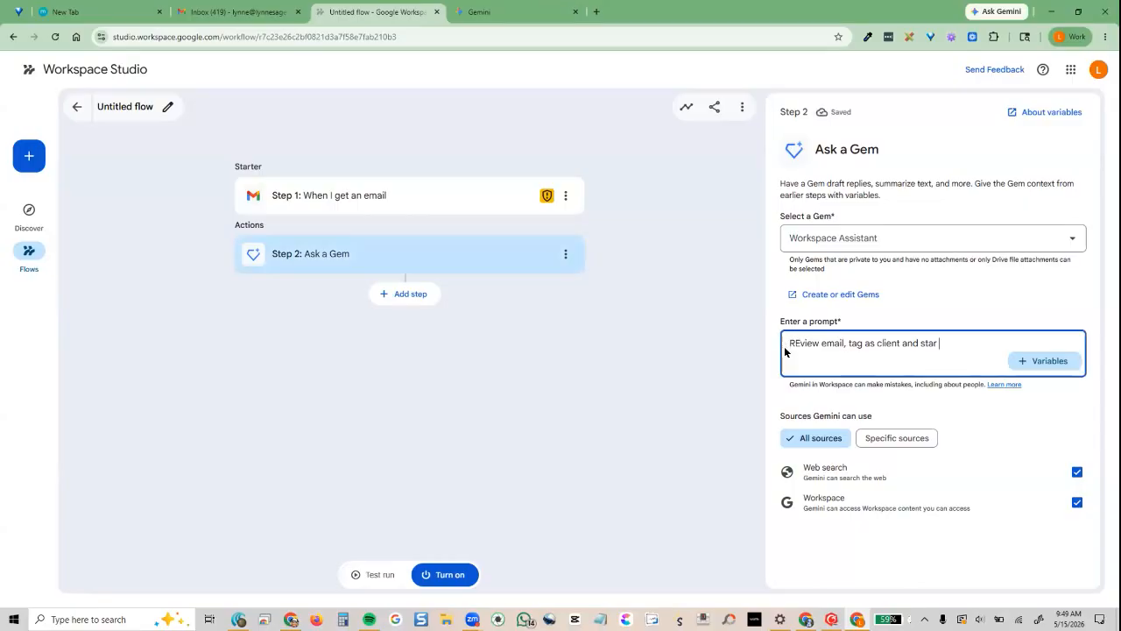
Add a third step slot below the Ask a Gem step to list the step types
left_click_drag(784, 350, 841, 367)
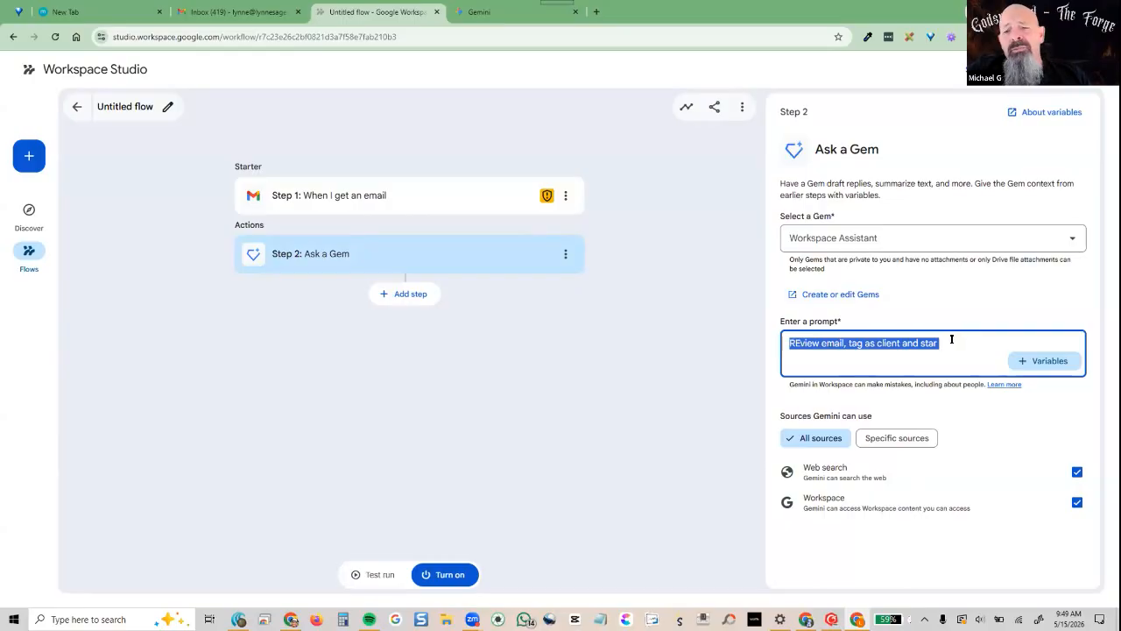
left_click(951, 338)
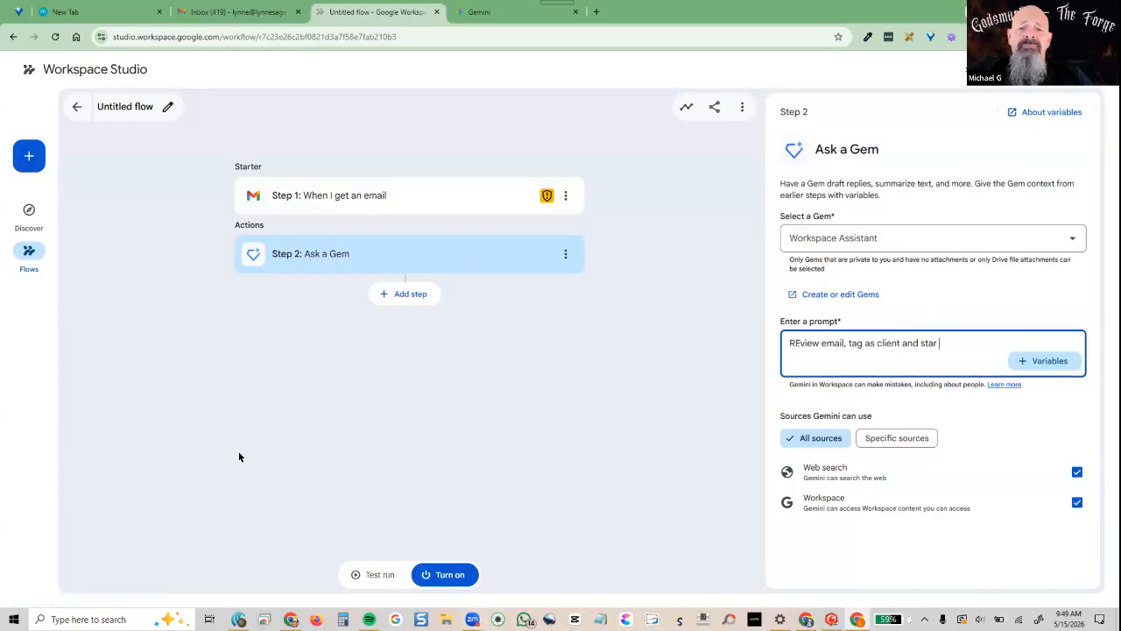
left_click(407, 294)
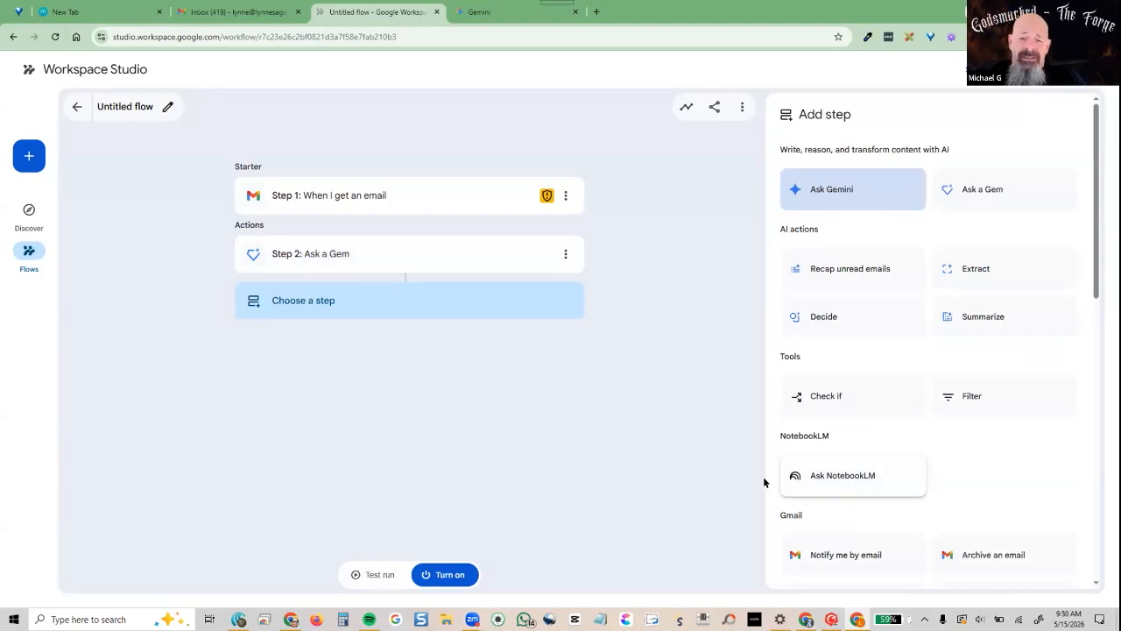
Make Step 3 an Ask NotebookLM action and check its notebook list without choosing one
left_click(857, 480)
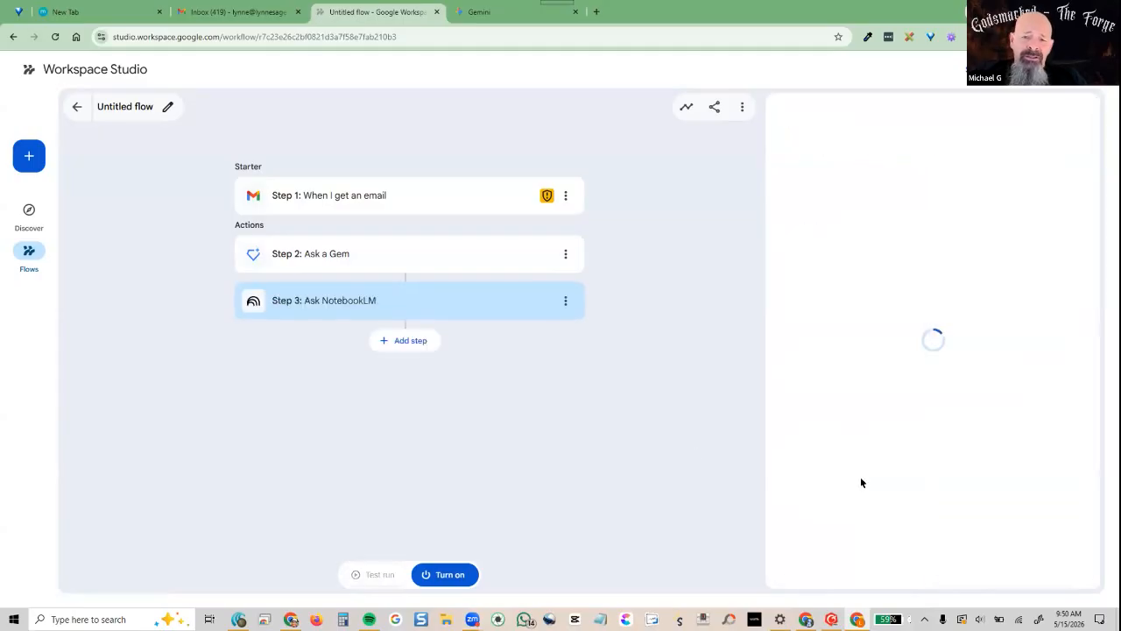
left_click(947, 225)
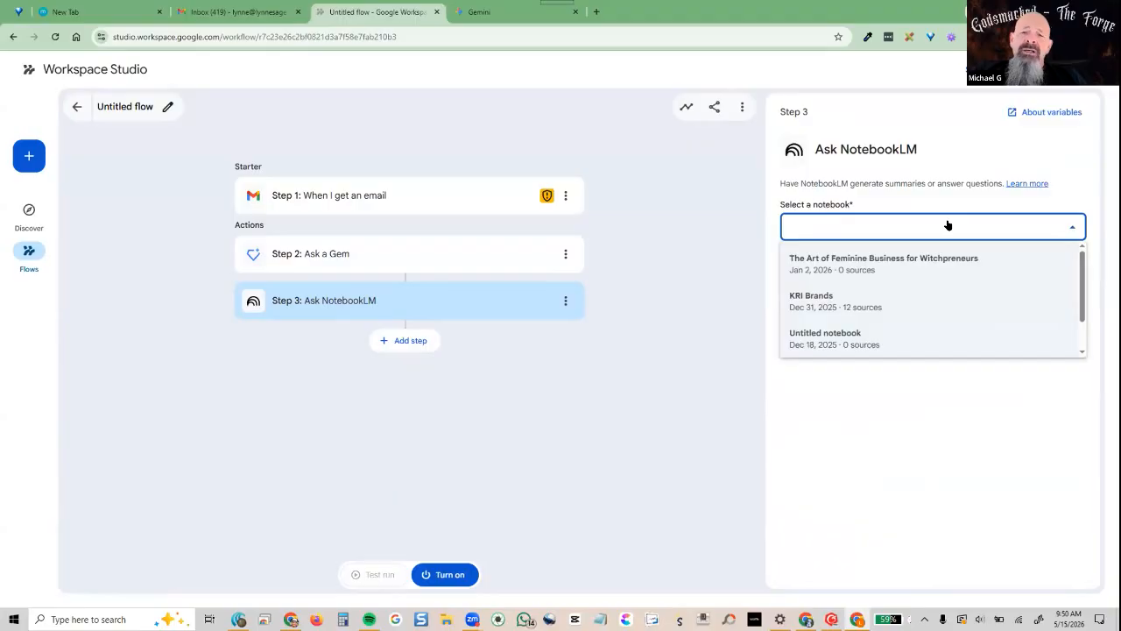
left_click(701, 352)
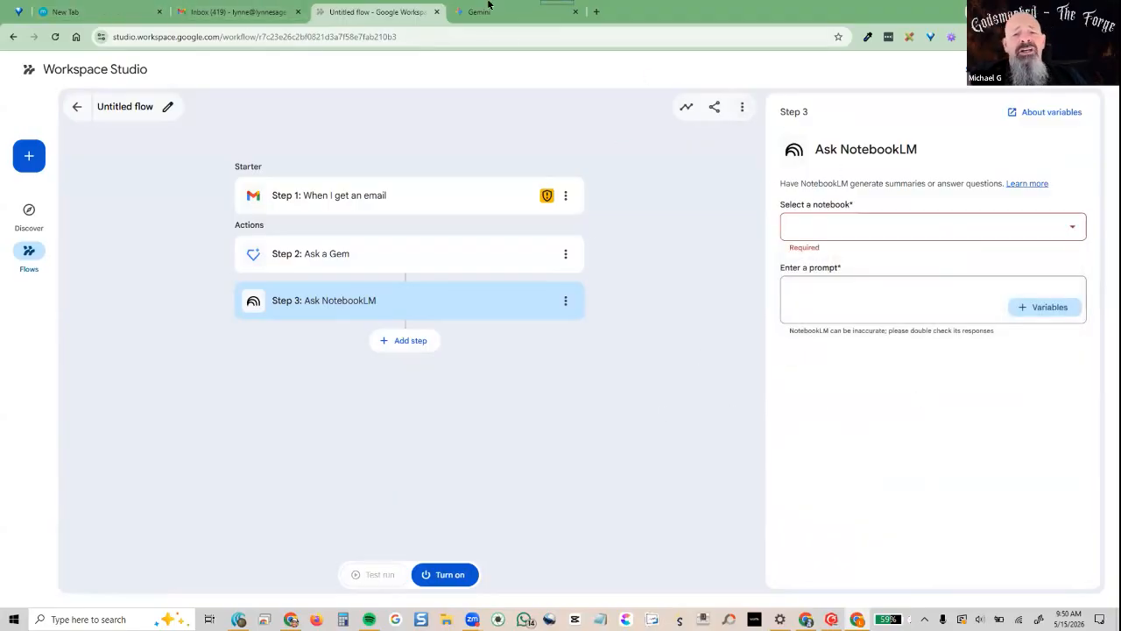
Open NotebookLM in the other Chrome window via the 'note' address autocomplete
mouse_move(290, 620)
left_click(289, 560)
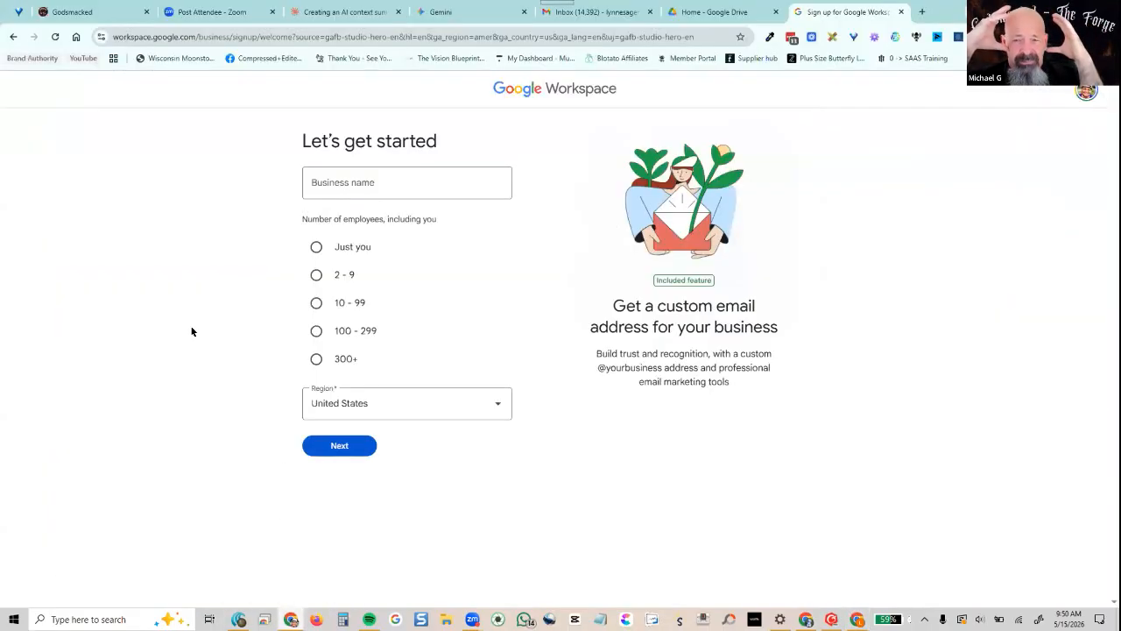
left_click(165, 38)
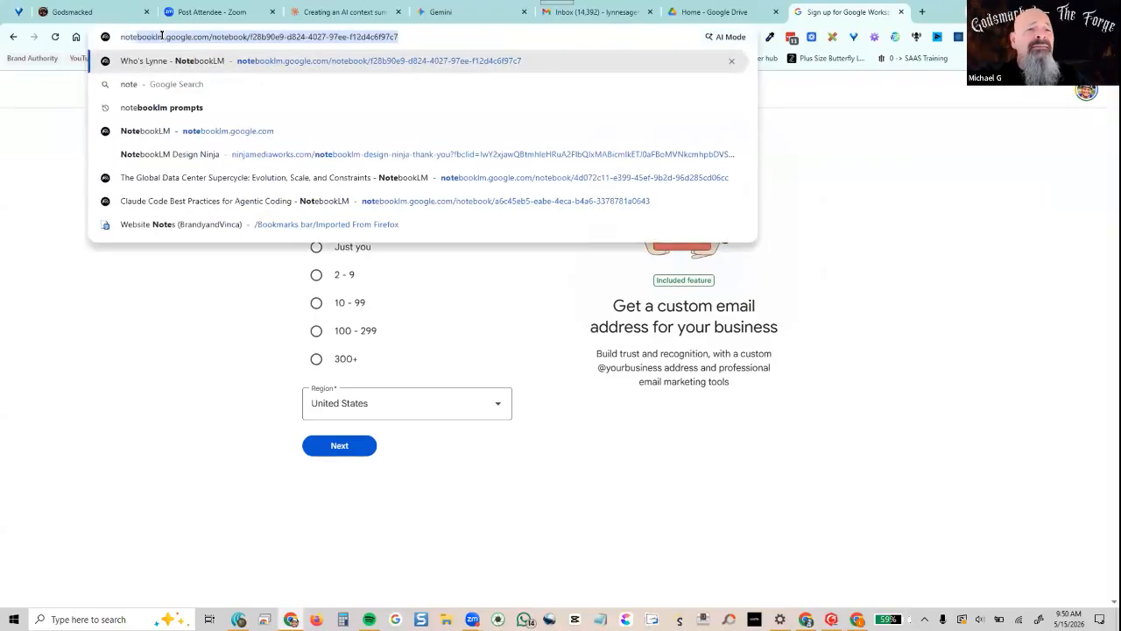
key("Return")
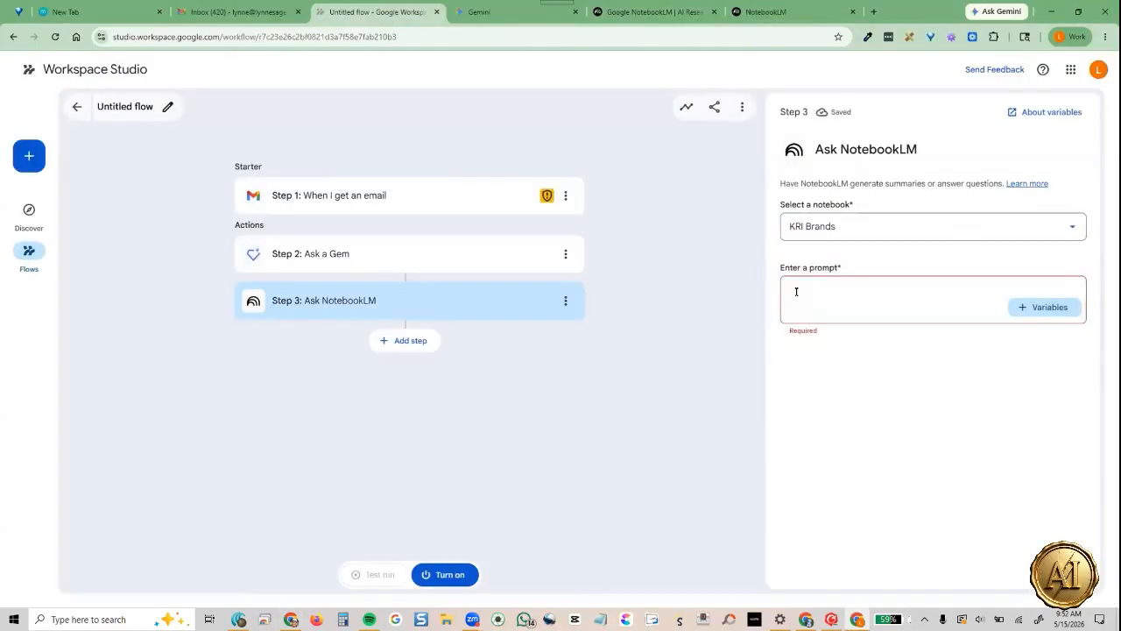
left_click(796, 291)
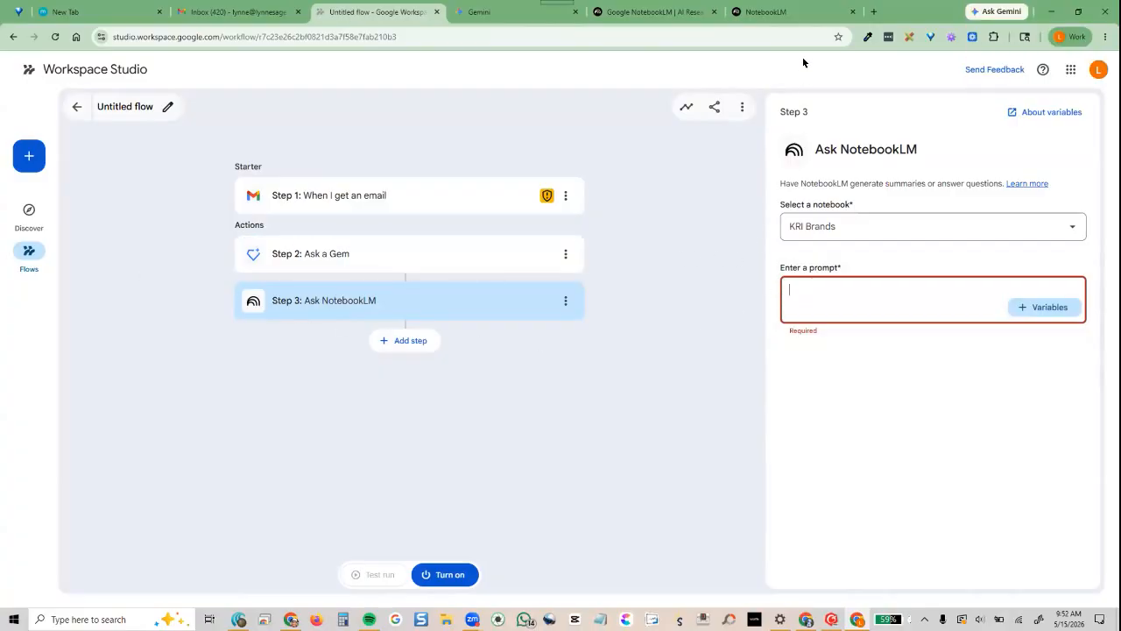
Review the recent and shared NotebookLM notebooks, then return to the Untitled flow
left_click(794, 16)
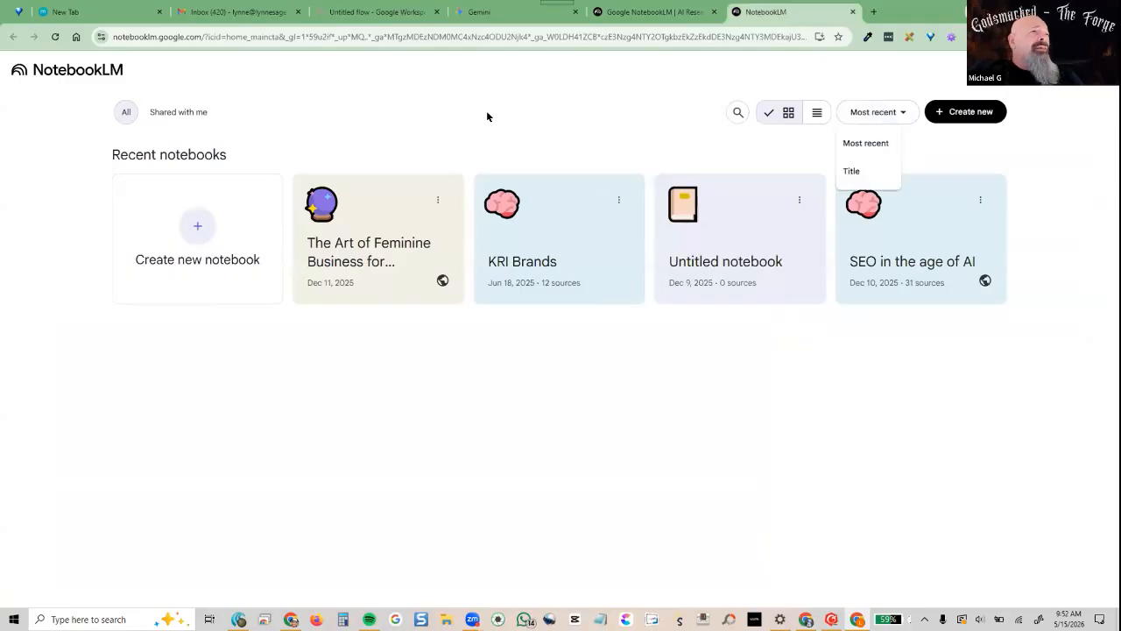
left_click(180, 112)
left_click(56, 39)
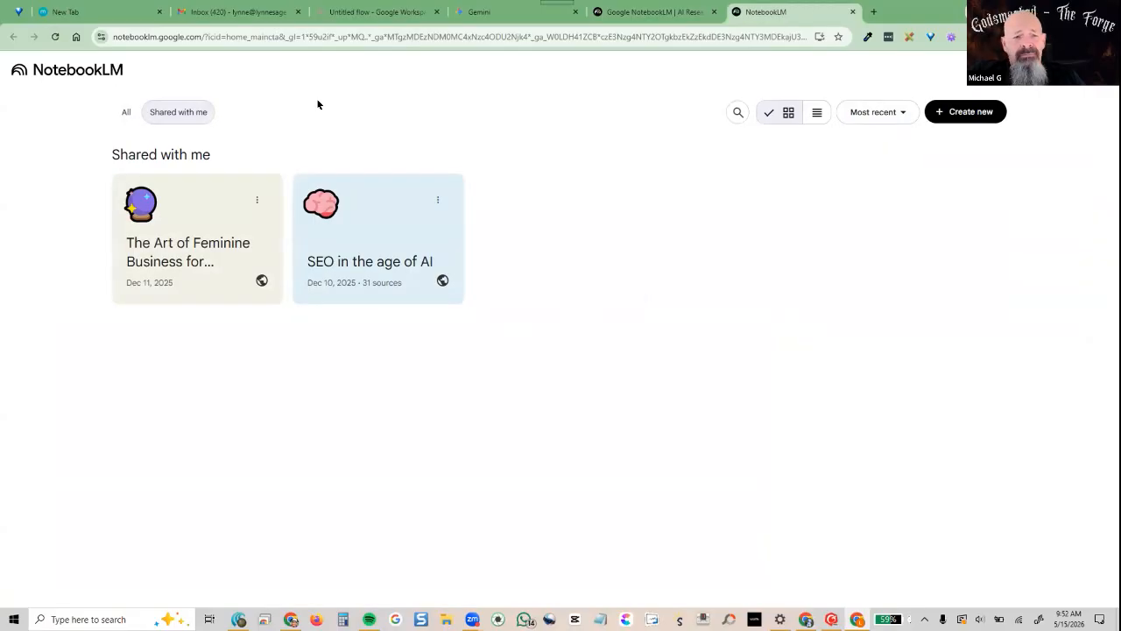
left_click(126, 112)
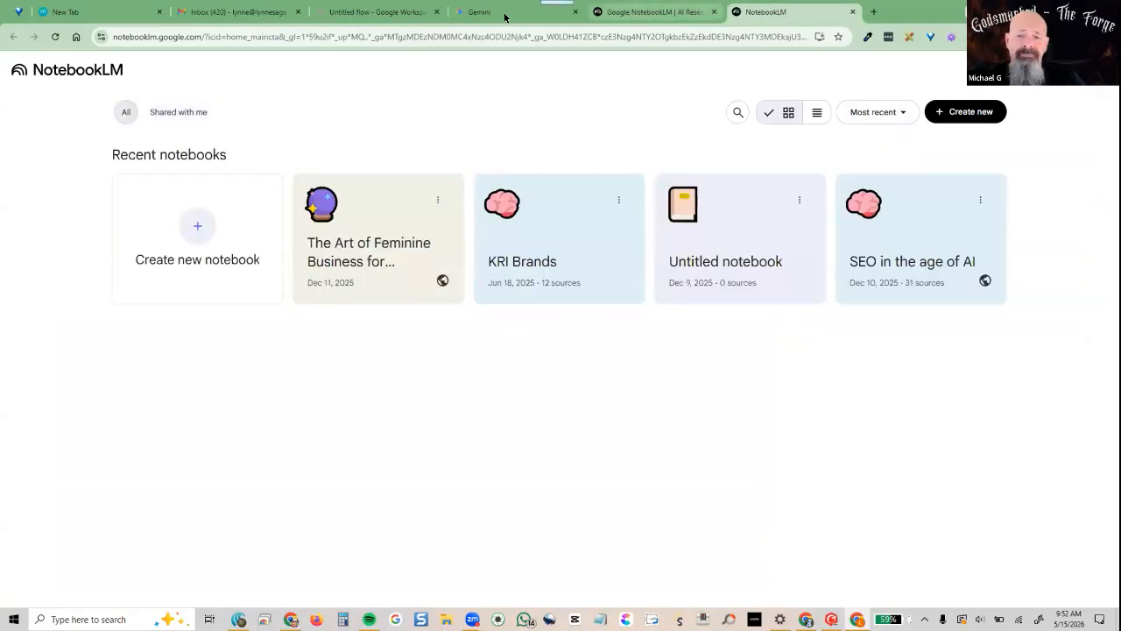
left_click(376, 12)
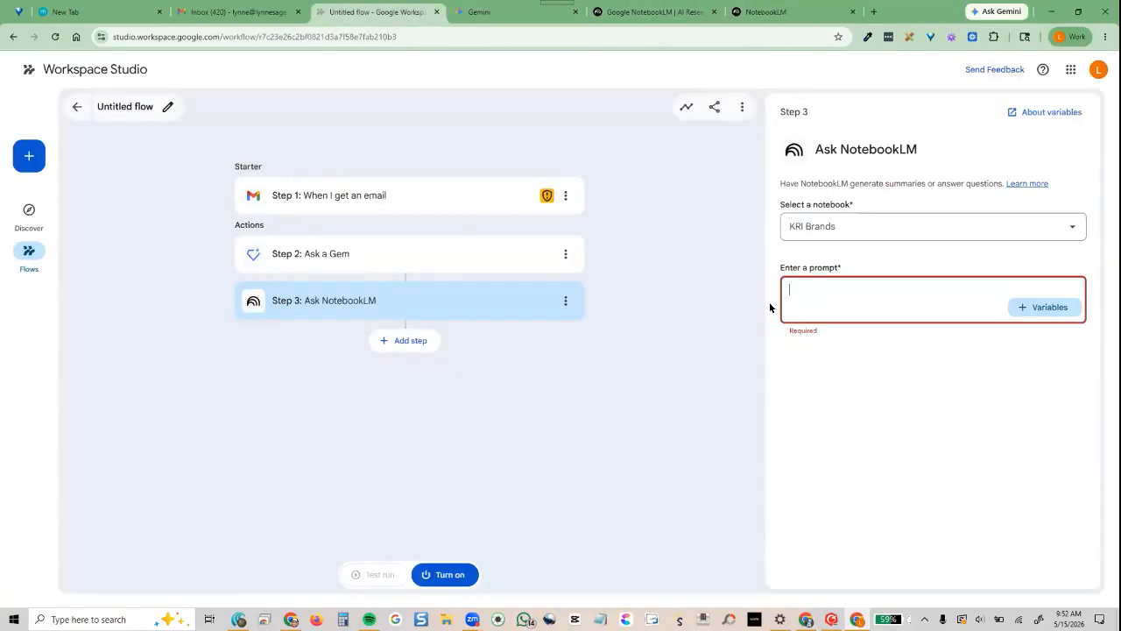
Set the Ask NotebookLM prompt to 'Create a blog post' and add a fourth step slot
left_click(838, 292)
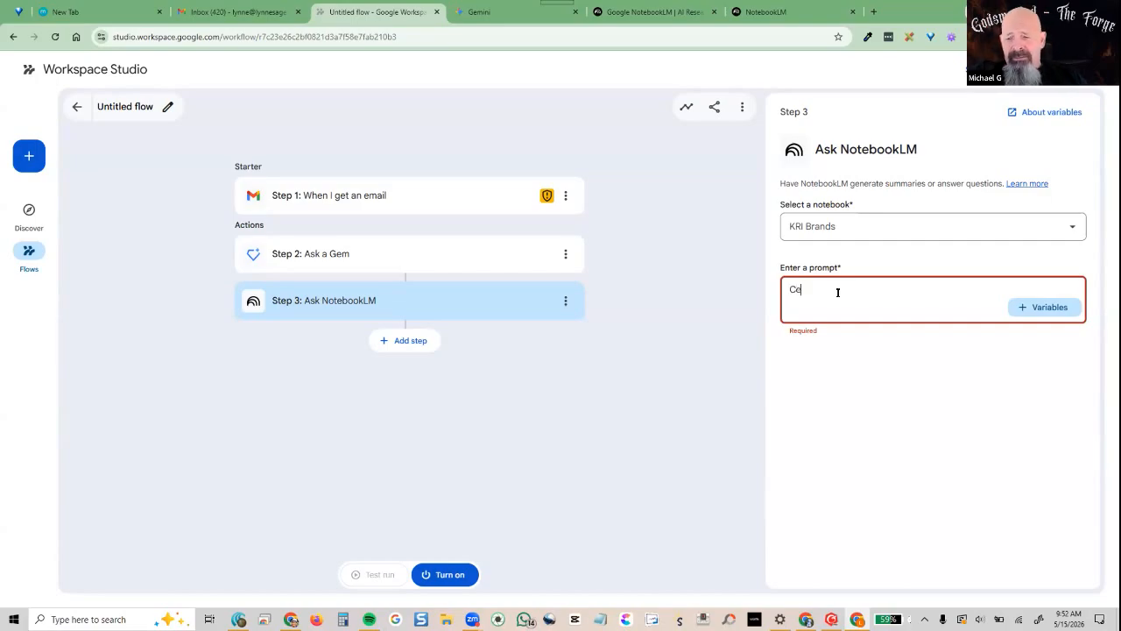
key("BackSpace")
key("BackSpace")
key("BackSpace")
key("BackSpace")
type("re")
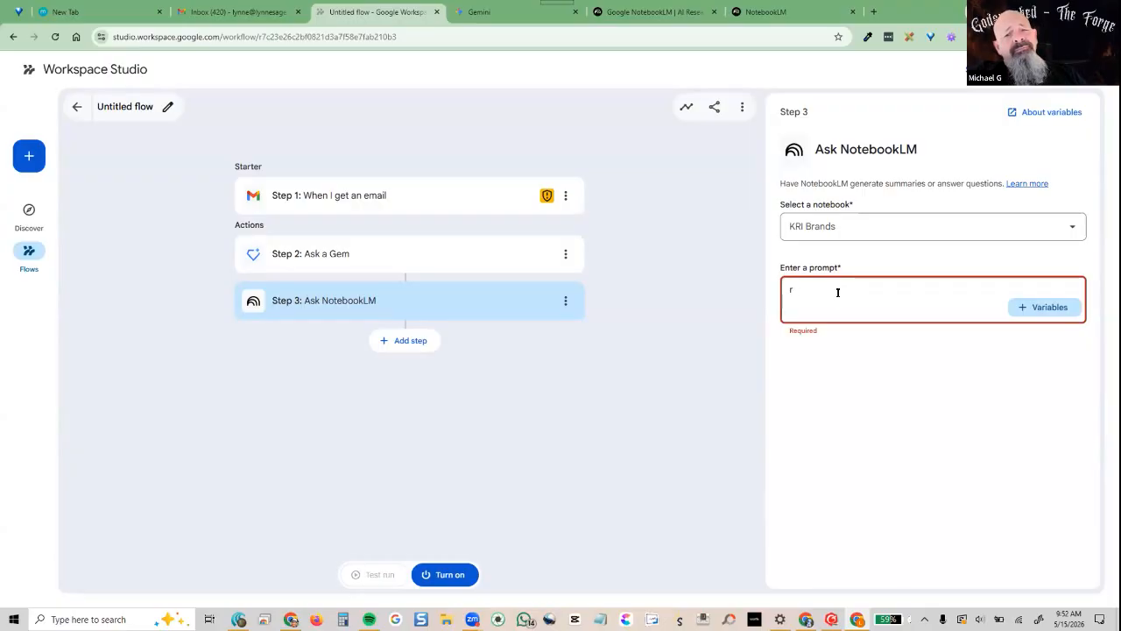
type("Create a blog post")
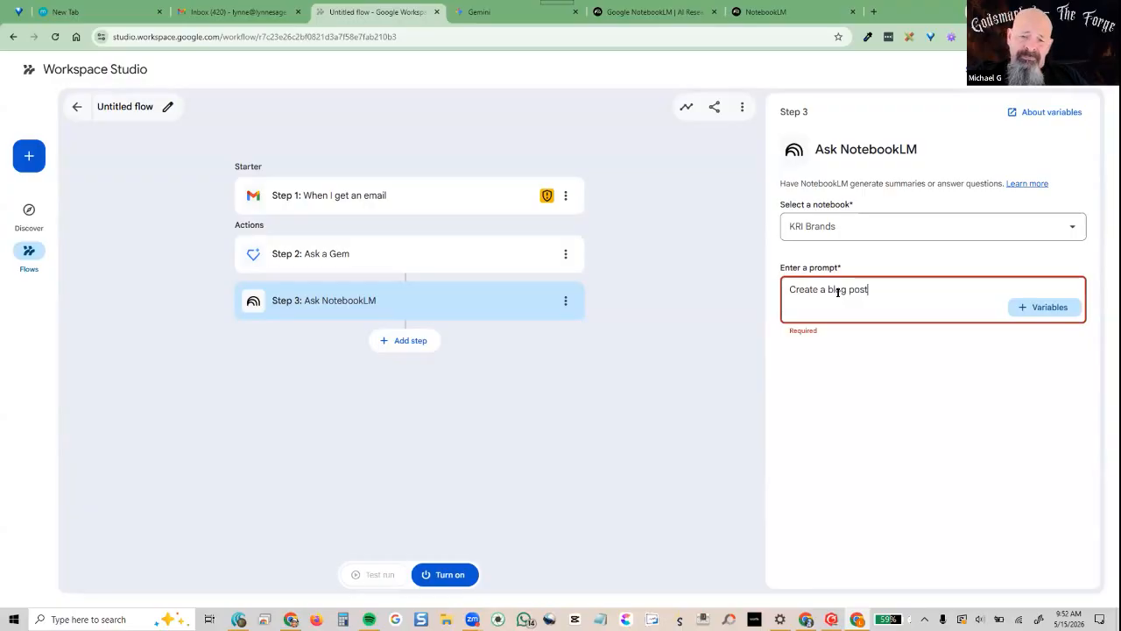
left_click(700, 357)
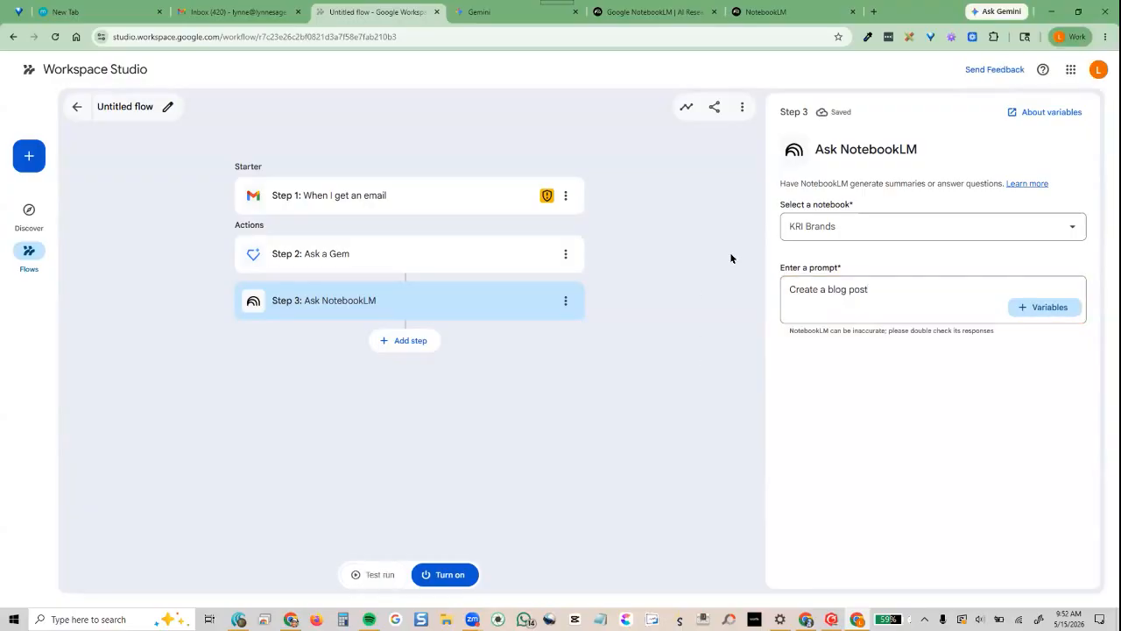
left_click(378, 343)
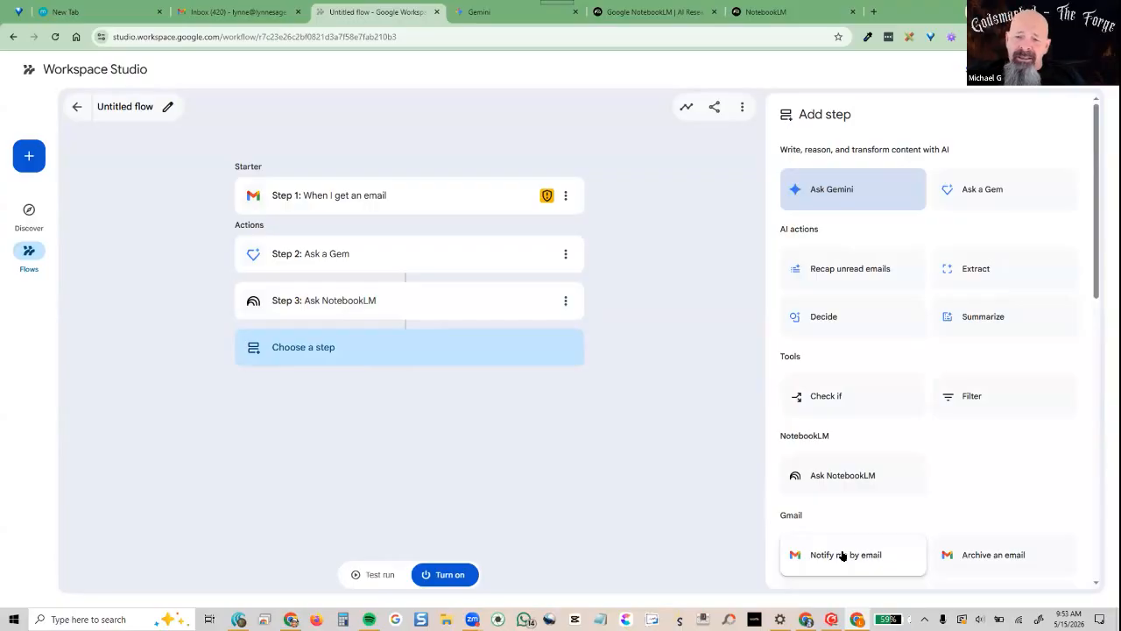
Add a Create a doc action as Step 4
scroll(987, 499, "down", 3)
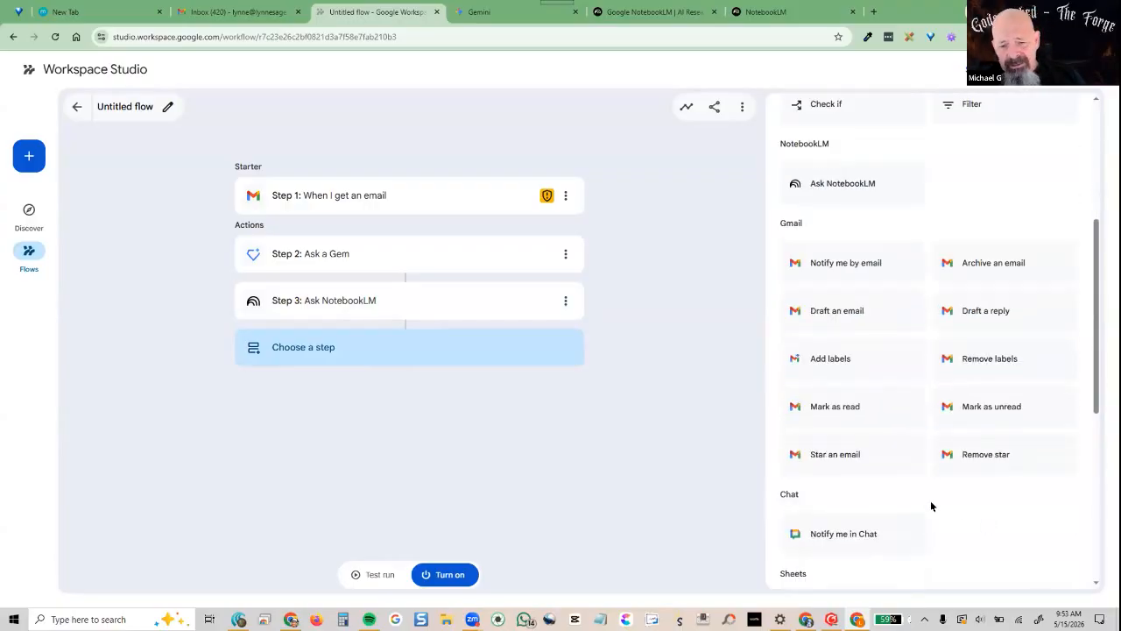
scroll(981, 503, "up", 1)
scroll(980, 503, "down", 3)
scroll(867, 532, "down", 2)
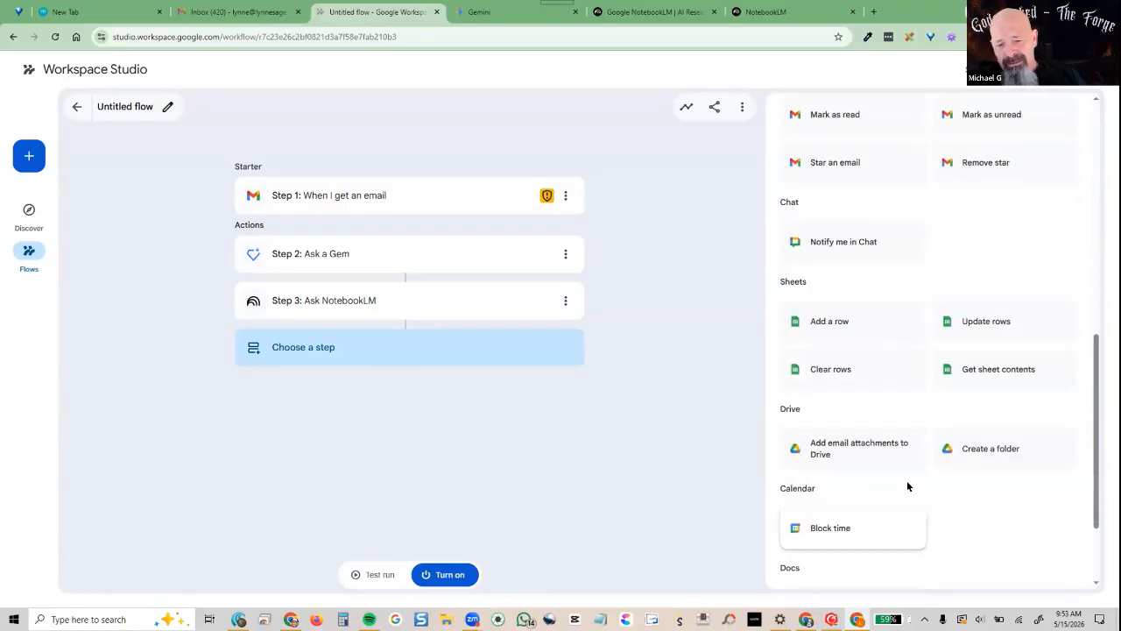
scroll(907, 485, "down", 1)
scroll(907, 486, "down", 1)
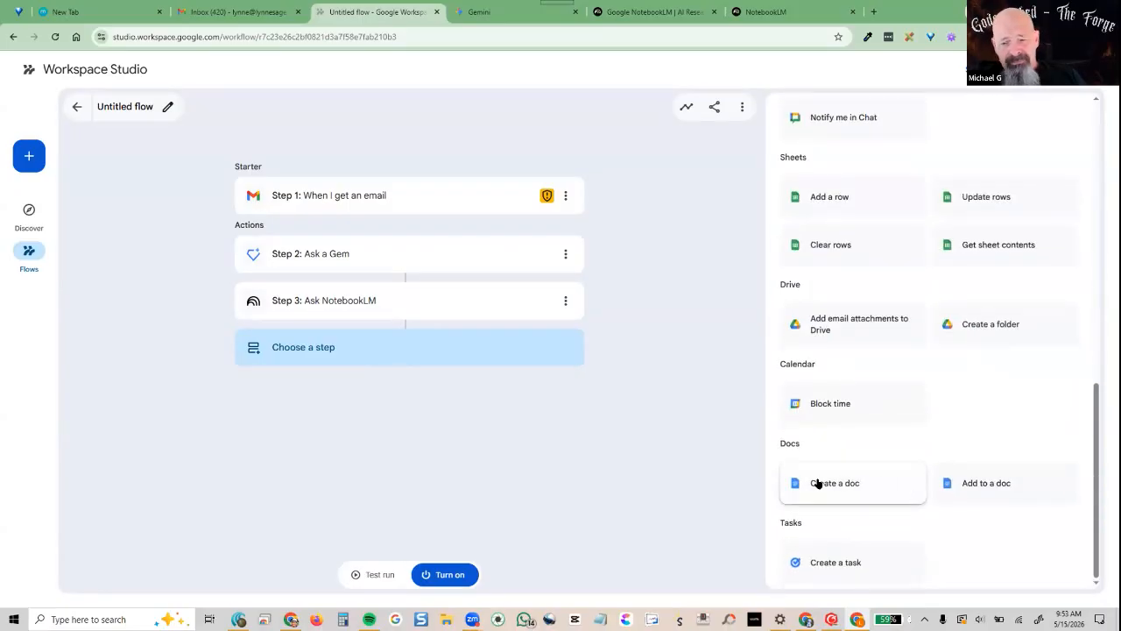
left_click(818, 482)
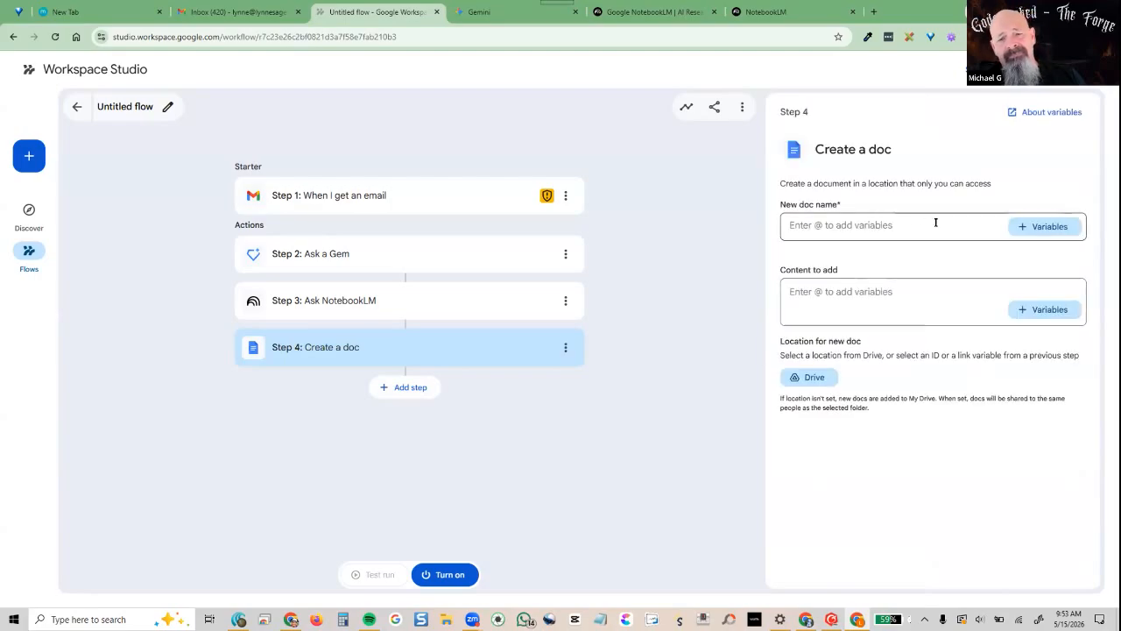
Name the doc 'Blog' followed by the incoming email's subject variable
left_click(855, 224)
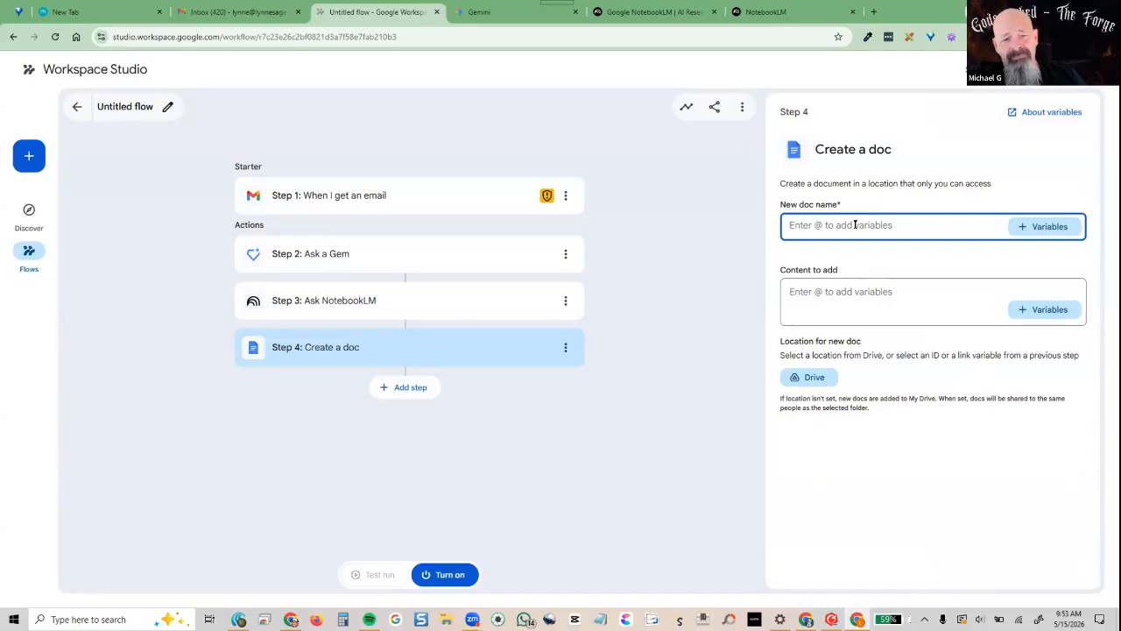
type("Blog")
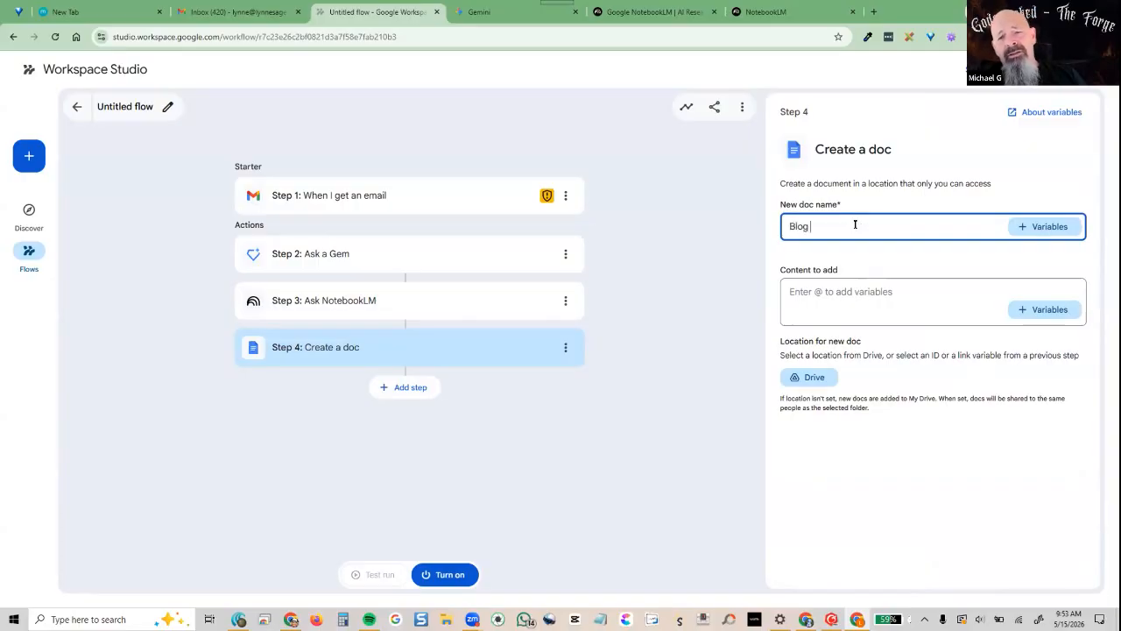
left_click(1048, 227)
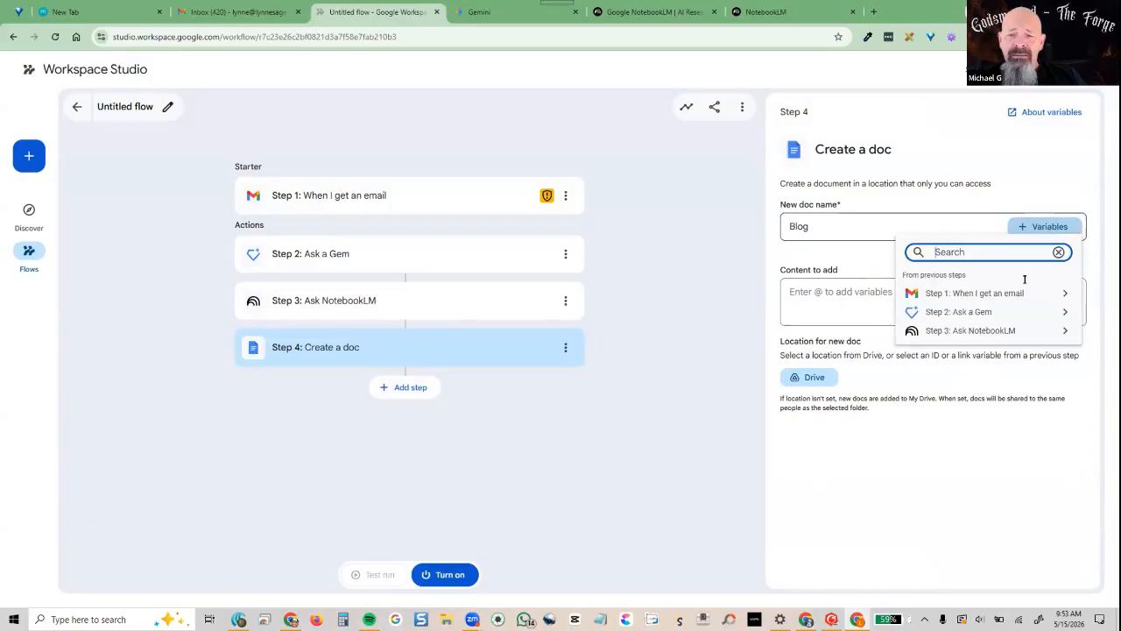
left_click(972, 292)
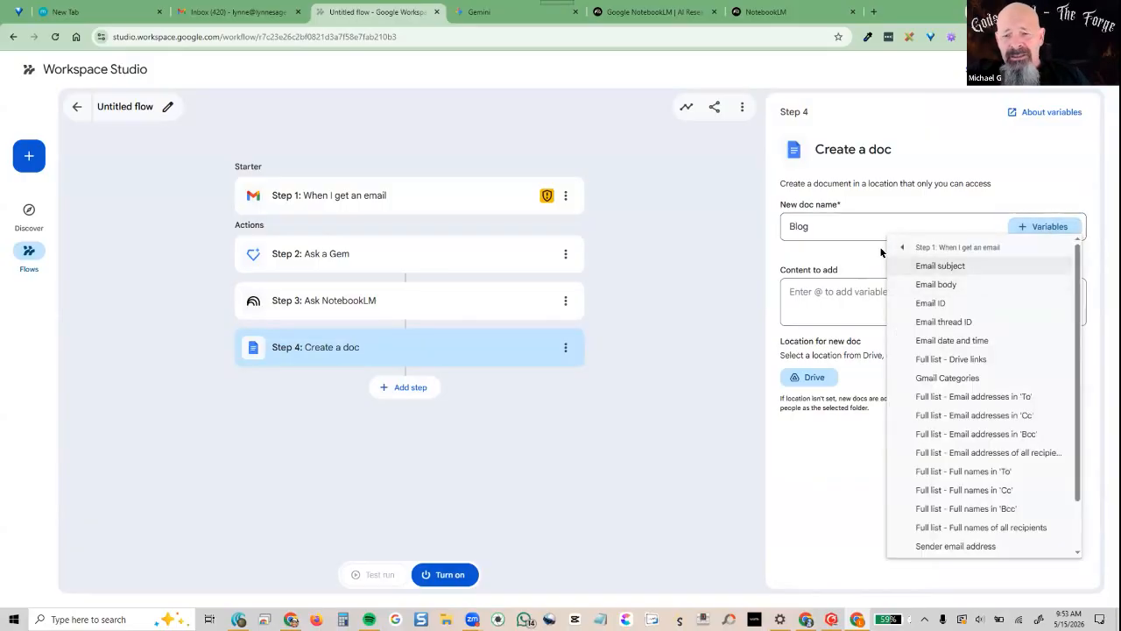
left_click(950, 261)
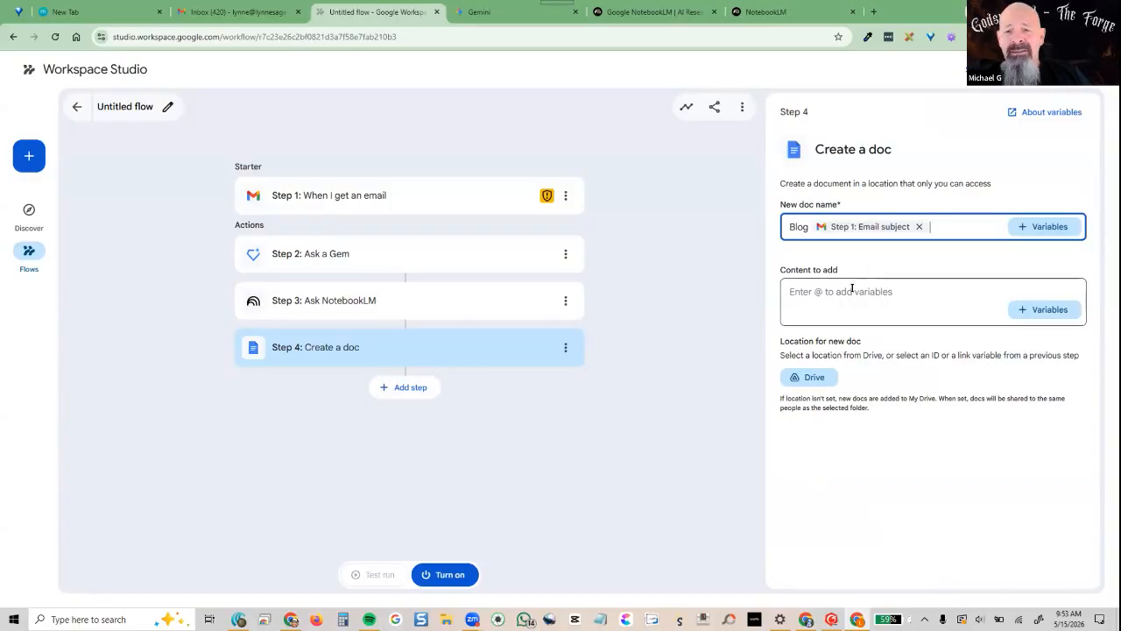
Fill the doc content with 'Output from Notebook LM' plus NotebookLM's generated content
left_click(896, 292)
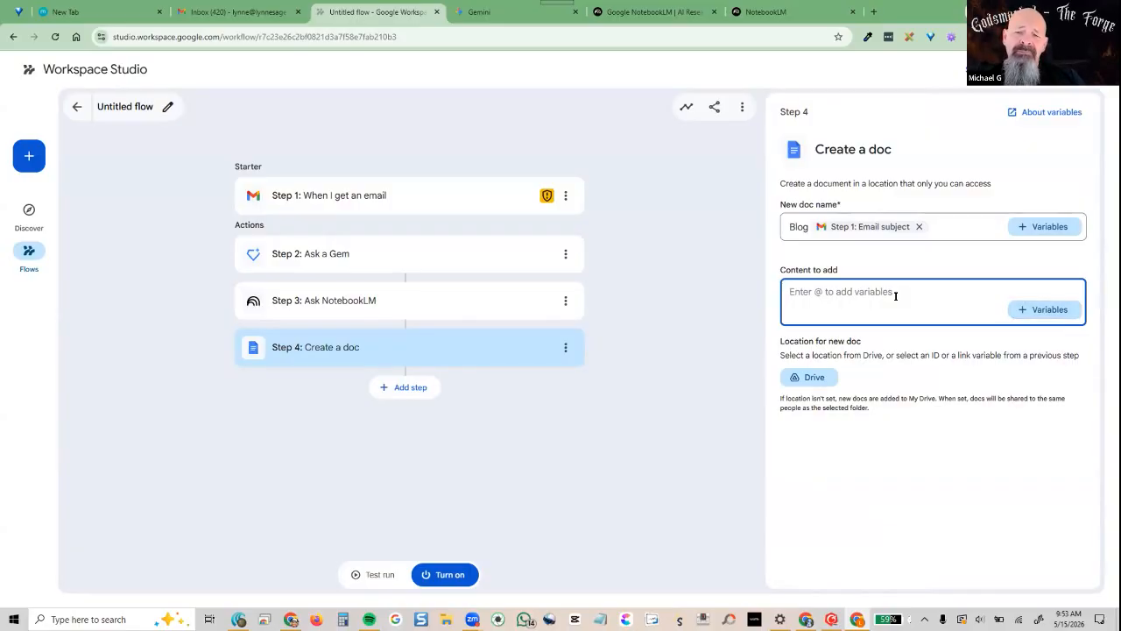
type("Output fom")
key("BackSpace")
key("BackSpace")
type("rom Notebook LM")
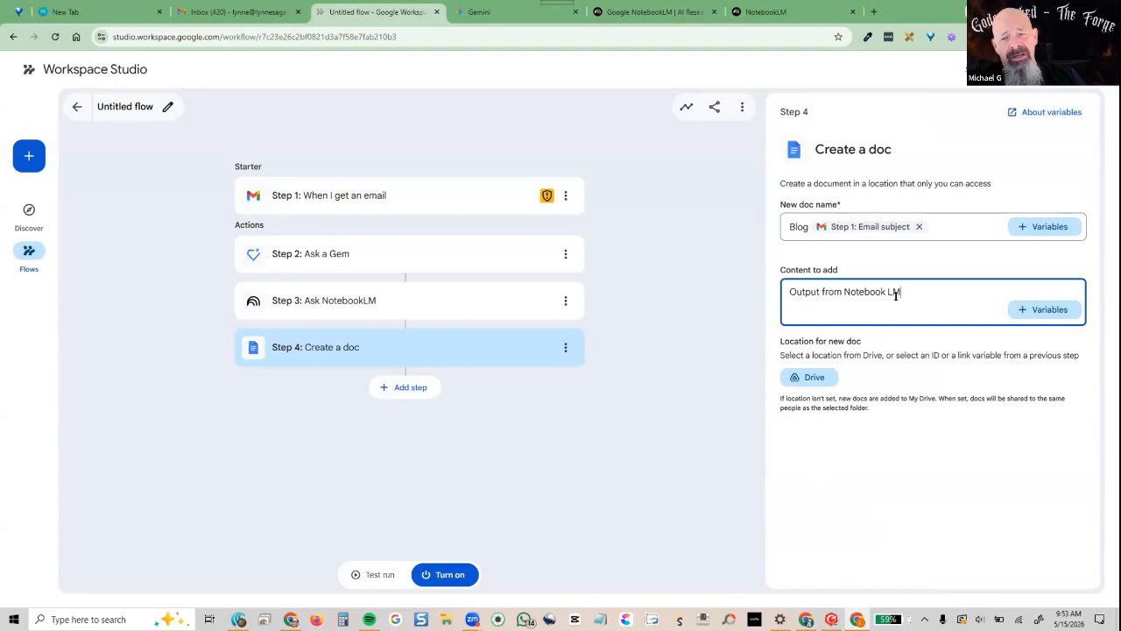
left_click(1038, 311)
left_click(981, 415)
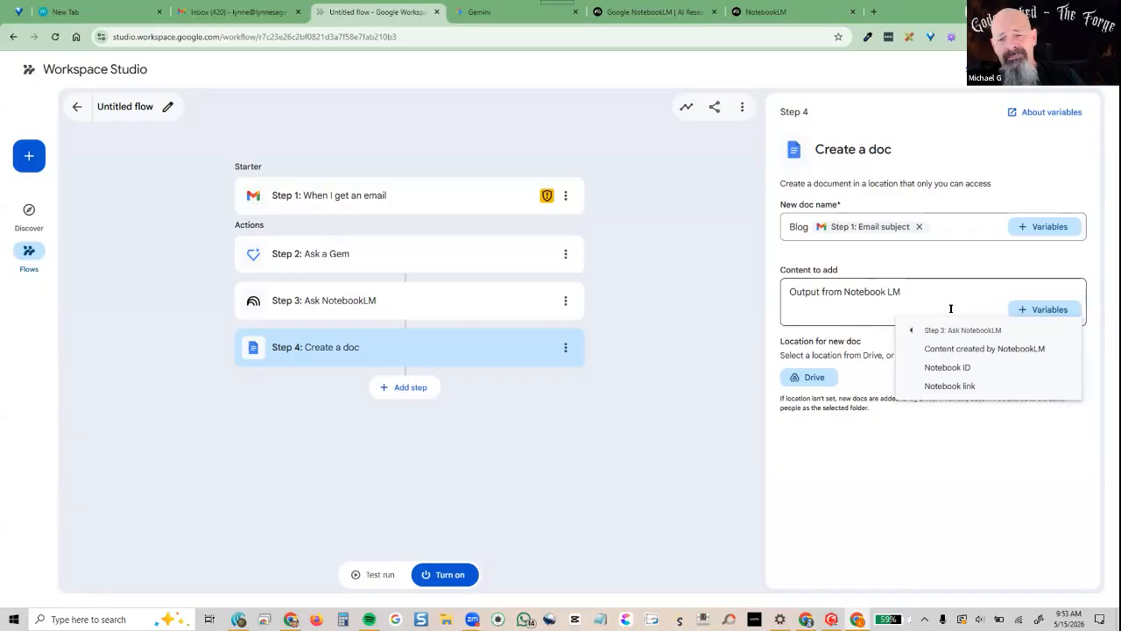
left_click(987, 349)
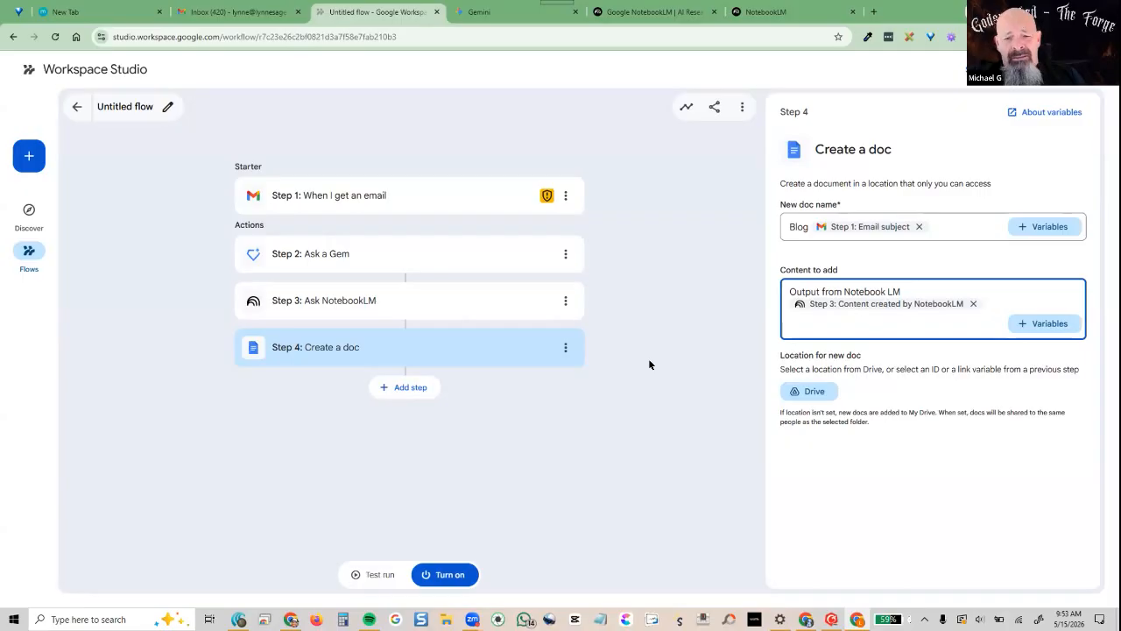
Create a 'Gemini Test' folder in My Drive and set it as the doc's location
left_click(814, 392)
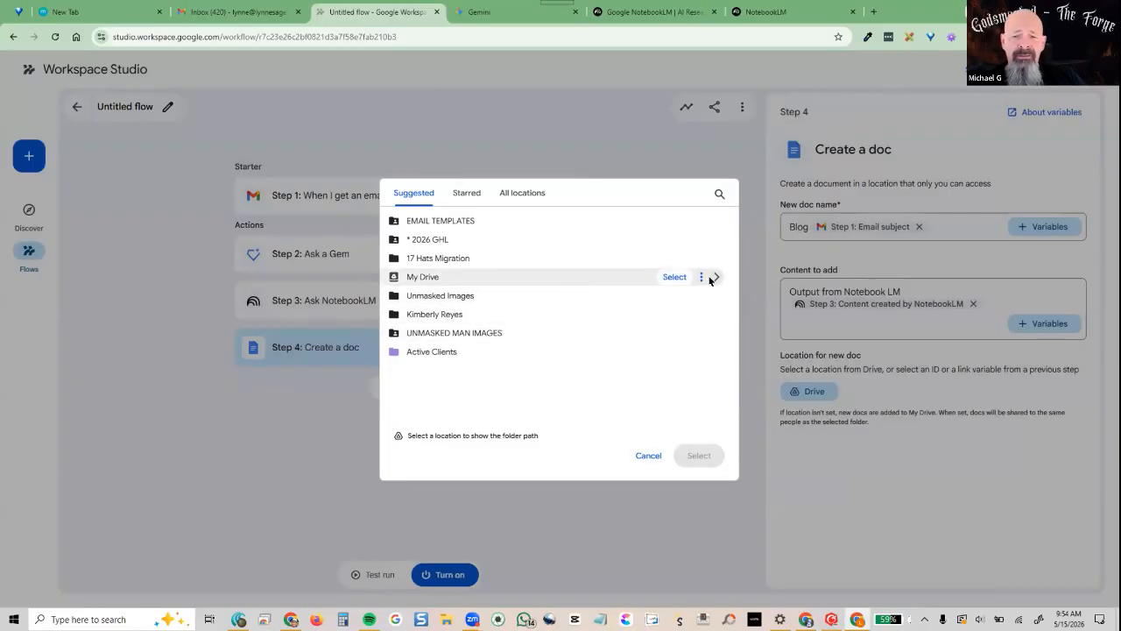
left_click(711, 277)
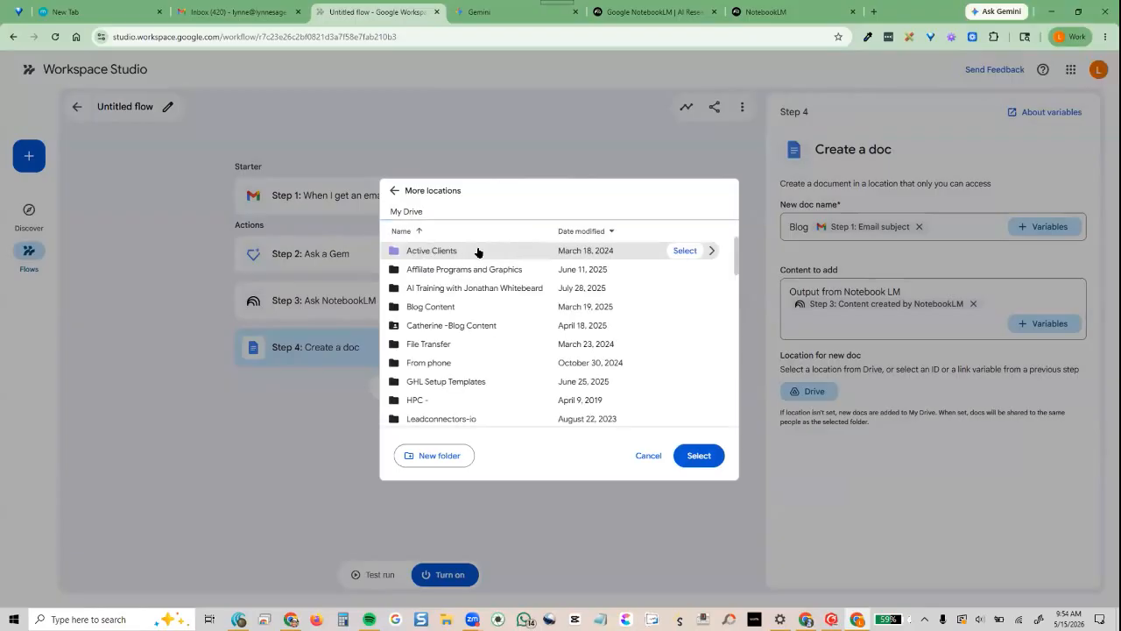
left_click(435, 455)
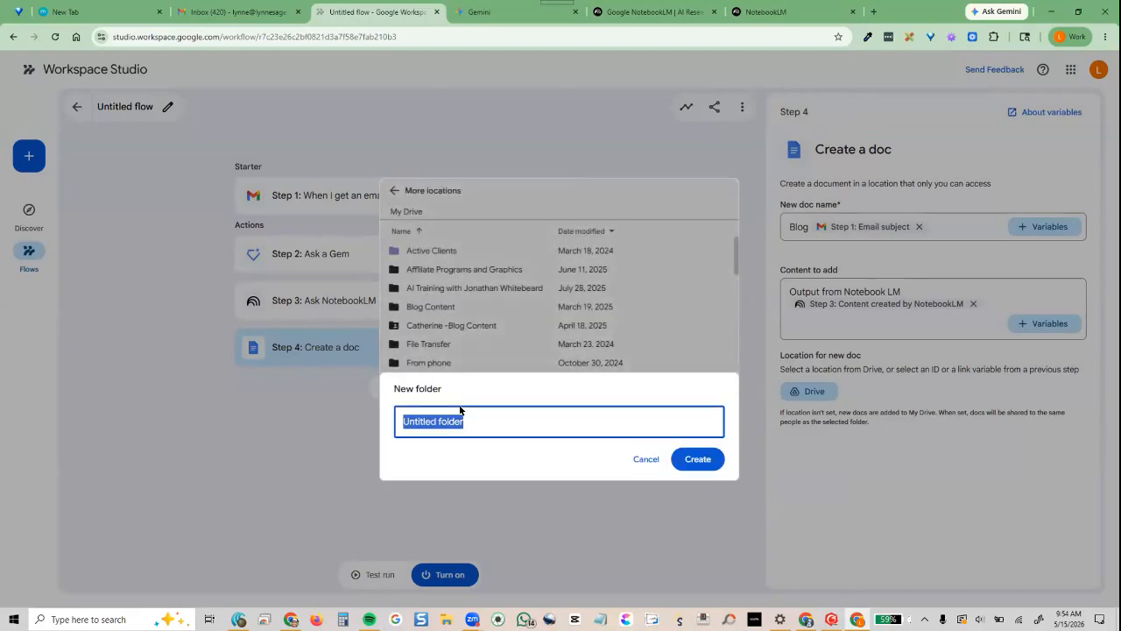
type("Gemini Test")
key("Return")
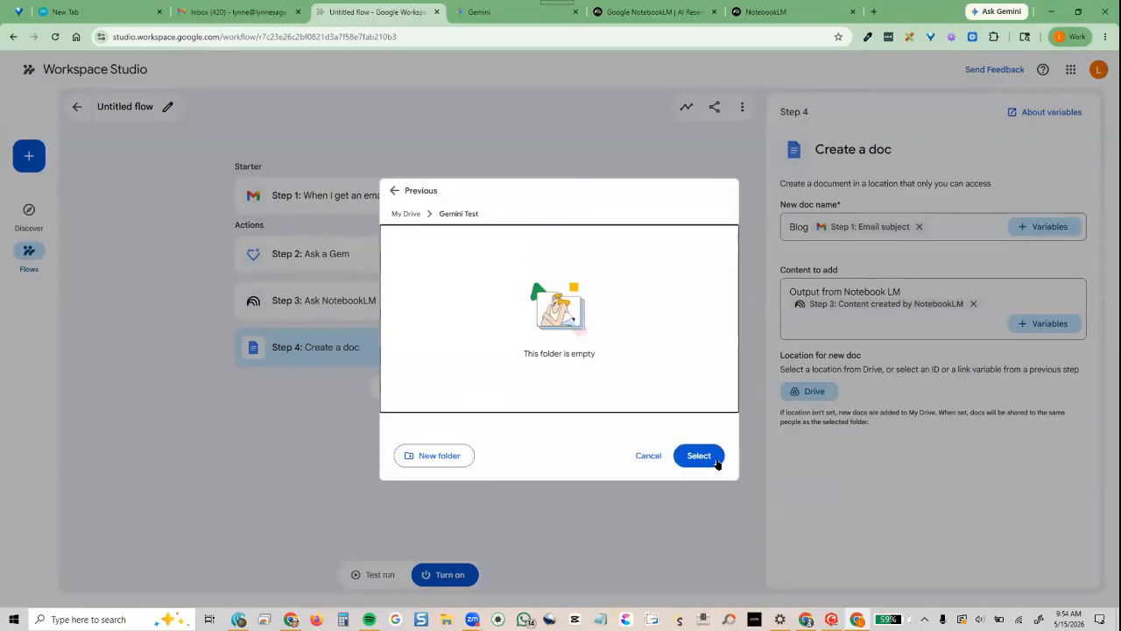
left_click(701, 455)
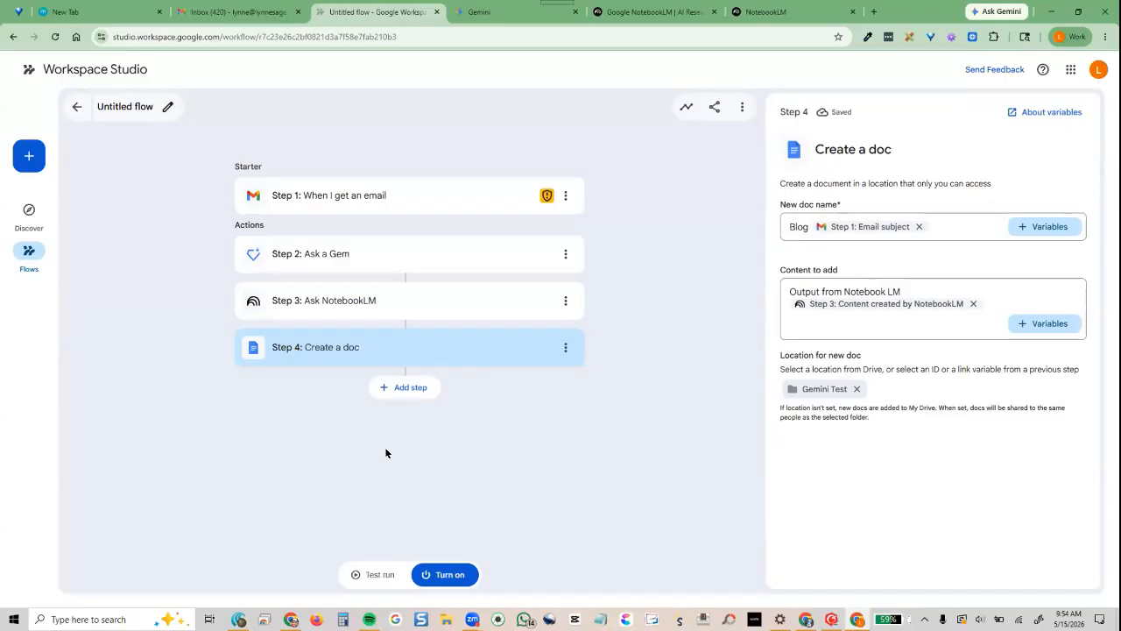
Replace the email starter's From filter with the user's own Gmail address
left_click(368, 200)
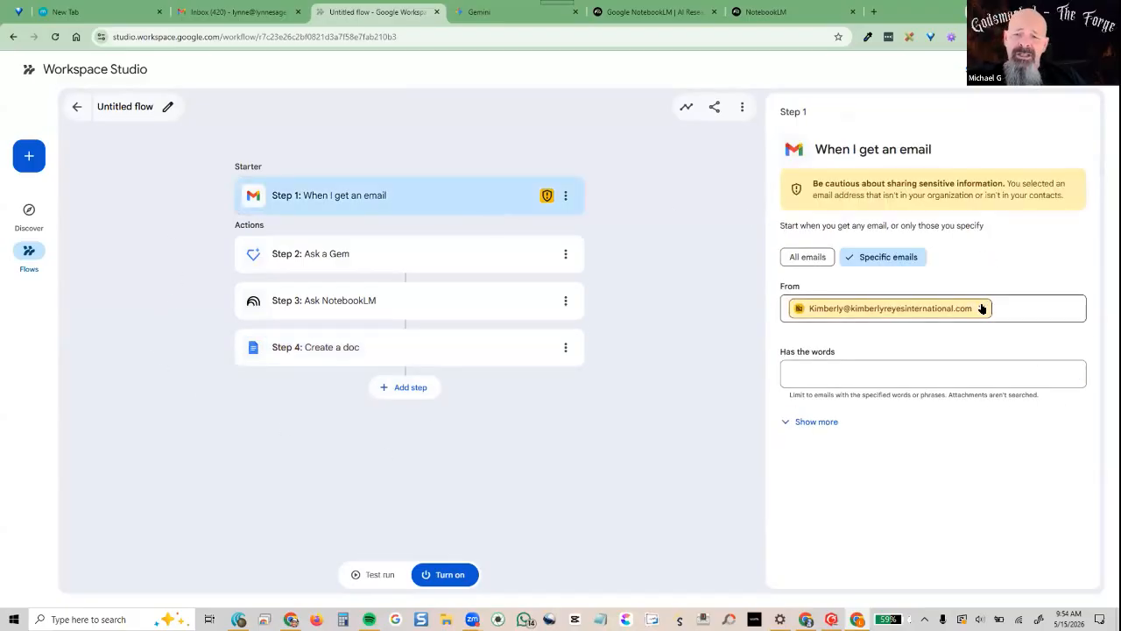
left_click(981, 309)
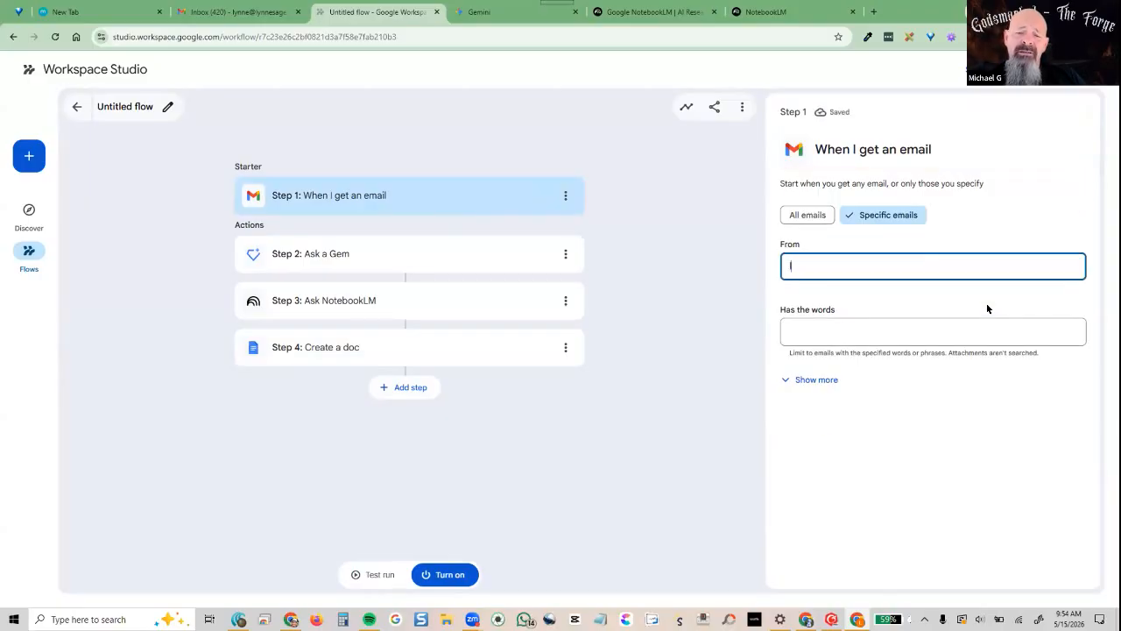
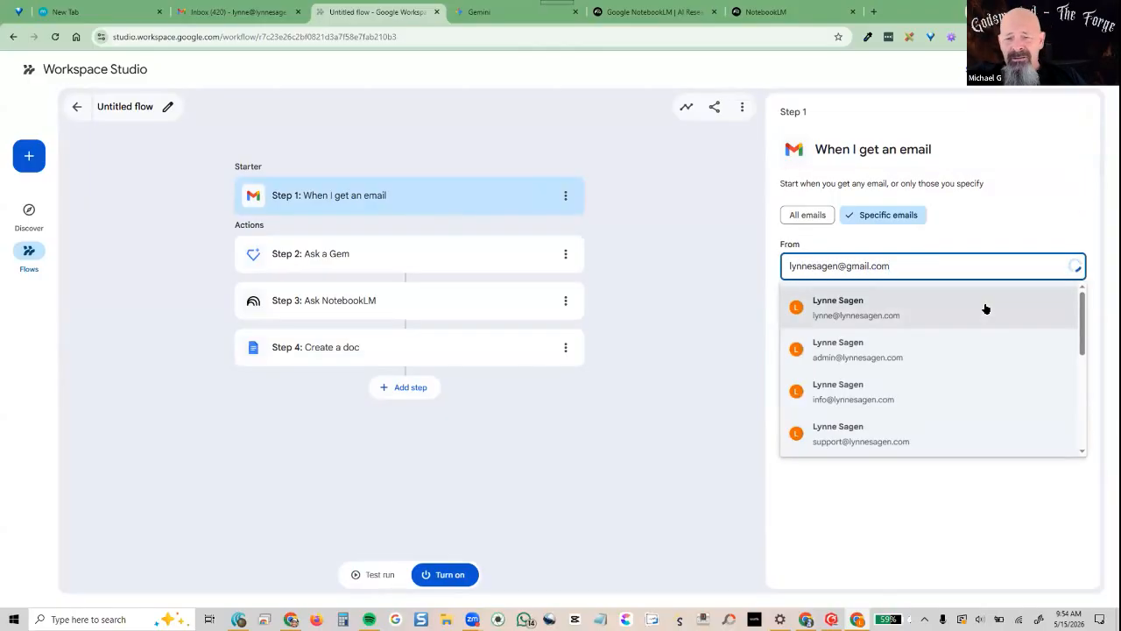
left_click(1023, 205)
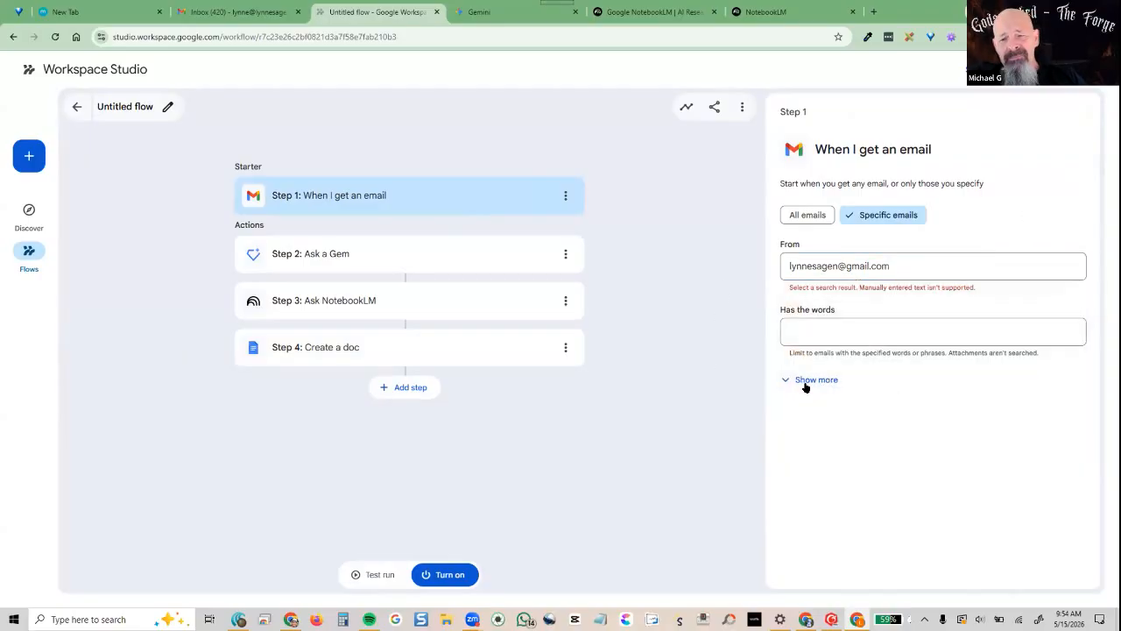
left_click(888, 263)
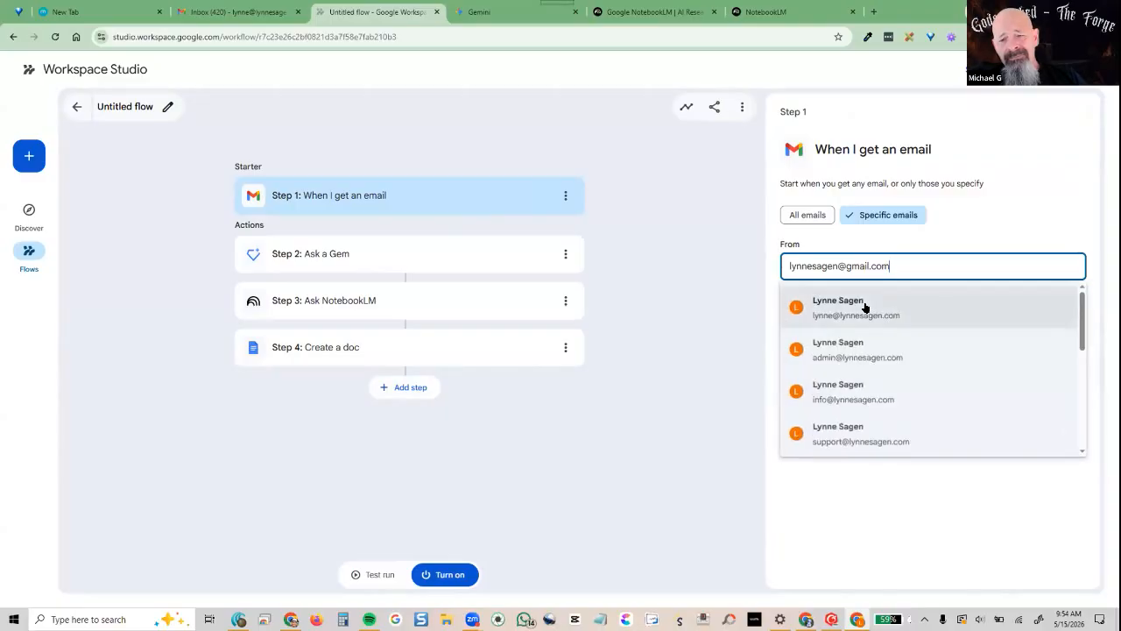
scroll(857, 390, "down", 5)
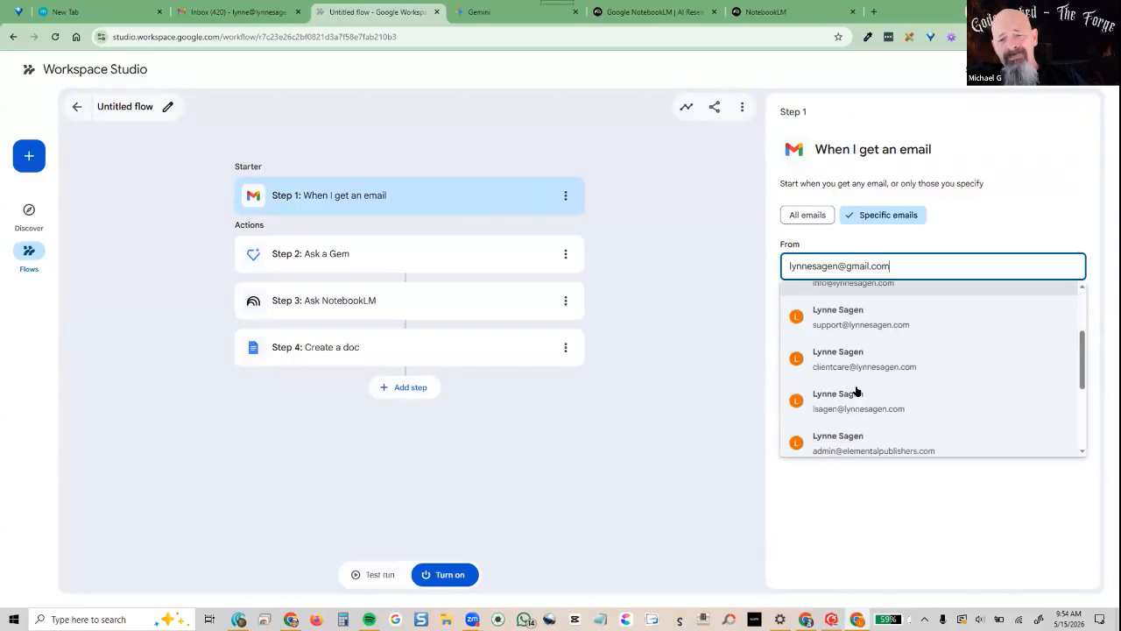
left_click(854, 435)
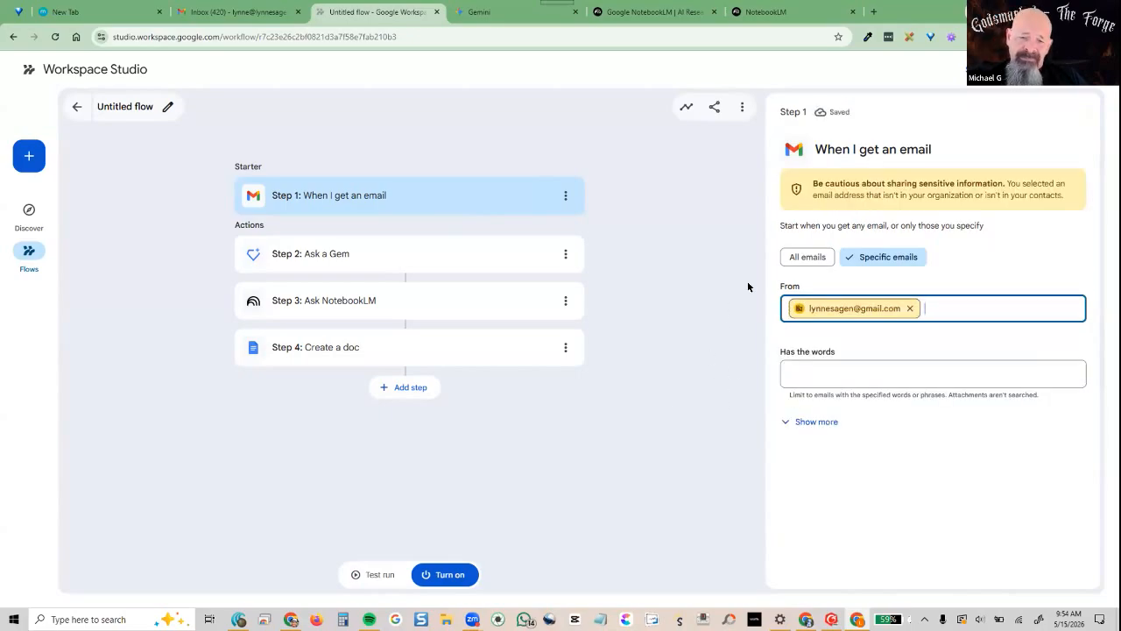
Require incoming emails to contain the words 'Michaels Test'
left_click(870, 374)
type("Michaels Test")
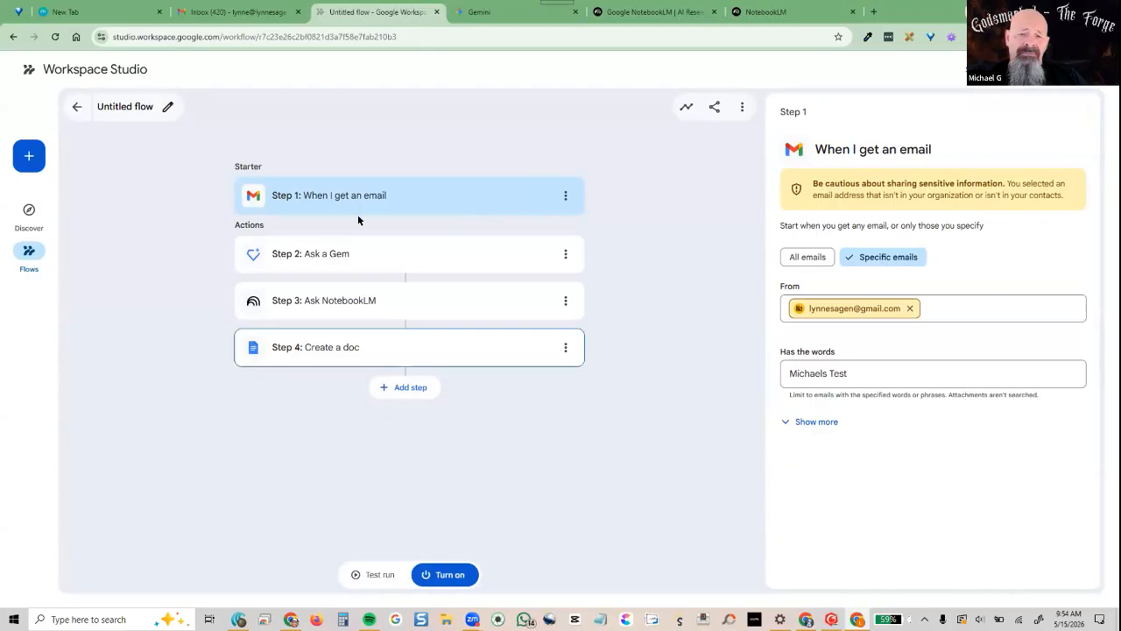
left_click(353, 253)
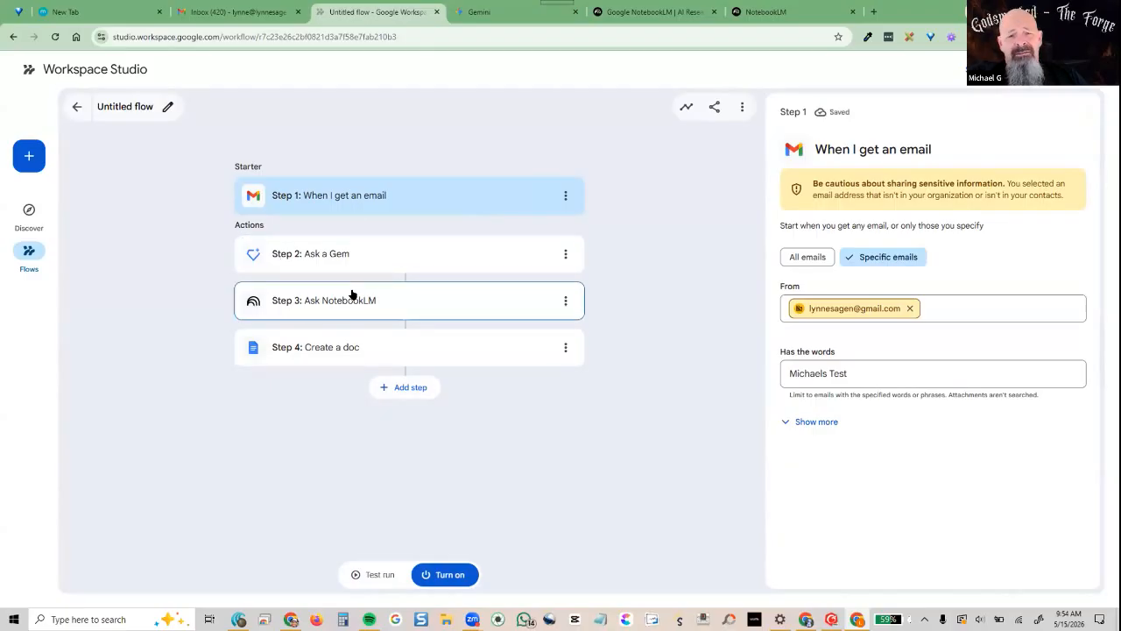
left_click(352, 296)
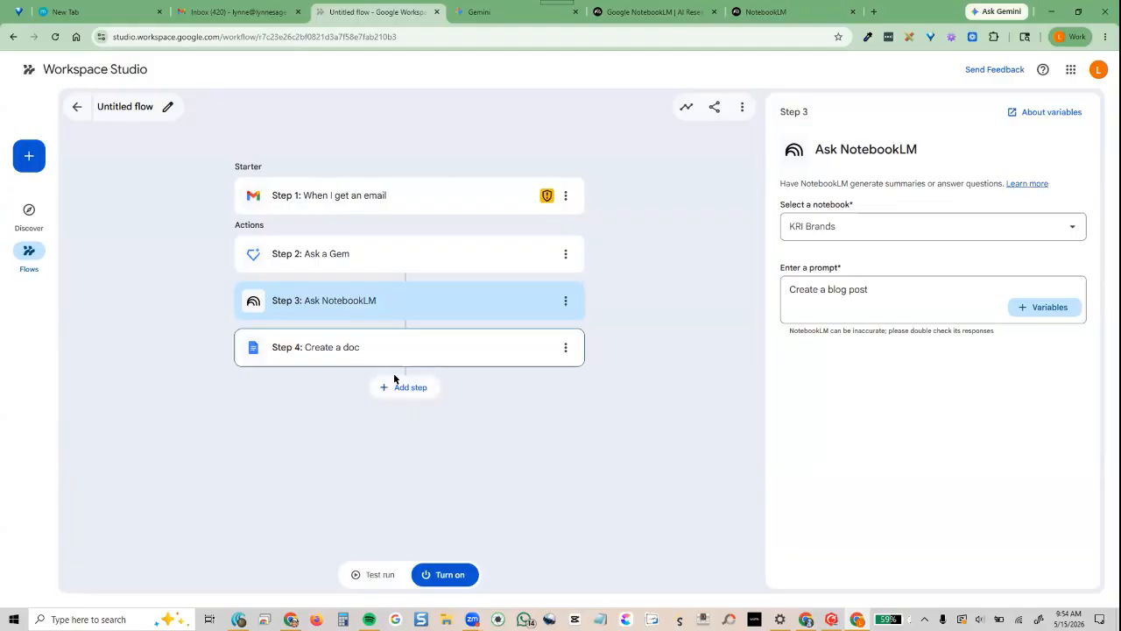
Add a fifth step slot after the Create a doc step
left_click(355, 352)
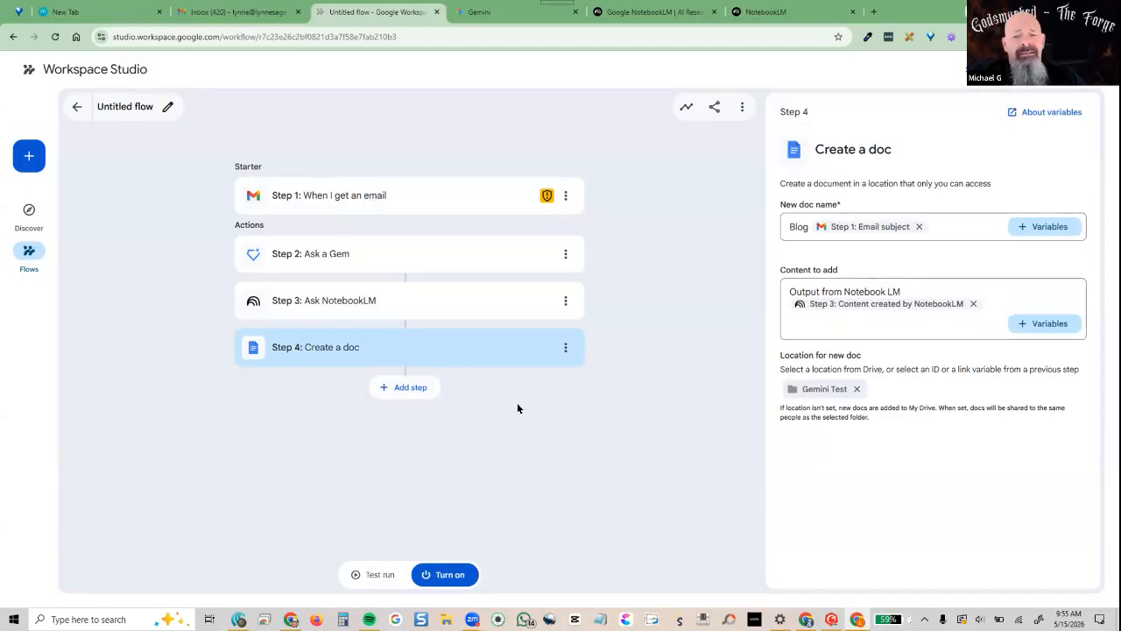
left_click(424, 398)
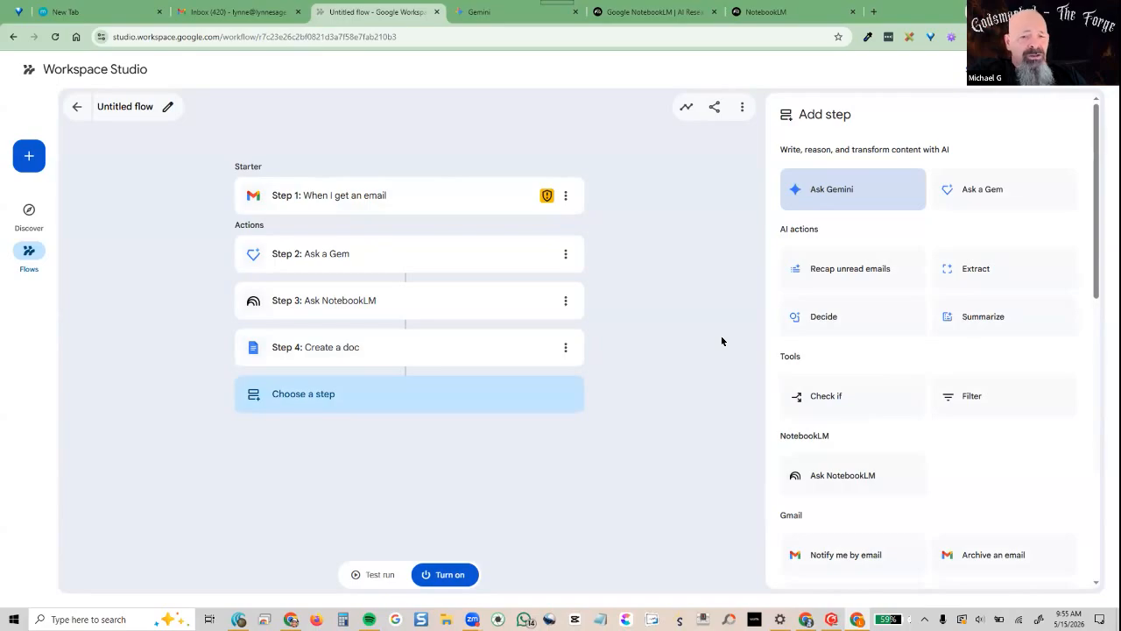
Scroll to the Gmail section of the step list and add Notify me by email
mouse_move(1093, 143)
left_mouse_down()
mouse_move(1090, 238)
mouse_move(1093, 156)
left_mouse_up()
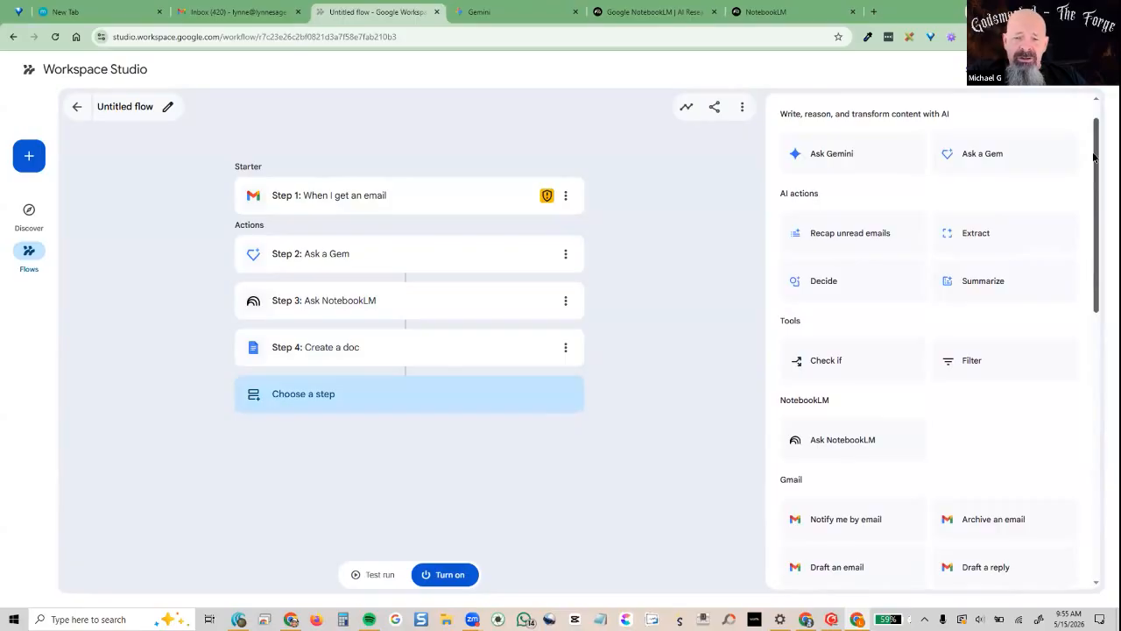
left_click_drag(1093, 156, 1093, 297)
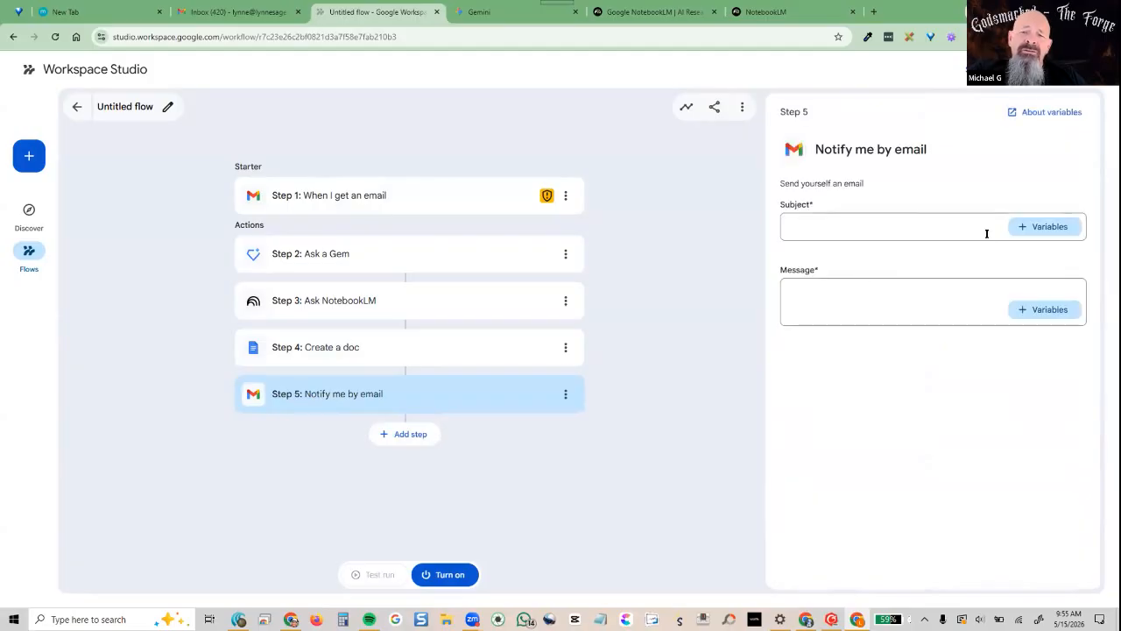
Set the notification subject to the incoming email's subject variable, replacing 'Blog Created'
left_click(892, 226)
type("B")
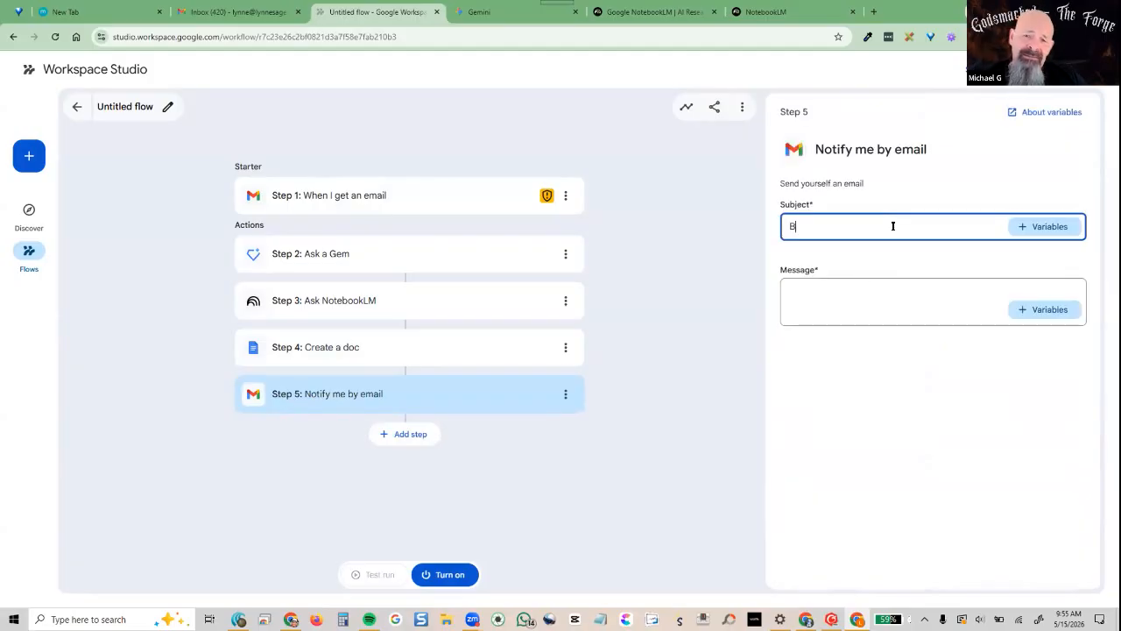
type("log Created")
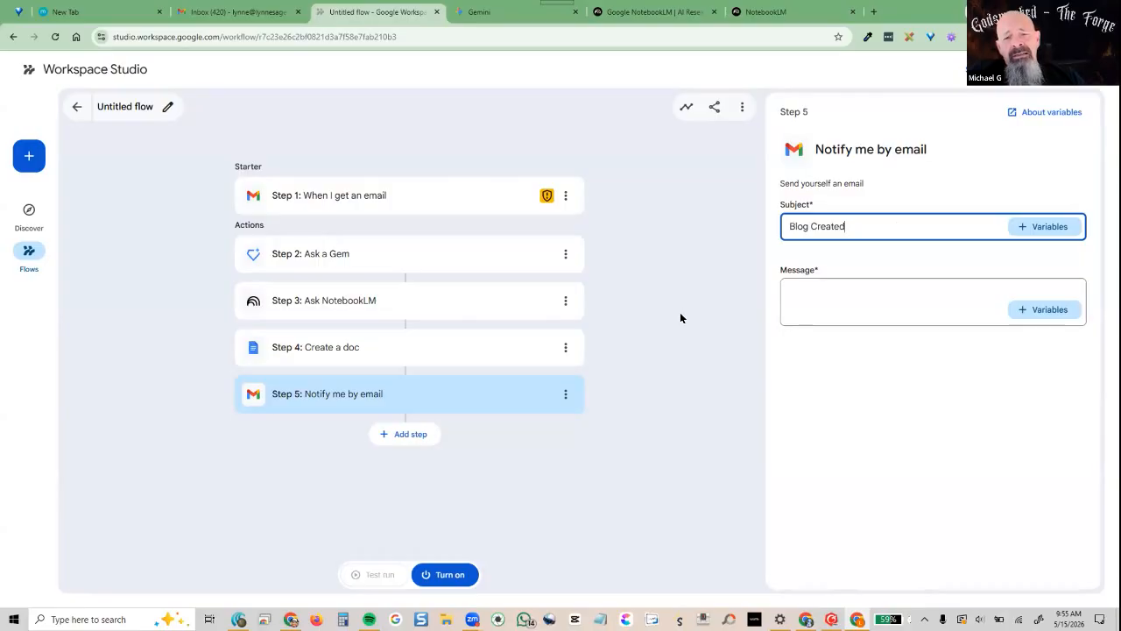
left_click(566, 396)
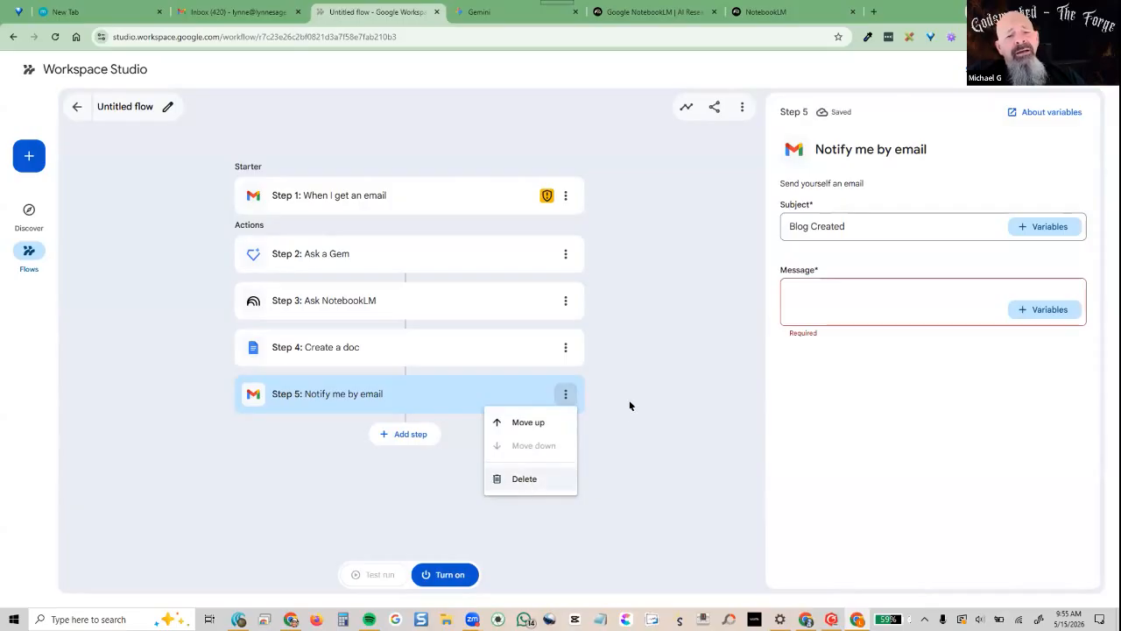
left_click_drag(846, 226, 774, 230)
key("BackSpace")
left_click(675, 273)
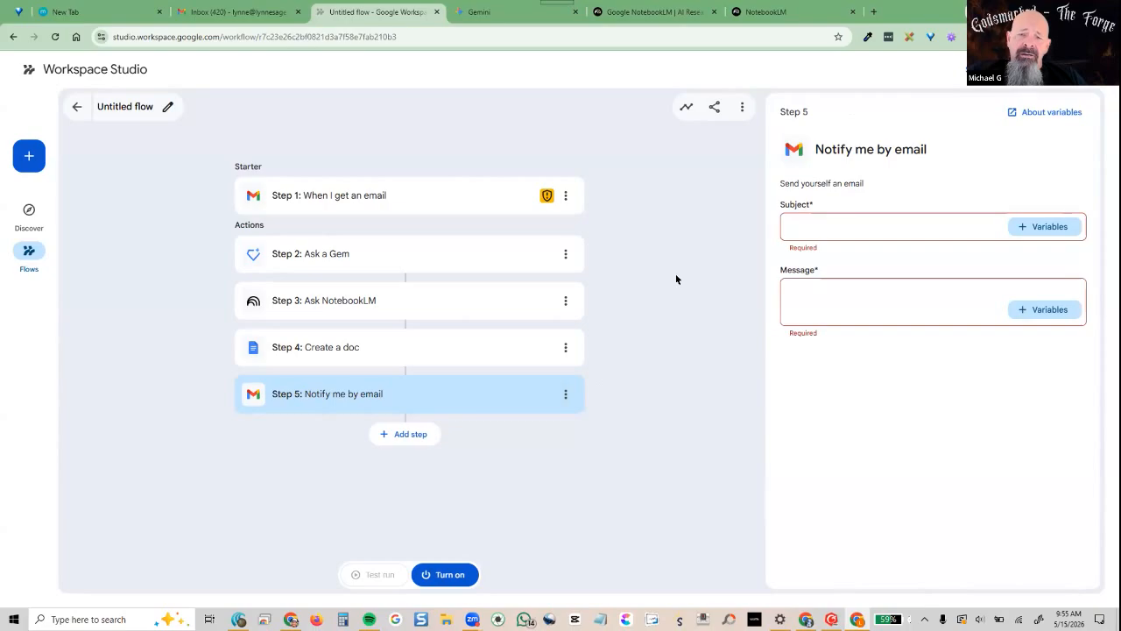
left_click(1050, 226)
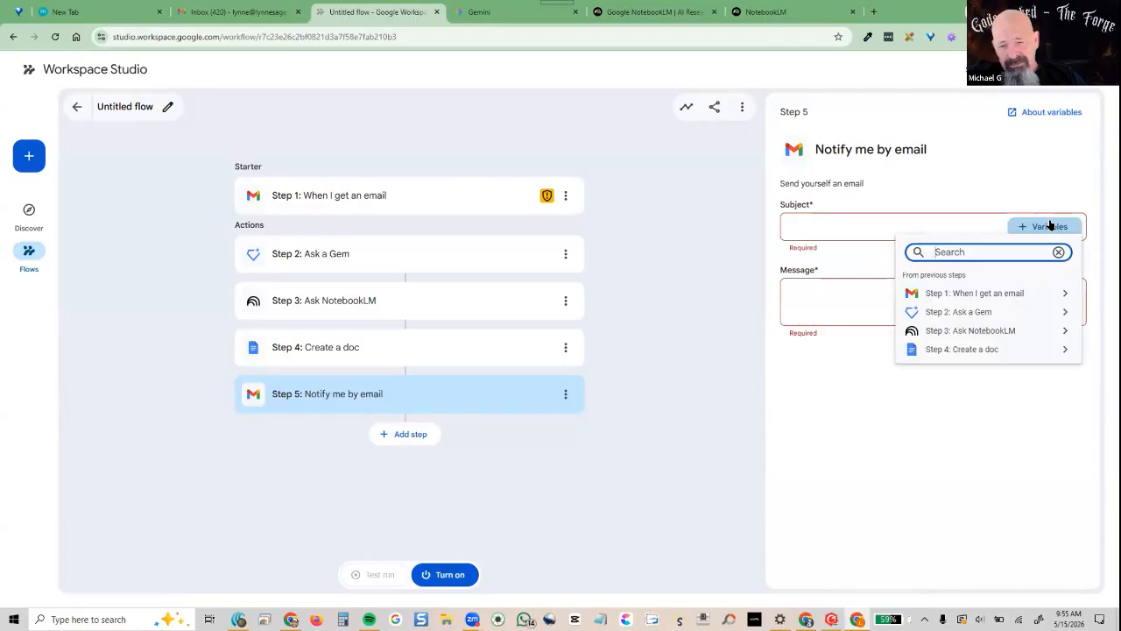
left_click(1008, 292)
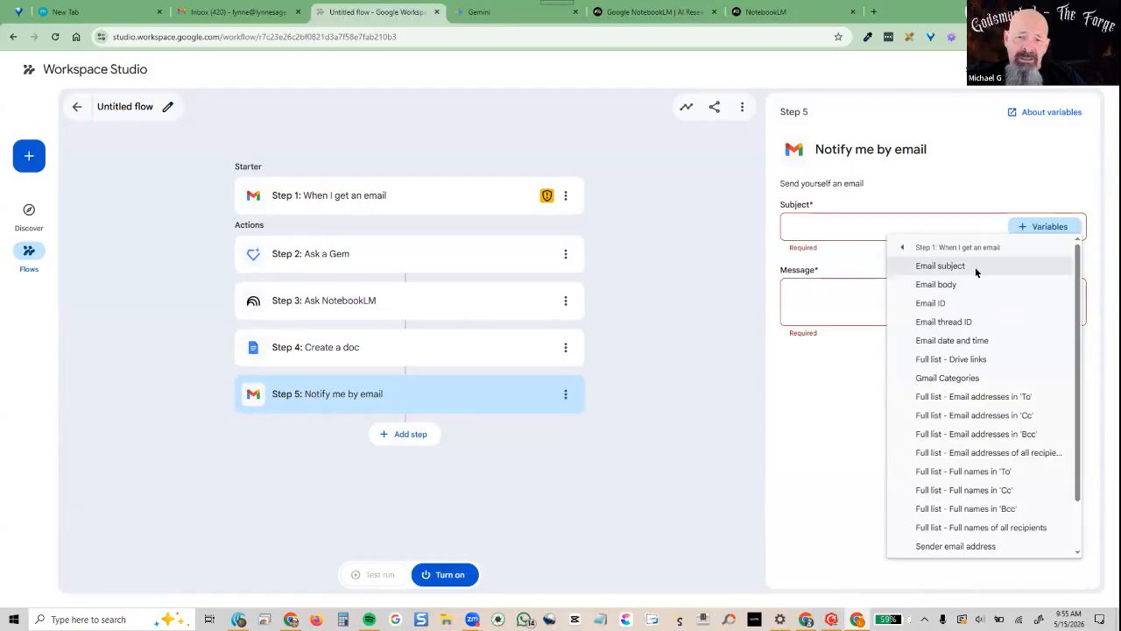
left_click(975, 267)
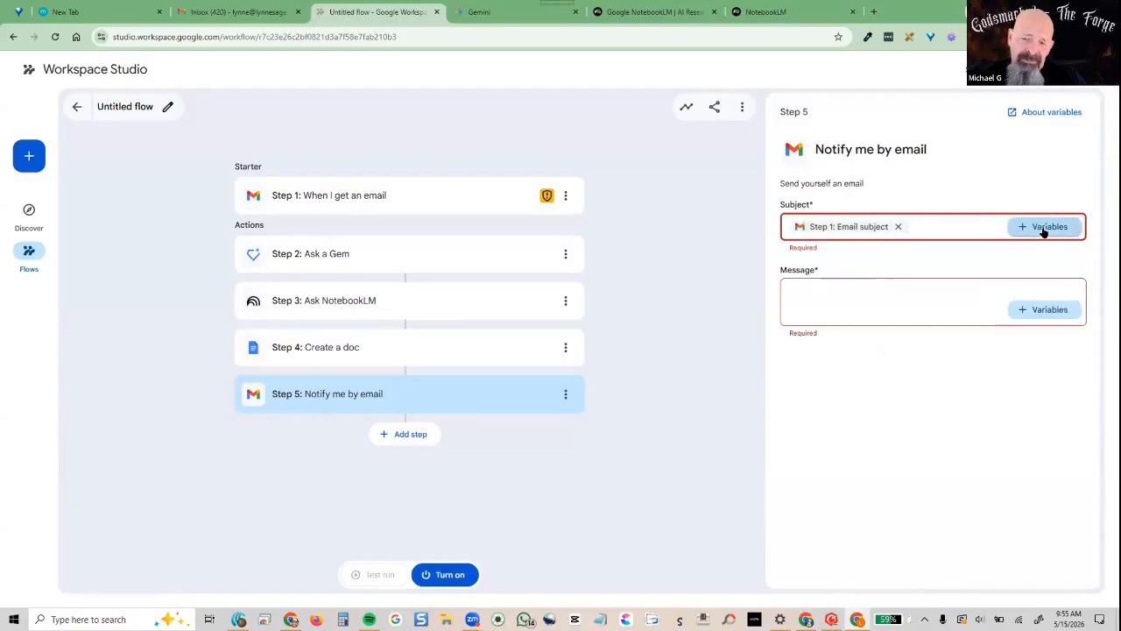
left_click(1044, 231)
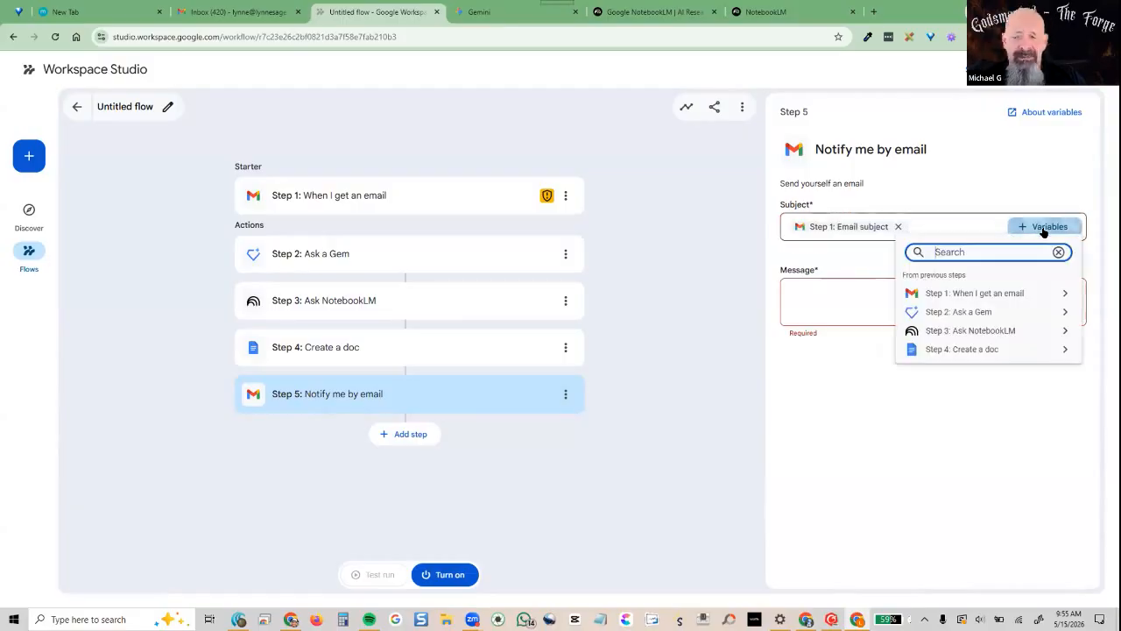
left_click(1015, 298)
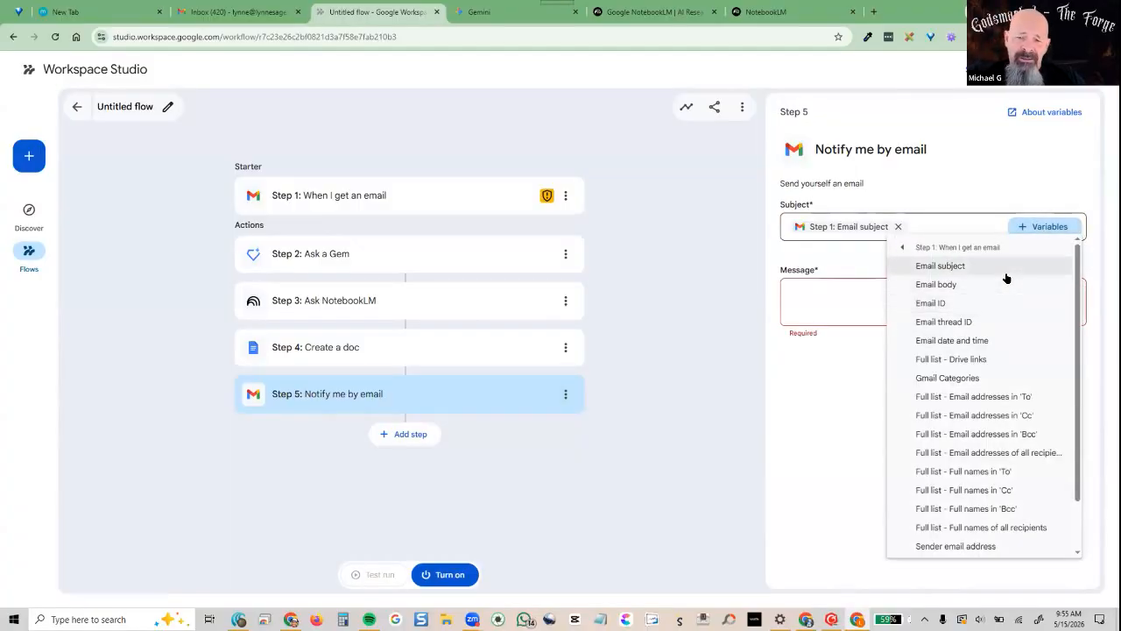
Write the message 'You have a new post' and add the email ID to the subject
left_click(879, 288)
type("You have a new ")
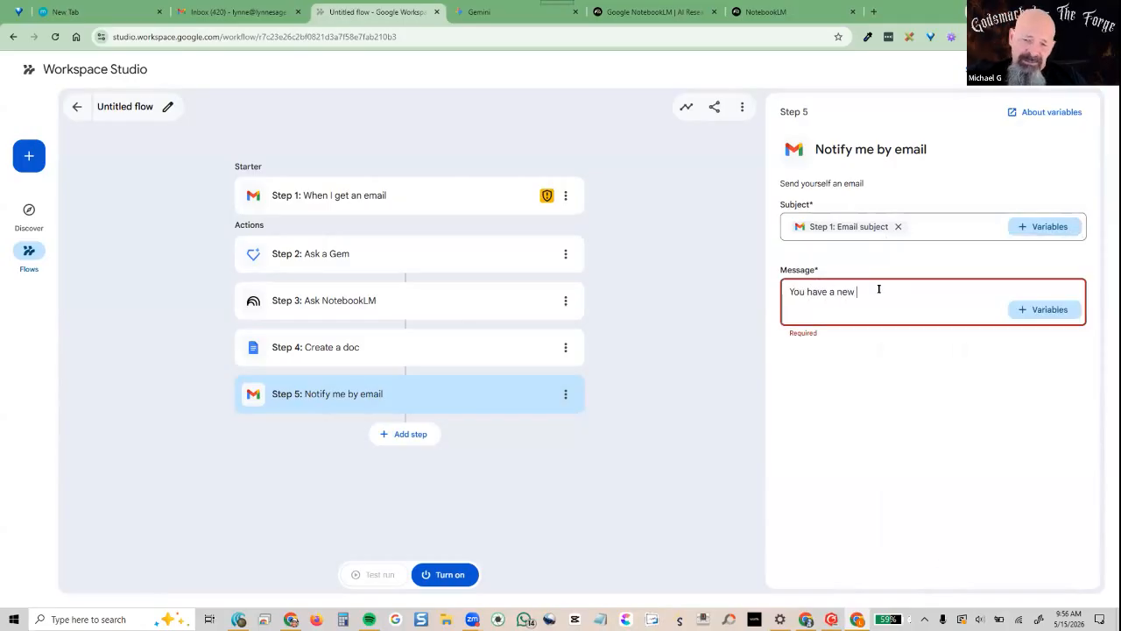
type("post")
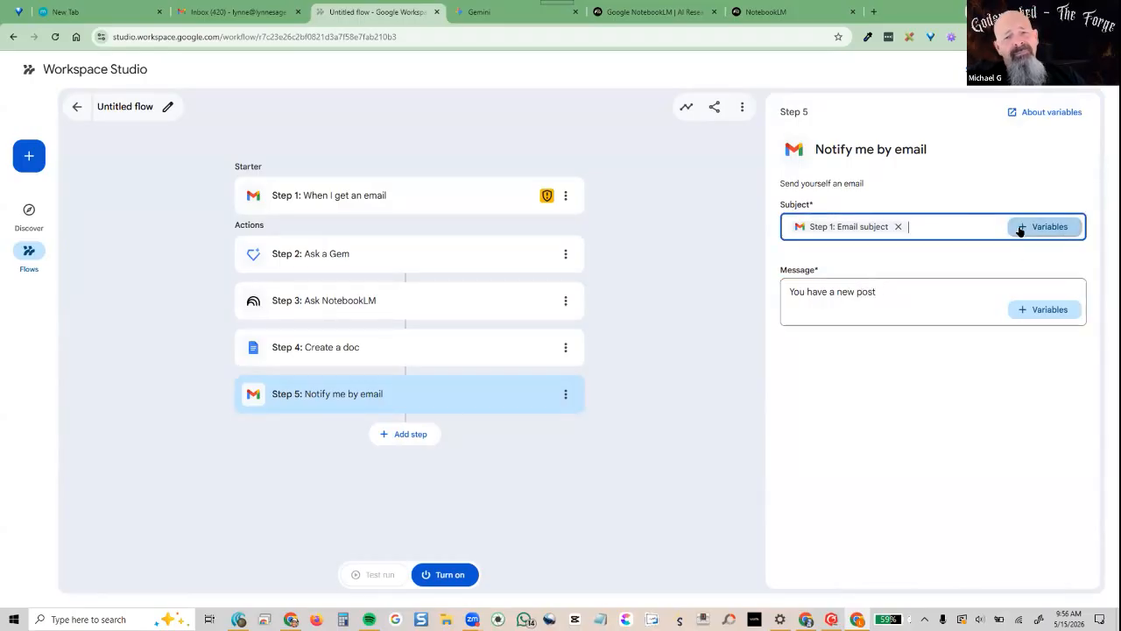
left_click(1057, 229)
left_click(974, 293)
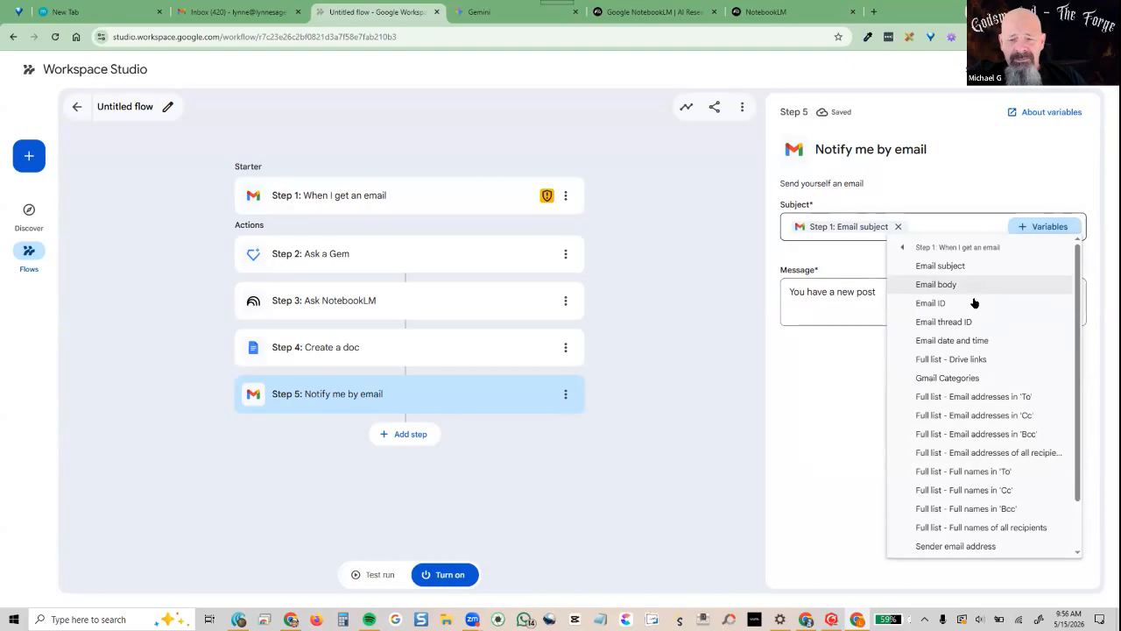
left_click(972, 300)
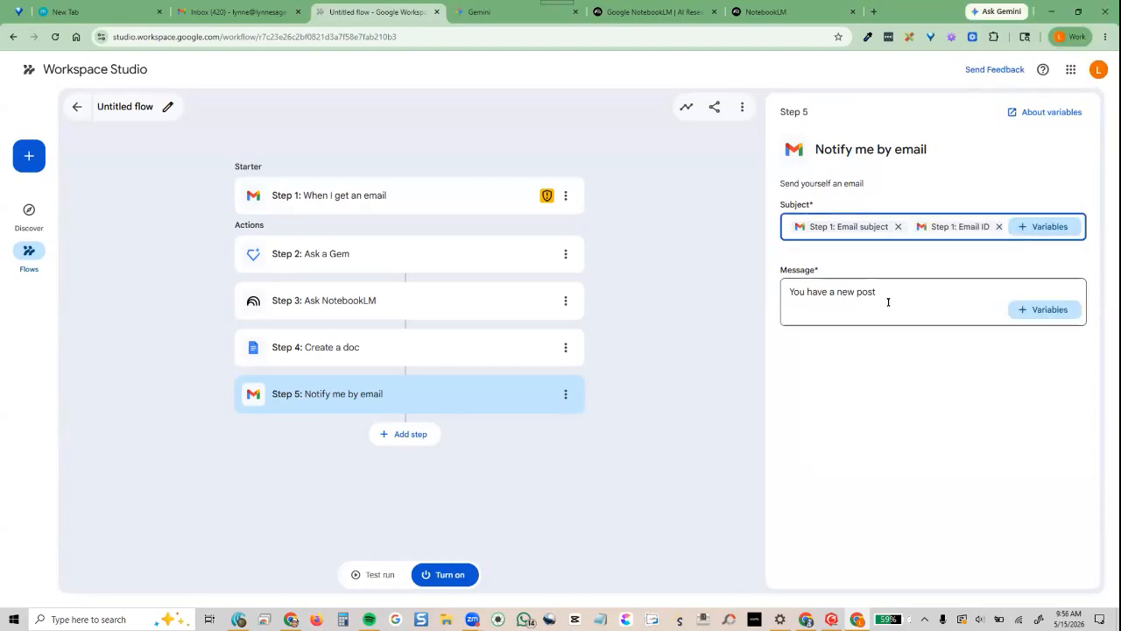
Insert the Create a doc step's Link to doc and Doc name into the message, then test run
left_click(1039, 321)
left_click(1040, 317)
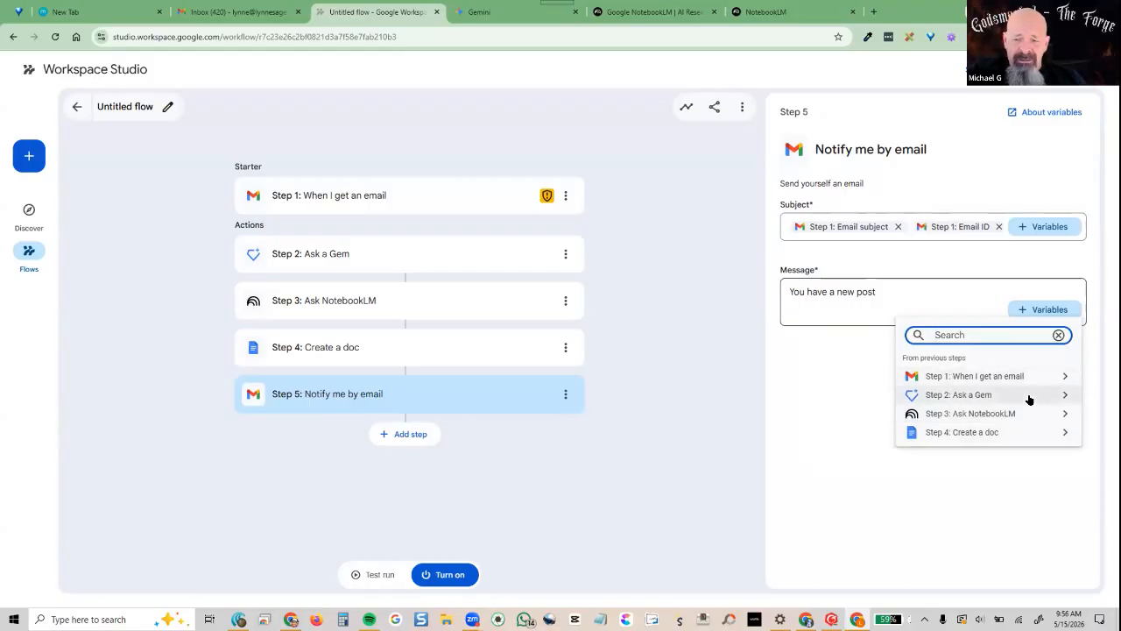
left_click(988, 433)
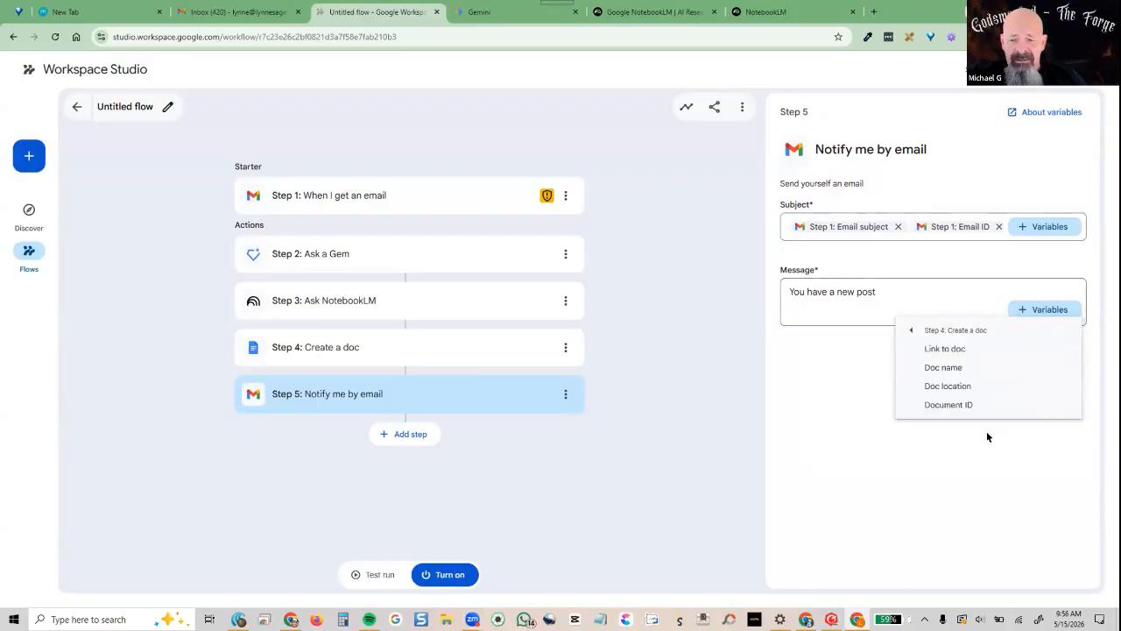
left_click(960, 351)
left_click(1032, 313)
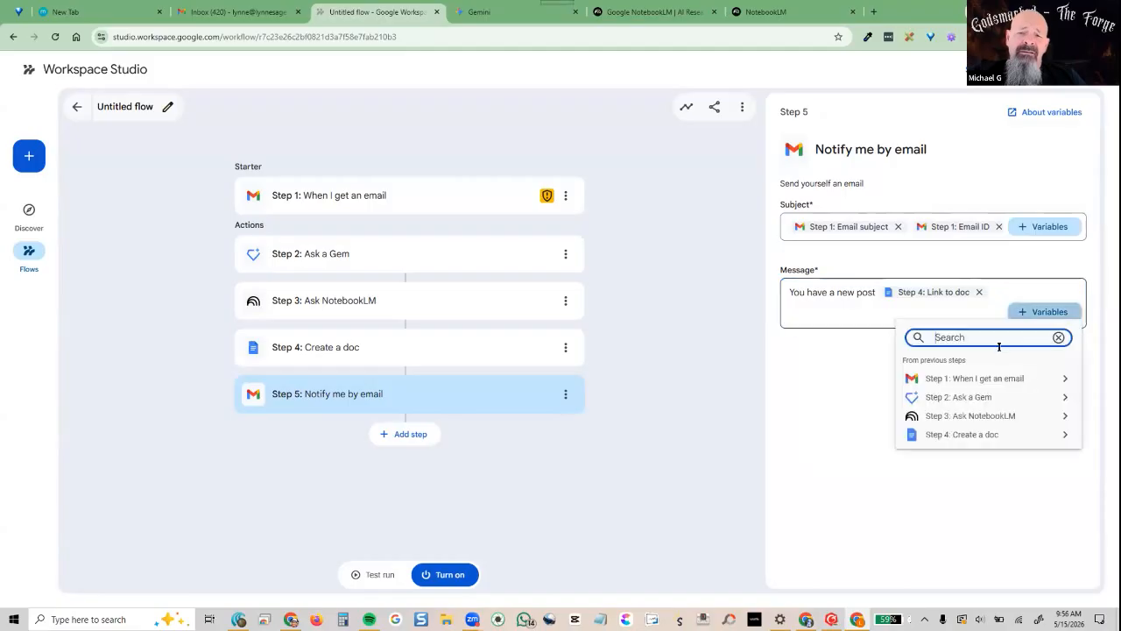
left_click(970, 435)
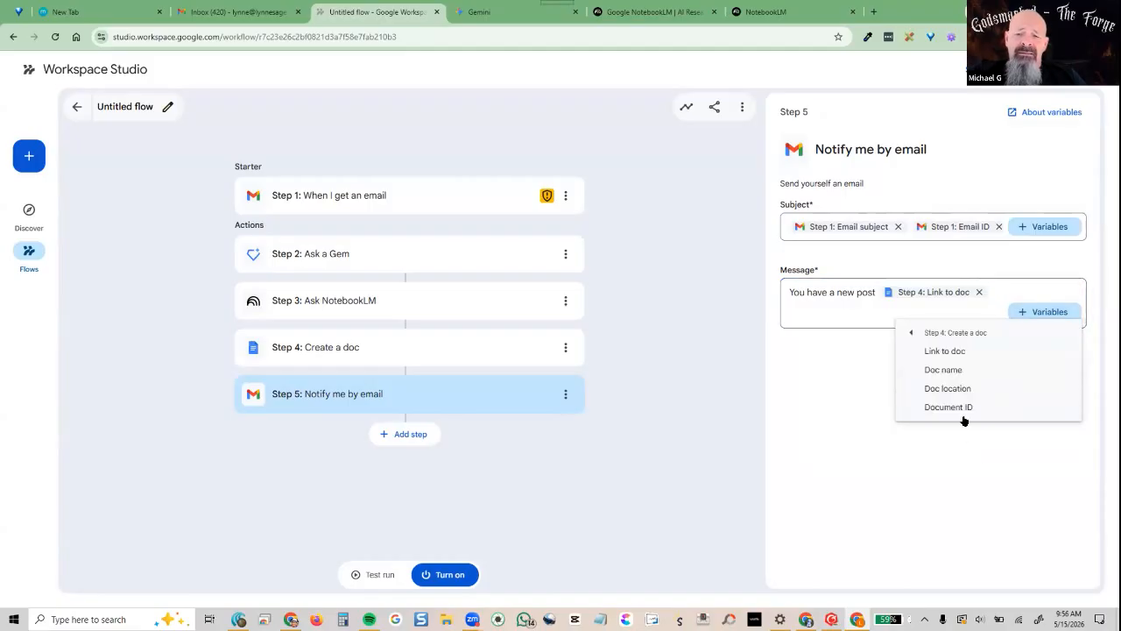
left_click(946, 369)
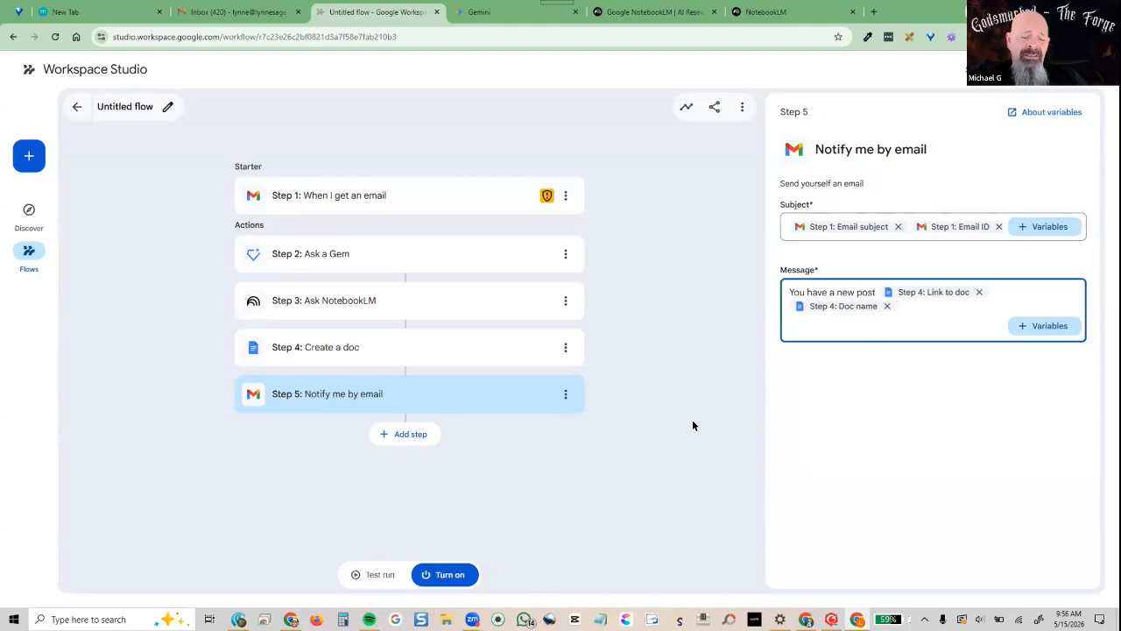
left_click(374, 571)
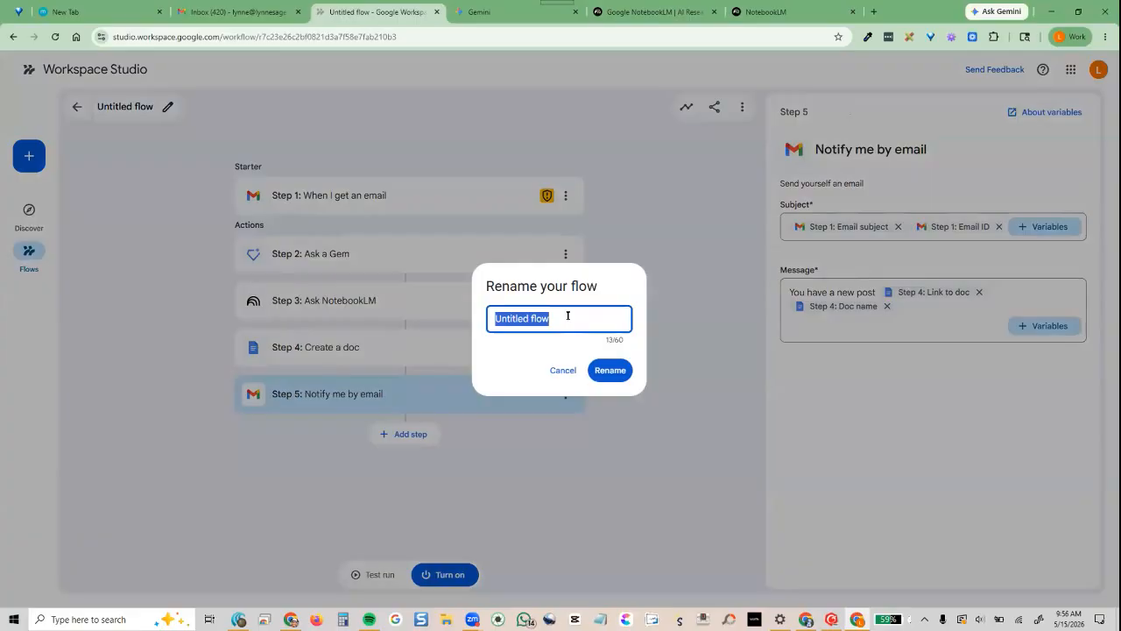
Replace the flow's name with 'Test Flow' and confirm the rename
type("G")
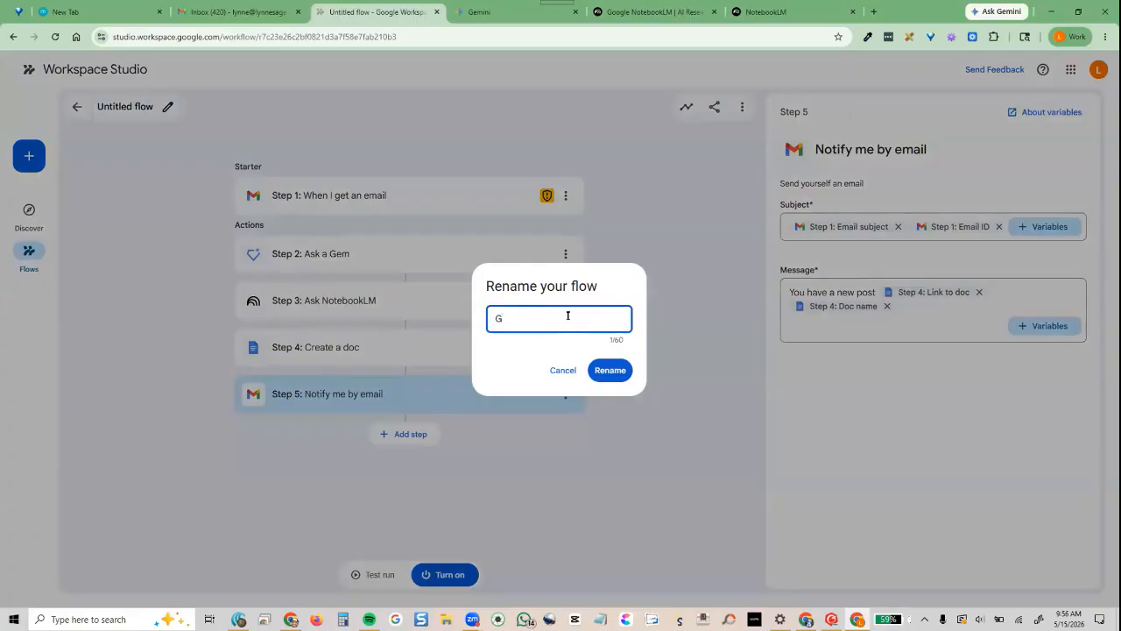
key("BackSpace")
type("Test Flow")
left_click(600, 370)
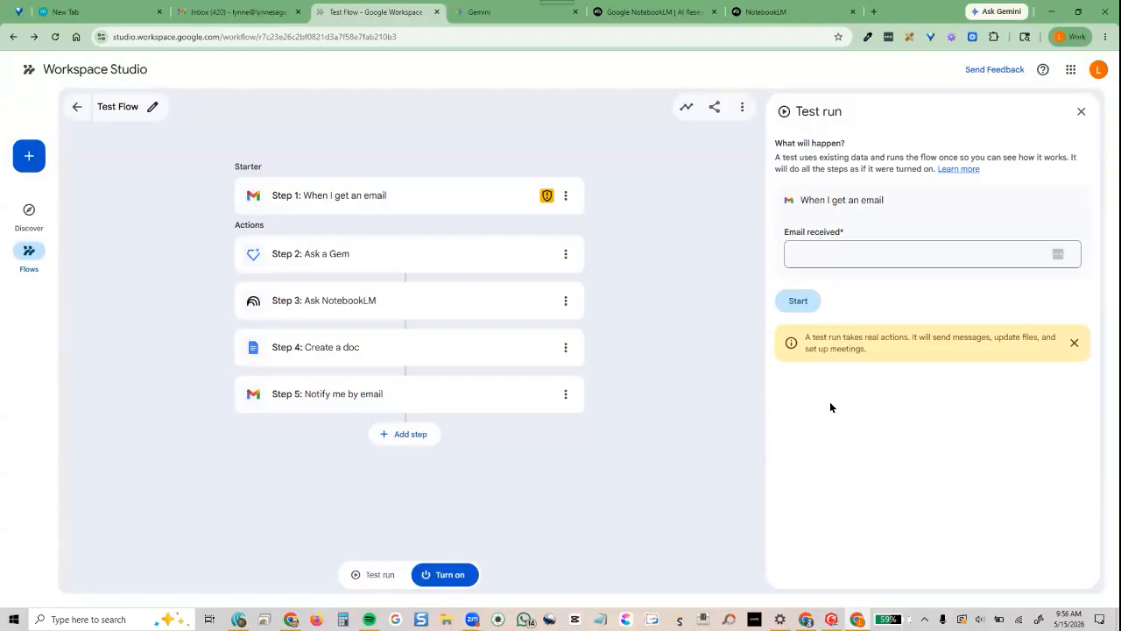
Enter the test mailbox address, pick the 'Domain registered - twm369.com' email, and start the test run
left_click(905, 249)
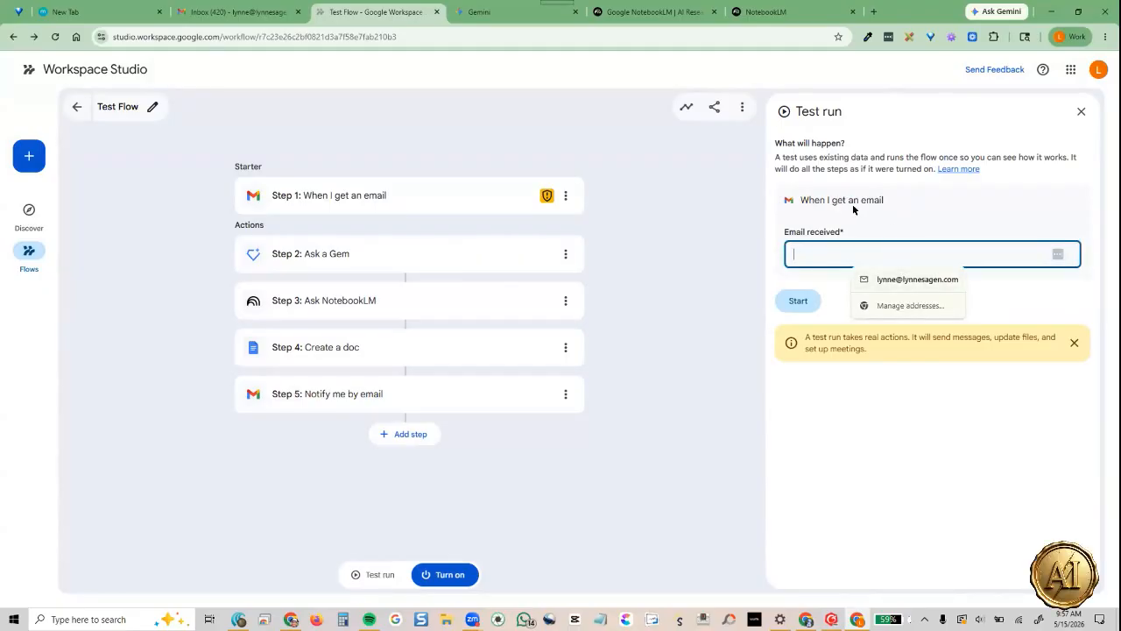
left_click(796, 243)
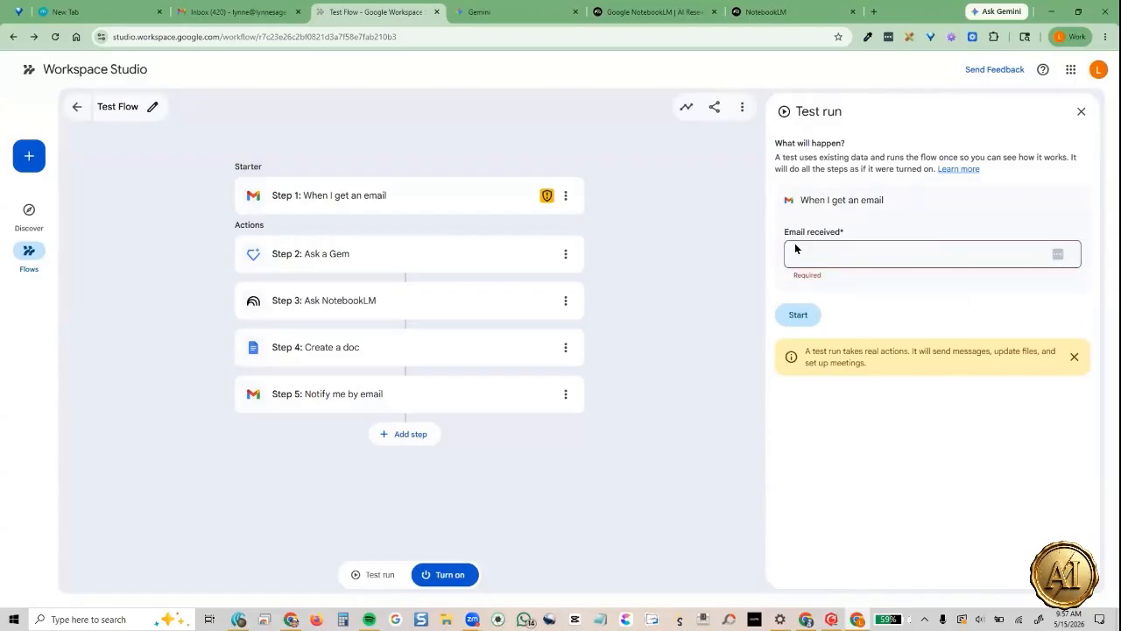
left_click(878, 250)
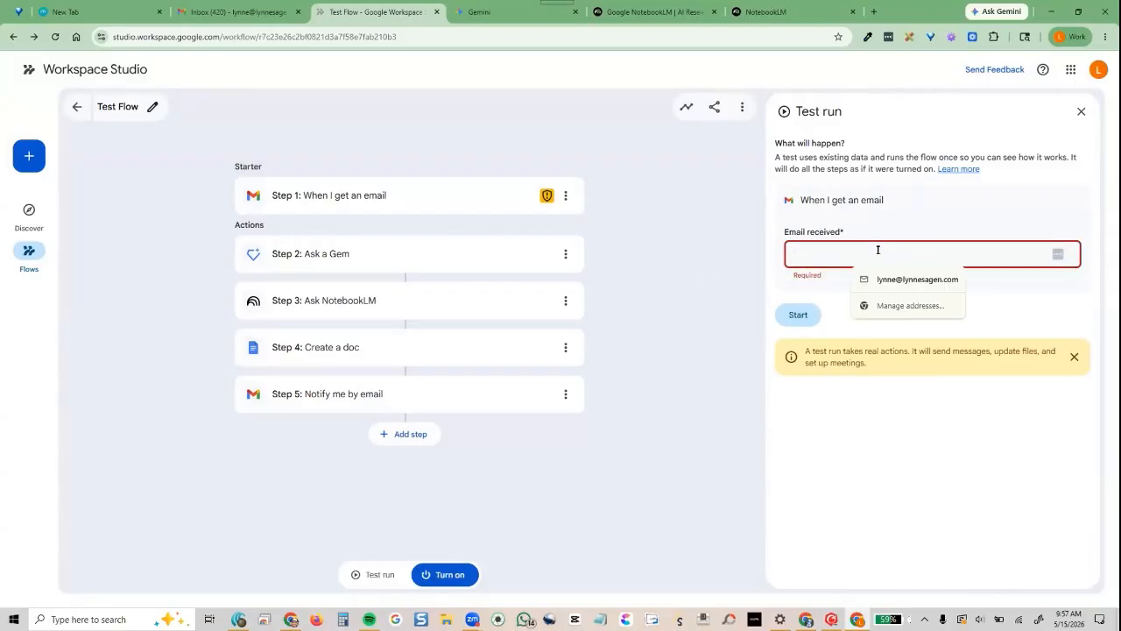
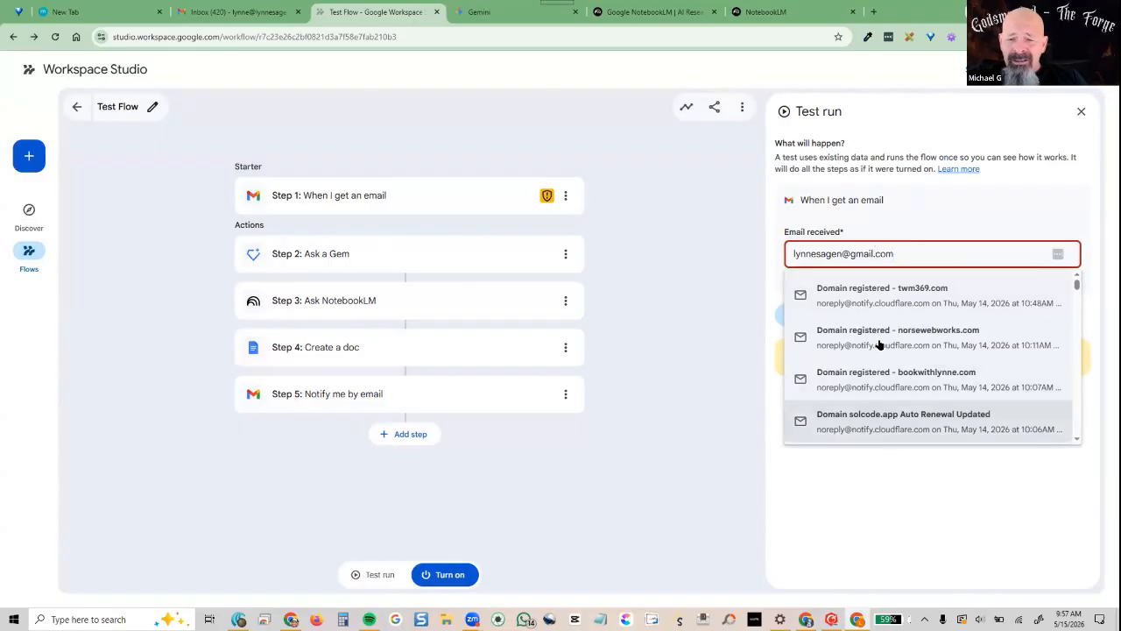
left_click(875, 294)
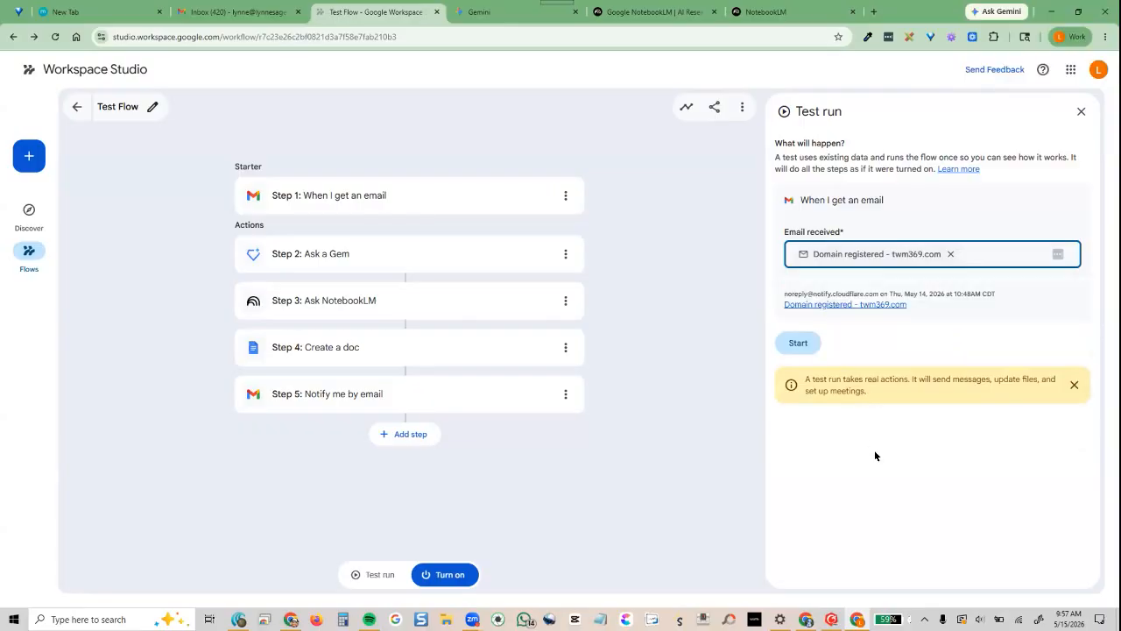
left_click(797, 343)
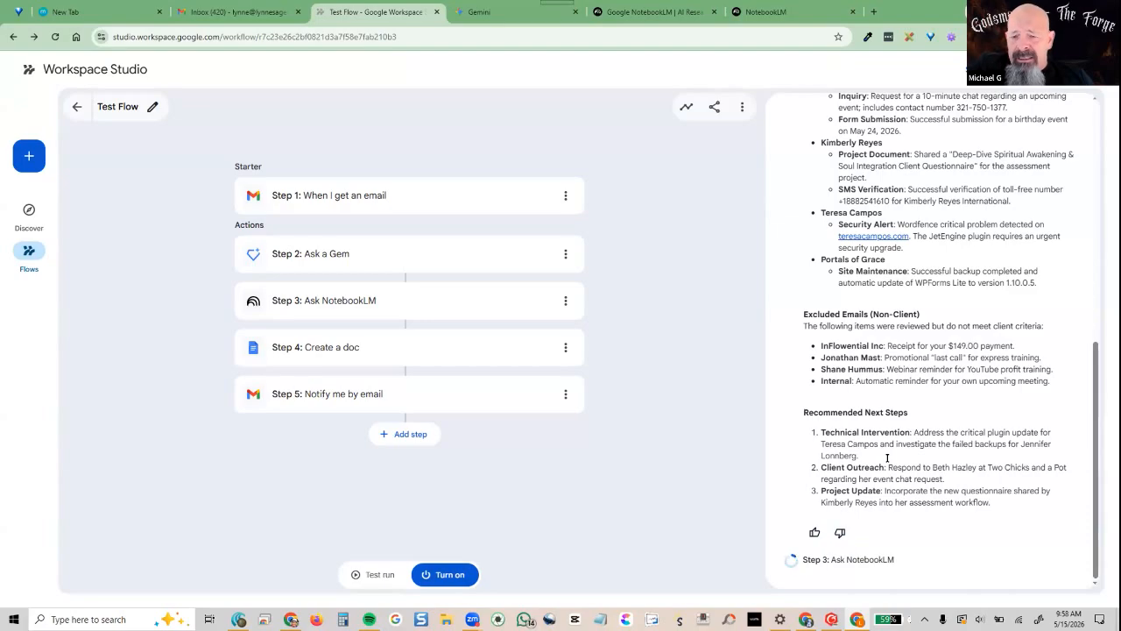
Scroll the Test run panel to review the Gem and NotebookLM output
scroll(896, 468, "up", 4)
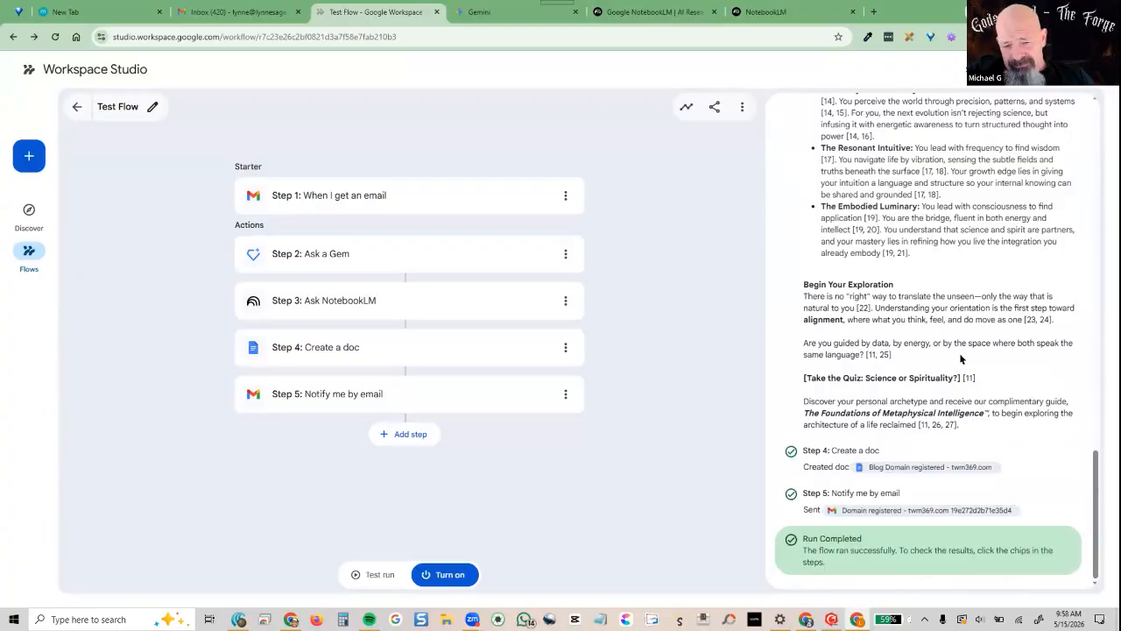
Review the run output and check the flow's extra actions menu without choosing anything
scroll(962, 366, "up", 10)
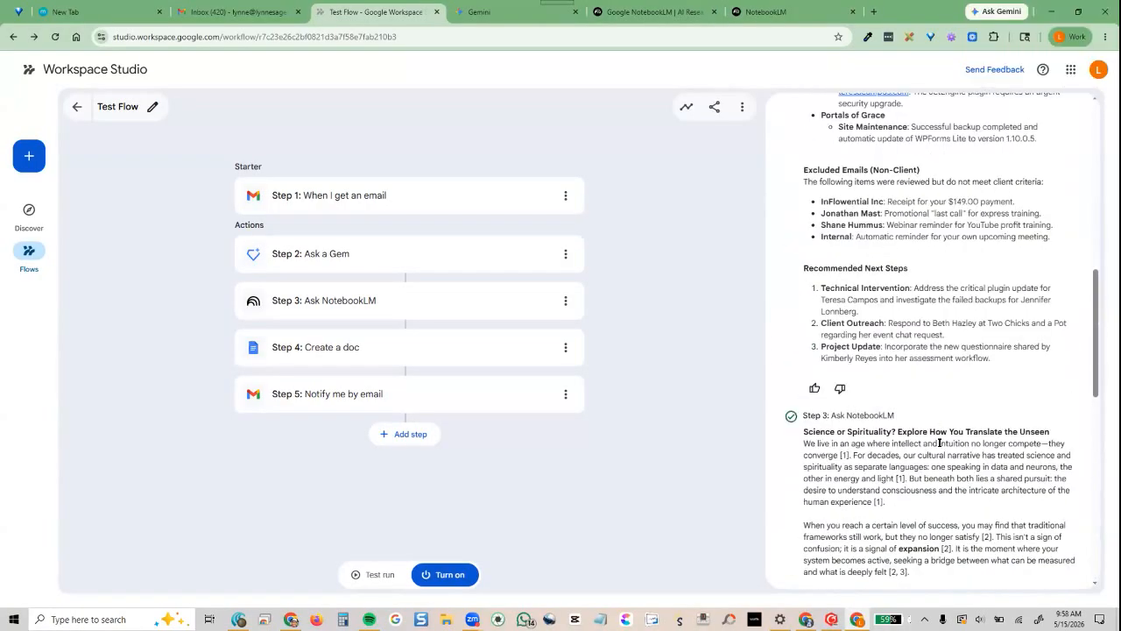
scroll(942, 451, "down", 3)
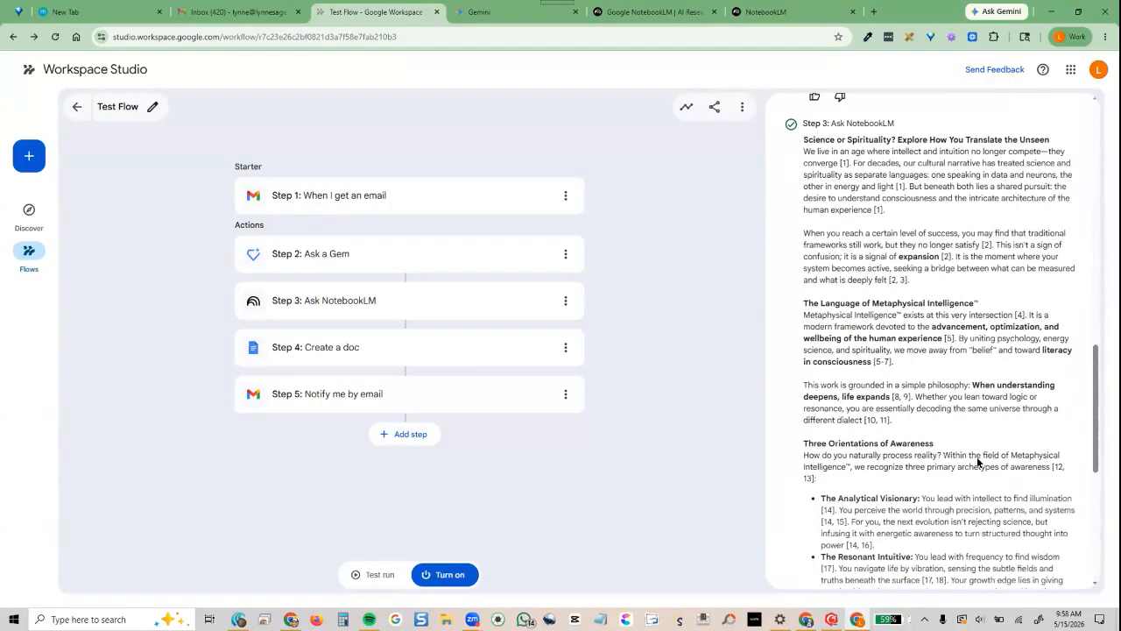
scroll(978, 461, "down", 5)
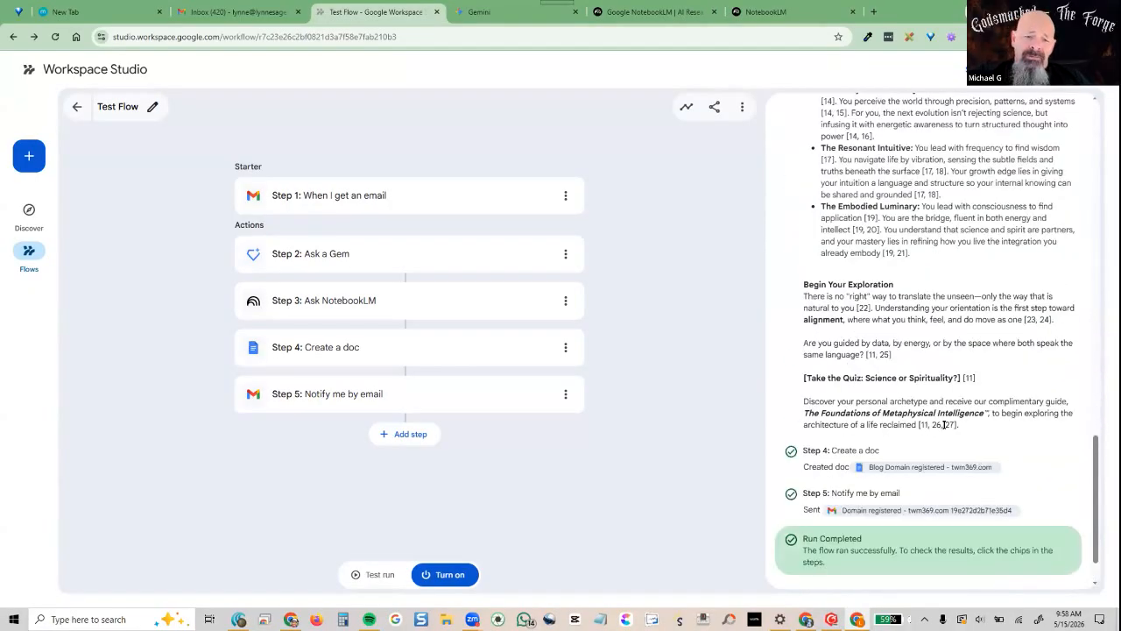
scroll(944, 424, "up", 10)
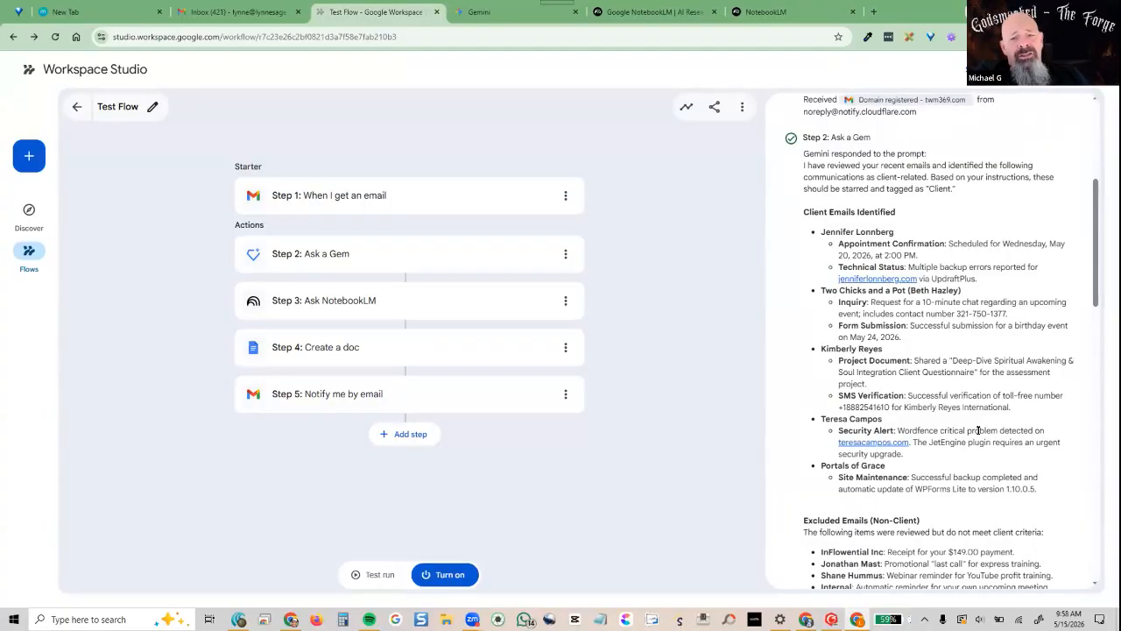
scroll(964, 433, "down", 10)
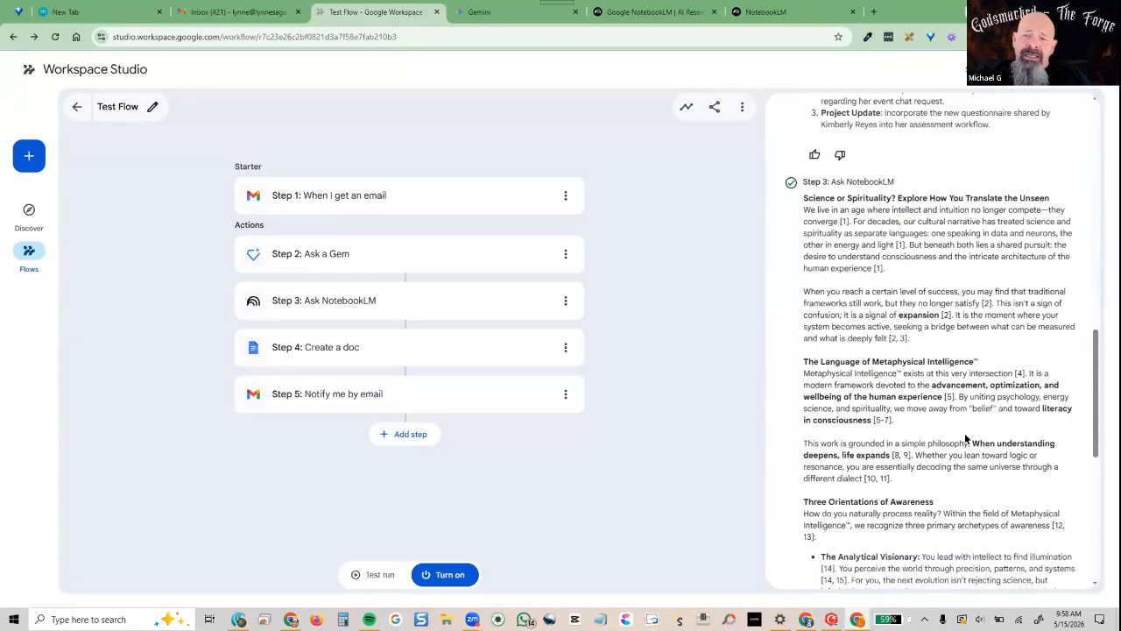
scroll(964, 432, "down", 3)
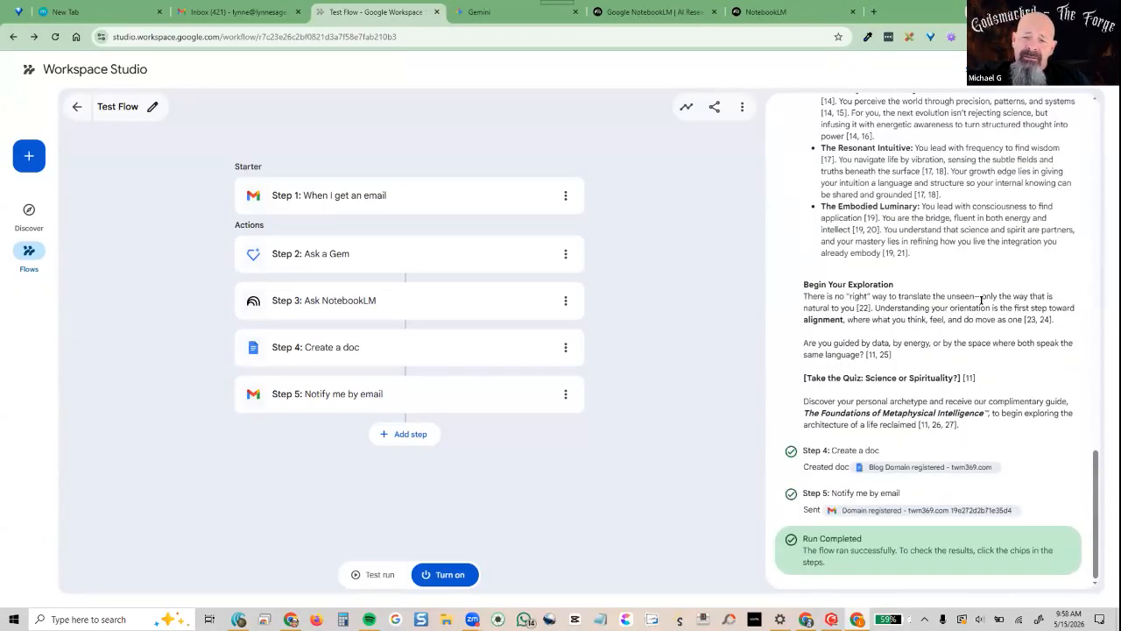
scroll(955, 334, "up", 13)
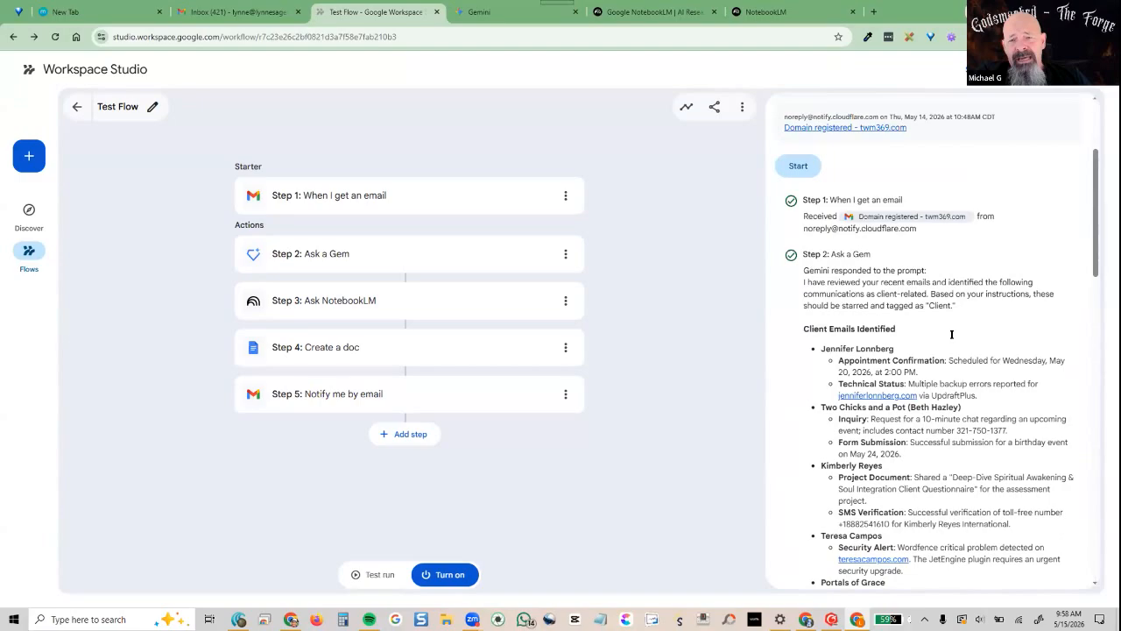
left_click(740, 109)
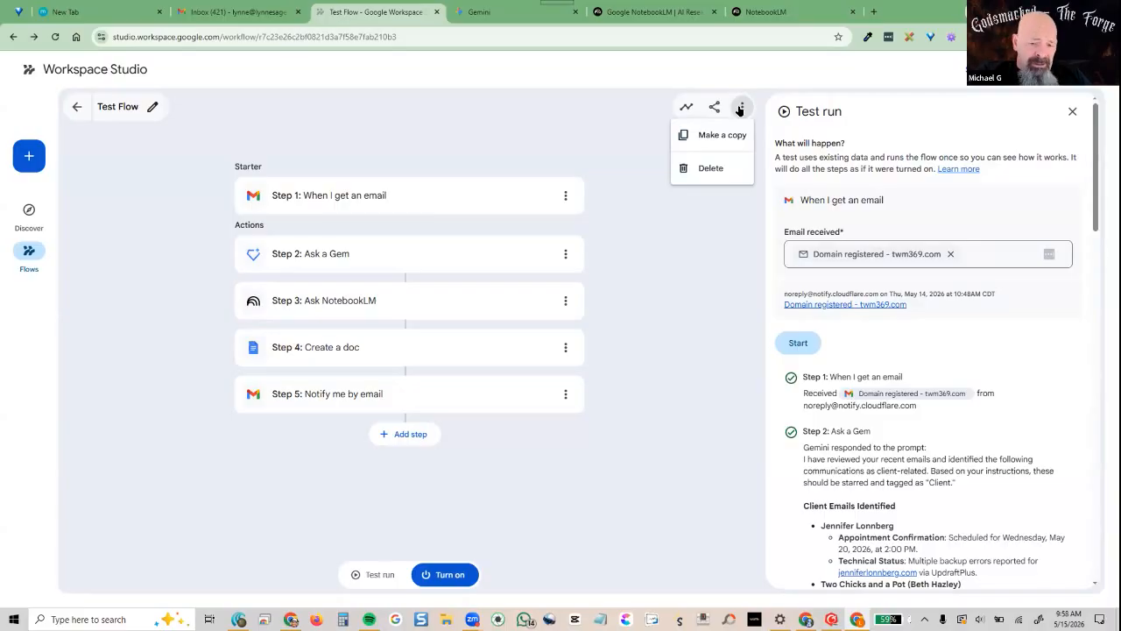
left_click(690, 207)
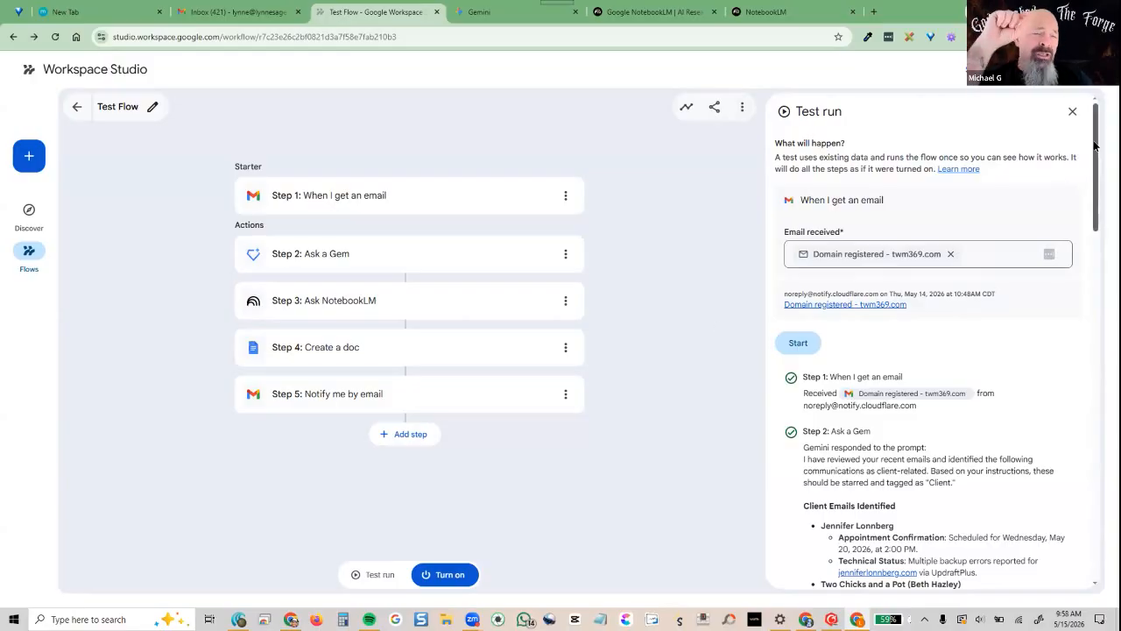
Scroll down to the completed run's created blog doc and sent email results
scroll(1083, 191, "down", 3)
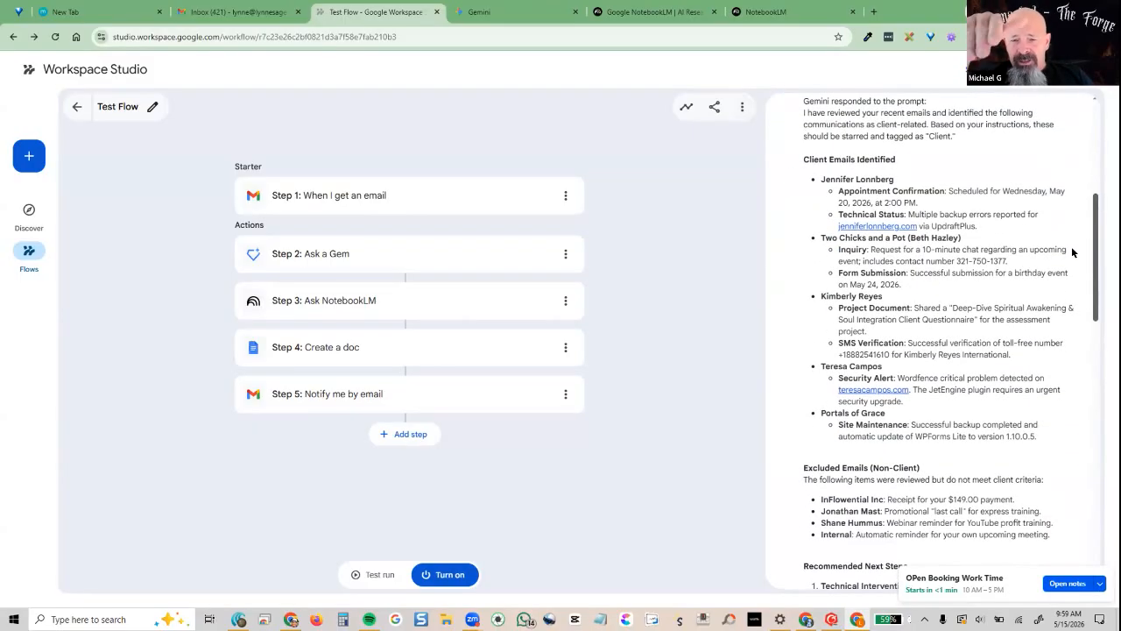
scroll(1074, 250, "down", 5)
scroll(1065, 302, "down", 1)
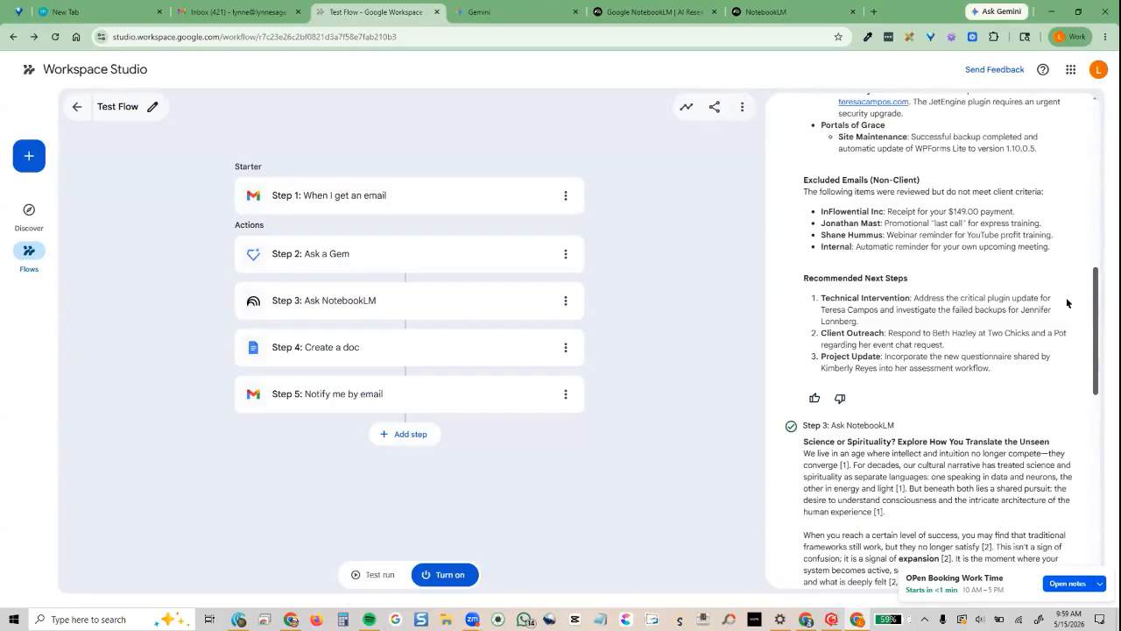
scroll(1066, 334, "down", 3)
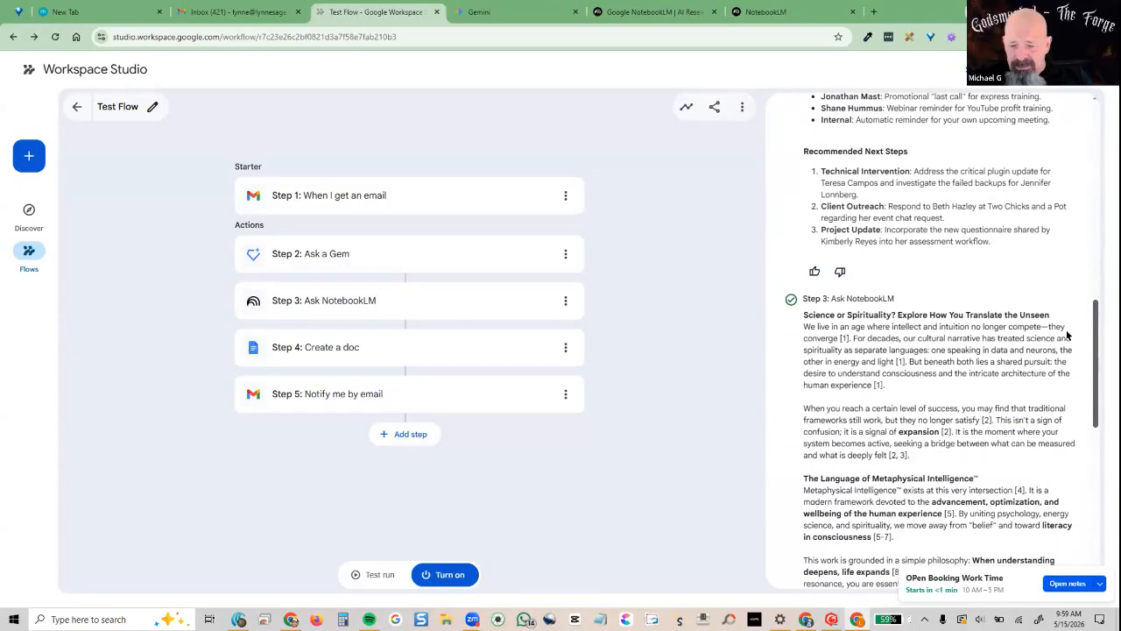
scroll(1067, 335, "down", 3)
scroll(1075, 385, "down", 3)
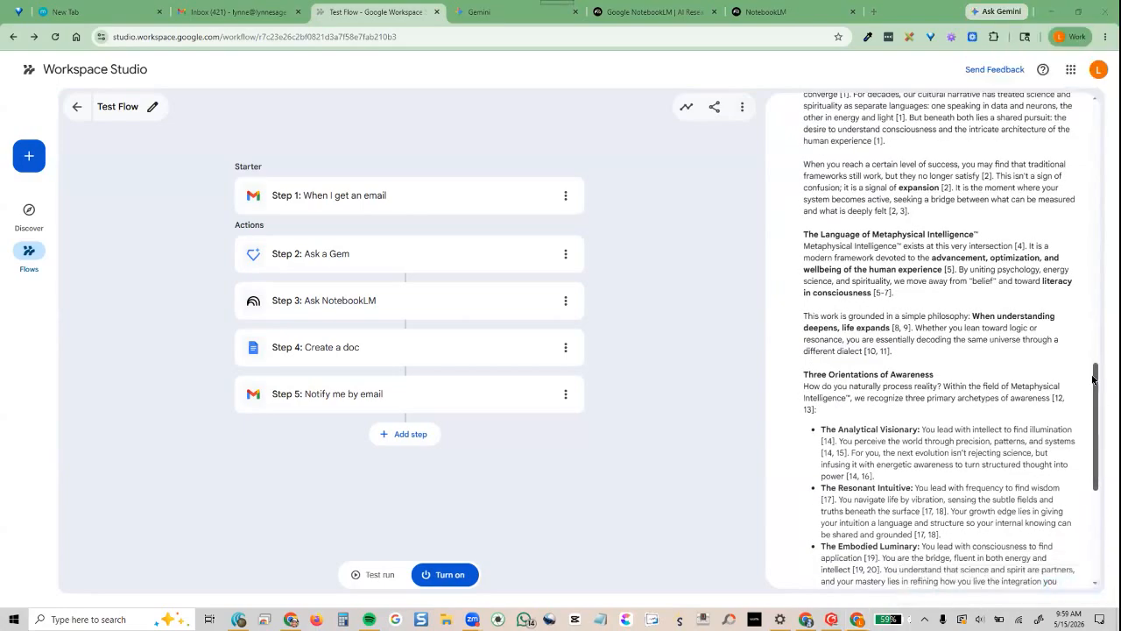
scroll(1092, 403, "down", 2)
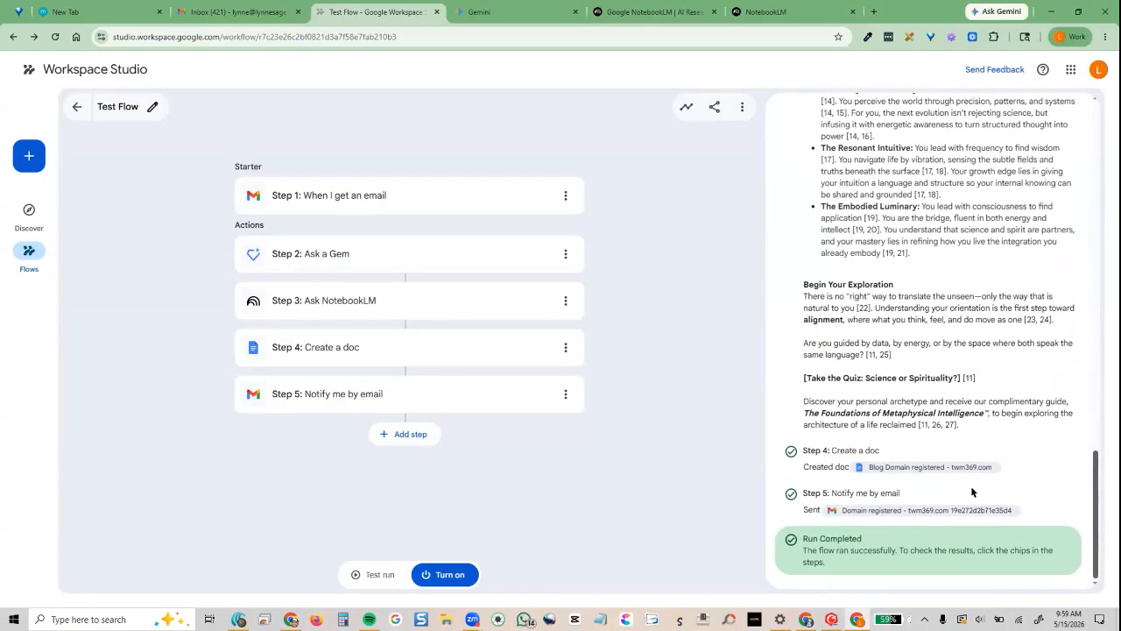
Open and skim the 'Blog Domain registered - twm369.com' doc, then go back to Test Flow and Gmail
left_click(886, 467)
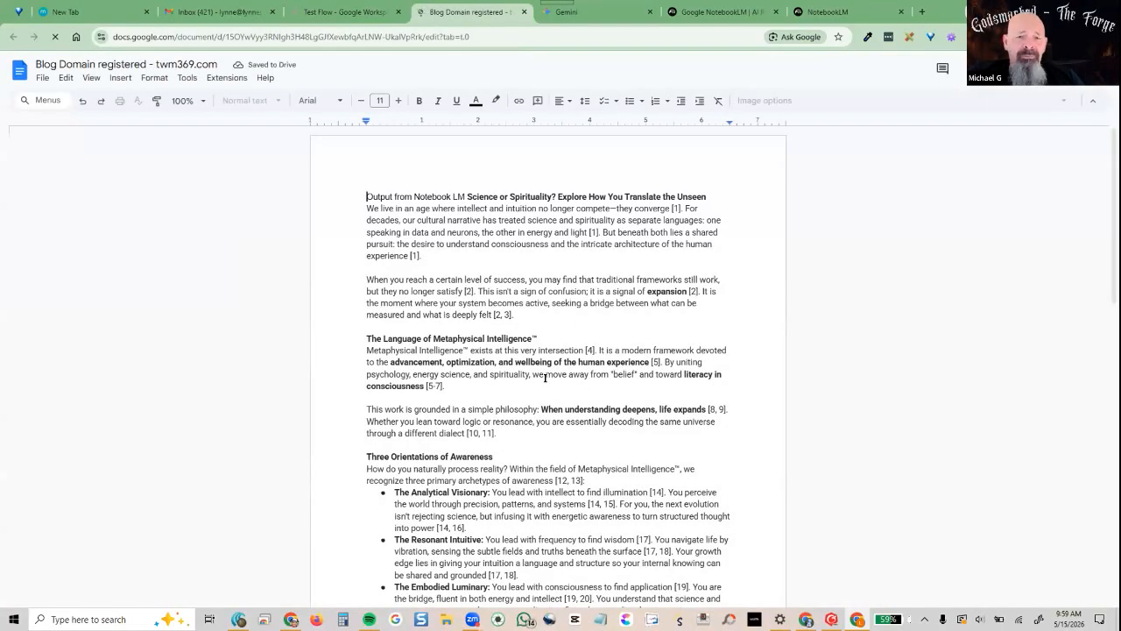
scroll(545, 377, "down", 5)
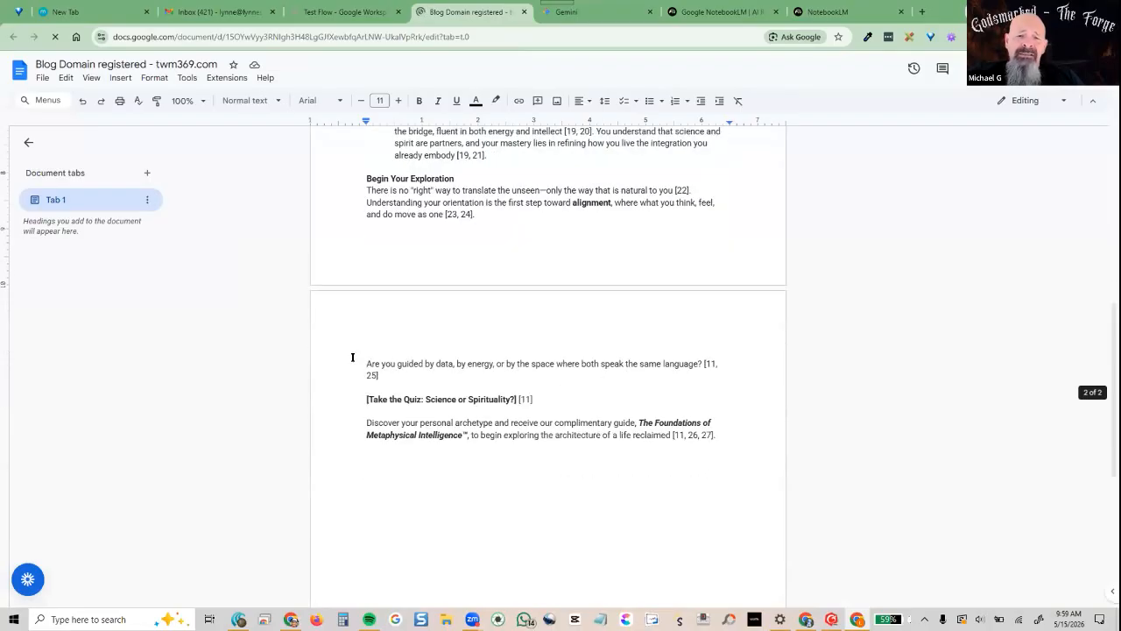
scroll(346, 354, "up", 3)
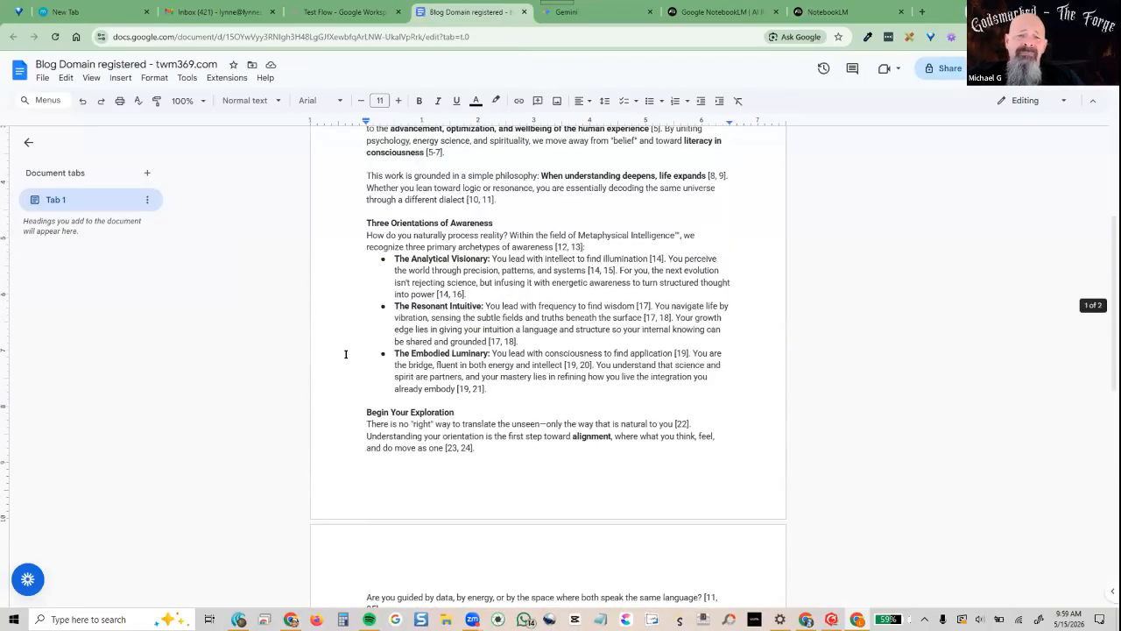
scroll(346, 354, "up", 3)
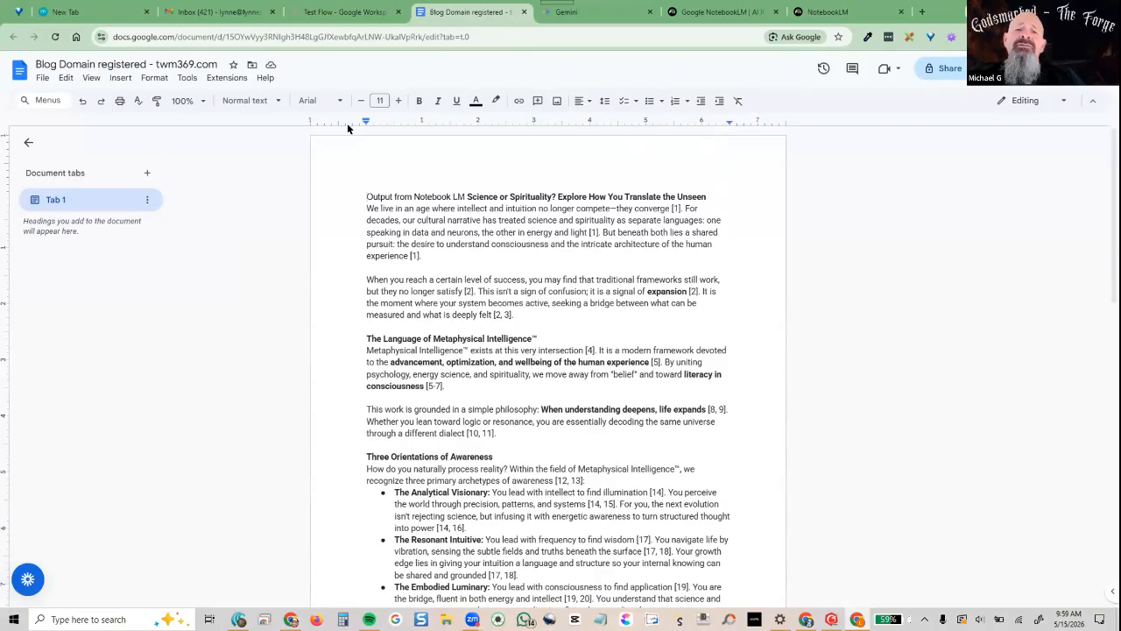
left_click(351, 13)
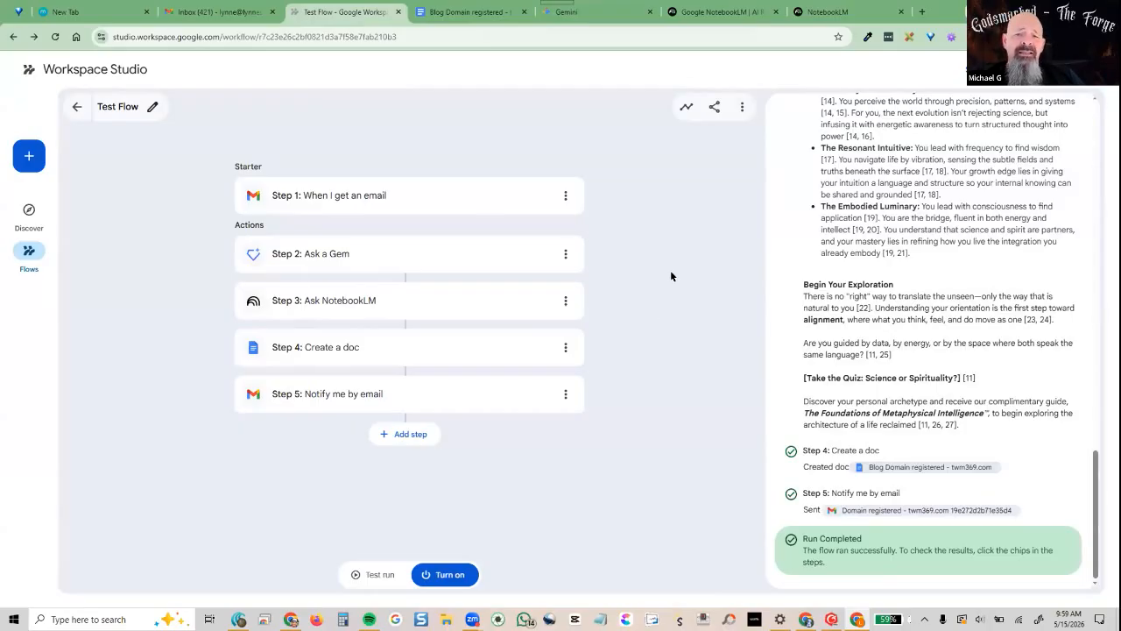
left_click(263, 12)
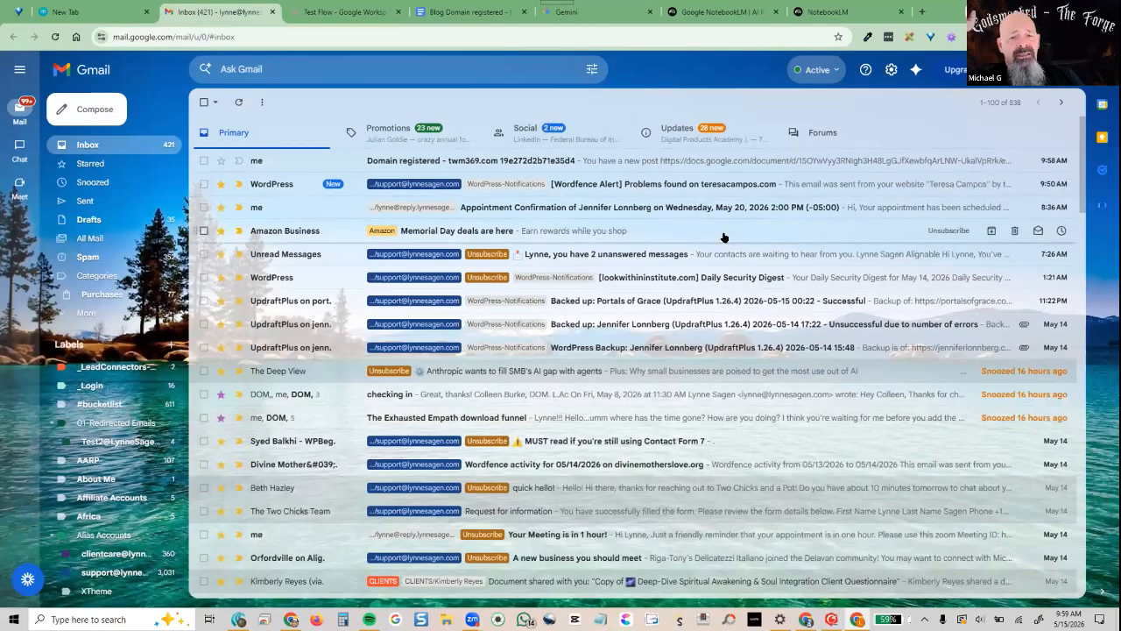
Open the 'Domain registered - twm369.com' notification email, then start a new browser tab
left_click(548, 159)
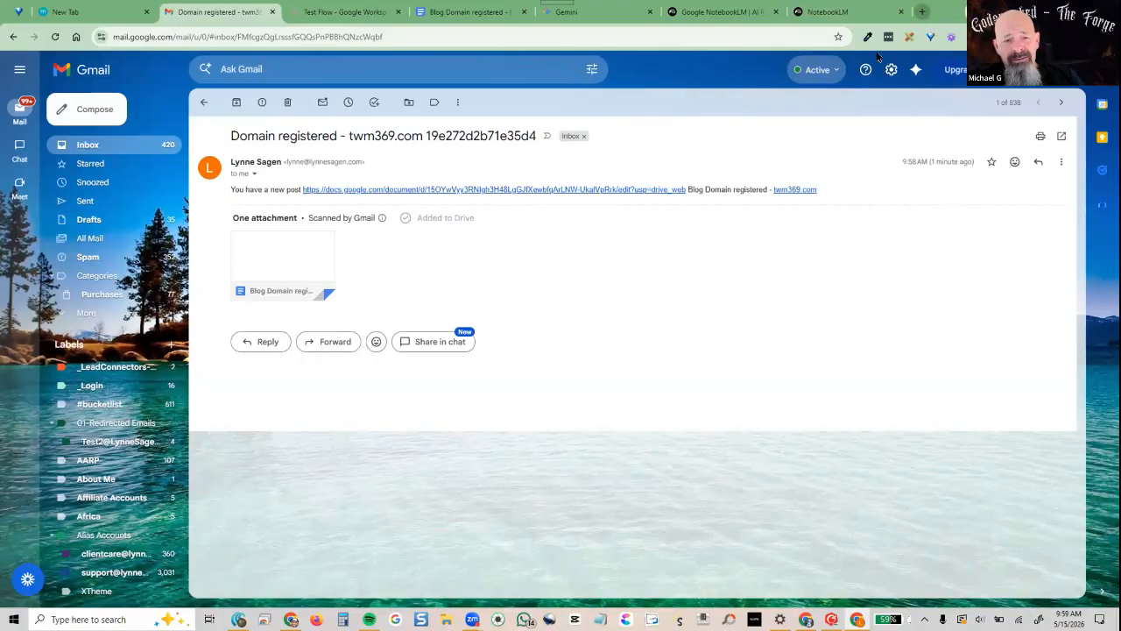
left_click(922, 13)
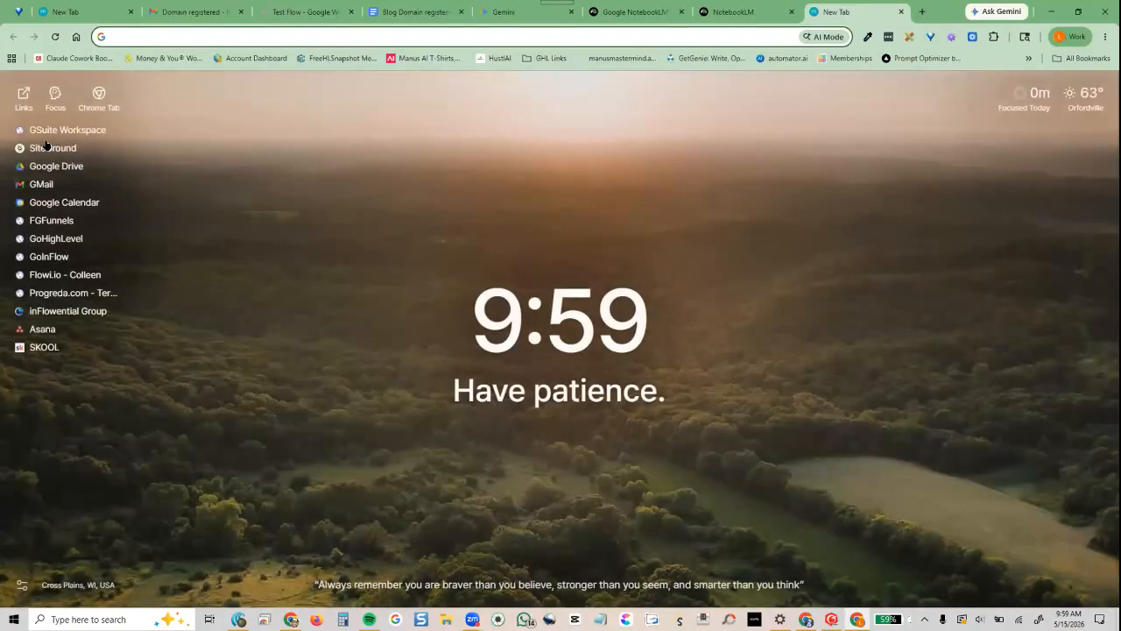
Open the 'Blog Domain registered - twm369.com' doc from Drive's Gemini Test folder
left_click(40, 168, "ctrl")
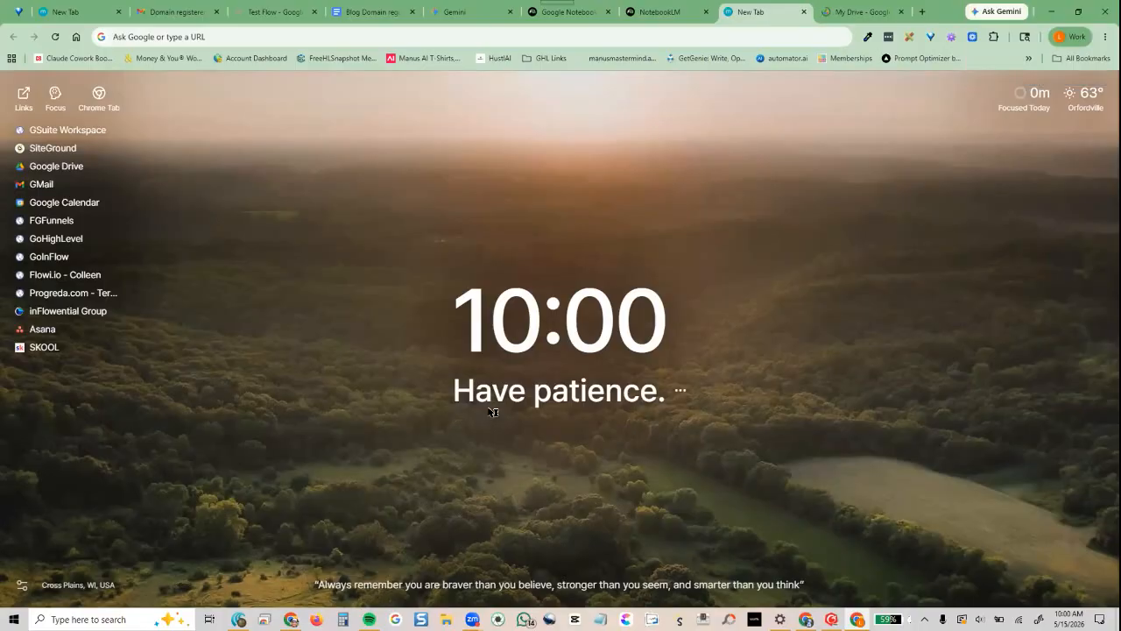
left_click(839, 16)
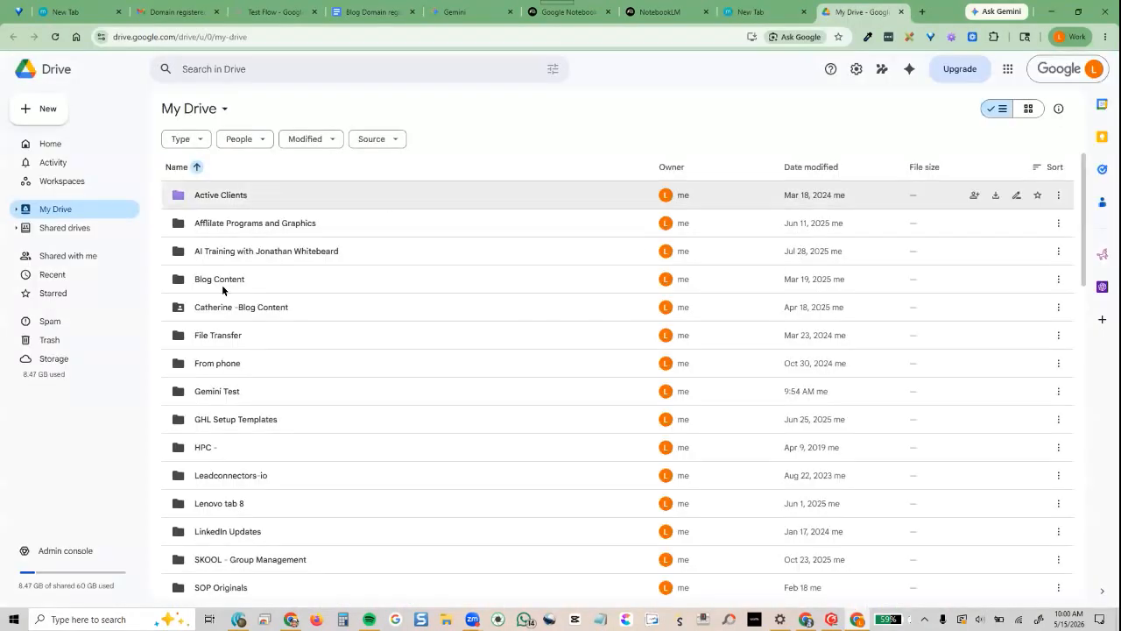
left_click(238, 399)
double_click(238, 401)
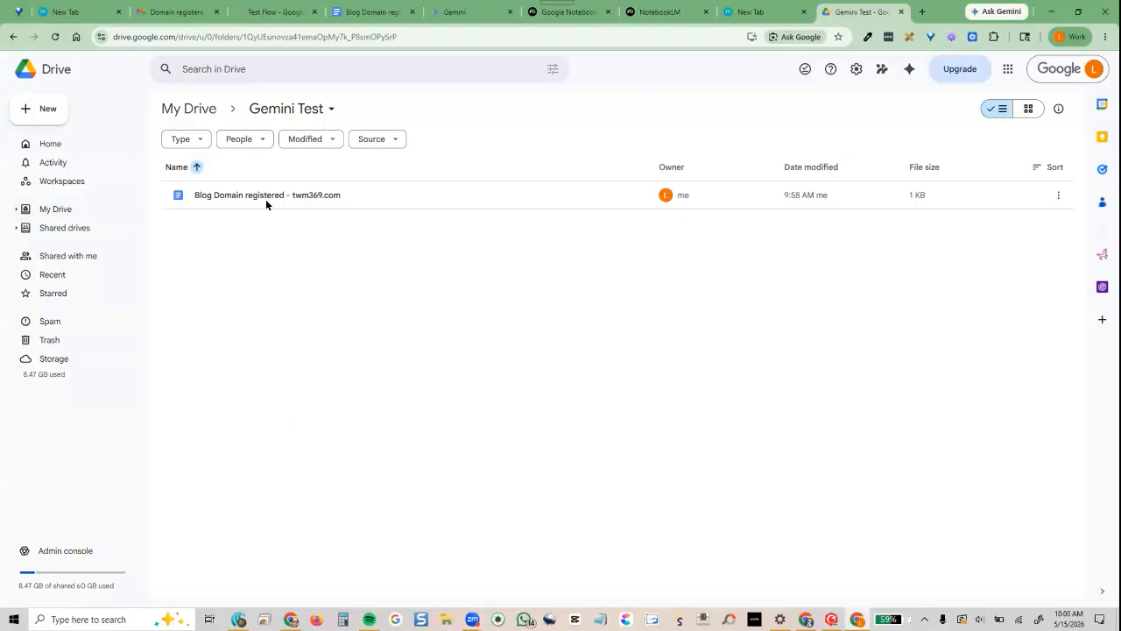
left_click(243, 200)
key("Return")
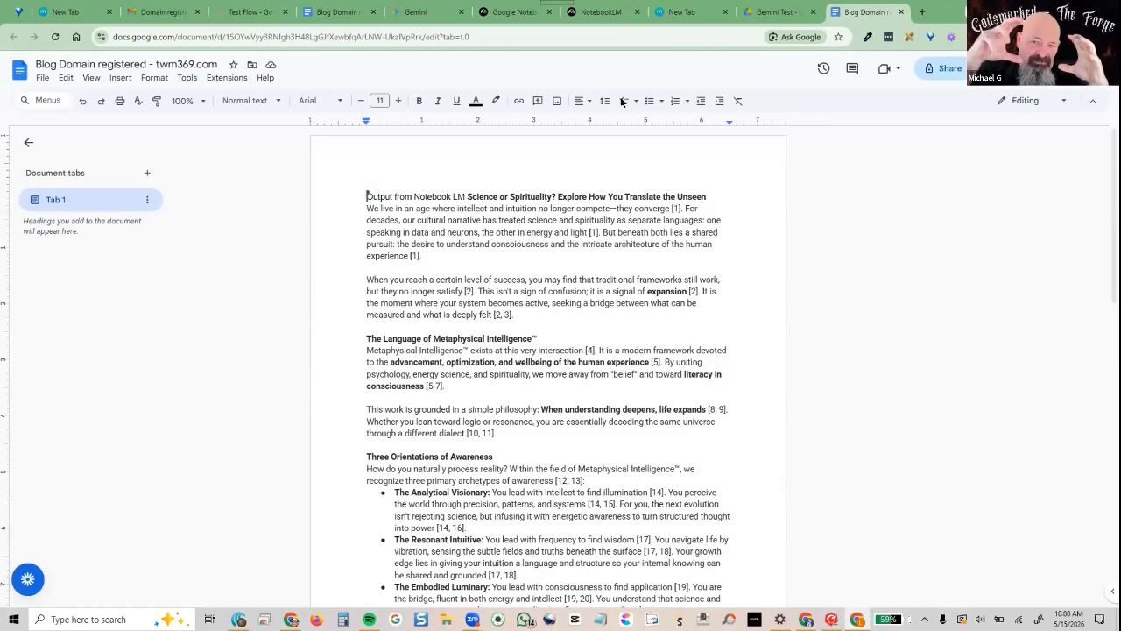
Check the KRI Brands notebook in NotebookLM, then return to the notebooks list
left_click(584, 12)
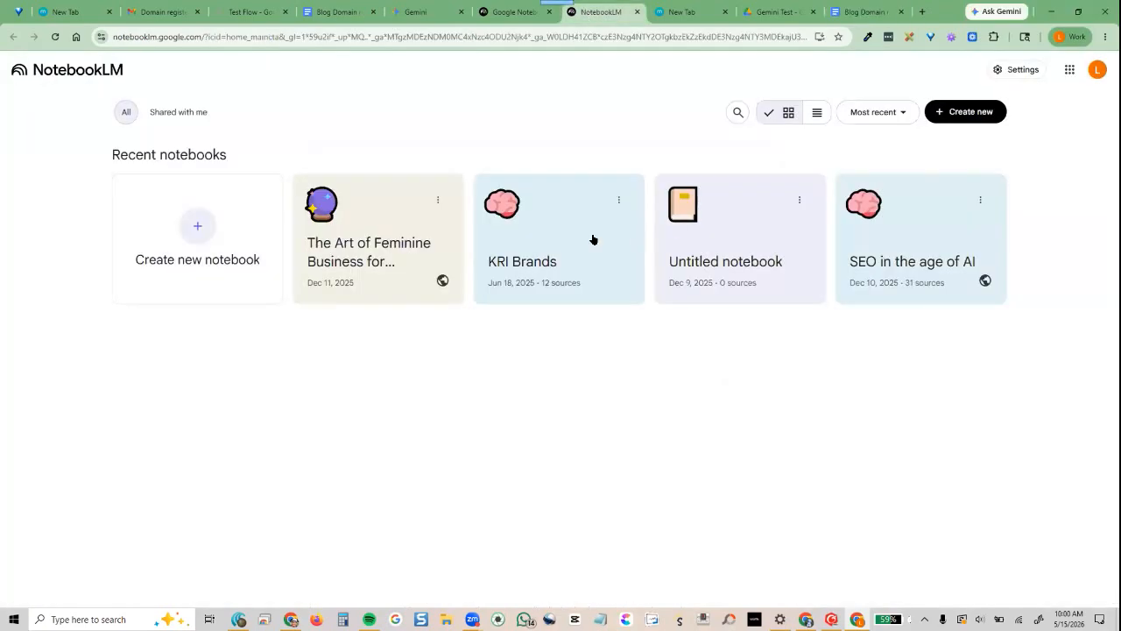
left_click(549, 240)
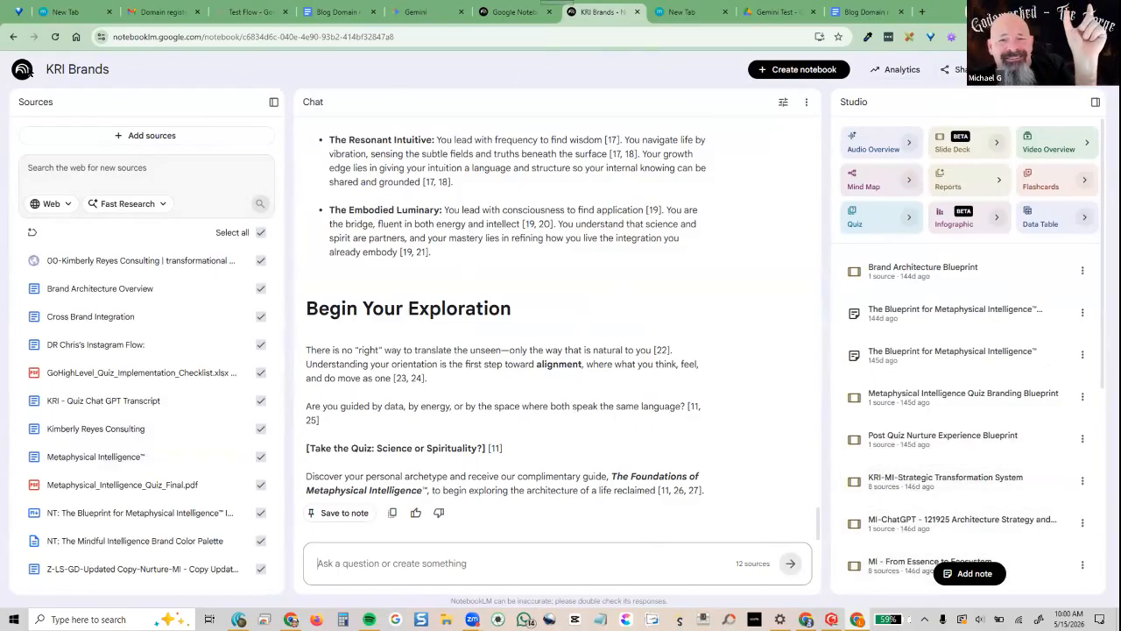
left_click(22, 69)
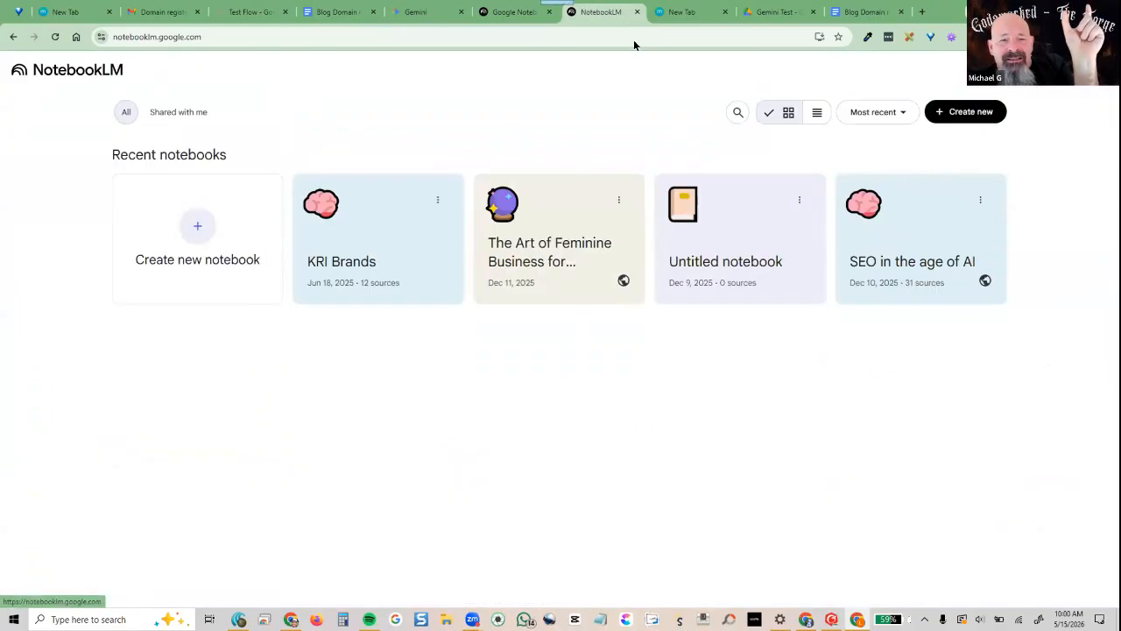
Reread the blog doc, then return to Test Flow and open Step 5's email notification settings
left_click(843, 13)
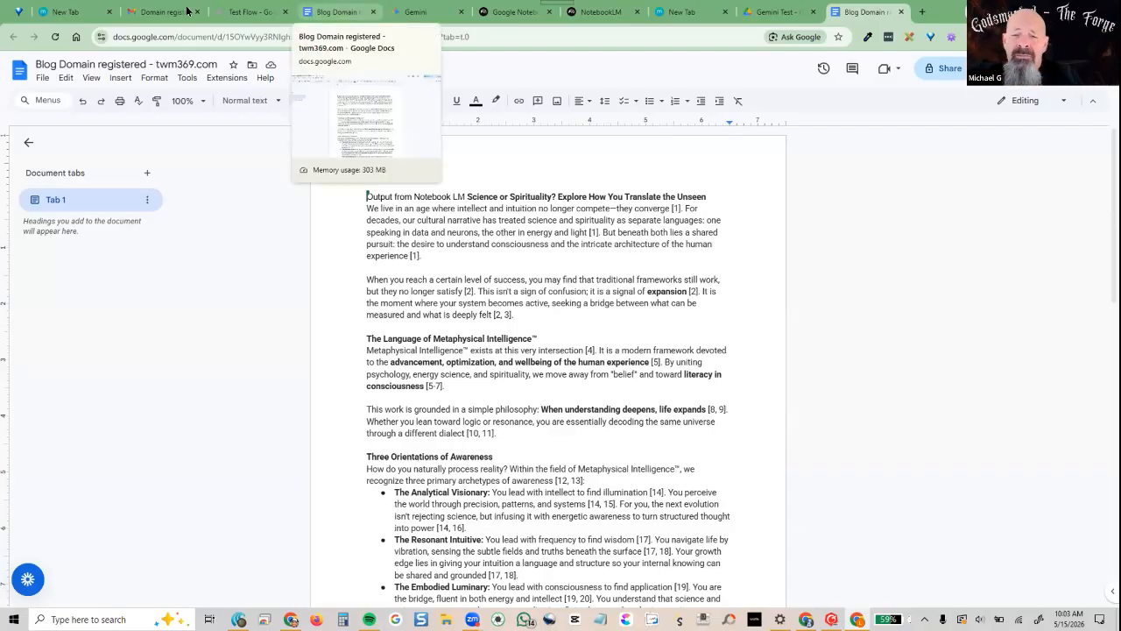
left_click(251, 12)
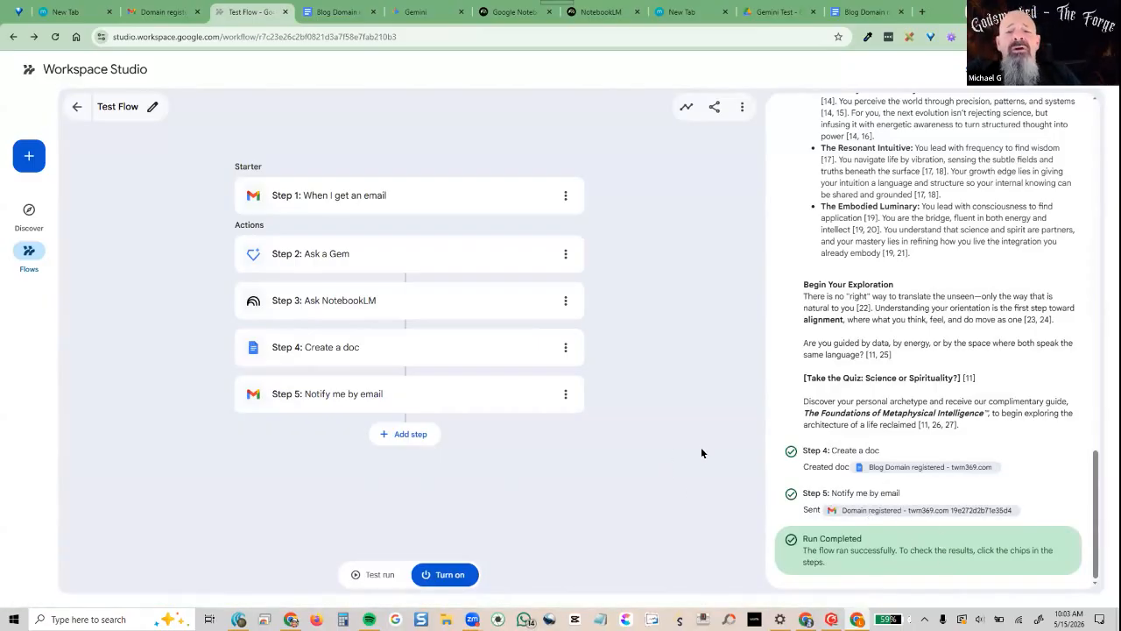
left_click(310, 407)
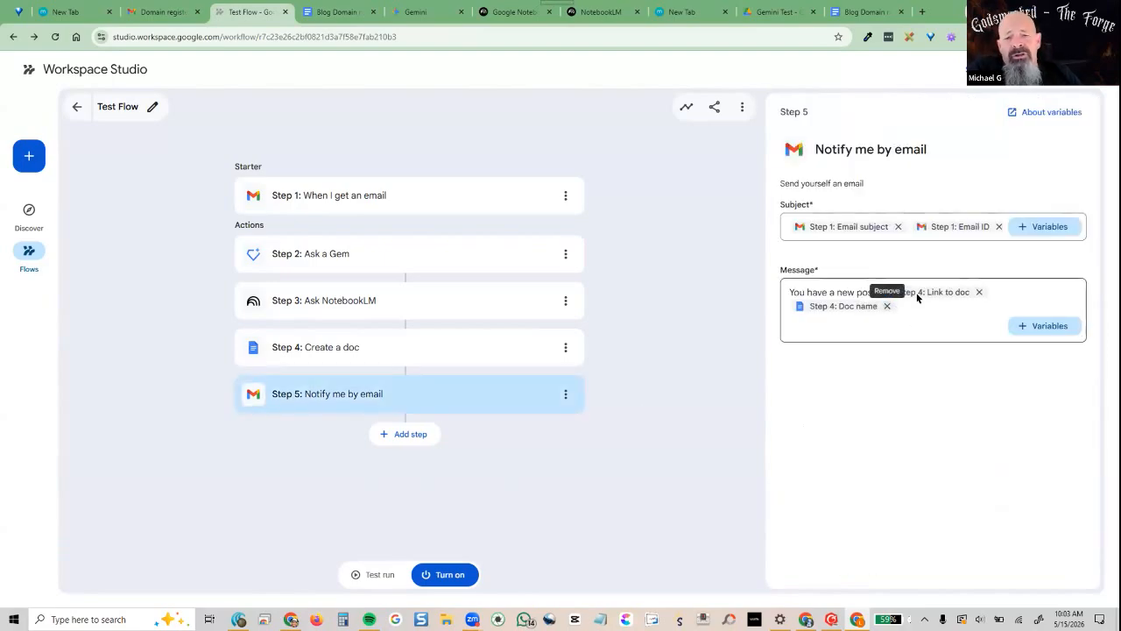
Change the message to 'You have a new blog' followed by the Step 4 Link to doc variable
left_click(979, 292)
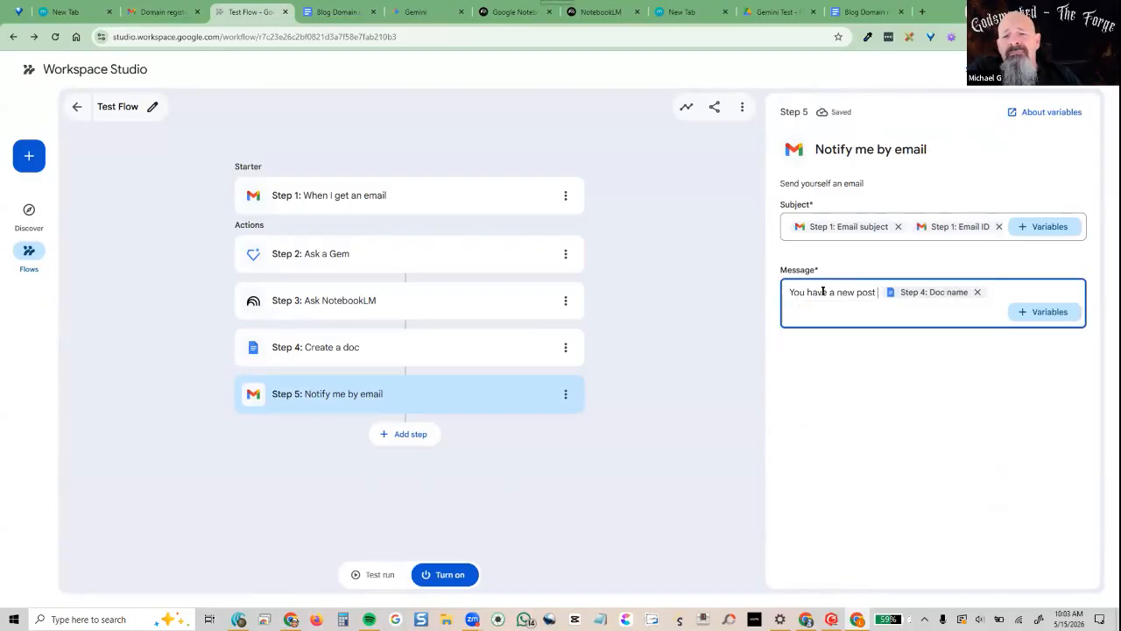
left_click(858, 292)
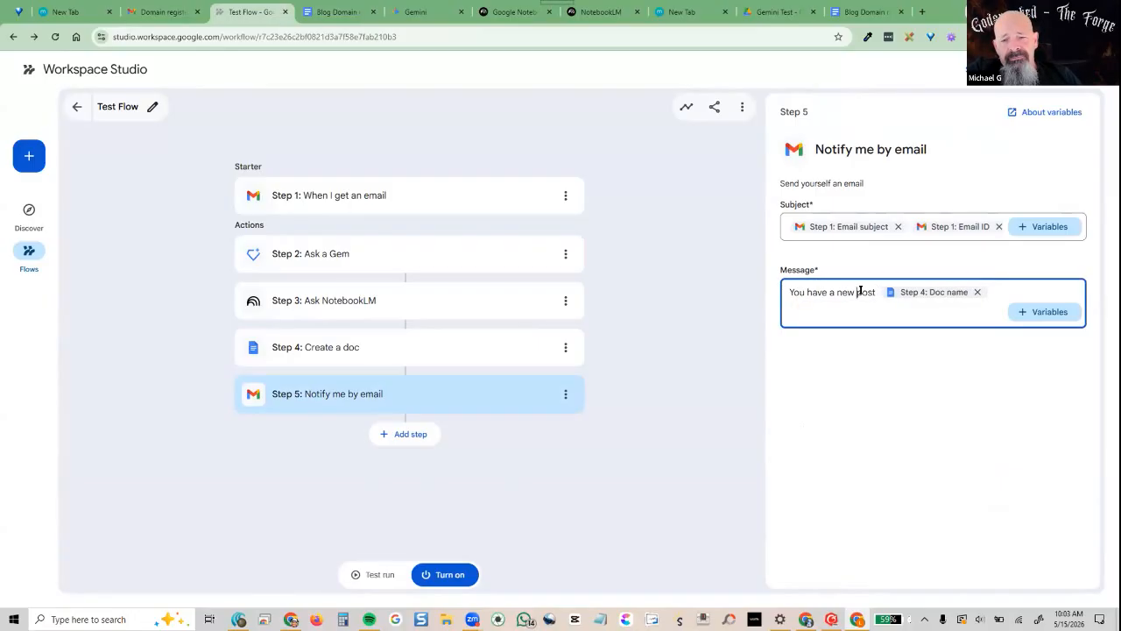
type("blog")
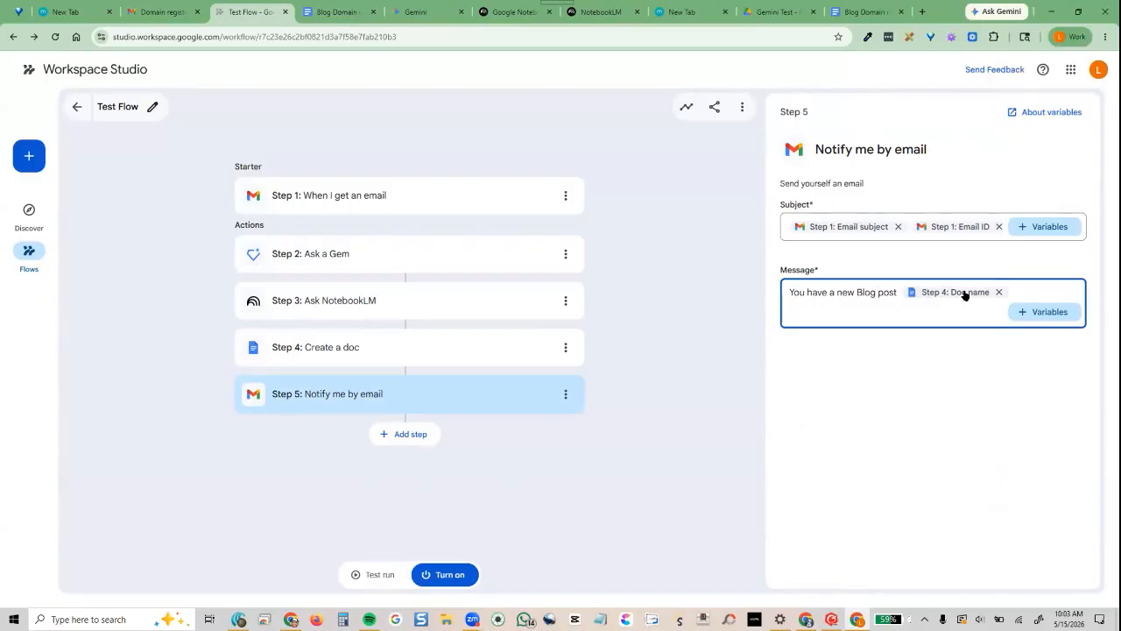
left_click(1047, 312)
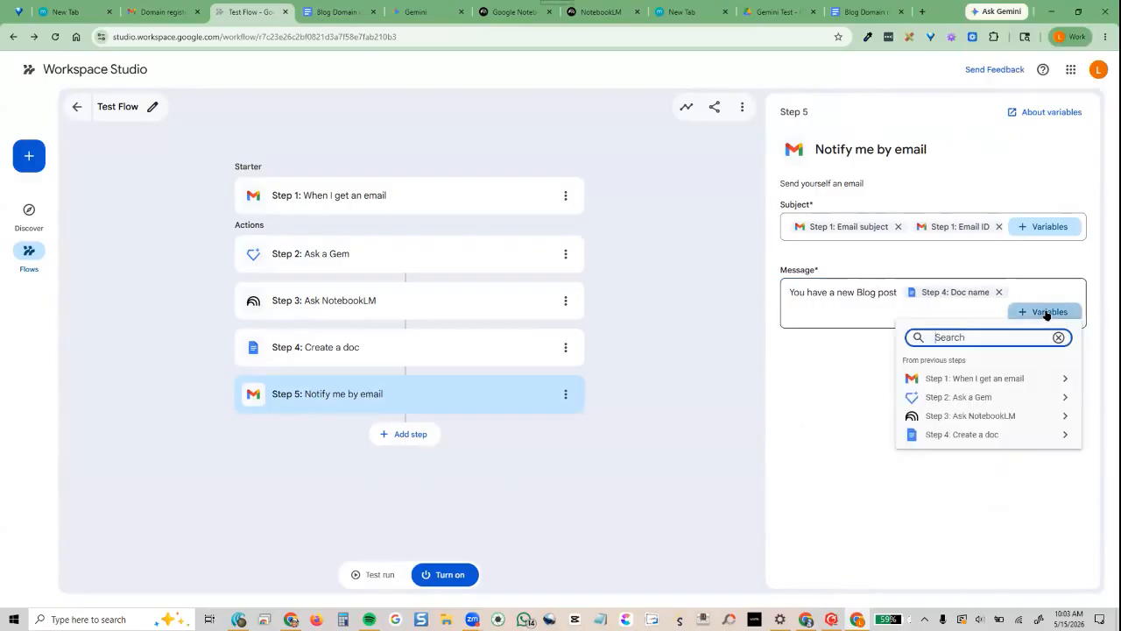
left_click(969, 436)
left_click(977, 357)
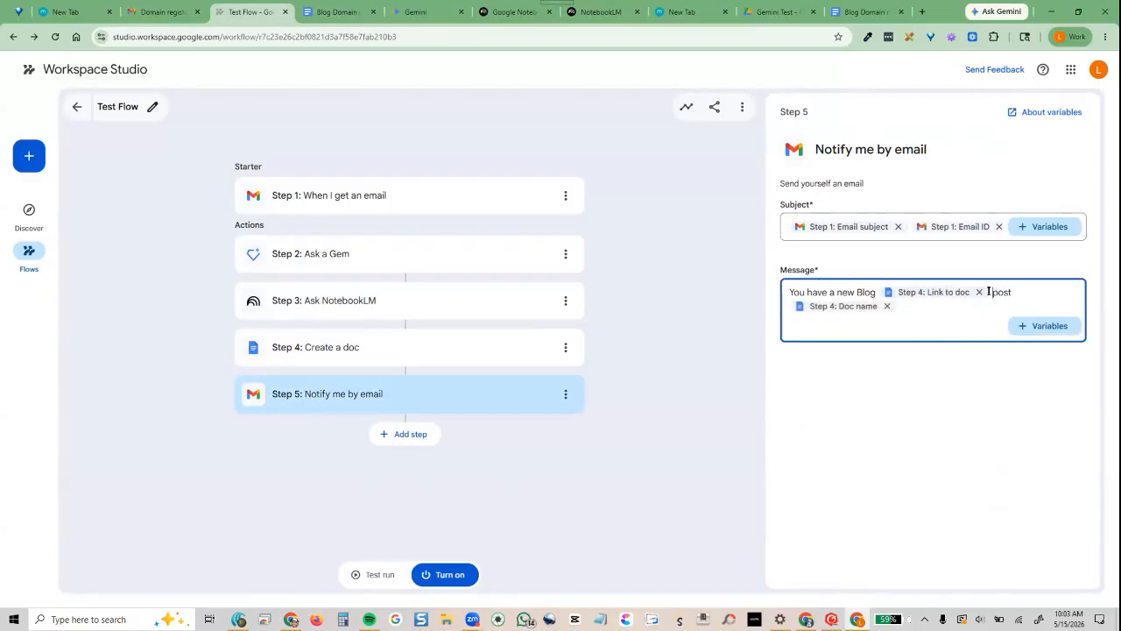
Move 'post' and the doc name onto a new line, replacing 'post' with 'link'
left_click(989, 292)
key("Return")
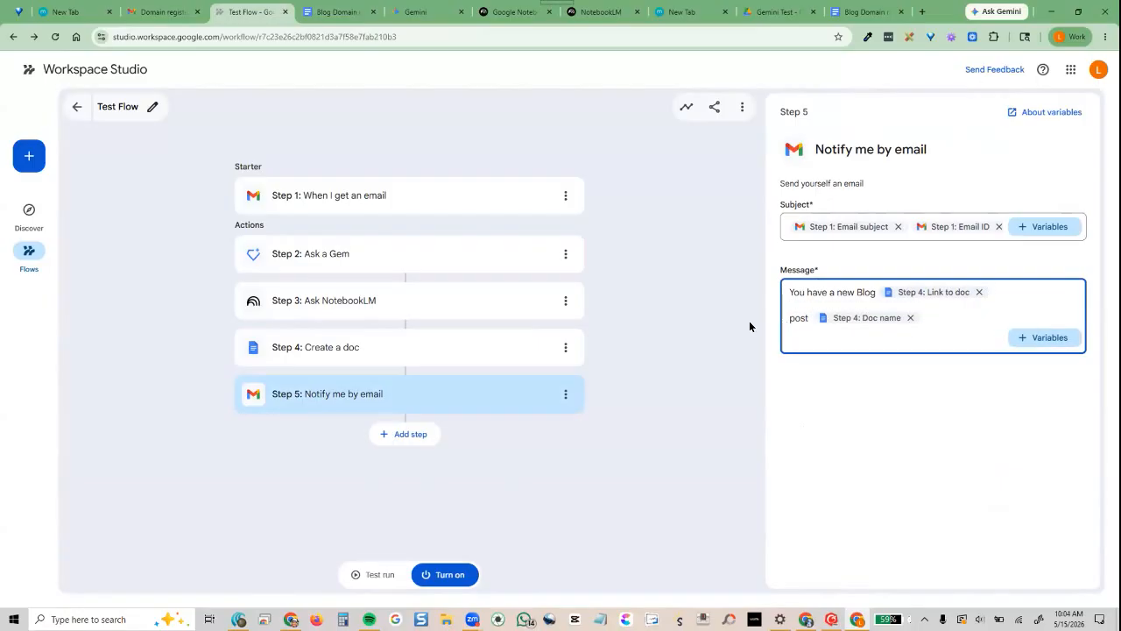
double_click(786, 321)
key("BackSpace")
type("nink")
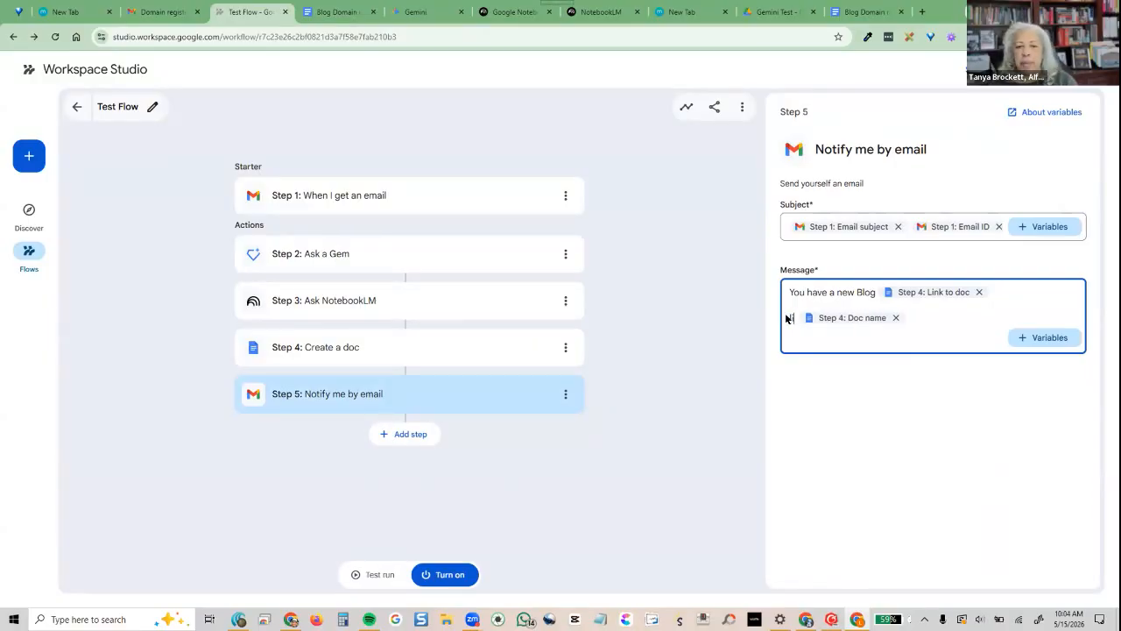
left_click(945, 400)
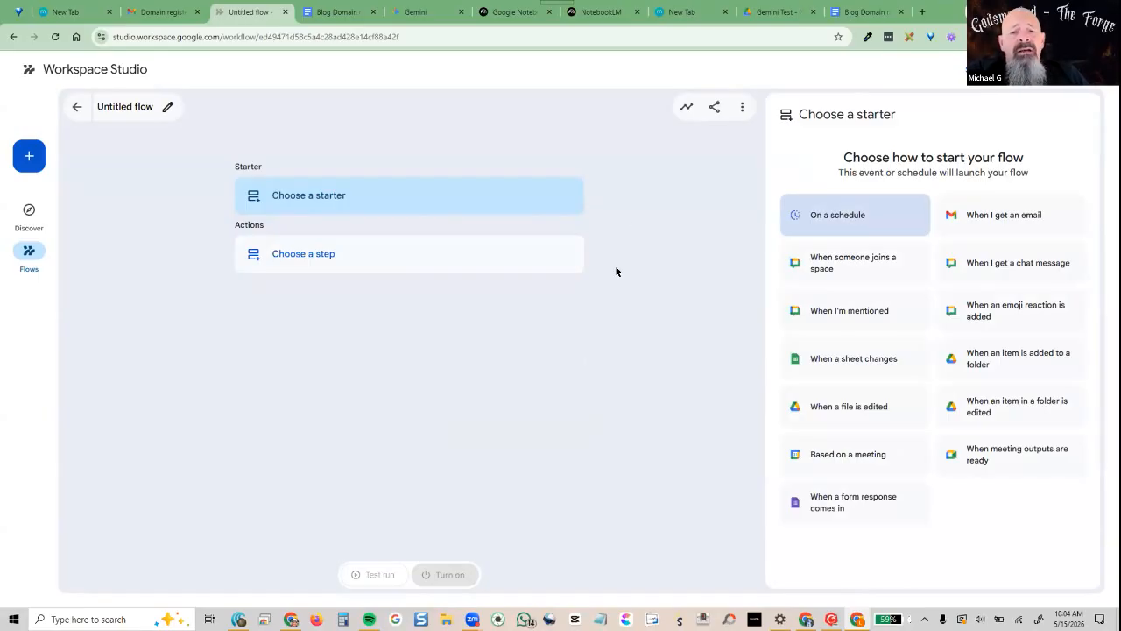
Choose 'When a form response comes in' as the new flow's Step 1 starter
left_click(878, 504)
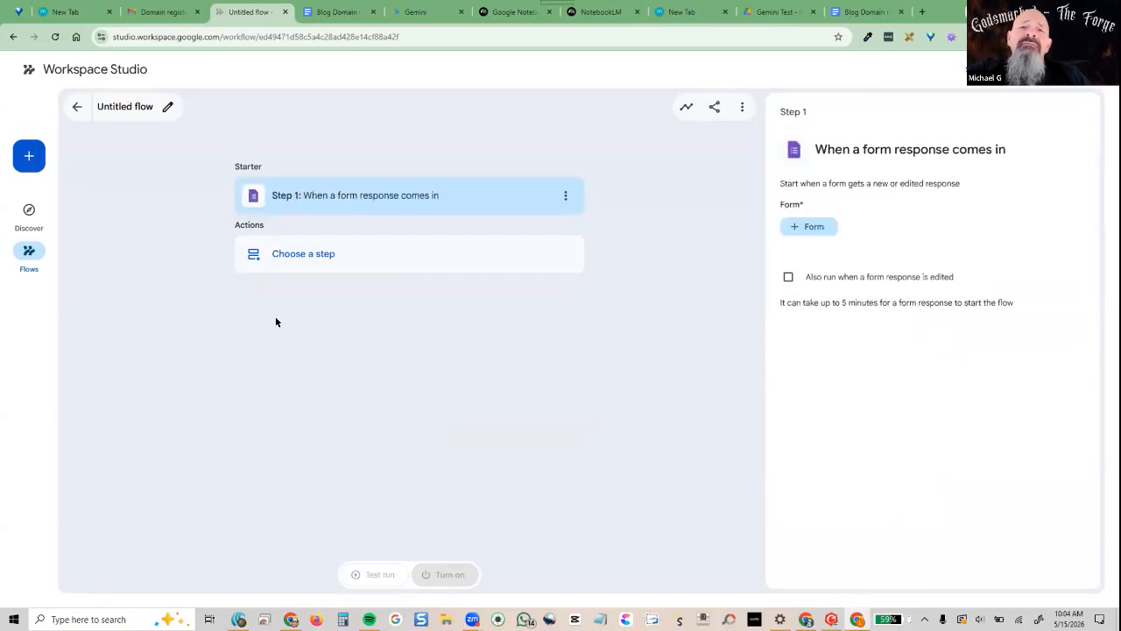
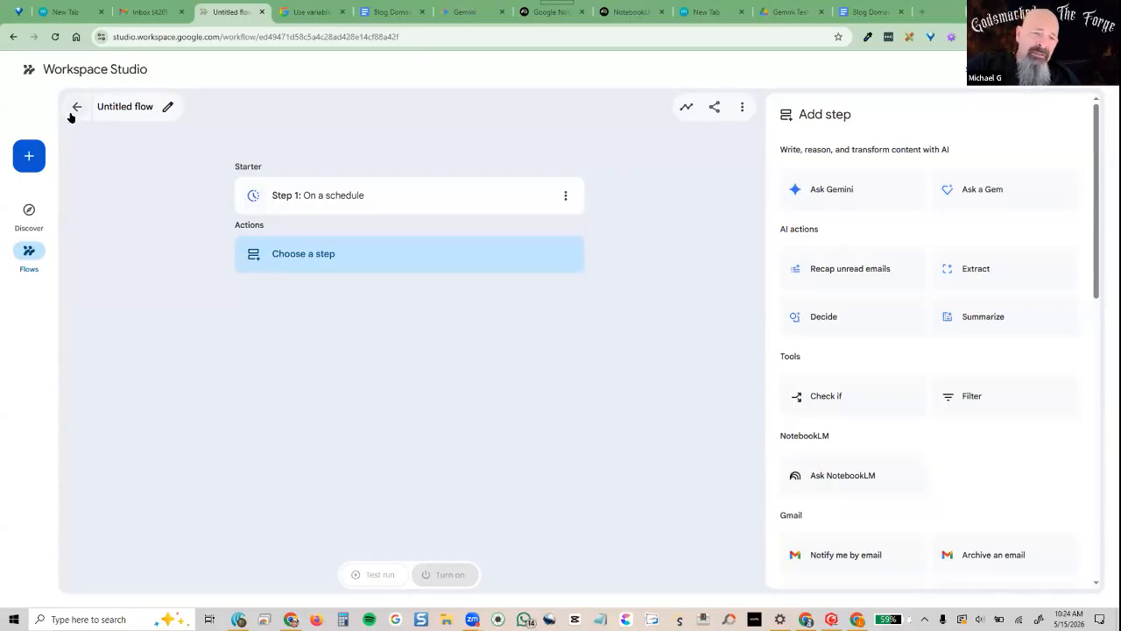
Open Test Flow and switch its email trigger to All emails, then back to Specific emails
left_click(29, 251)
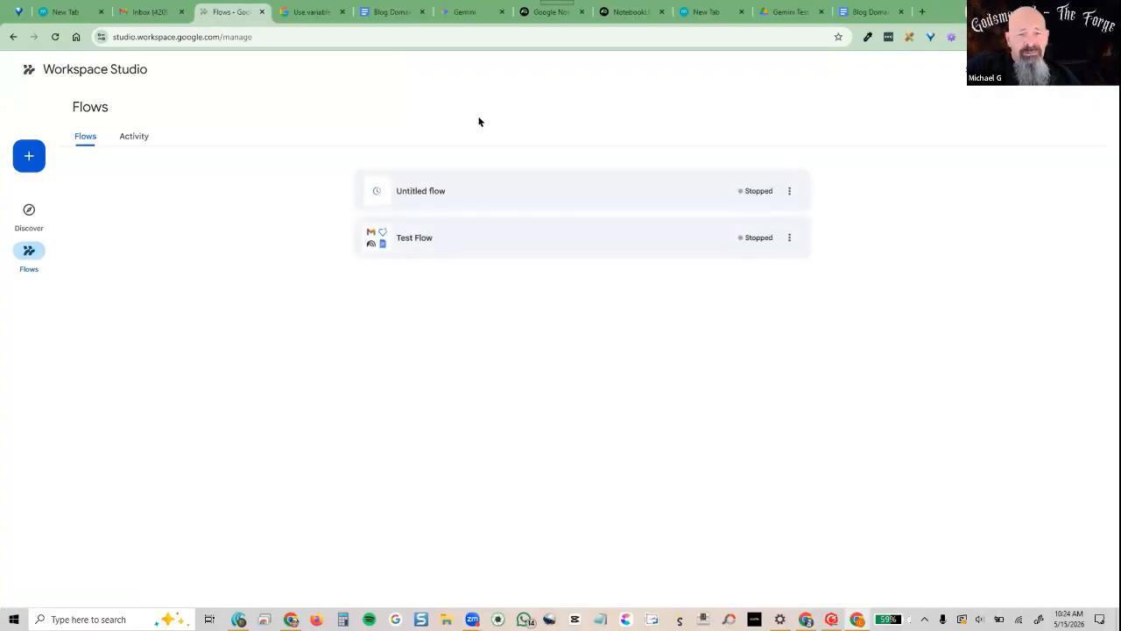
left_click(419, 242)
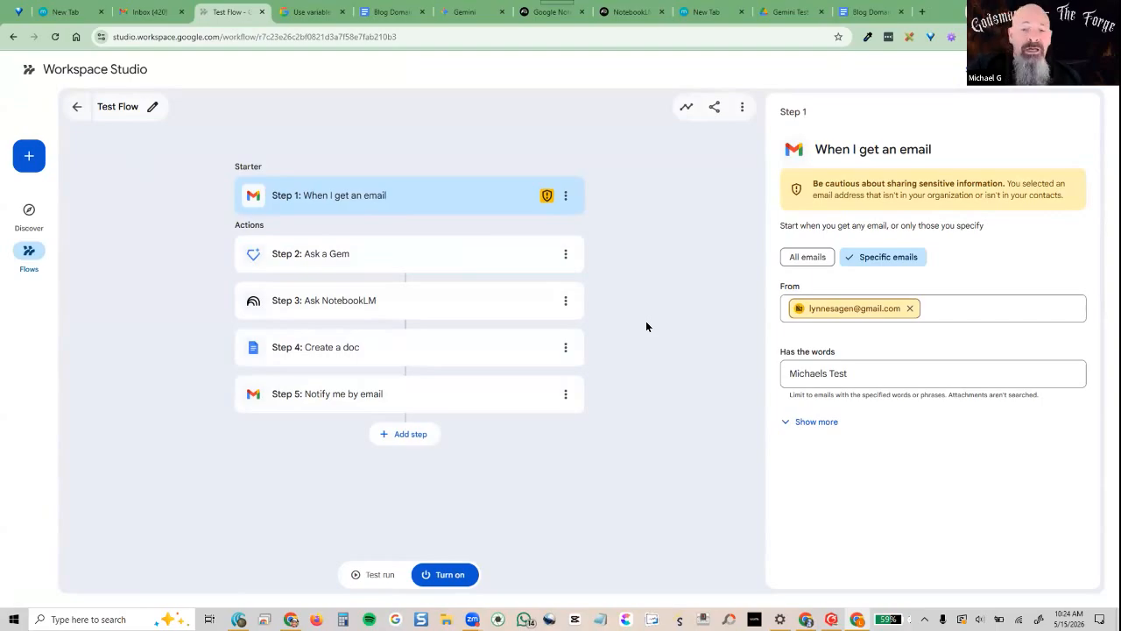
left_click(801, 256)
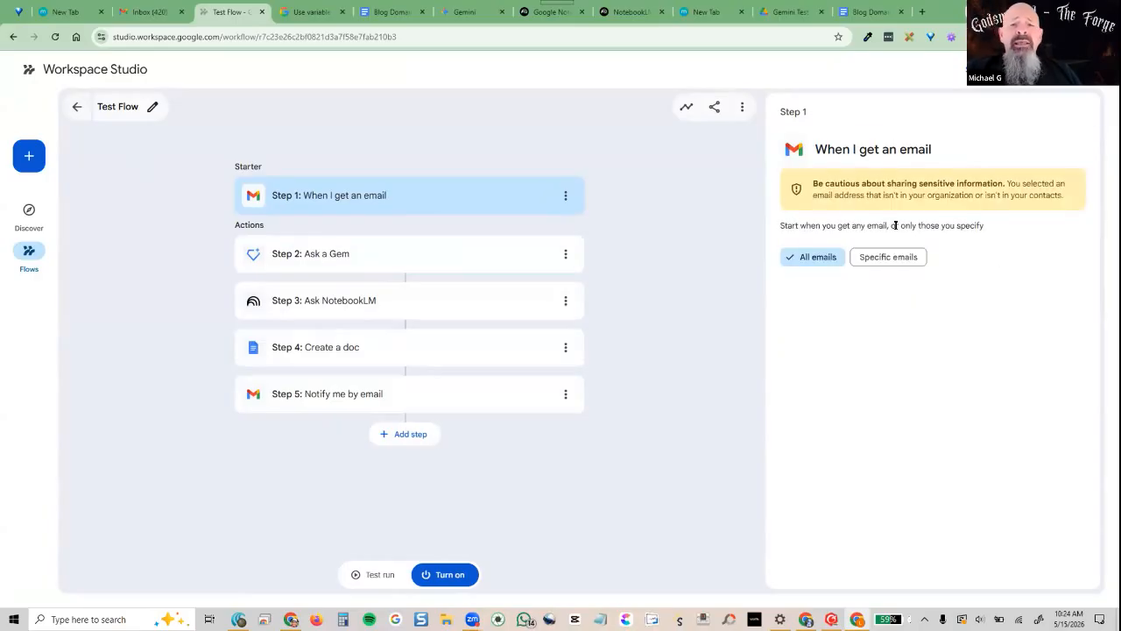
left_click(896, 256)
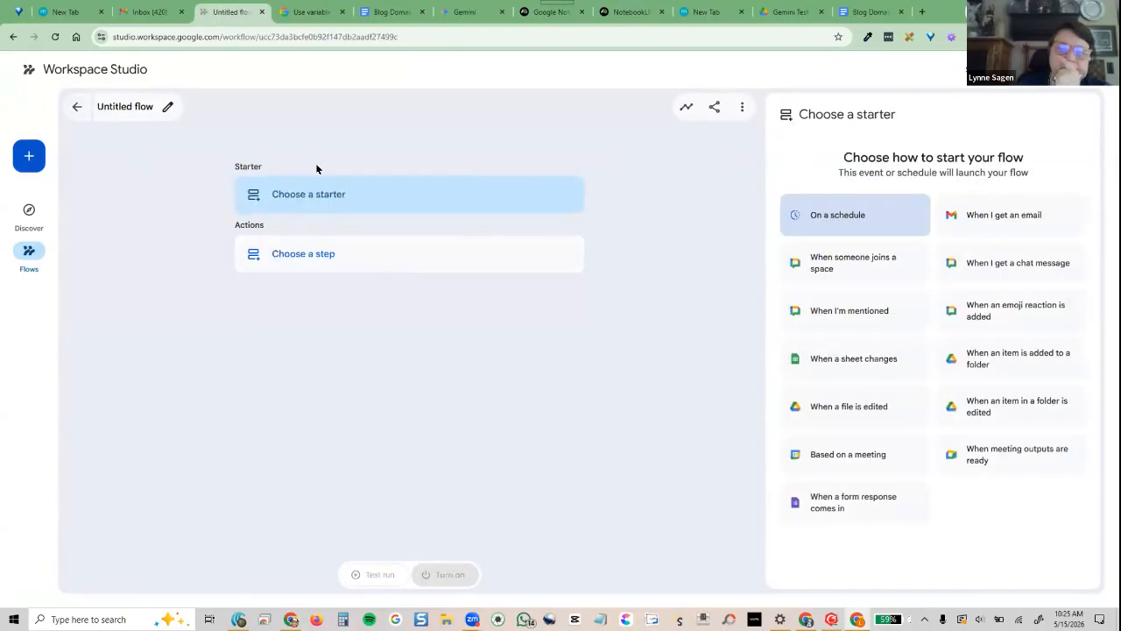
Start the flow with 'When I get an email' and add an 'Archive an email' step
left_click(983, 218)
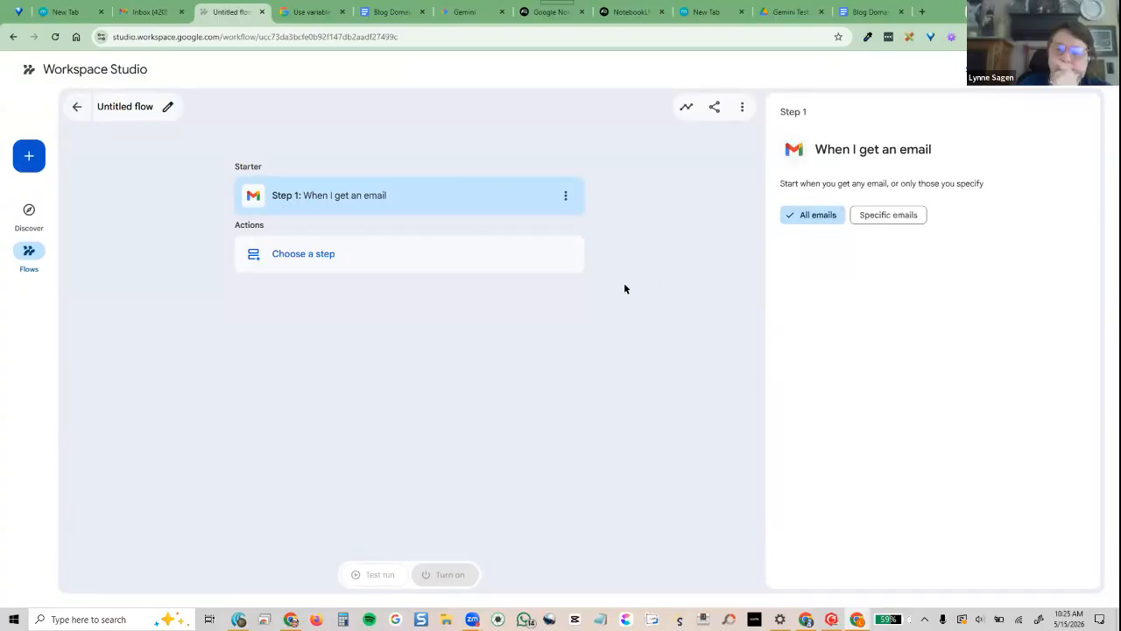
left_click(358, 252)
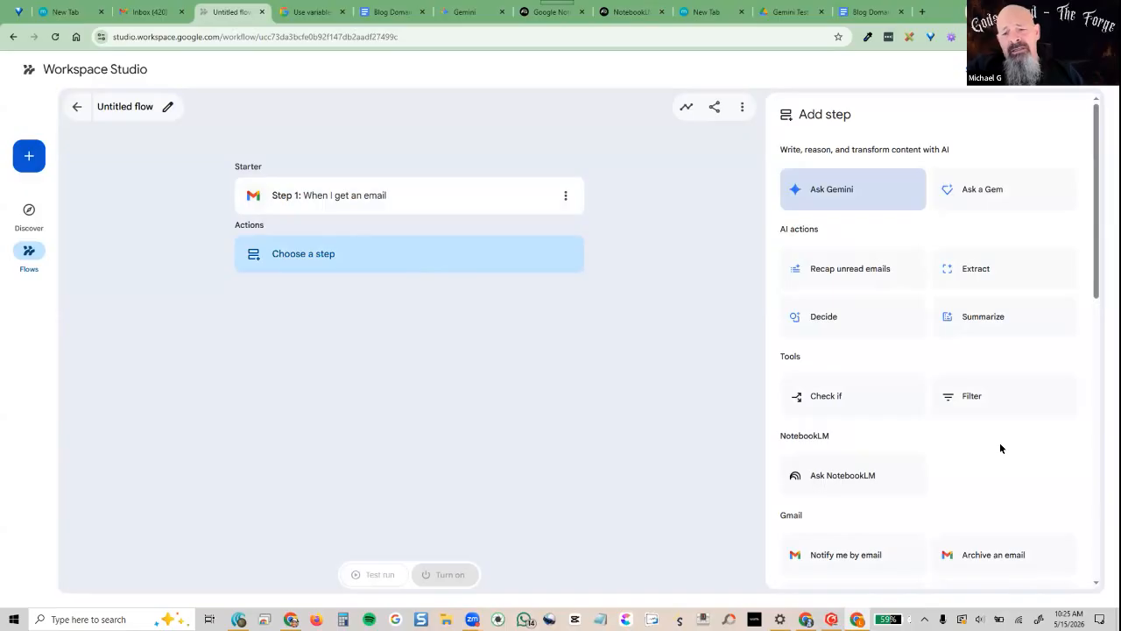
left_click(992, 556)
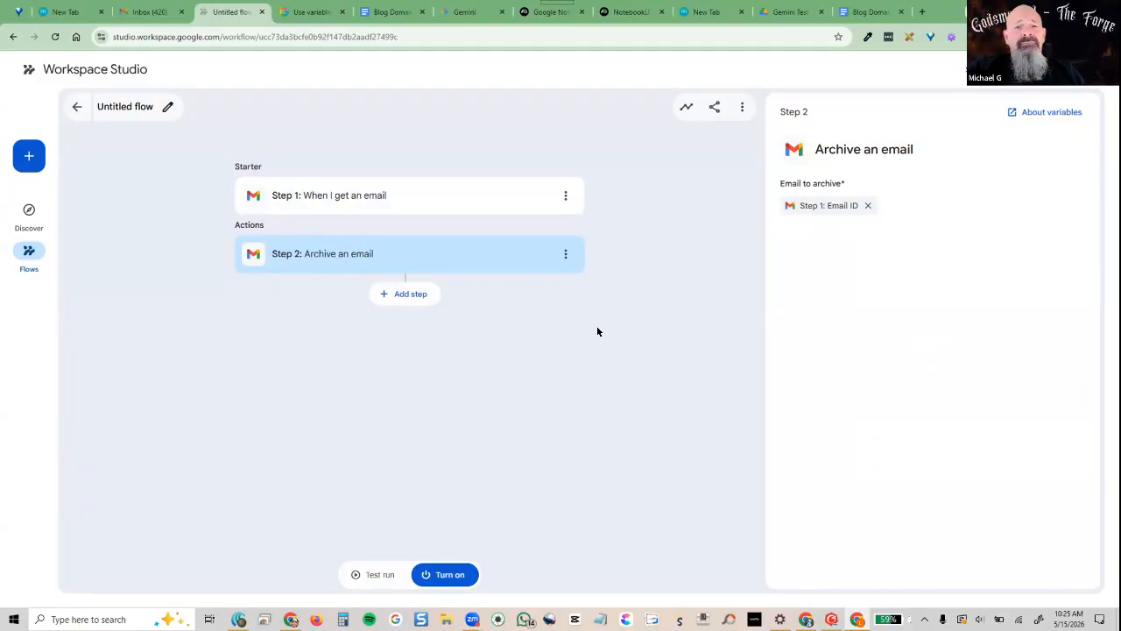
Review both steps' settings, delete the Archive step, and bring up actions for the empty step
left_click(348, 188)
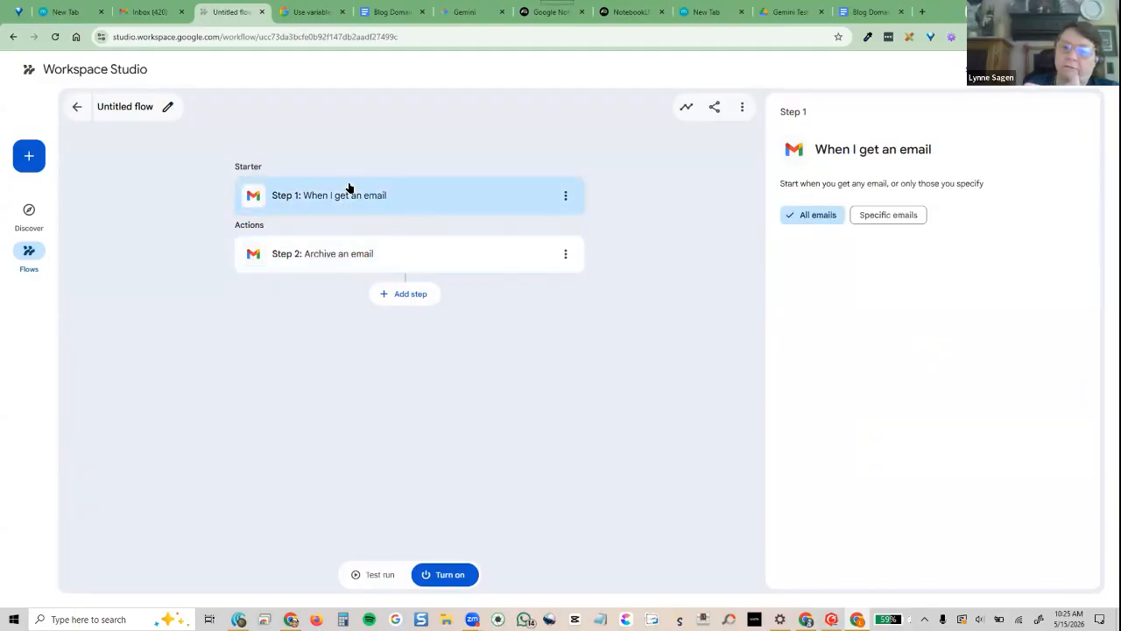
left_click(393, 267)
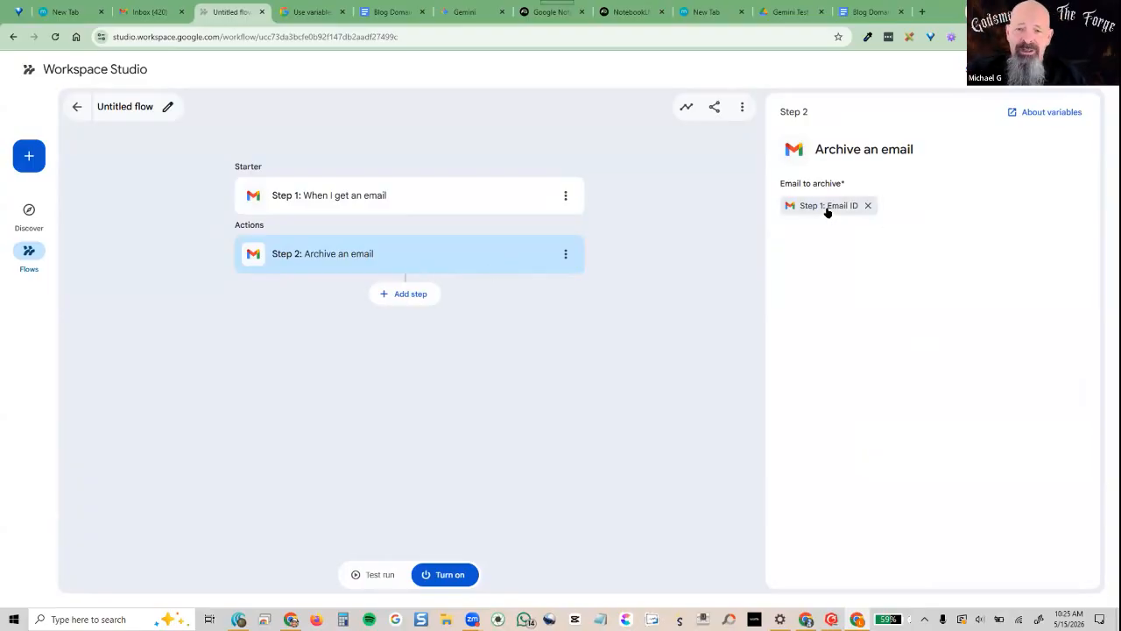
mouse_move(824, 213)
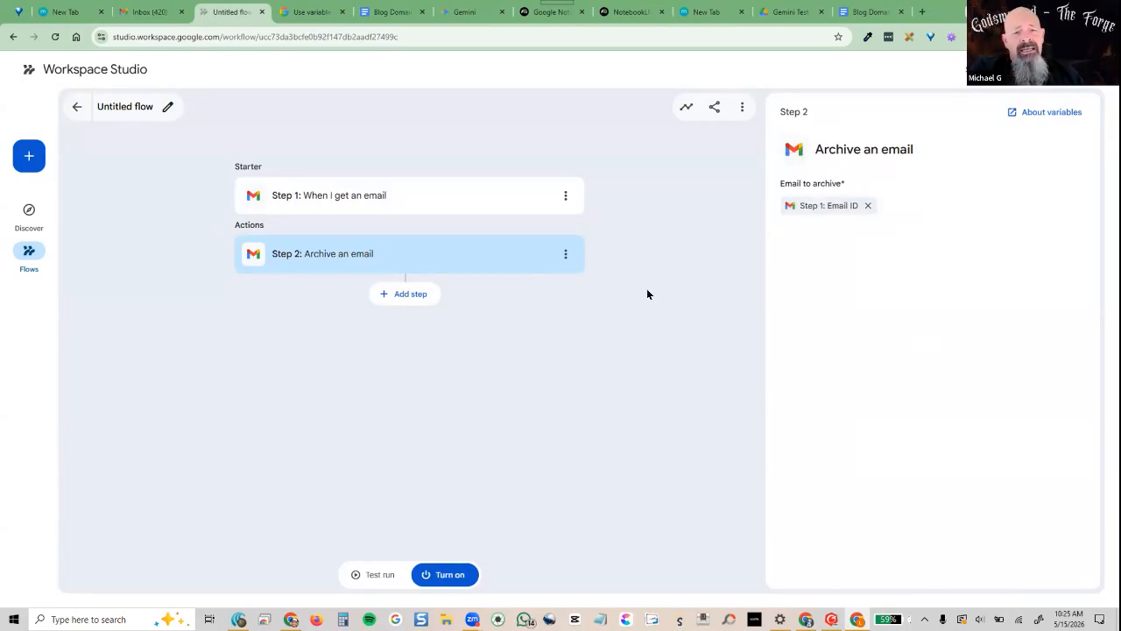
left_click(287, 198)
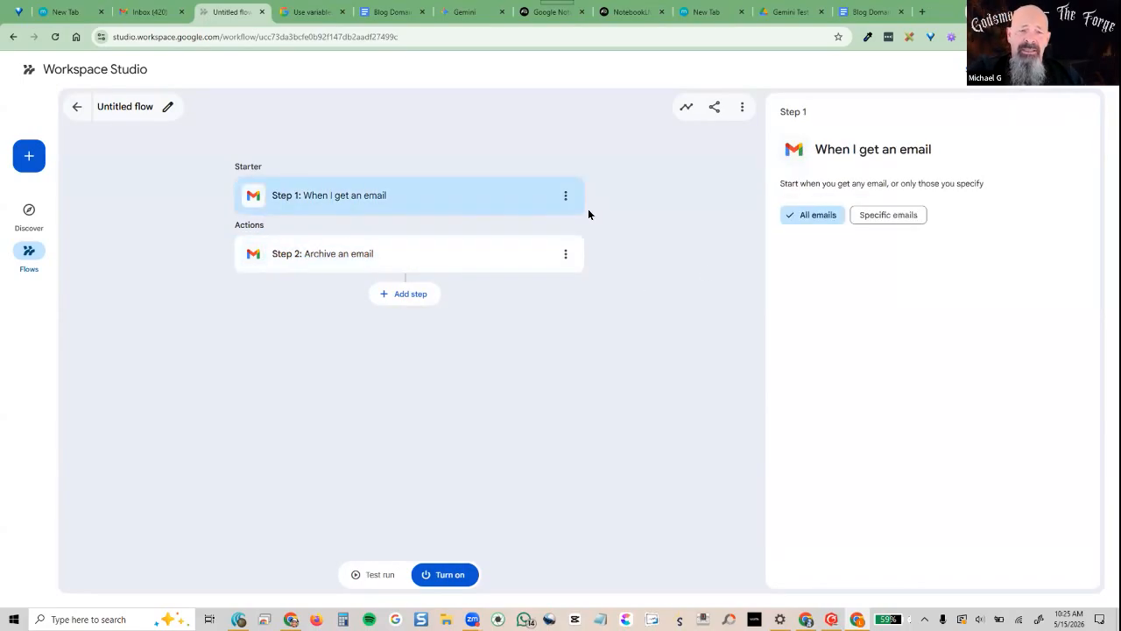
left_click(562, 255)
left_click(533, 344)
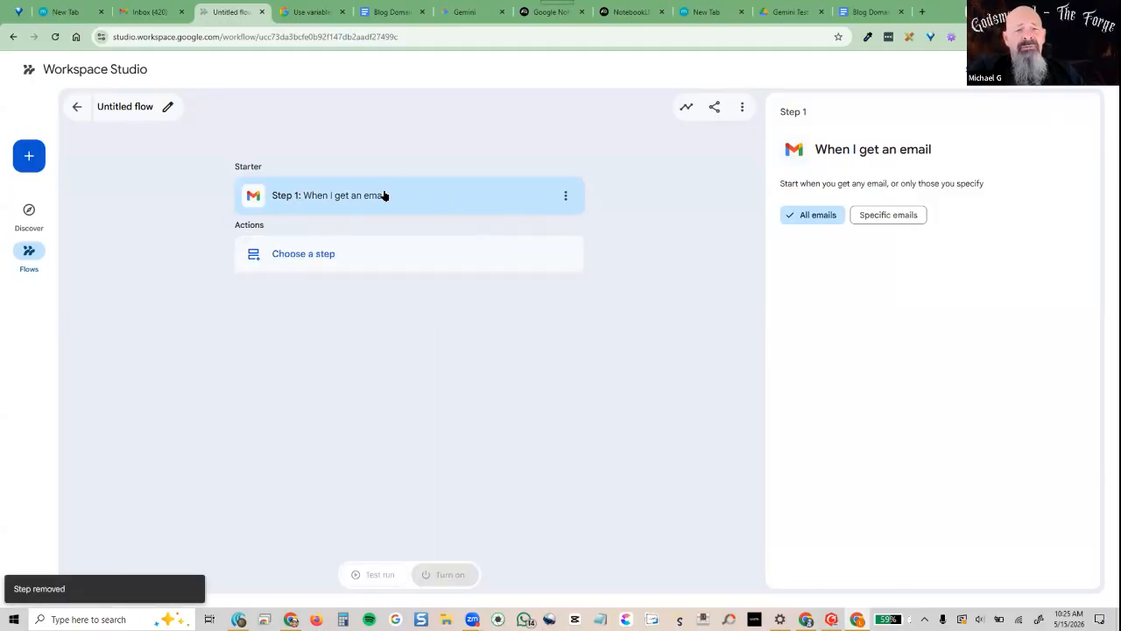
left_click(368, 262)
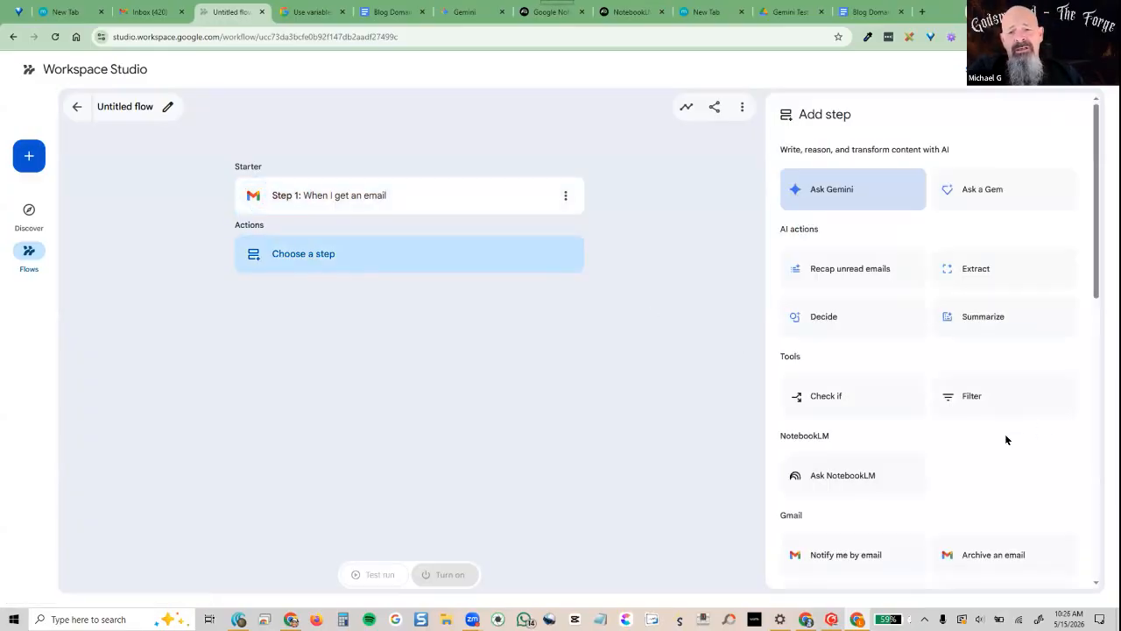
Add a Gmail 'Add labels' action as step 2
scroll(1005, 437, "down", 1)
scroll(1007, 442, "down", 4)
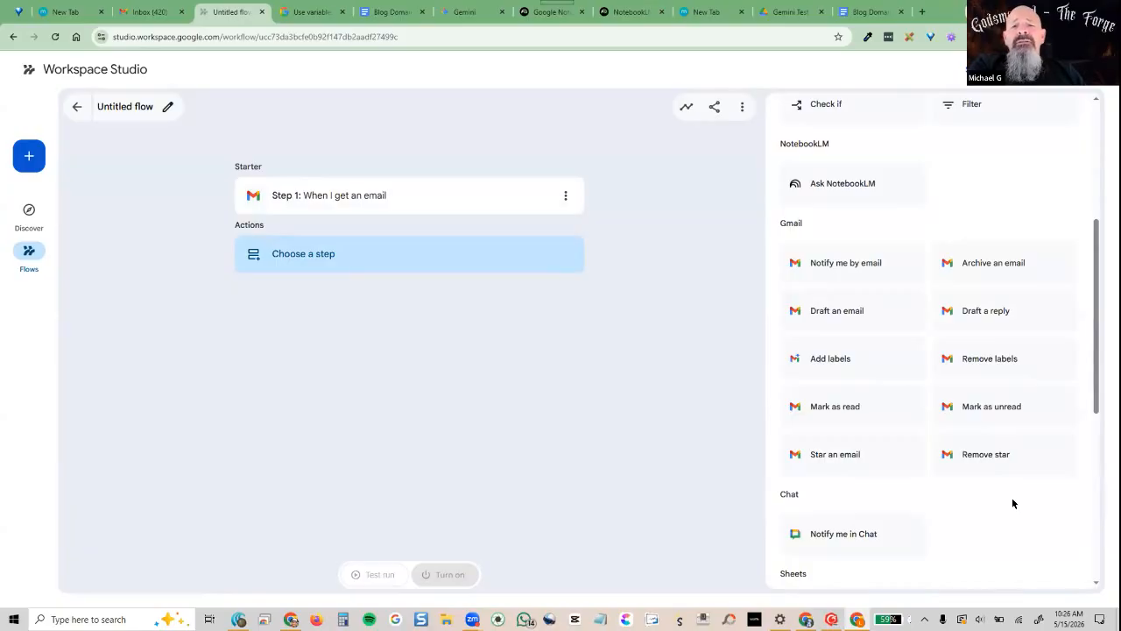
left_click(797, 359)
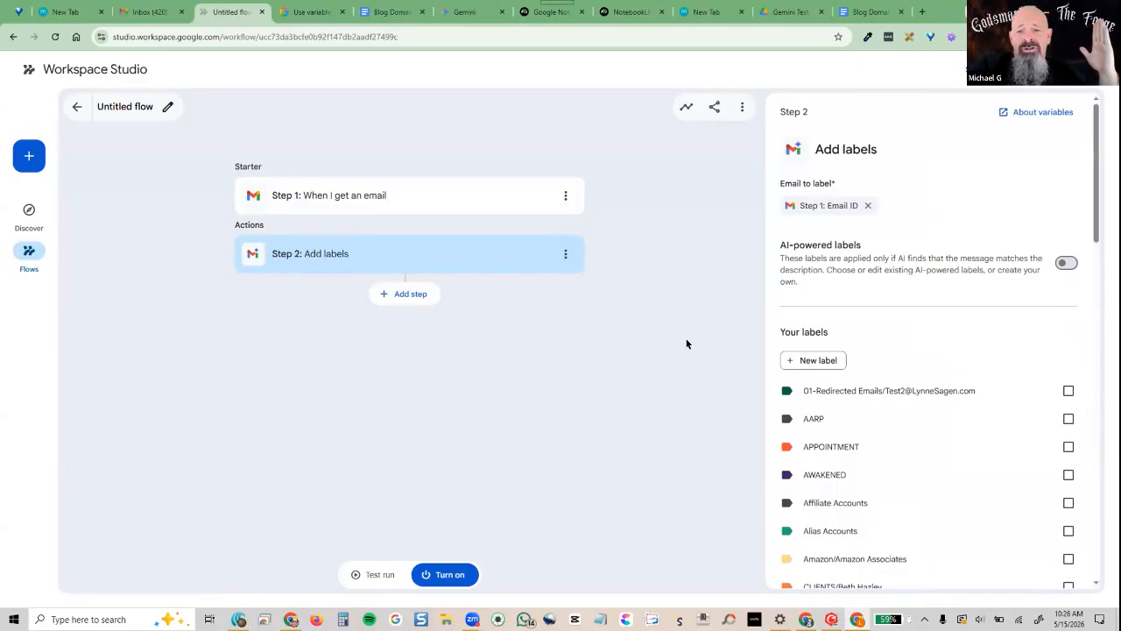
Try Specific emails on the trigger, then set it back to All emails
left_click(340, 203)
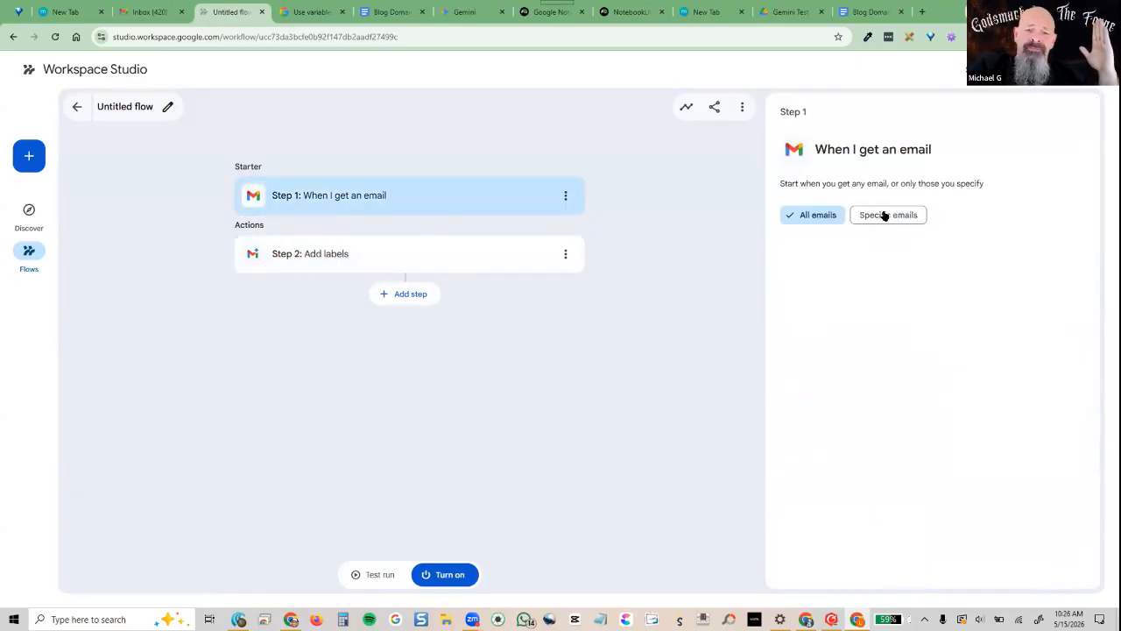
left_click(885, 216)
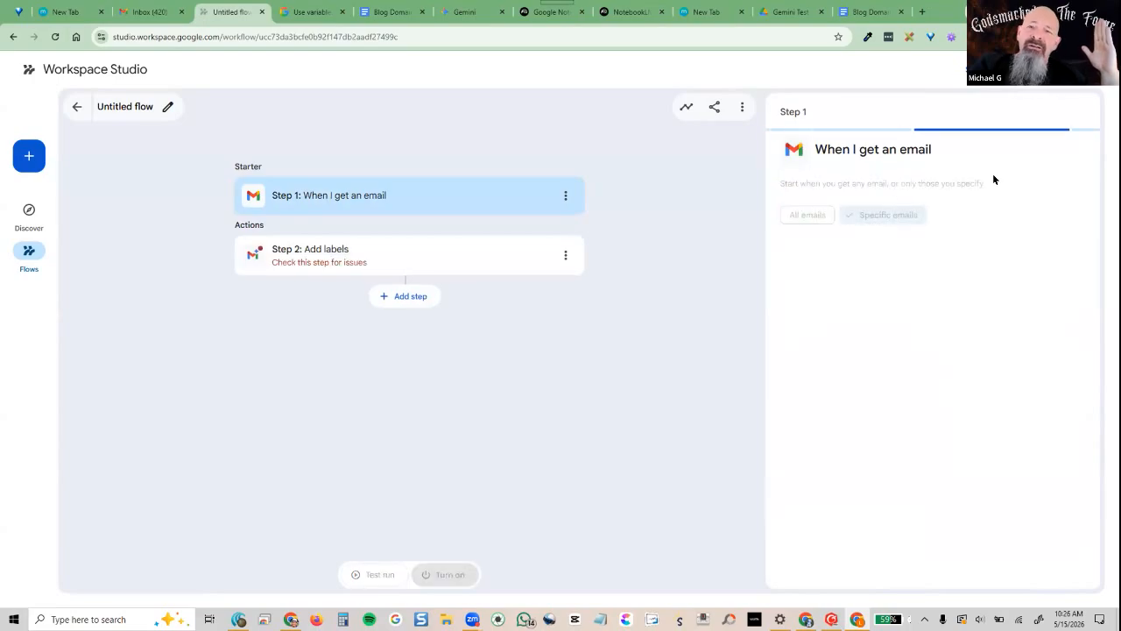
left_click(892, 261)
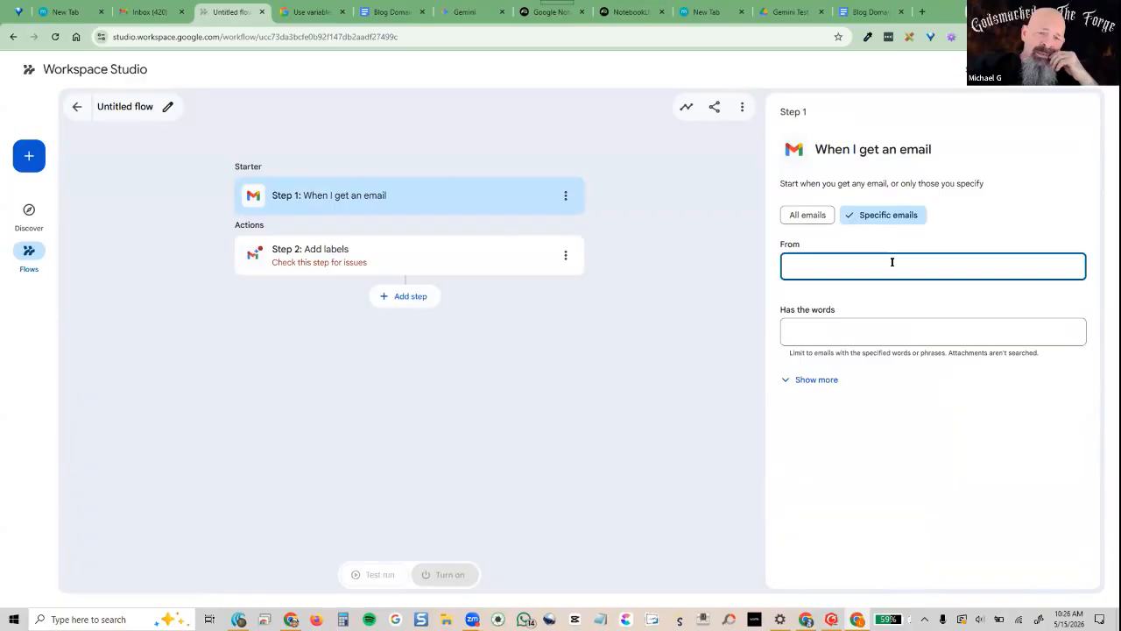
left_click(808, 214)
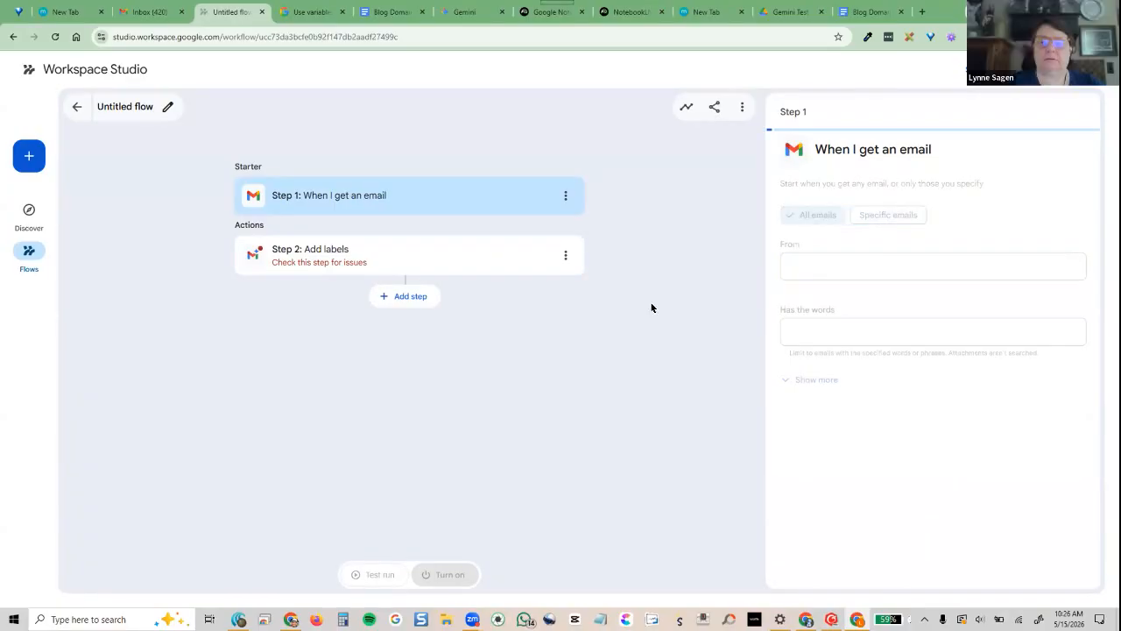
Check the 01-Redirected Emails label in the Add labels step
left_click(525, 251)
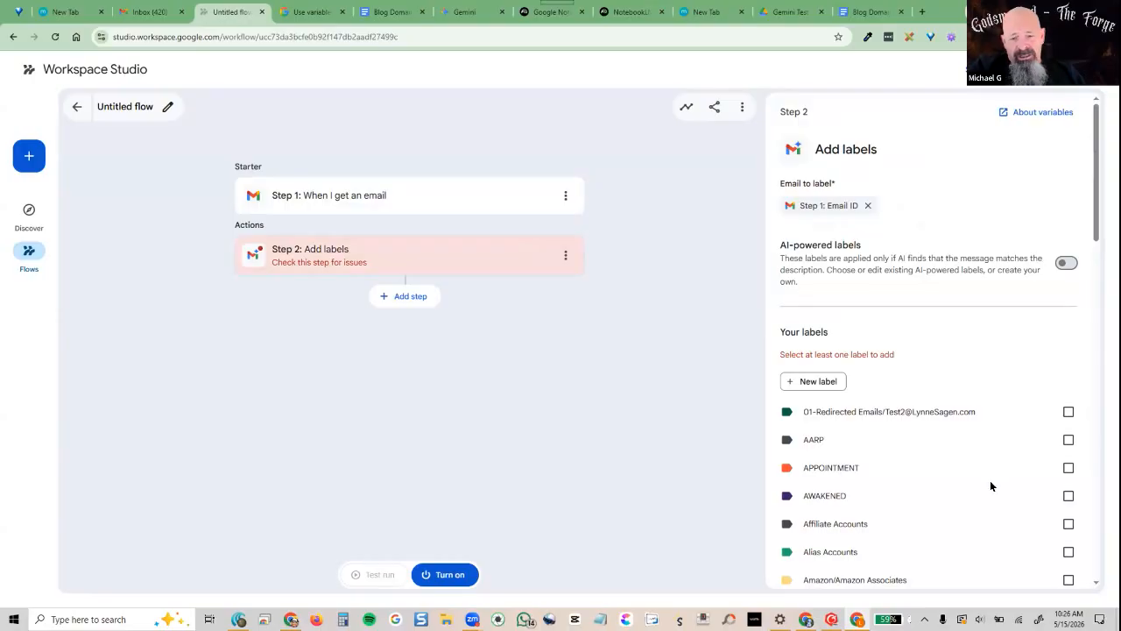
scroll(990, 480, "down", 3)
scroll(943, 450, "down", 7)
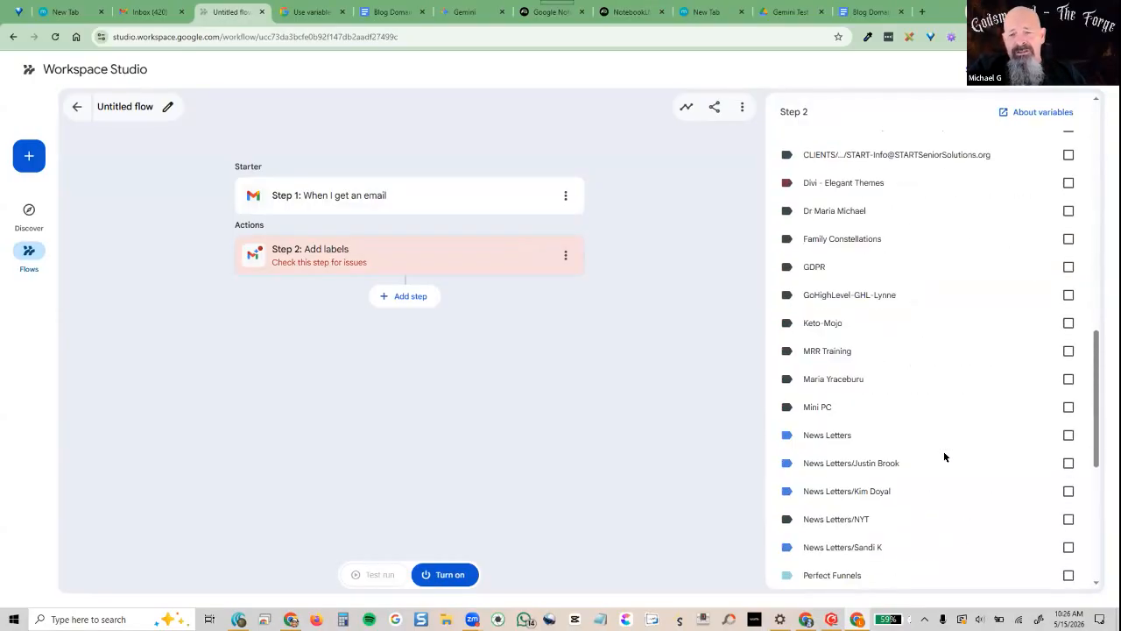
scroll(943, 451, "up", 9)
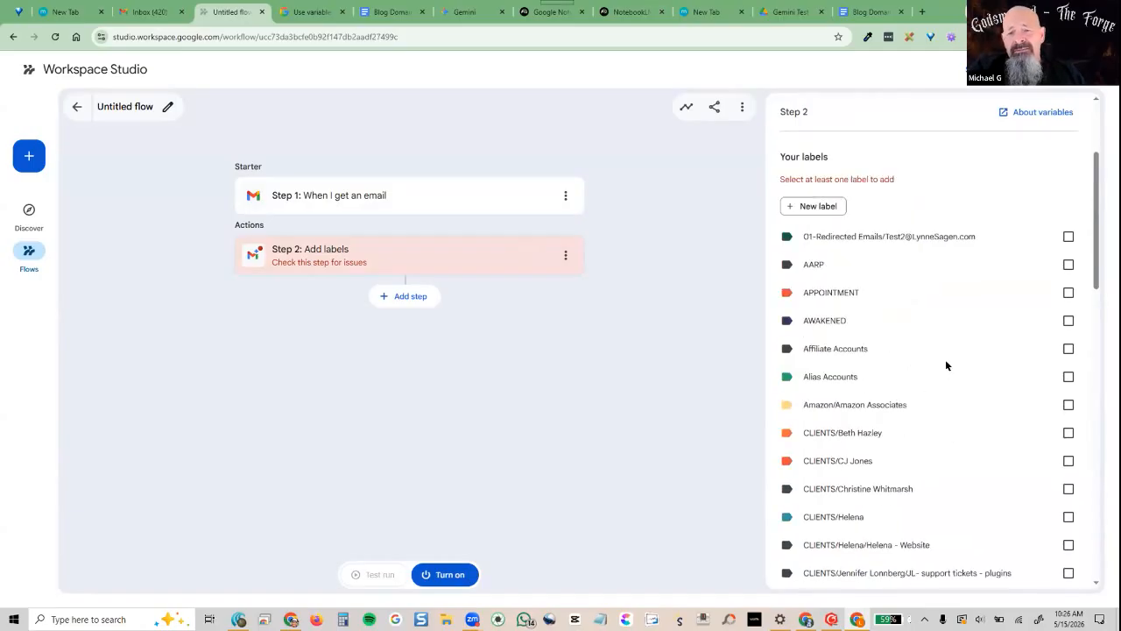
left_click(1069, 236)
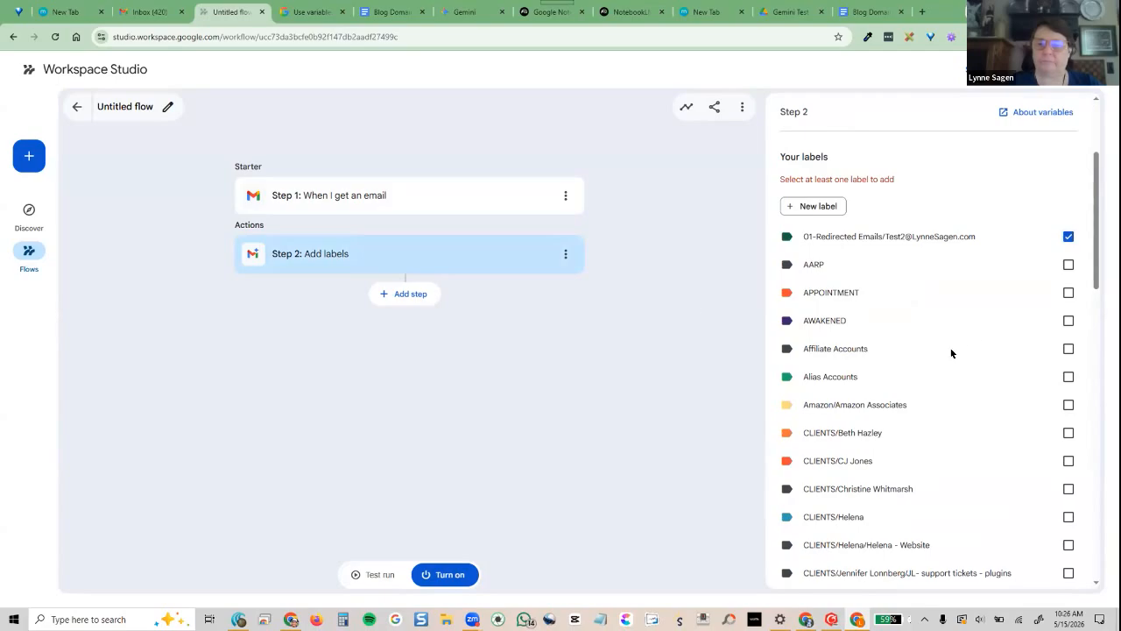
scroll(951, 353, "up", 2)
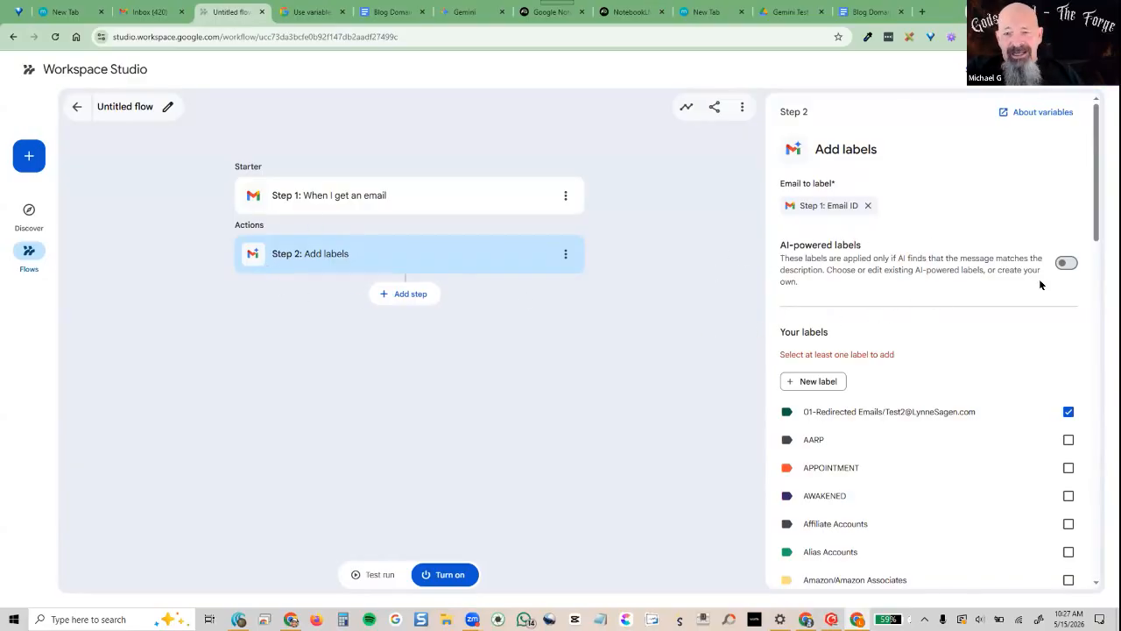
Switch on AI-powered labels and uncheck the 01-Redirected Emails label
left_click(1066, 263)
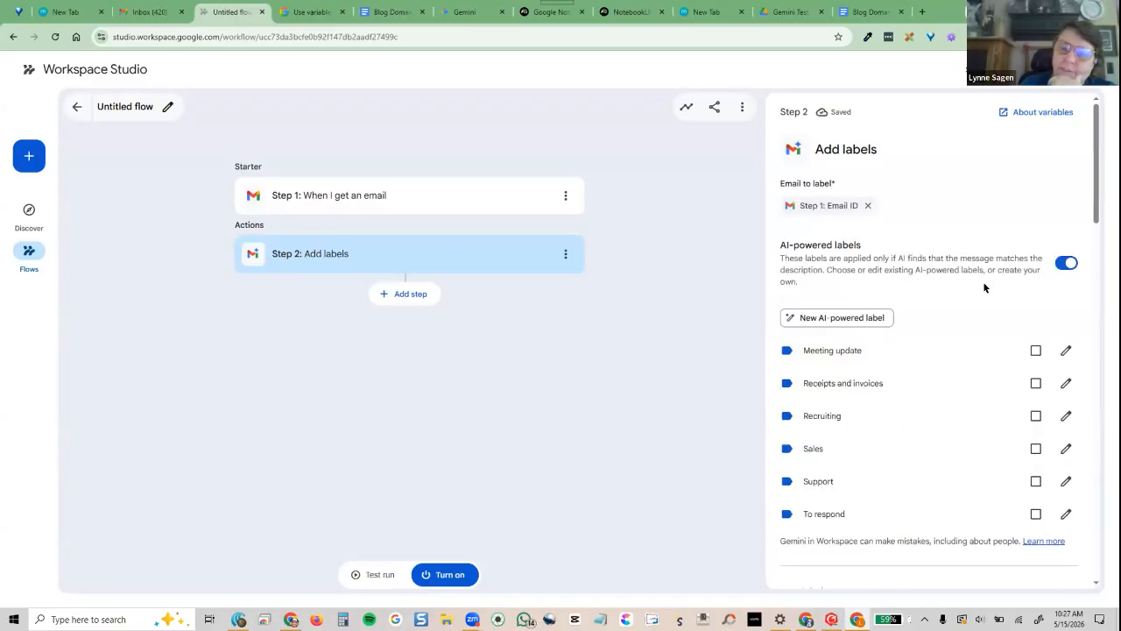
scroll(956, 405, "down", 2)
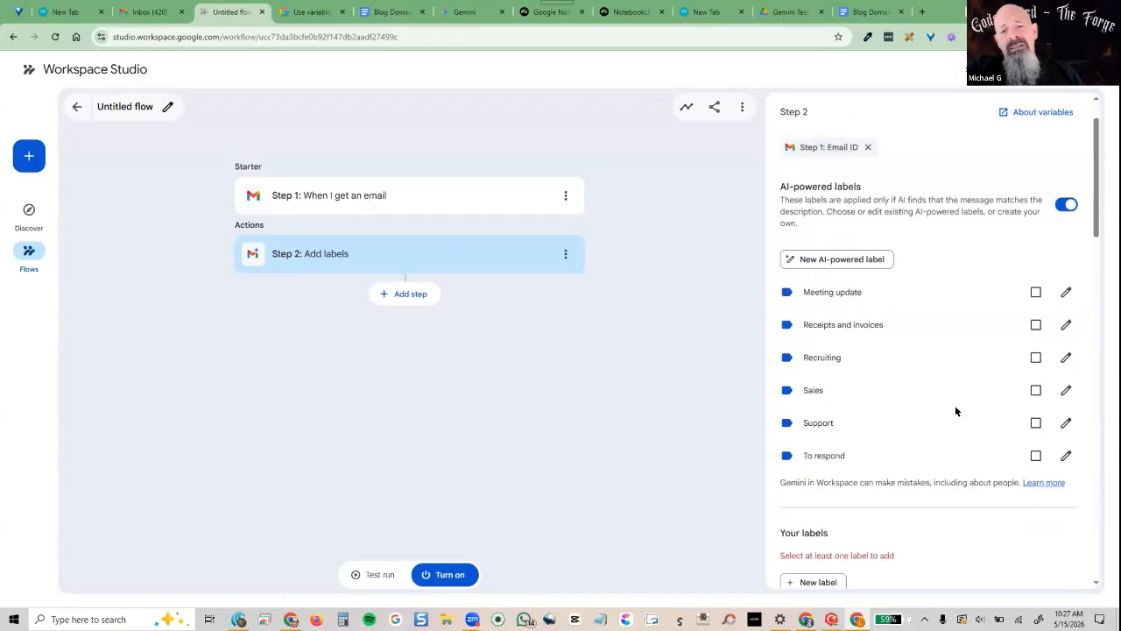
scroll(956, 411, "down", 3)
scroll(957, 411, "up", 4)
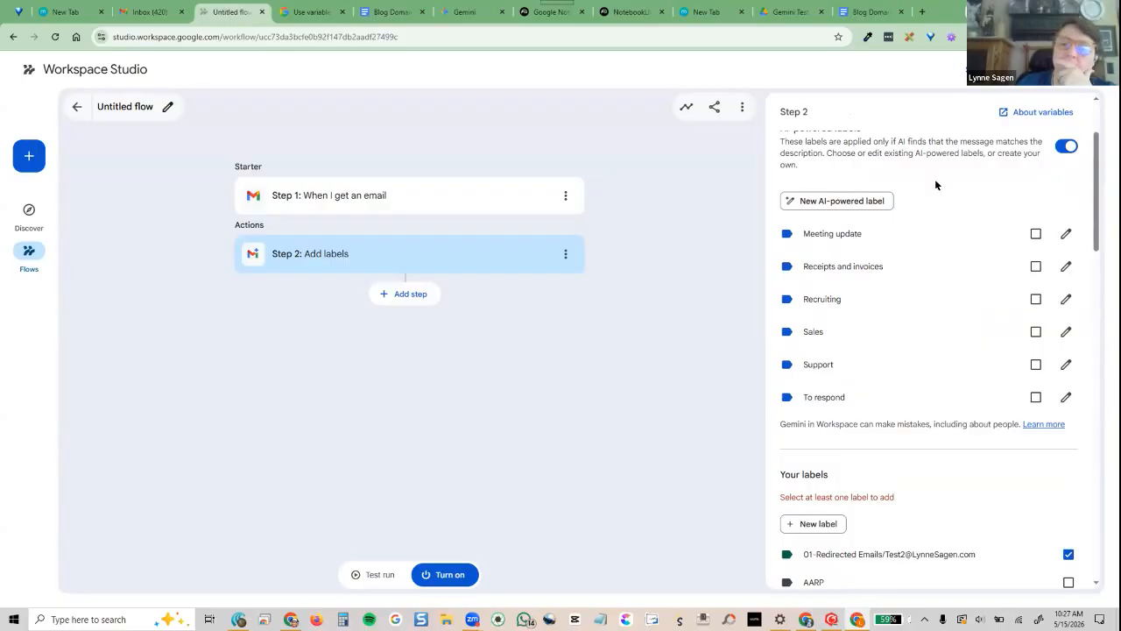
left_click(1064, 146)
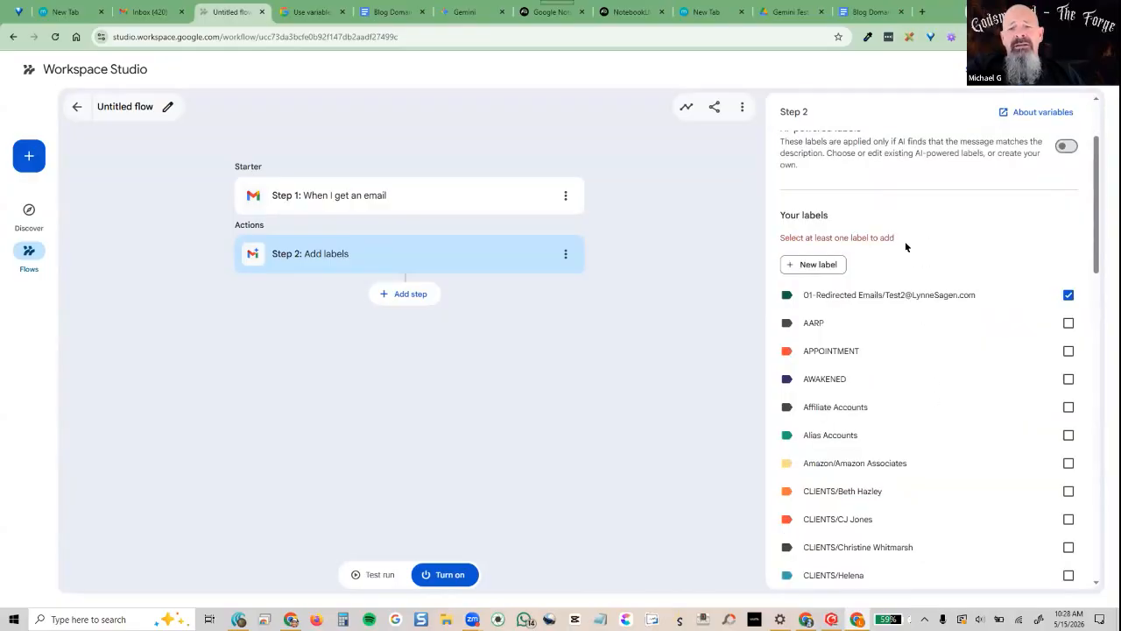
left_click(1066, 145)
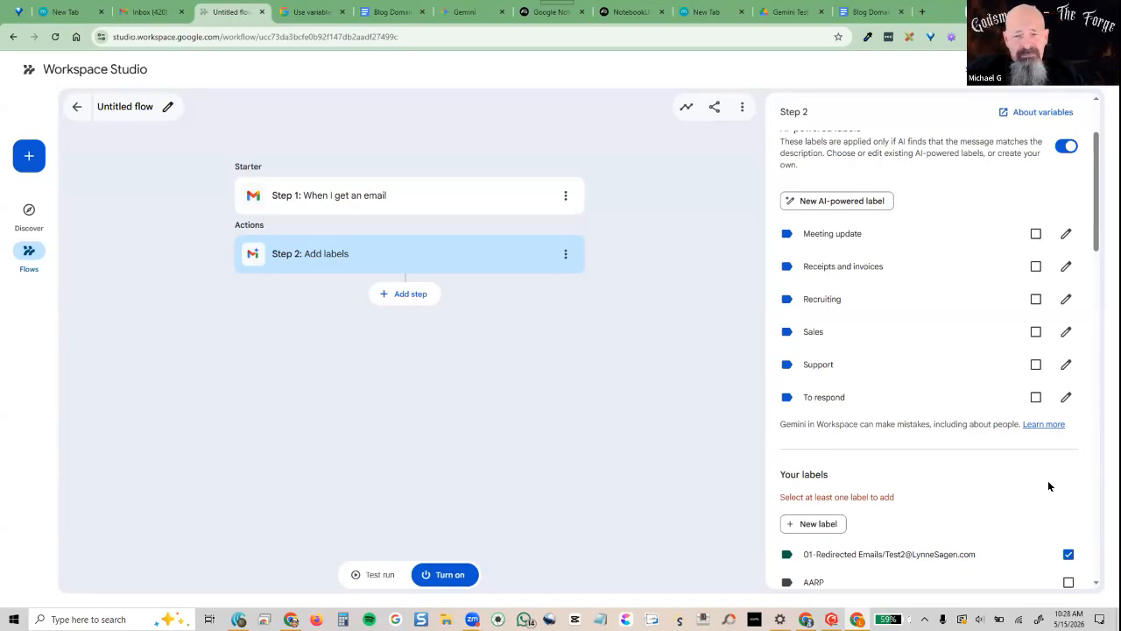
left_click(1068, 555)
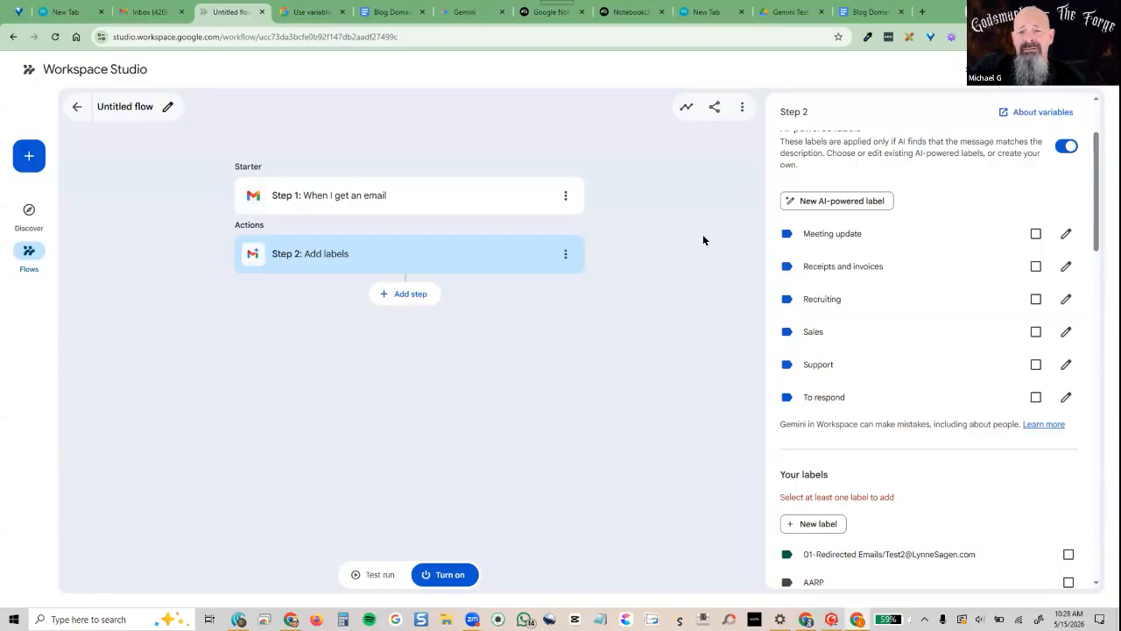
Check the Receipts and invoices and Meeting update labels, reviewing their descriptions
left_click(1035, 266)
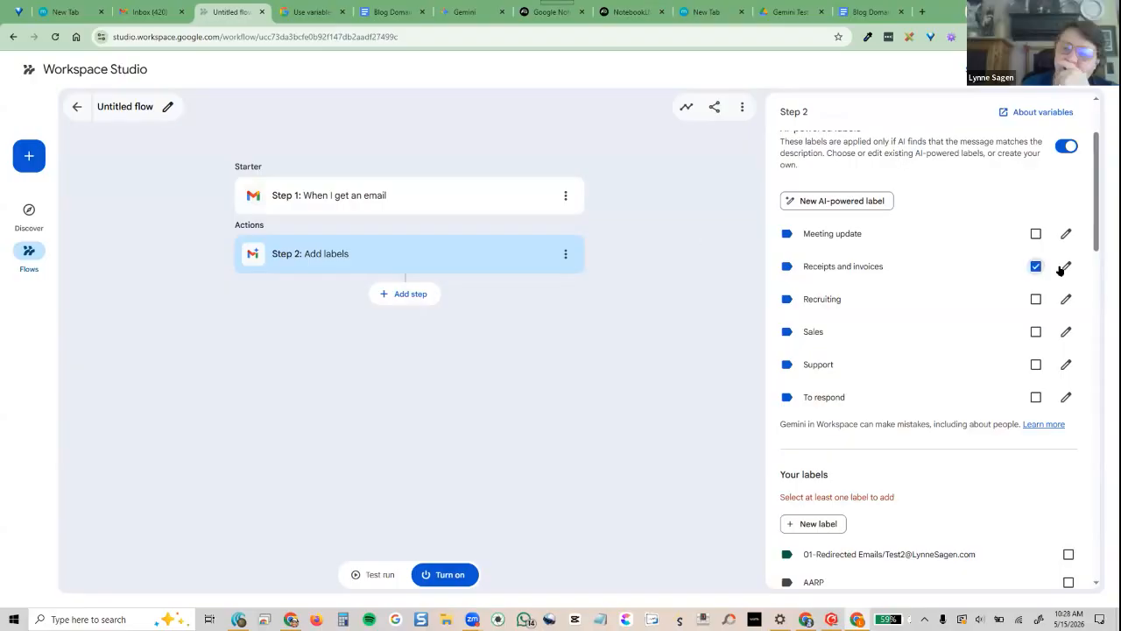
left_click(1063, 266)
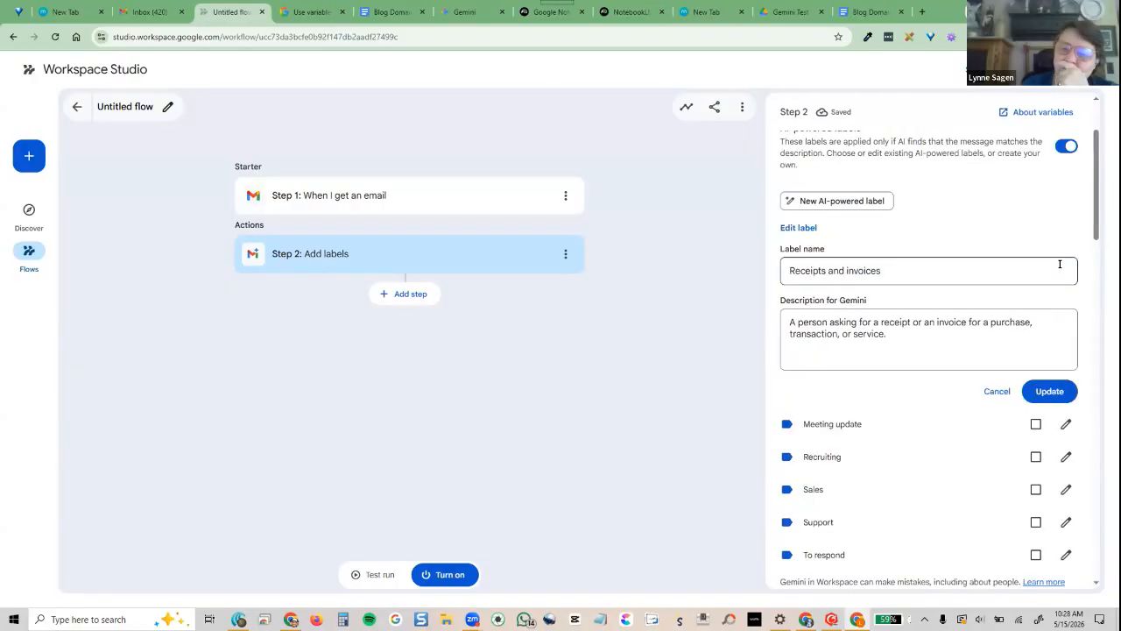
left_click(882, 332)
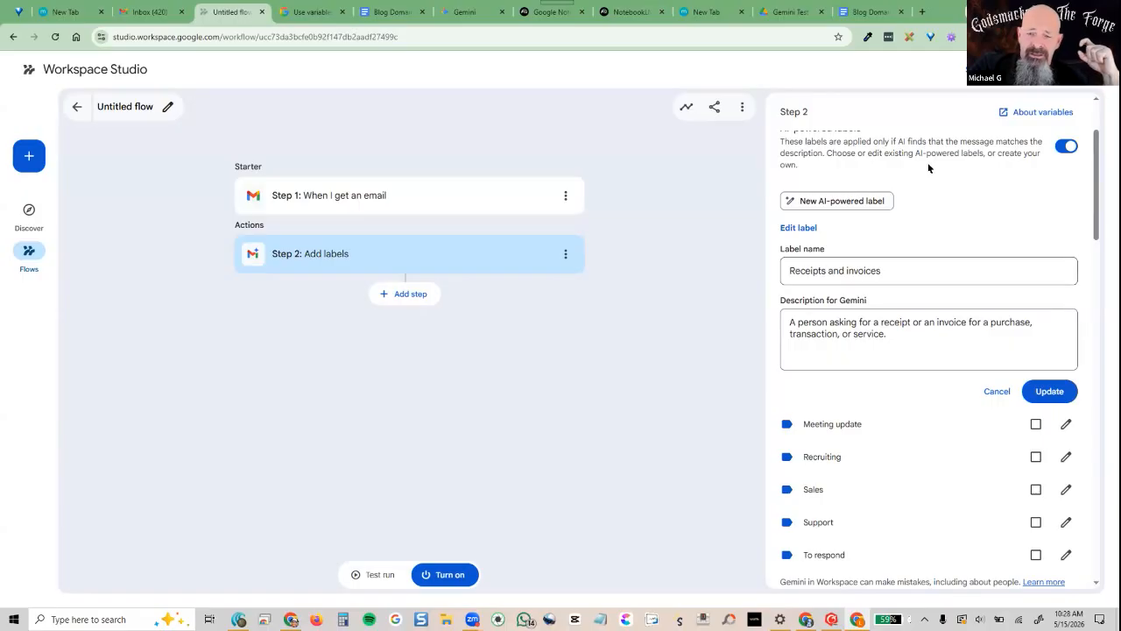
left_click(1042, 396)
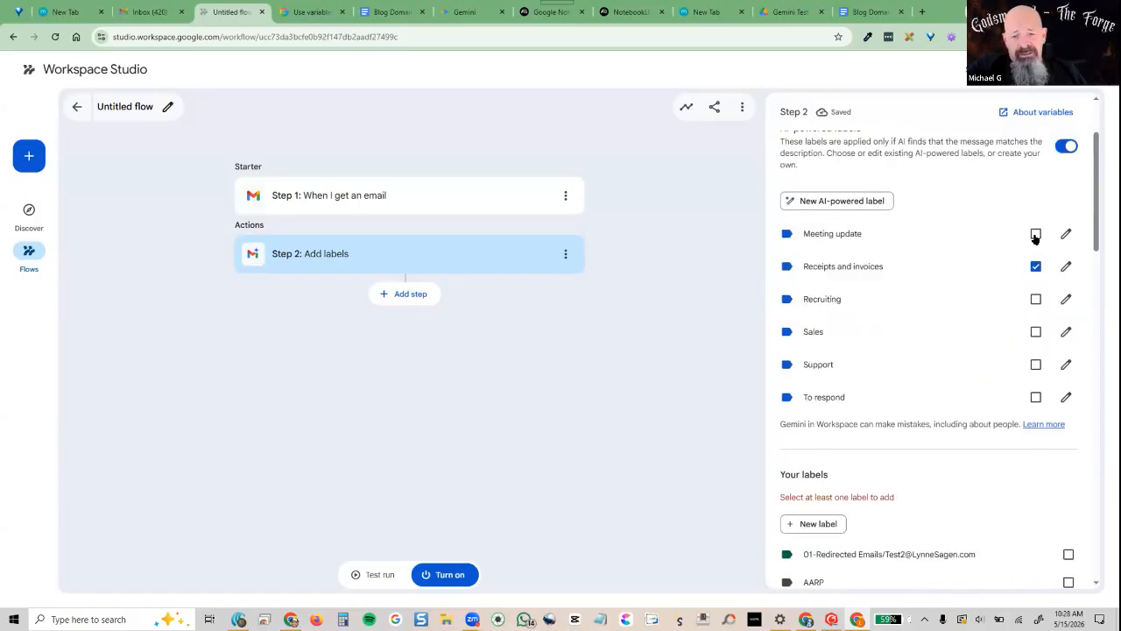
left_click(1037, 234)
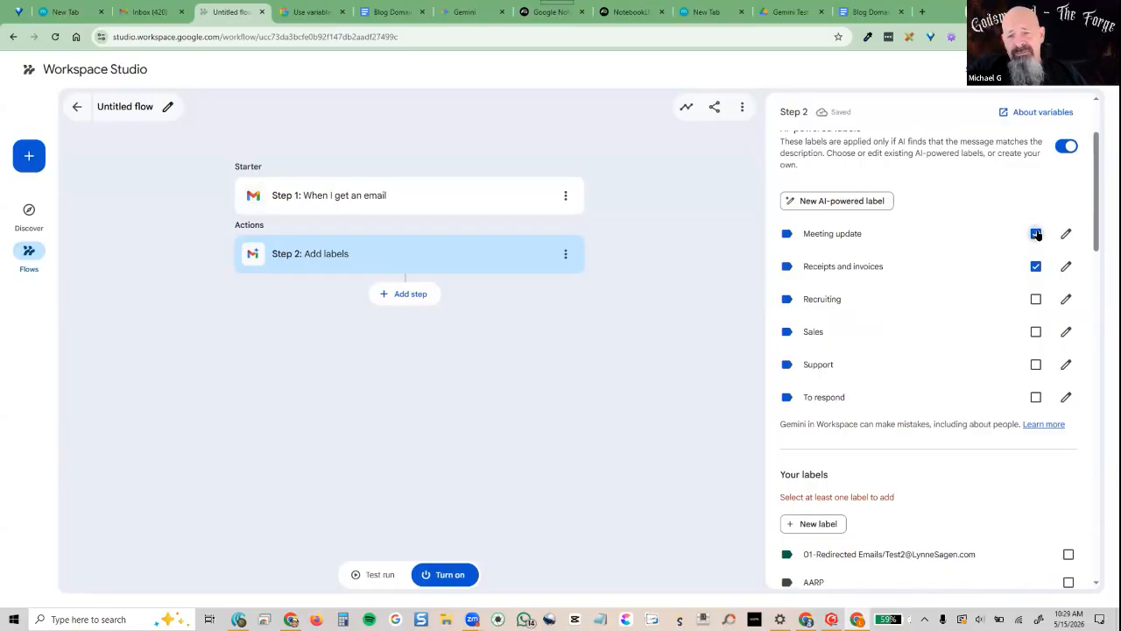
left_click(1066, 233)
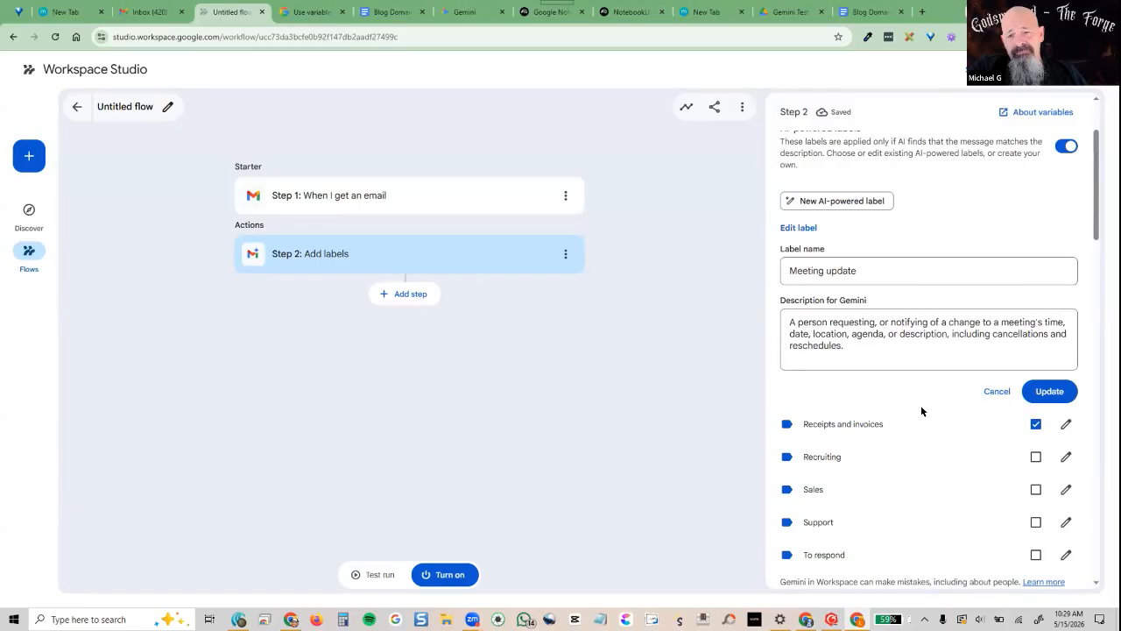
left_click(998, 393)
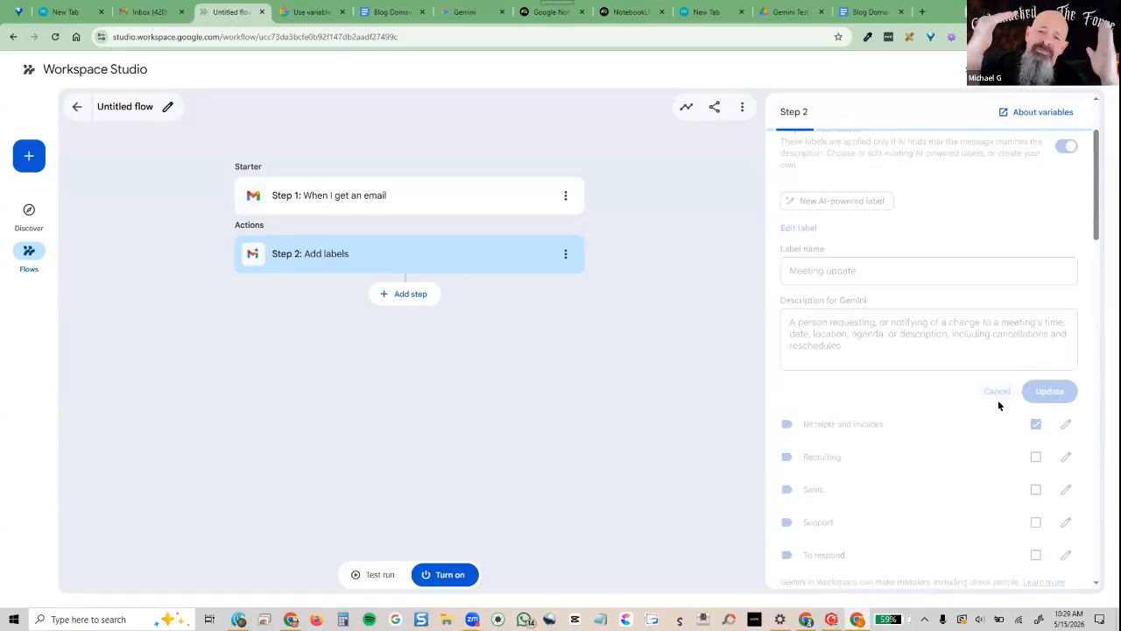
Check the Sales, Support and To respond labels, leaving Recruiting unchecked
left_click(1065, 298)
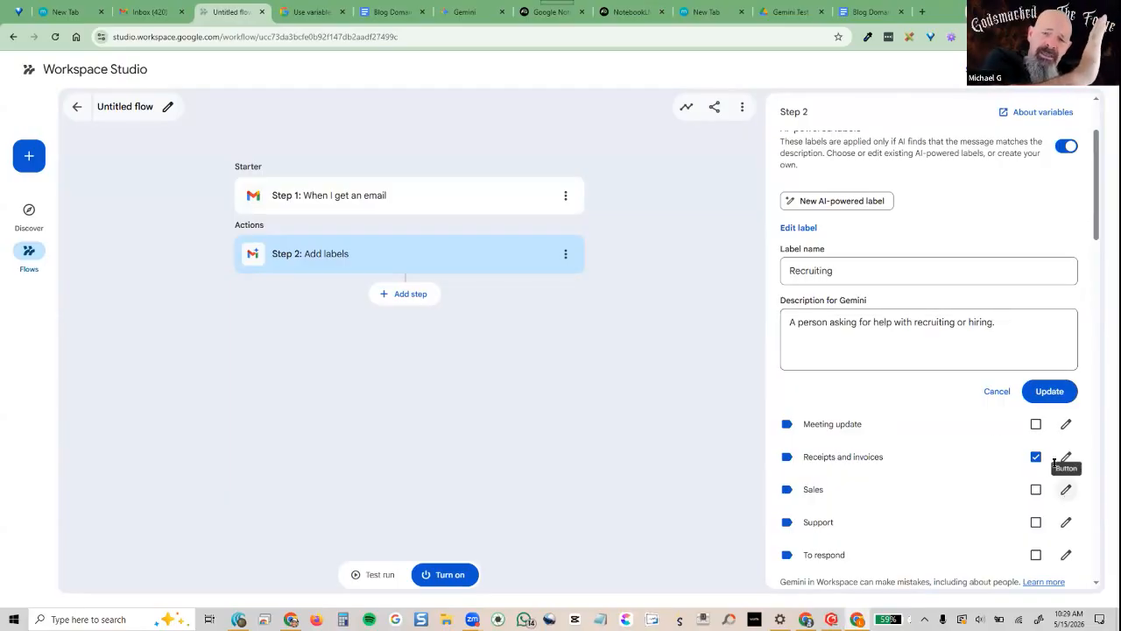
left_click(1035, 423)
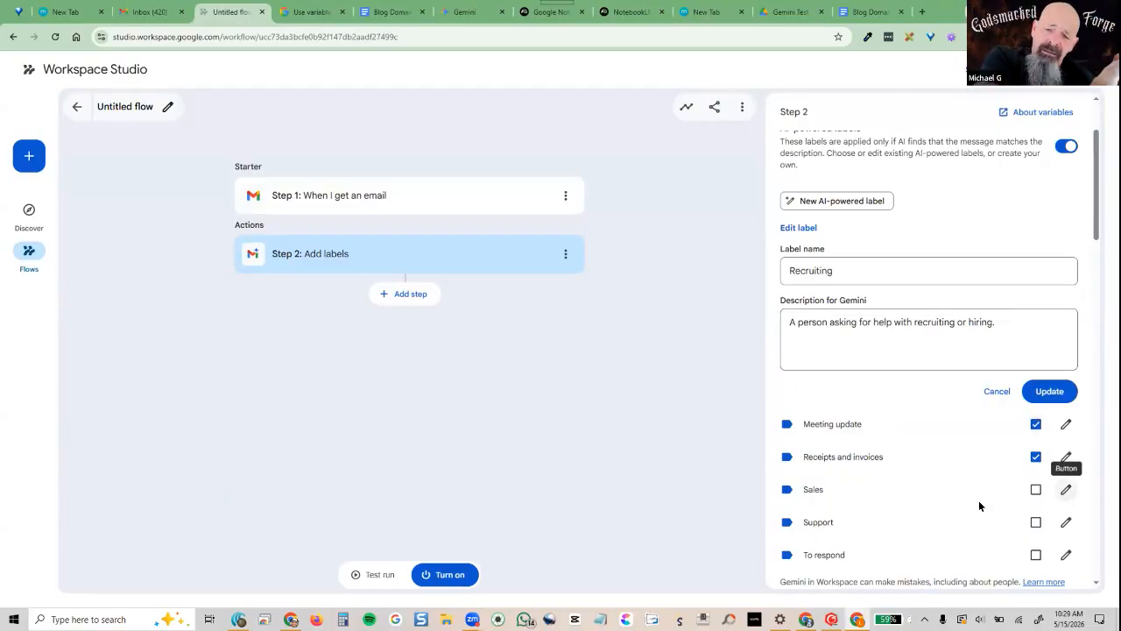
scroll(975, 499, "down", 1)
left_click(1066, 463)
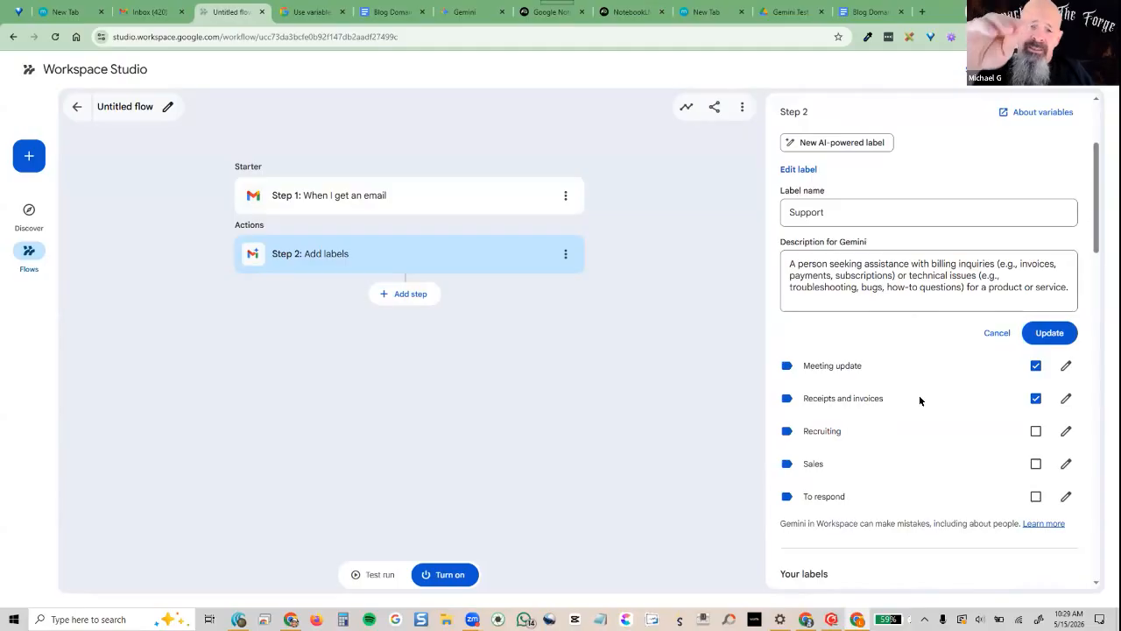
left_click(1036, 463)
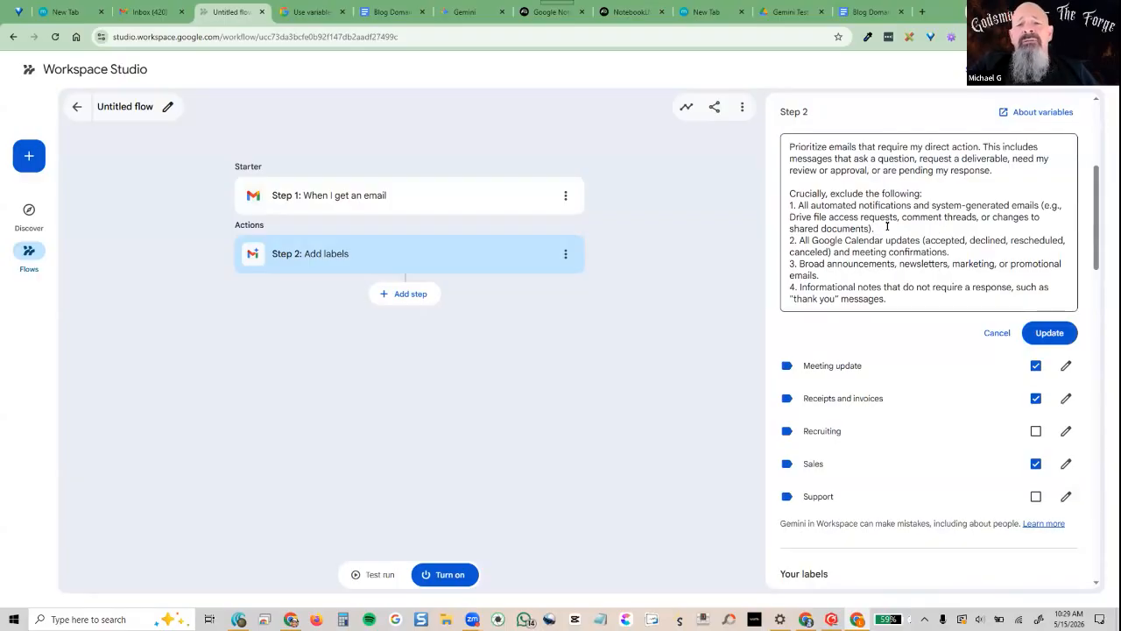
scroll(887, 226, "up", 2)
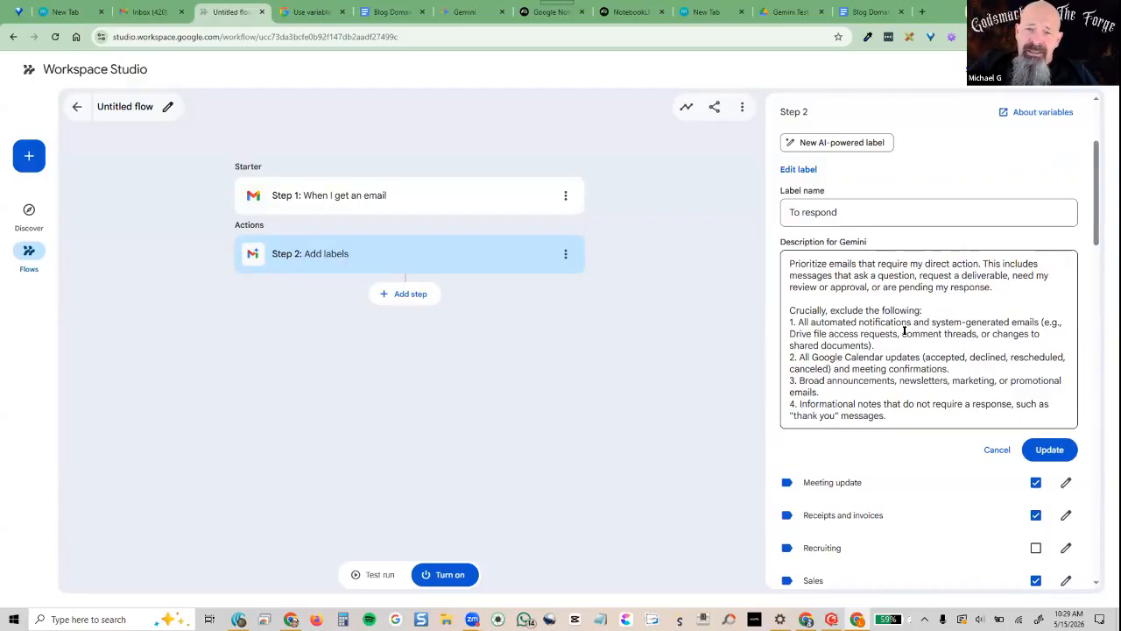
scroll(913, 439, "down", 3)
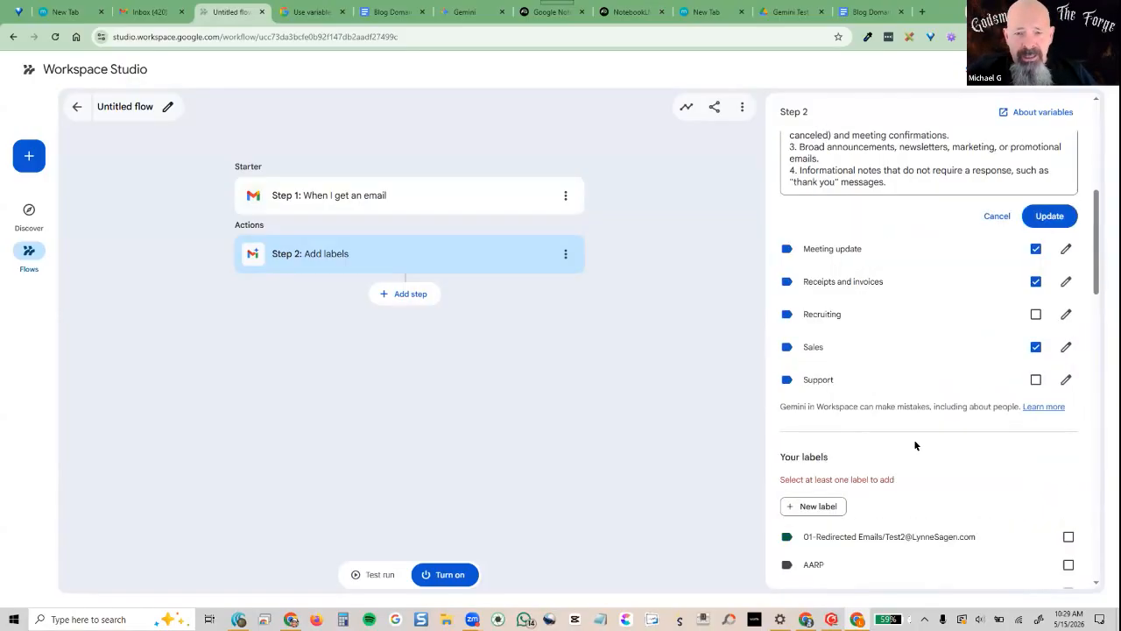
left_click(1035, 380)
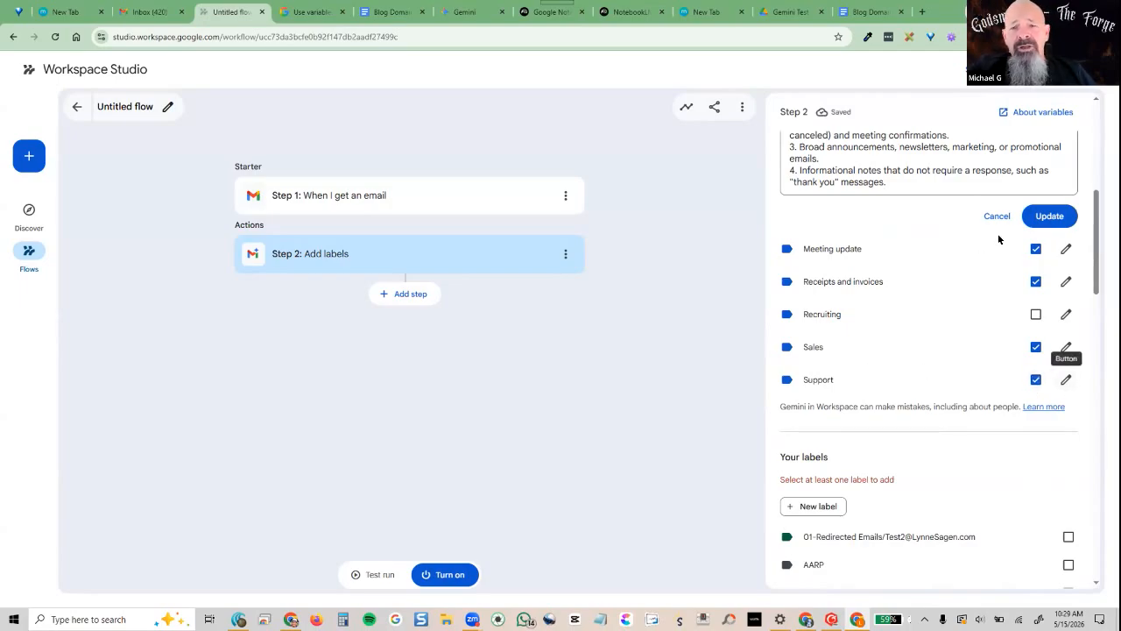
left_click(1049, 216)
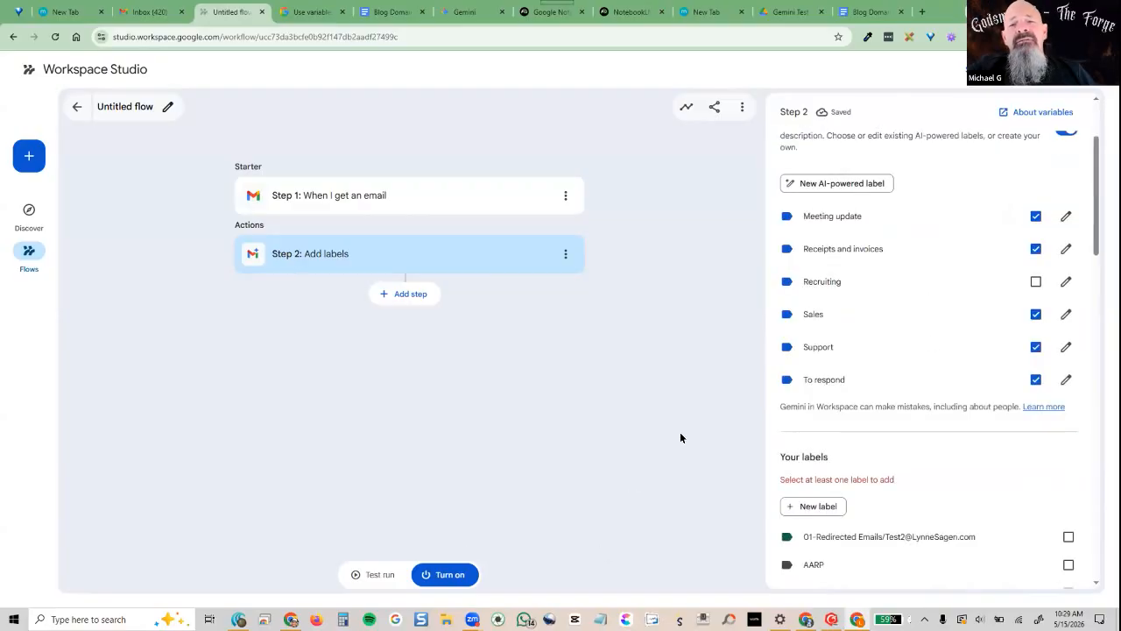
scroll(989, 500, "down", 3)
scroll(988, 499, "up", 3)
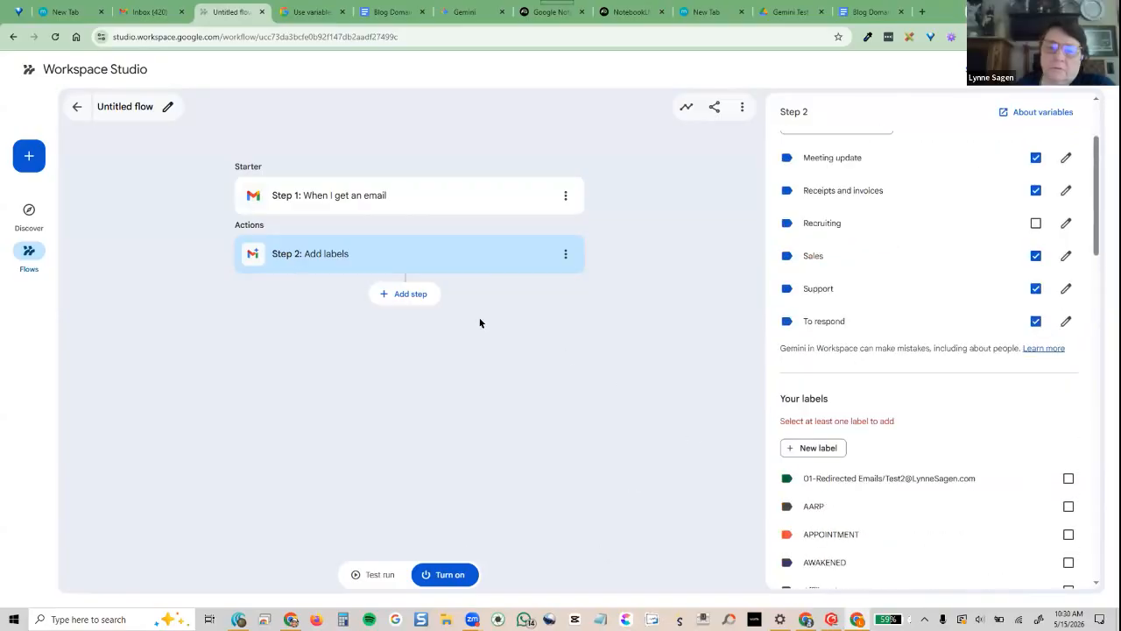
Add a third step after Add labels and browse the AI, Gmail, Sheets, Drive and Docs actions
left_click(411, 298)
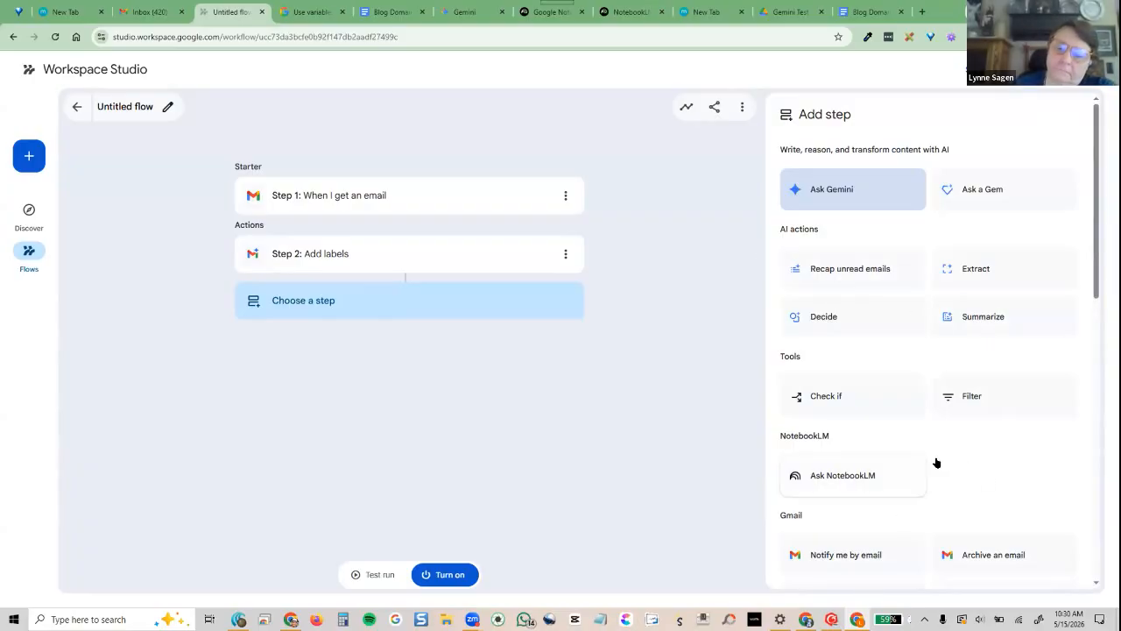
scroll(885, 455, "down", 3)
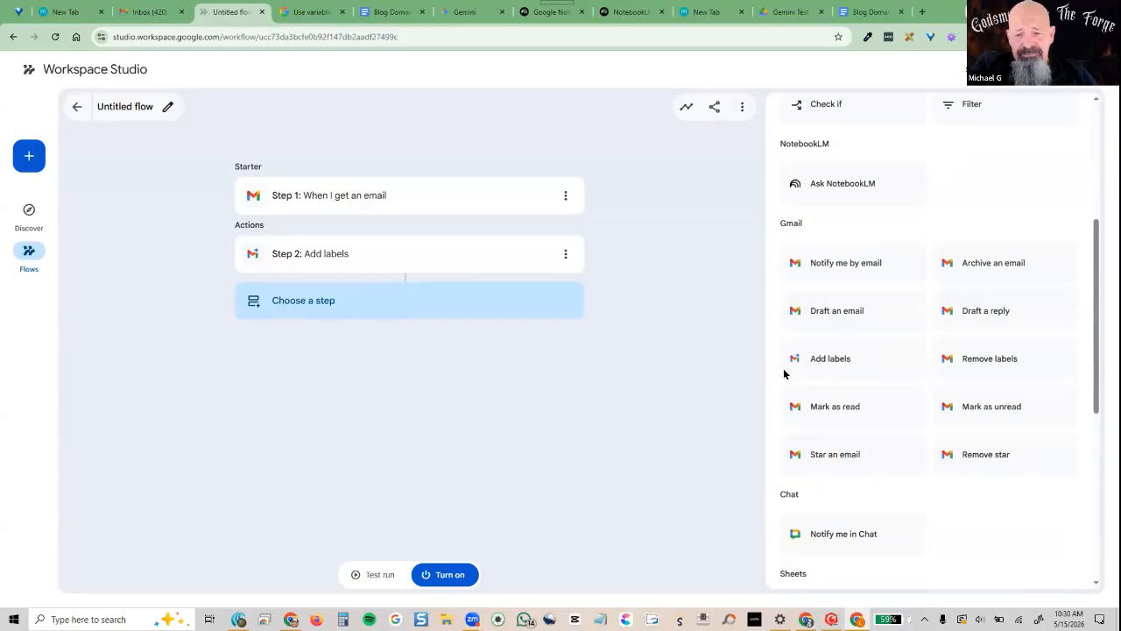
scroll(891, 473, "up", 2)
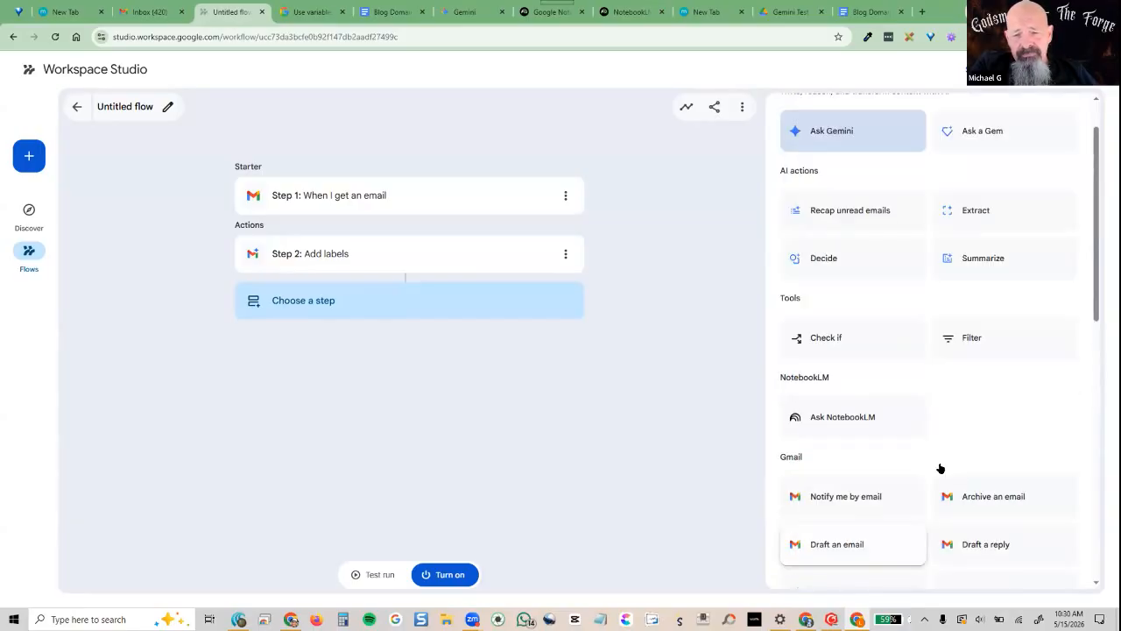
scroll(939, 469, "down", 5)
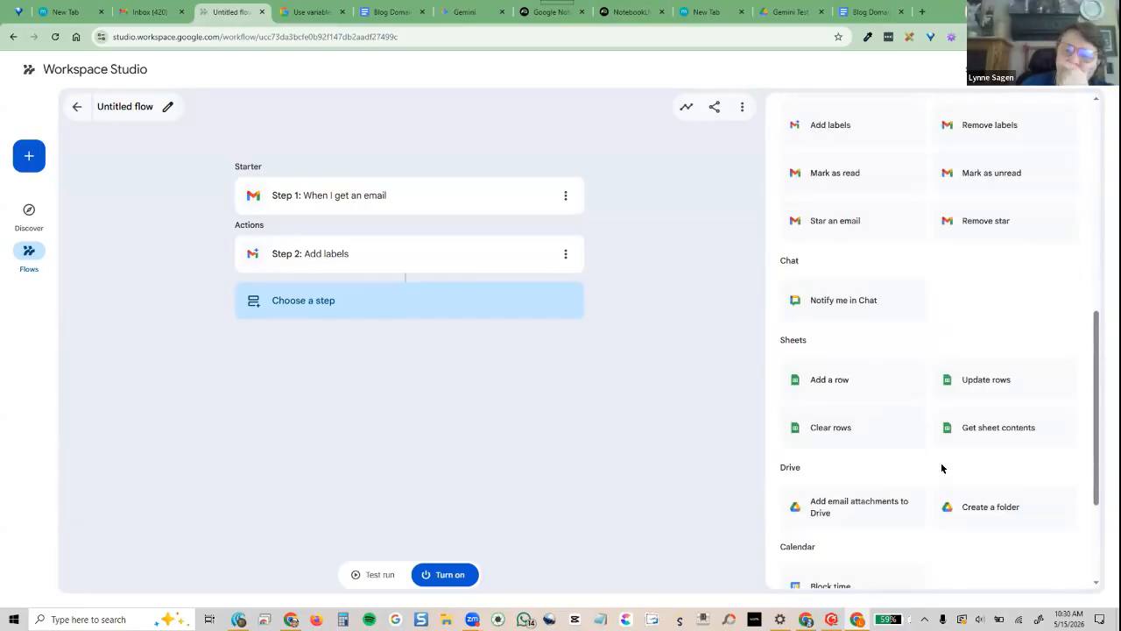
scroll(941, 468, "down", 2)
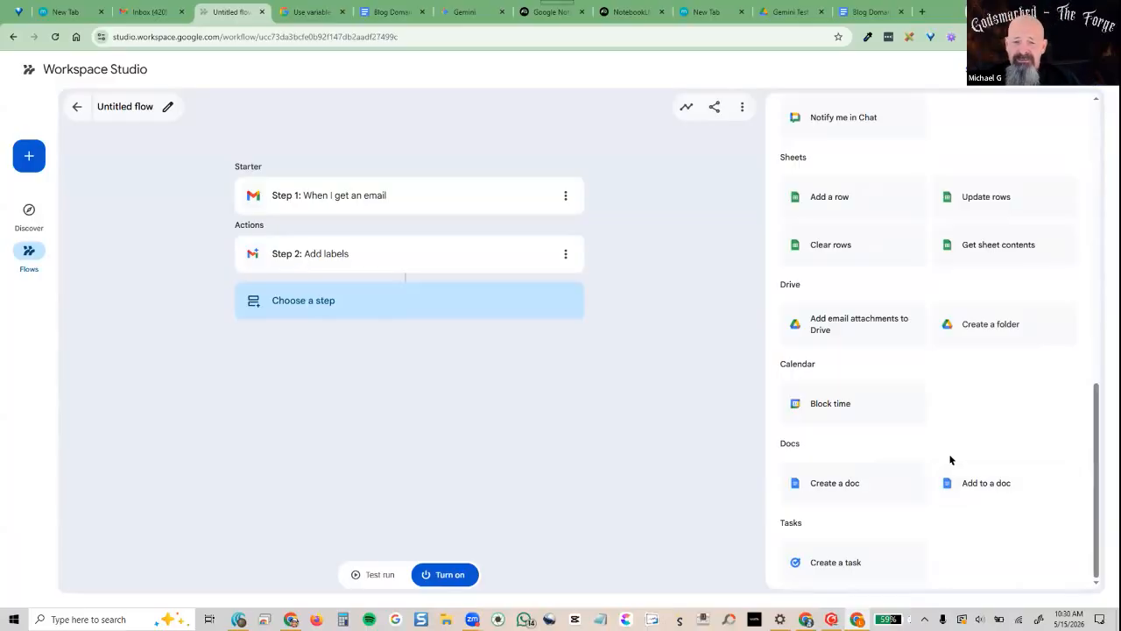
scroll(948, 458, "up", 3)
scroll(921, 449, "up", 5)
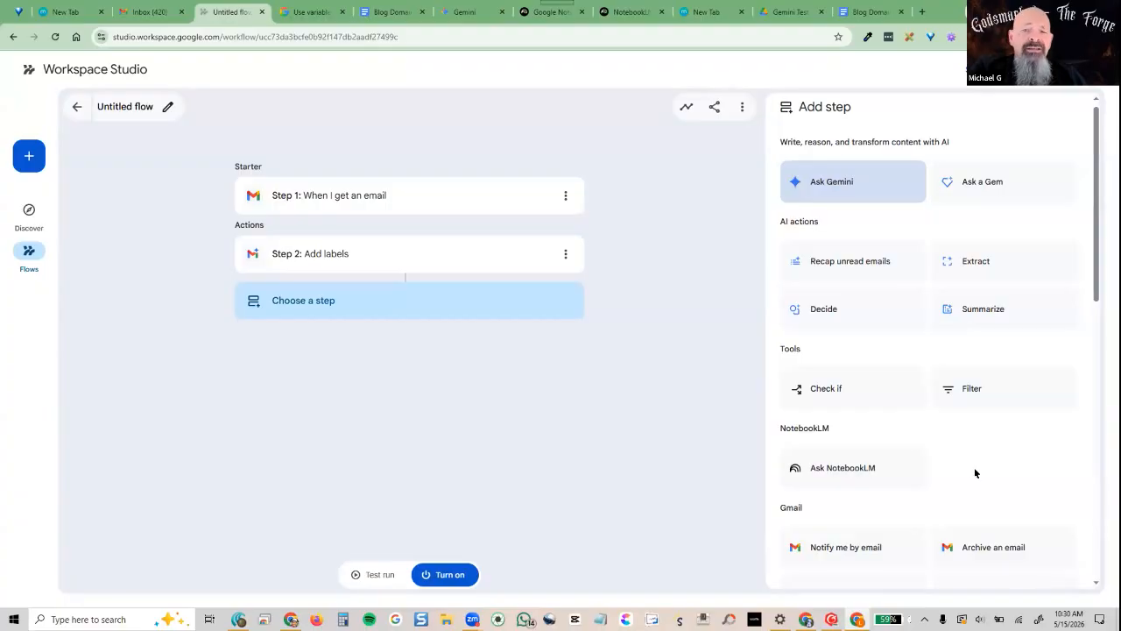
Make step 3 a Summarize action on the email thread from Step 1's Email thread ID
left_click(980, 312)
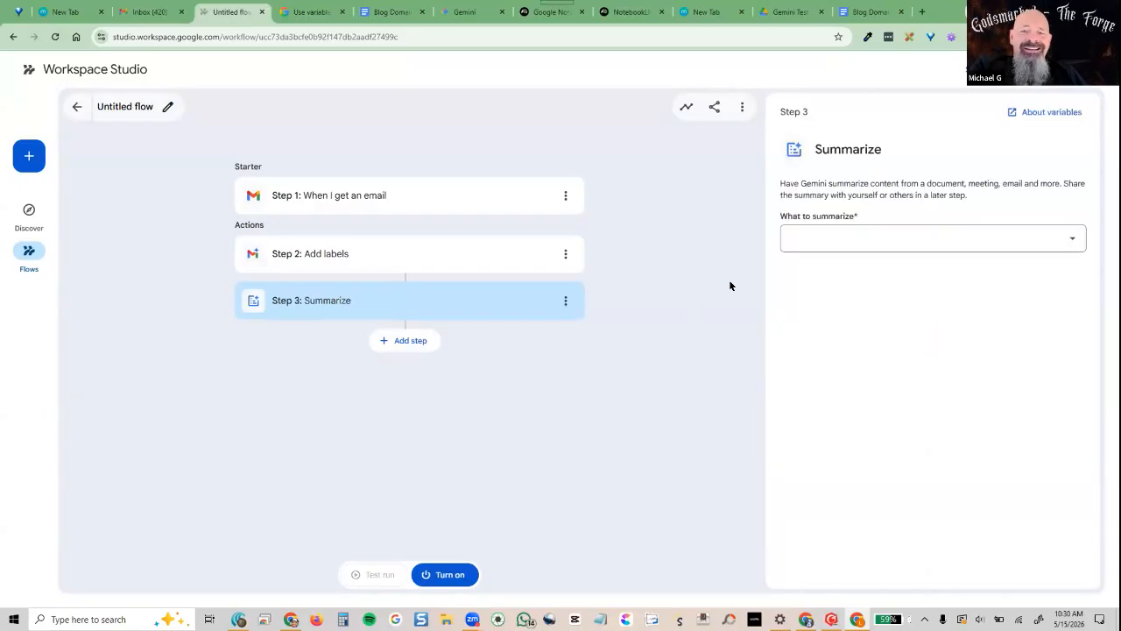
left_click(825, 245)
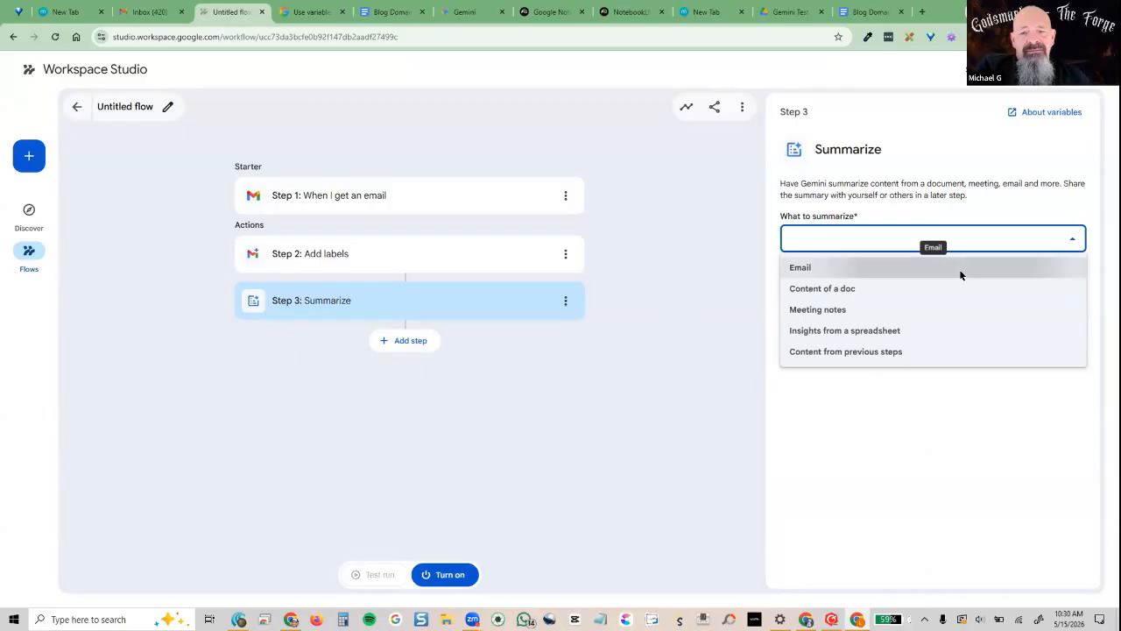
left_click(959, 269)
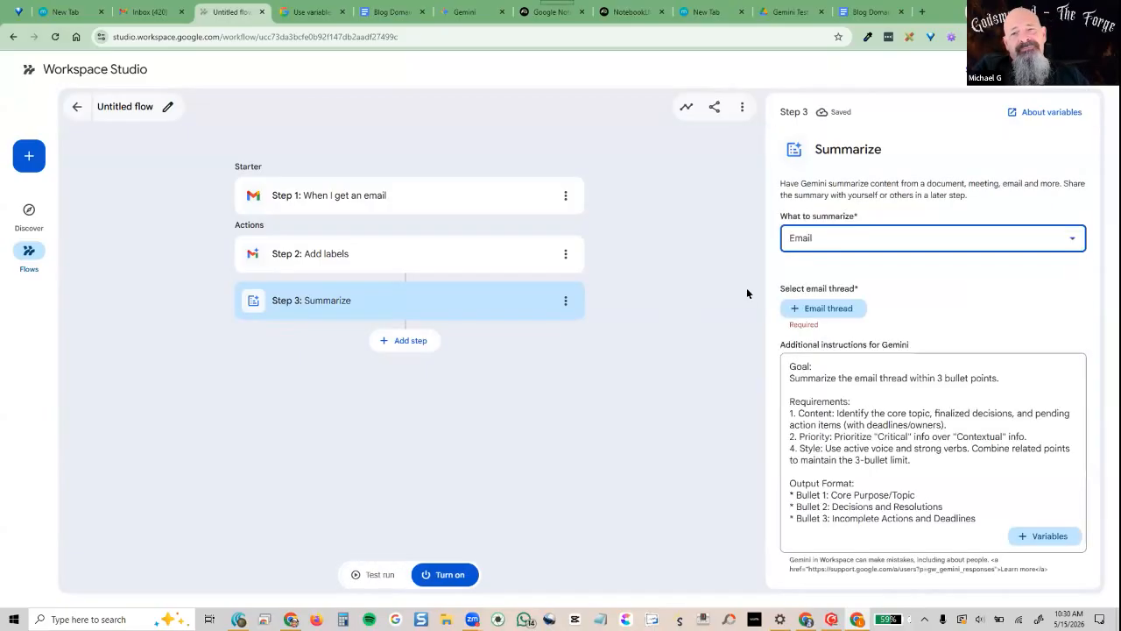
left_click(805, 309)
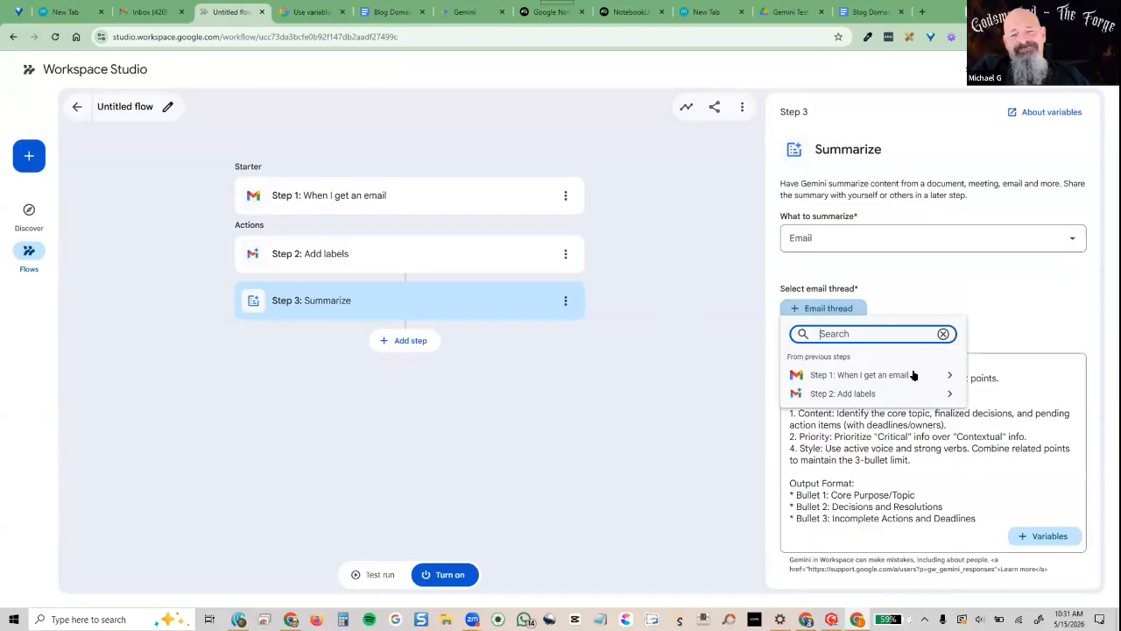
left_click(947, 375)
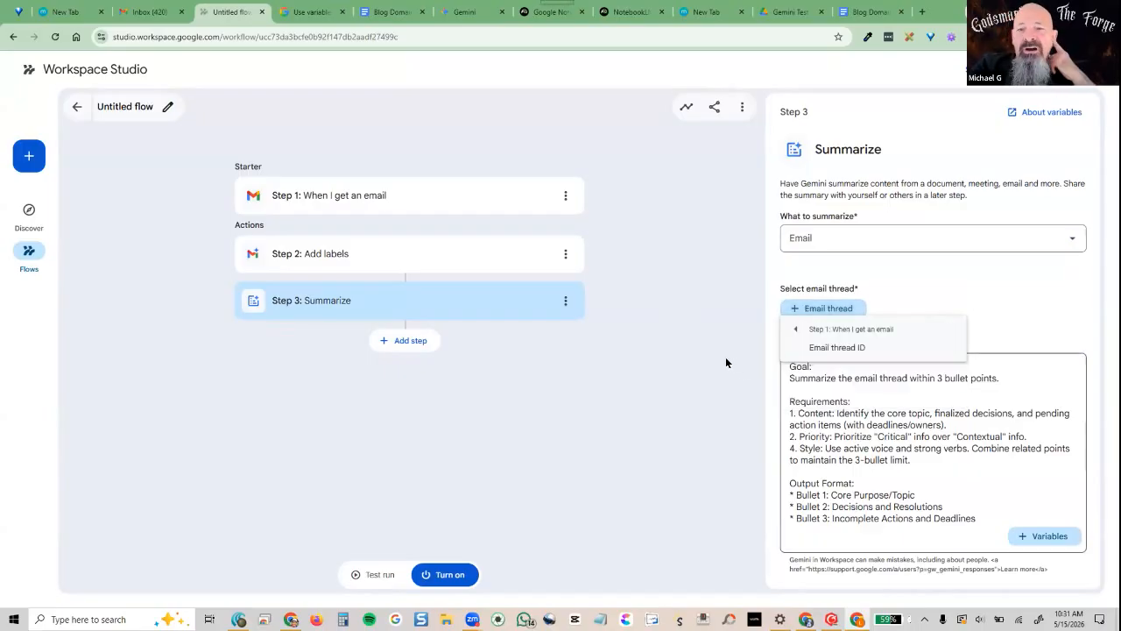
left_click(813, 355)
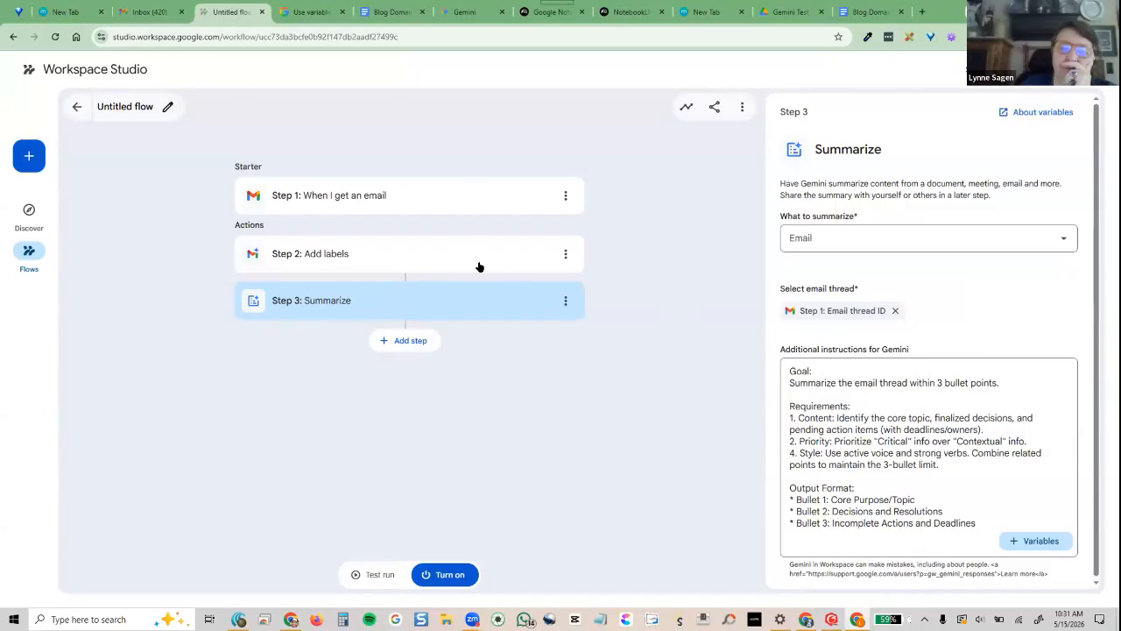
Move the Summarize step ahead of Add labels
left_click(565, 302)
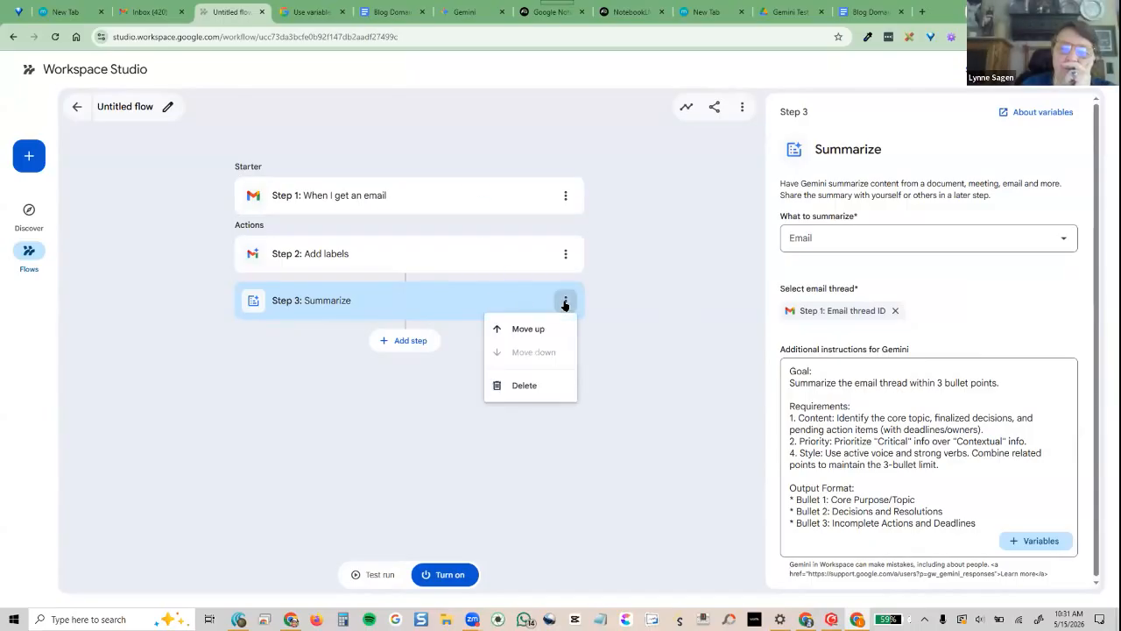
left_click(528, 329)
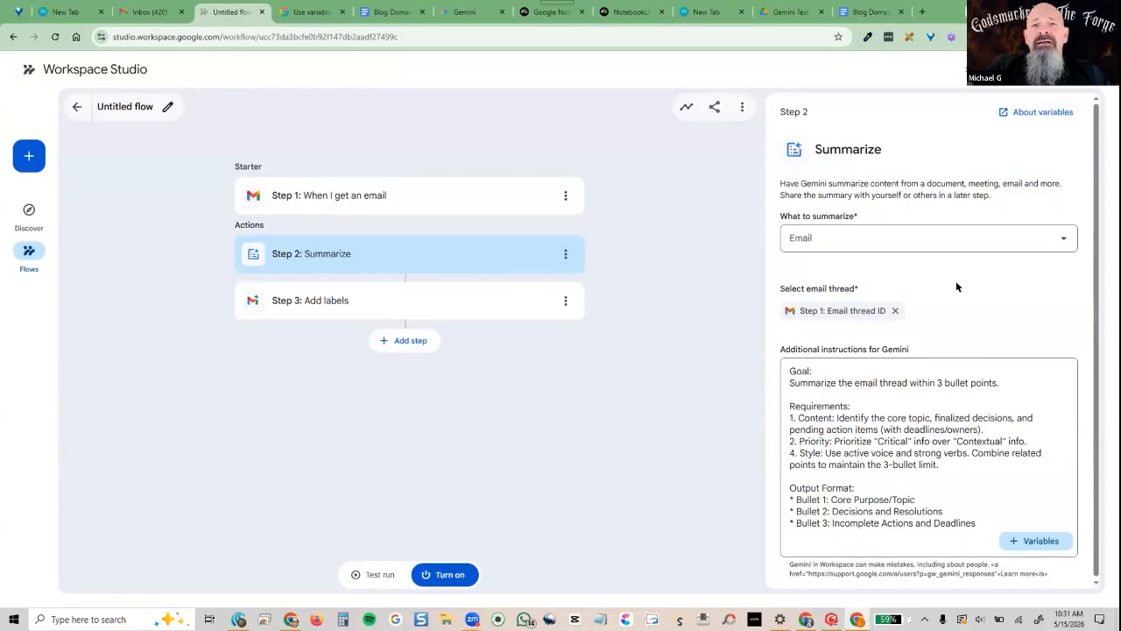
scroll(921, 477, "down", 1)
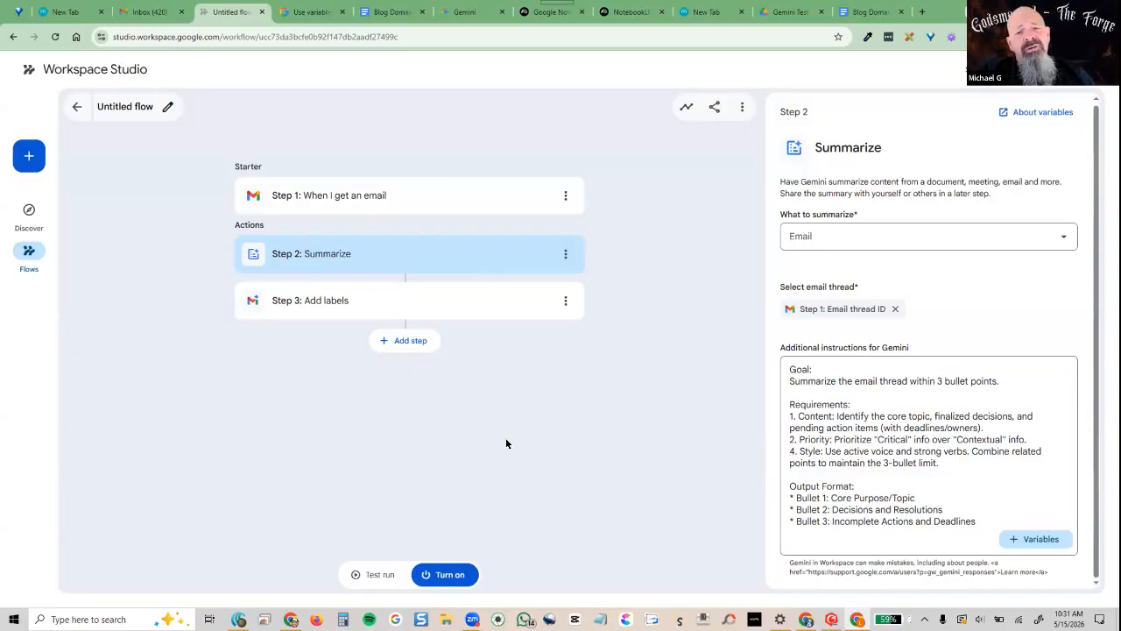
Rename the flow to 'Check Email'
left_click(134, 107)
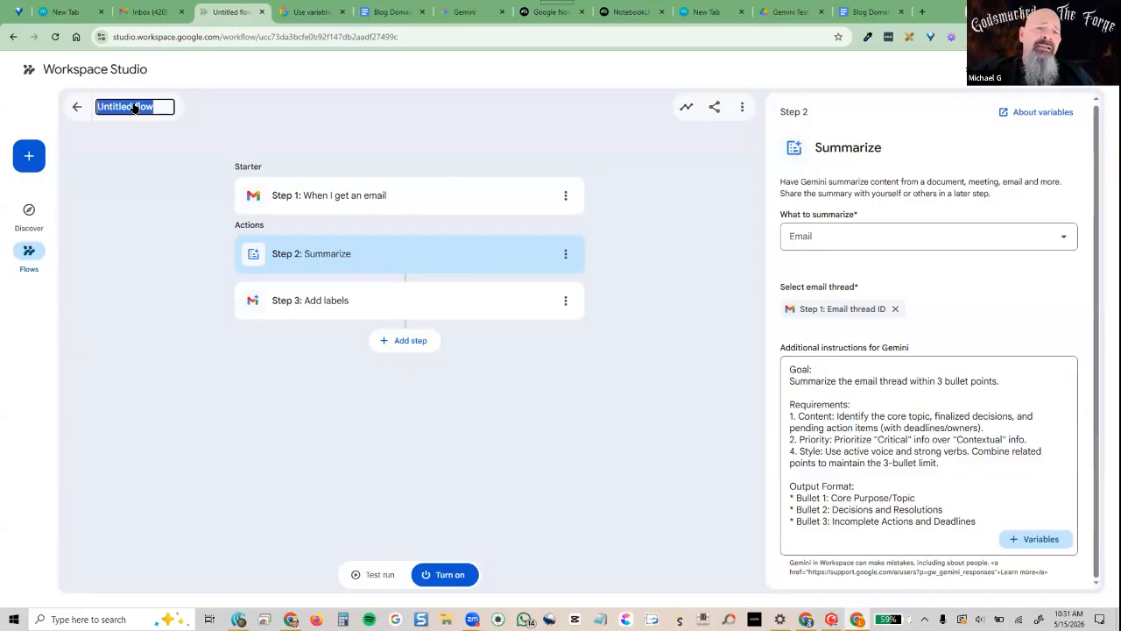
type("Check Email")
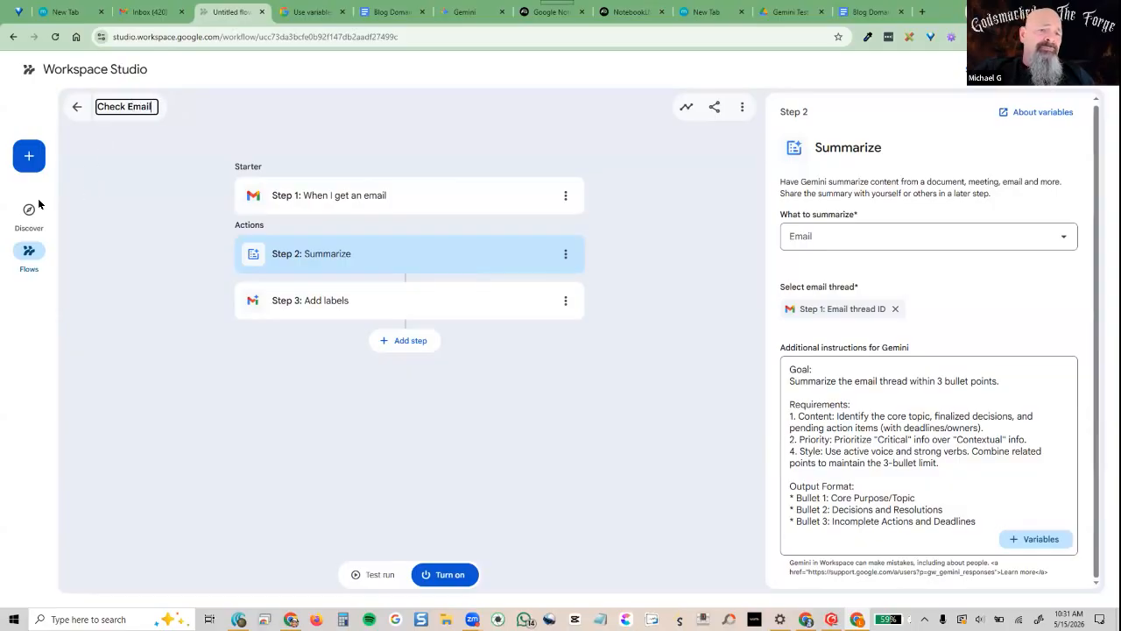
key("Return")
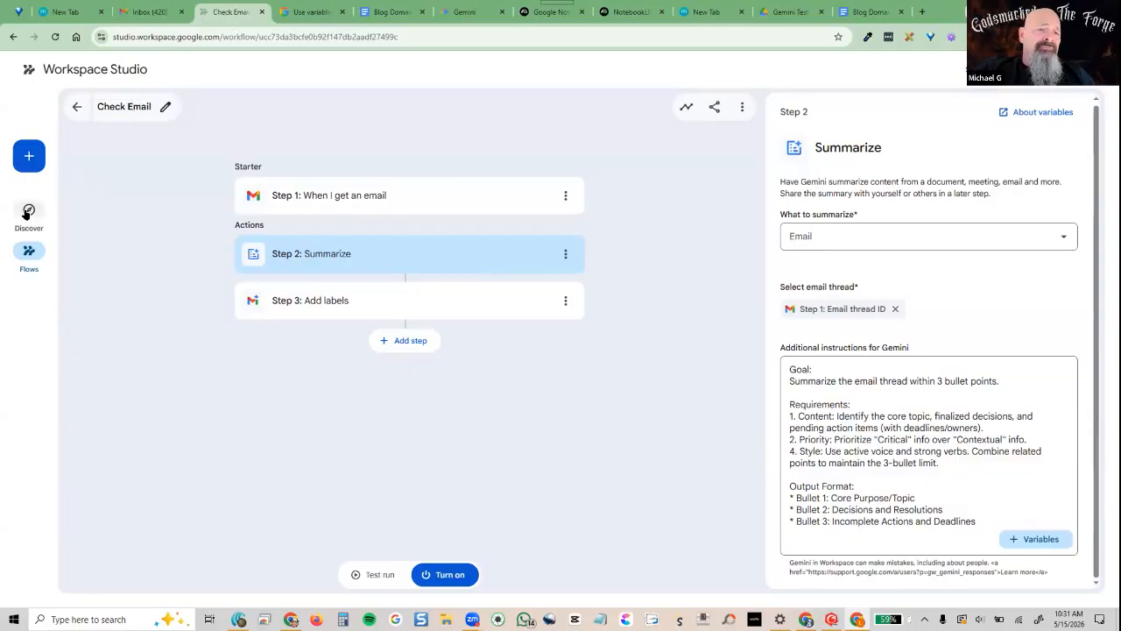
Go to Discover and scroll through the Email boosters templates
left_click(28, 211)
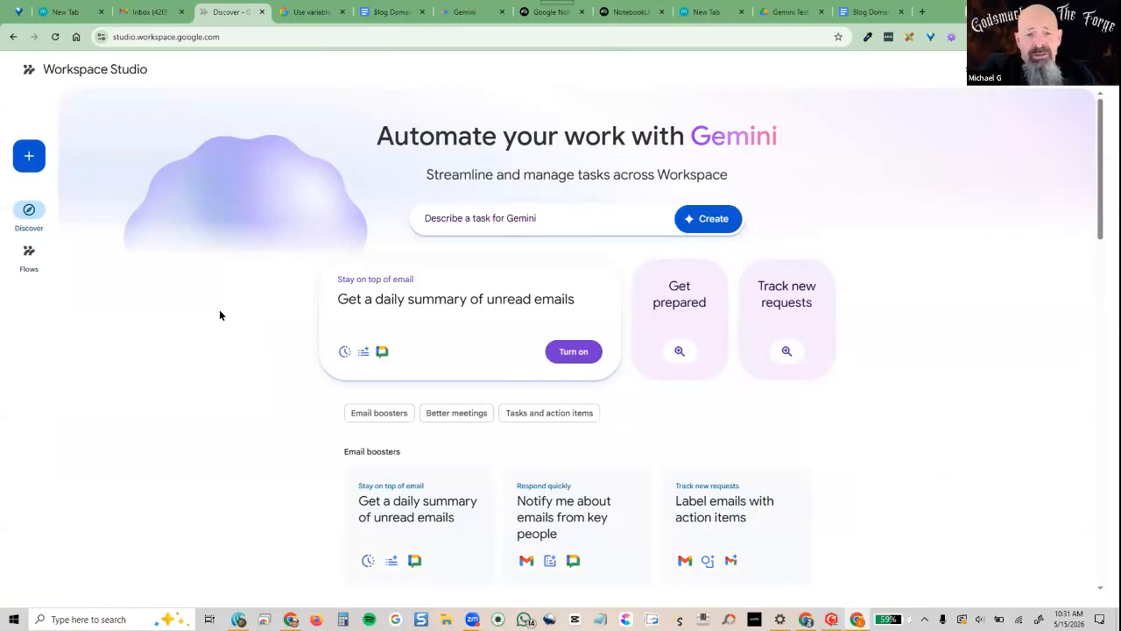
scroll(220, 315, "down", 3)
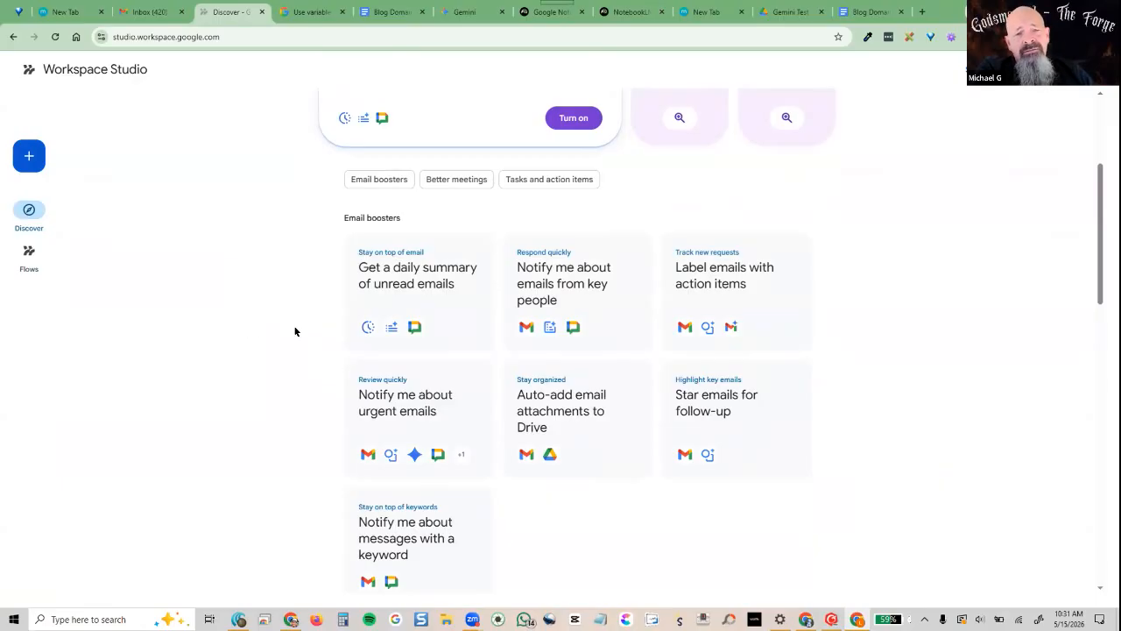
scroll(295, 331, "up", 2)
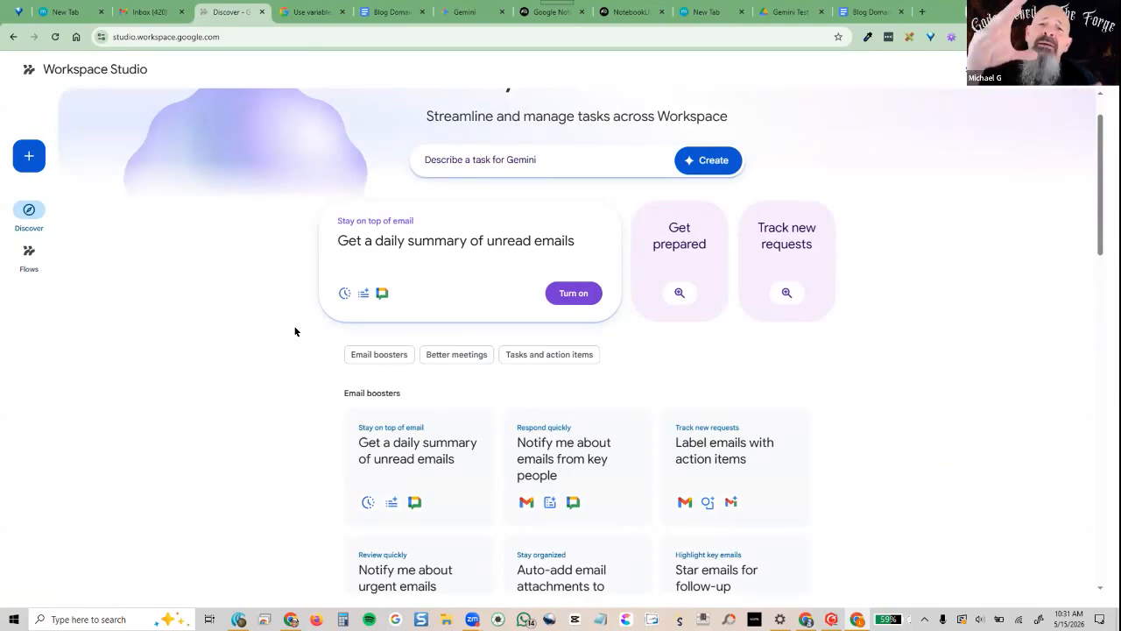
scroll(296, 331, "up", 1)
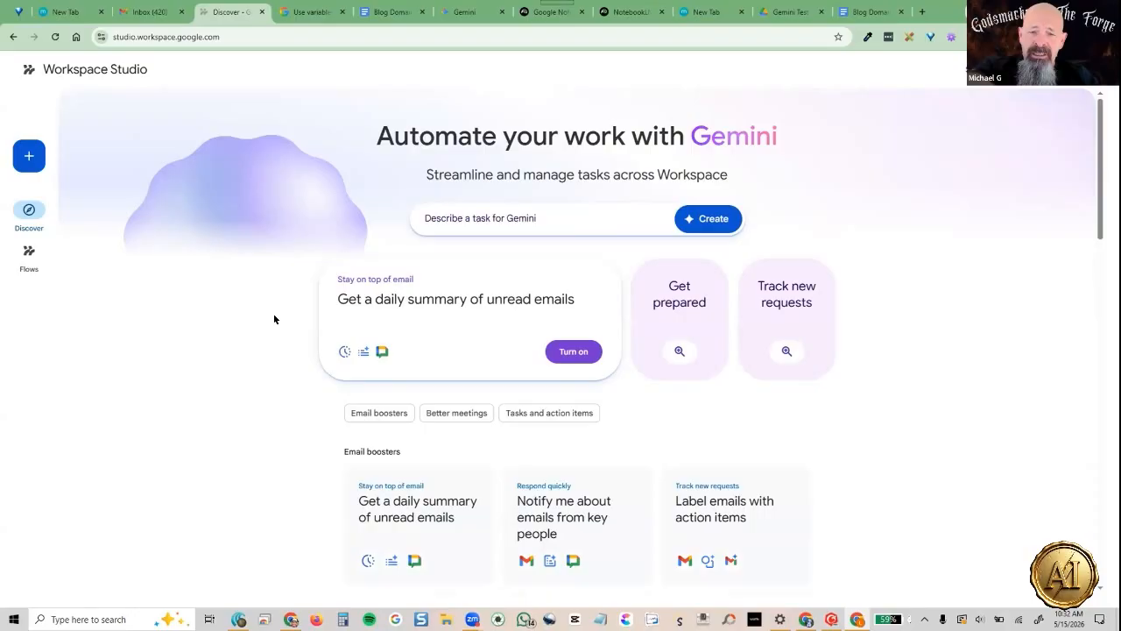
Have Gemini create a flow that searches topic emails, writes a blog post doc in a folder, and notifies by email
left_click(525, 218)
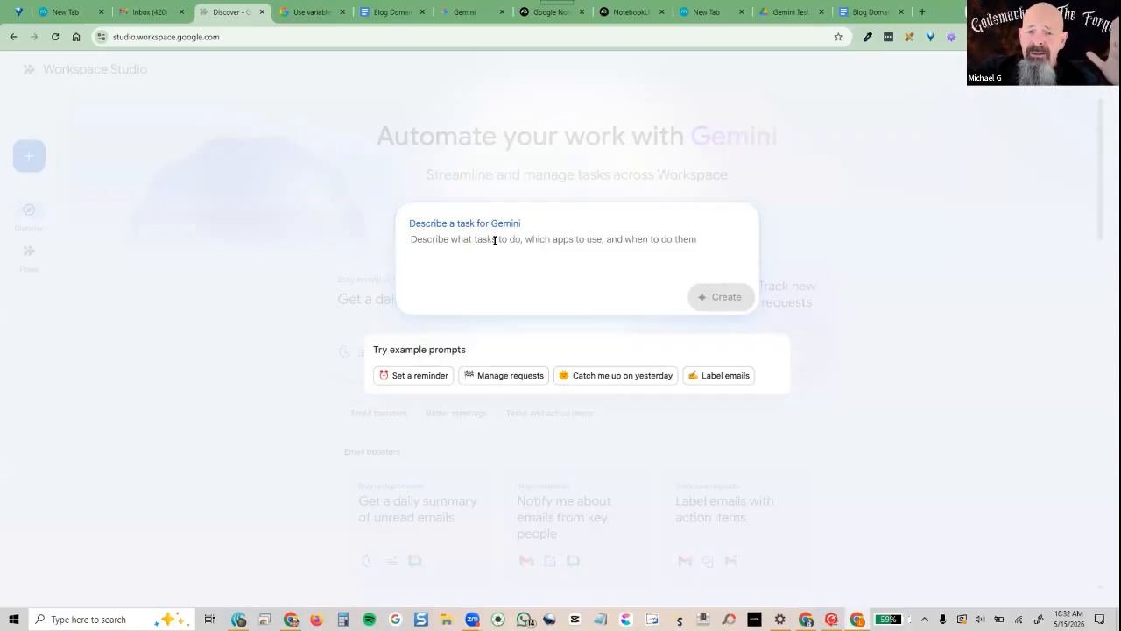
type("Search ")
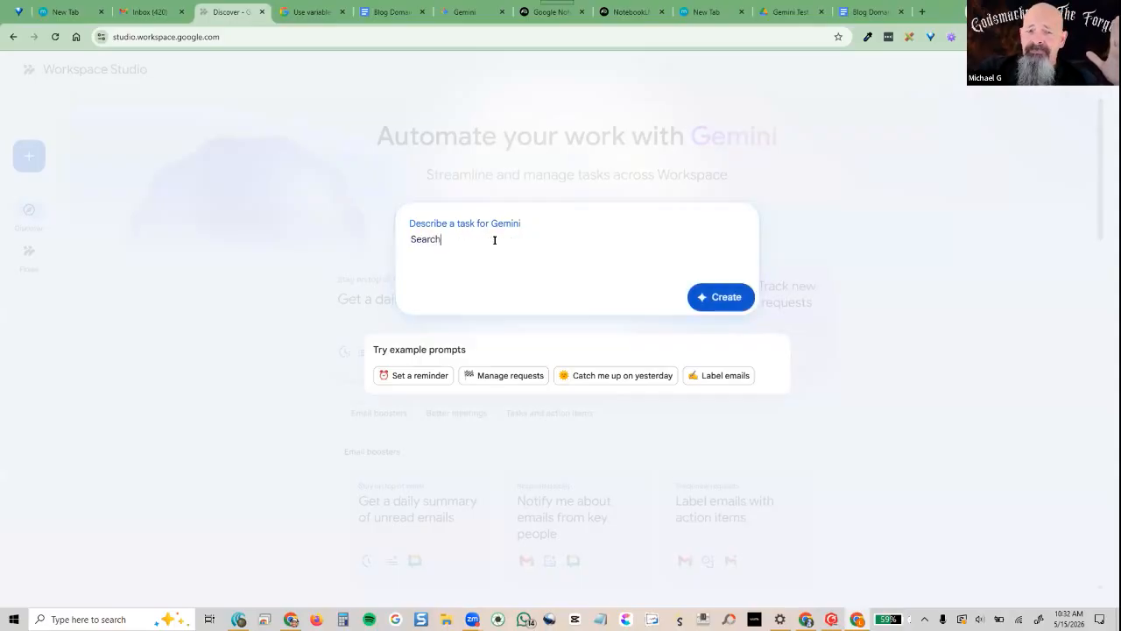
type("n")
key("BackSpace")
type("ne")
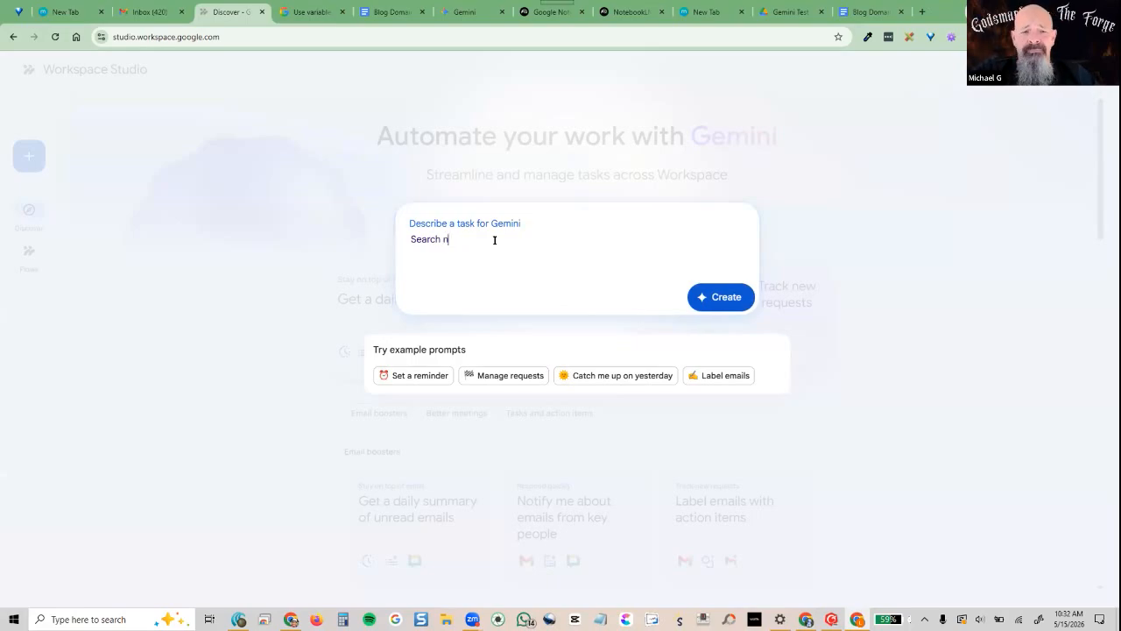
key("BackSpace")
key("BackSpace")
type("email for ")
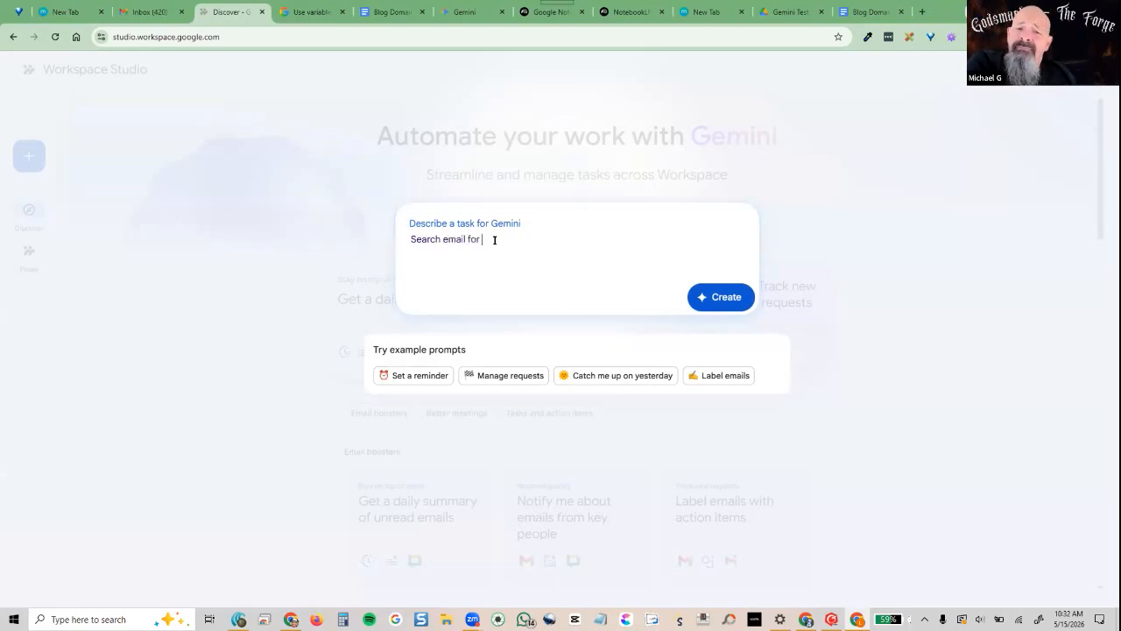
type("specific")
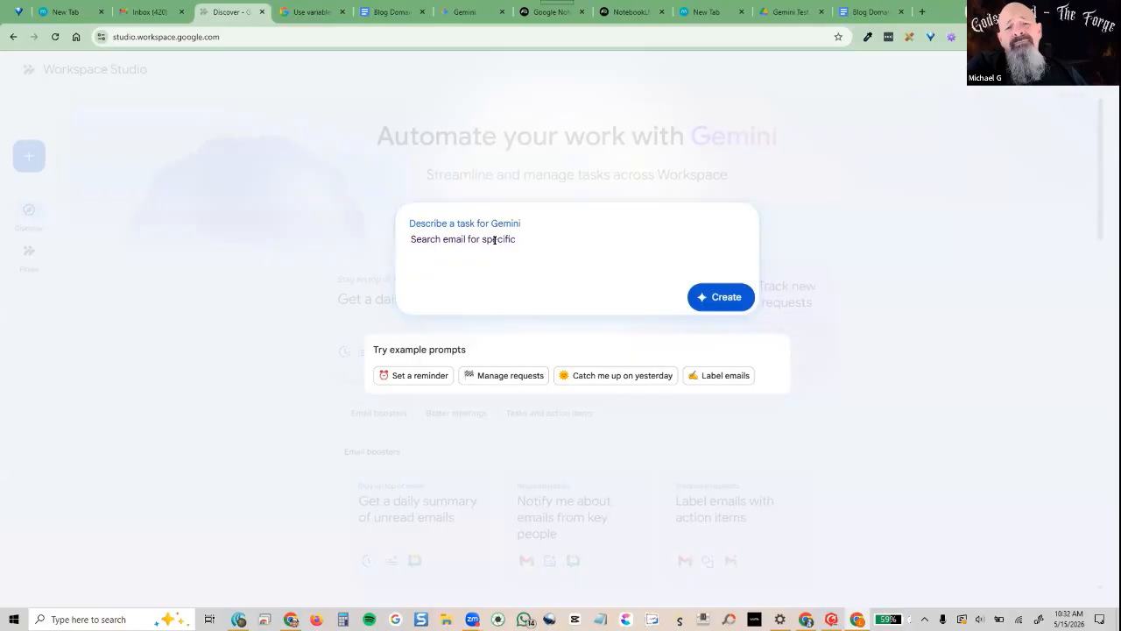
type(" and related top")
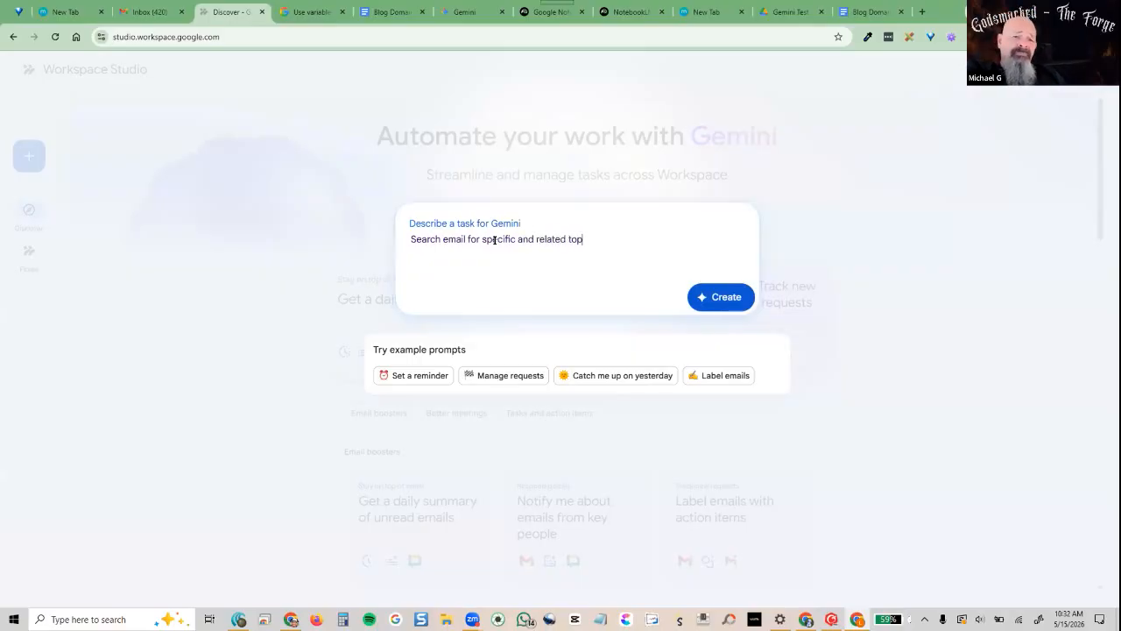
type("ics, and")
key("BackSpace")
key("BackSpace")
key("BackSpace")
type("and generate a ")
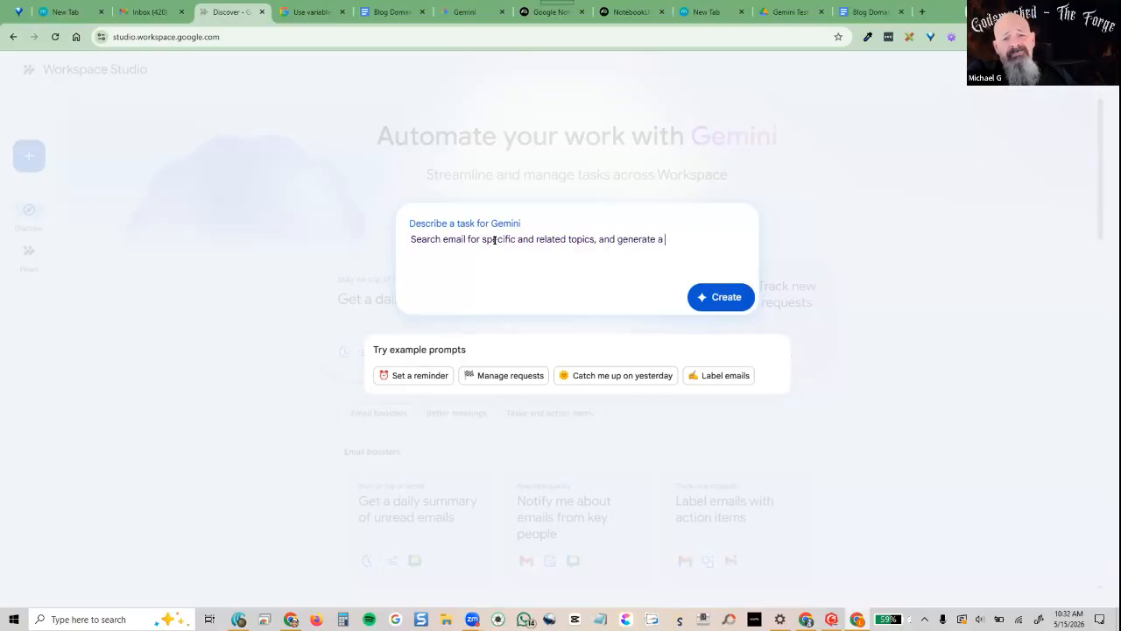
type("b")
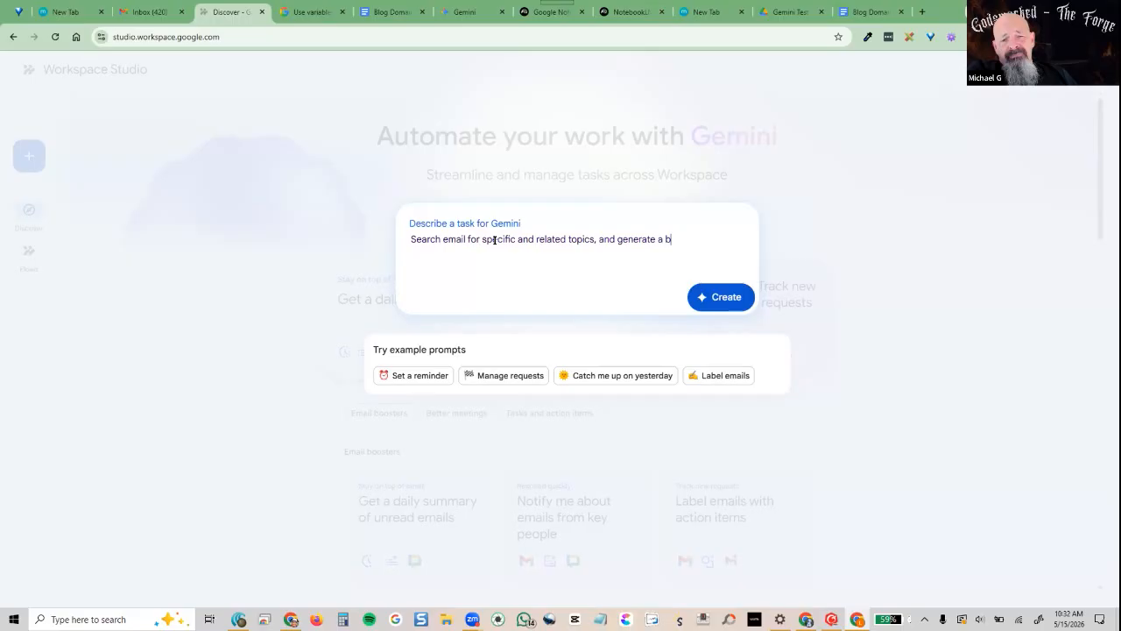
type("log style ar")
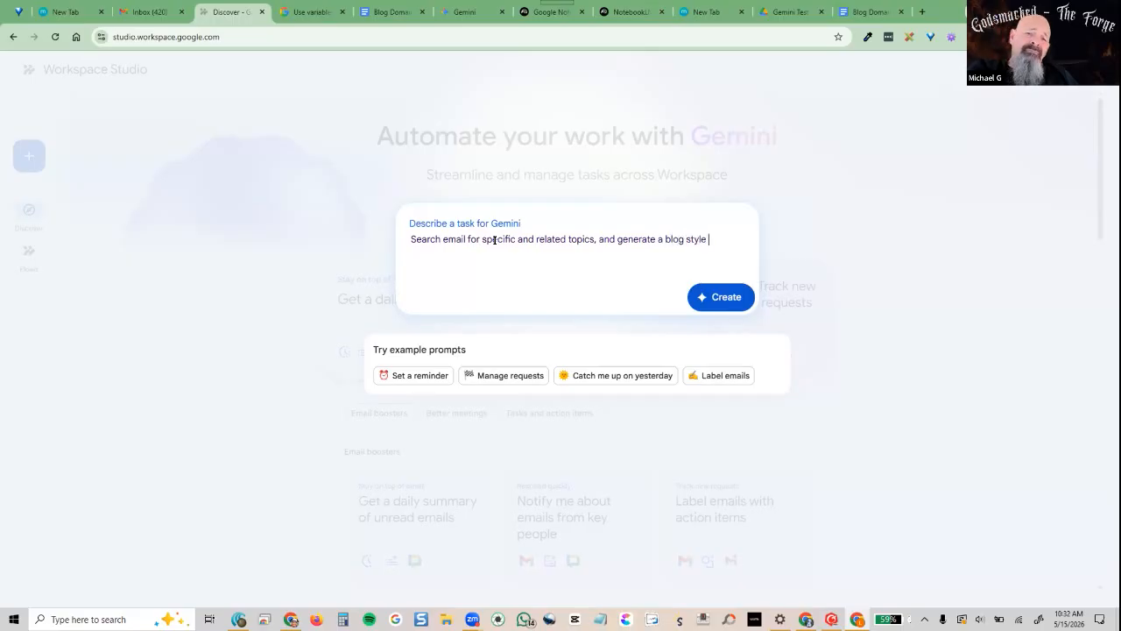
key("BackSpace")
key("BackSpace")
type("po")
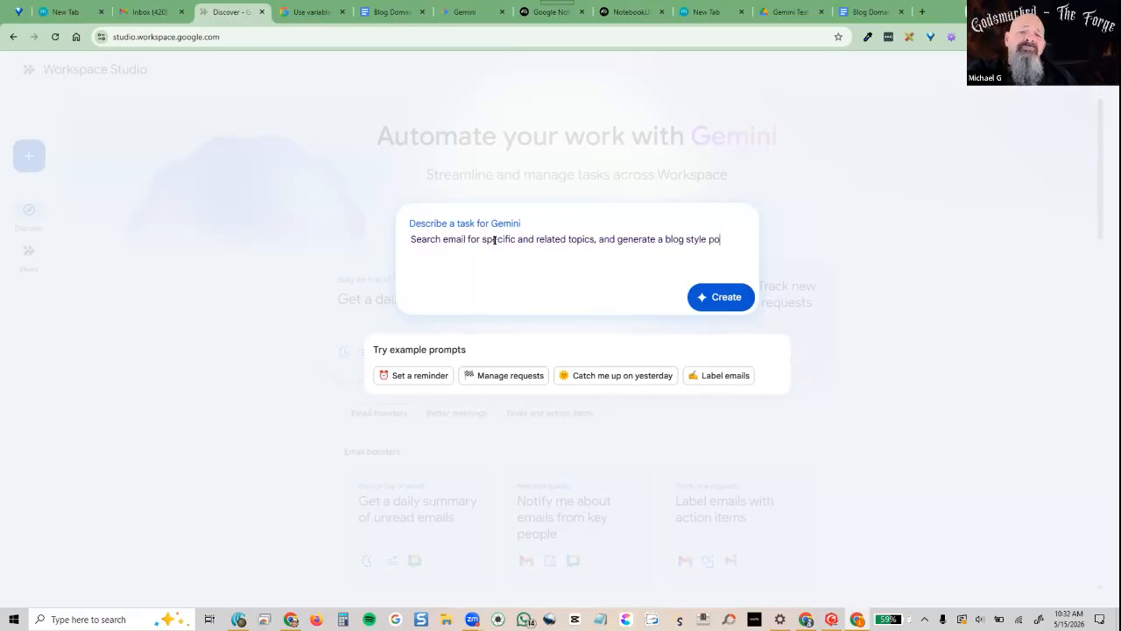
type("st in a")
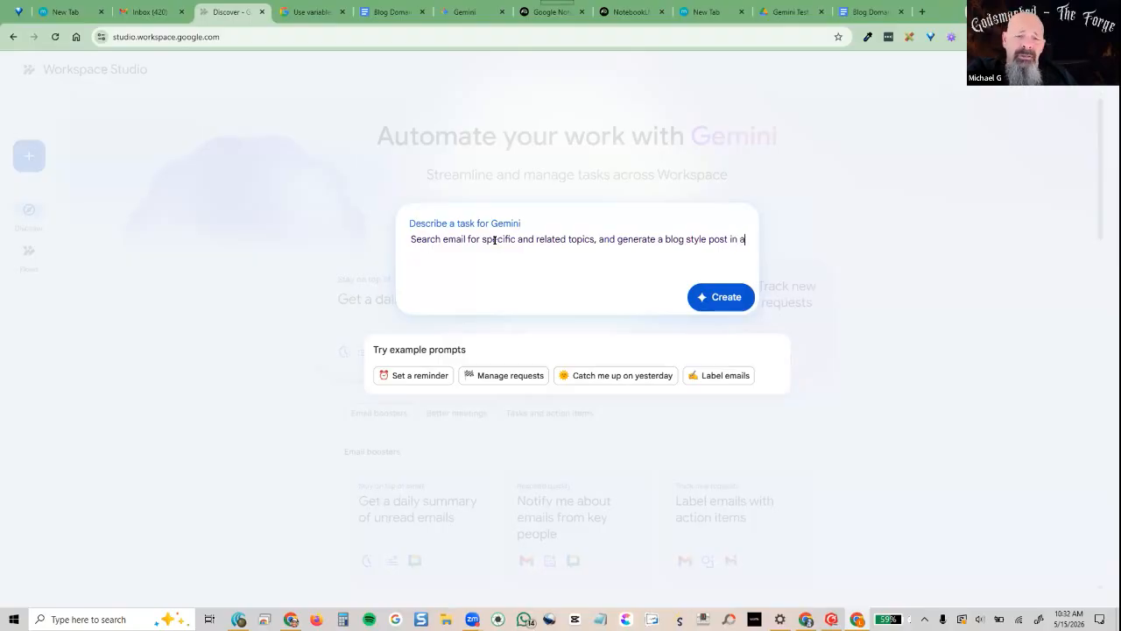
type(" new document")
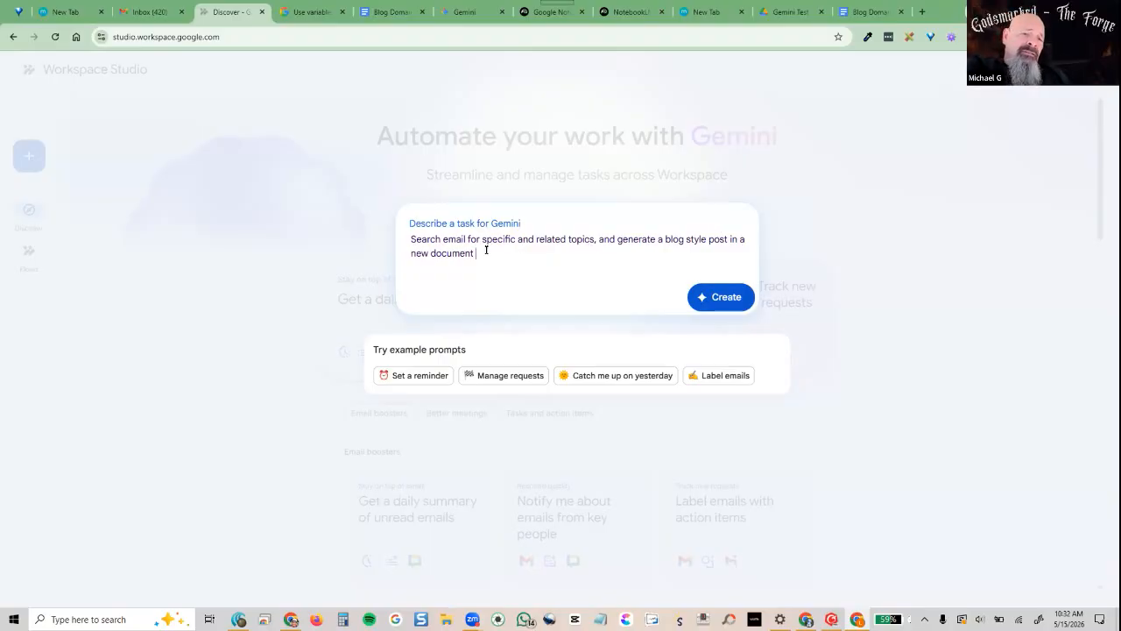
type("in a")
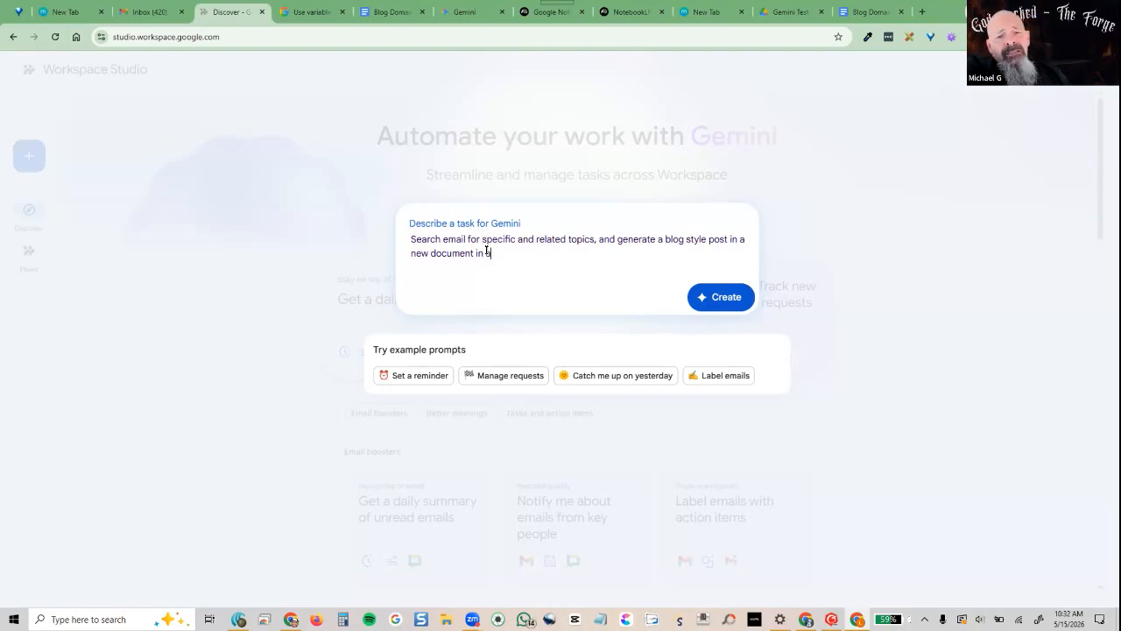
type(" defined fold")
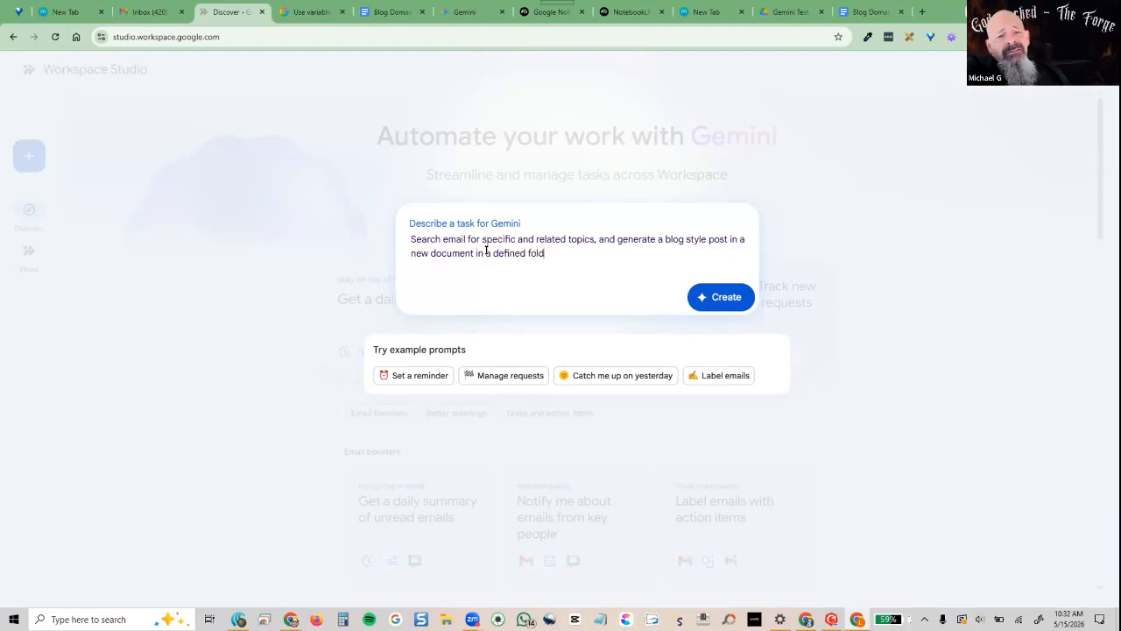
type("er , and when comp")
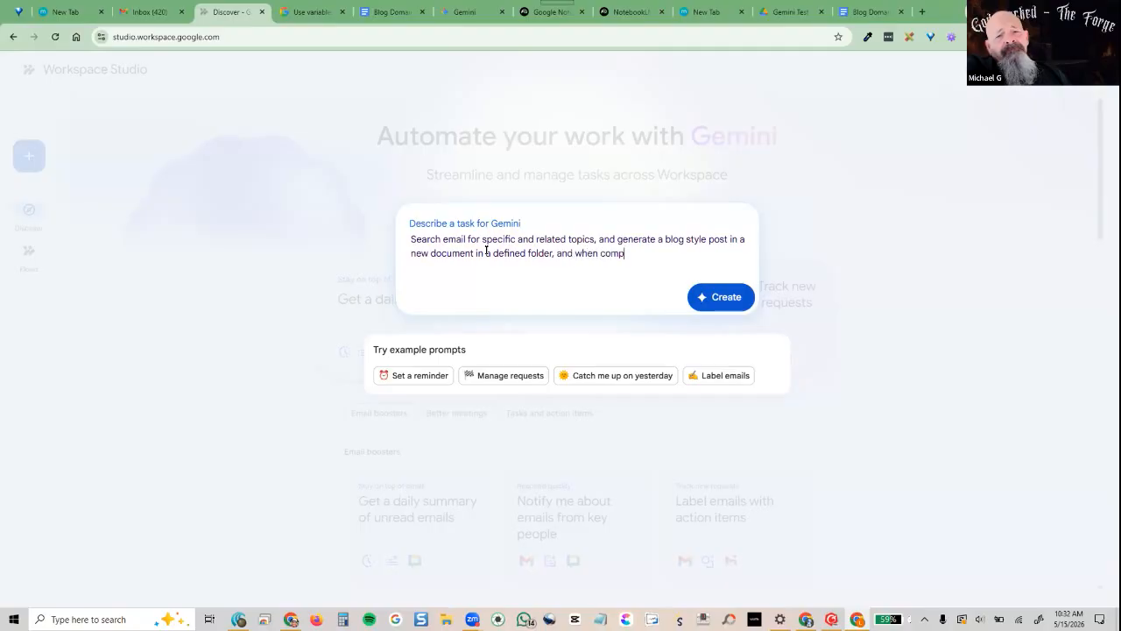
type("lete notify ")
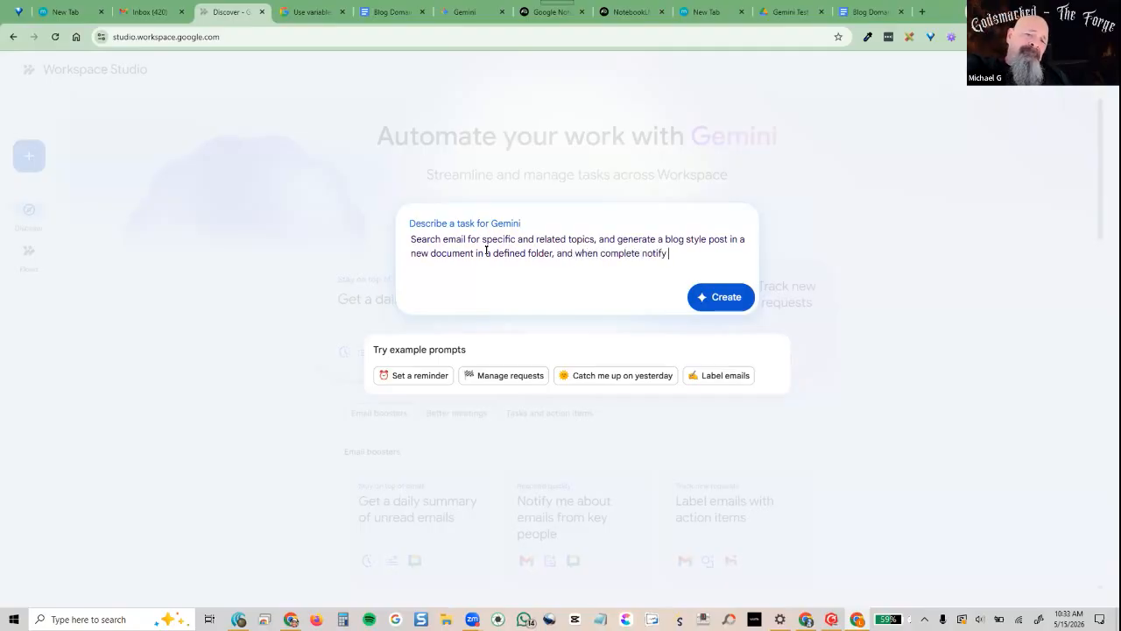
type("me by email")
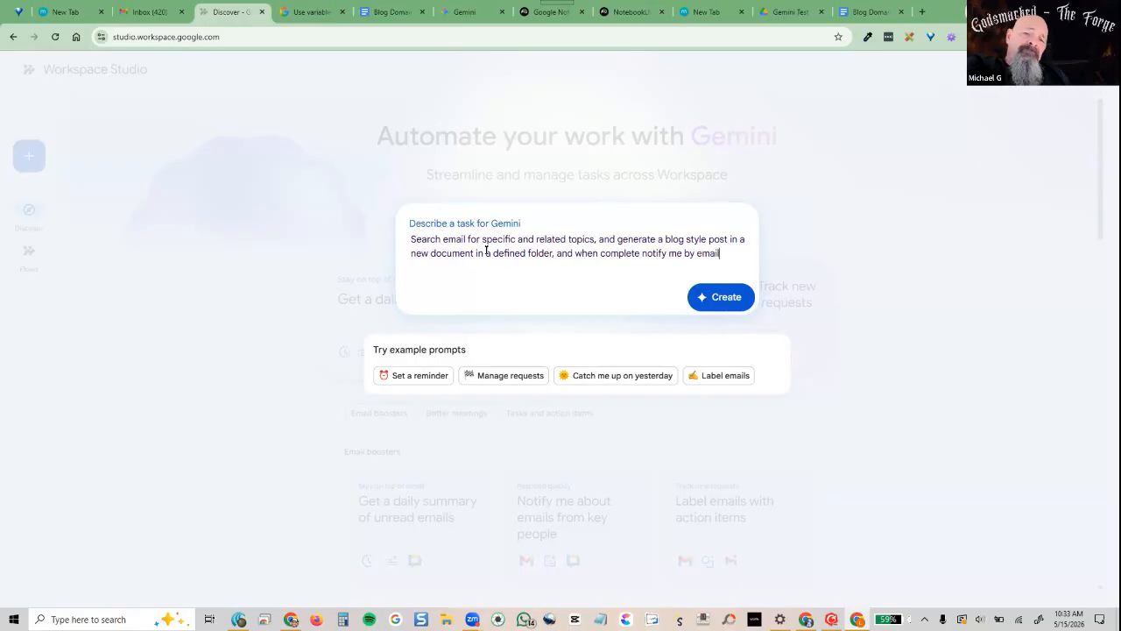
left_click(708, 297)
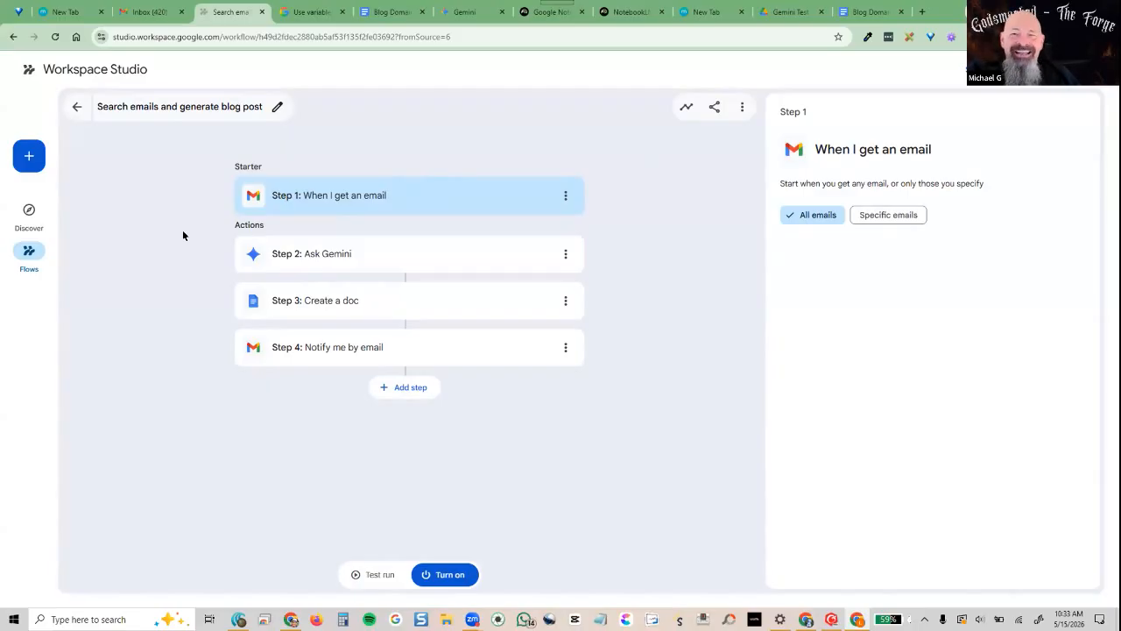
Open the Ask Gemini step to review its prompt built from Step 1's email subject and body
left_click(390, 244)
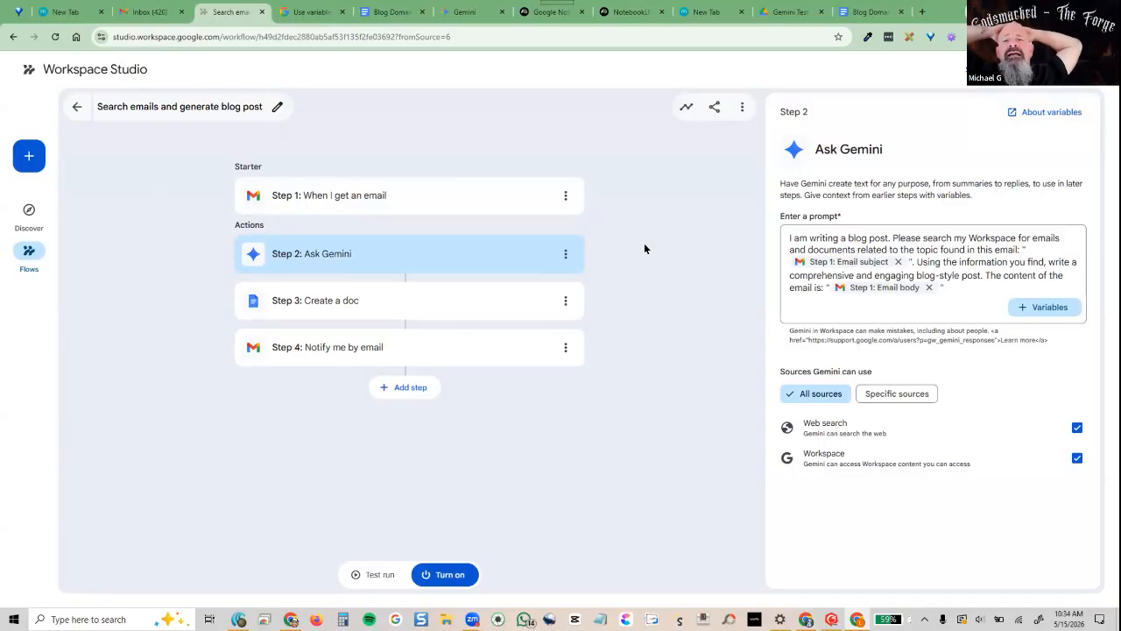
Save the Create a doc output to the Gemini Test folder, then review the Notify me by email step
left_click(371, 305)
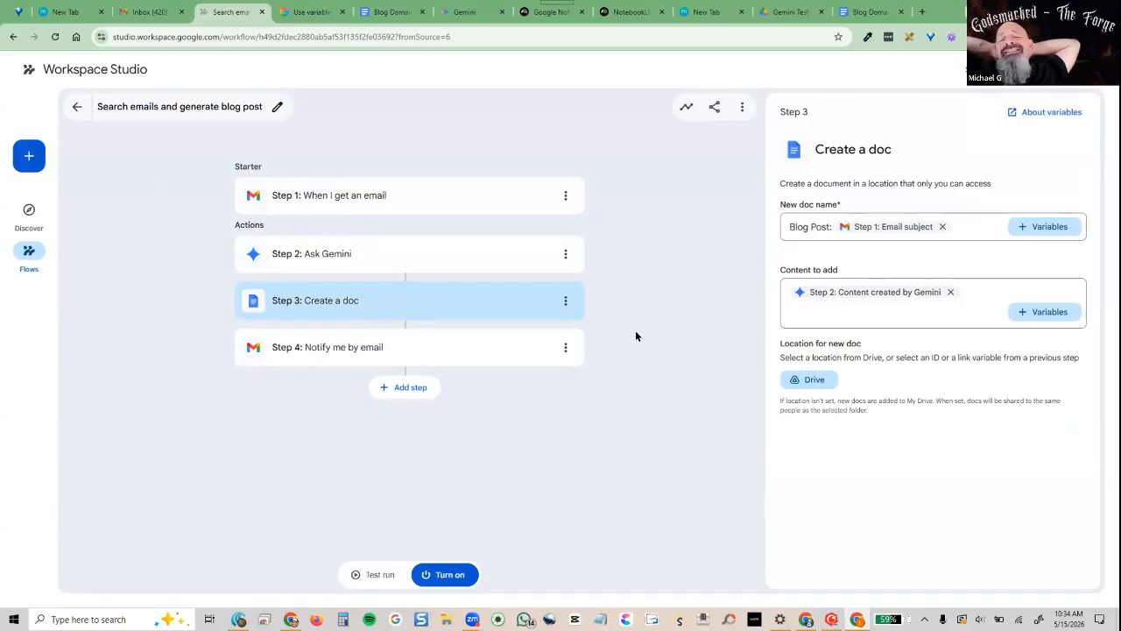
left_click(811, 386)
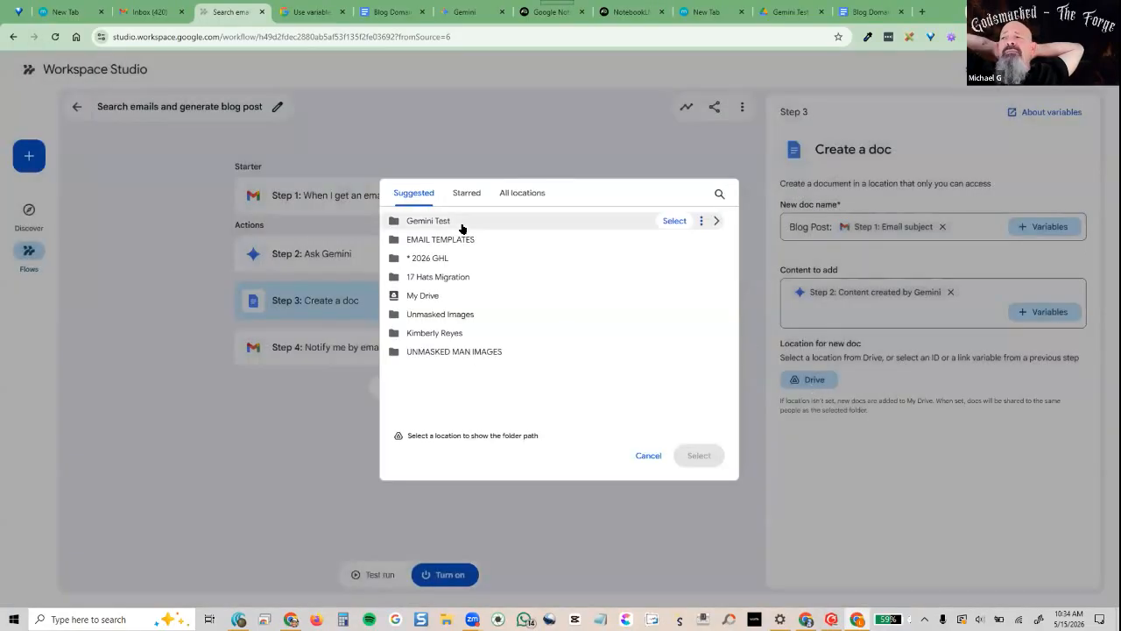
left_click(657, 225)
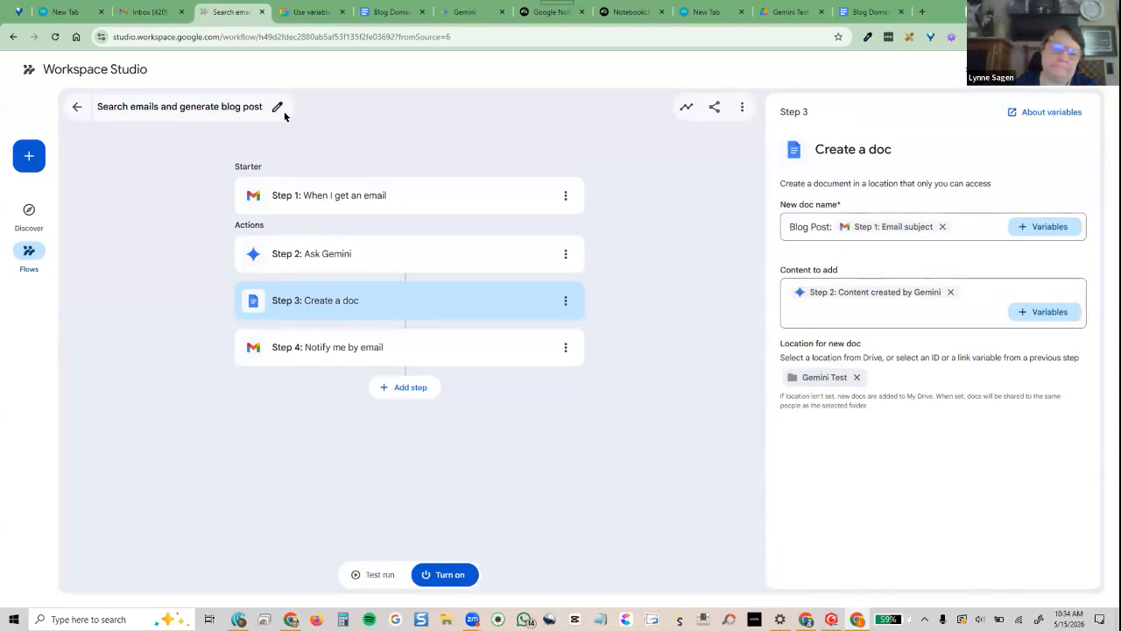
left_click(347, 350)
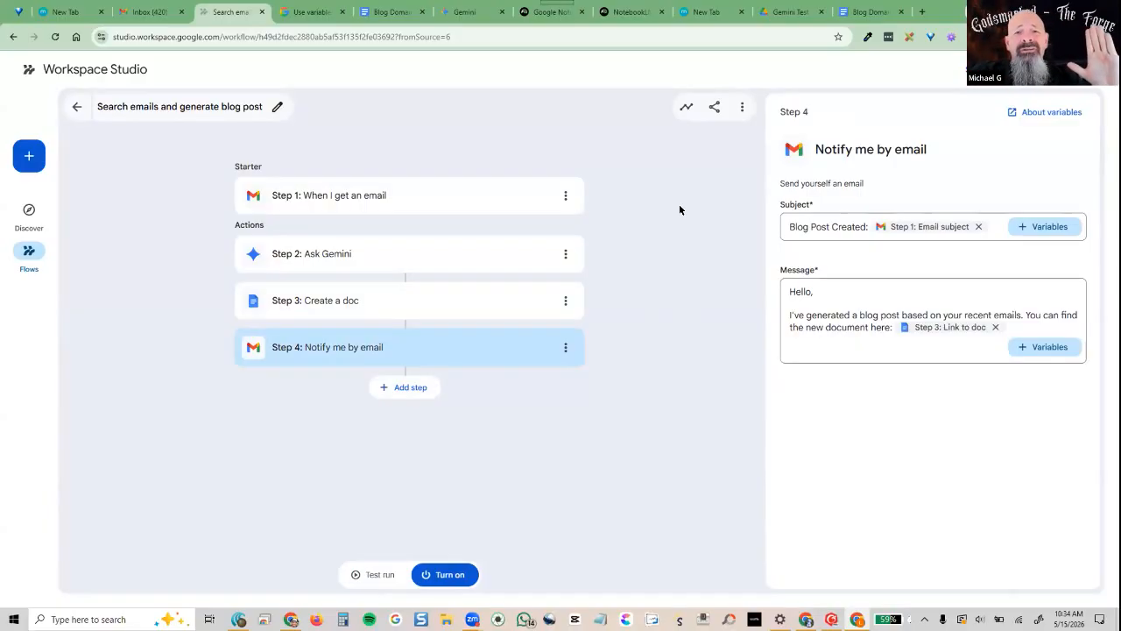
Add an Ask NotebookLM step after step 4 targeting Untitled notebook
left_click(406, 391)
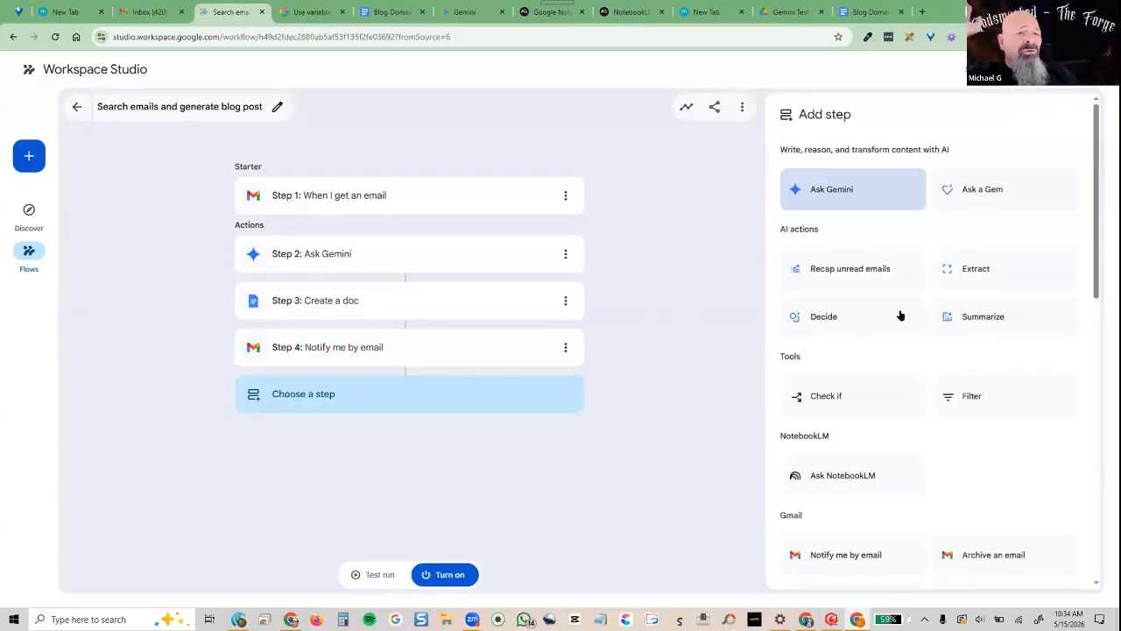
scroll(933, 411, "down", 3)
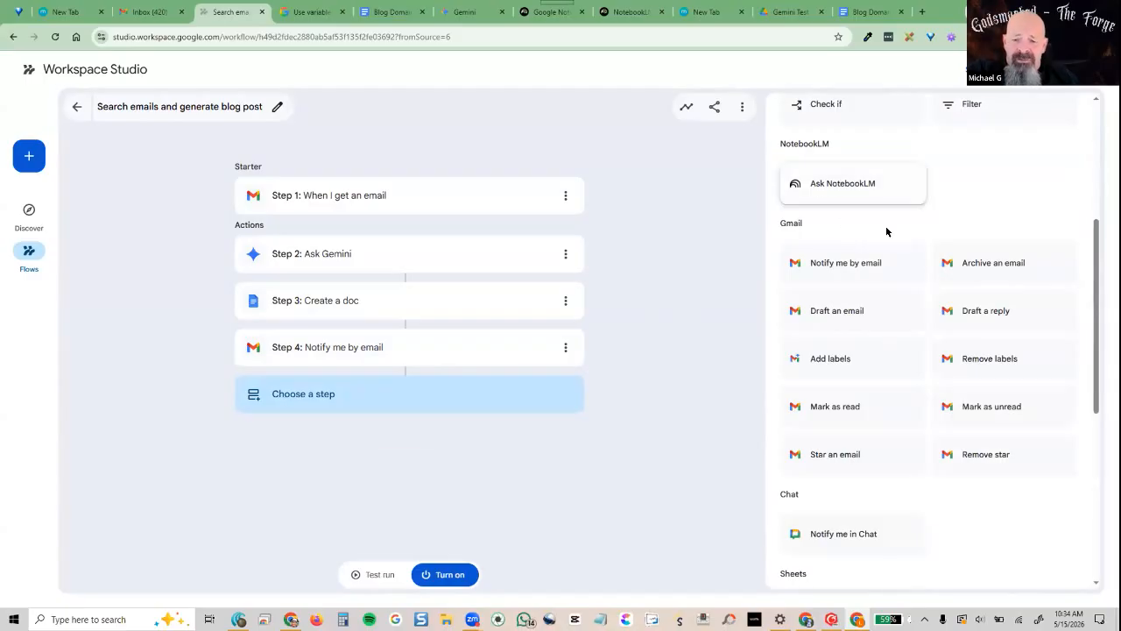
left_click(880, 189)
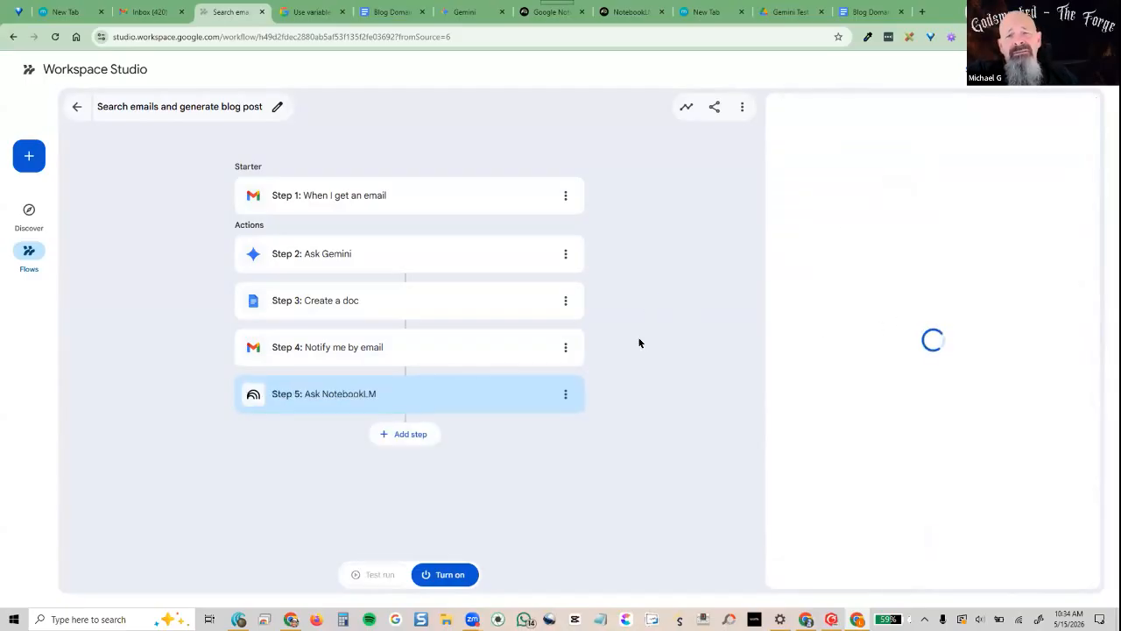
left_click(857, 225)
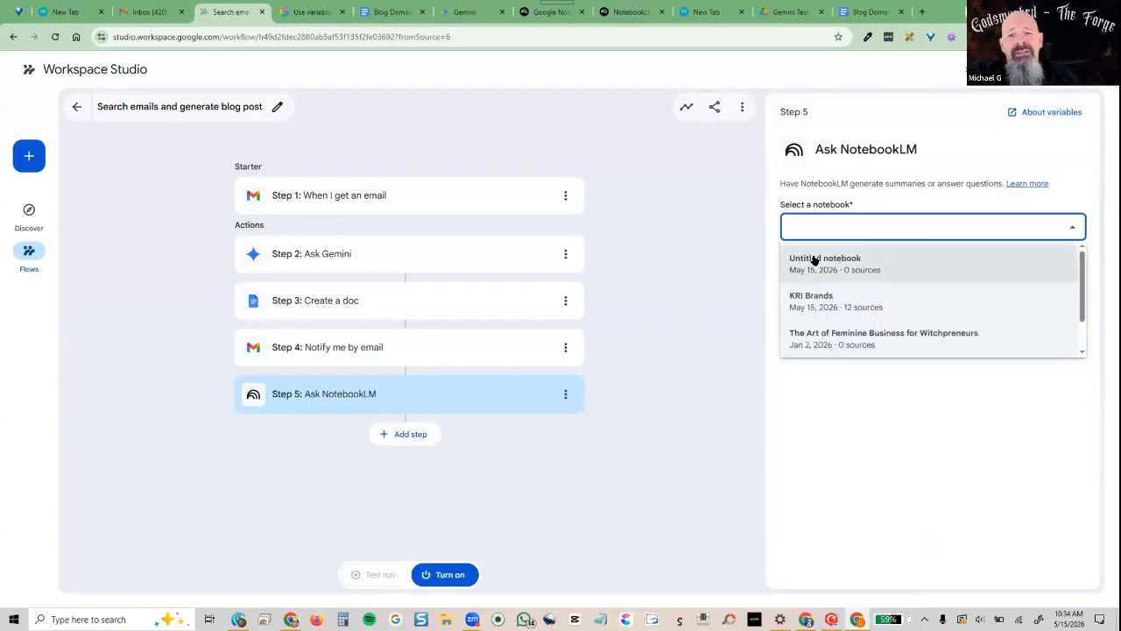
left_click(814, 260)
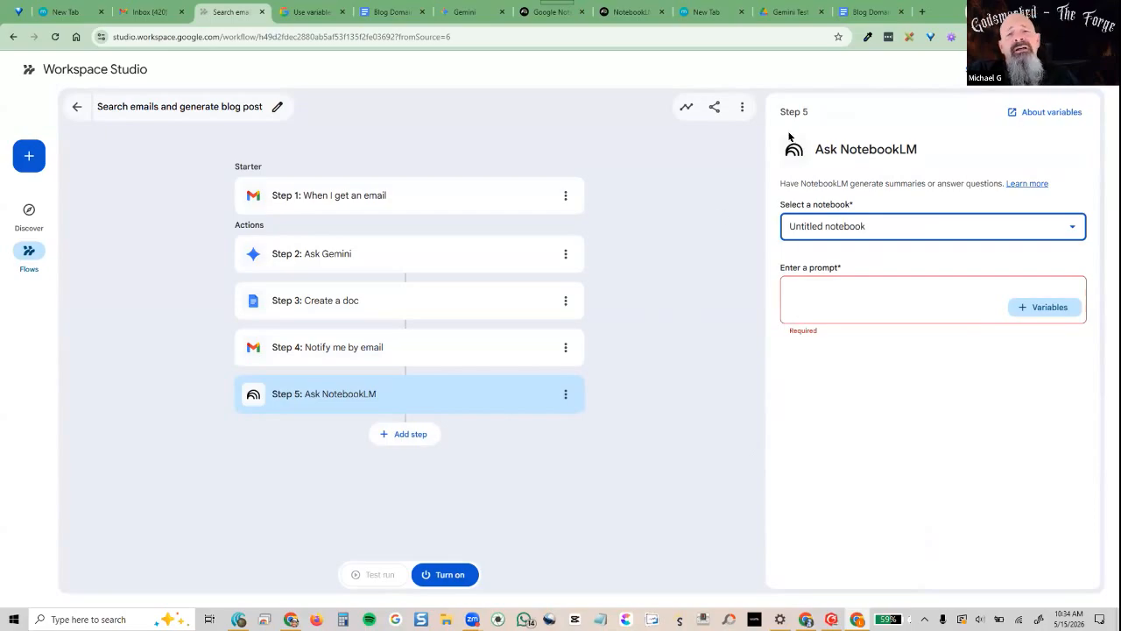
left_click(564, 399)
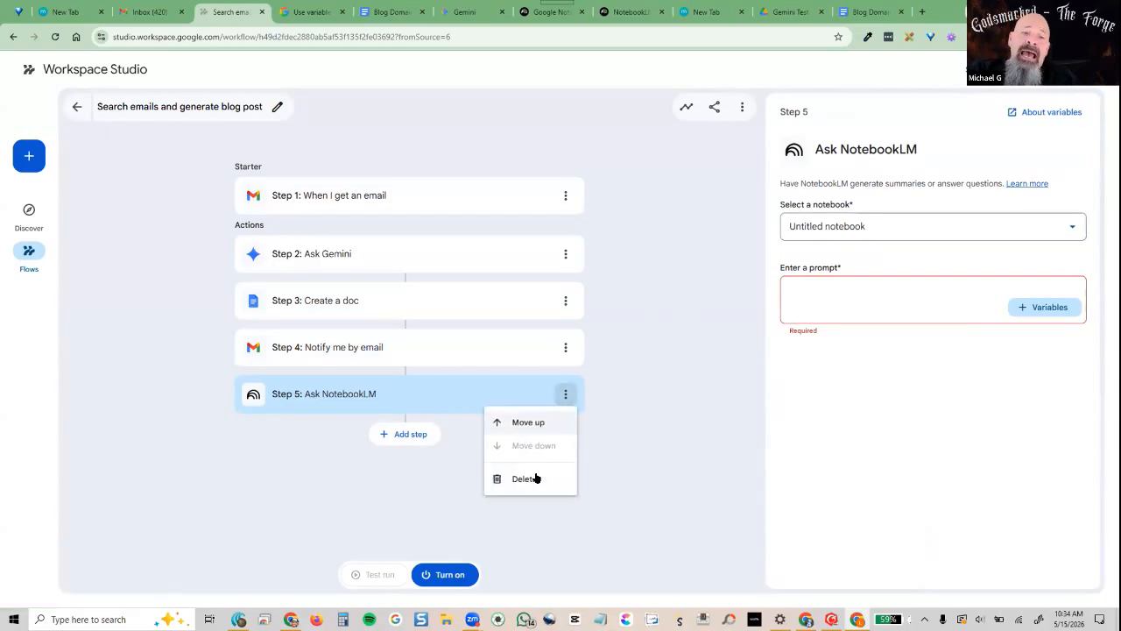
left_click(523, 476)
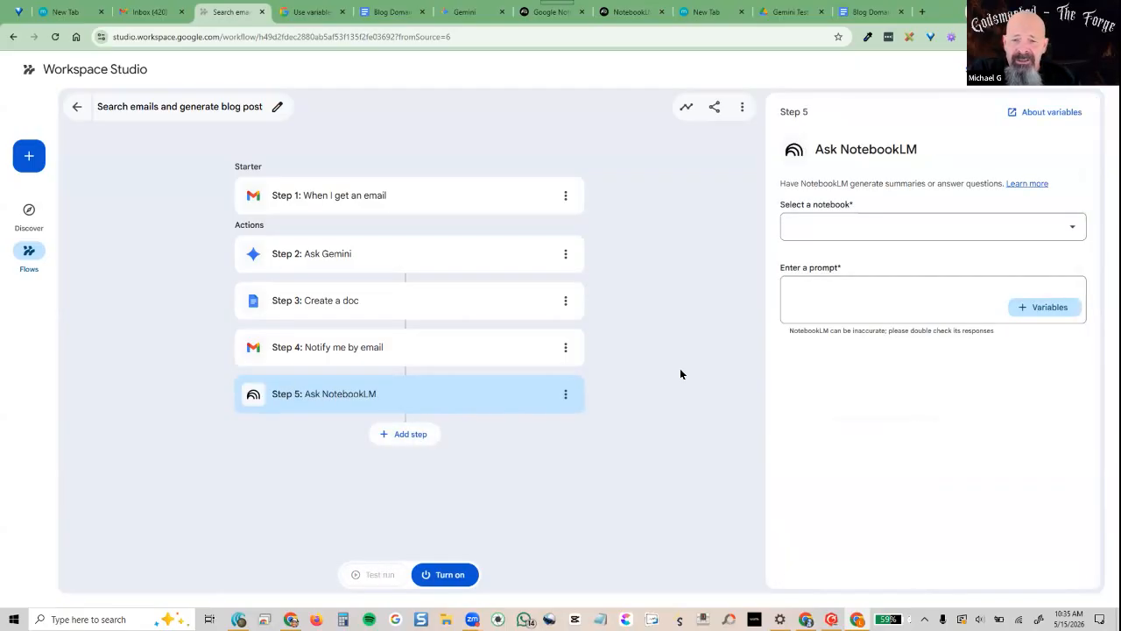
left_click(1043, 231)
left_click(814, 278)
Write the NotebookLM prompt: Step 3's doc link followed by 'Add as a co source to my notebook lm'
left_click(819, 289)
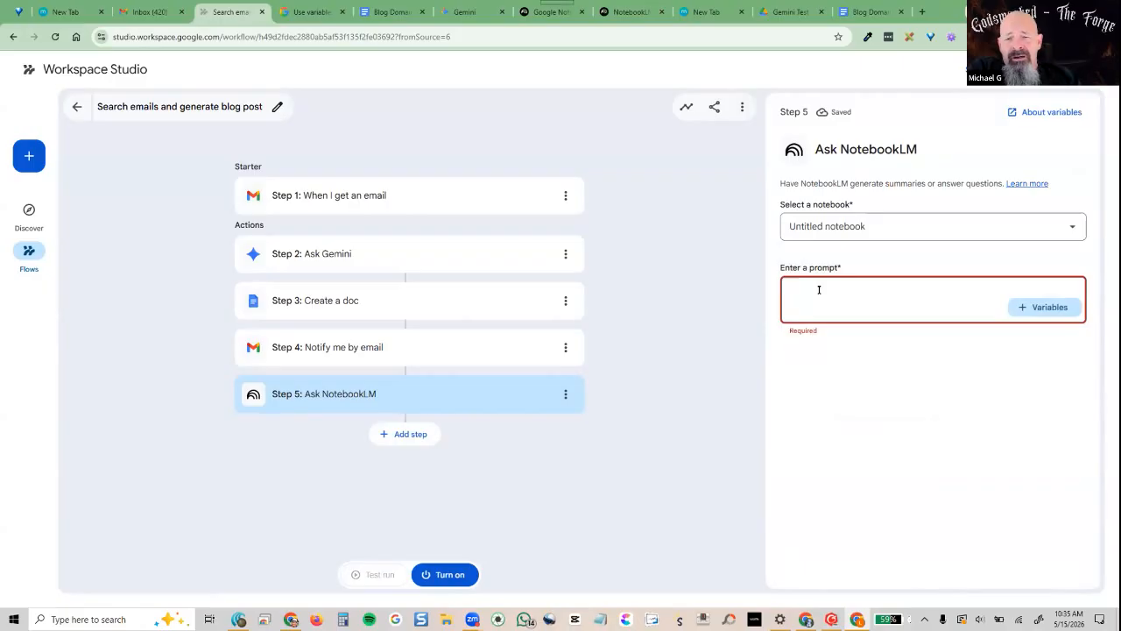
type("a")
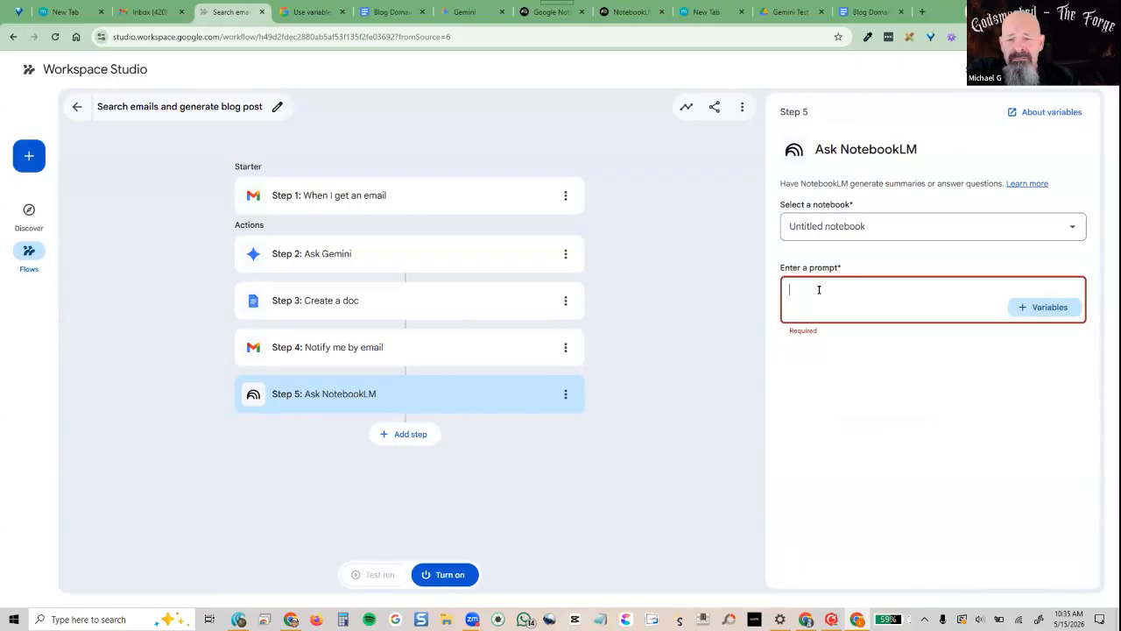
left_click(1045, 307)
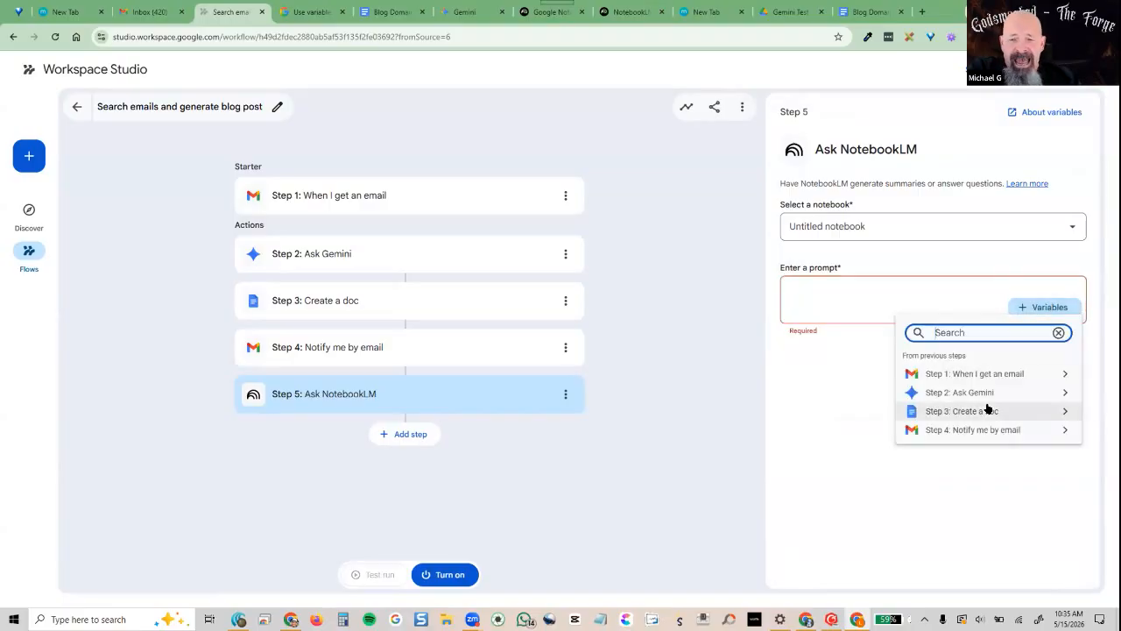
left_click(987, 410)
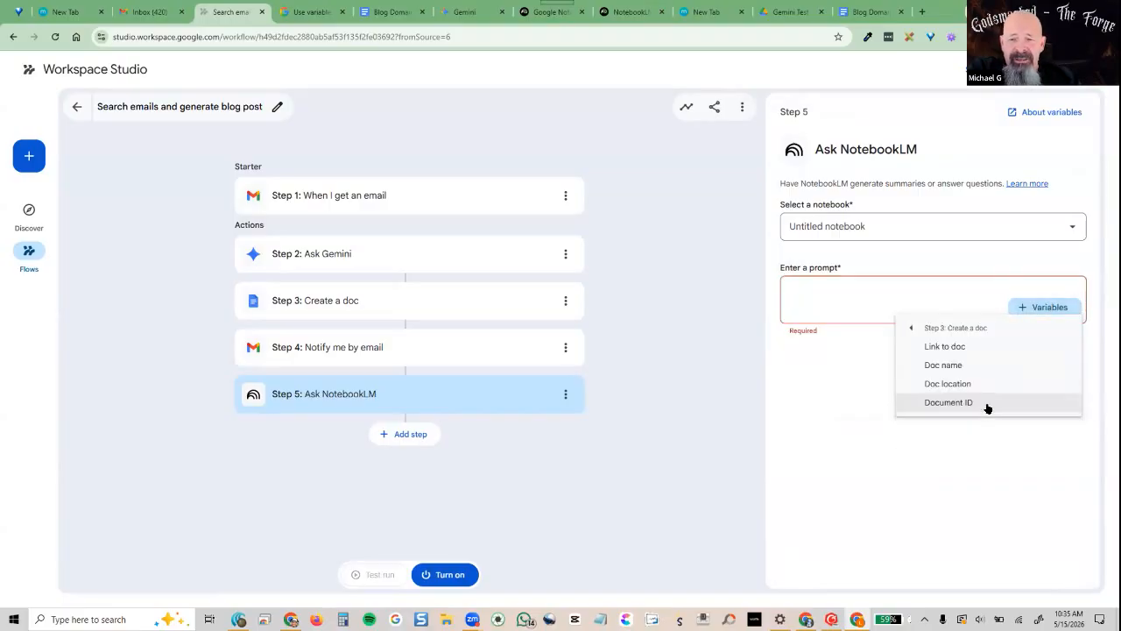
left_click(962, 349)
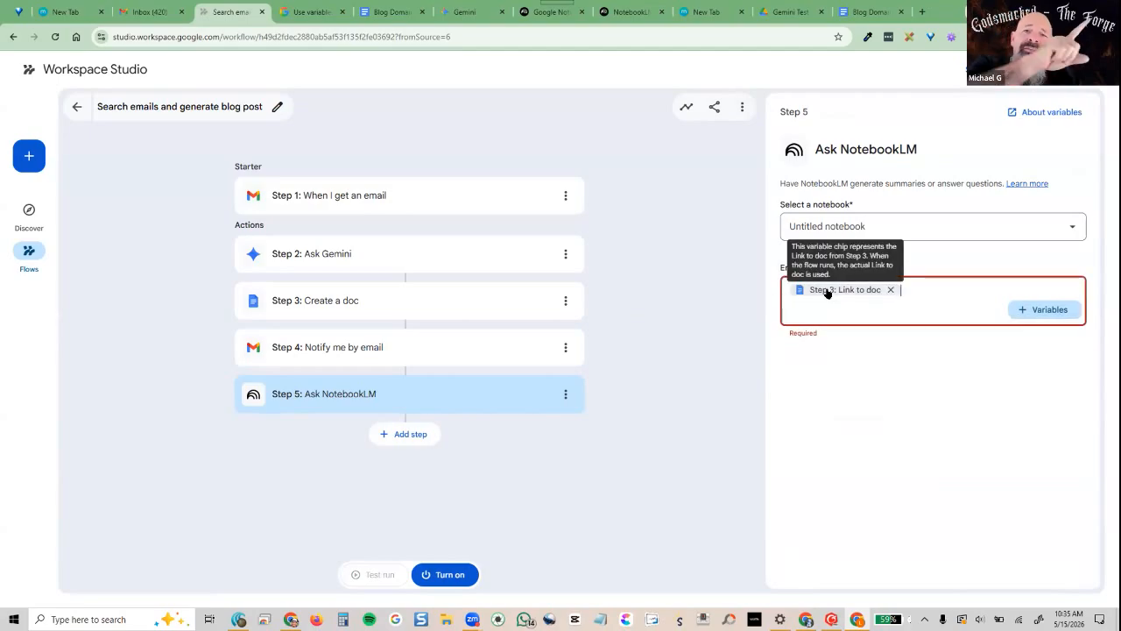
type("Add")
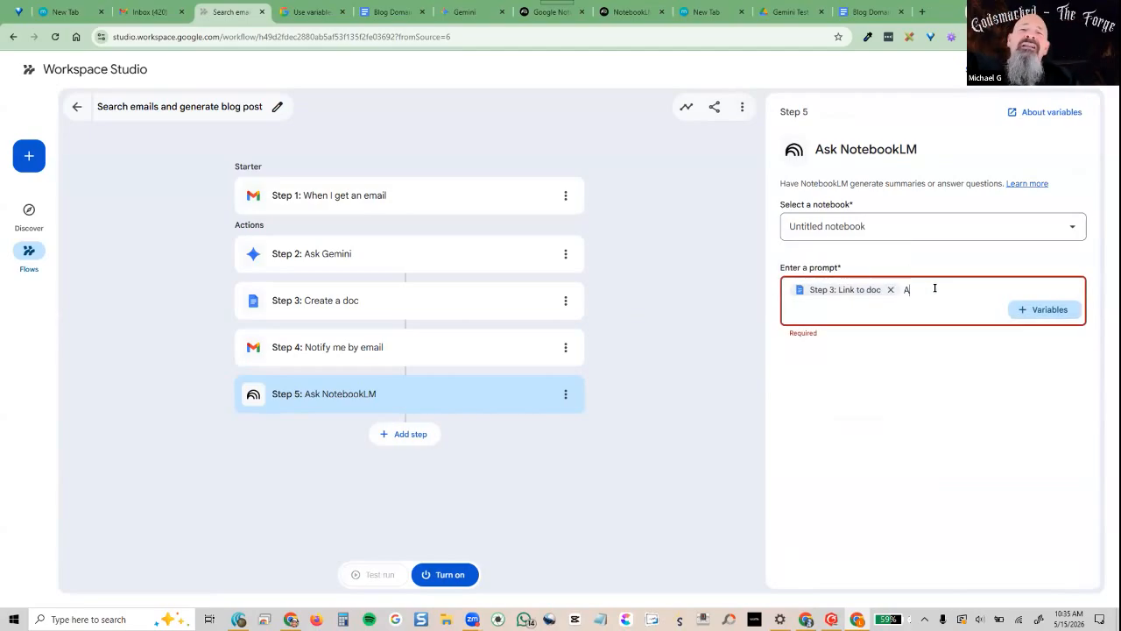
type(" as a co")
type(" sourc")
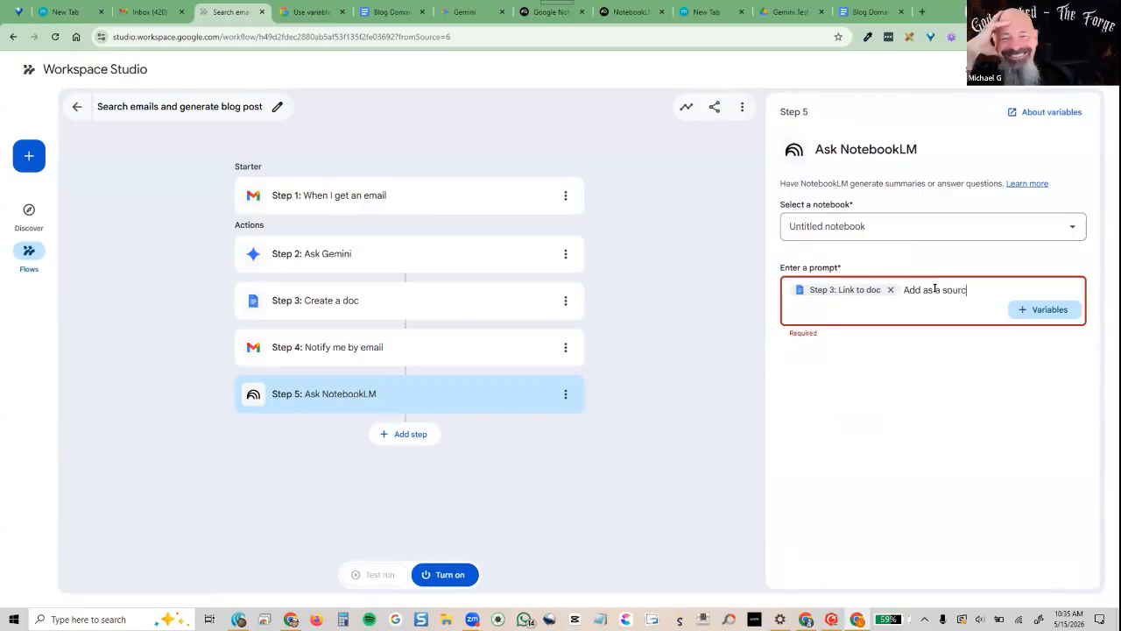
type("e to my notebook lm")
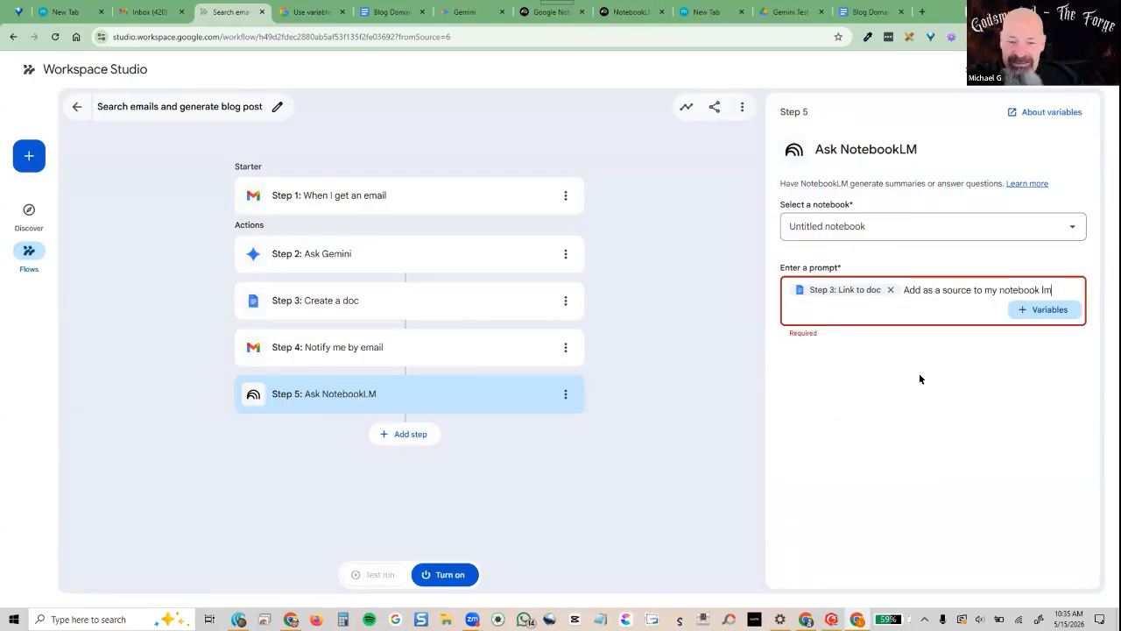
left_click(920, 378)
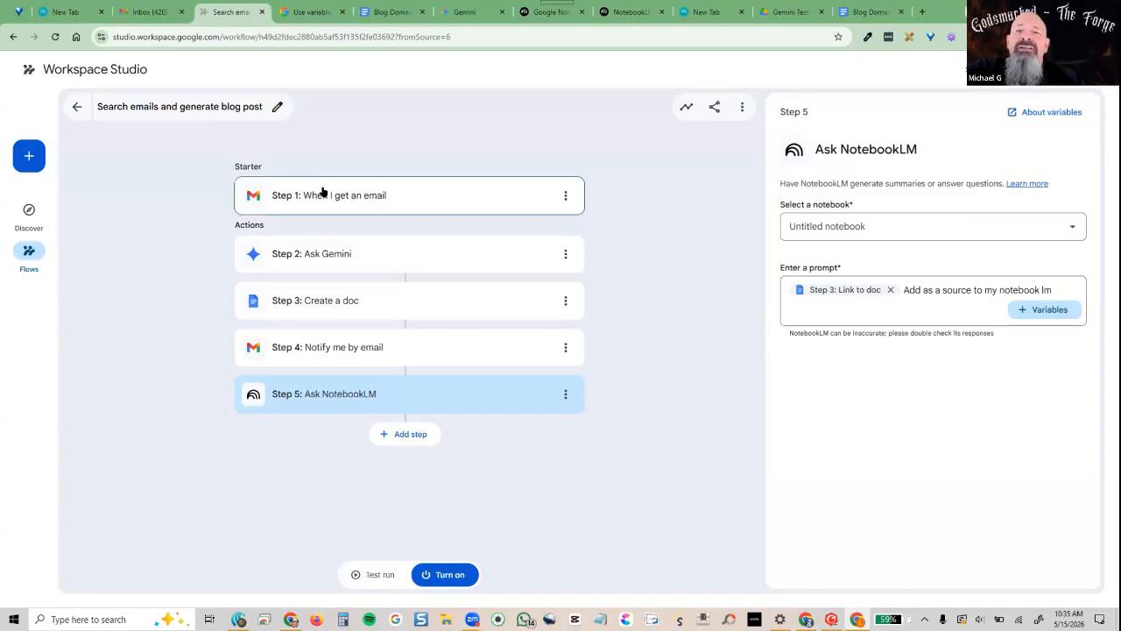
Set the email trigger to Specific emails with 'AI tool box' in Has the words
left_click(543, 192)
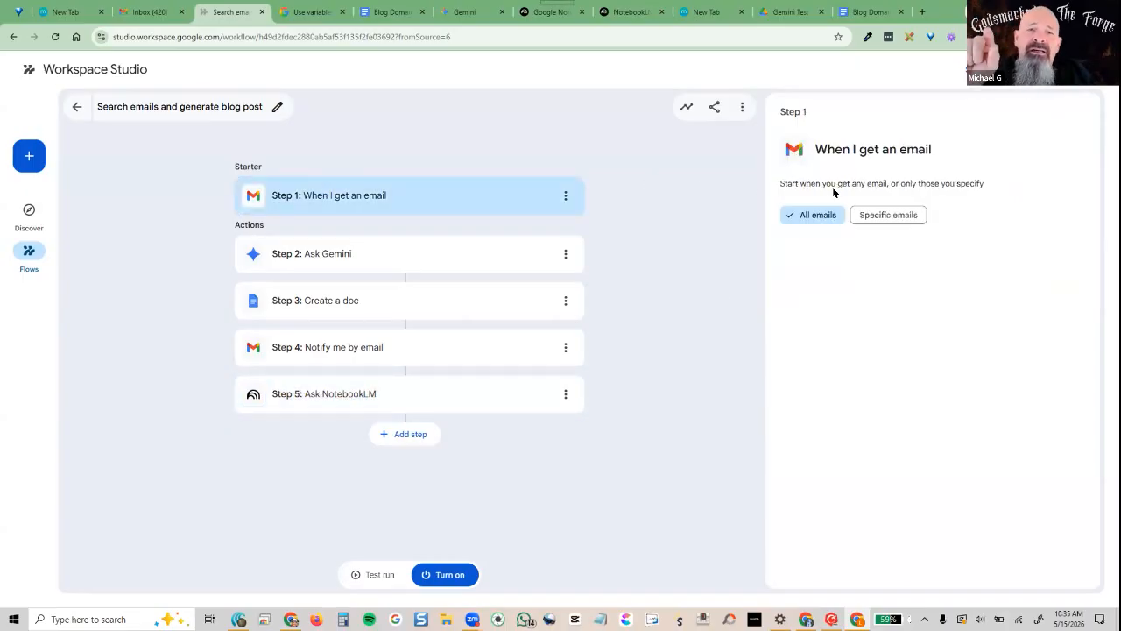
left_click(895, 217)
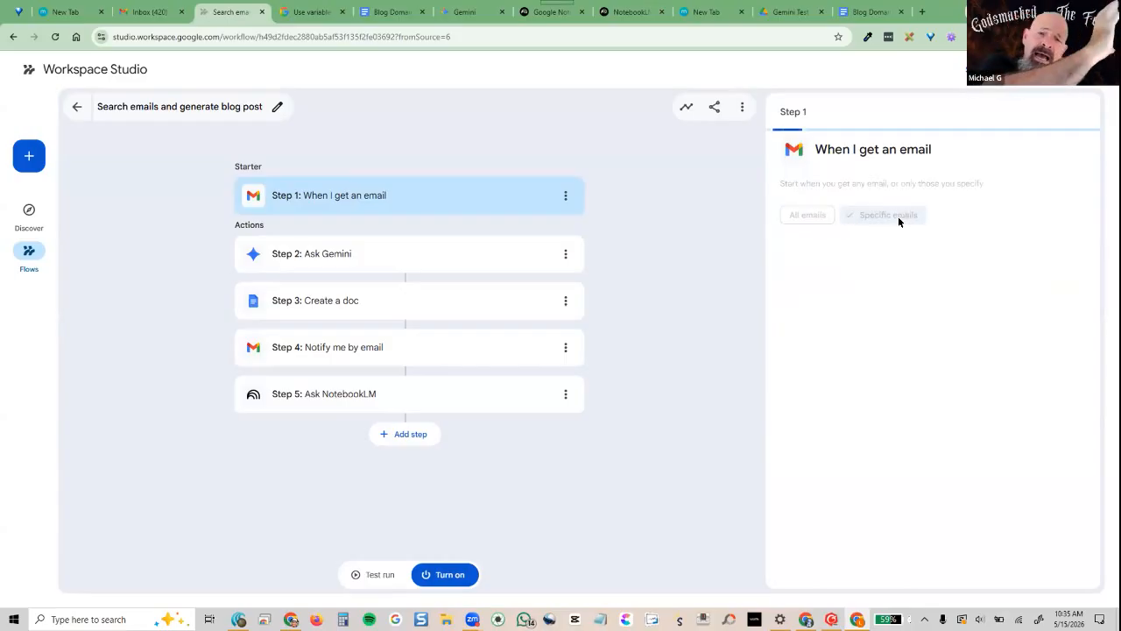
left_click(876, 255)
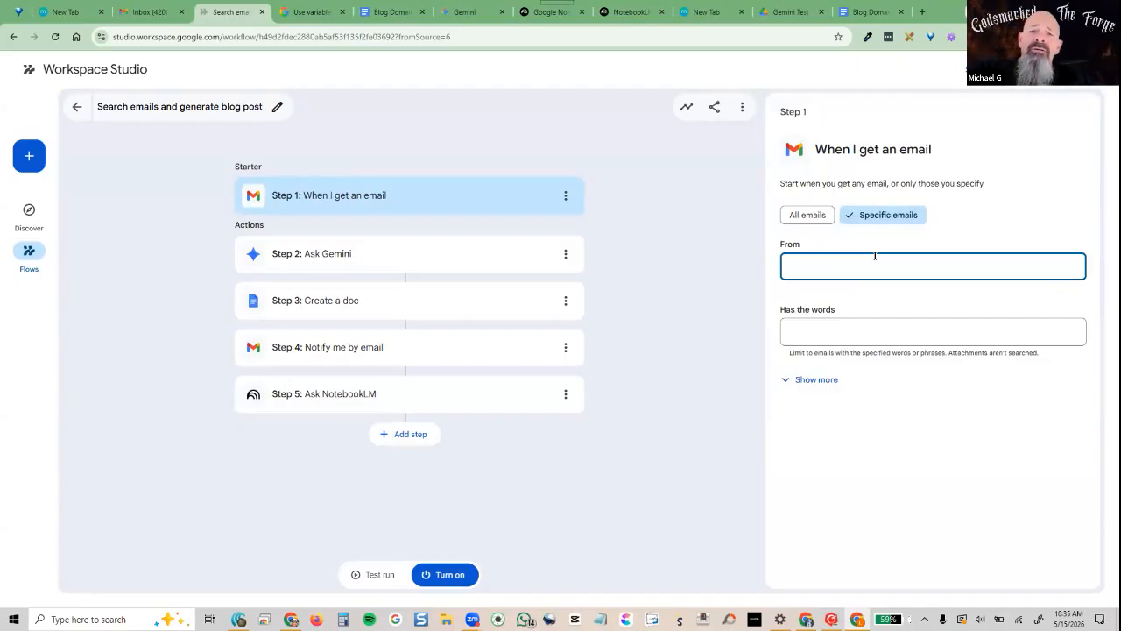
left_click(855, 323)
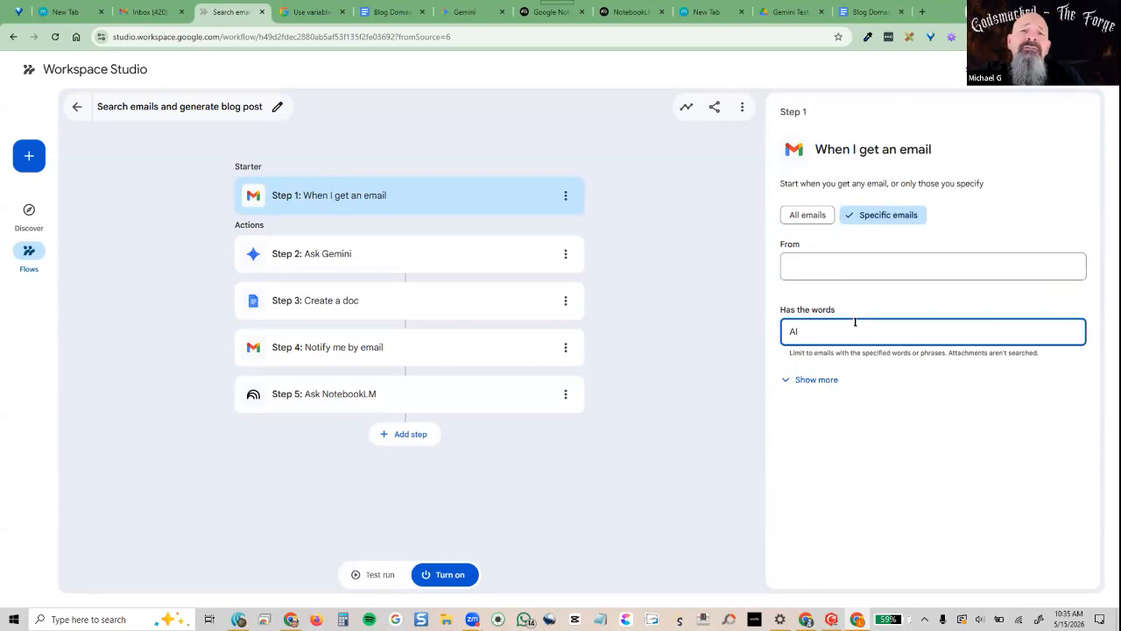
left_click(852, 260)
left_click(841, 326)
type("AI tool box")
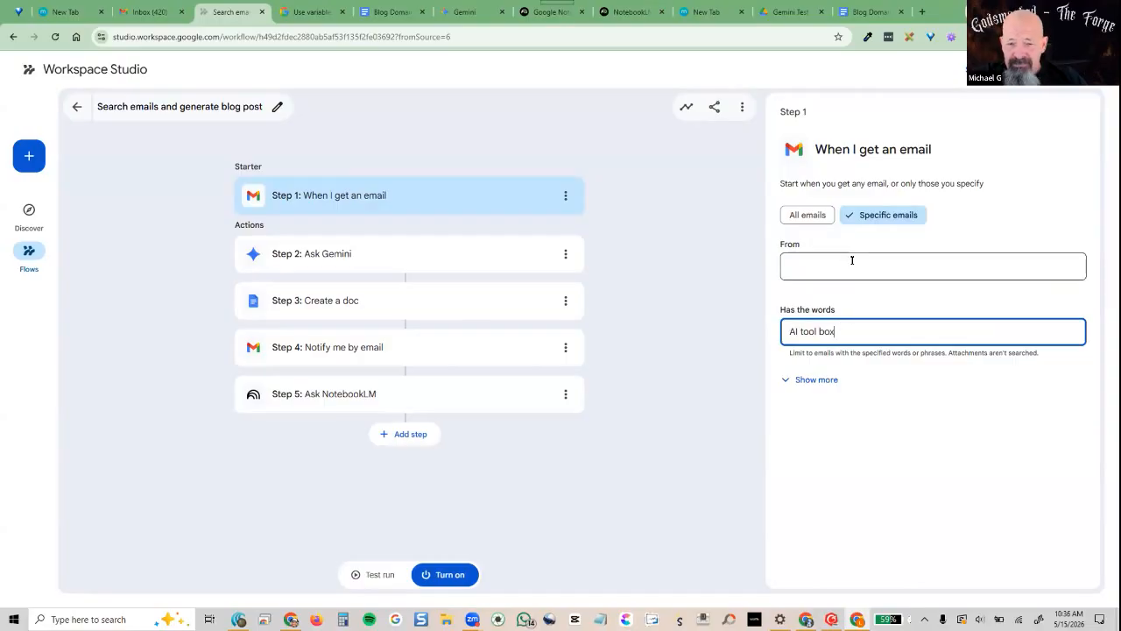
left_click(852, 260)
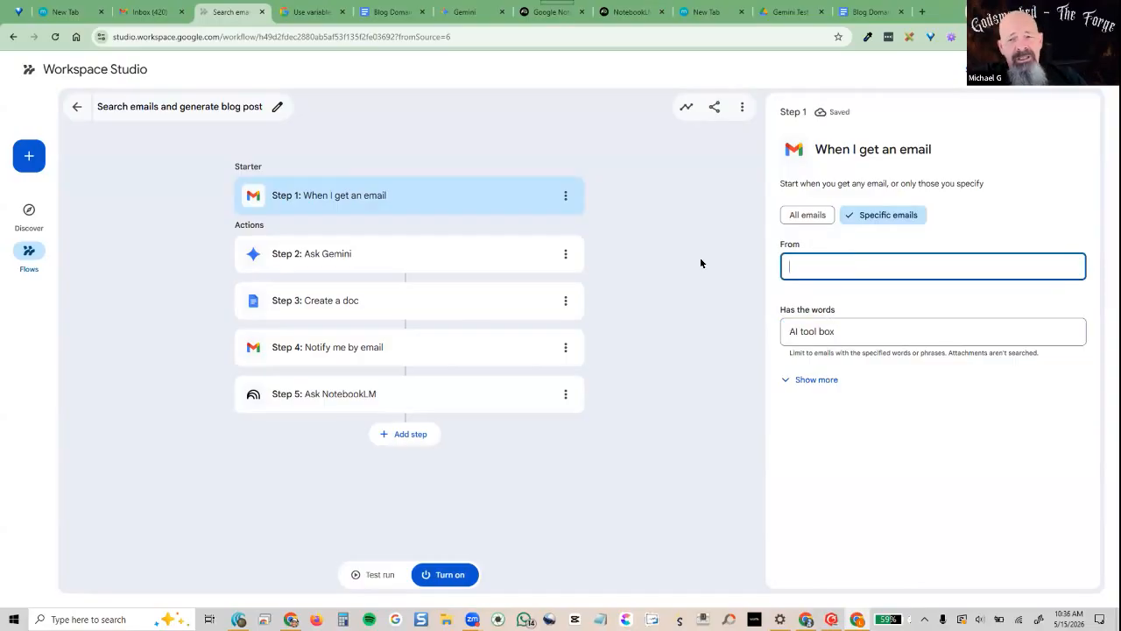
left_click(89, 147)
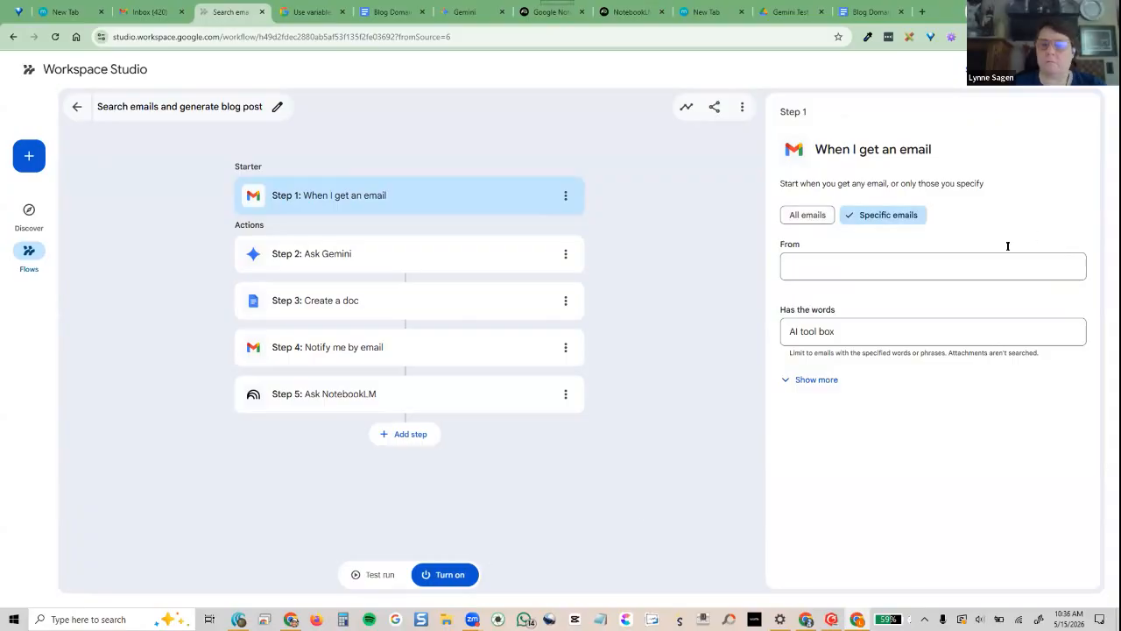
left_click_drag(860, 329, 768, 335)
left_click(680, 286)
In Gmail, search for all emails from the AI newsletter sender, then return to the flow
left_click(133, 11)
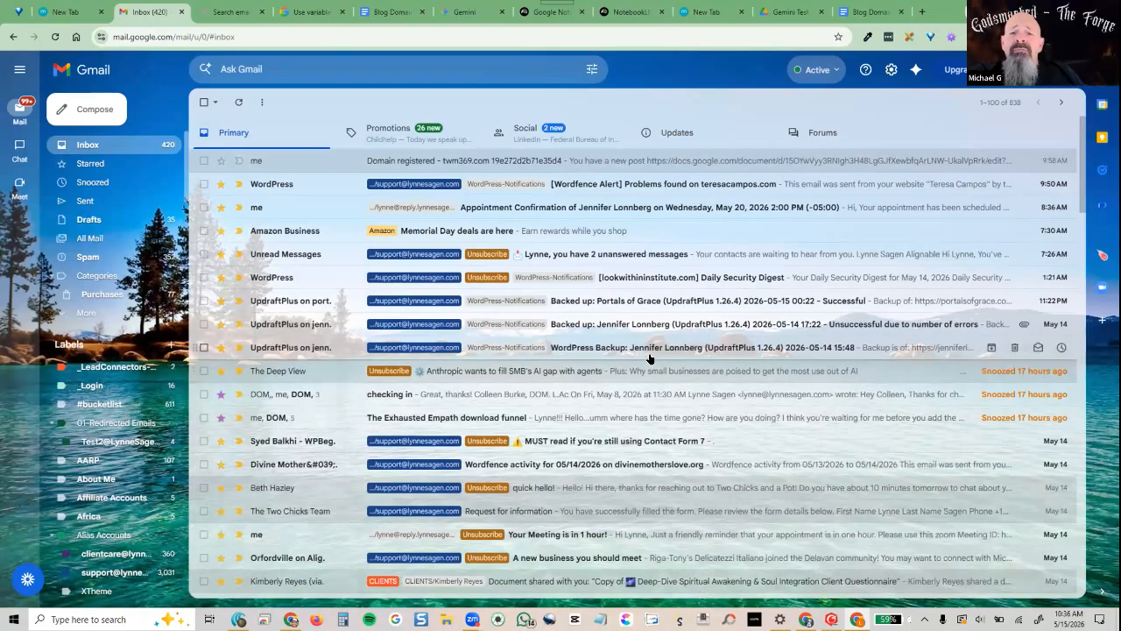
scroll(649, 358, "down", 5)
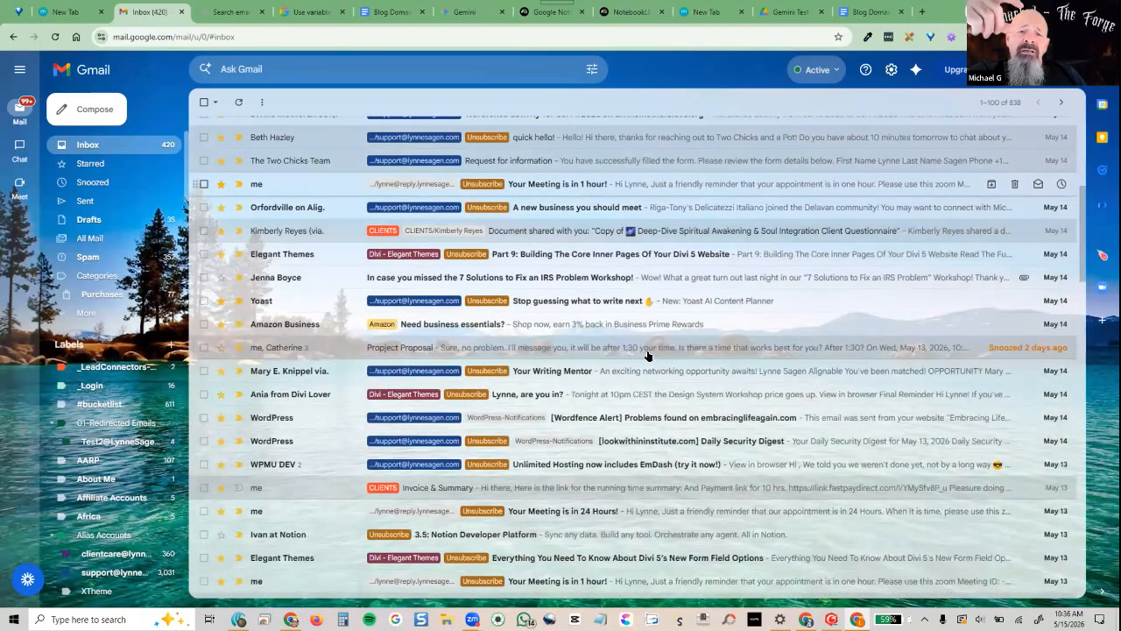
scroll(646, 355, "down", 8)
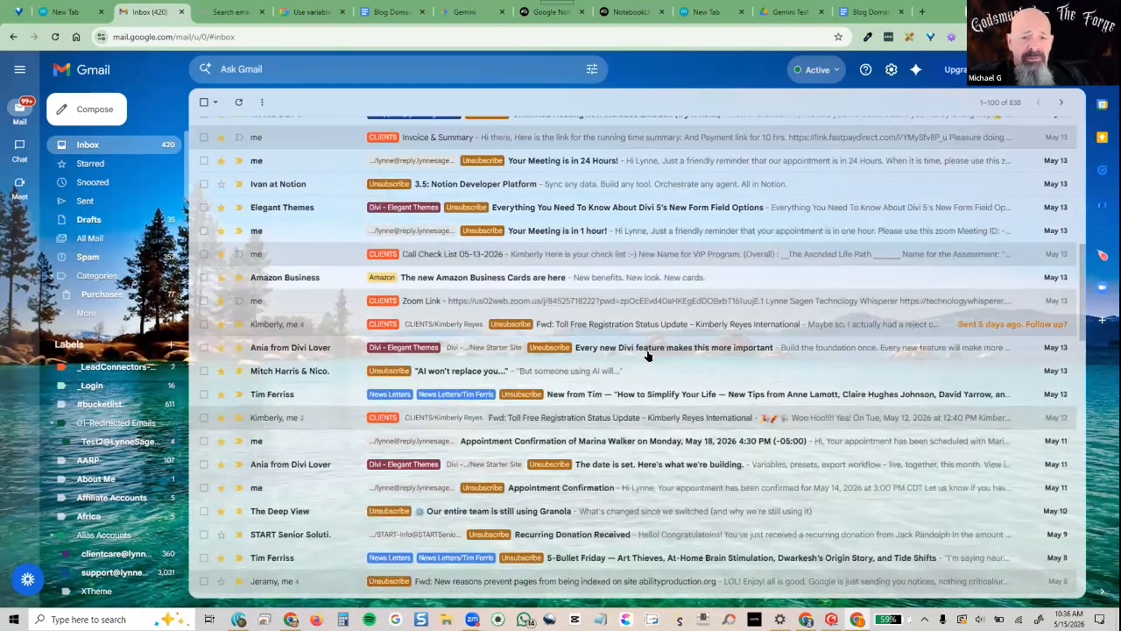
scroll(646, 355, "down", 3)
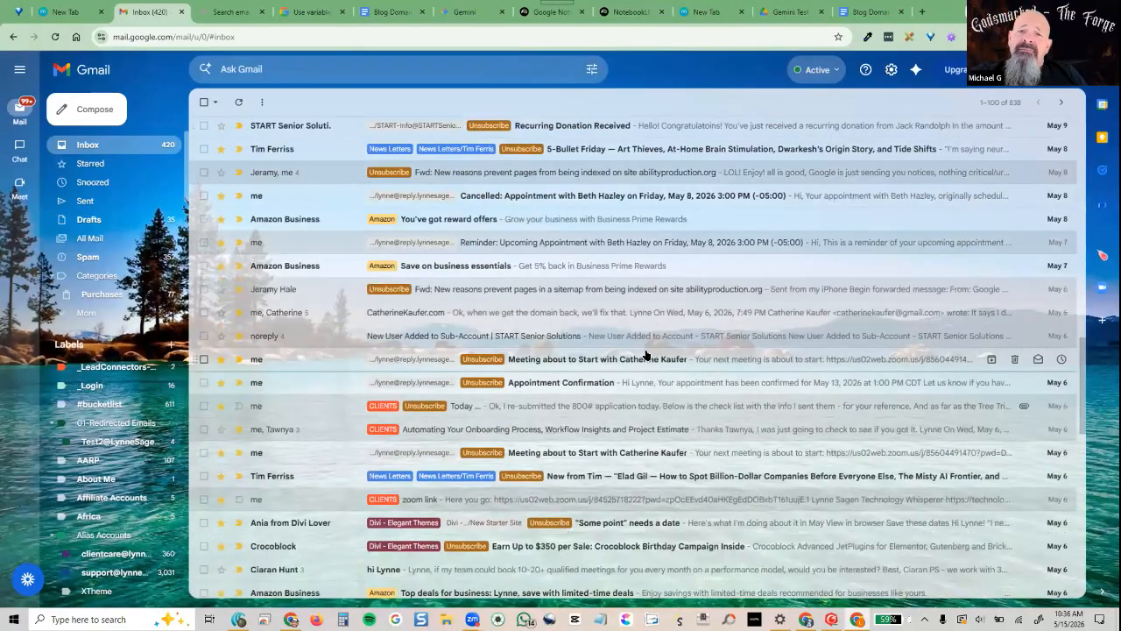
scroll(638, 350, "down", 2)
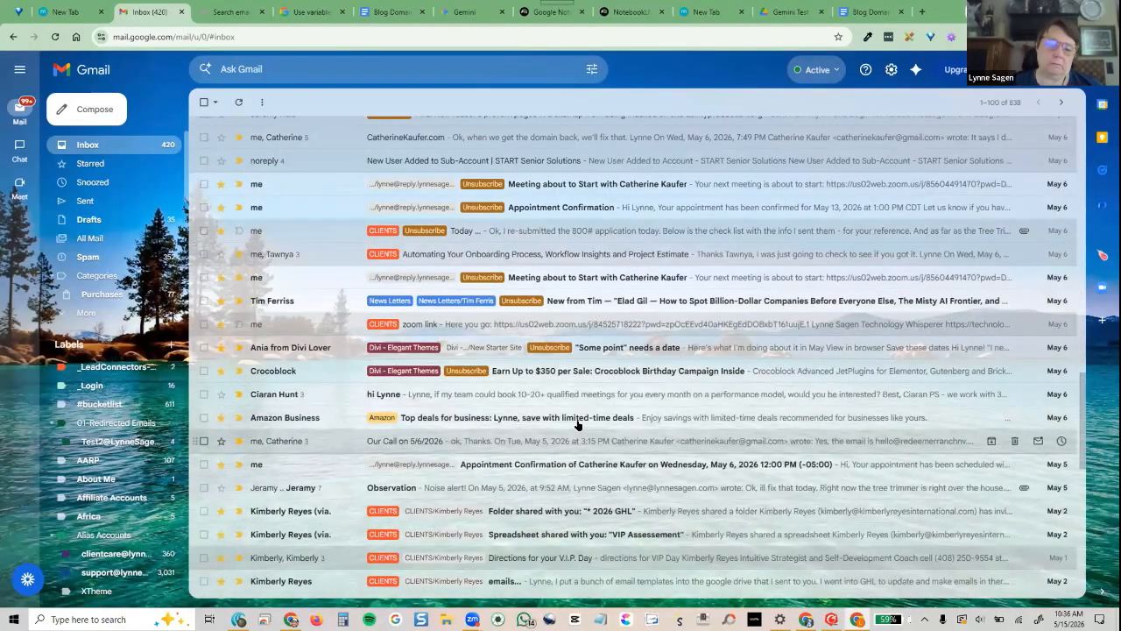
scroll(576, 425, "up", 4)
scroll(577, 425, "up", 10)
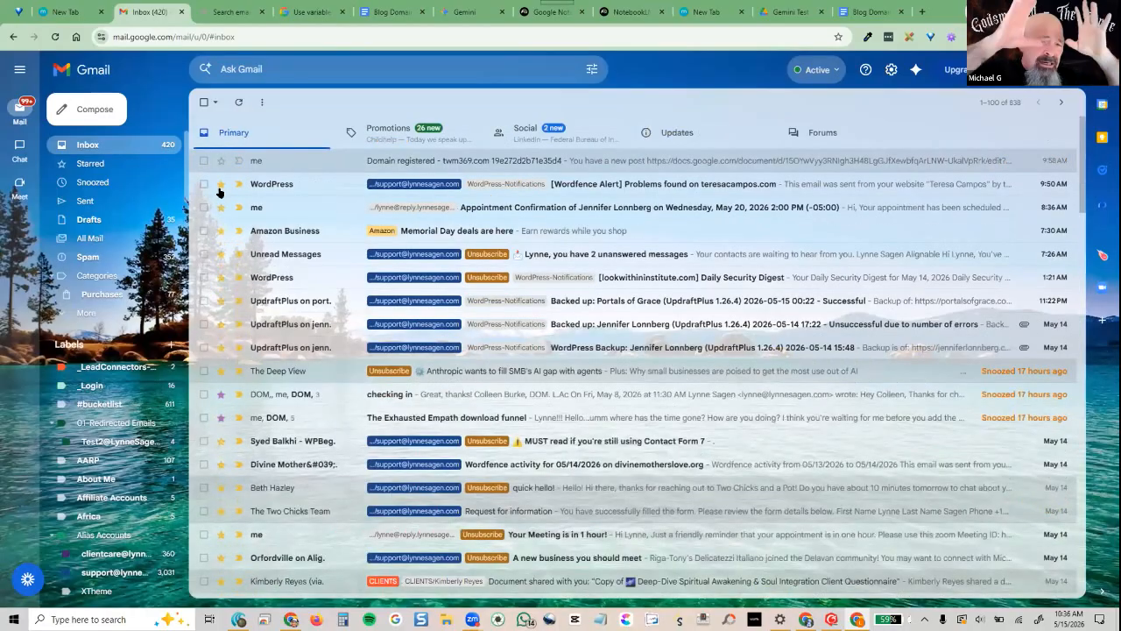
left_click(399, 69)
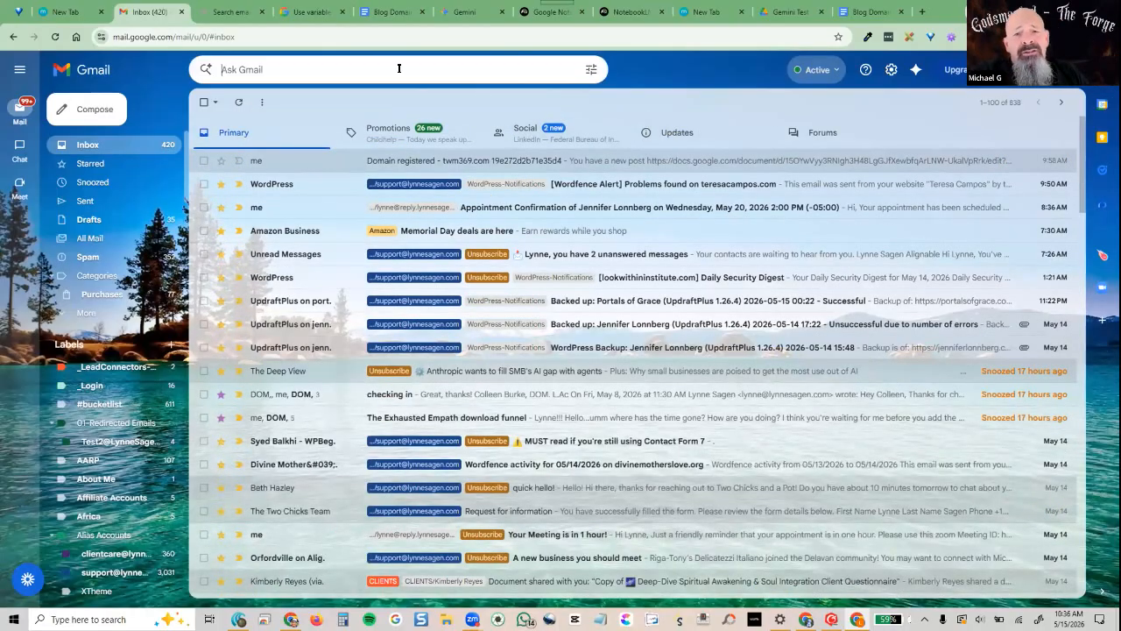
type("jonatha")
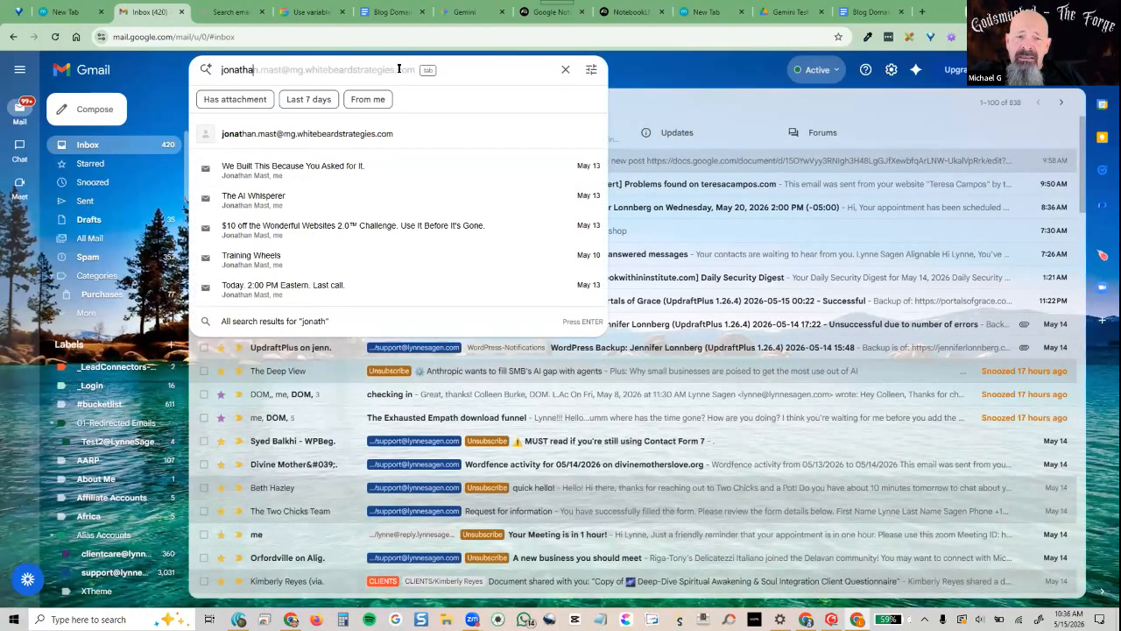
key("Tab")
key("Return")
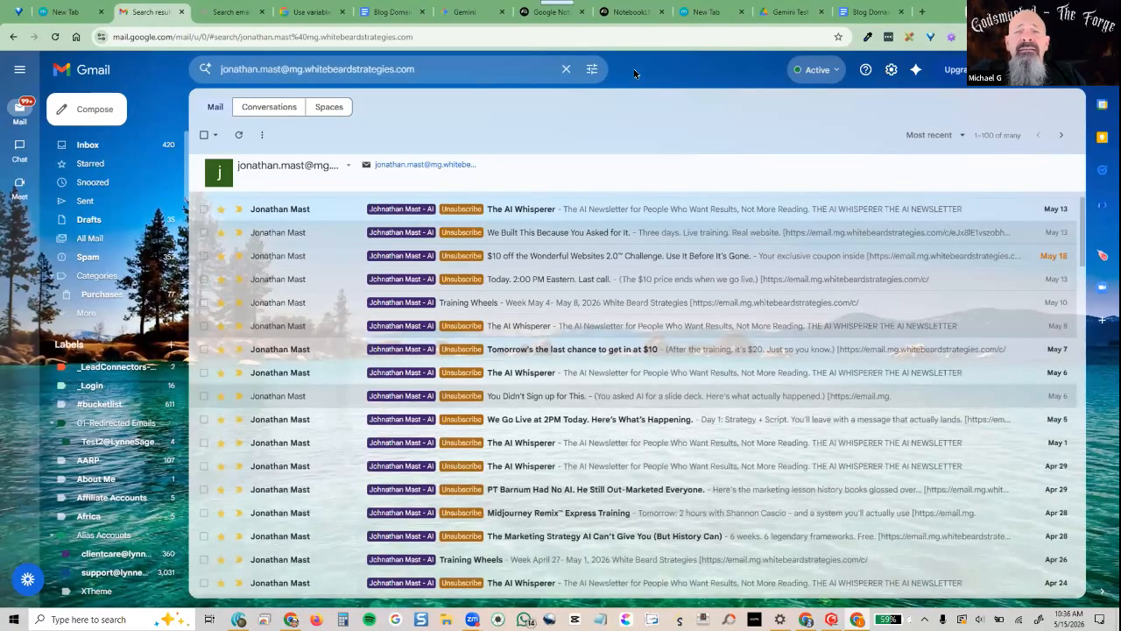
left_click(223, 11)
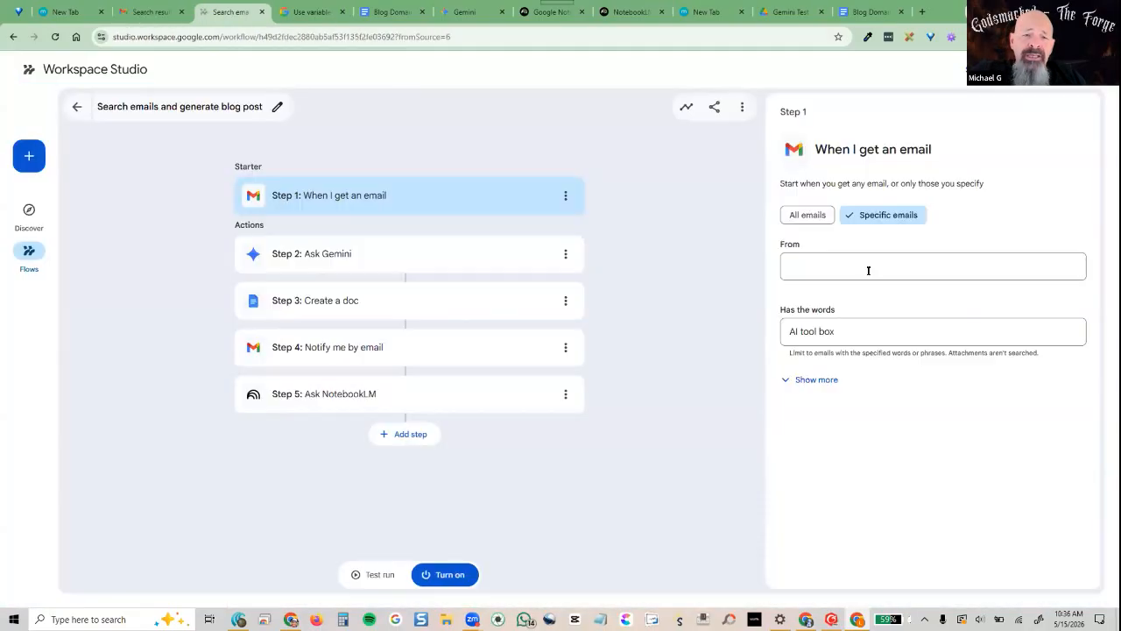
Replace the trigger's words filter 'AI tool box' with just 'AI'
left_click(838, 330)
key("ctrl+a")
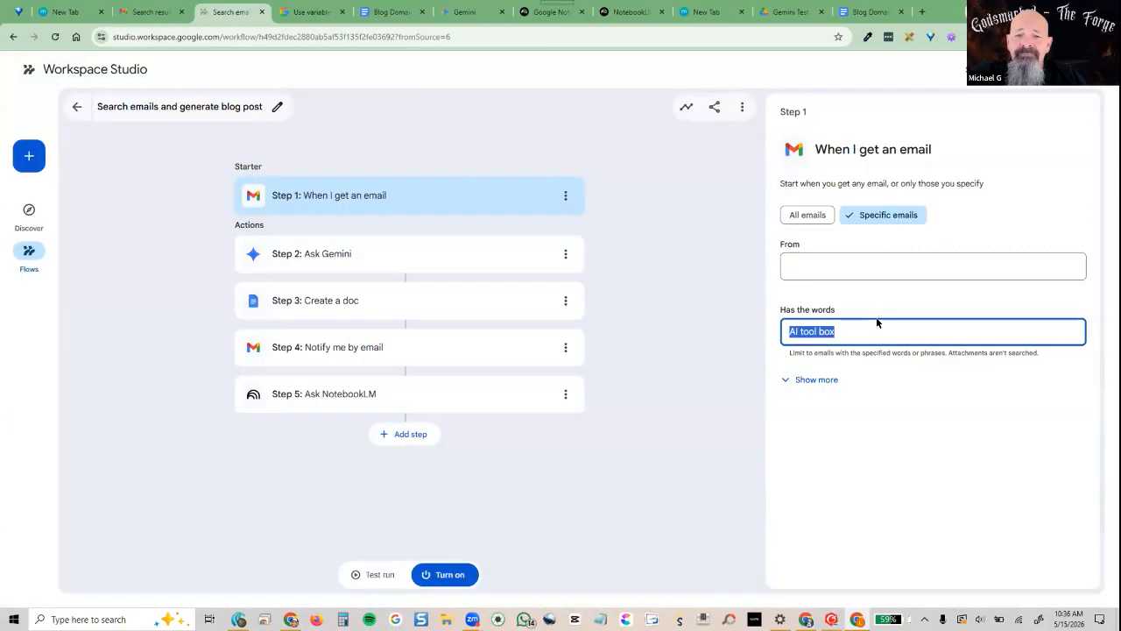
type("AI")
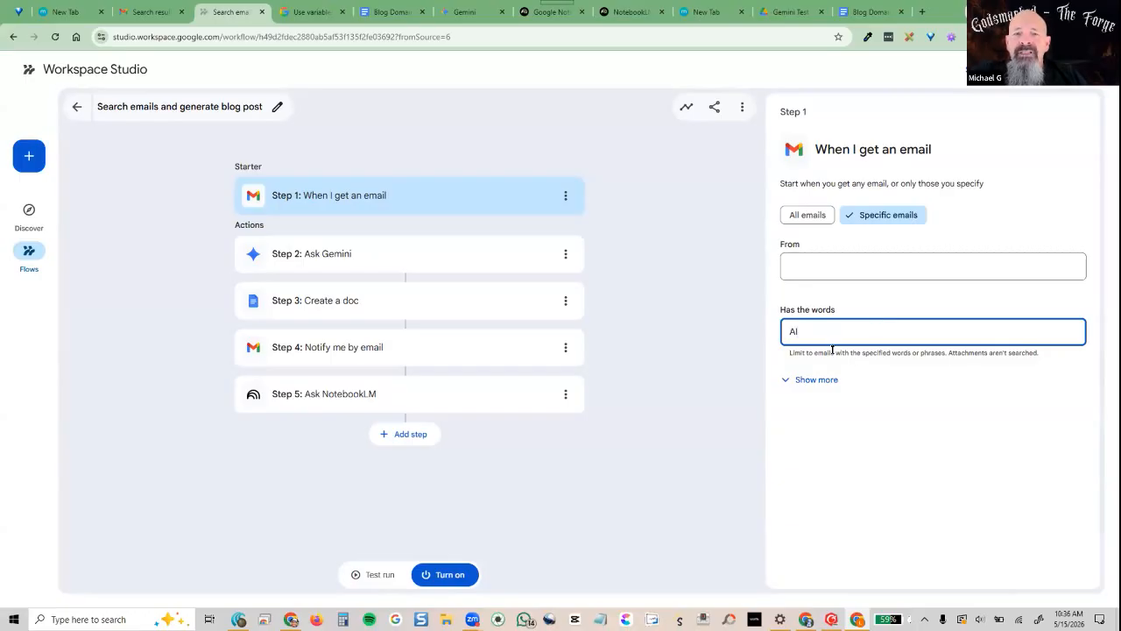
Check the extra trigger filters, keeping Gmail label at No label and Subject has empty
left_click(828, 379)
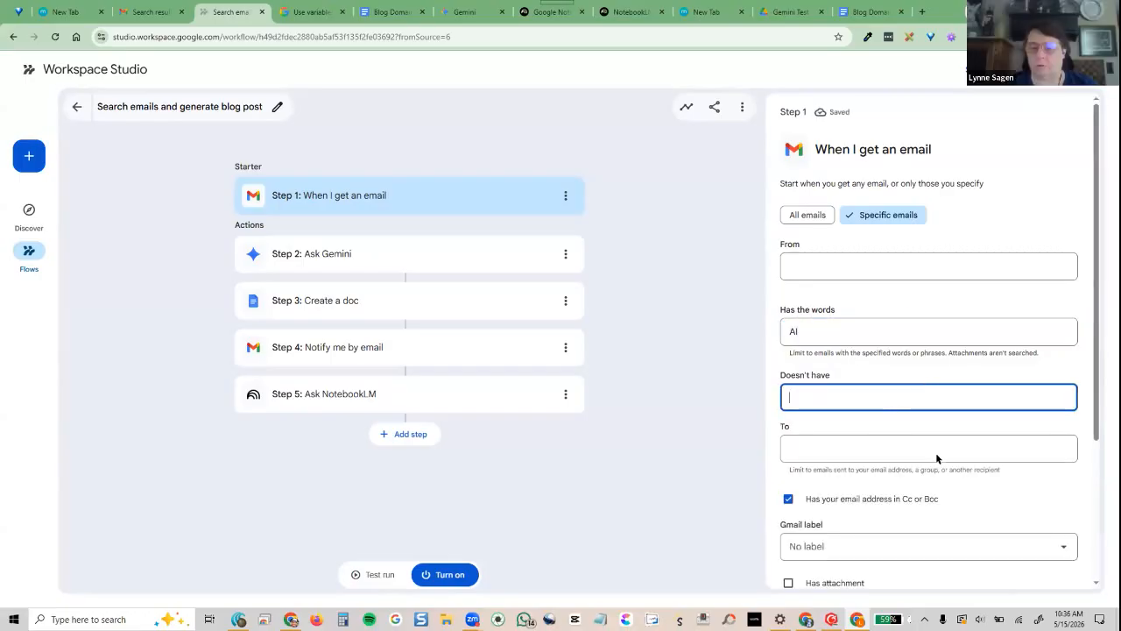
scroll(936, 452, "down", 3)
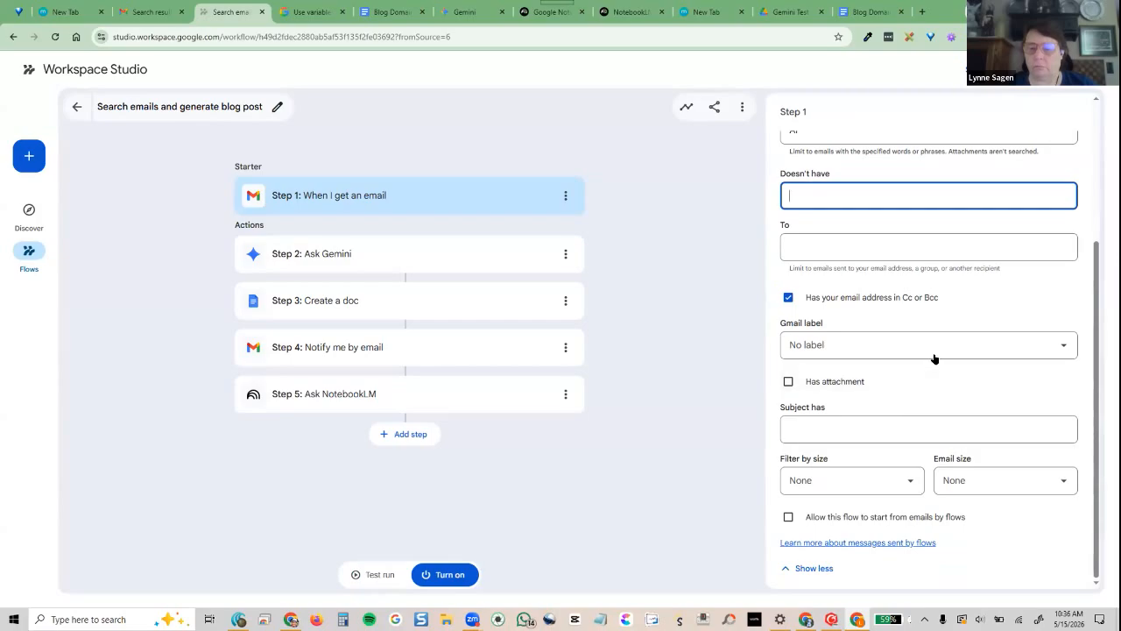
left_click(931, 350)
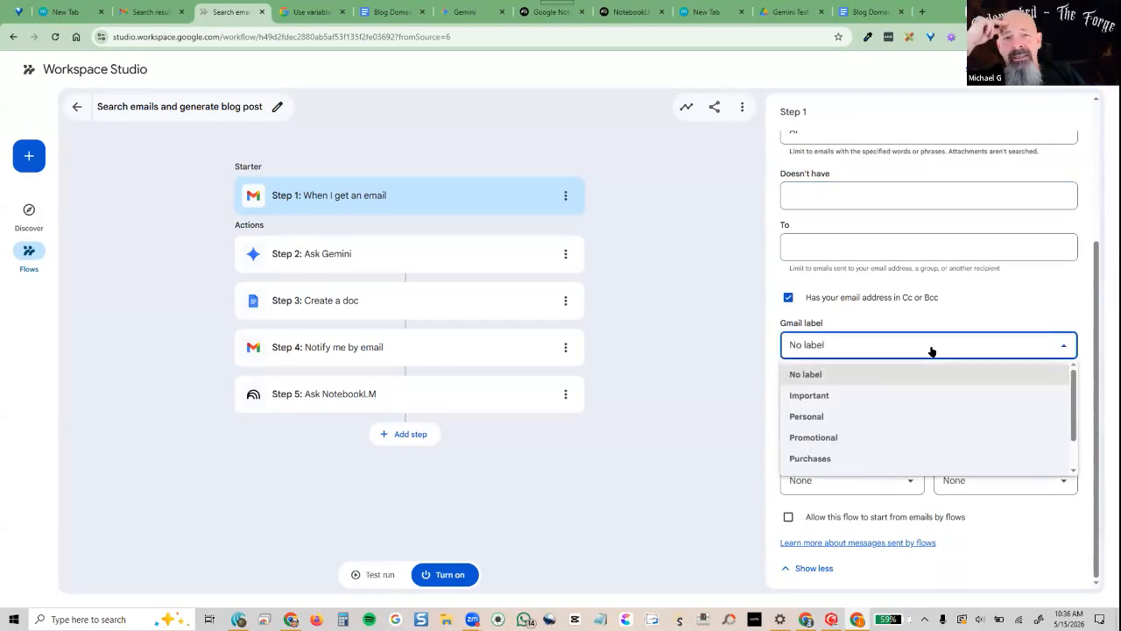
scroll(930, 396, "down", 1)
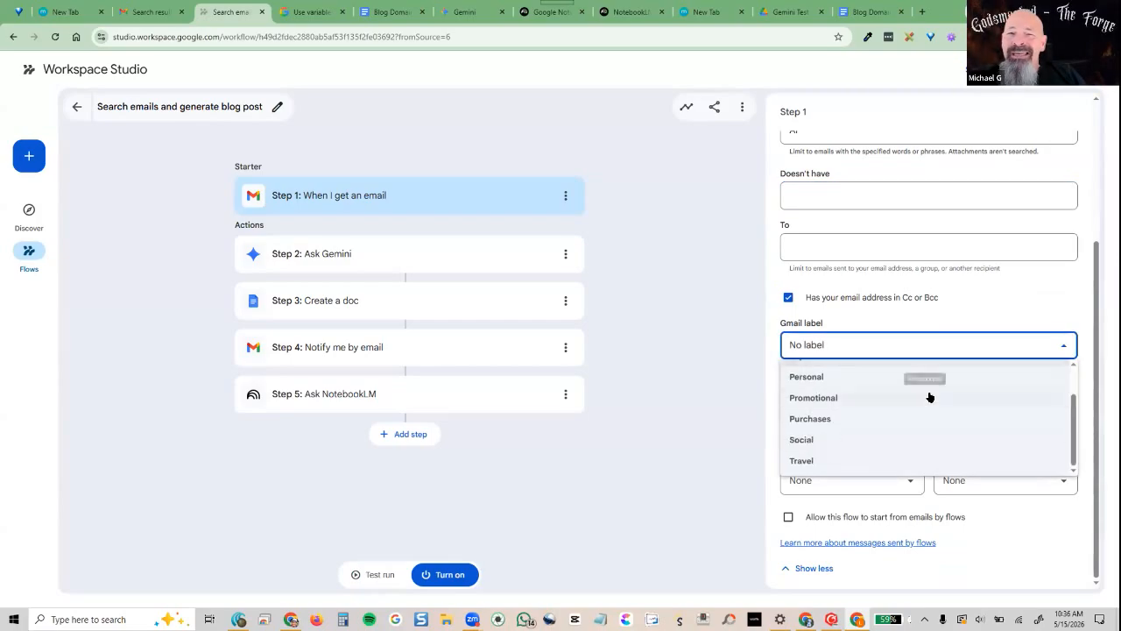
scroll(913, 444, "up", 1)
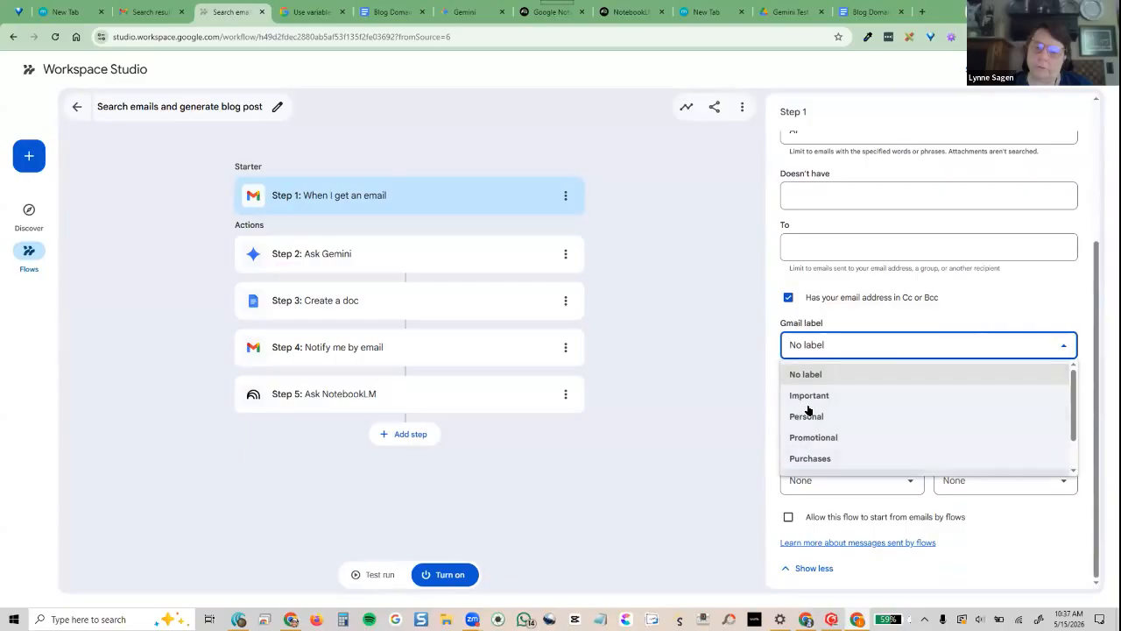
scroll(815, 438, "down", 1)
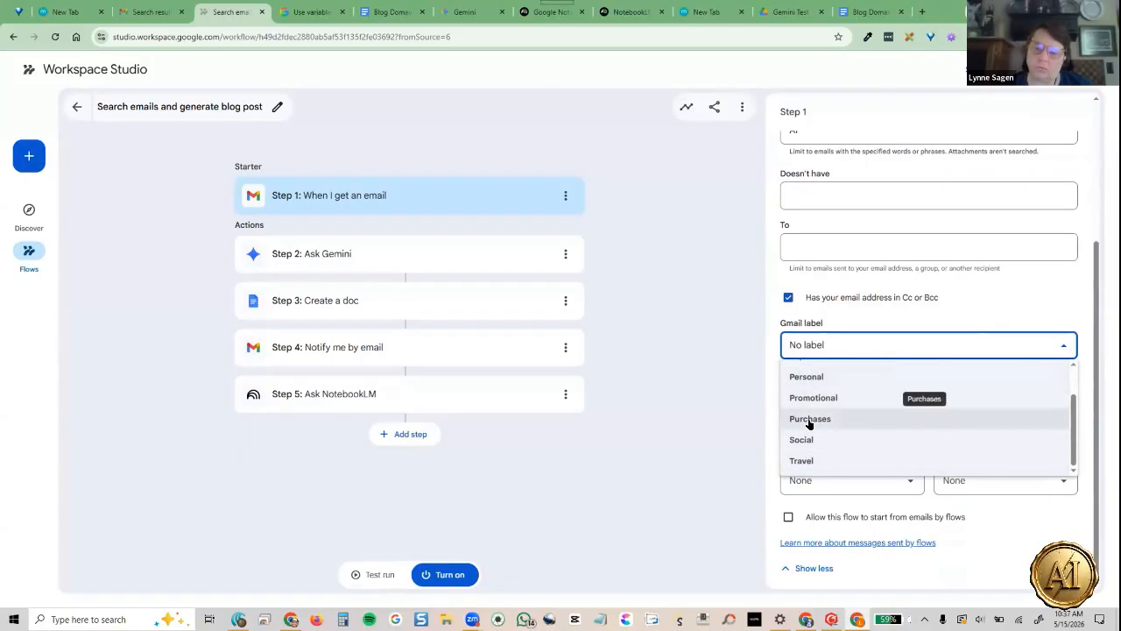
scroll(811, 423, "up", 1)
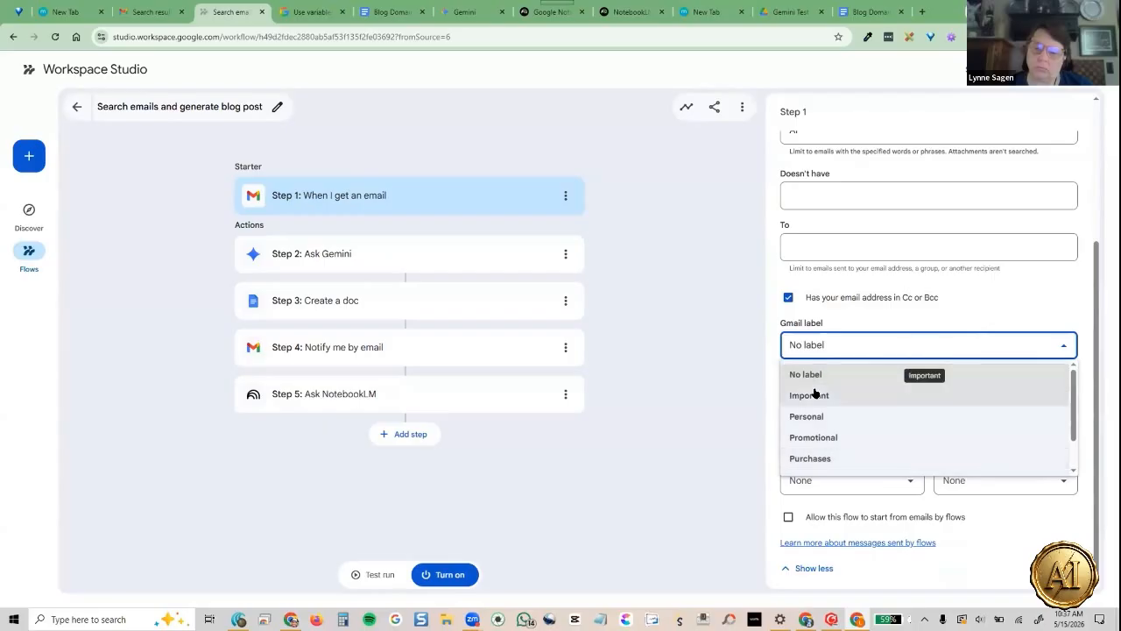
scroll(814, 393, "down", 1)
scroll(814, 394, "up", 1)
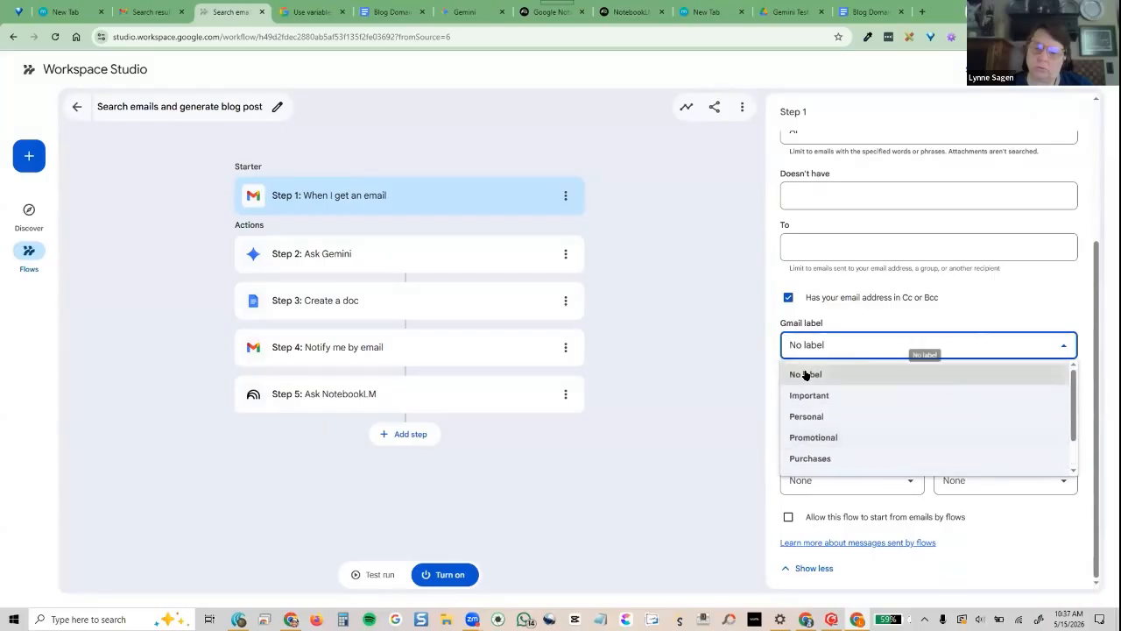
left_click(806, 376)
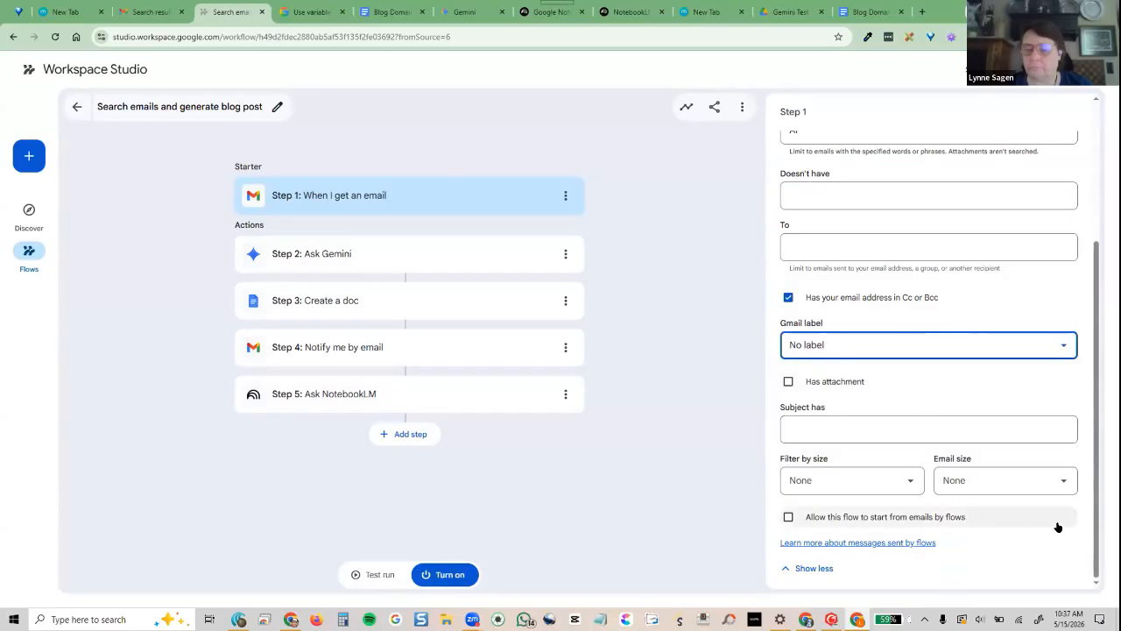
left_click(903, 418)
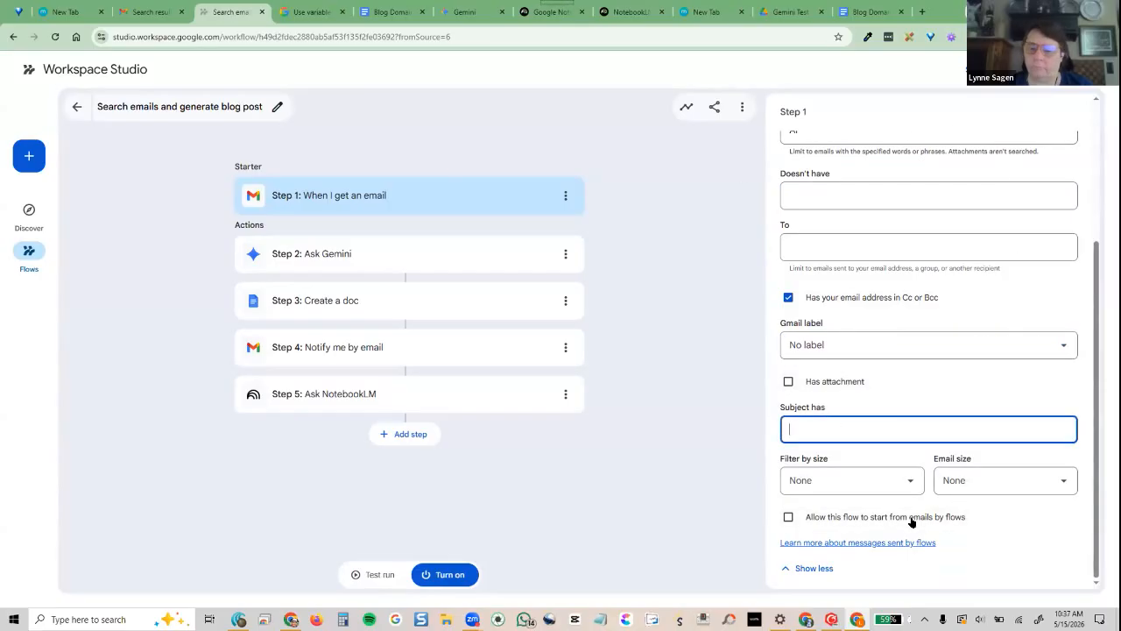
left_click(713, 509)
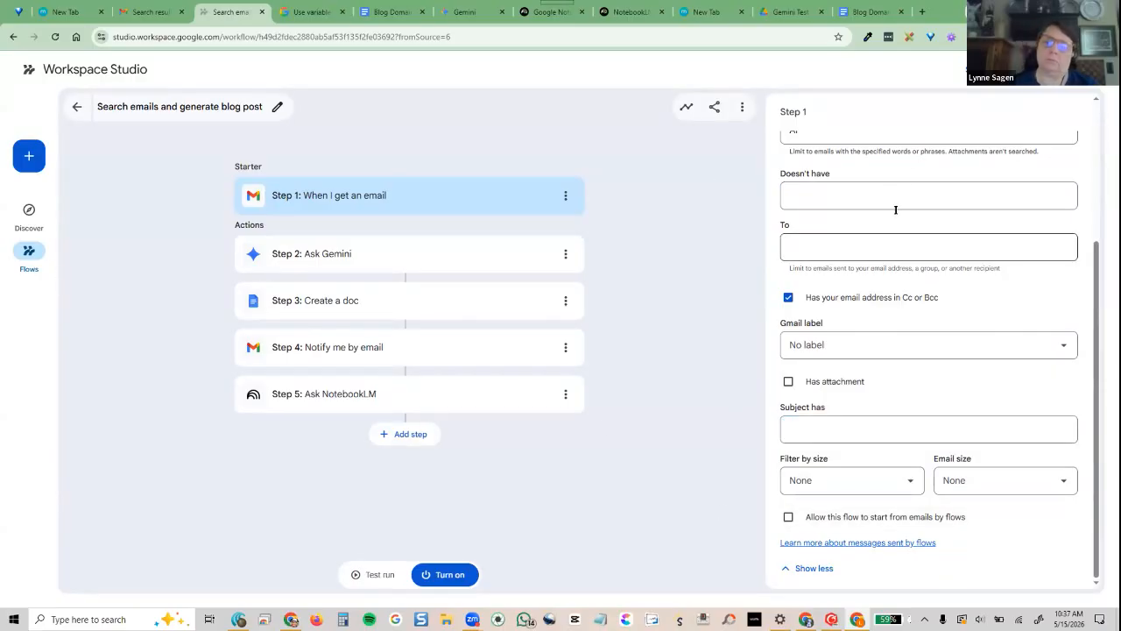
scroll(892, 387, "up", 3)
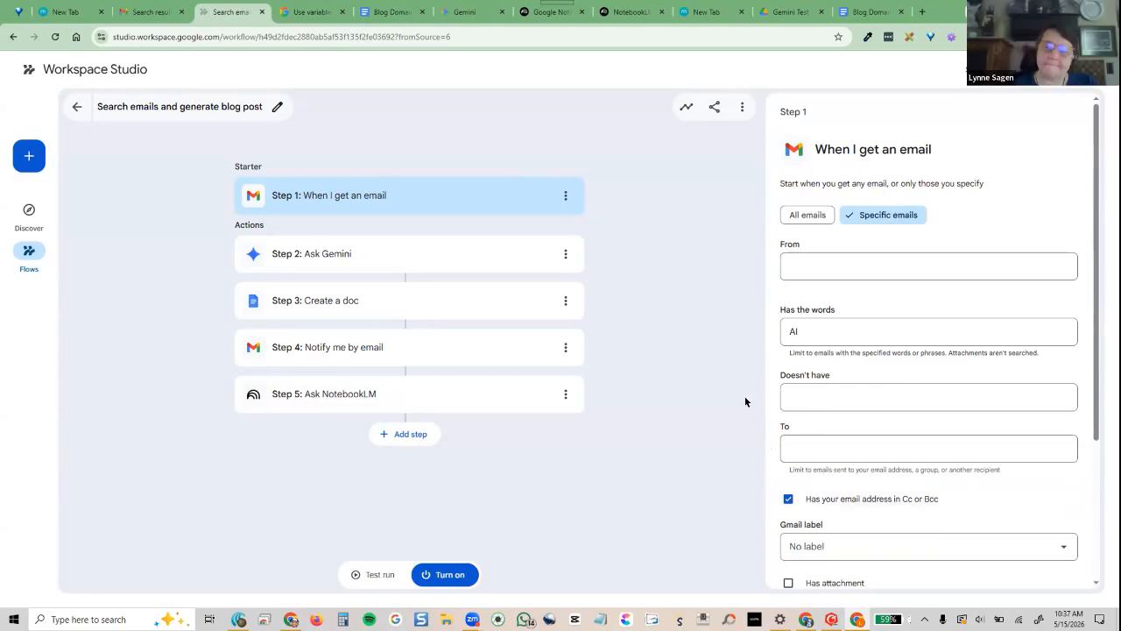
Extend the words filter to 'AI Tool Box' and switch to the NotebookLM window
scroll(910, 408, "down", 3)
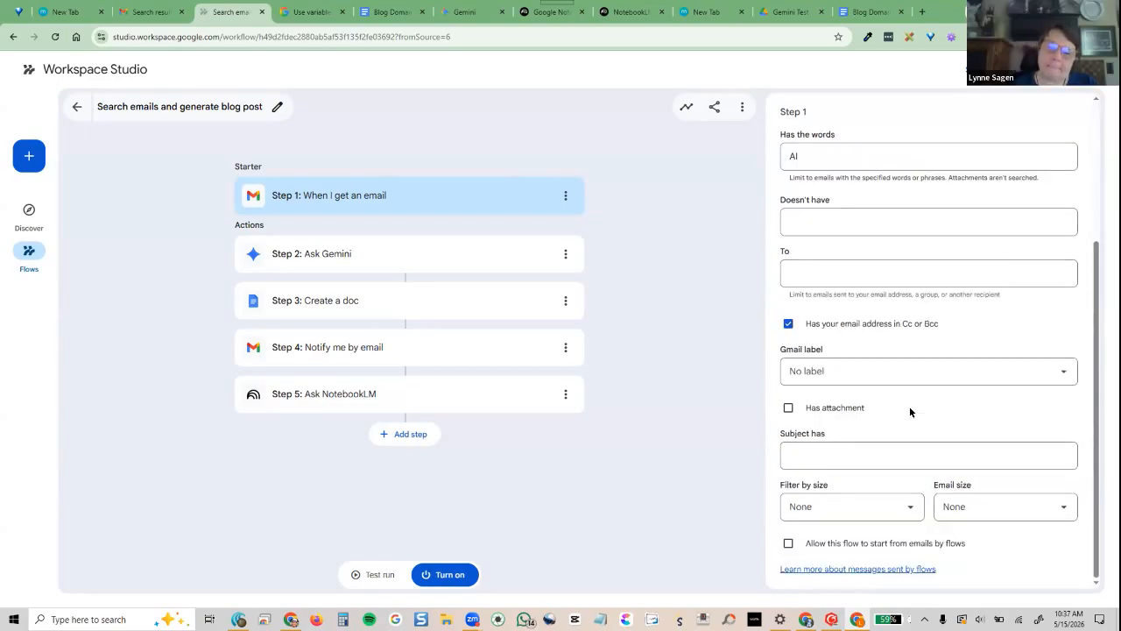
scroll(909, 408, "up", 3)
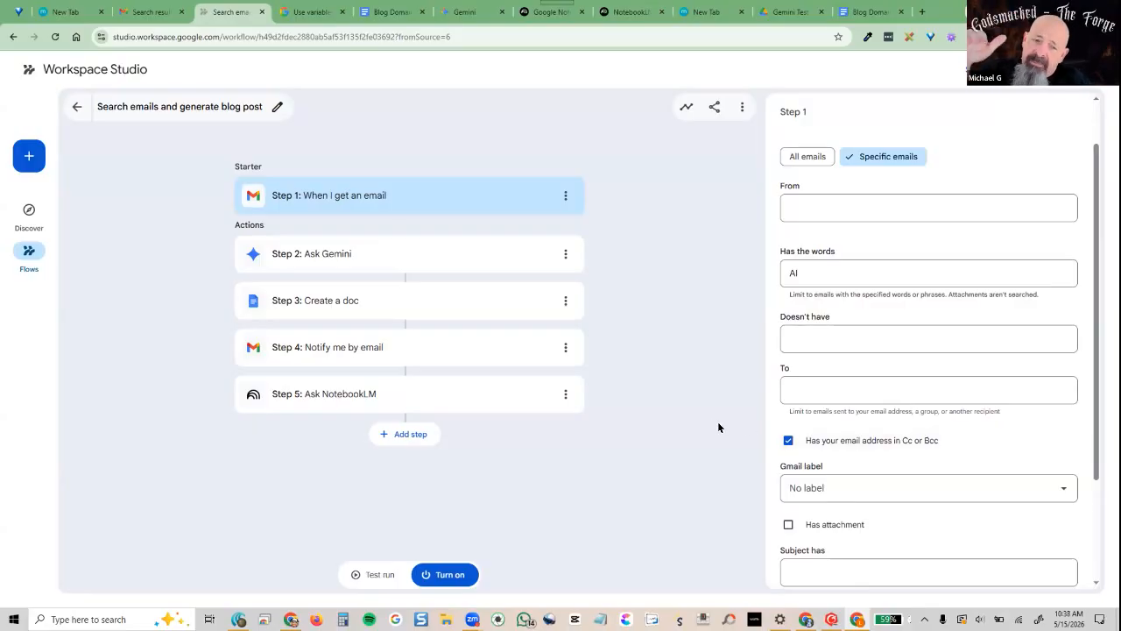
scroll(865, 457, "down", 3)
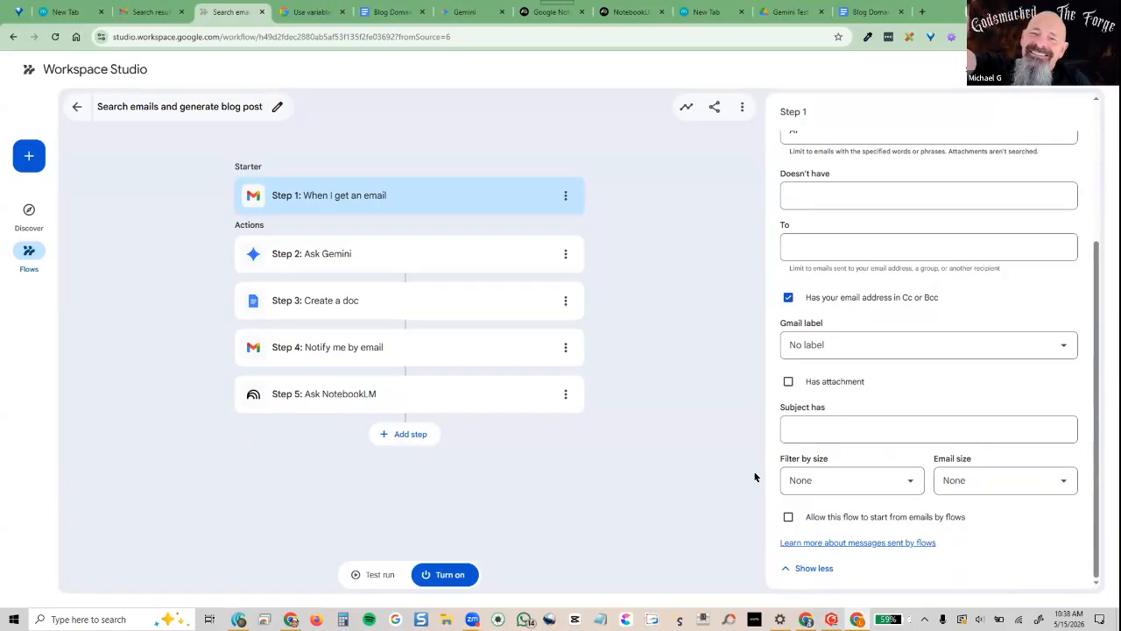
scroll(875, 483, "up", 5)
left_click(831, 325)
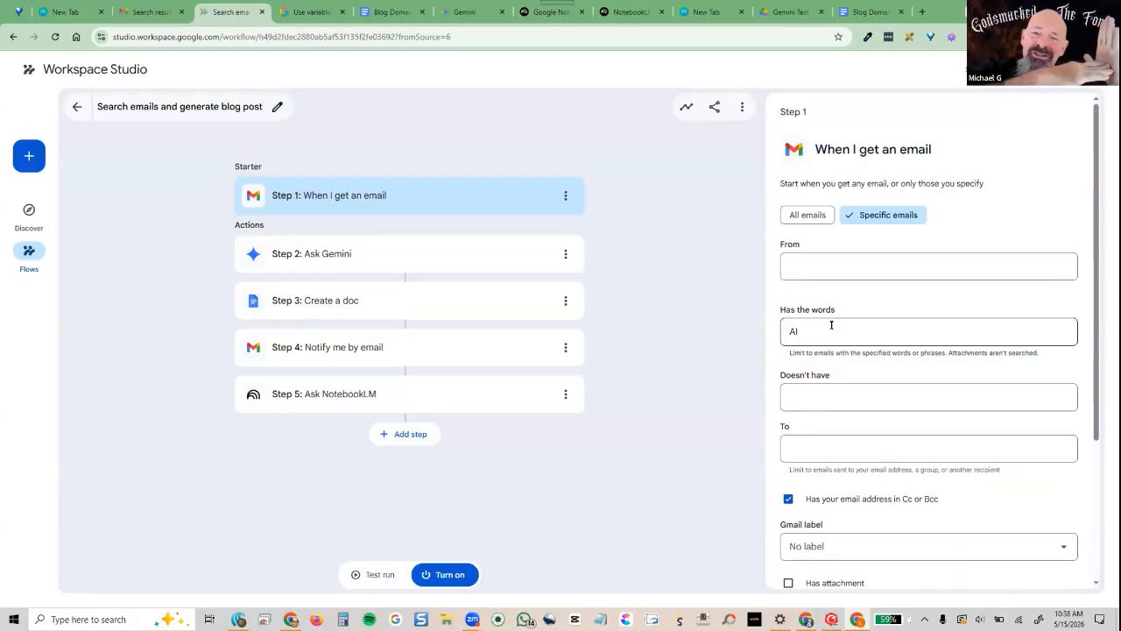
type("Tool Box")
left_click(708, 426)
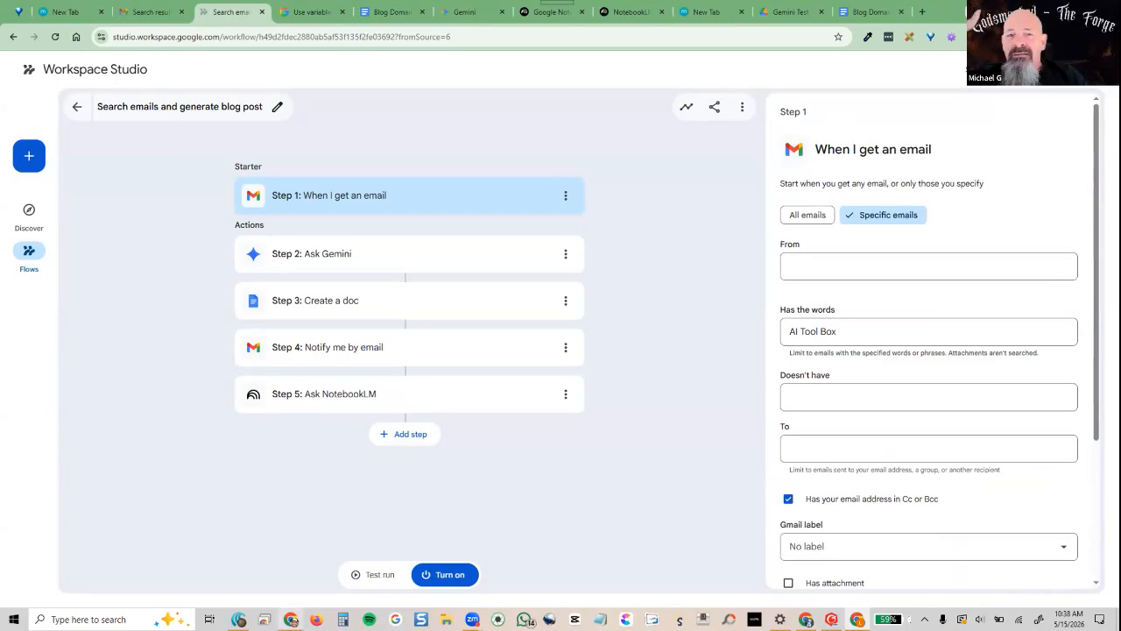
left_click(291, 619)
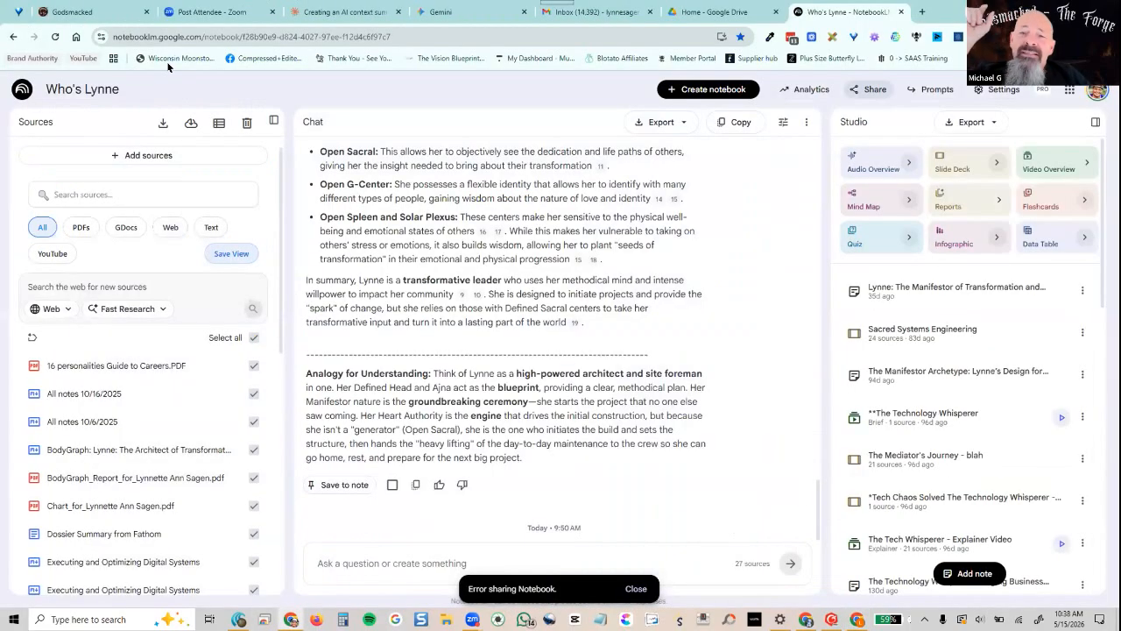
Switch the NotebookLM browser window over to the Gmail inbox tab
left_click(592, 11)
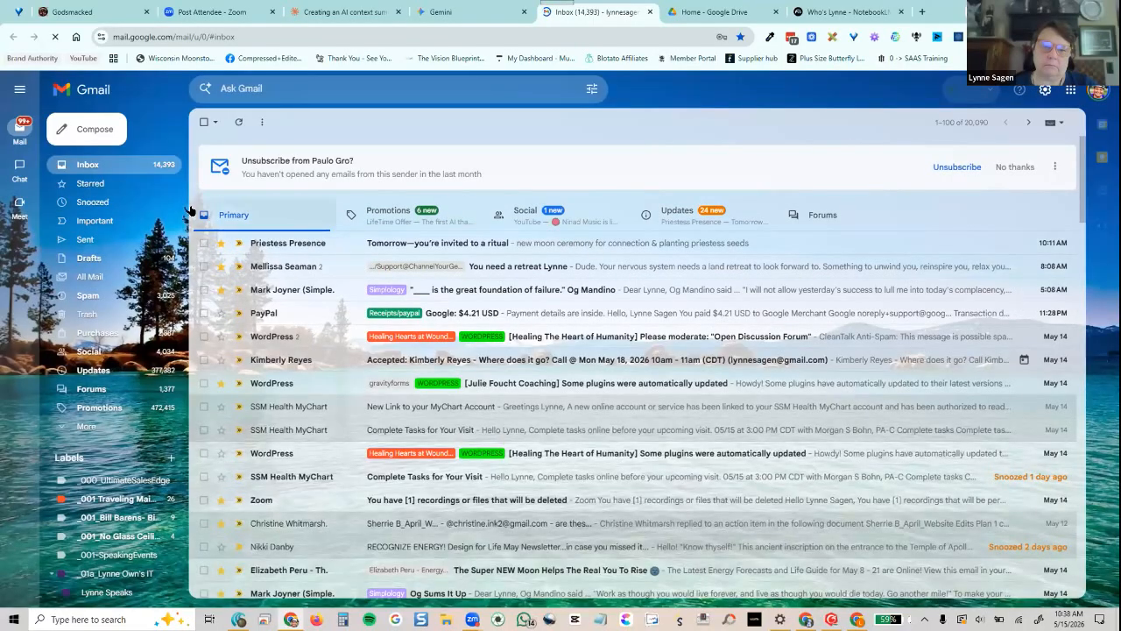
Search Gmail by the newsletter sender's name to list their emails
left_click(290, 88)
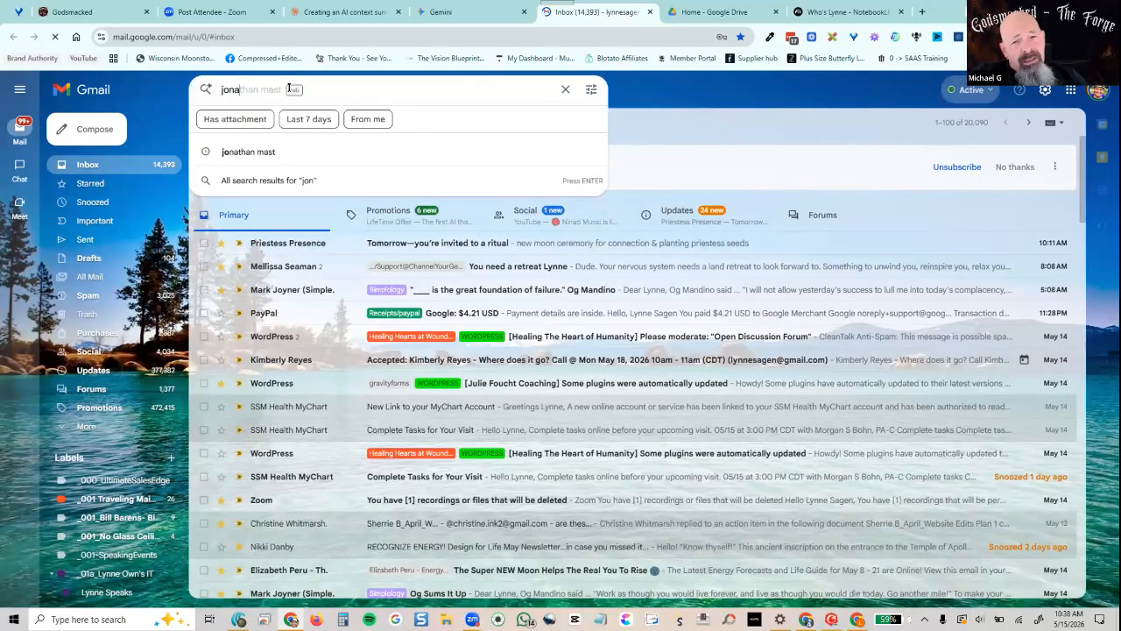
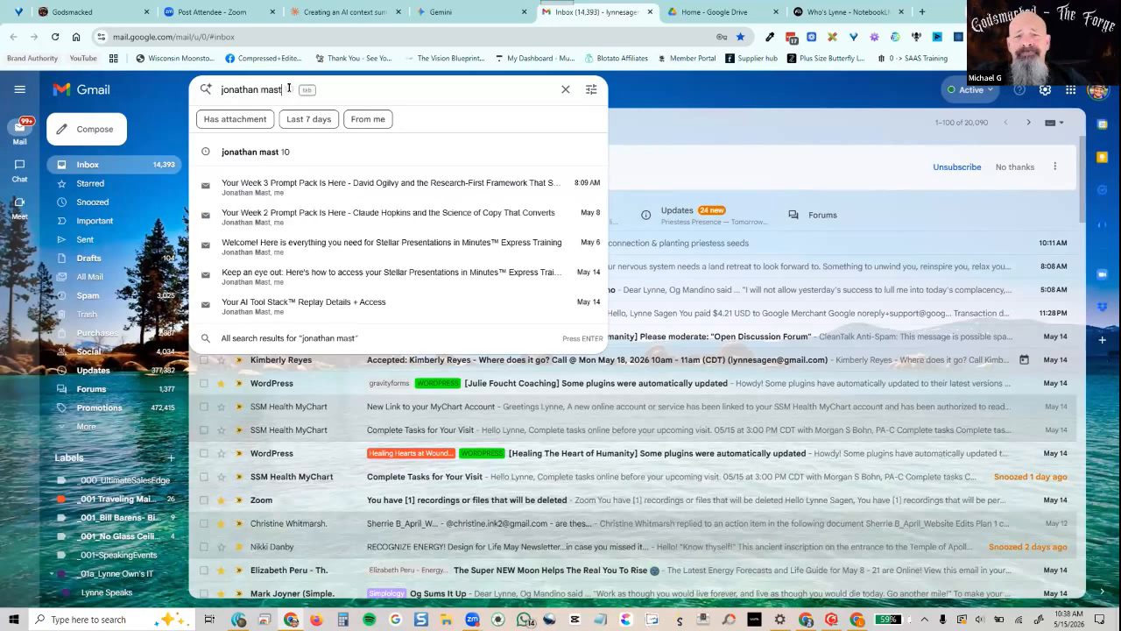
key("Return")
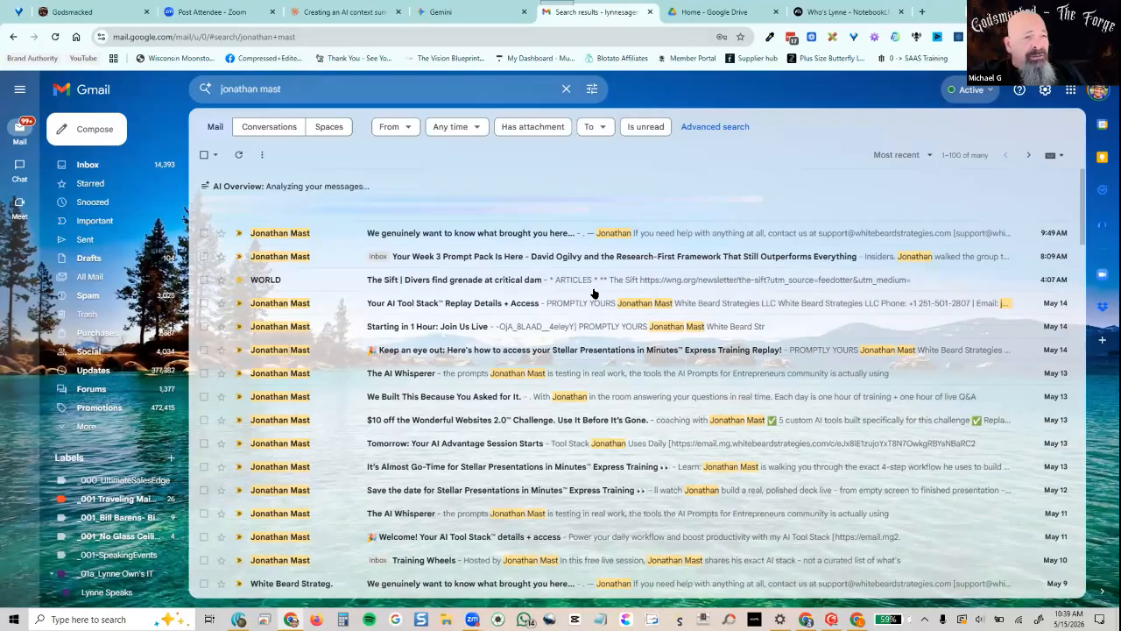
Forward The AI Whisperer email in a pop-out, prefixing its subject with 'AI Tool Box'
left_click(443, 382)
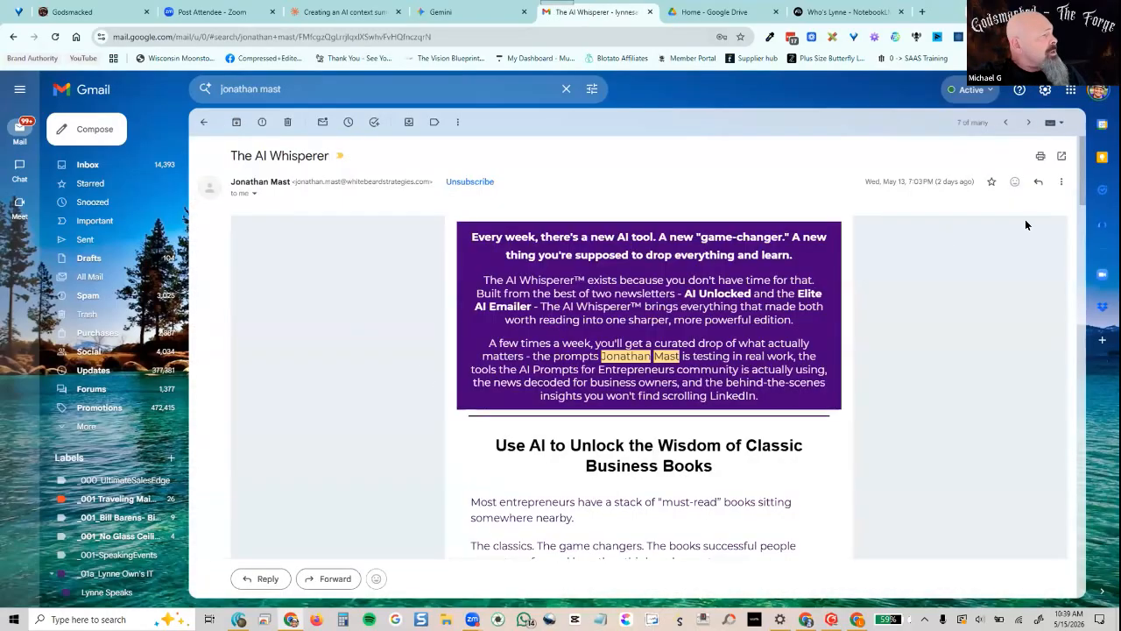
left_click(1061, 181)
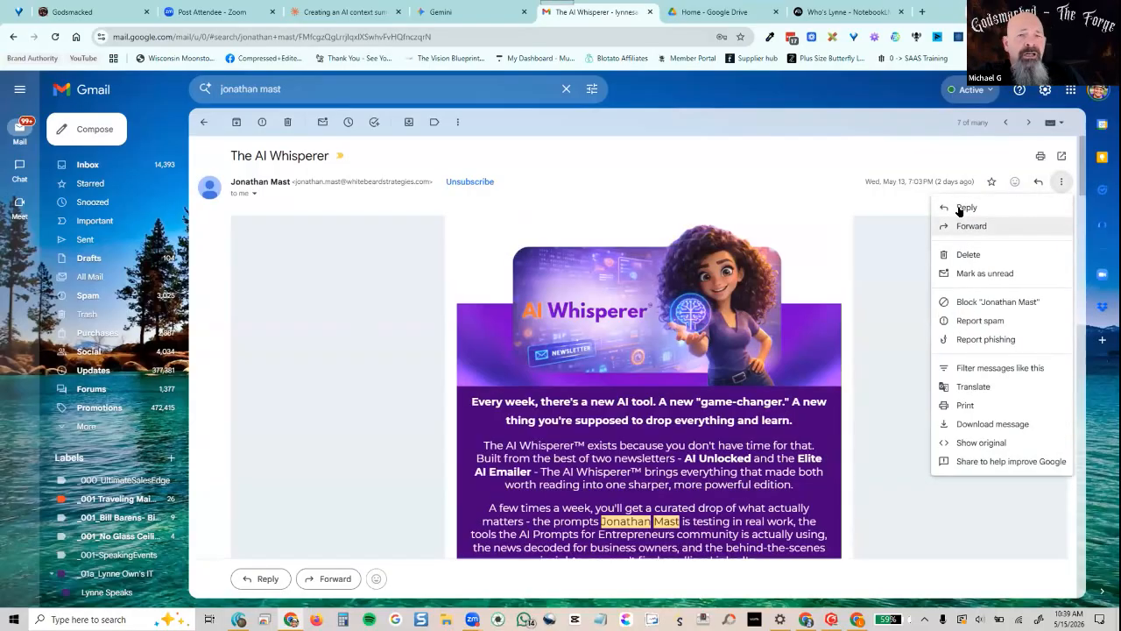
left_click(959, 228)
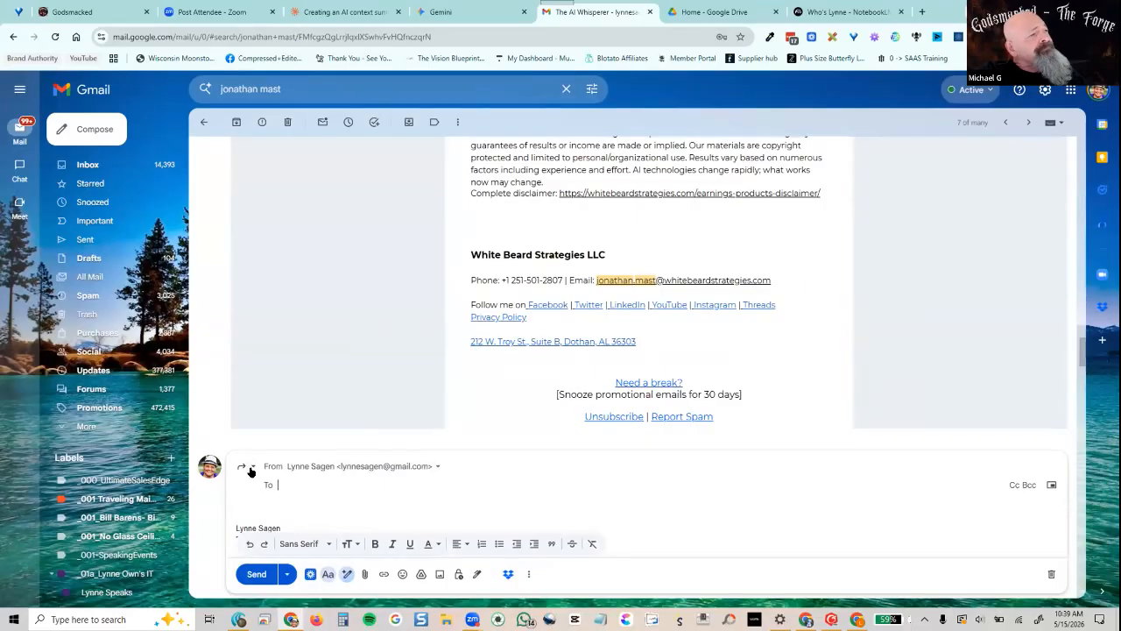
left_click(247, 466)
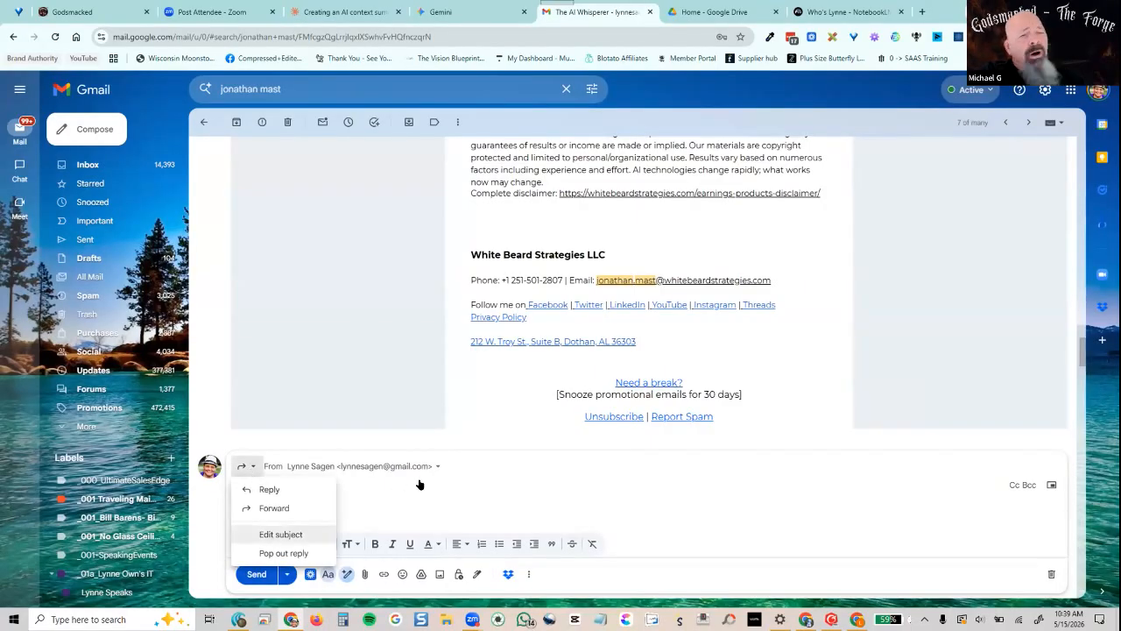
left_click(281, 533)
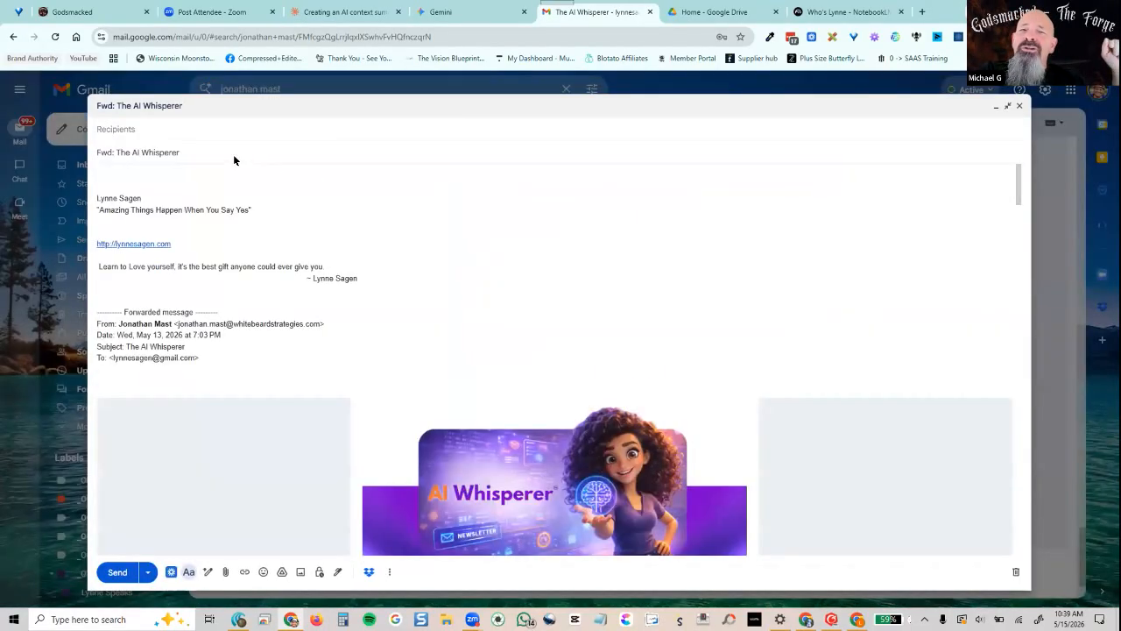
left_click(232, 150)
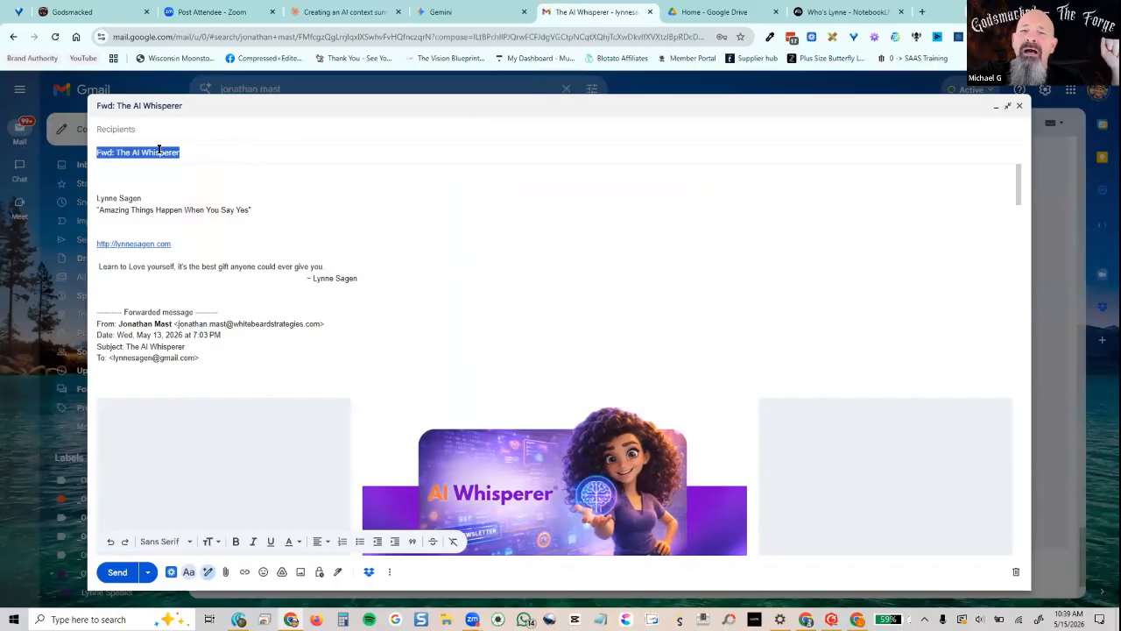
left_click(95, 149)
type("AI Tool Box")
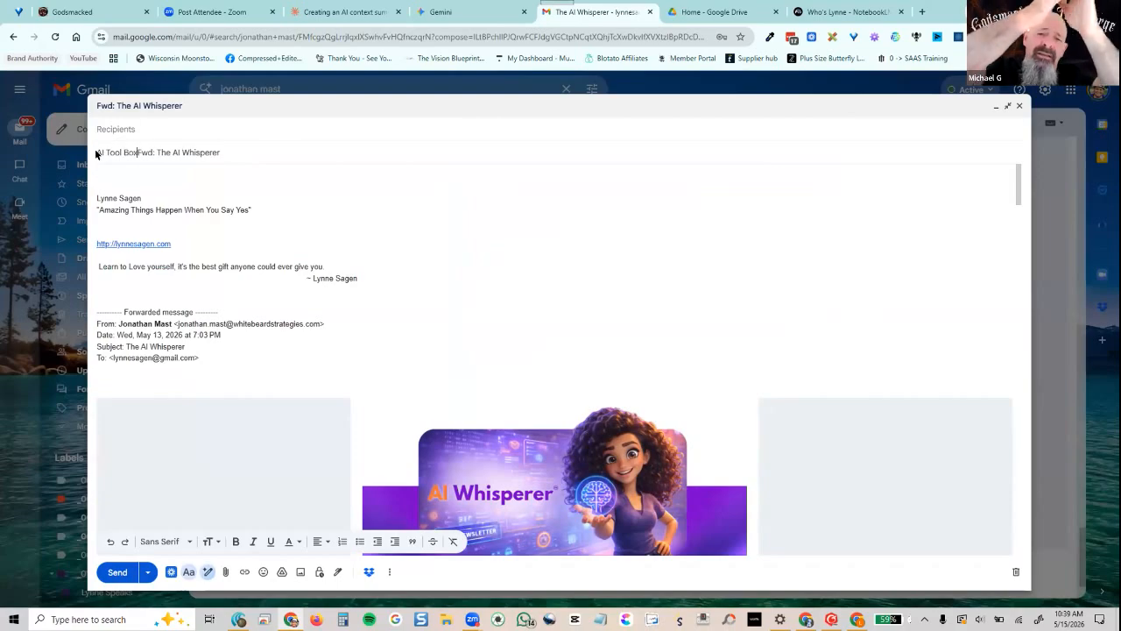
Address the forward to your own email address and send it
left_click(114, 129)
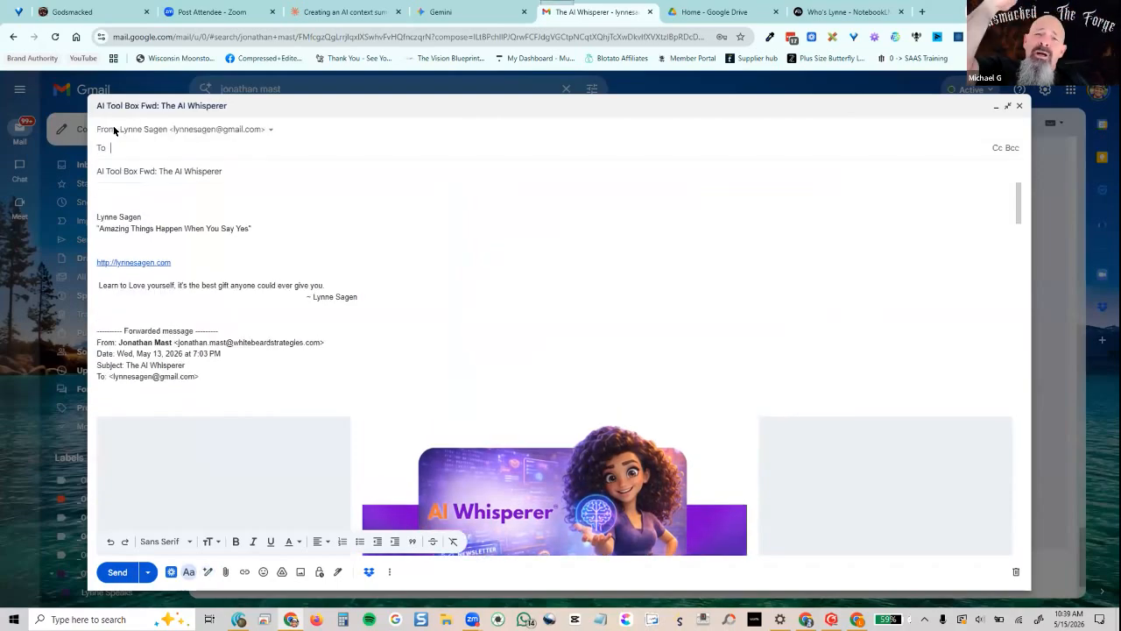
type("lynne")
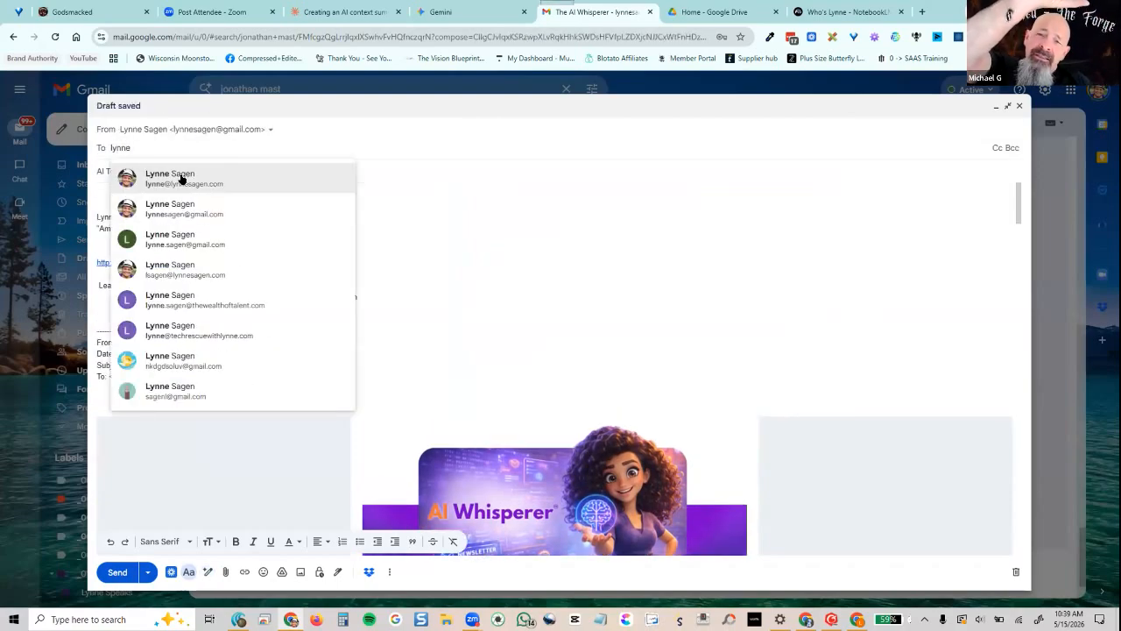
left_click(172, 177)
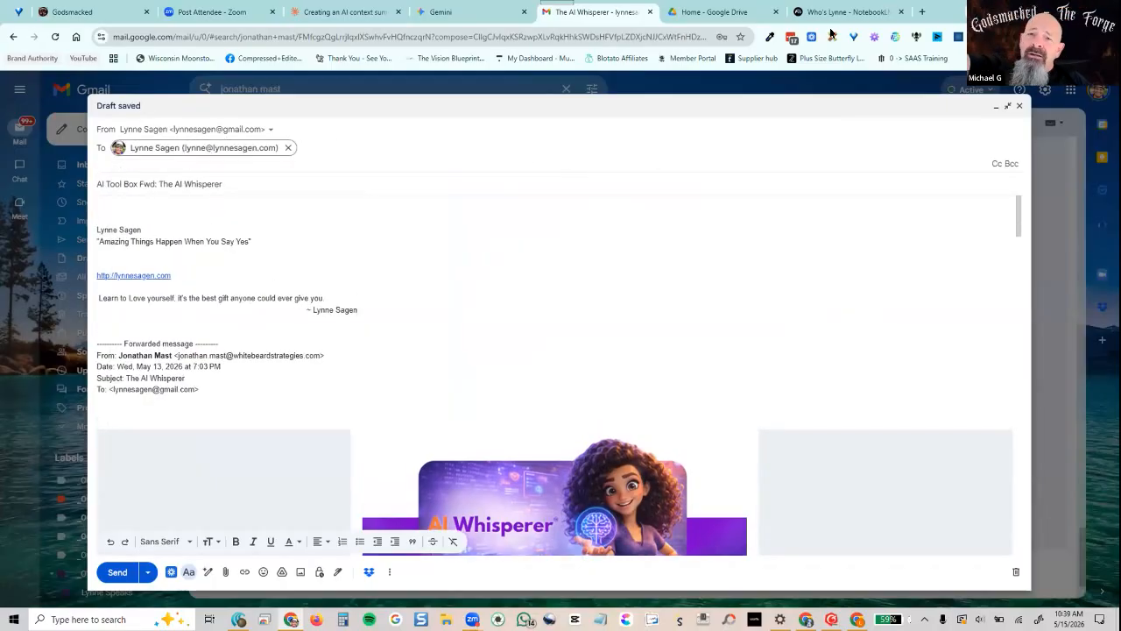
left_click(856, 619)
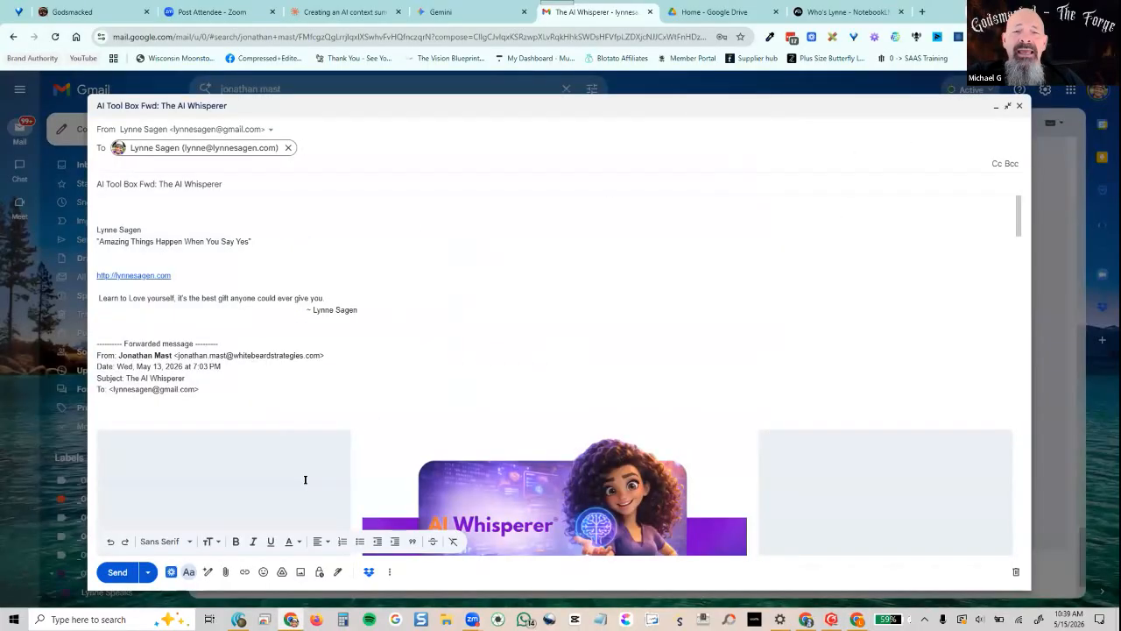
left_click(117, 578)
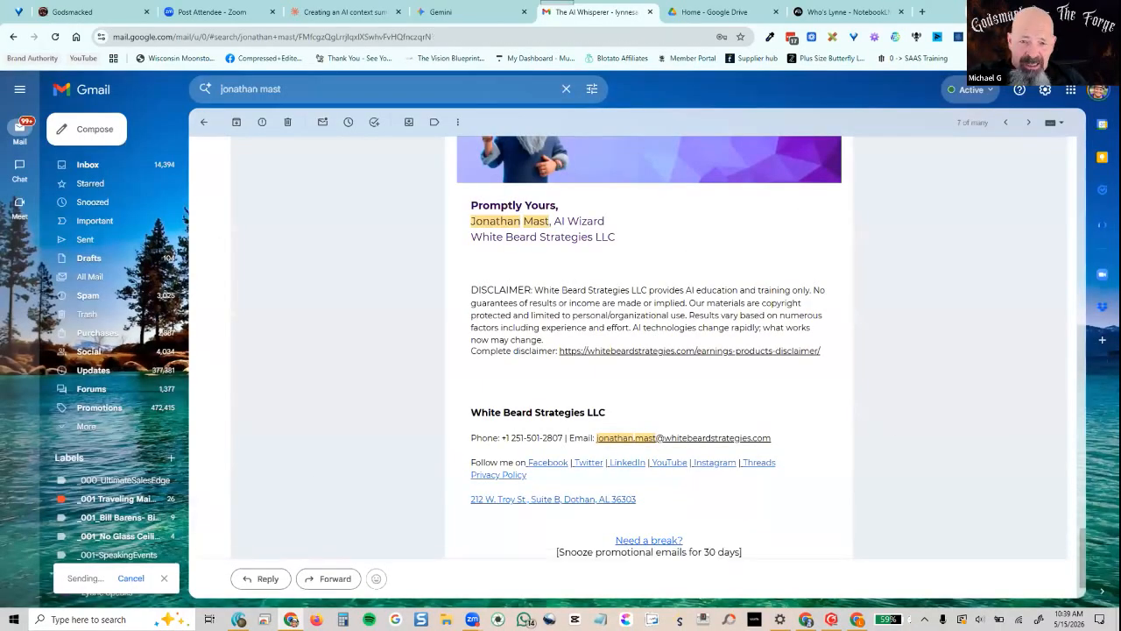
Open the blog-post flow's Activity panel, which shows no runs yet, then go back to Gmail search results
left_click(592, 554)
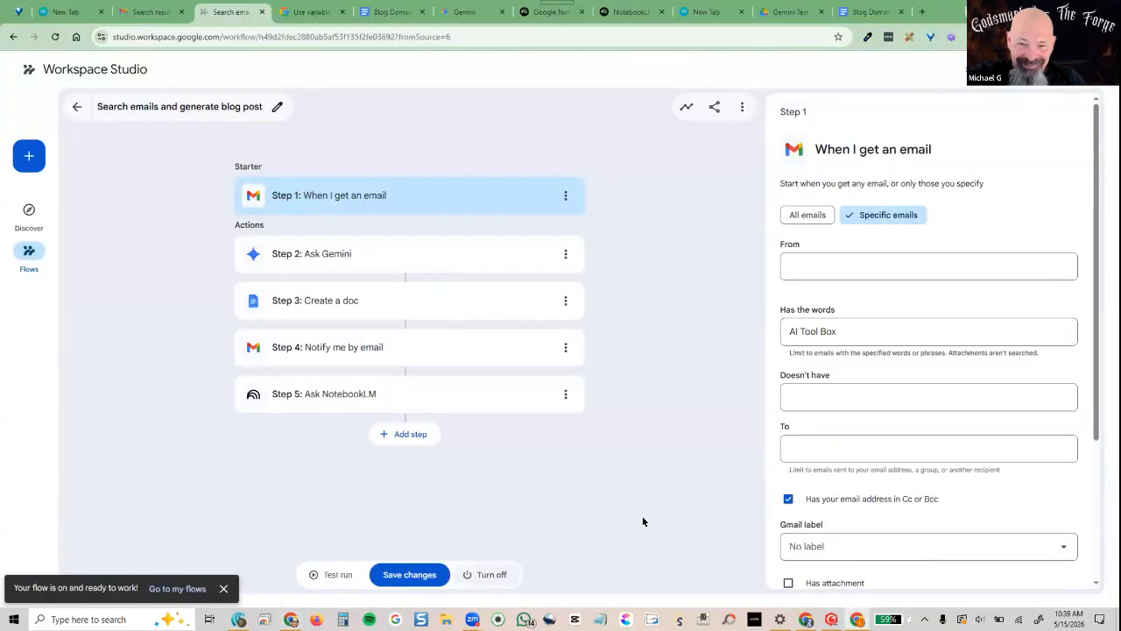
left_click(686, 106)
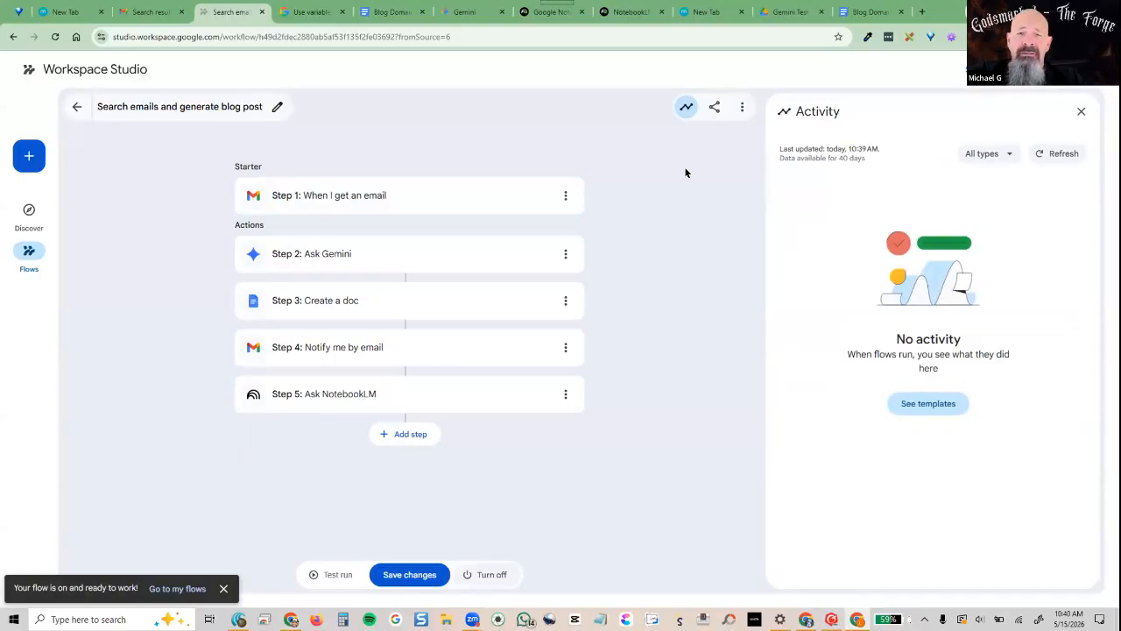
left_click(151, 15)
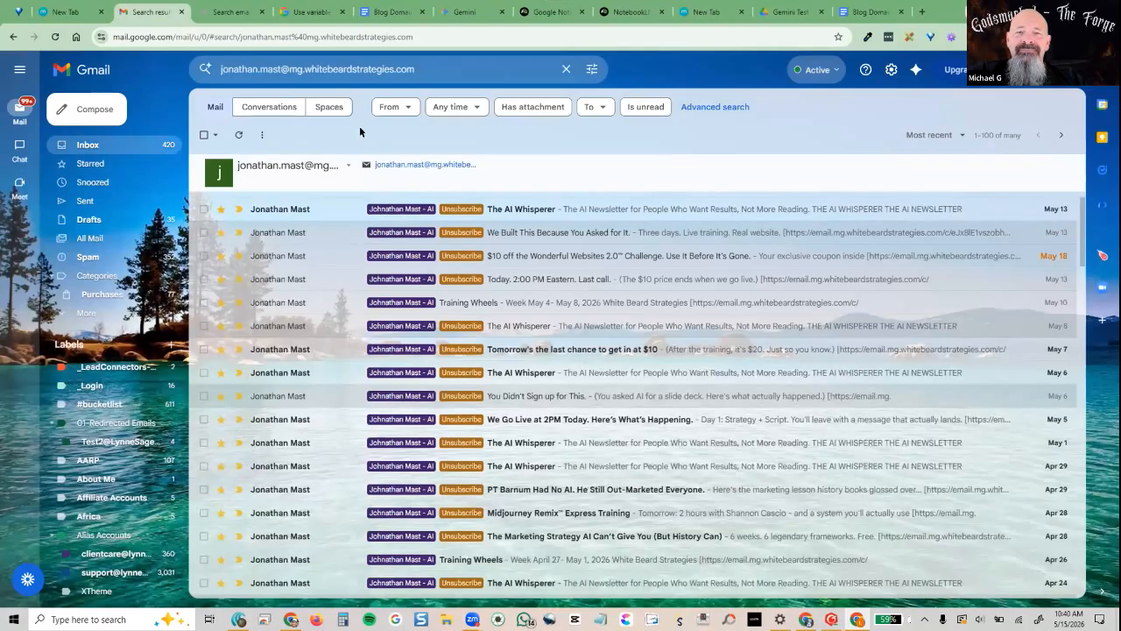
Reload Gmail, find the forwarded AI Tool Box email in All Mail, then view the flow's new run
left_click(566, 69)
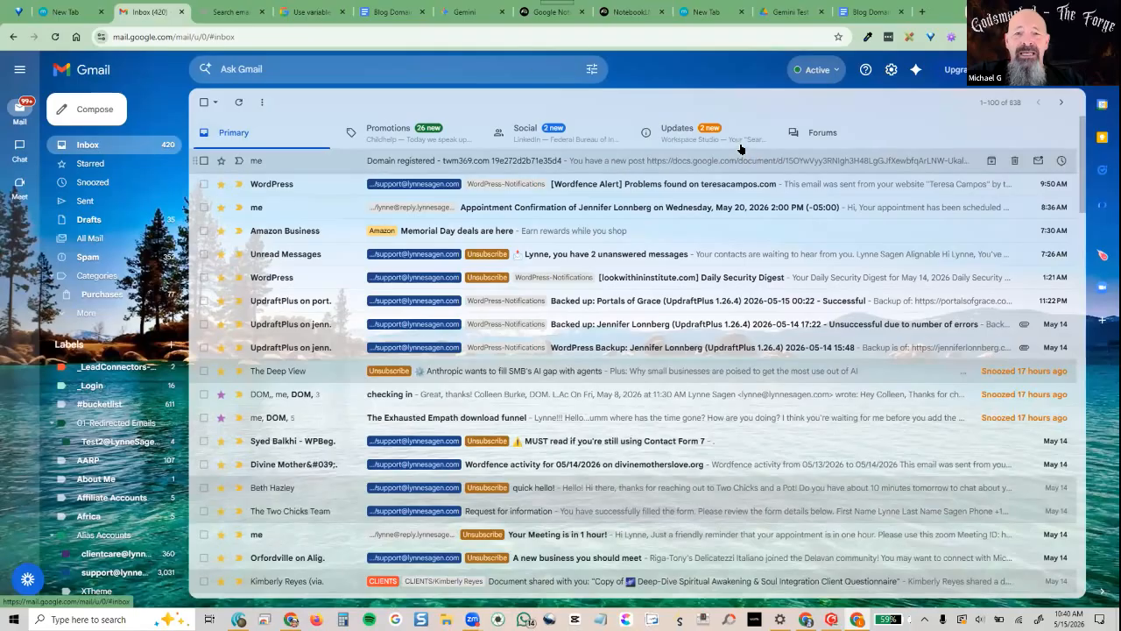
left_click(54, 36)
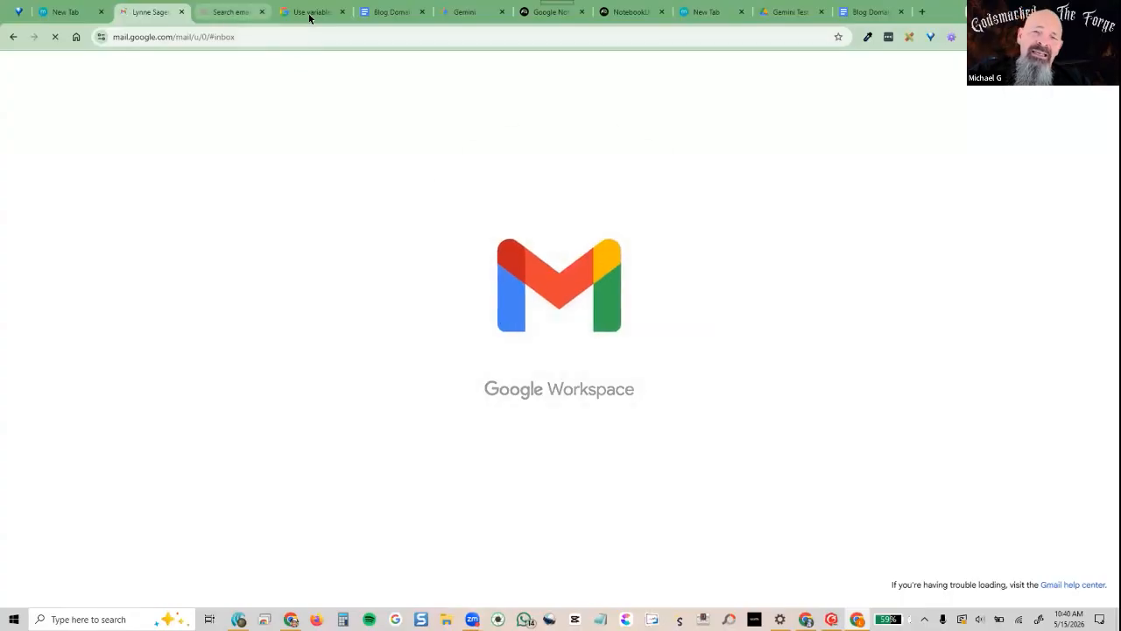
left_click(619, 15)
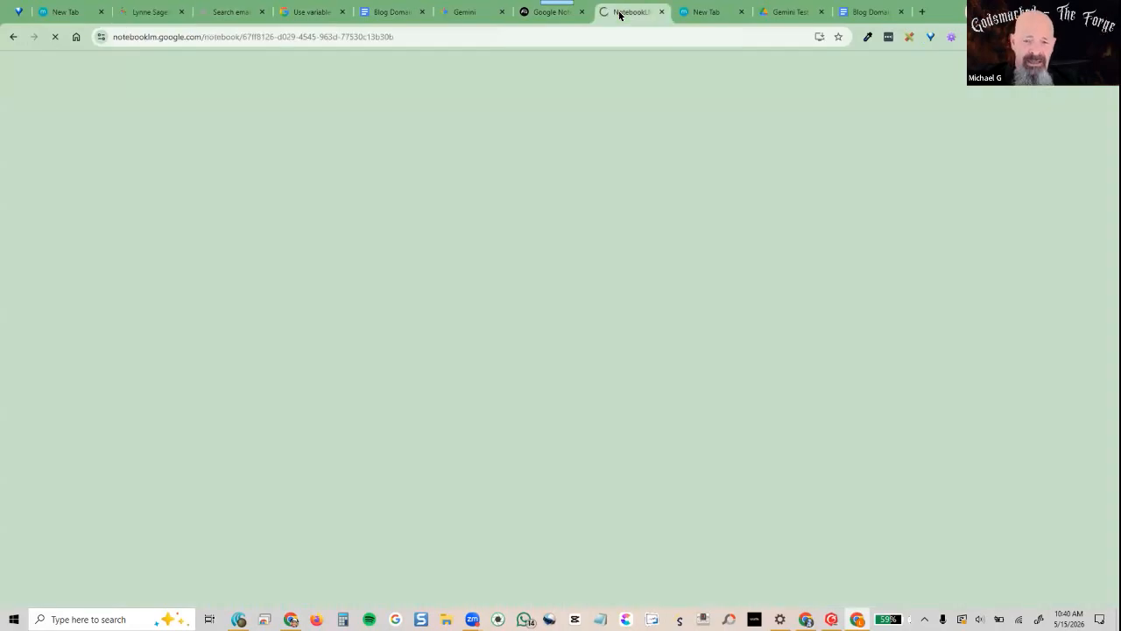
left_click(455, 14)
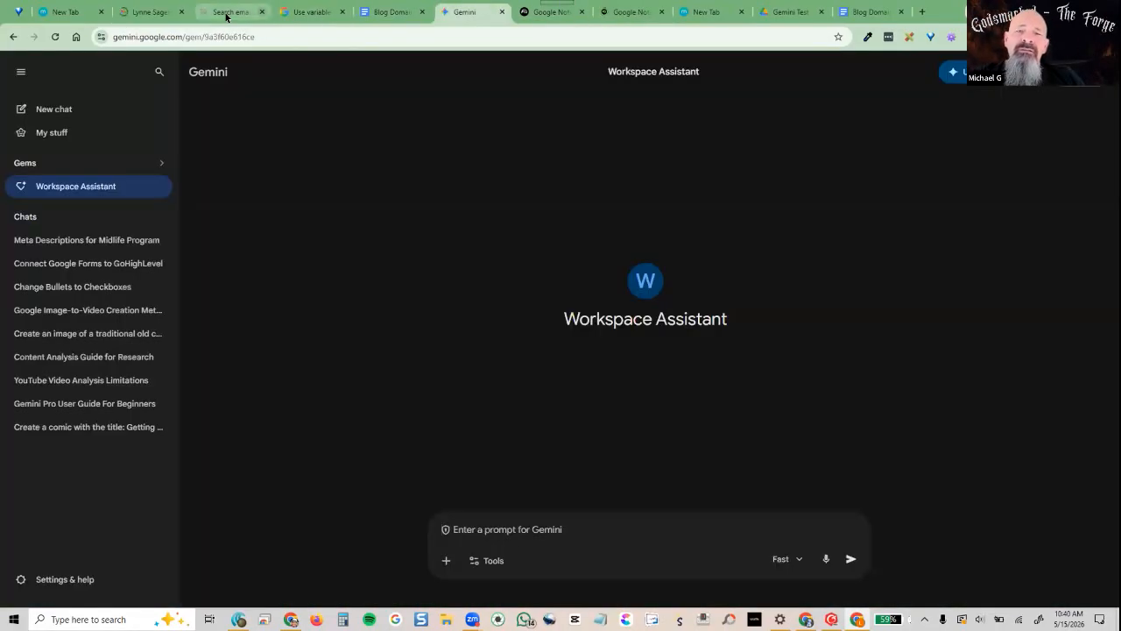
left_click(226, 15)
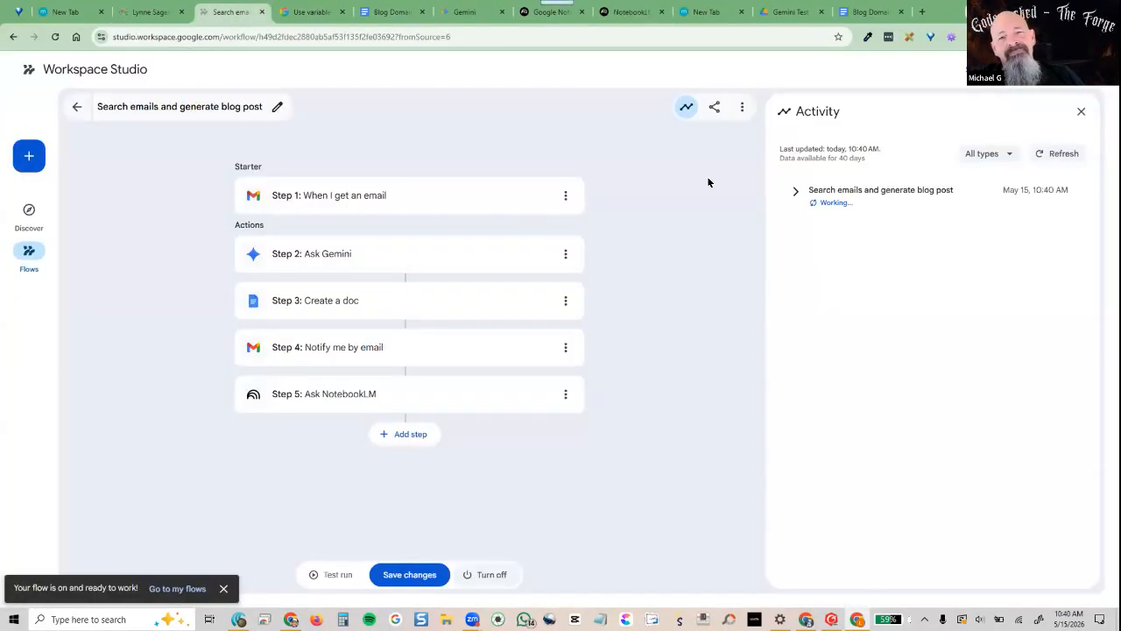
left_click(140, 12)
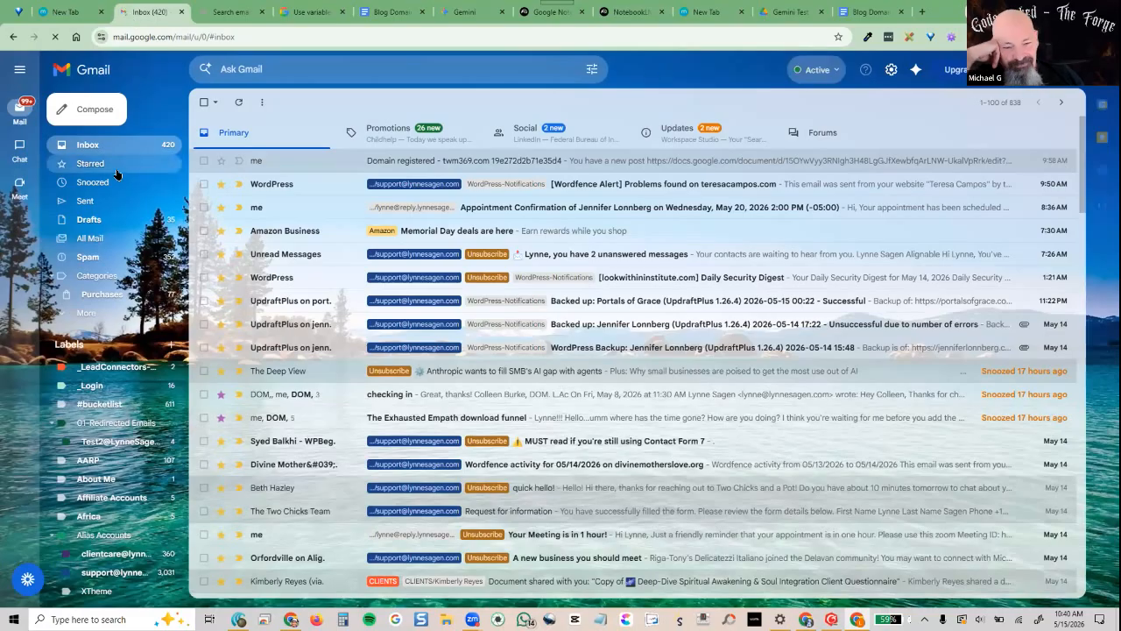
left_click(90, 238)
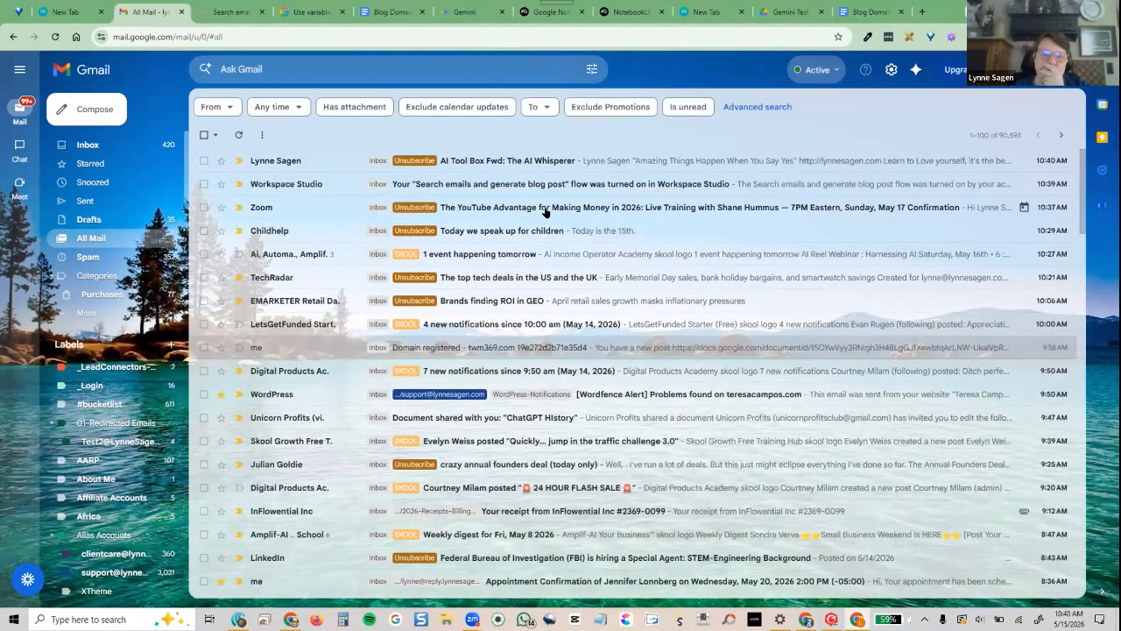
left_click(229, 12)
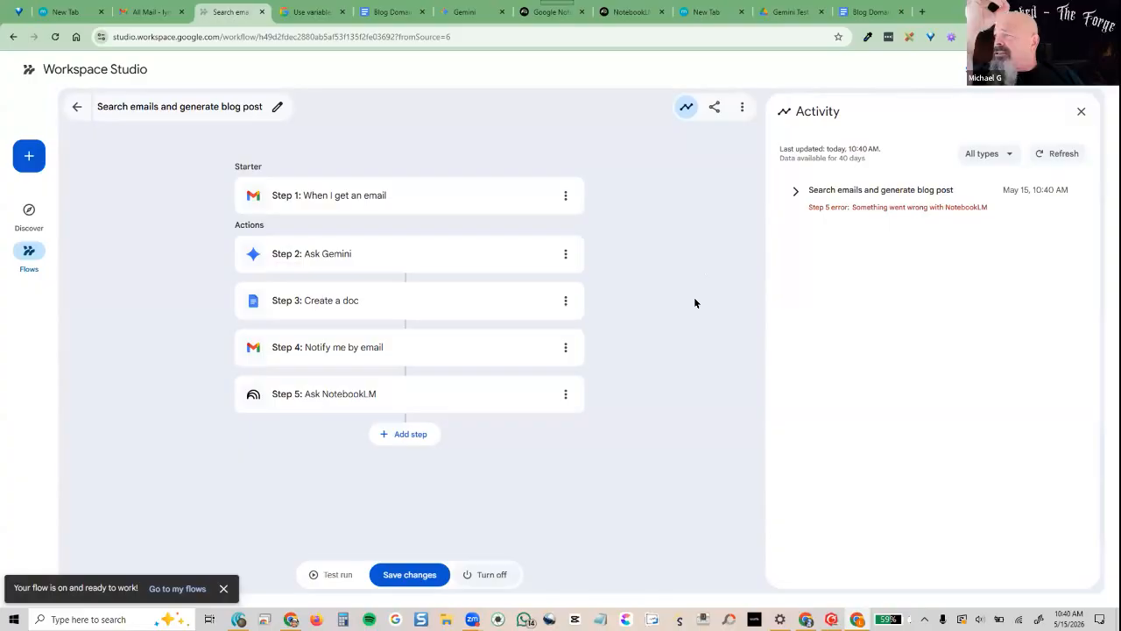
Expand the run to inspect Step 5's NotebookLM error, turn the flow off, and reopen Ask NotebookLM
left_click(794, 191)
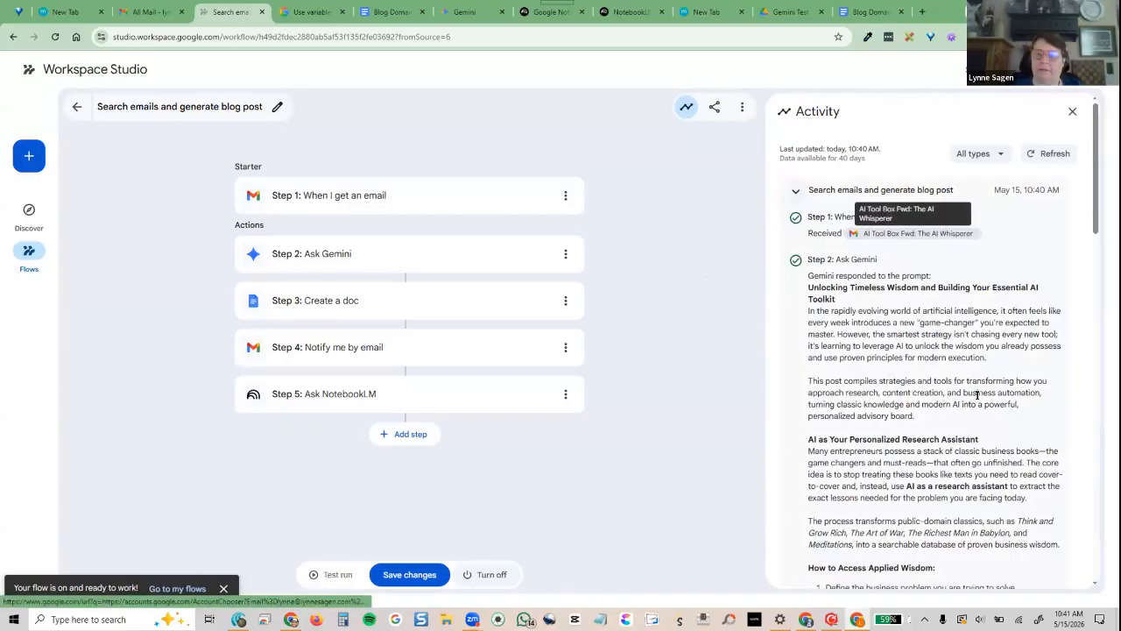
scroll(955, 394, "down", 2)
scroll(955, 394, "down", 9)
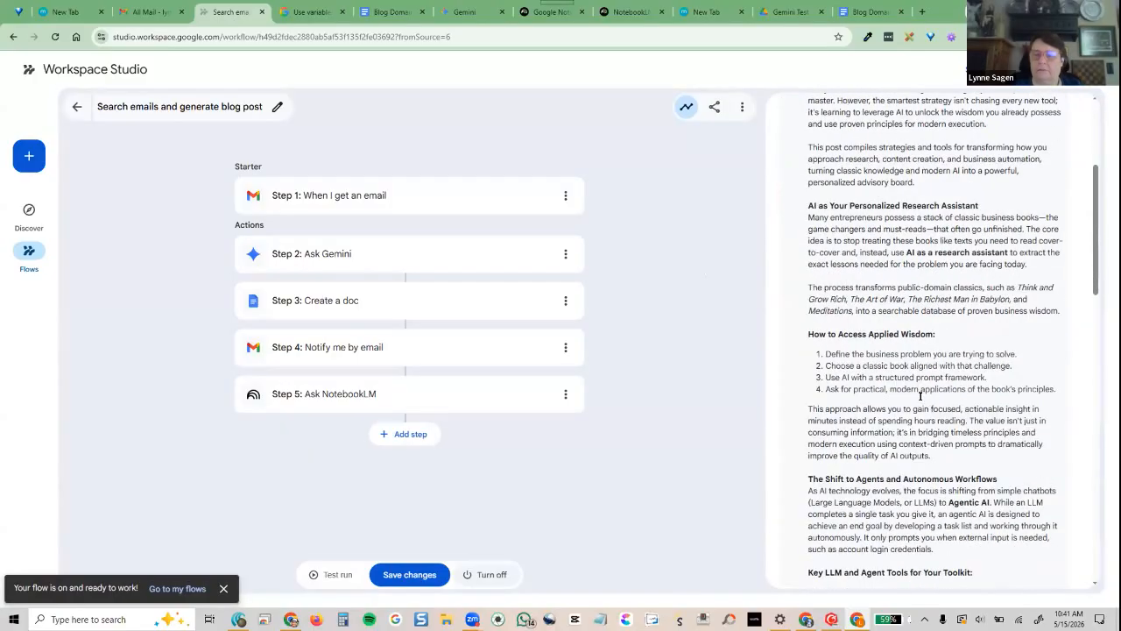
scroll(942, 410, "down", 5)
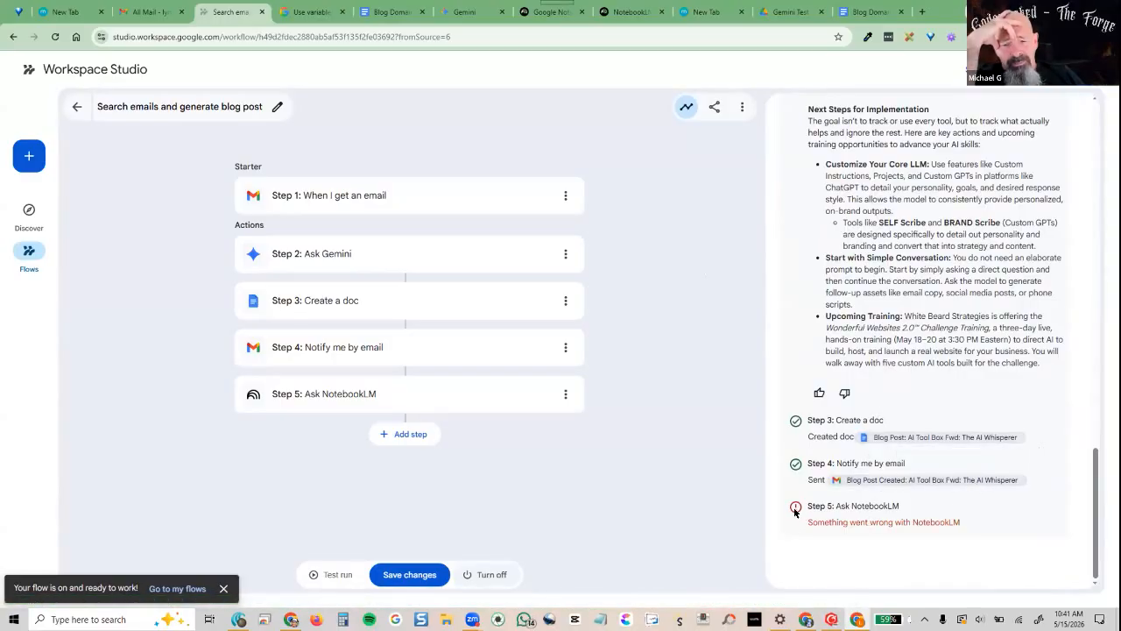
left_click(351, 405)
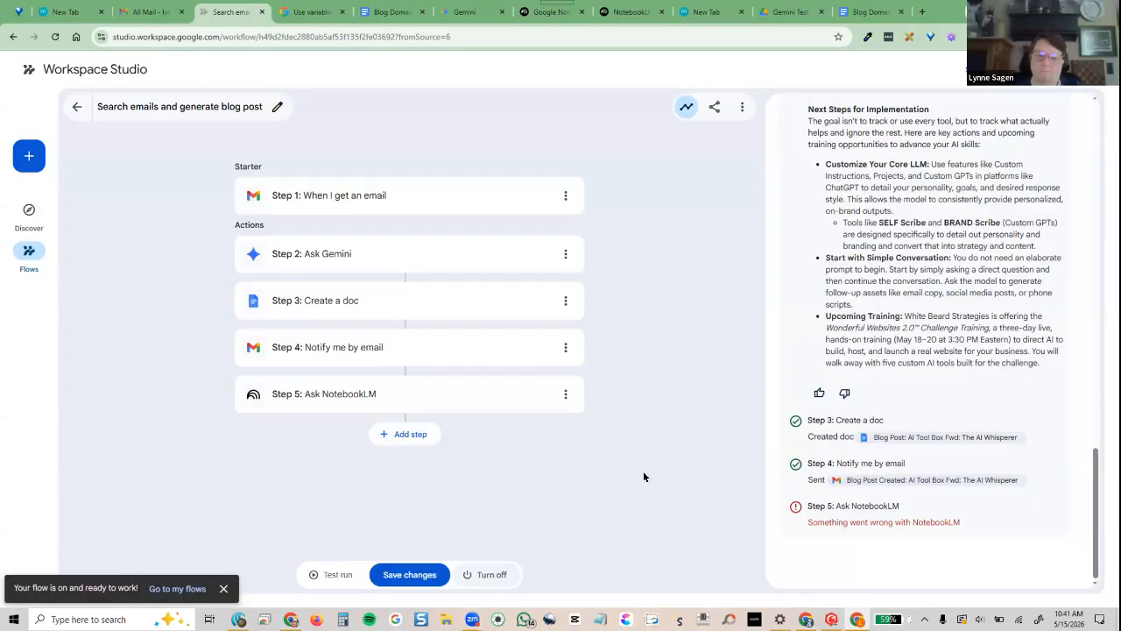
left_click(497, 572)
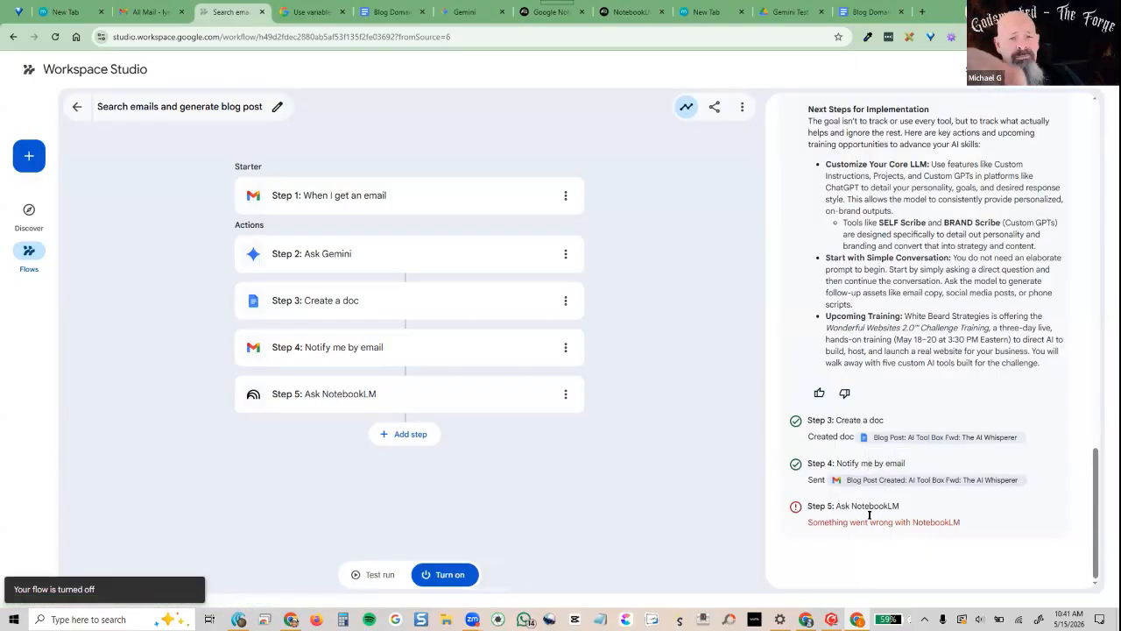
left_click(289, 397)
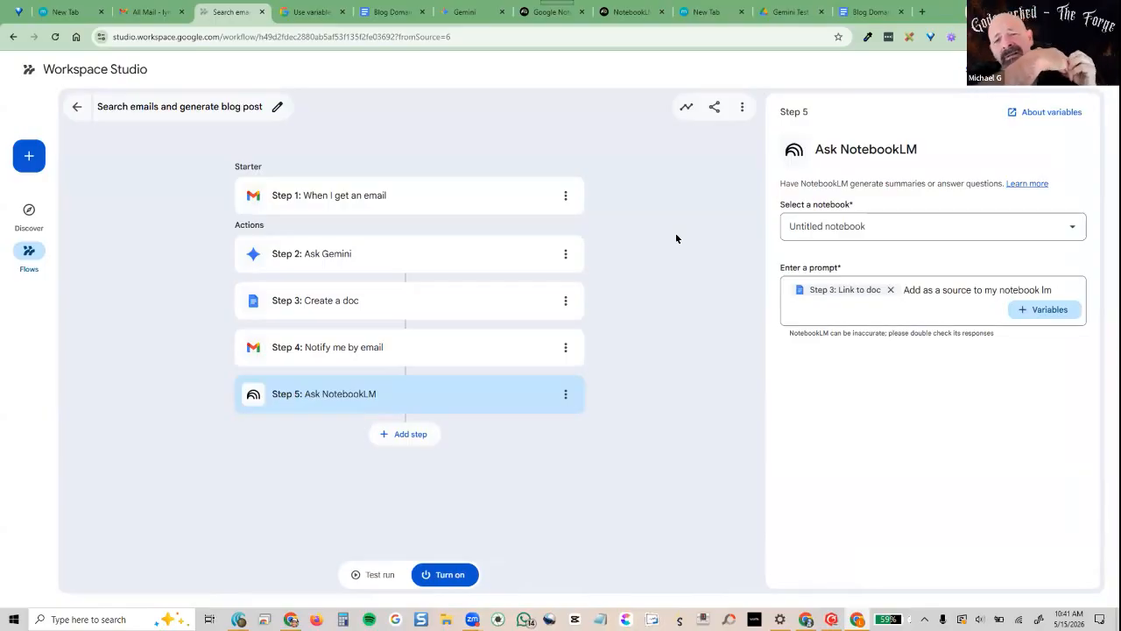
Rename the empty NotebookLM notebook to 'Workflow test'
left_click(633, 11)
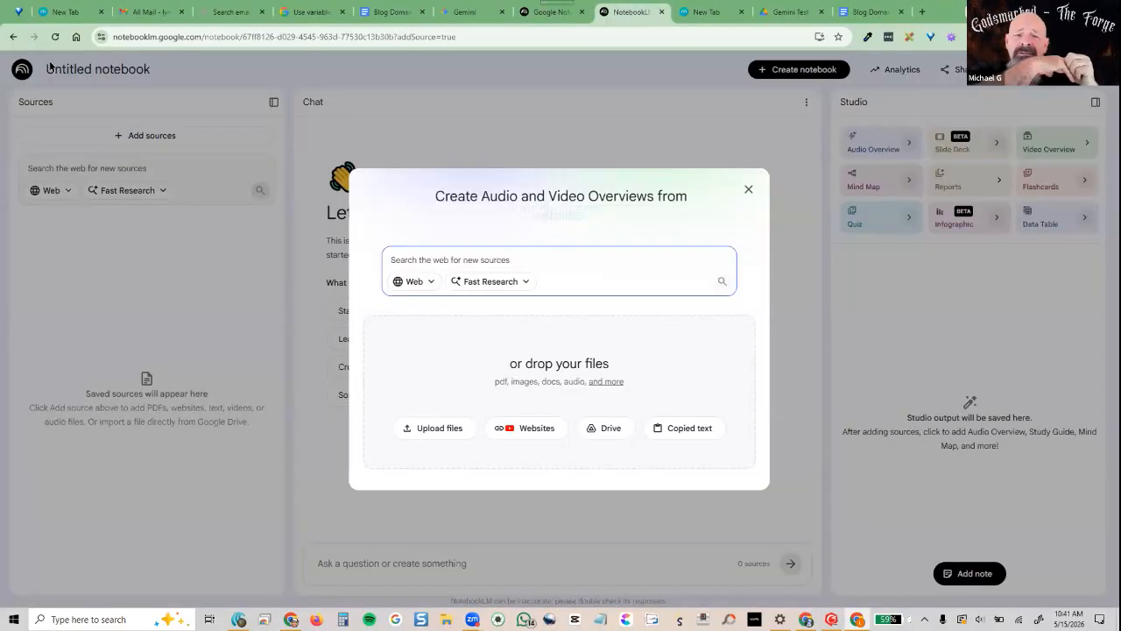
left_click(749, 190)
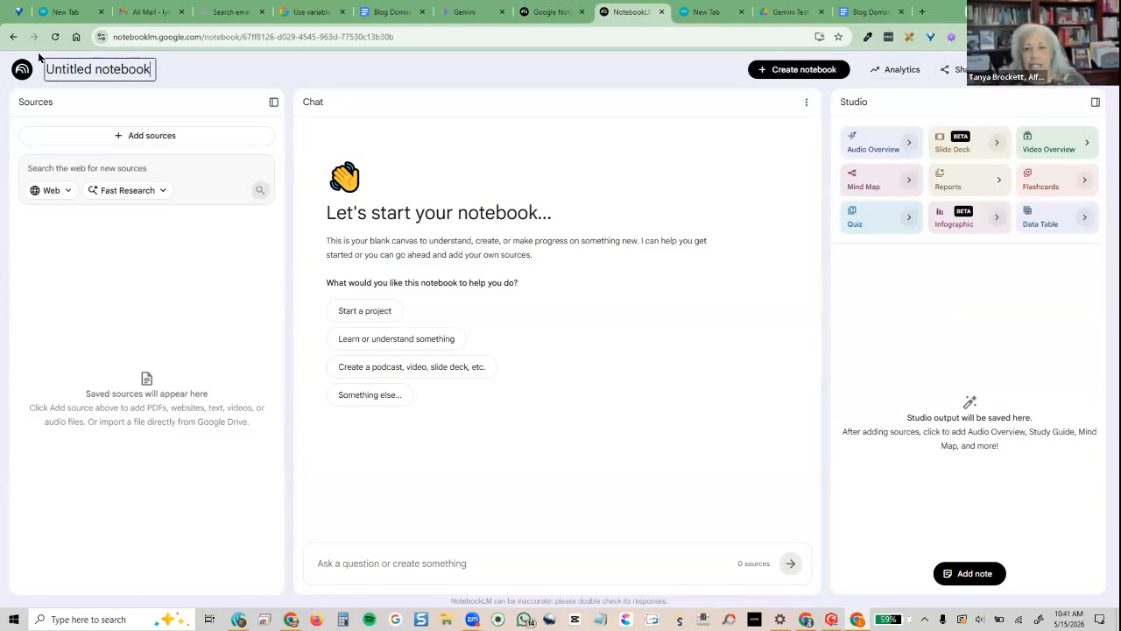
left_click(148, 68)
type("Workflow test")
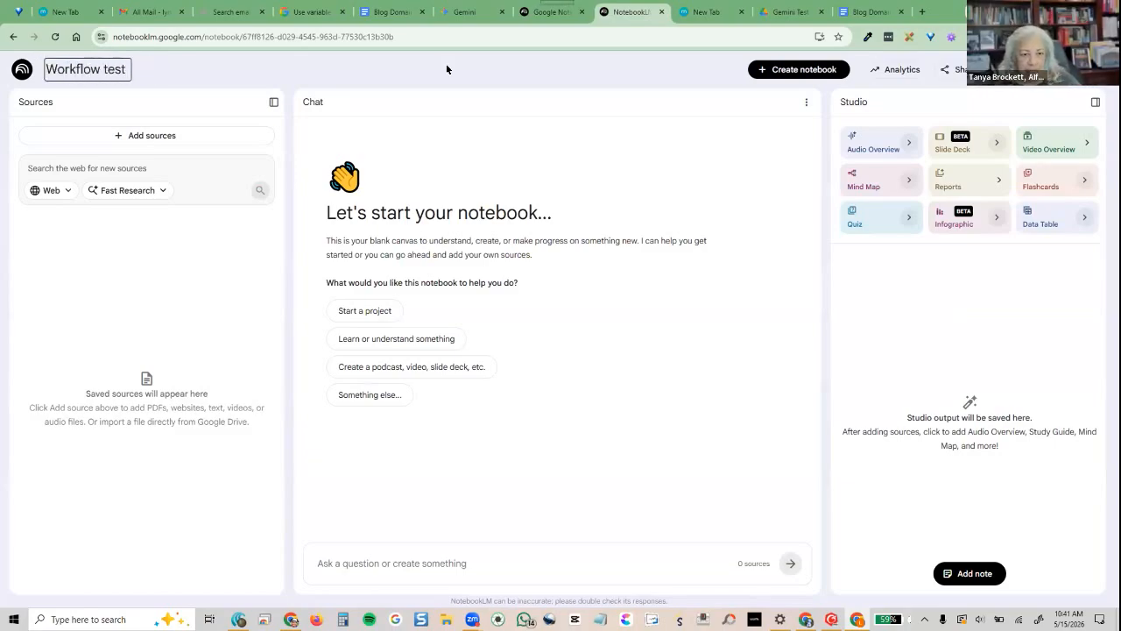
key("Return")
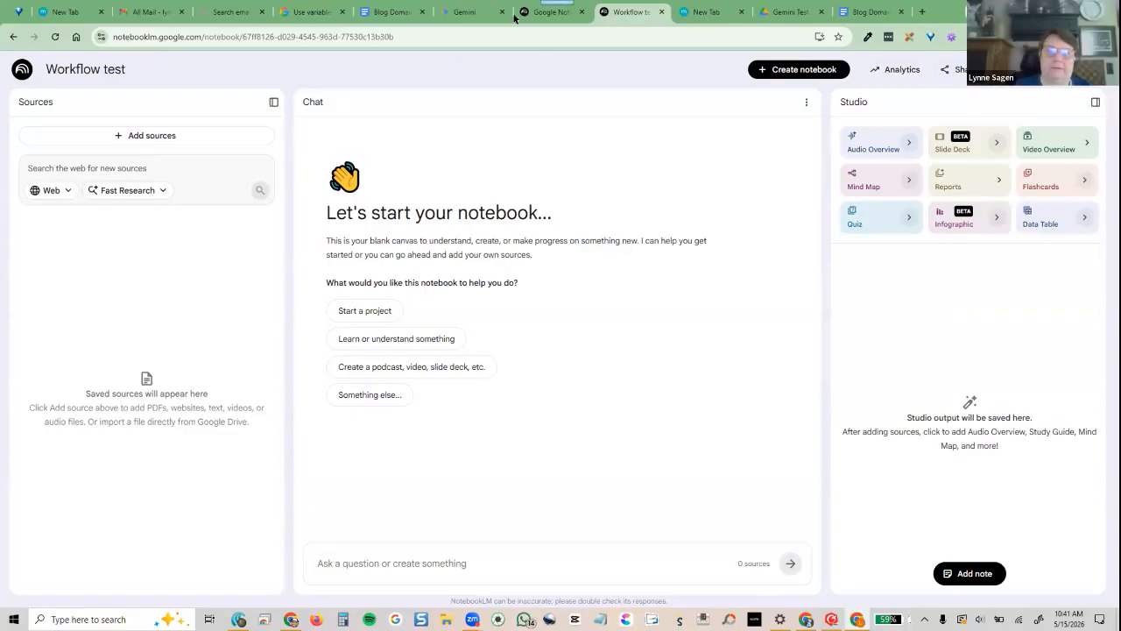
left_click(324, 13)
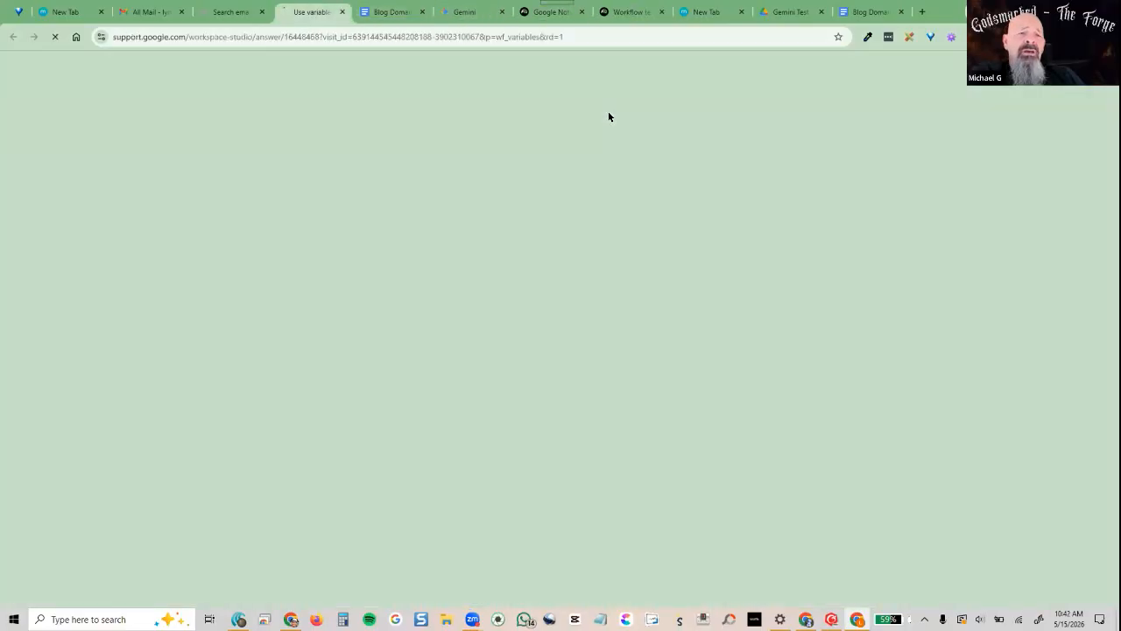
Reload the flow so the Ask NotebookLM step uses the 'Workflow test' notebook, then prepare a test run
left_click(225, 17)
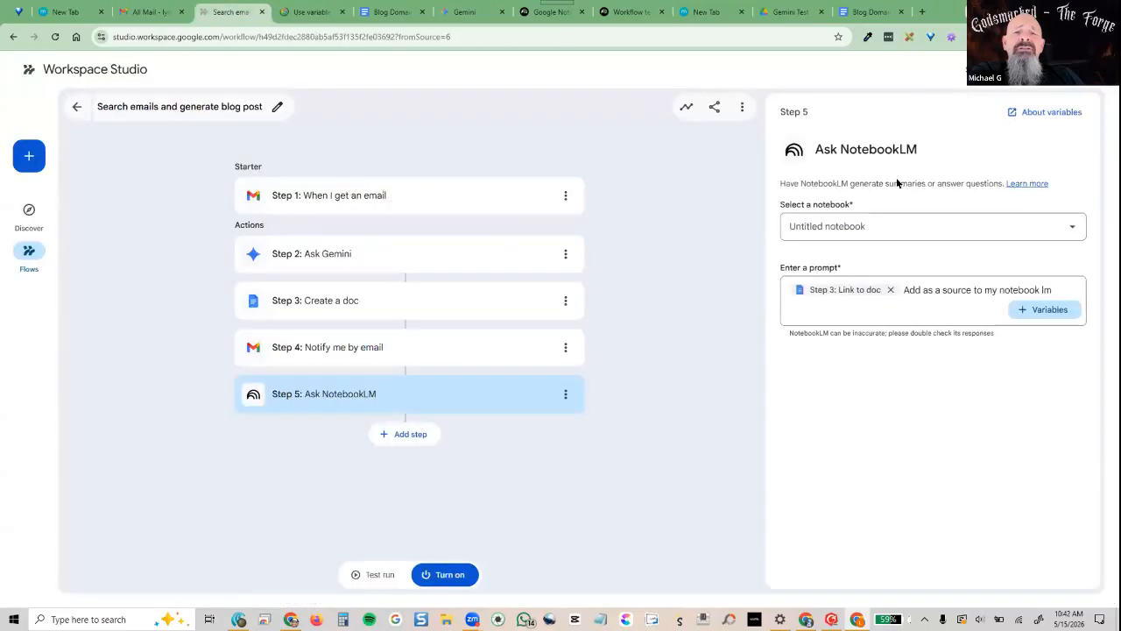
left_click(930, 229)
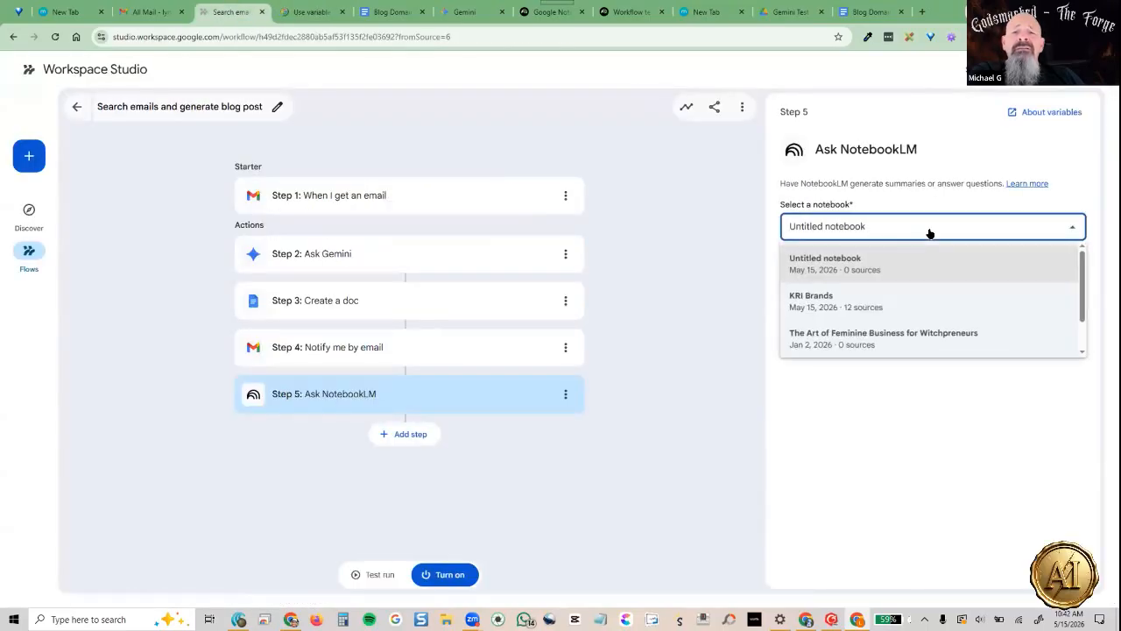
left_click(624, 141)
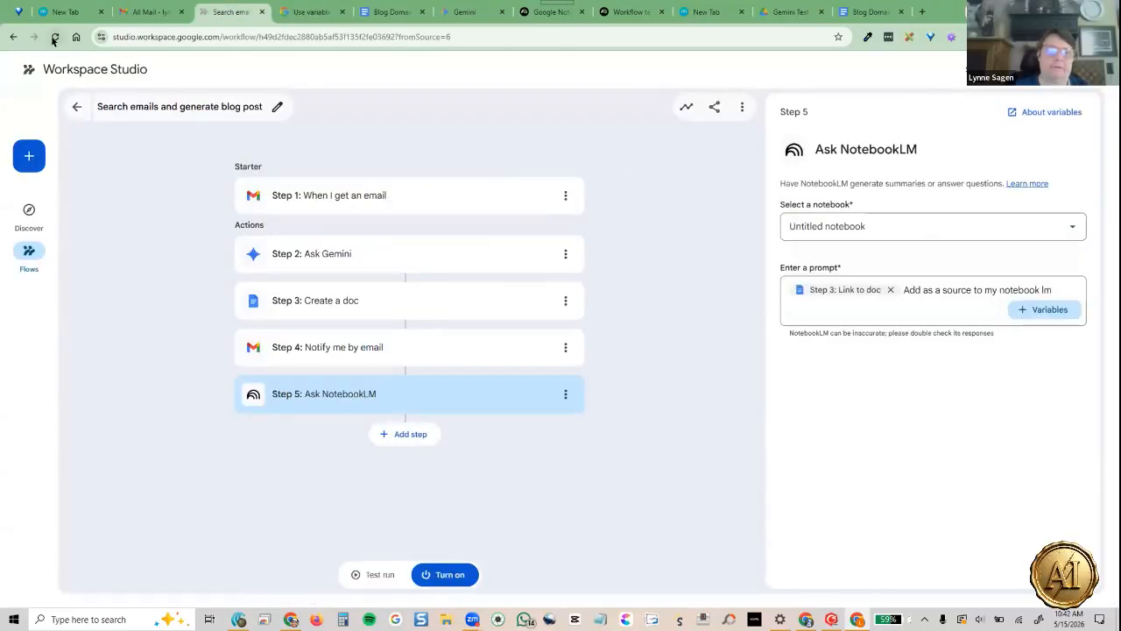
key("F5")
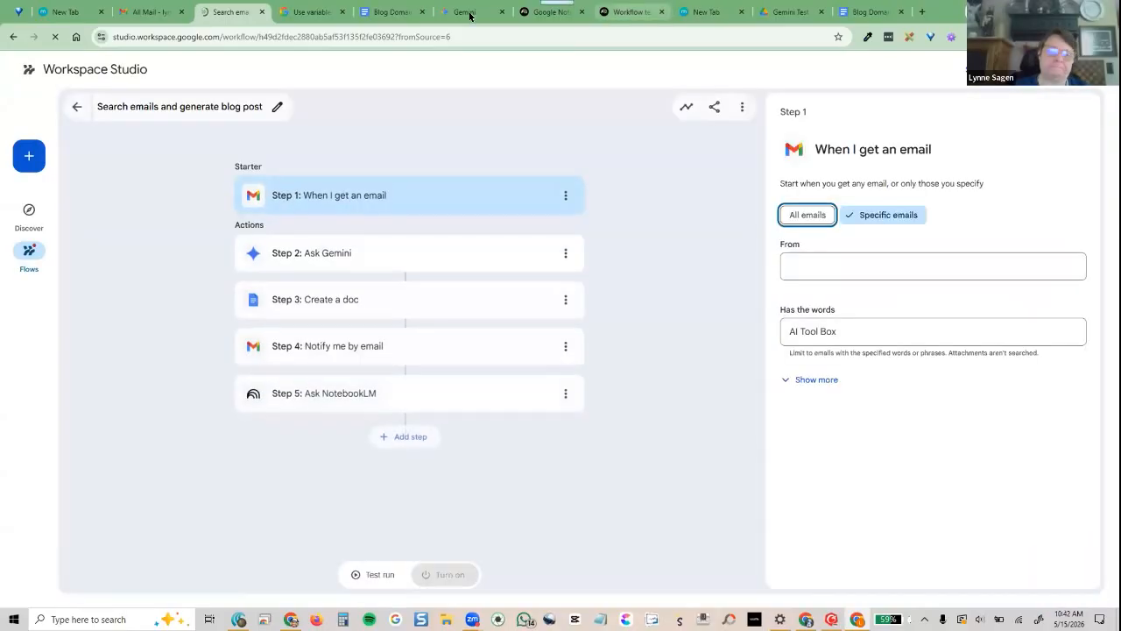
left_click(325, 395)
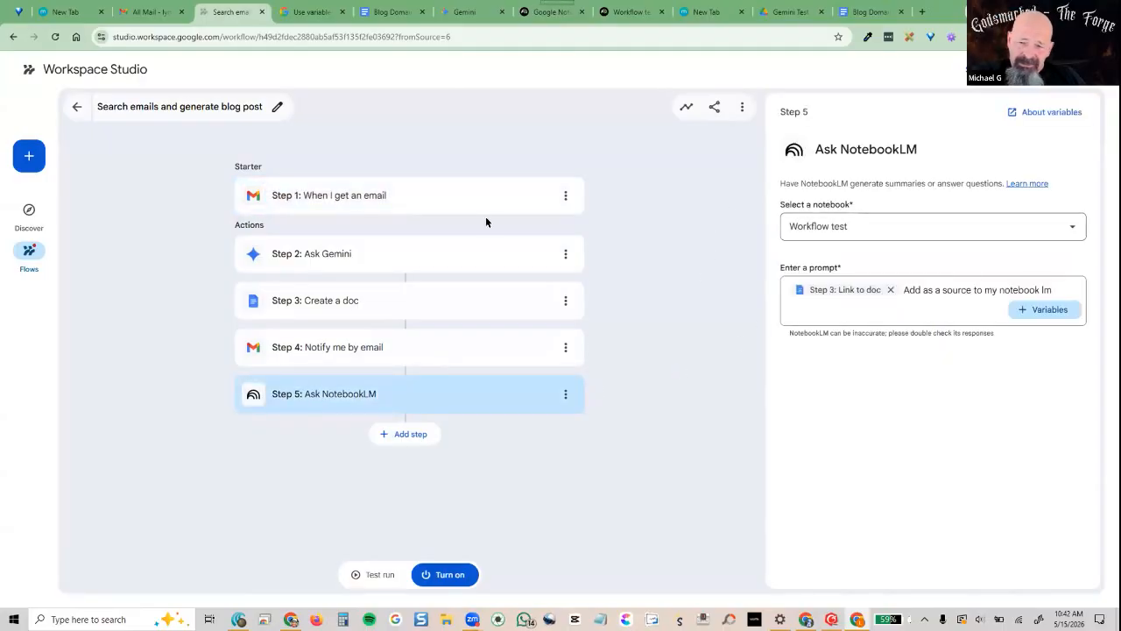
left_click(357, 573)
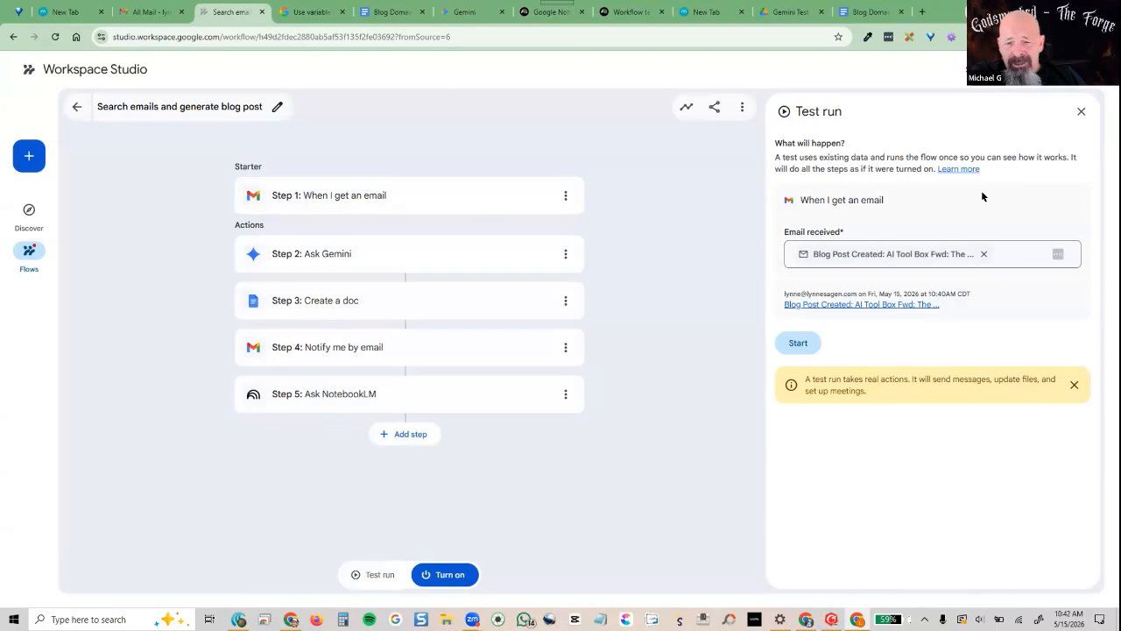
Test-run the flow on the received email and inspect the failed Ask NotebookLM step
left_click(1016, 254)
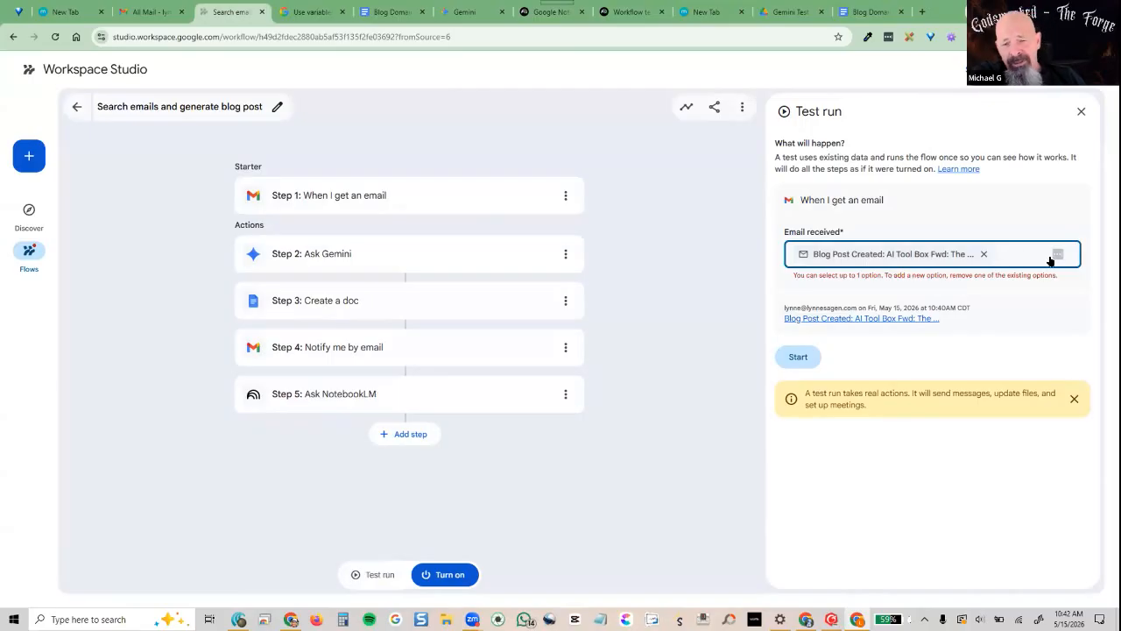
left_click(805, 257)
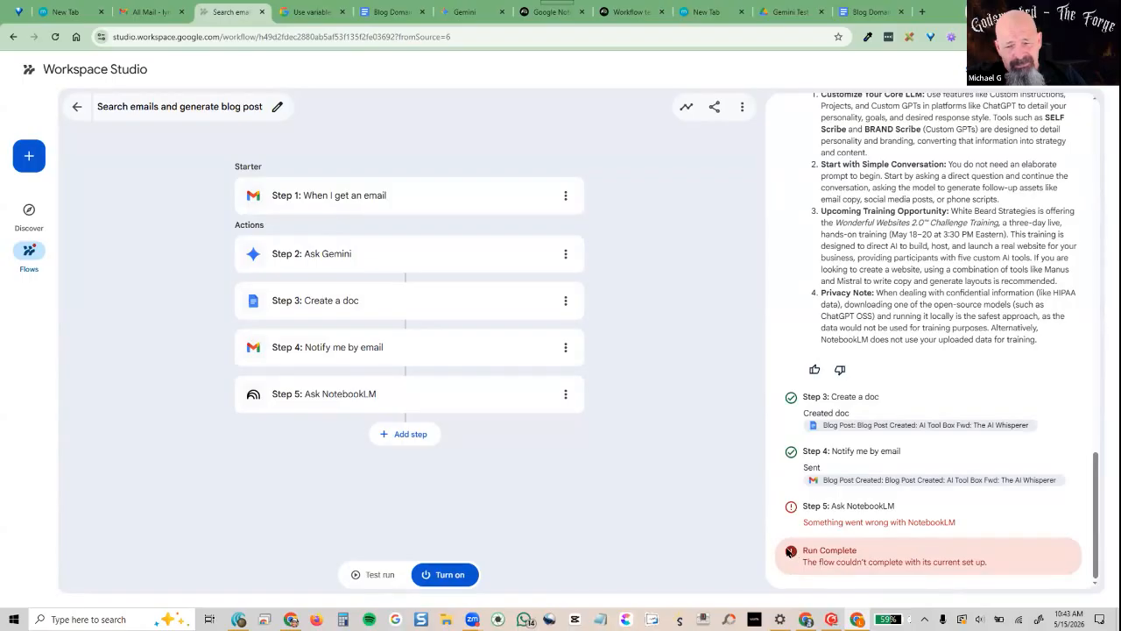
left_click(249, 393)
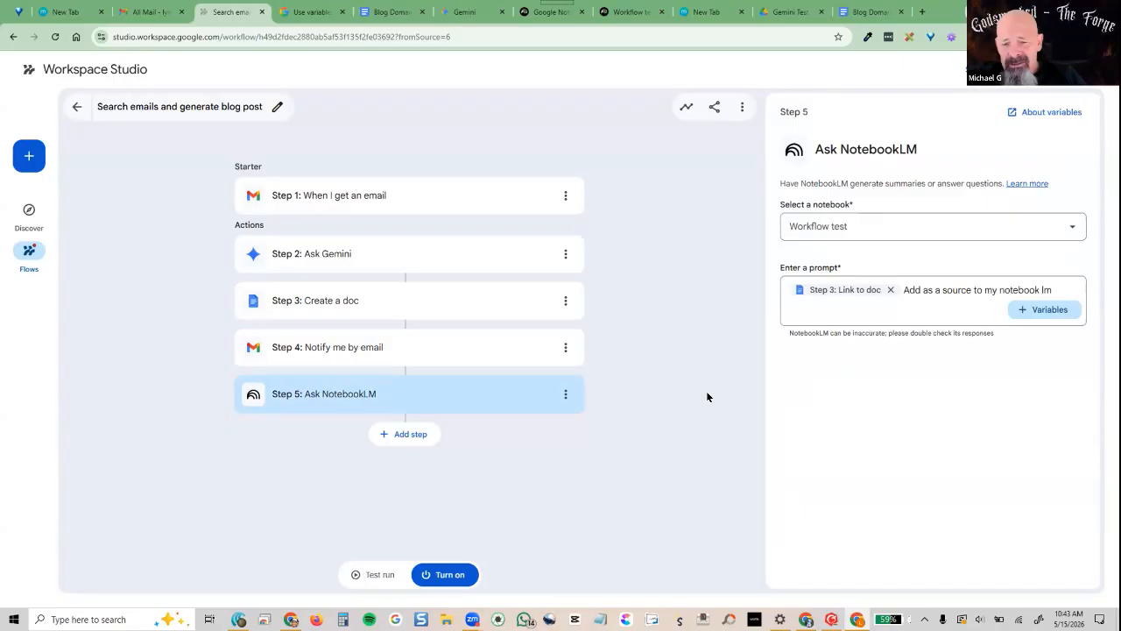
Select 'my notebook lm' in the NotebookLM prompt and open the Learn more help for Ask NotebookLM
left_click(1051, 285)
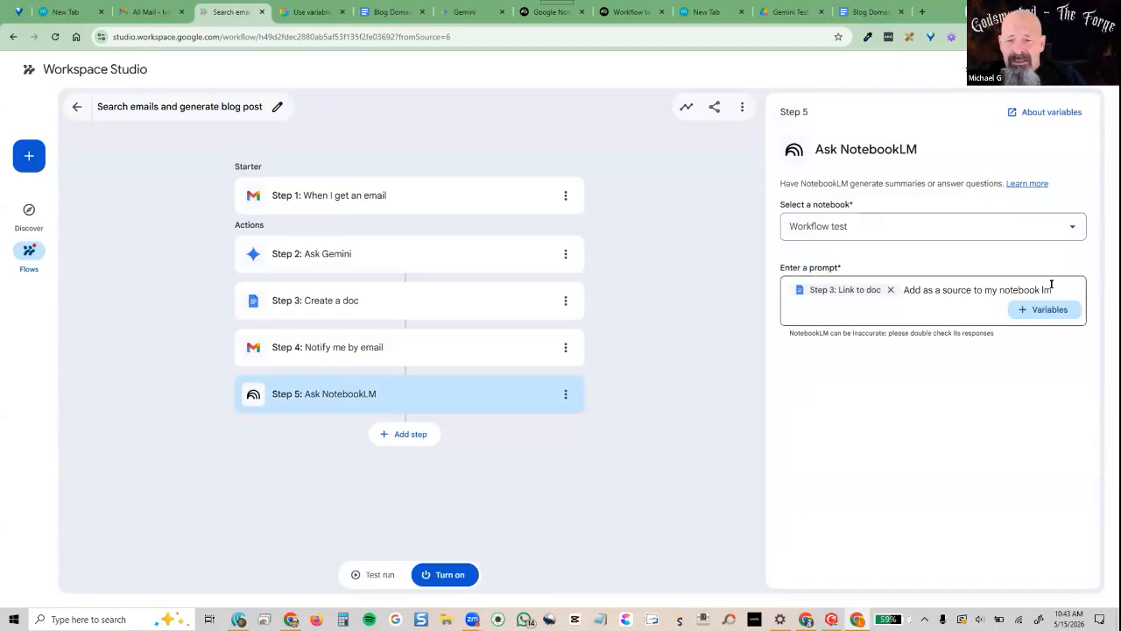
left_click_drag(1051, 289, 973, 289)
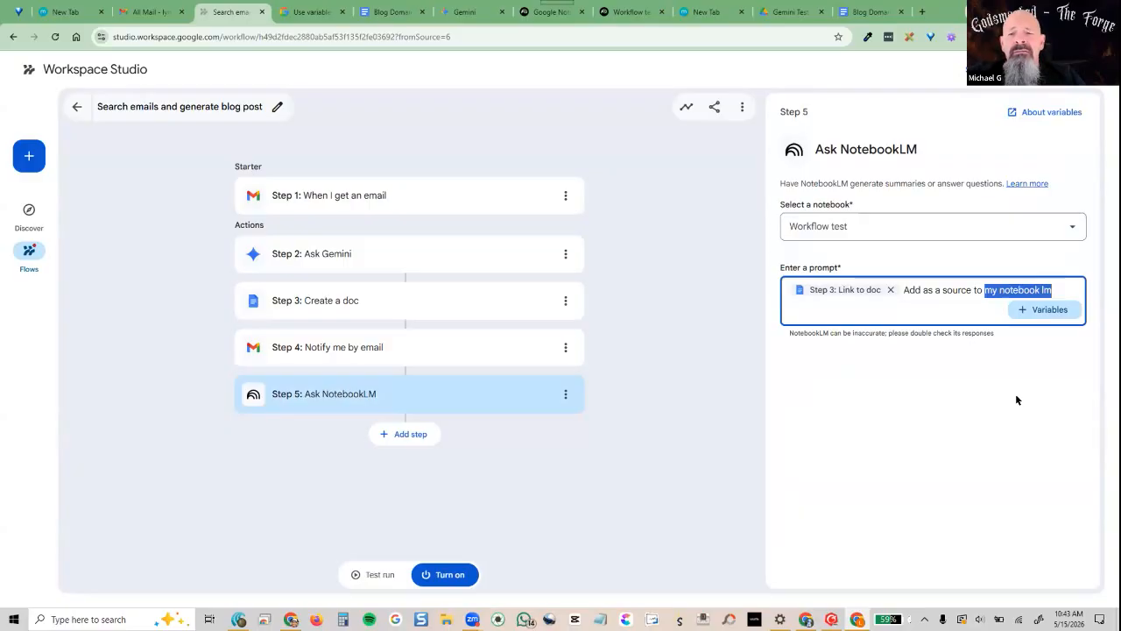
left_click(1028, 183)
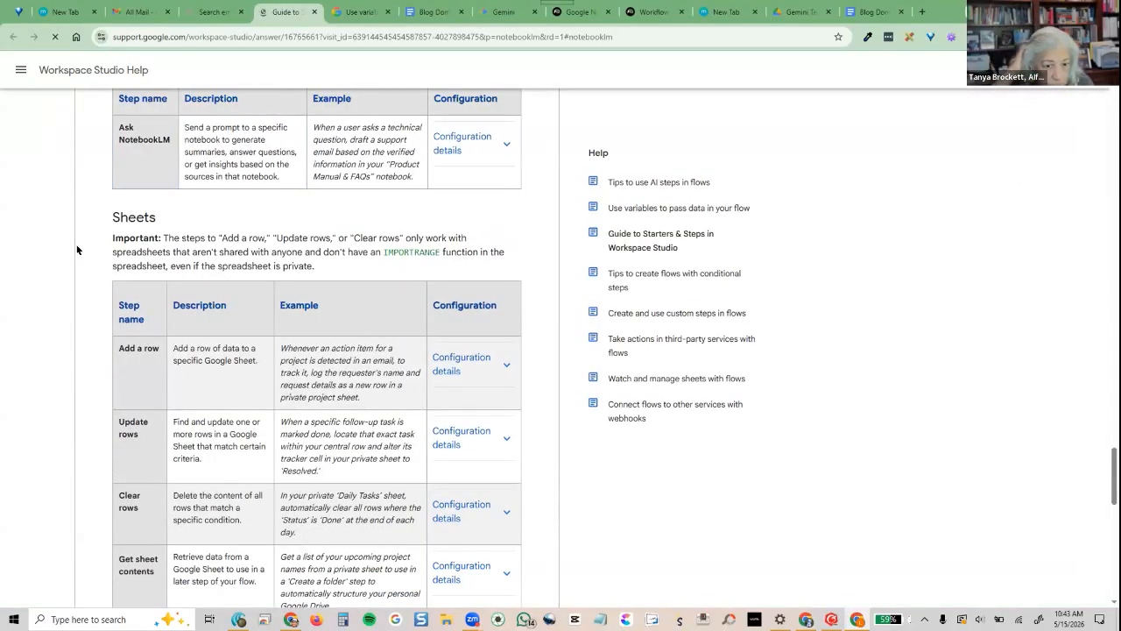
Read the Ask NotebookLM configuration details, then return to the flow with the Gemini panel open
scroll(75, 350, "up", 2)
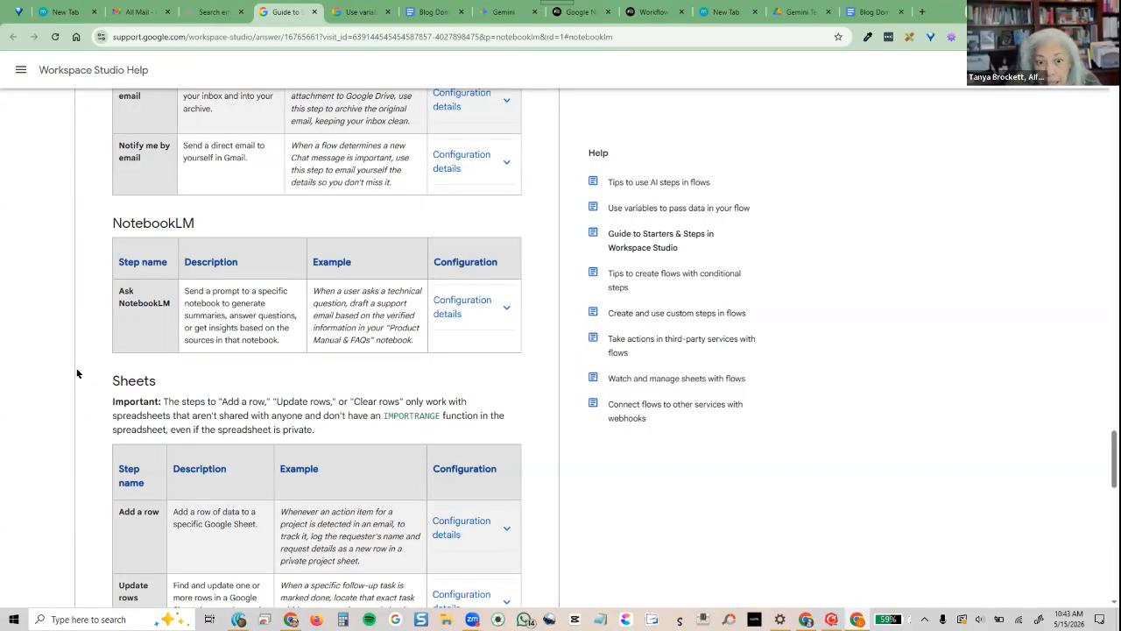
scroll(76, 373, "up", 7)
scroll(76, 373, "down", 3)
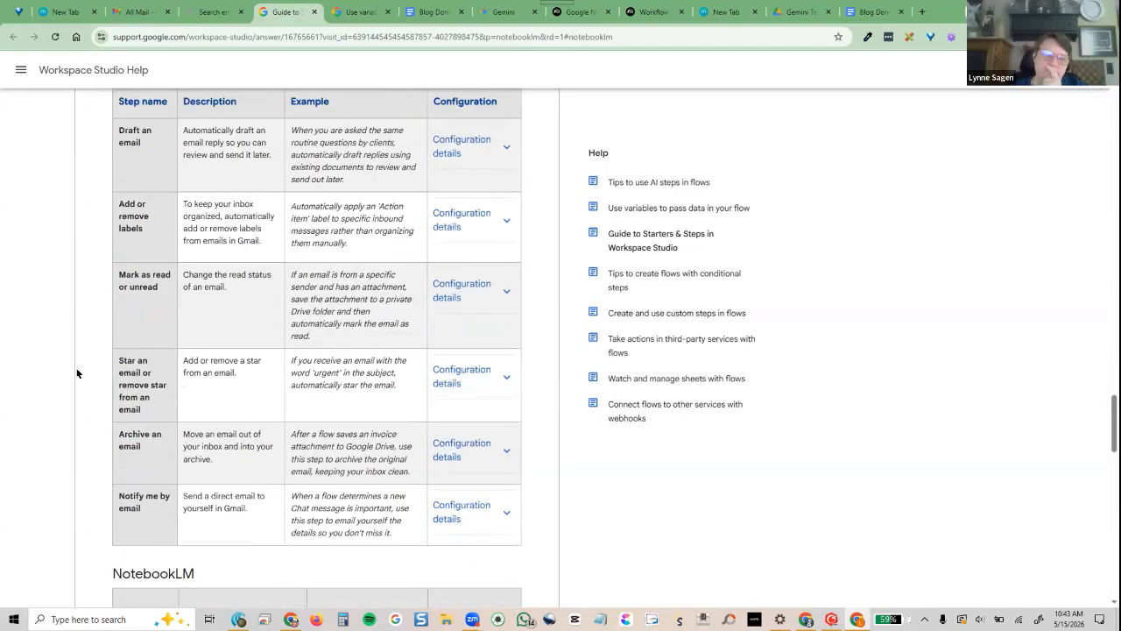
scroll(77, 373, "down", 4)
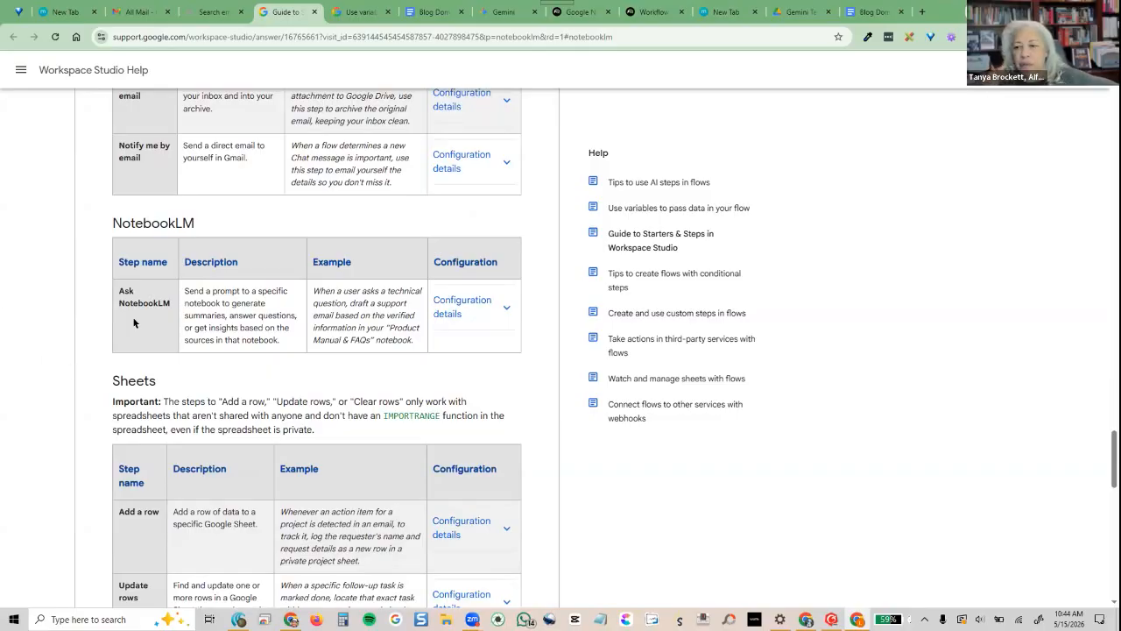
left_click(501, 313)
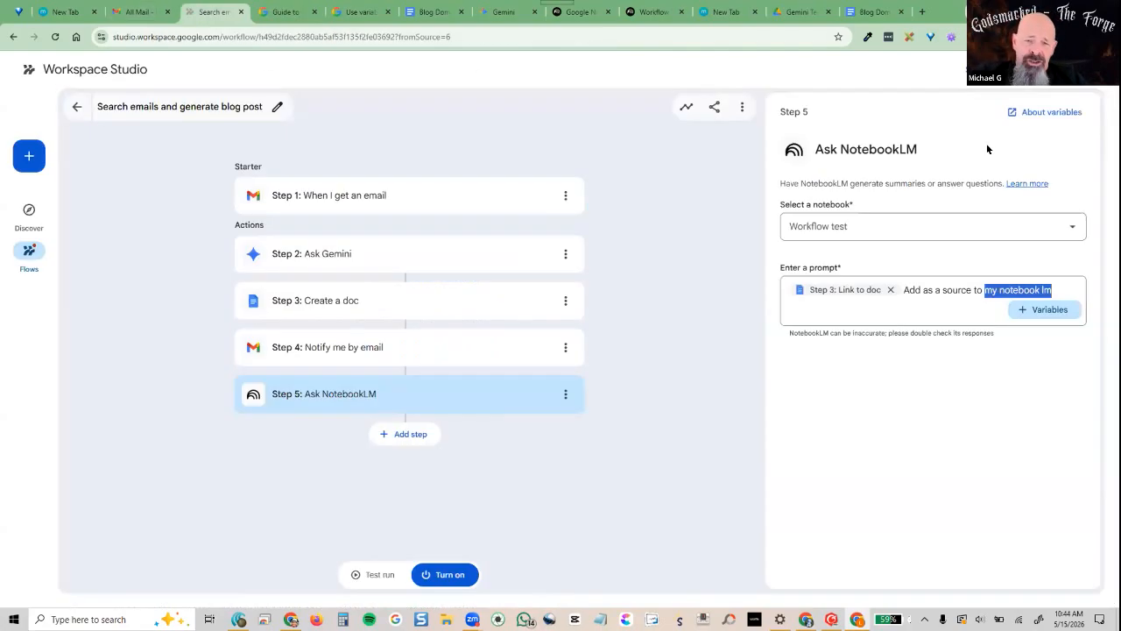
left_click(210, 12)
left_click(1008, 12)
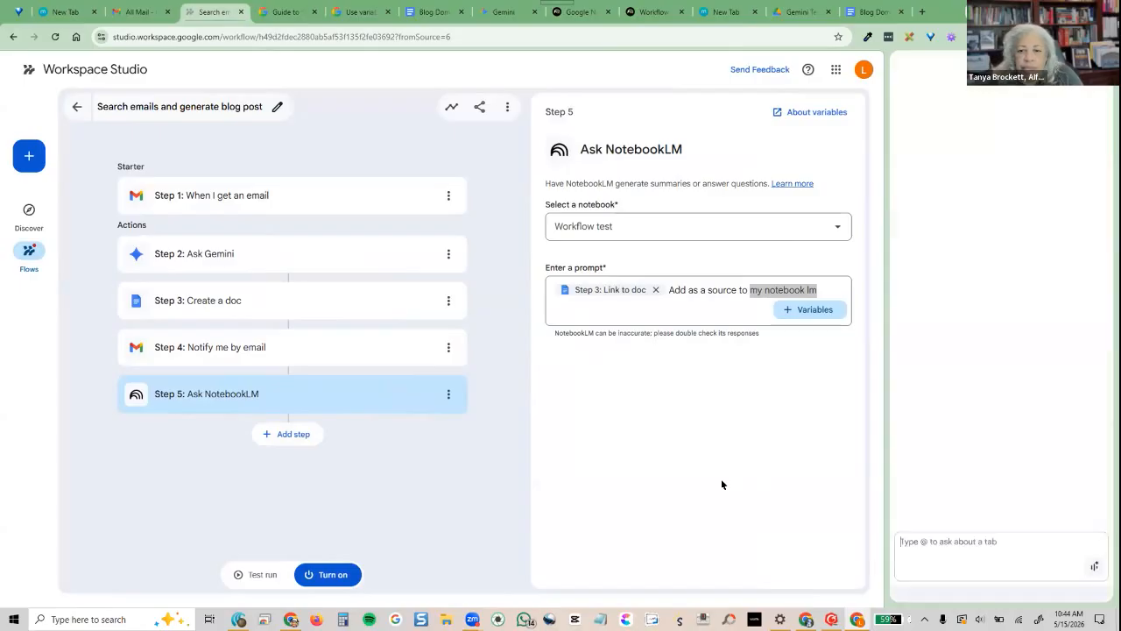
Ask Gemini how to add a newly created document to a specific NotebookLM notebook as a source
type("When I am in ")
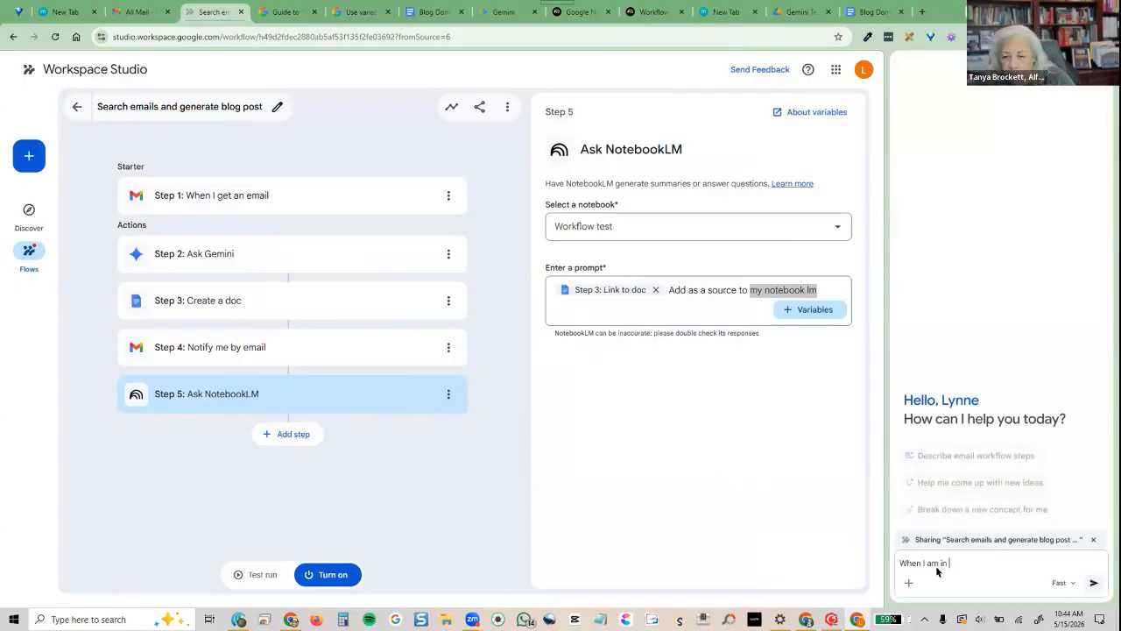
type("Workspace studio and I create a do")
key("BackSpace")
key("BackSpace")
type("new document and want ot")
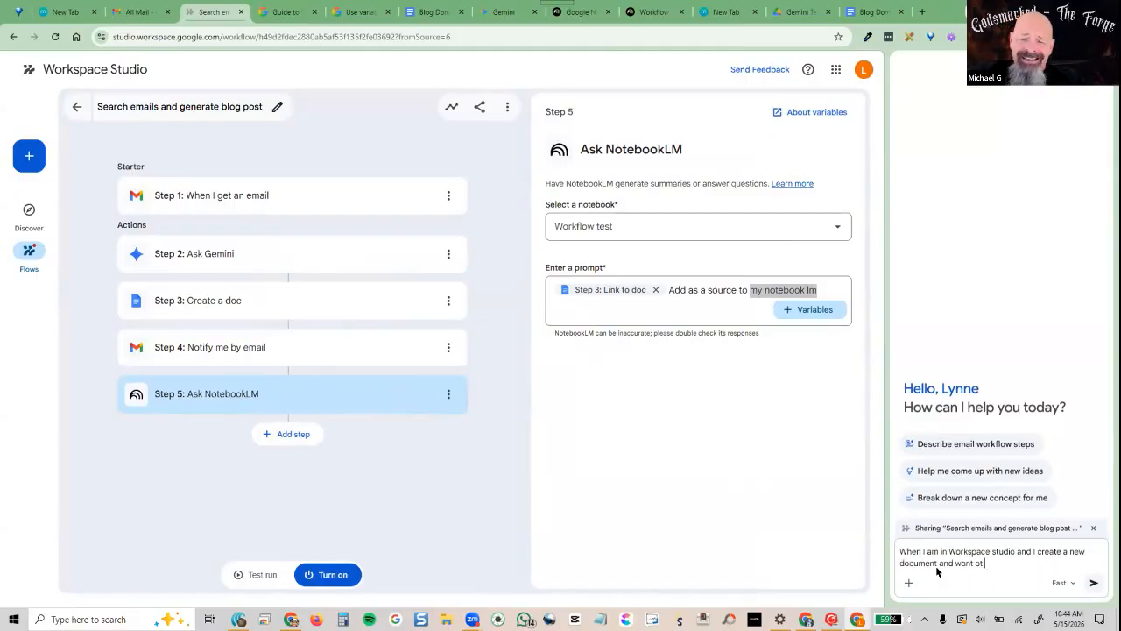
key("BackSpace")
key("BackSpace")
type("to")
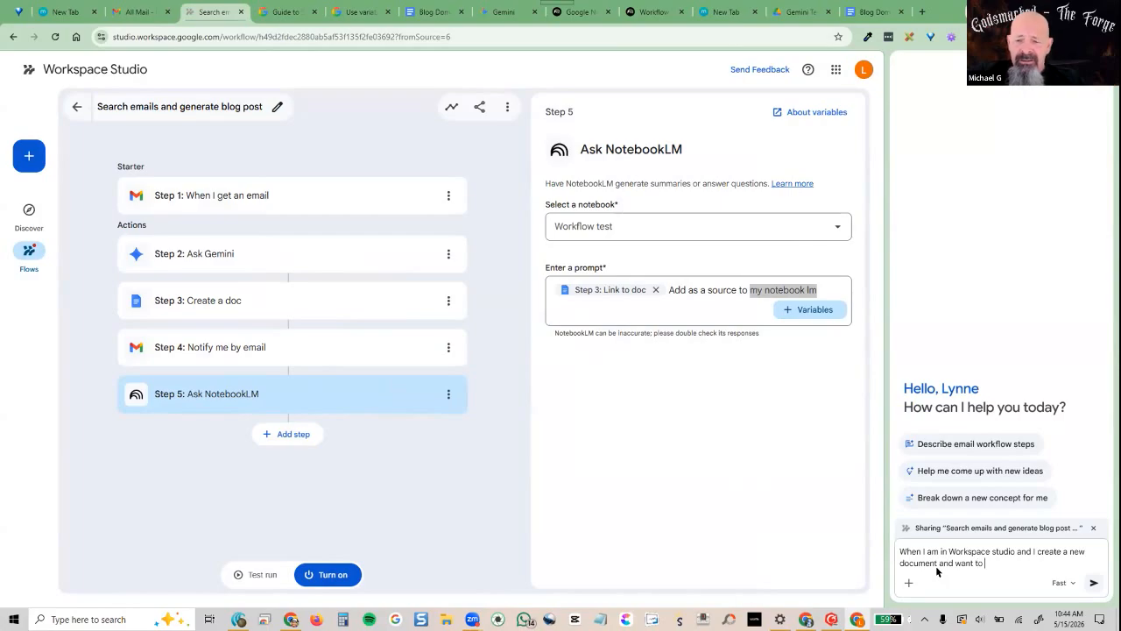
type(" add that to ")
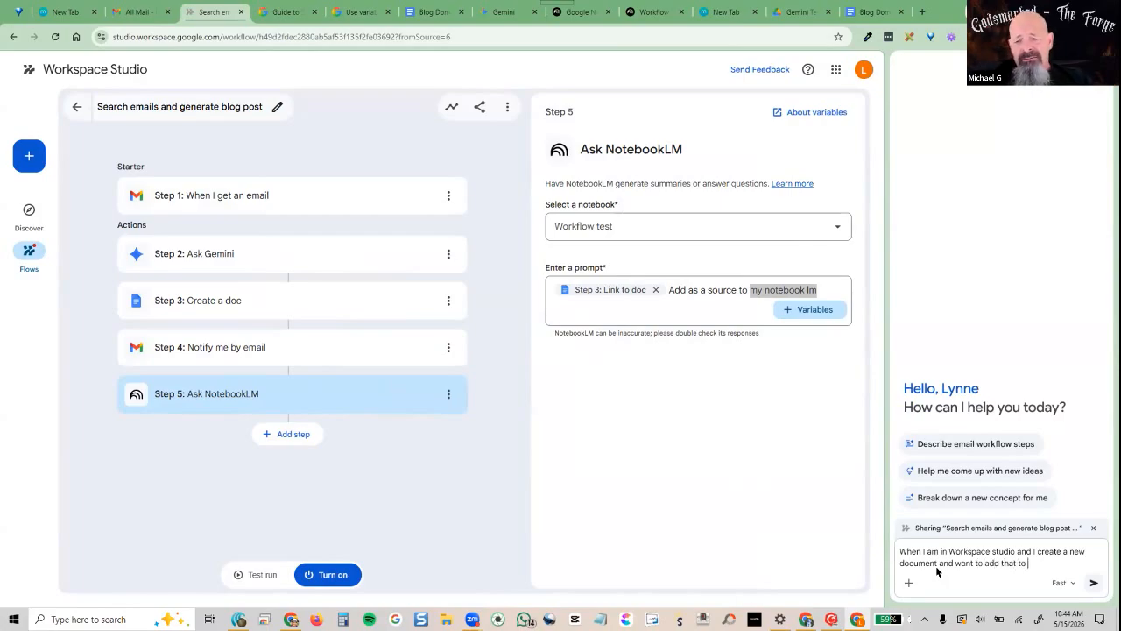
type("a speci")
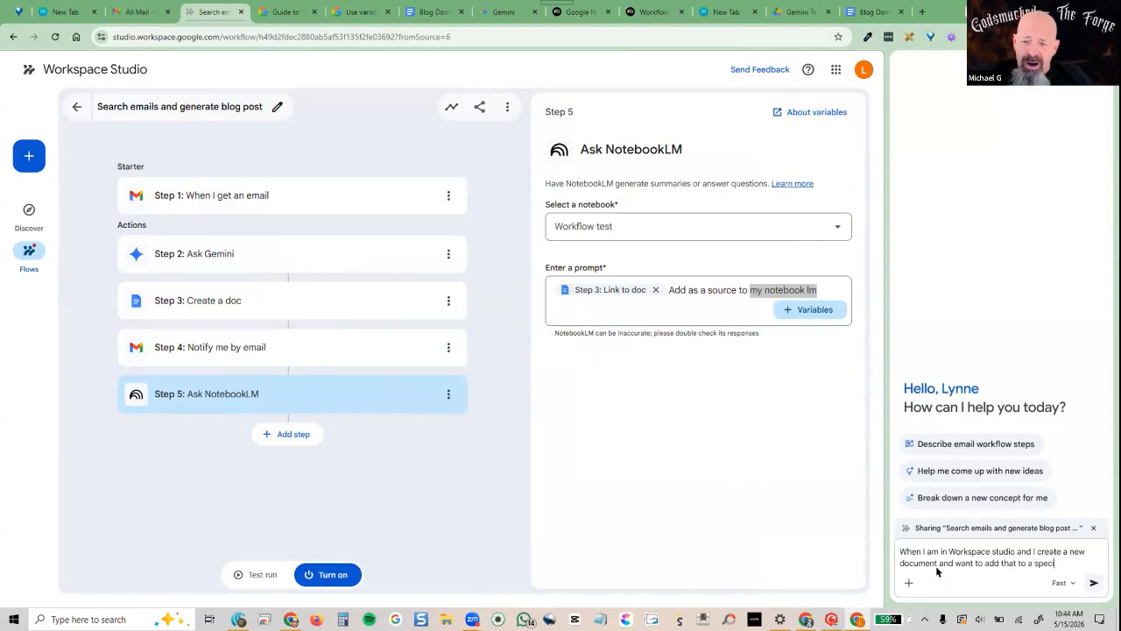
type("fic notb")
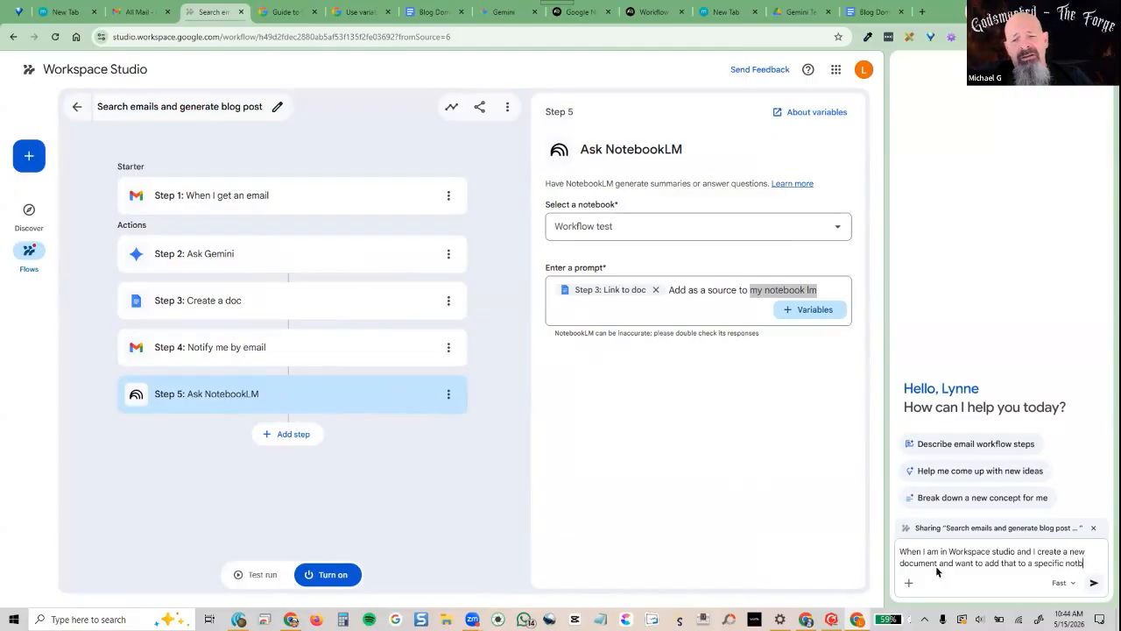
key("BackSpace")
type("ebook")
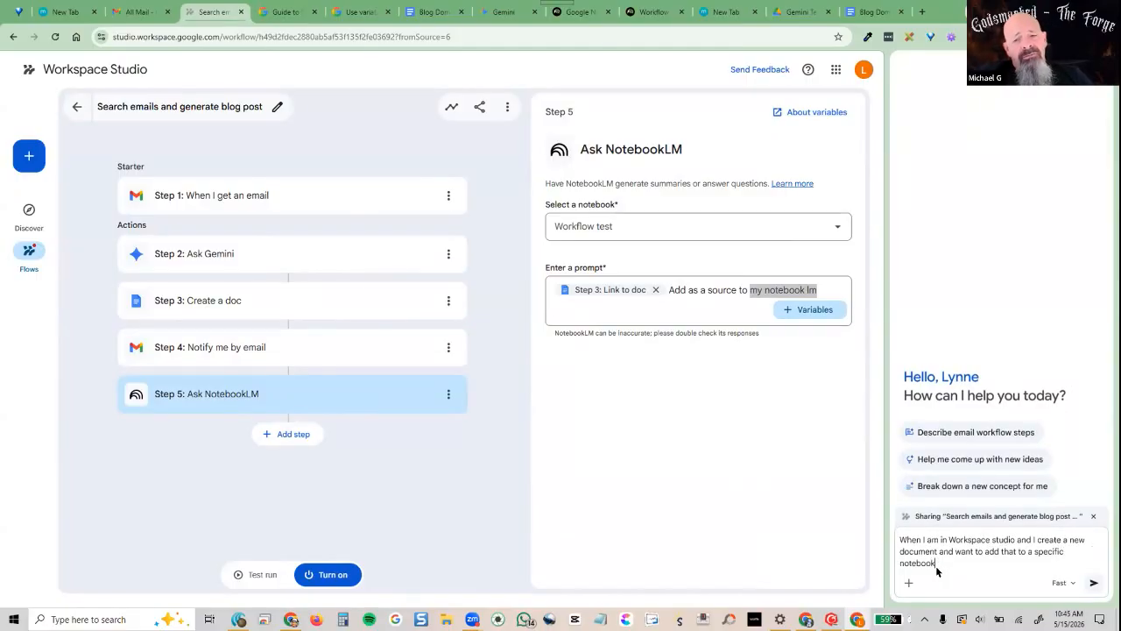
type("lm as a source ")
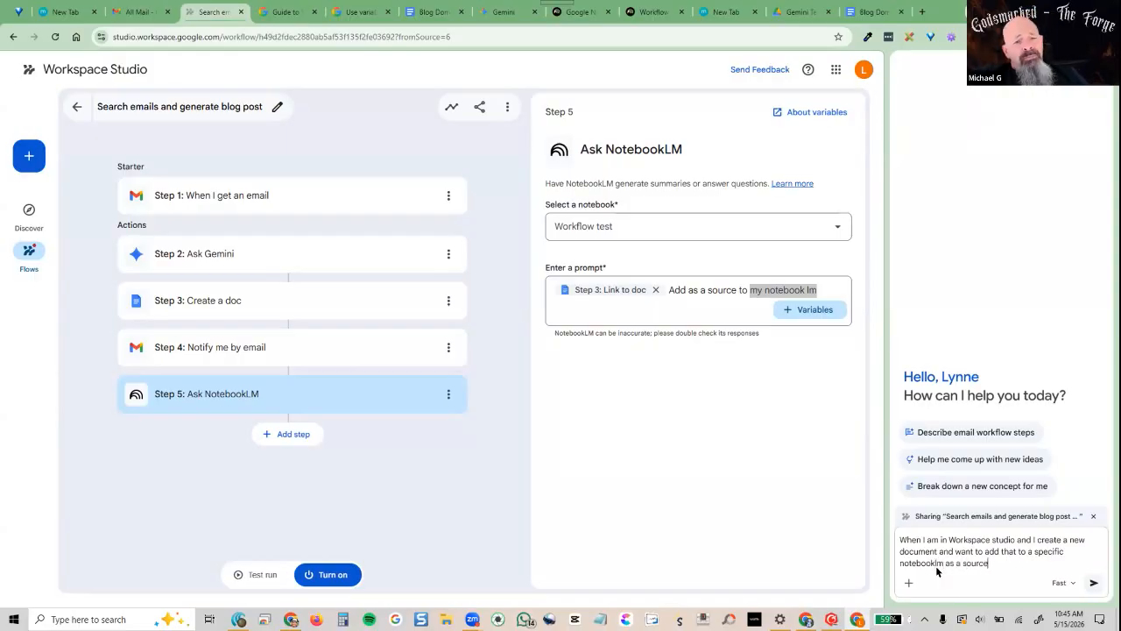
type("- how do I do that?")
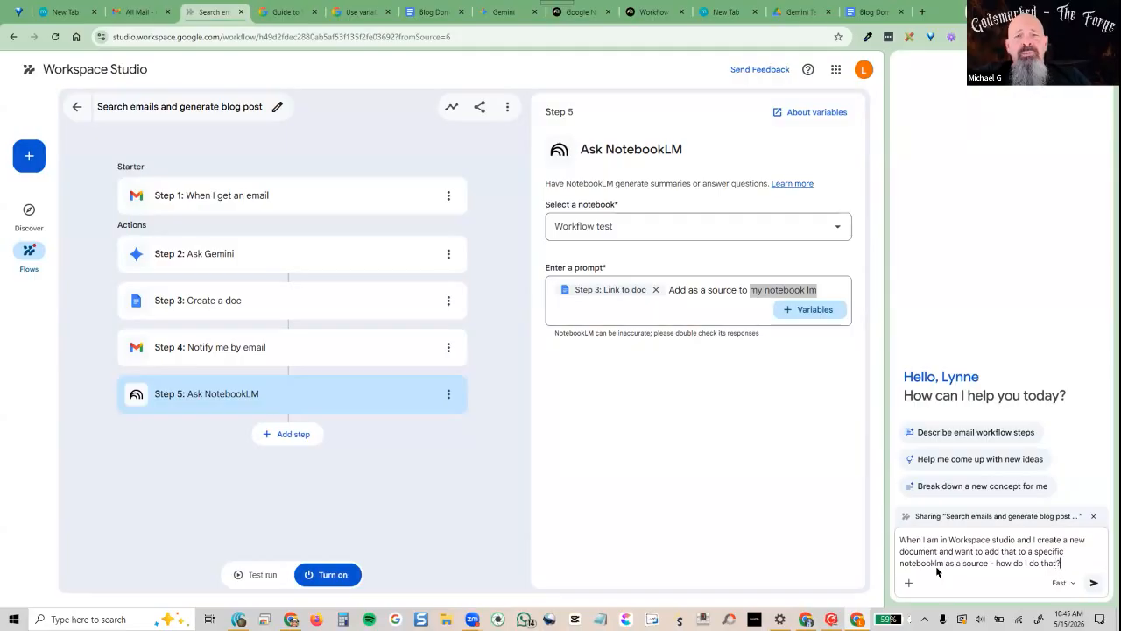
key("Return")
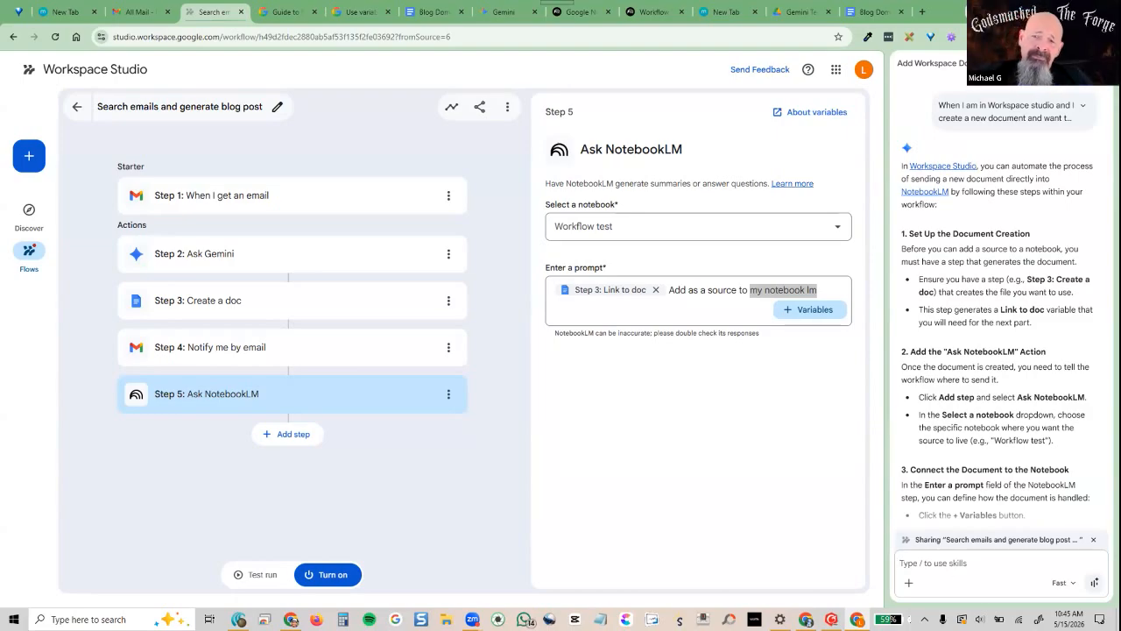
scroll(925, 315, "down", 2)
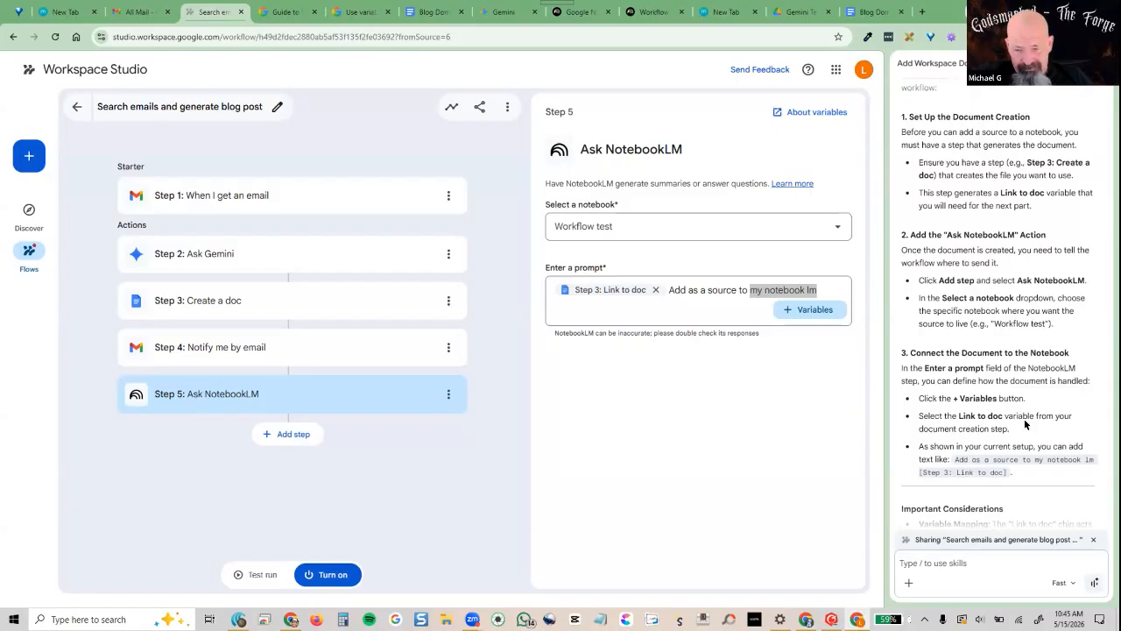
scroll(1025, 423, "down", 1)
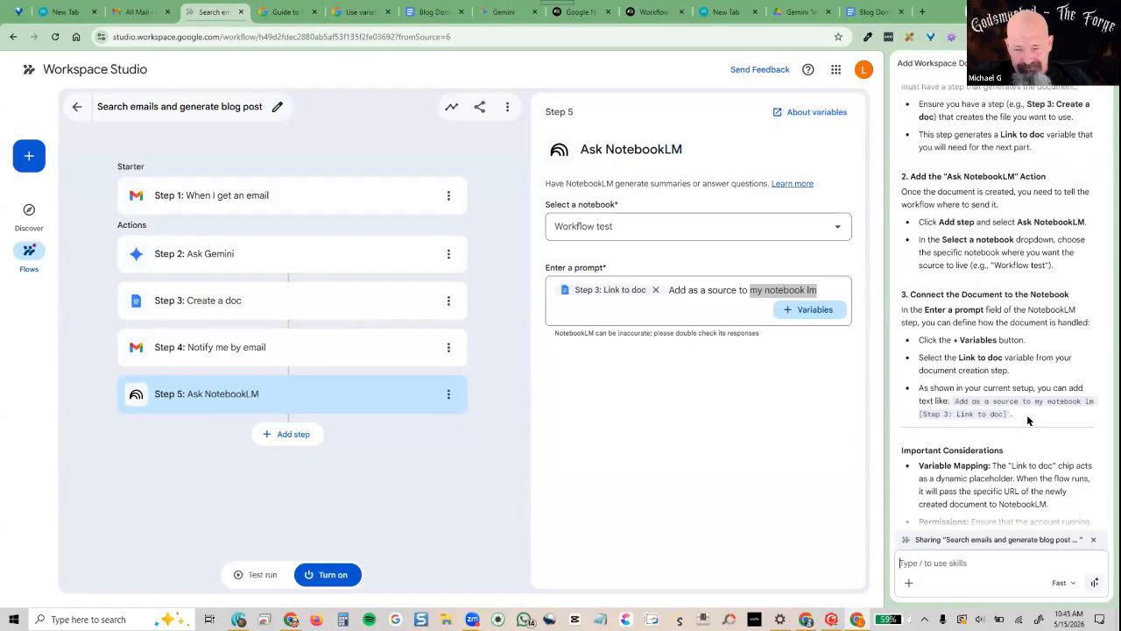
scroll(1027, 419, "down", 1)
scroll(1021, 419, "down", 1)
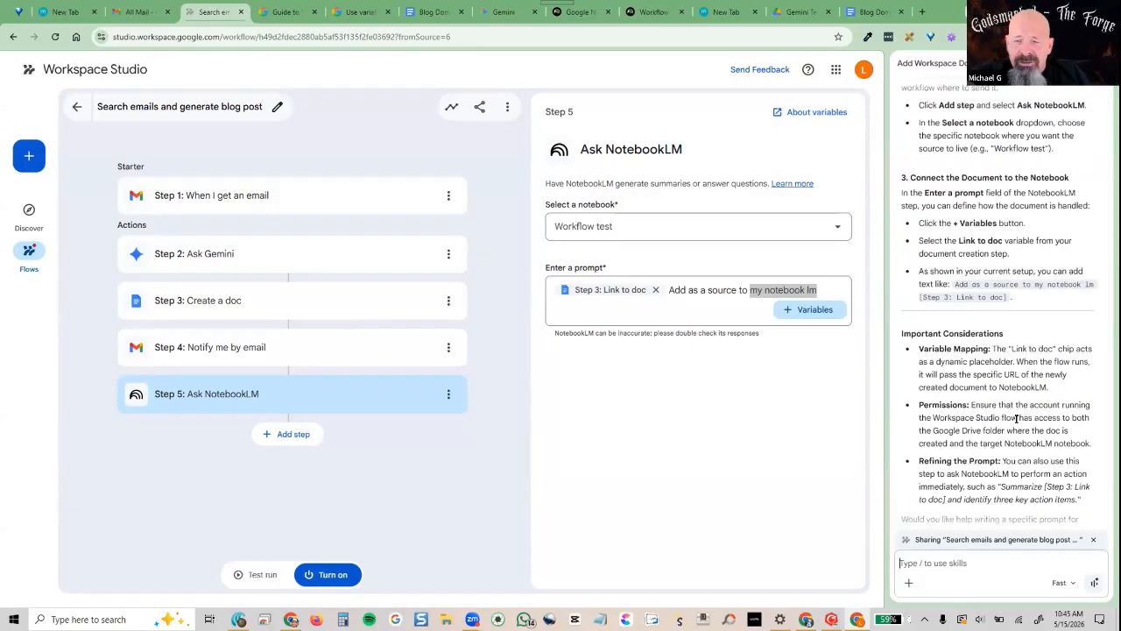
scroll(1016, 419, "down", 1)
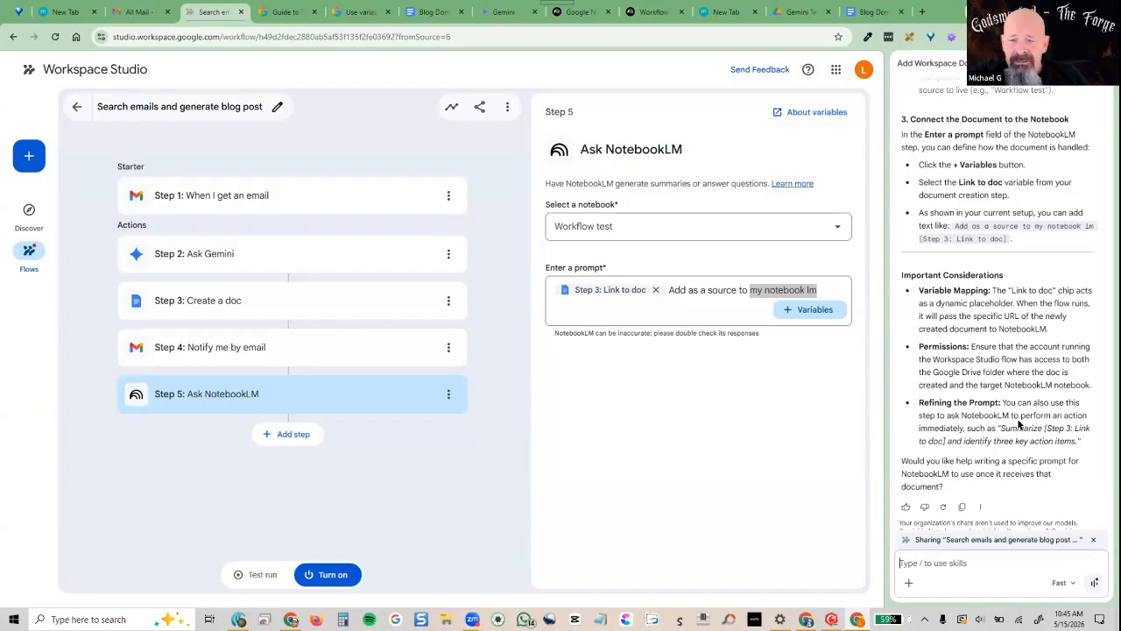
scroll(1019, 424, "up", 1)
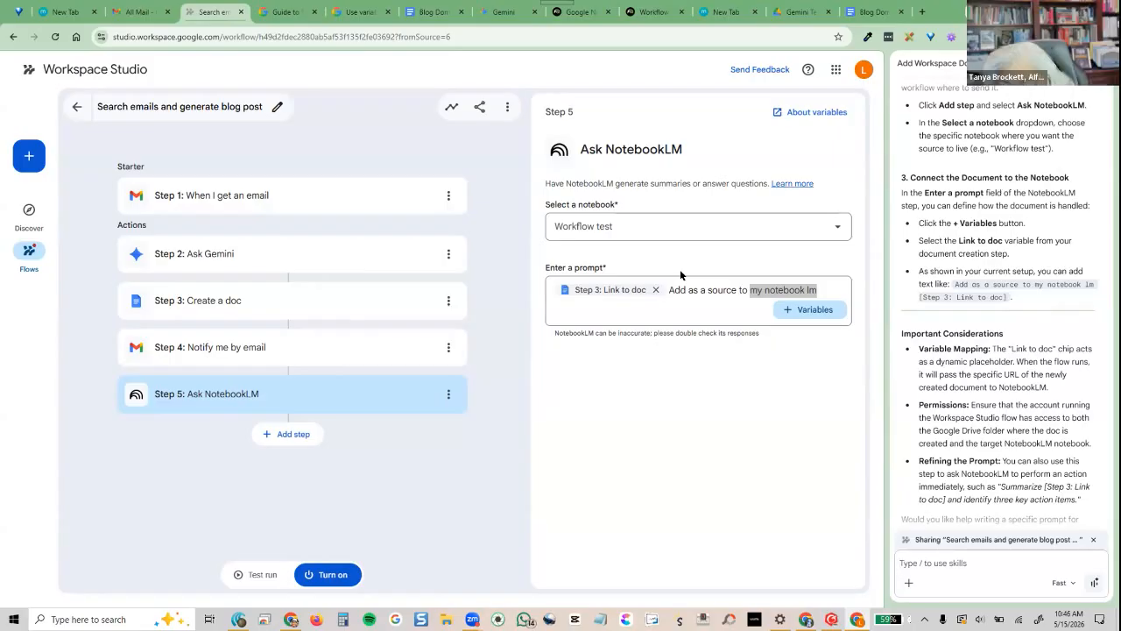
Move the Ask NotebookLM step up to Step 4, ahead of Notify me by email
left_click(449, 393)
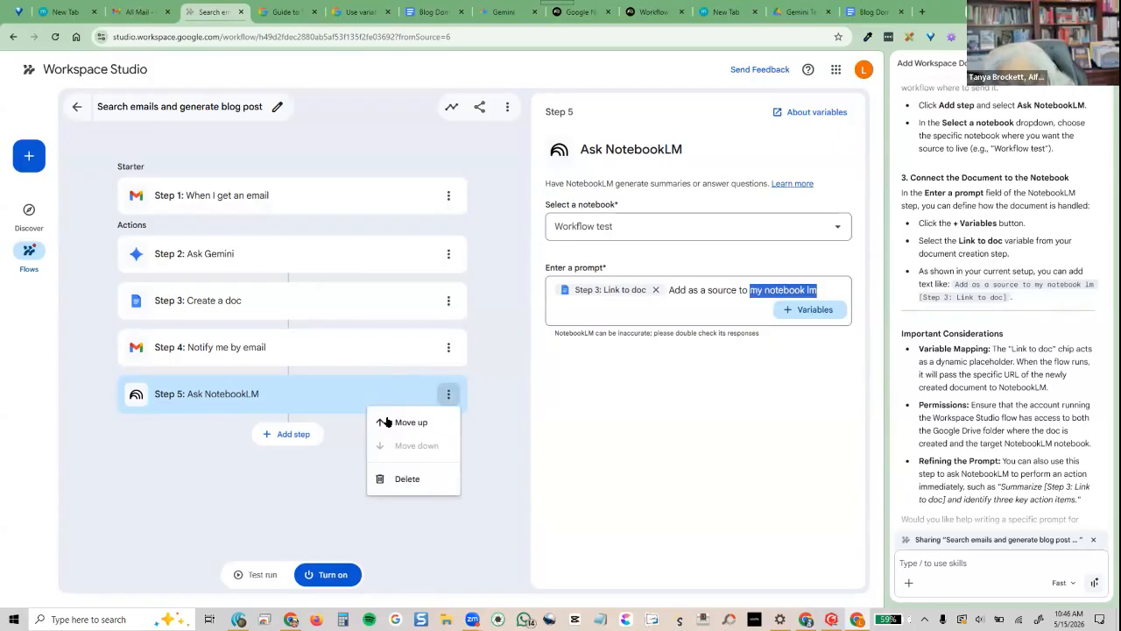
left_click(400, 421)
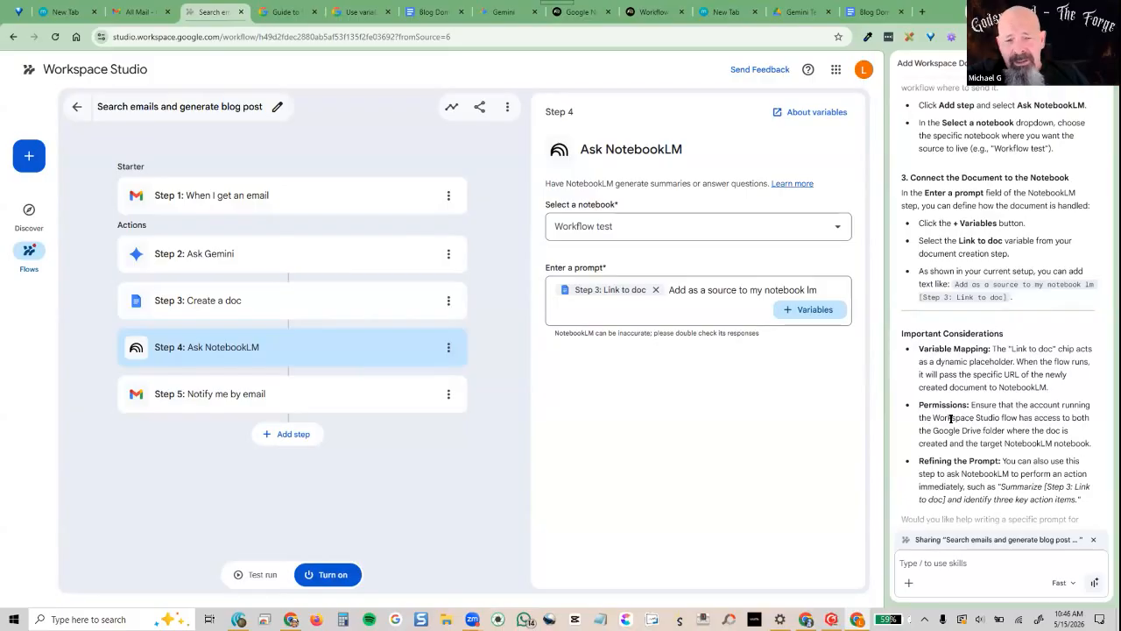
scroll(995, 415, "down", 1)
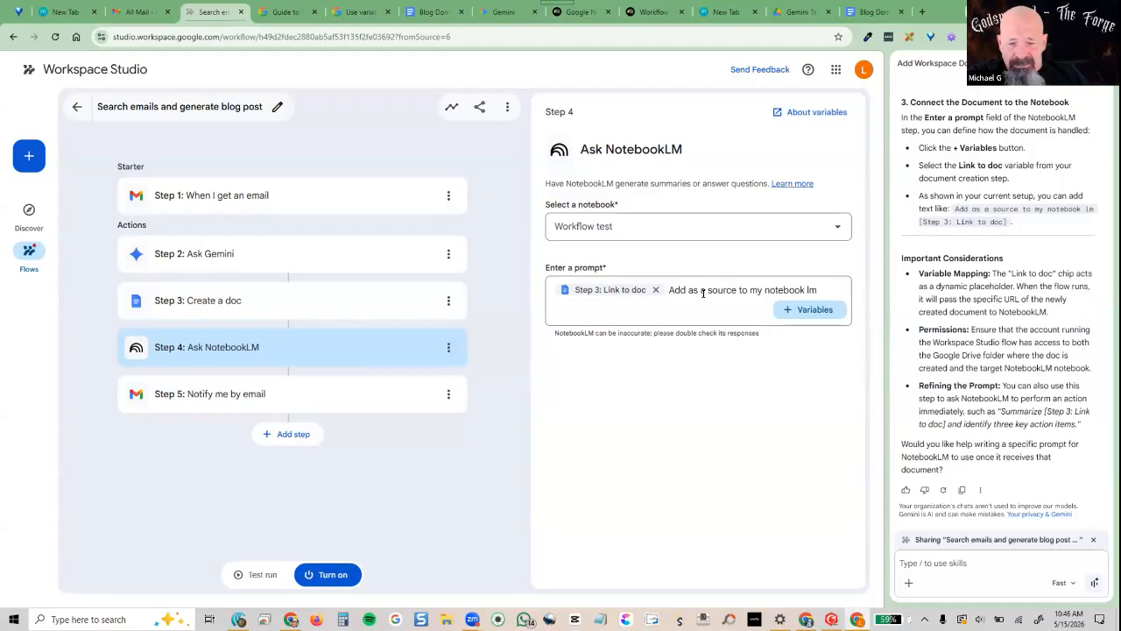
Cut the prompt sentence, delete the Link to doc chip, and paste the sentence back
triple_click(838, 289)
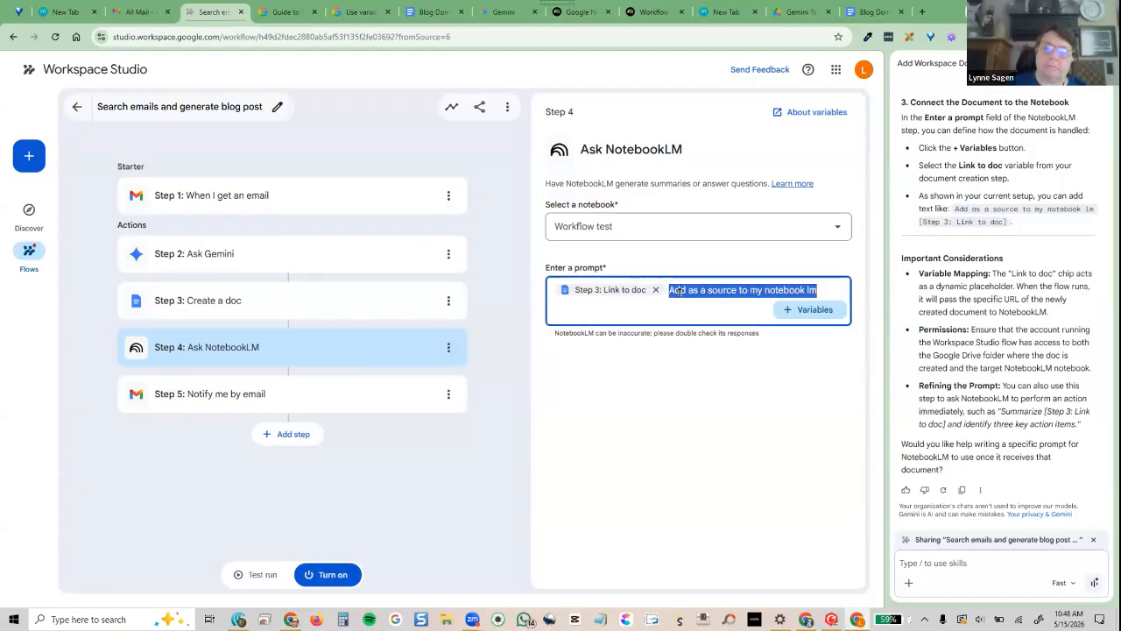
right_click(681, 292)
left_click(714, 324)
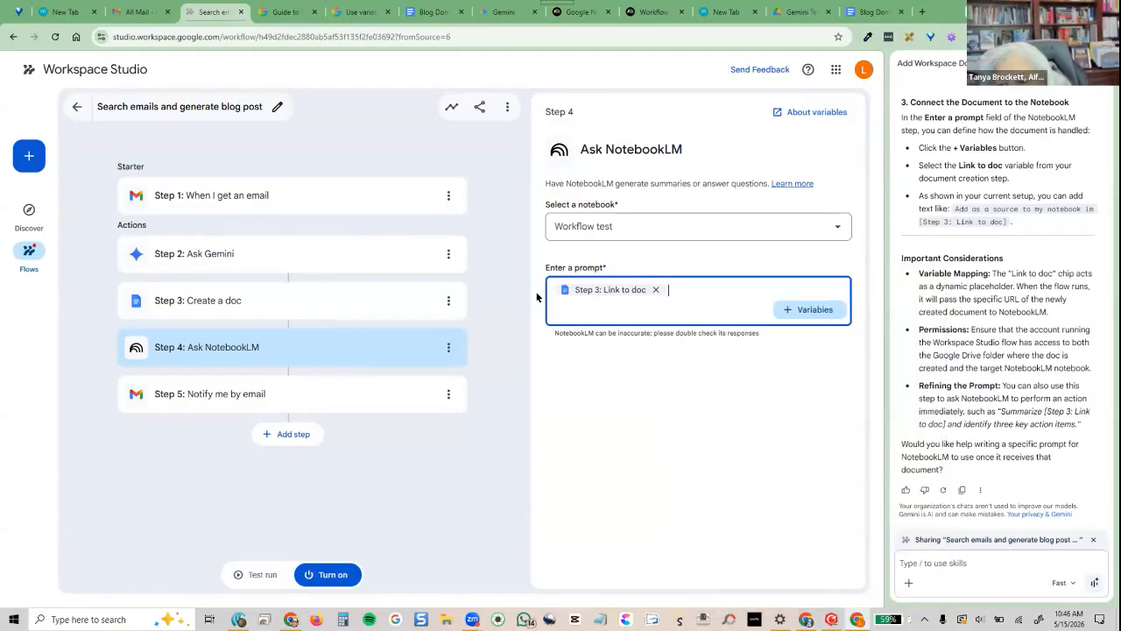
left_click(656, 290)
right_click(592, 287)
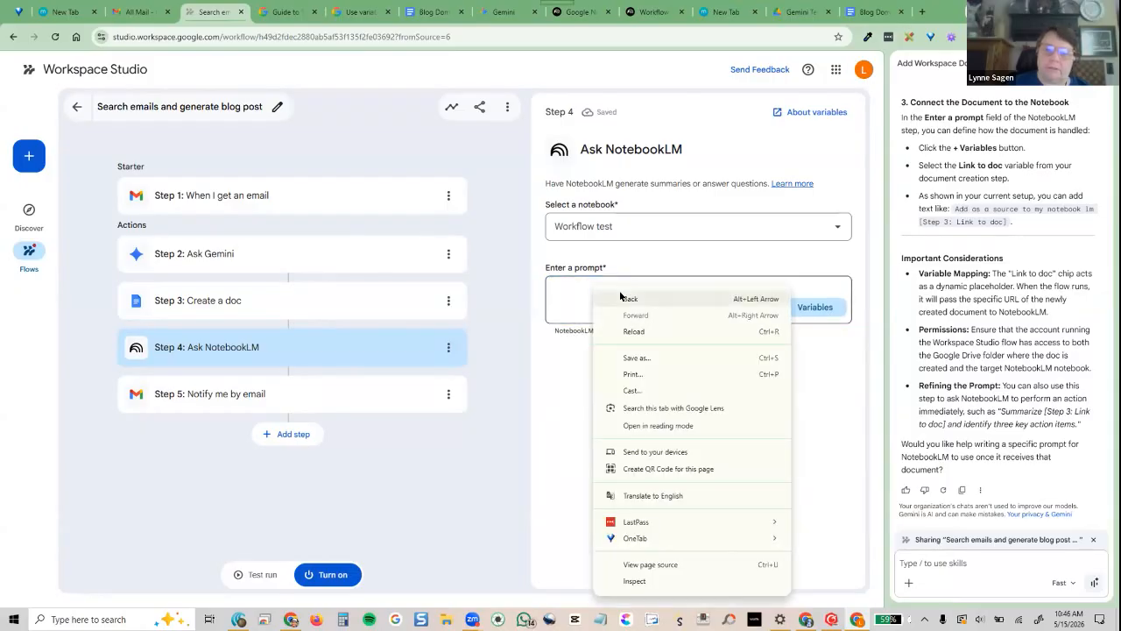
left_click(592, 299)
right_click(590, 293)
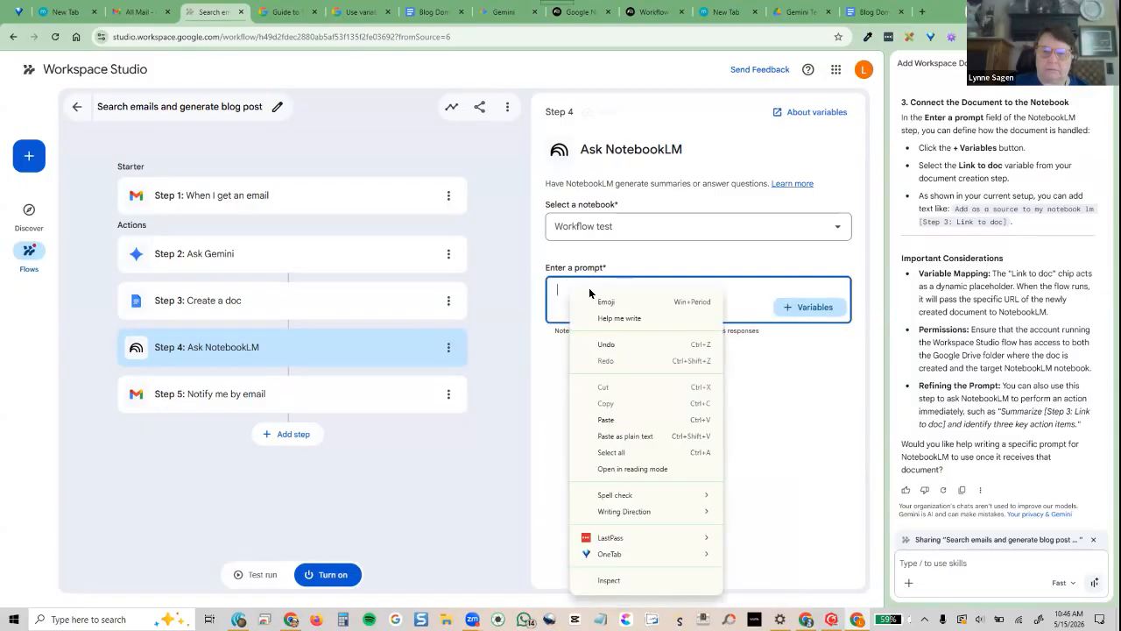
left_click(606, 419)
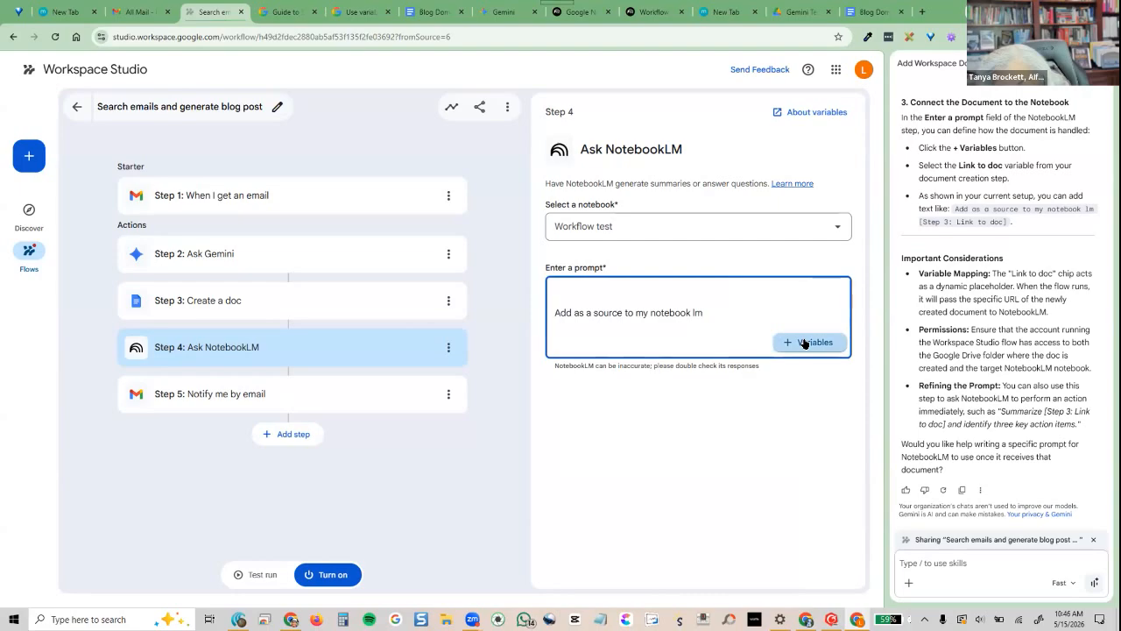
Add Step 3's Link to doc after the sentence, remove the blank first line, and view Create a doc
left_click(804, 343)
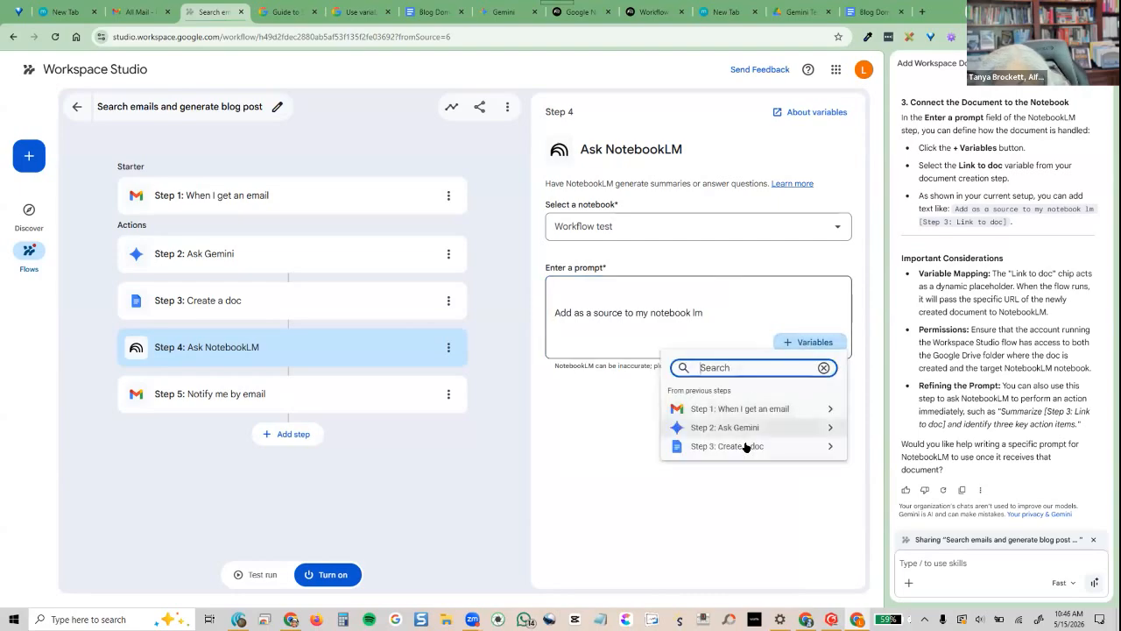
left_click(824, 449)
left_click(709, 380)
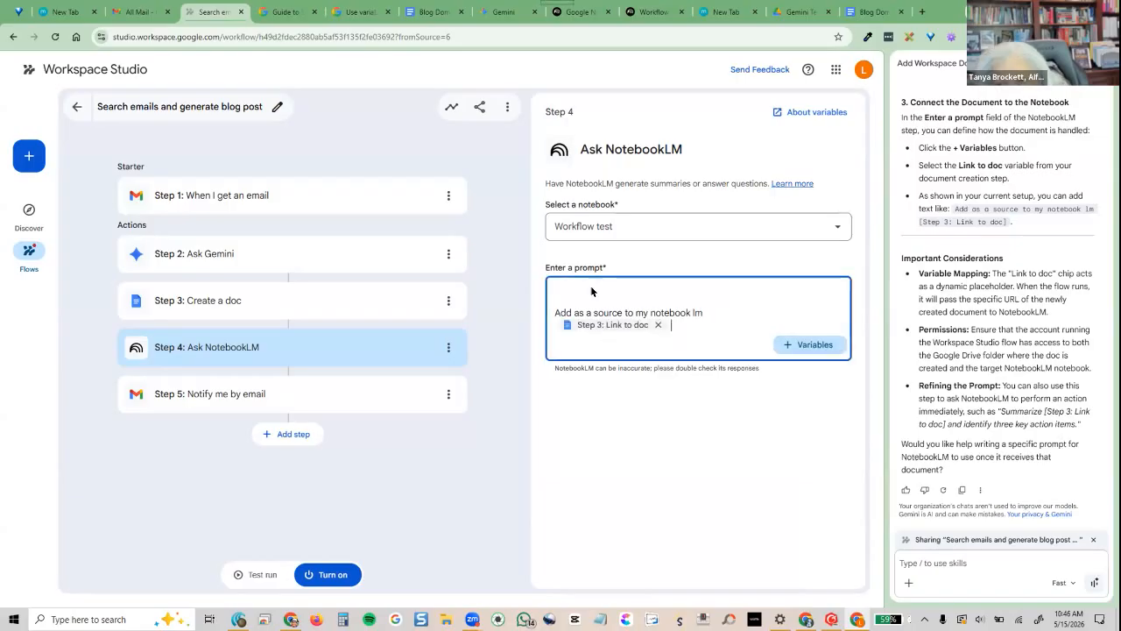
left_click(581, 284)
key("Delete")
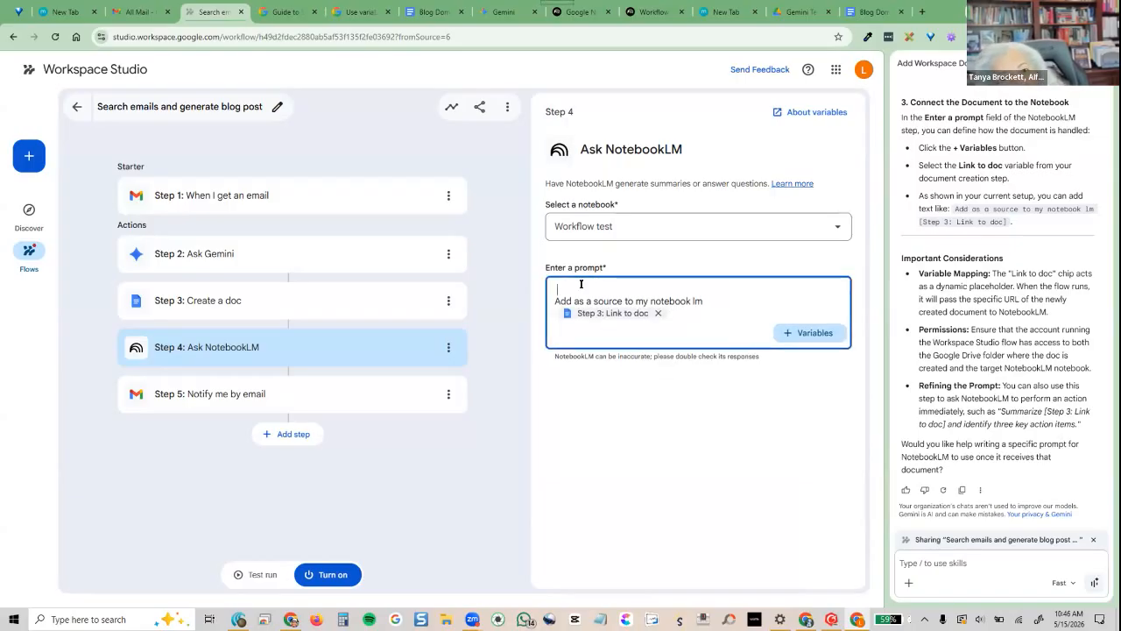
key("Delete")
left_click(634, 400)
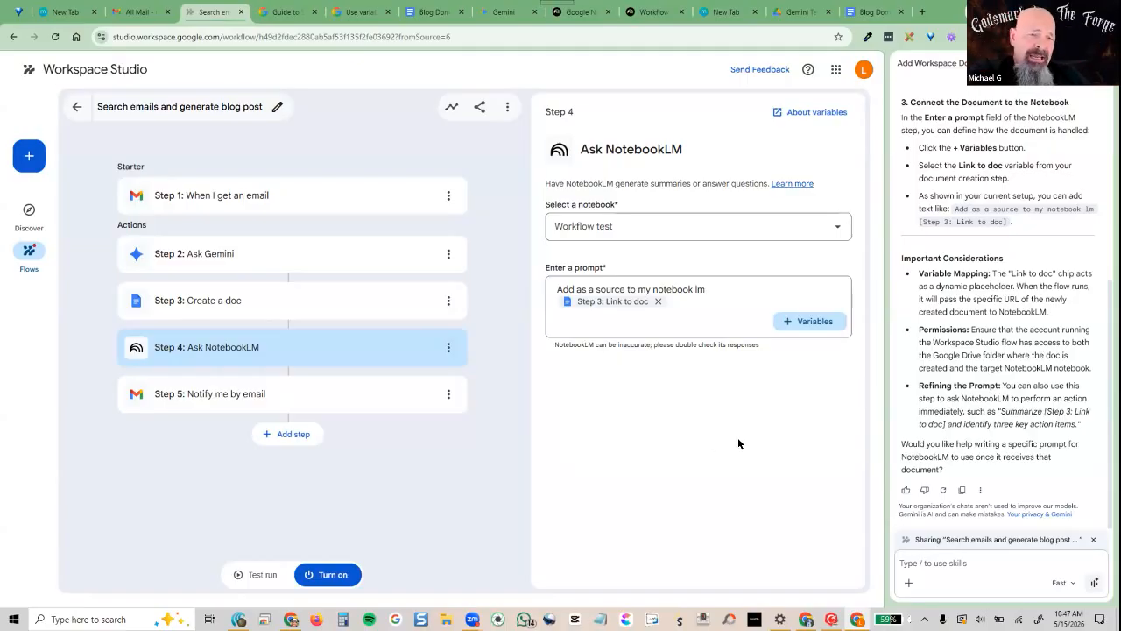
left_click(264, 300)
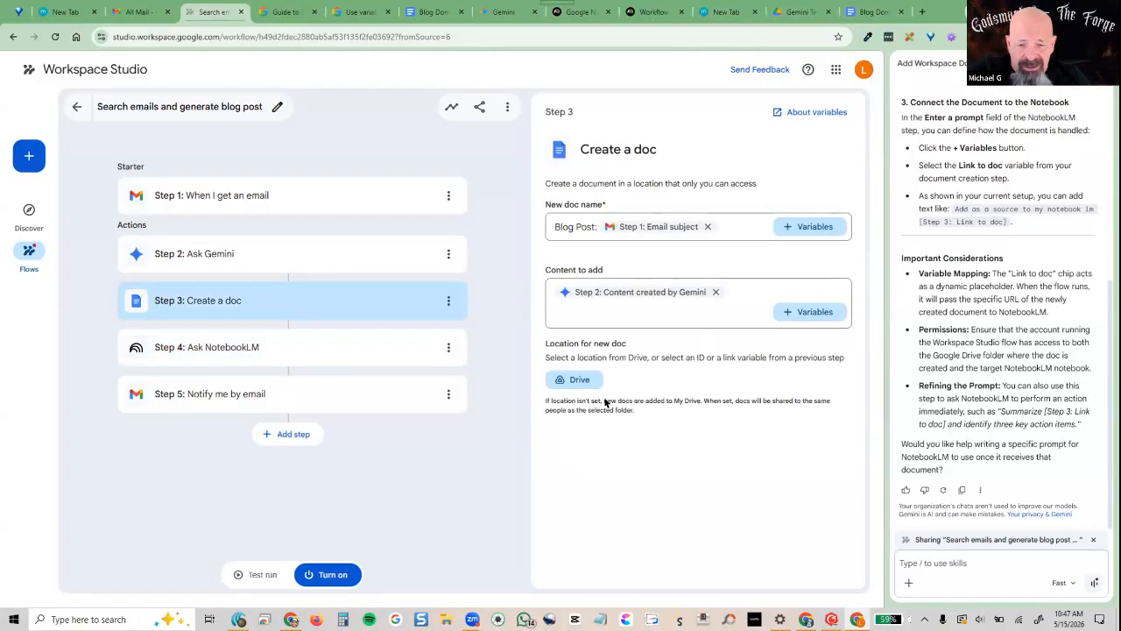
Switch to the browser tab showing the Gemini Test folder in Drive
left_click(793, 12)
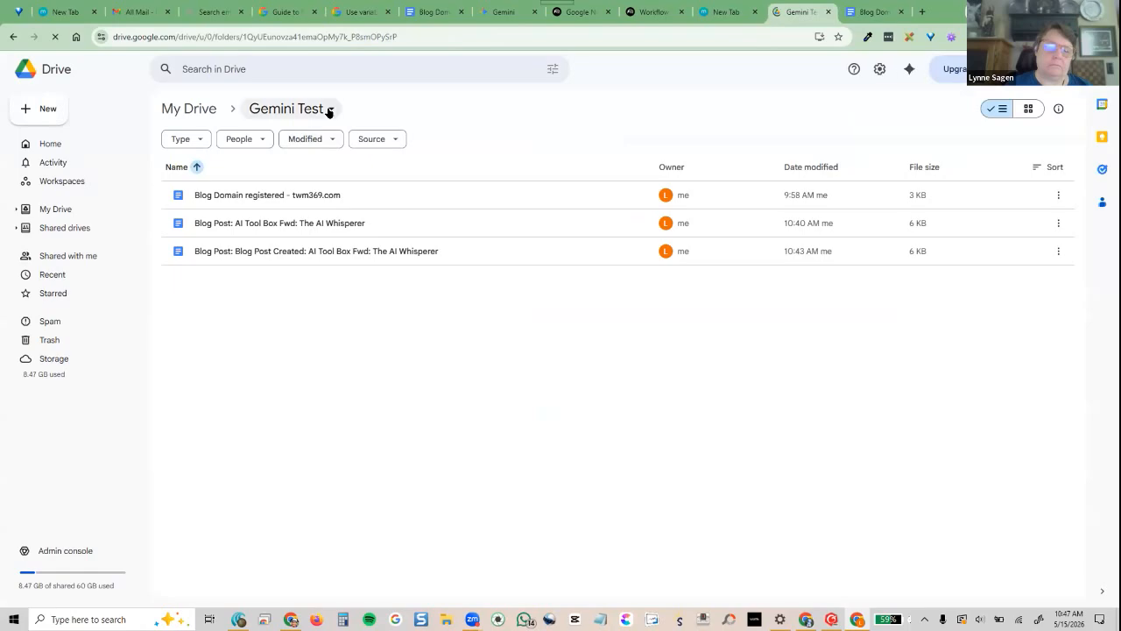
Set the Gemini Test folder's General access to Anyone with the link as Viewer
left_click(330, 110)
left_click(321, 117)
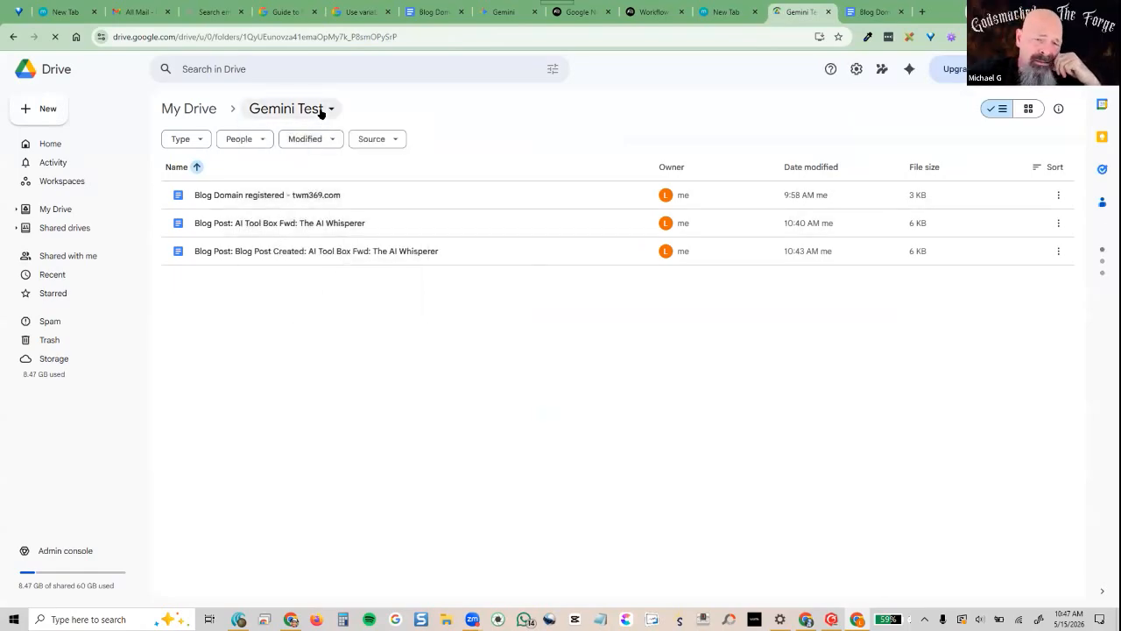
left_click(320, 109)
mouse_move(270, 235)
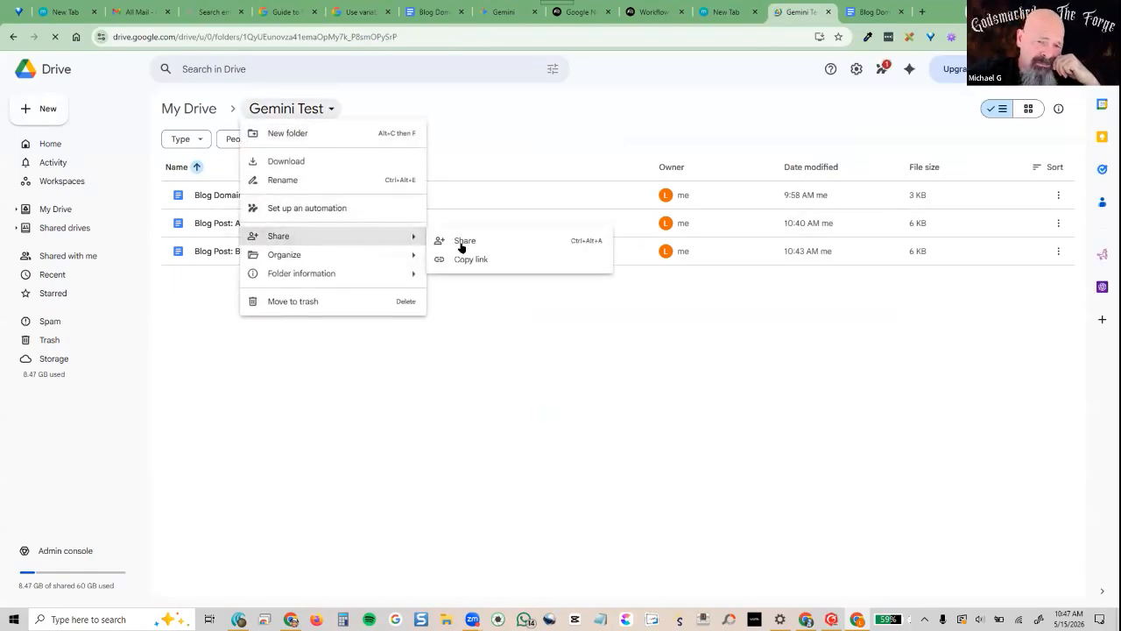
left_click(465, 240)
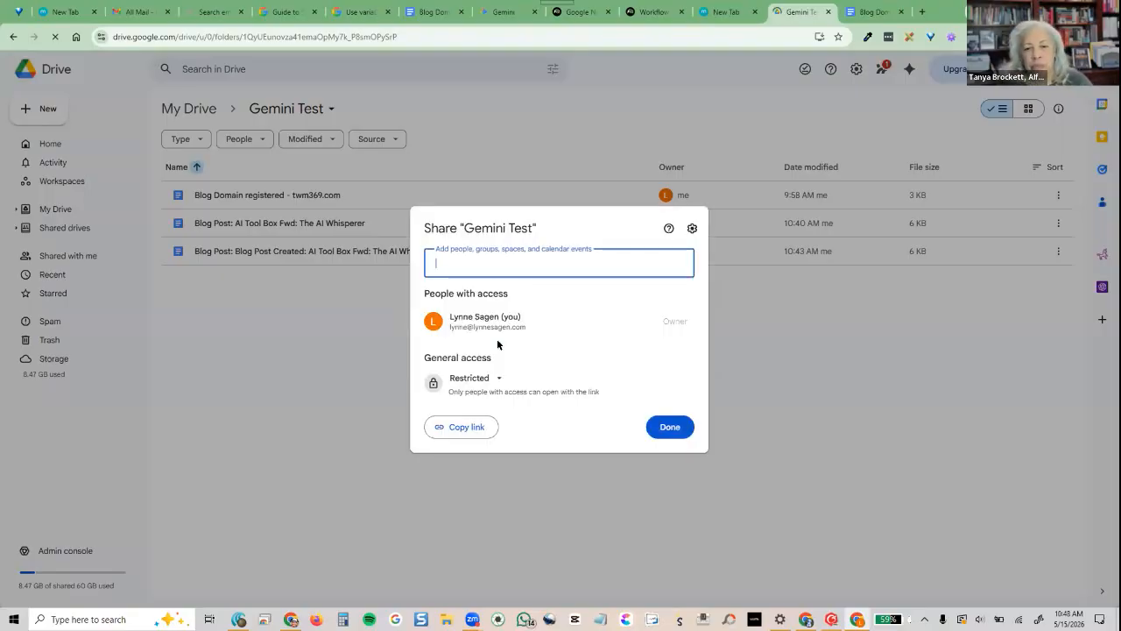
left_click(492, 382)
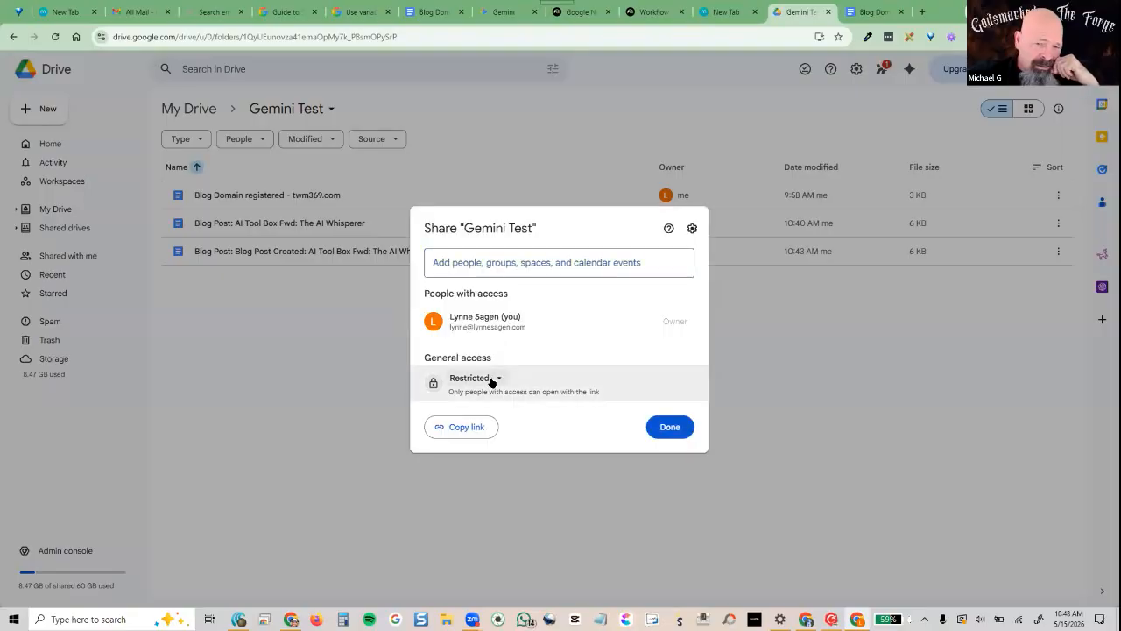
left_click(512, 485)
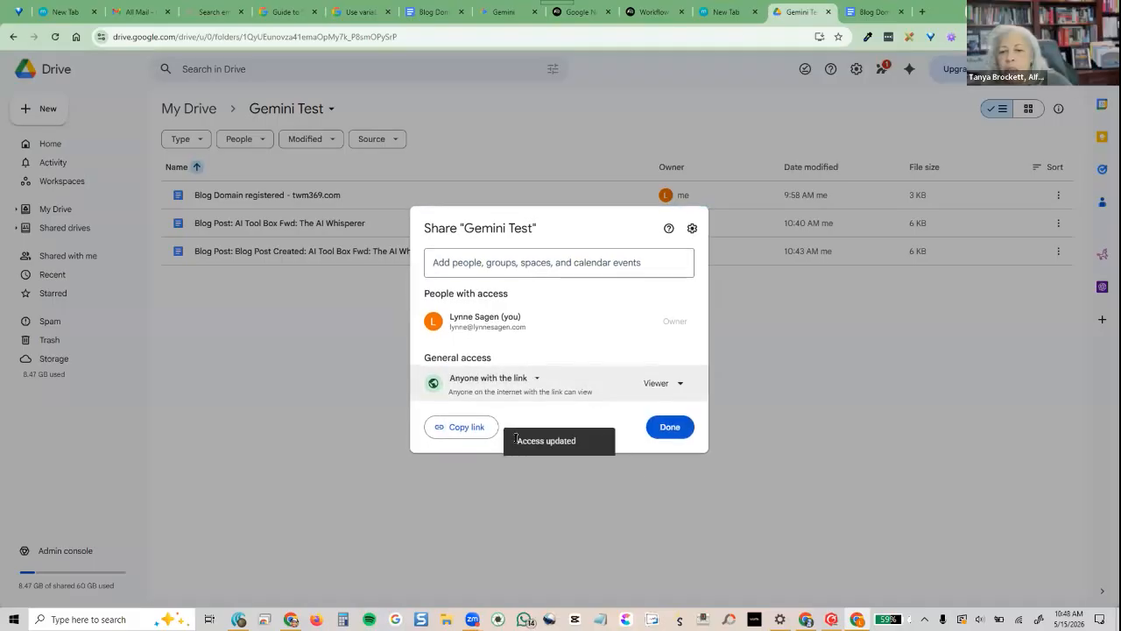
left_click(687, 433)
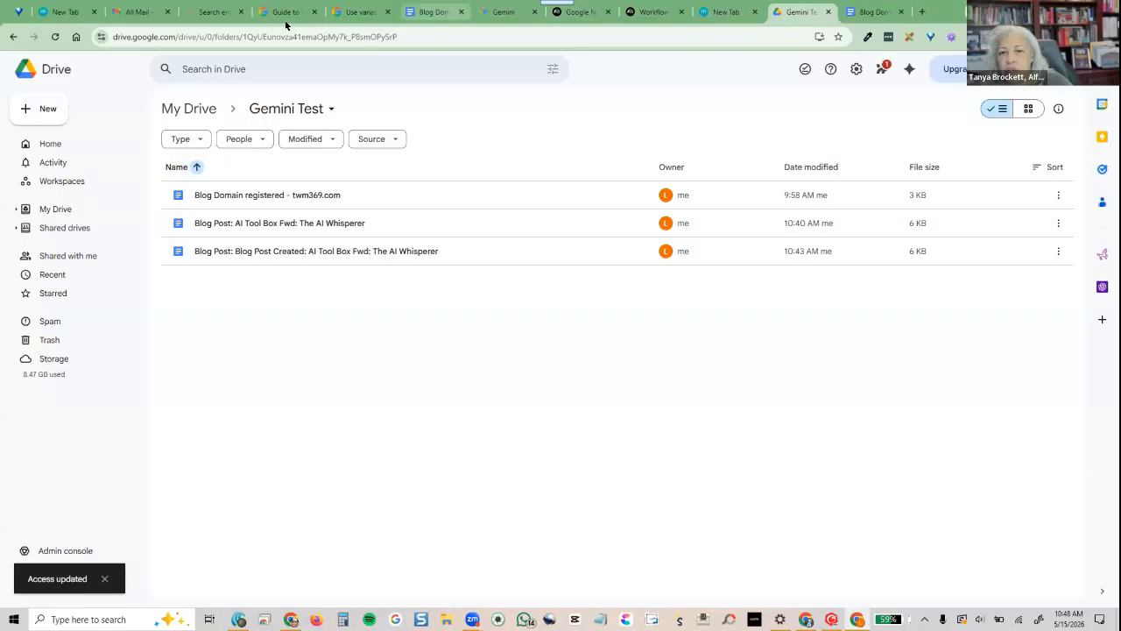
Back in the flow, start a test run using the 'Blog Post Created' email
left_click(214, 12)
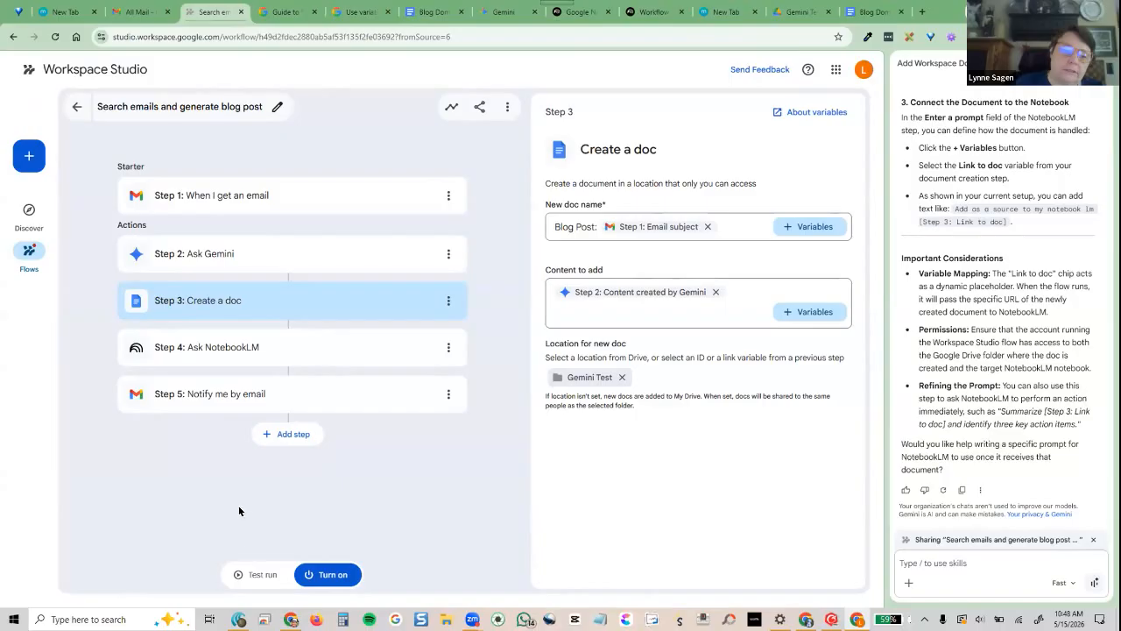
left_click(259, 575)
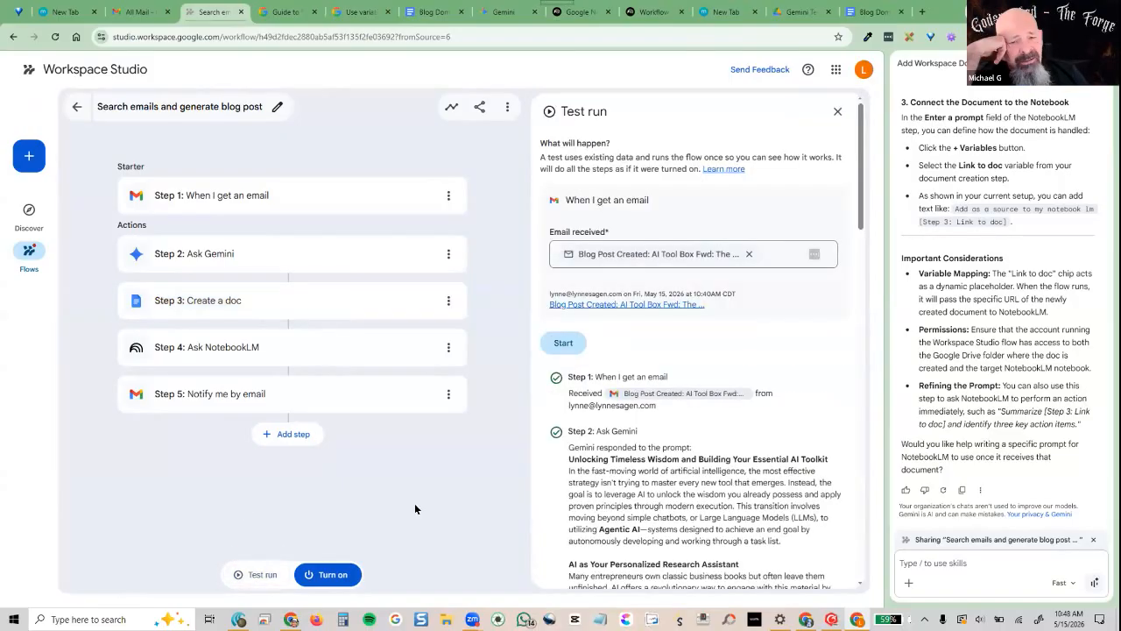
left_click(563, 340)
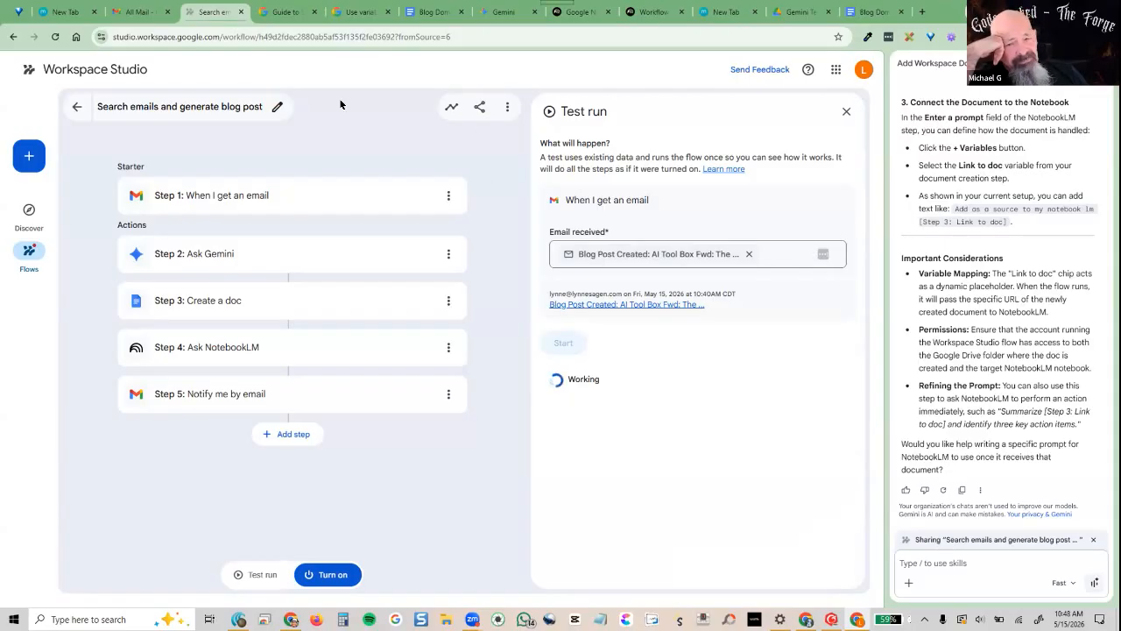
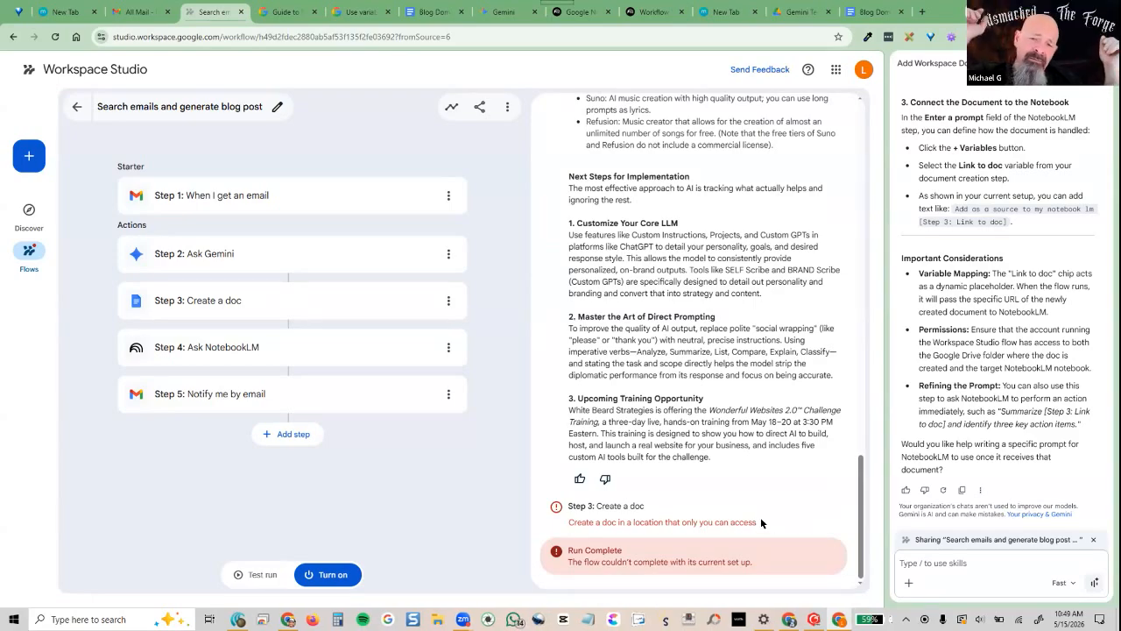
Return to the Gemini Test folder in Drive and close its options menu without changes
left_click(779, 14)
left_click(329, 110)
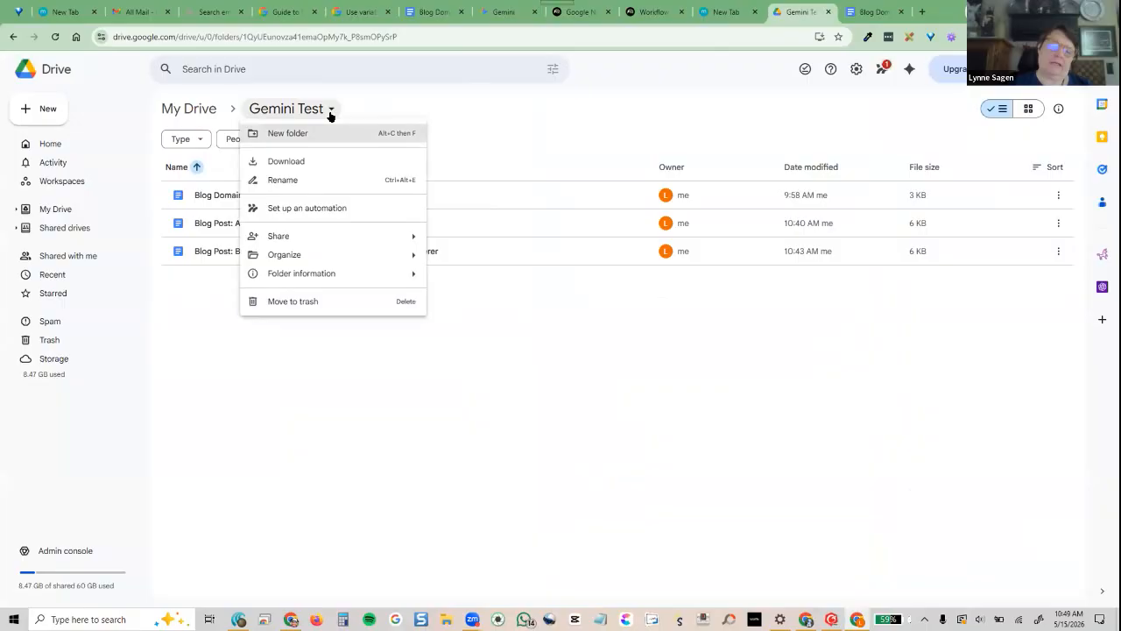
mouse_move(310, 236)
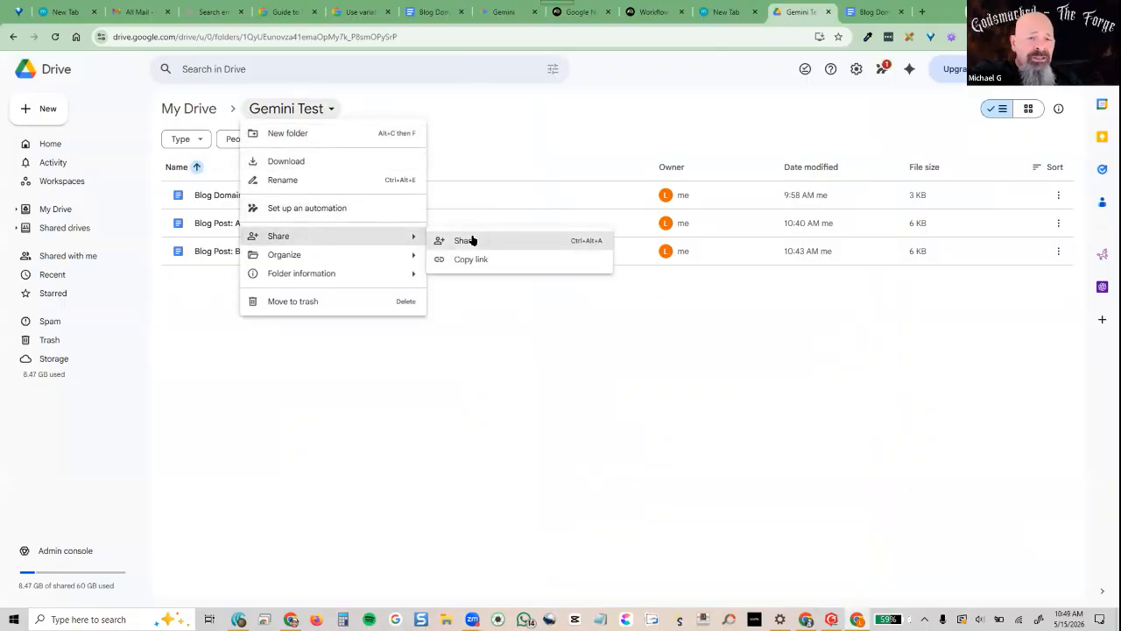
left_click(526, 120)
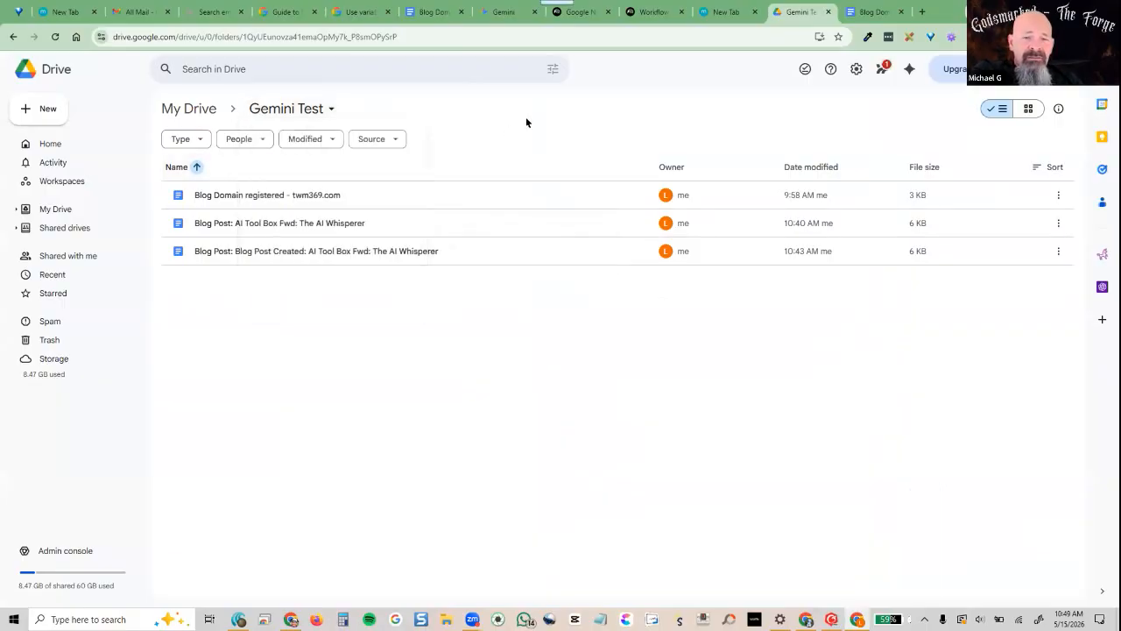
In the Studio panel, review the flagged flow and inspect the 10:43 AM run's steps
left_click(876, 72)
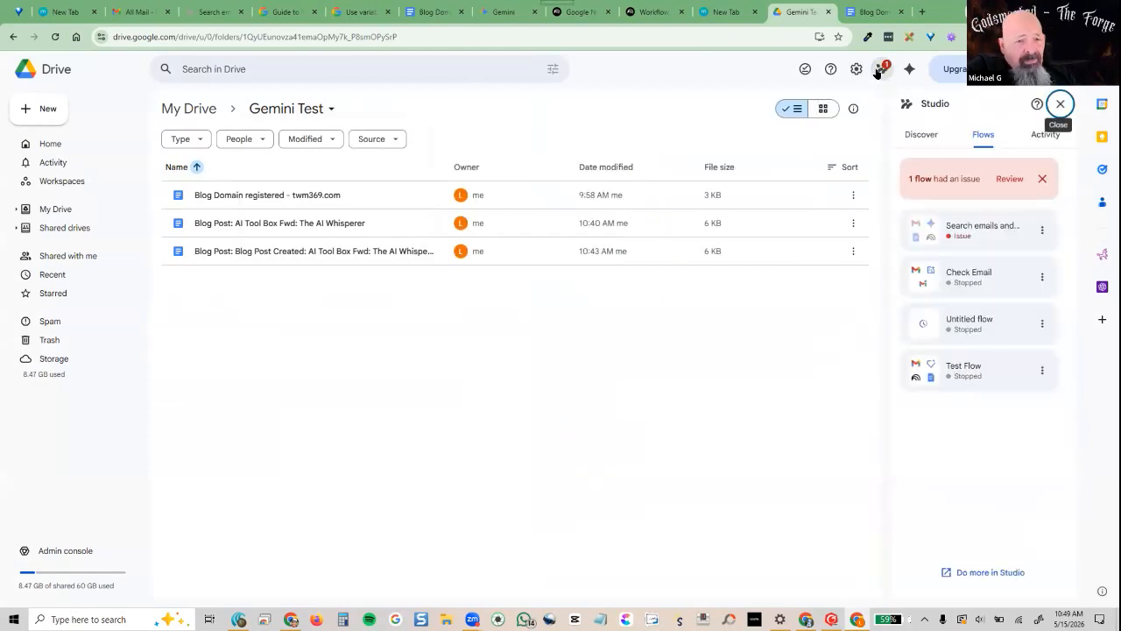
left_click(1009, 182)
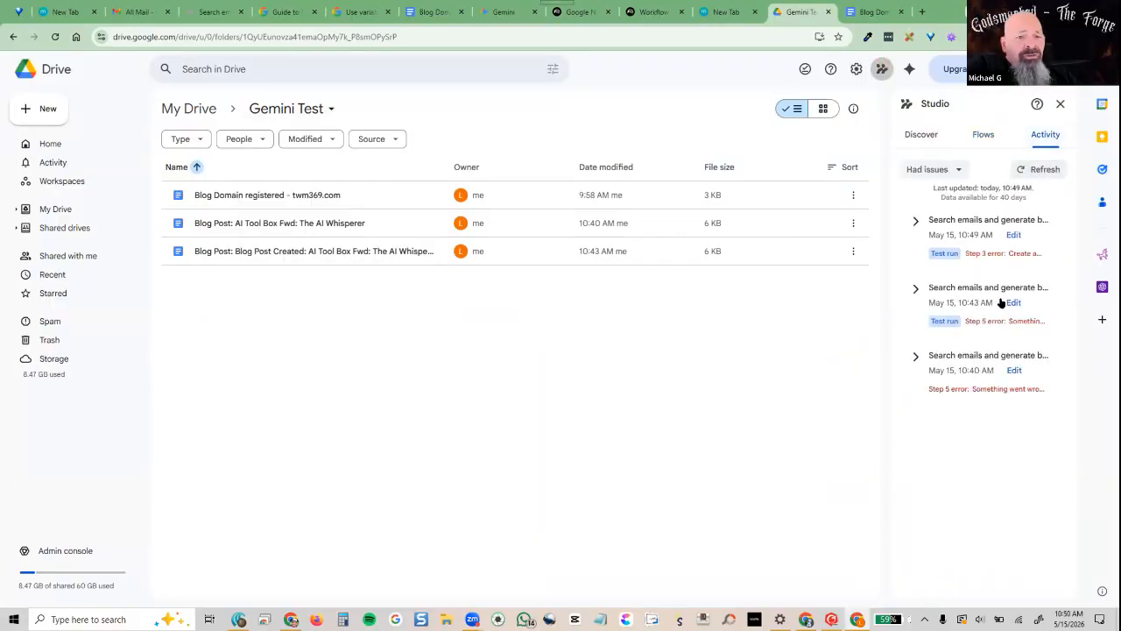
left_click(912, 291)
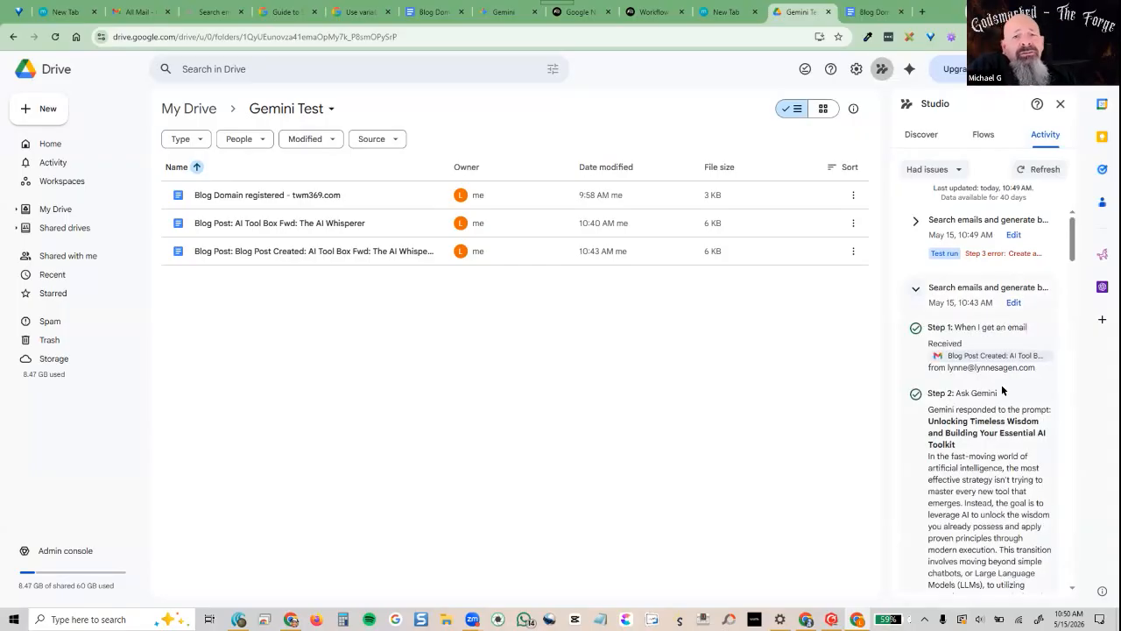
scroll(995, 404, "down", 2)
scroll(995, 405, "down", 15)
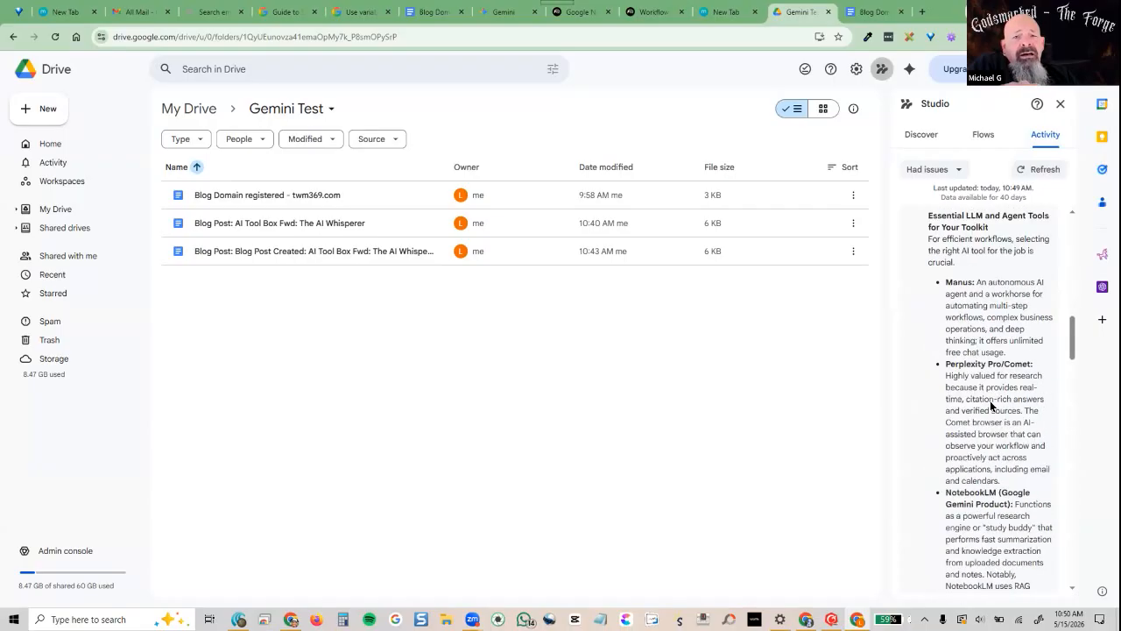
scroll(991, 404, "down", 15)
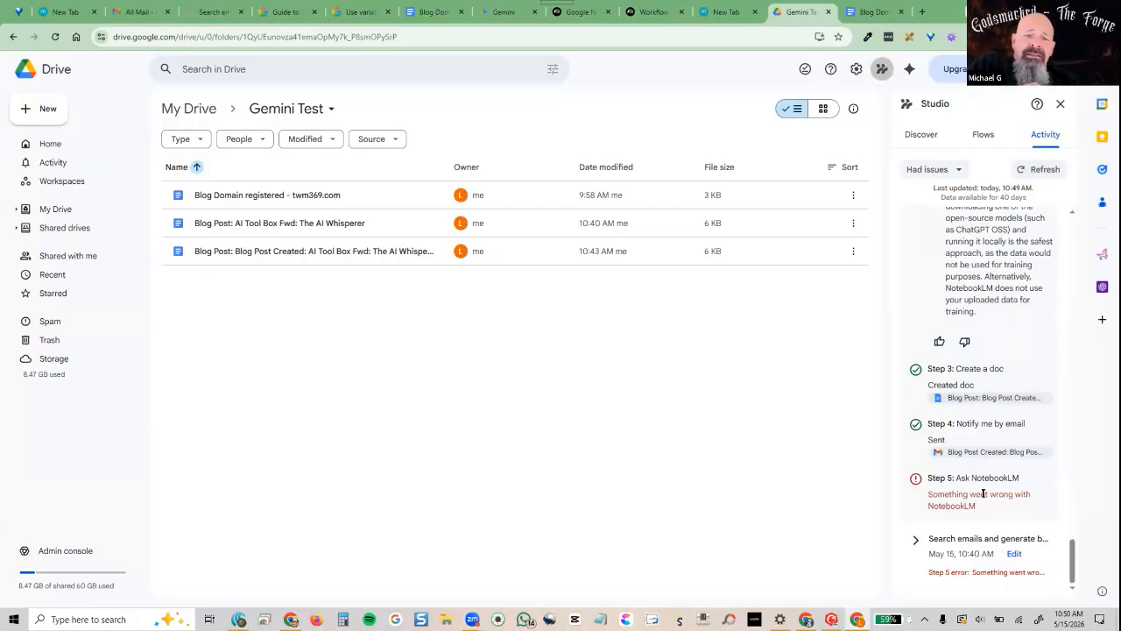
scroll(982, 493, "up", 10)
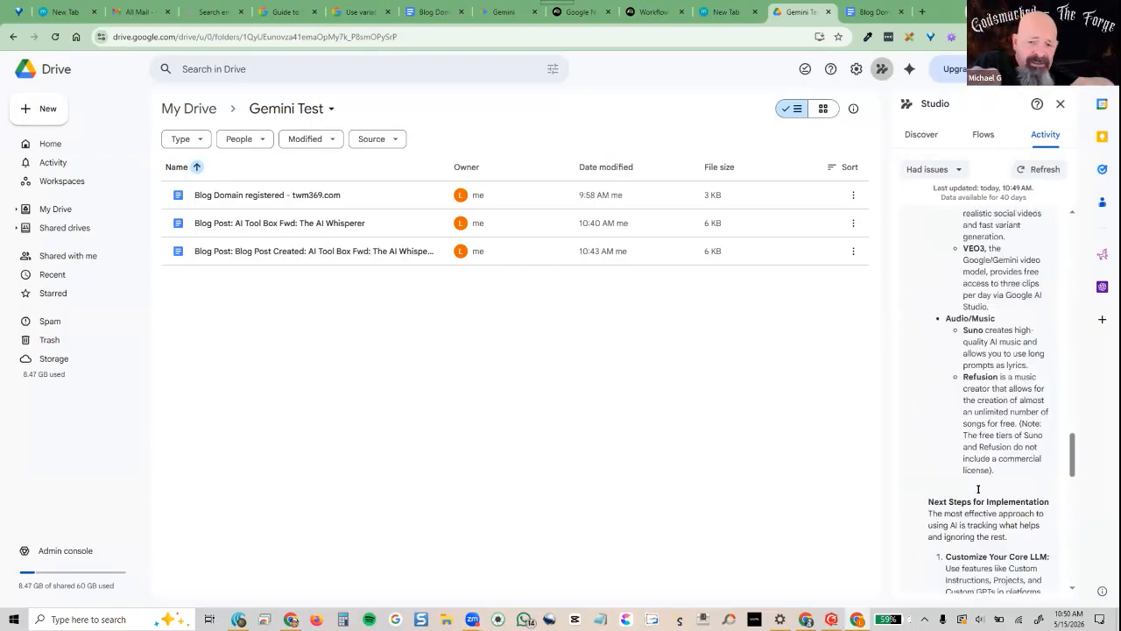
scroll(979, 488, "up", 15)
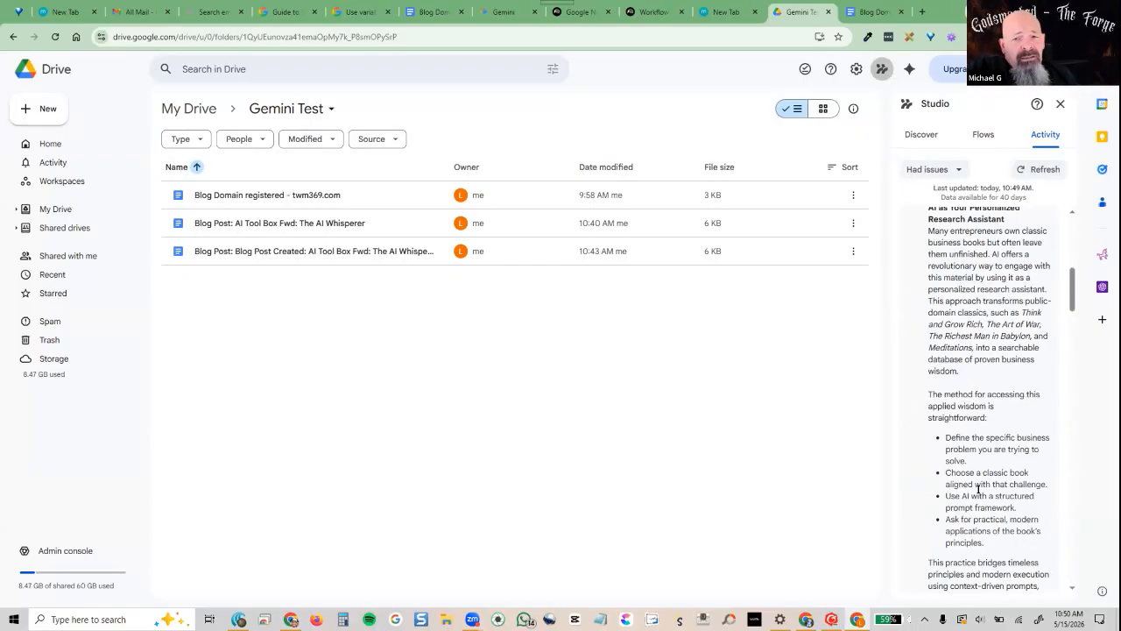
scroll(943, 342, "up", 2)
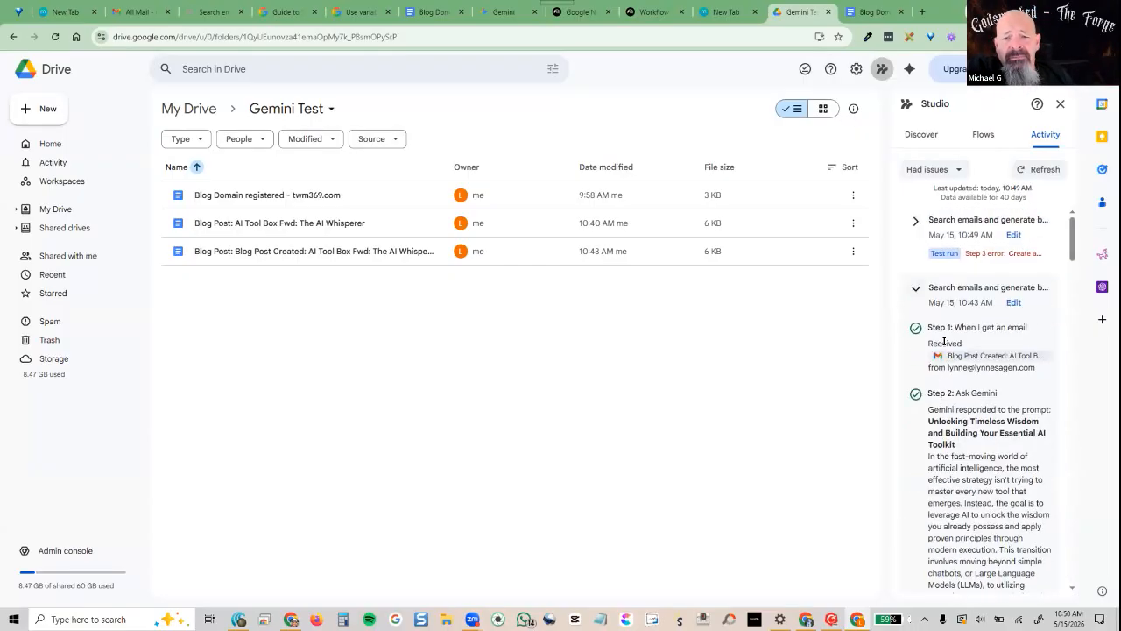
left_click(917, 291)
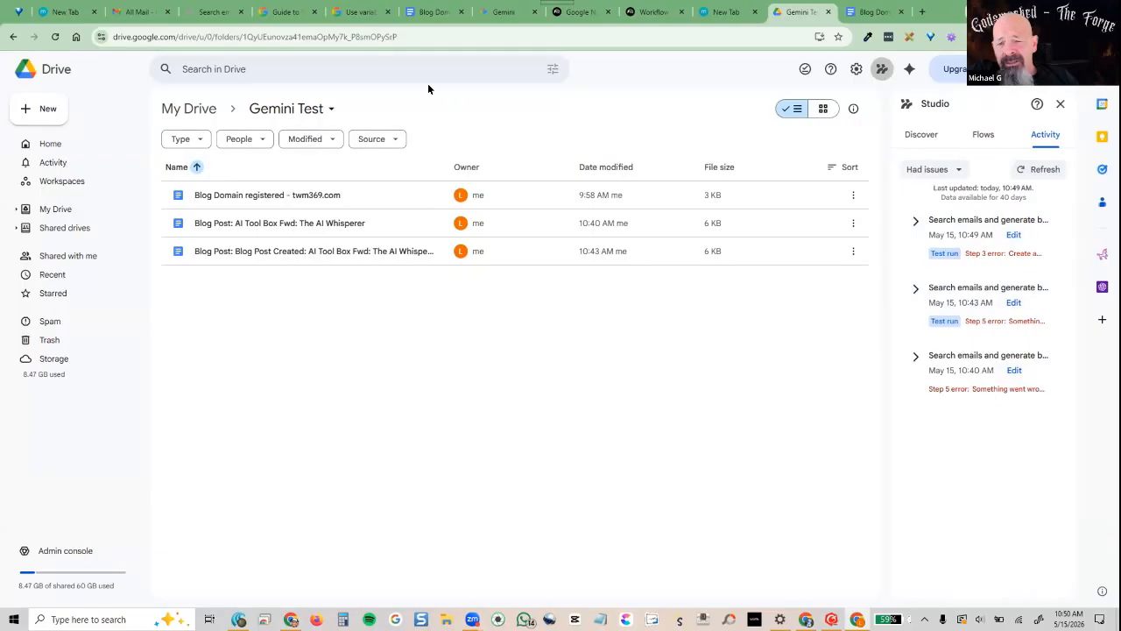
Change the Gemini Test folder's General access to Restricted, then to the organization's group
left_click(203, 13)
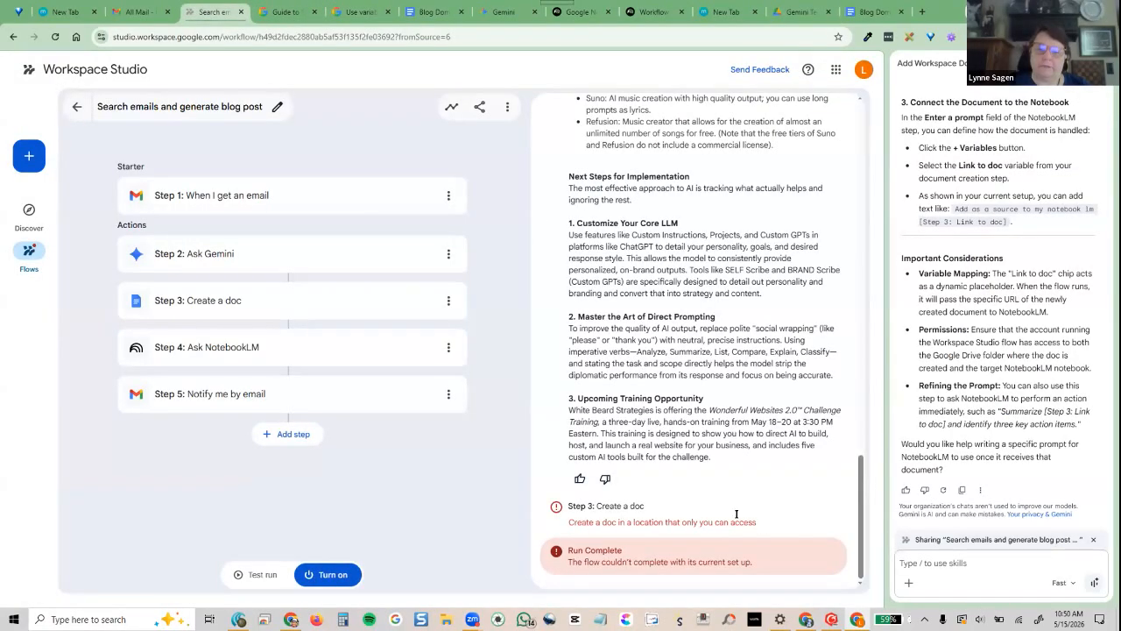
left_click(797, 12)
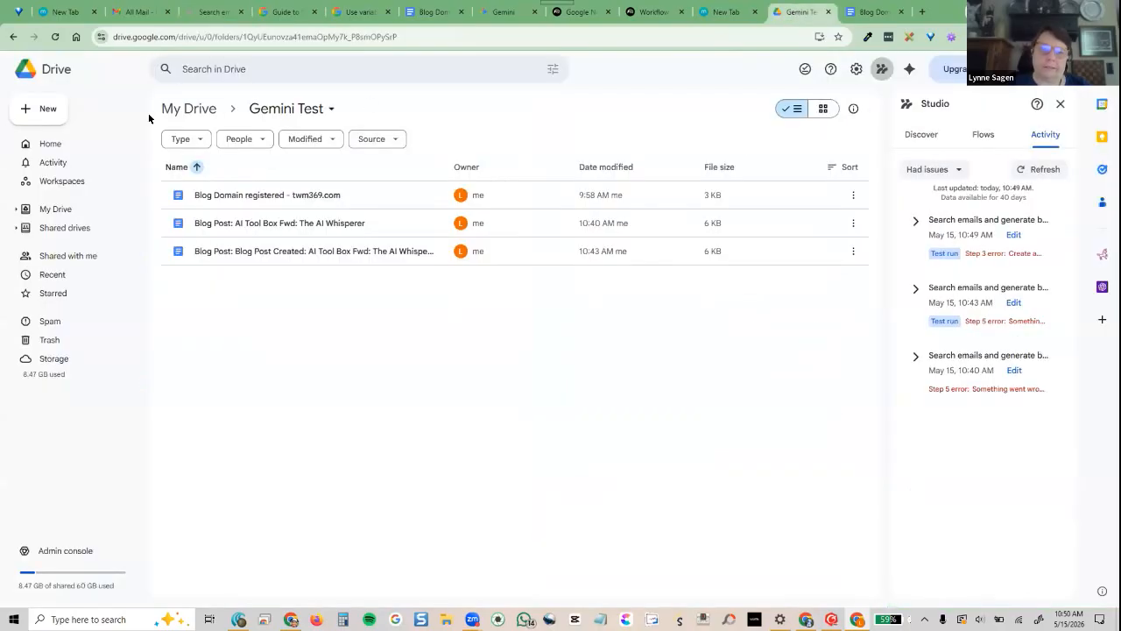
left_click(329, 109)
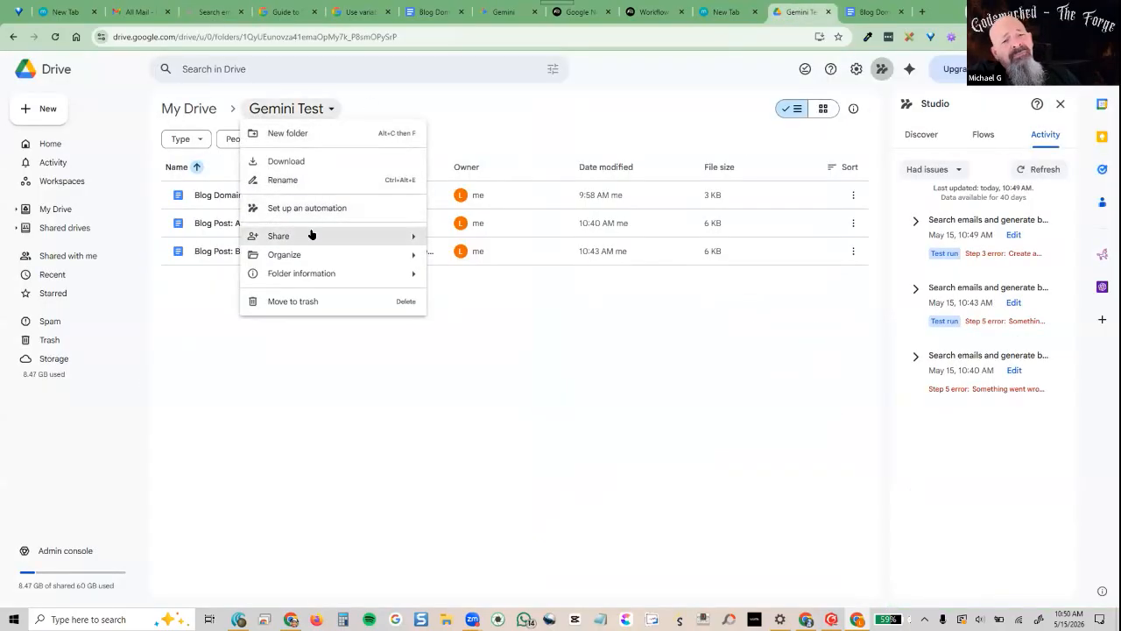
mouse_move(321, 233)
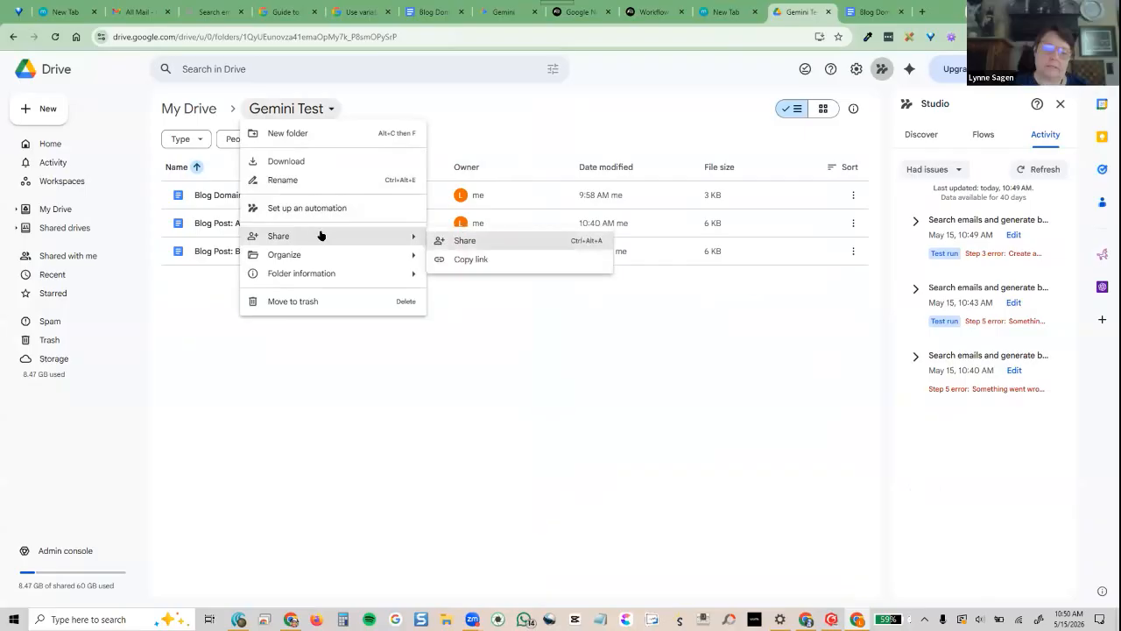
left_click(486, 241)
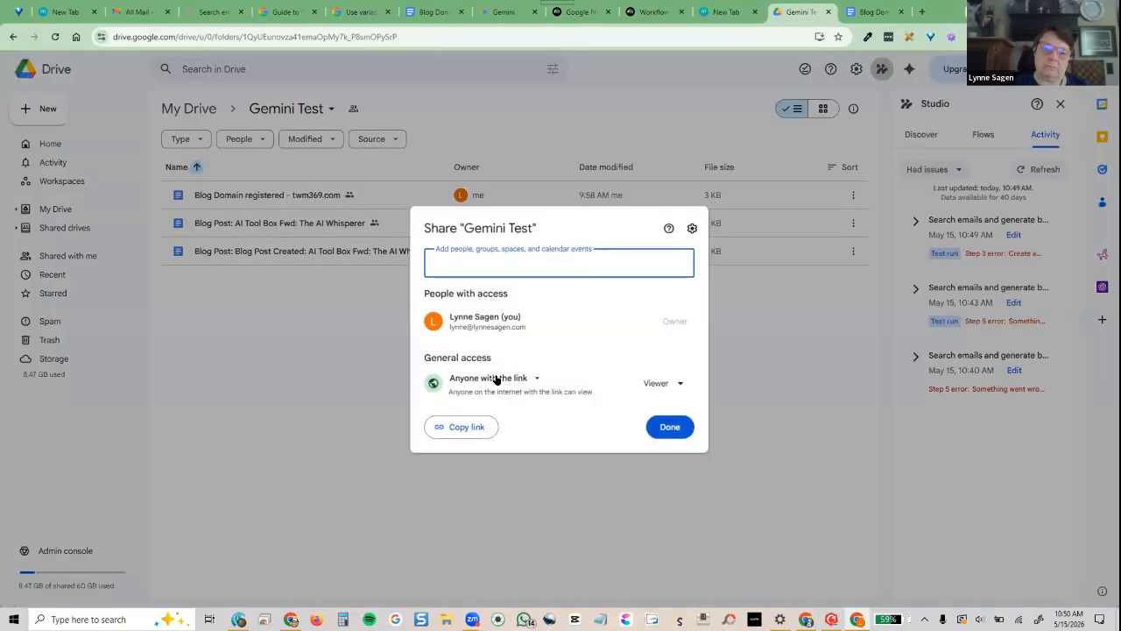
left_click(496, 378)
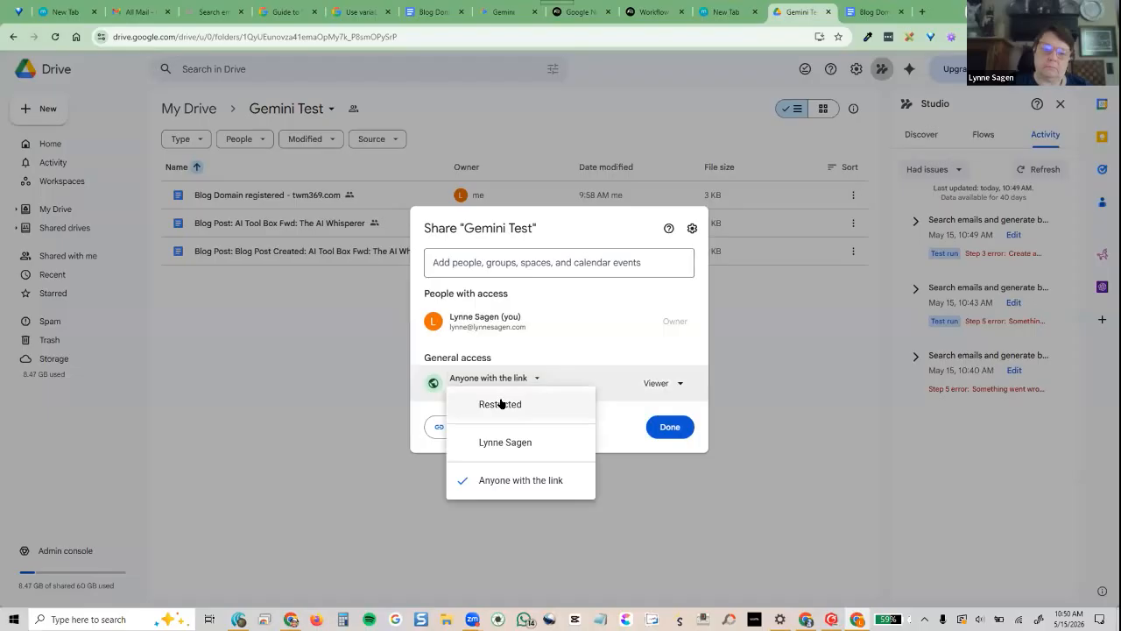
left_click(500, 403)
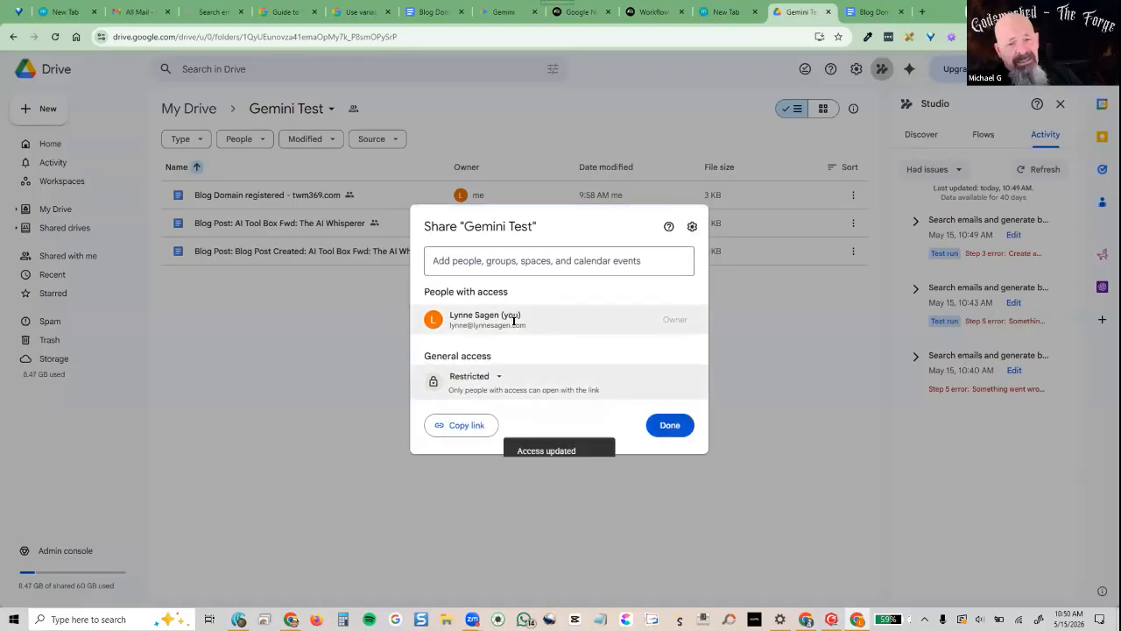
left_click(489, 379)
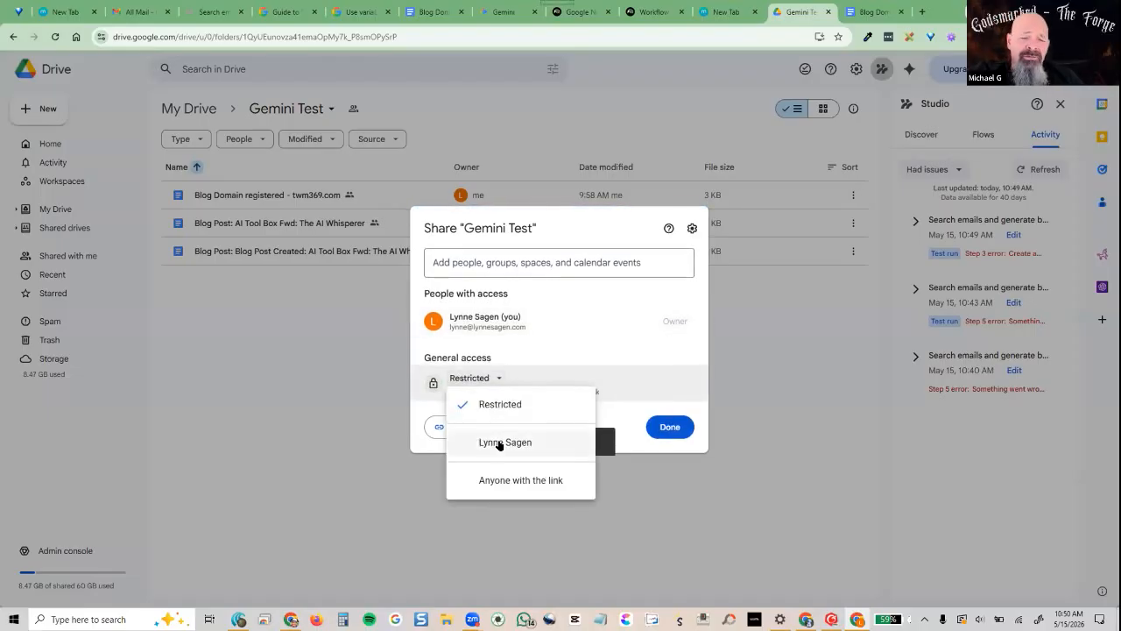
left_click(500, 442)
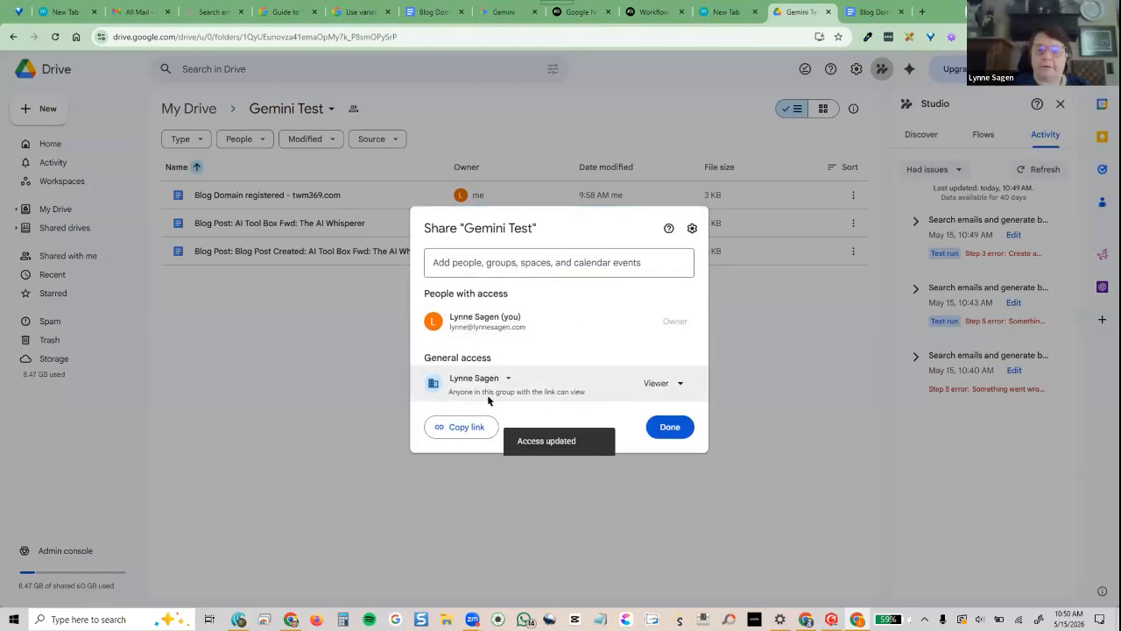
left_click(675, 427)
Recheck the folder's sharing settings, leaving them unchanged, and return to the flow editor
left_click(202, 12)
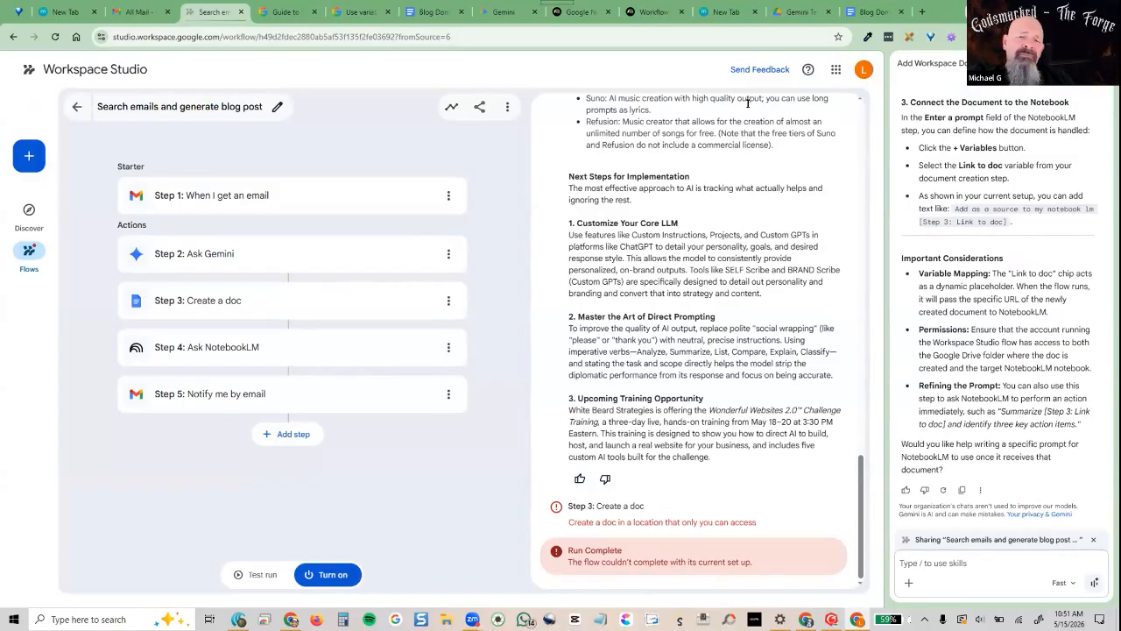
left_click(799, 13)
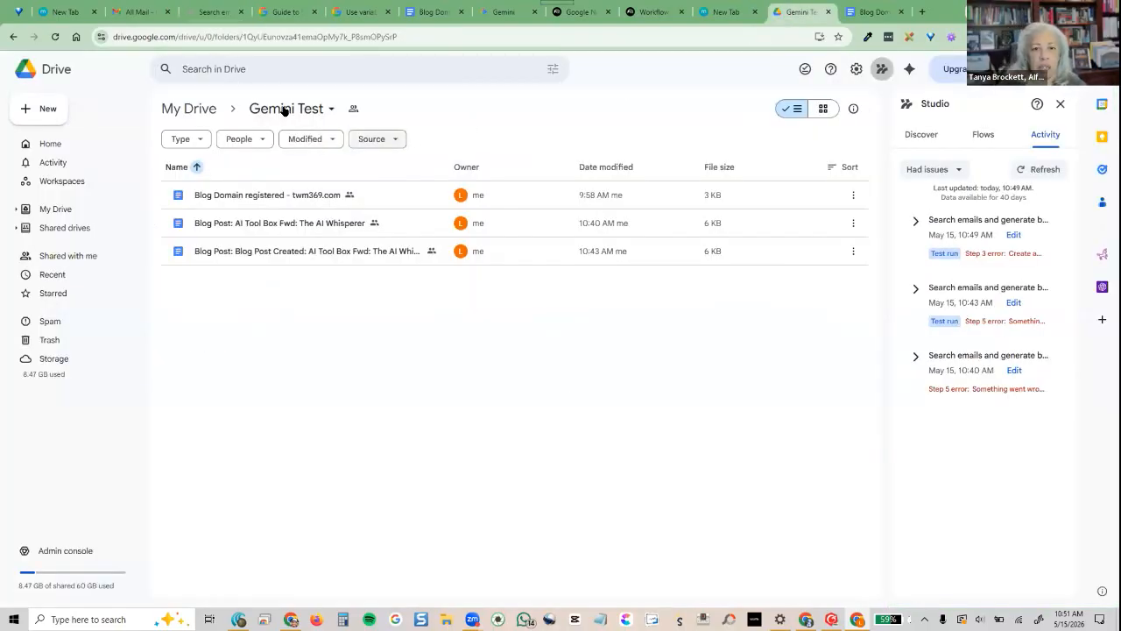
left_click(348, 110)
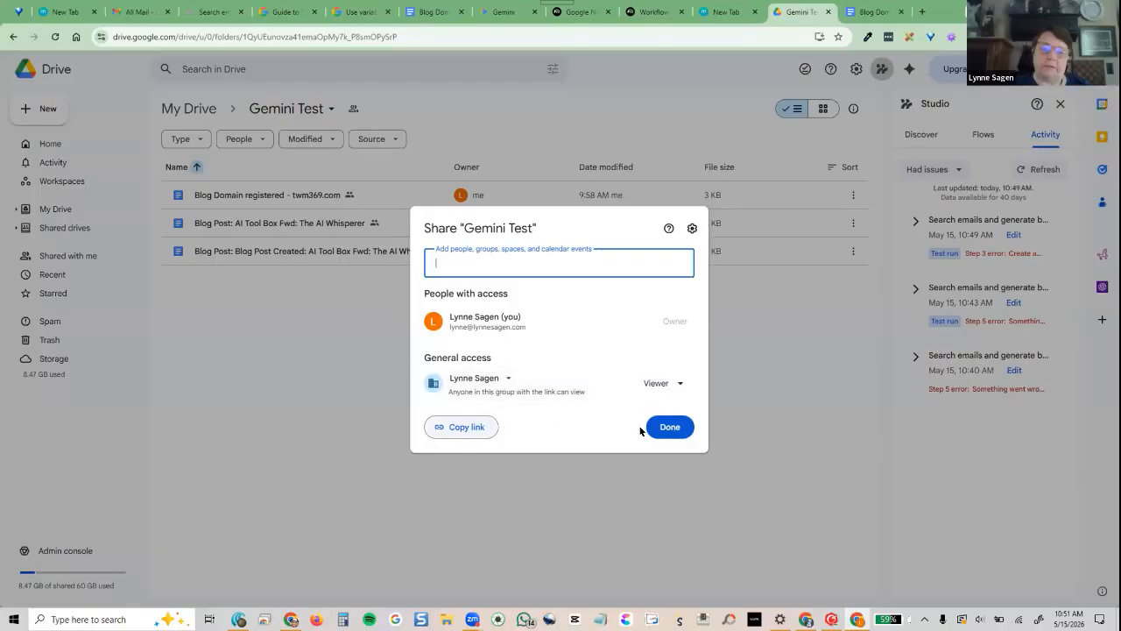
left_click(666, 428)
left_click(211, 12)
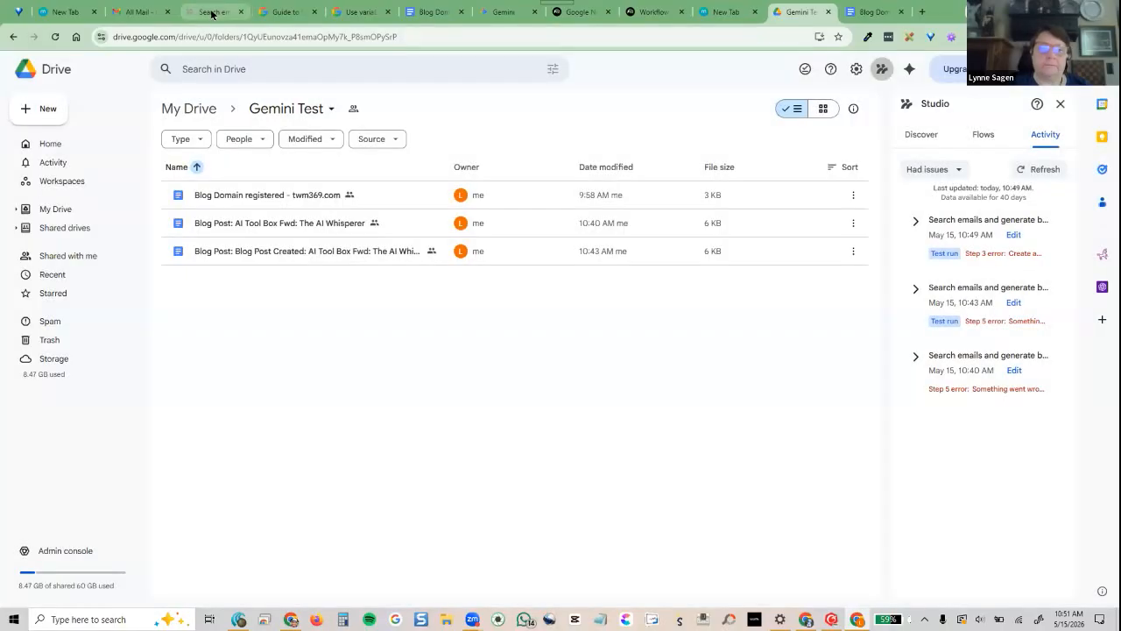
Start another test run of the flow on the blog post email
left_click(266, 572)
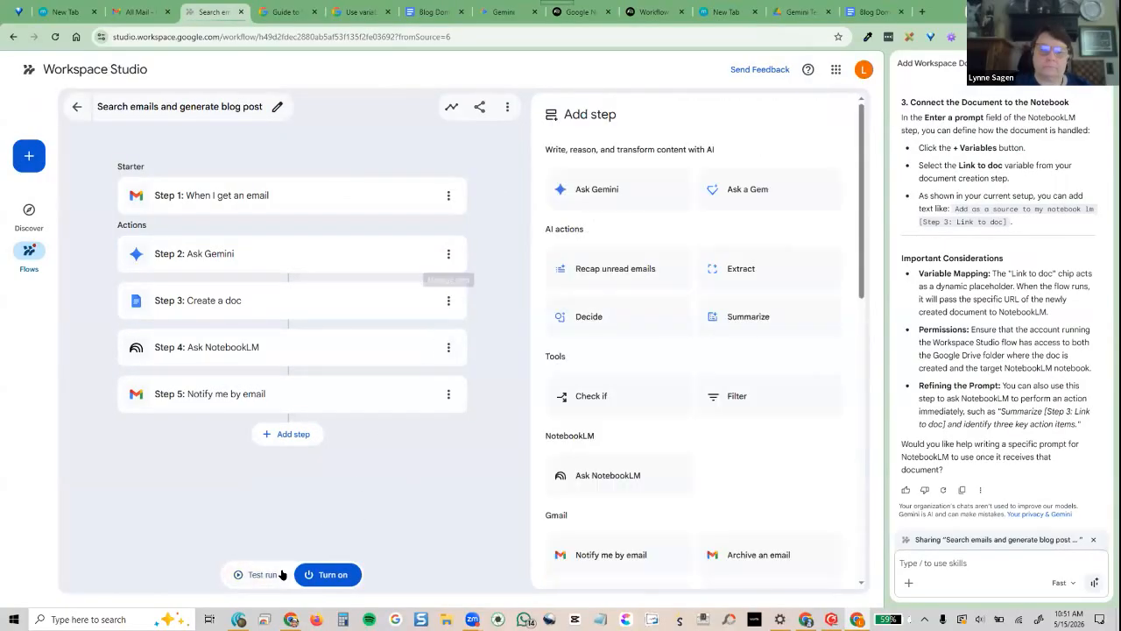
left_click(251, 574)
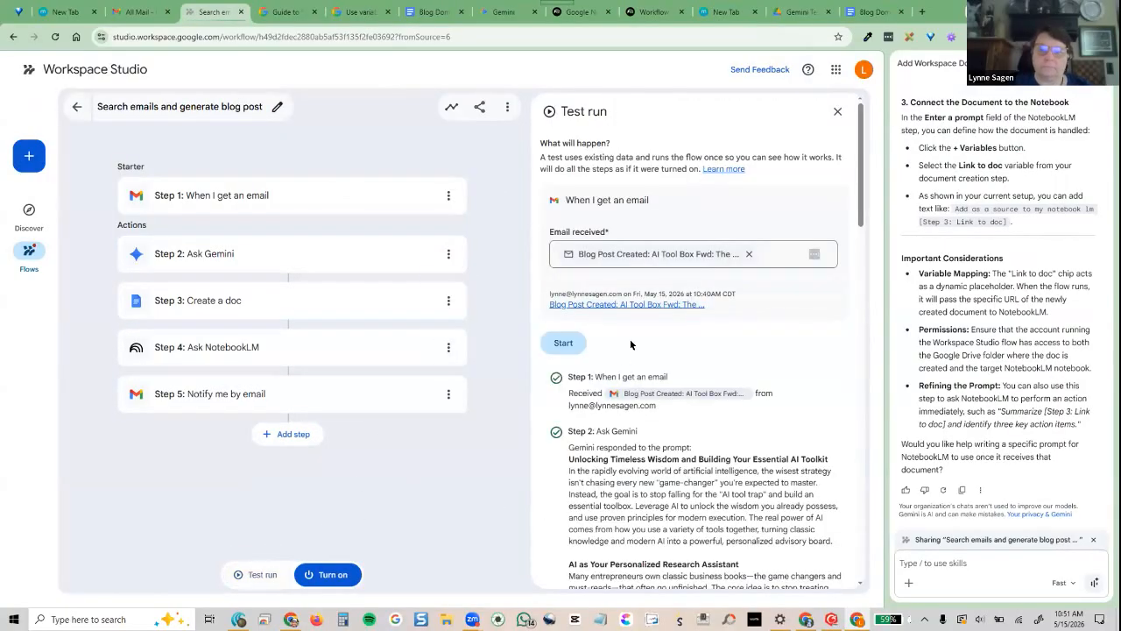
left_click(561, 343)
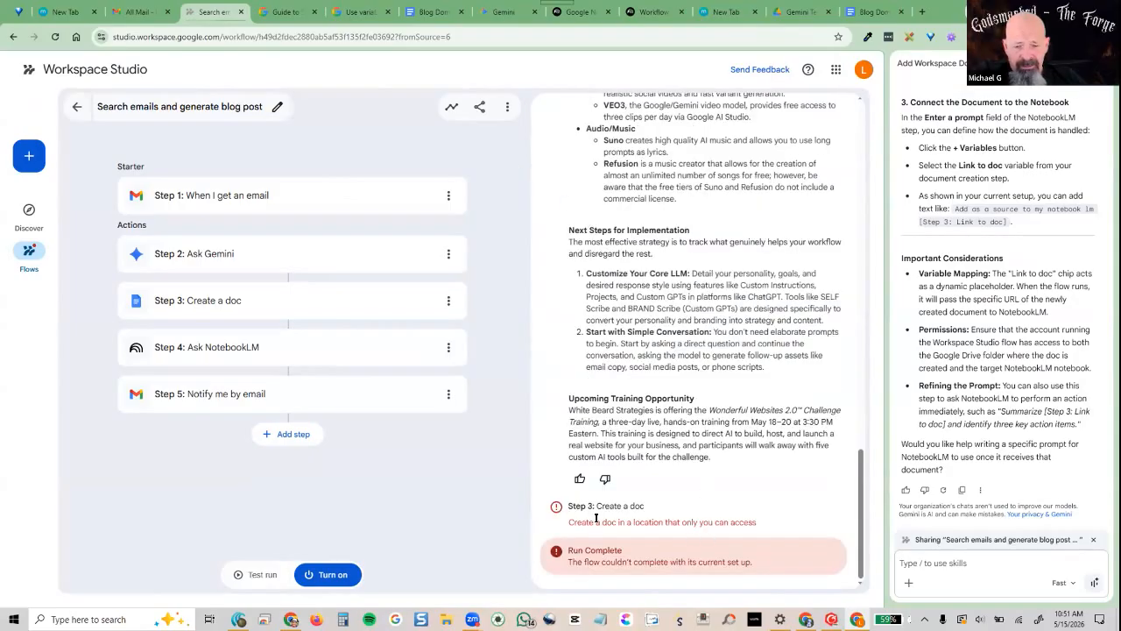
Set the Gemini Test folder's General access to Restricted, then return to the Studio flow
left_click(788, 12)
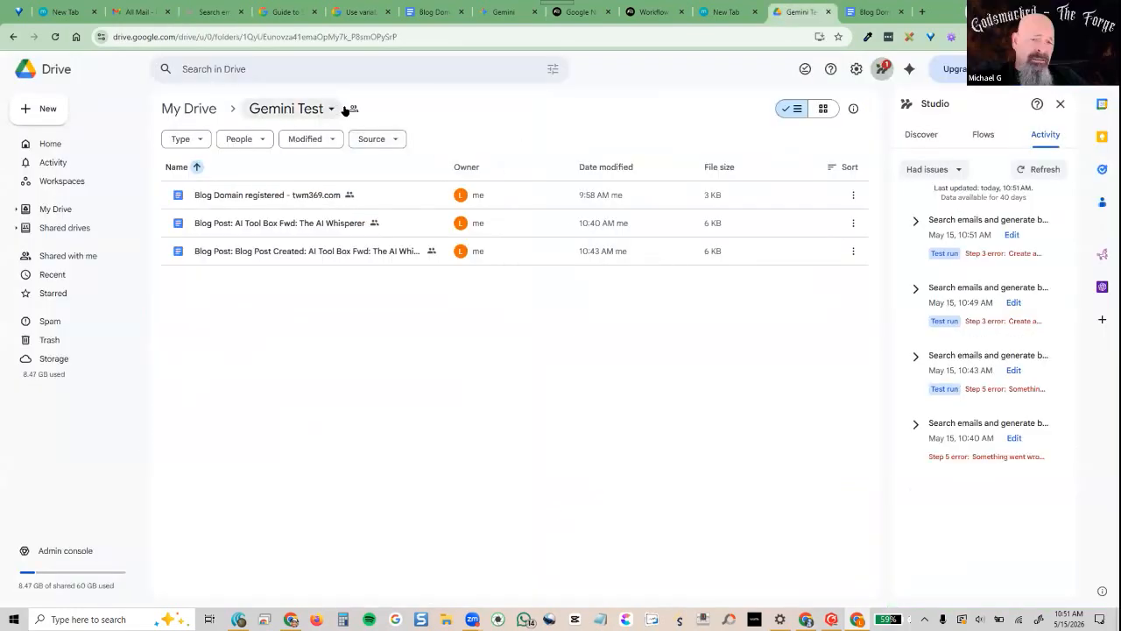
left_click(353, 109)
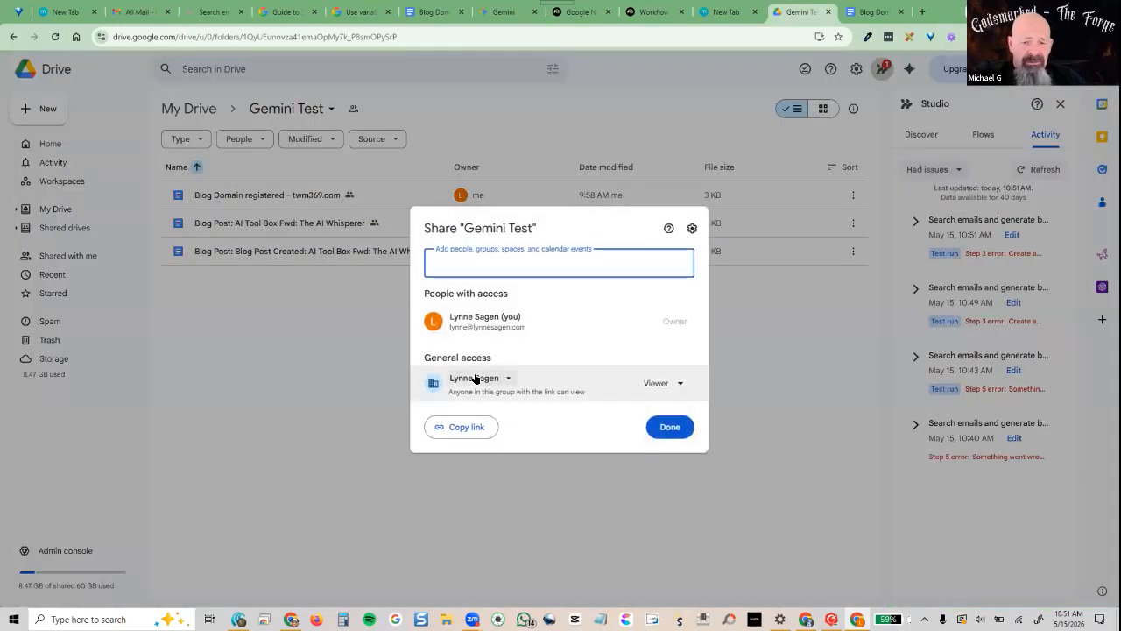
left_click(476, 377)
left_click(495, 404)
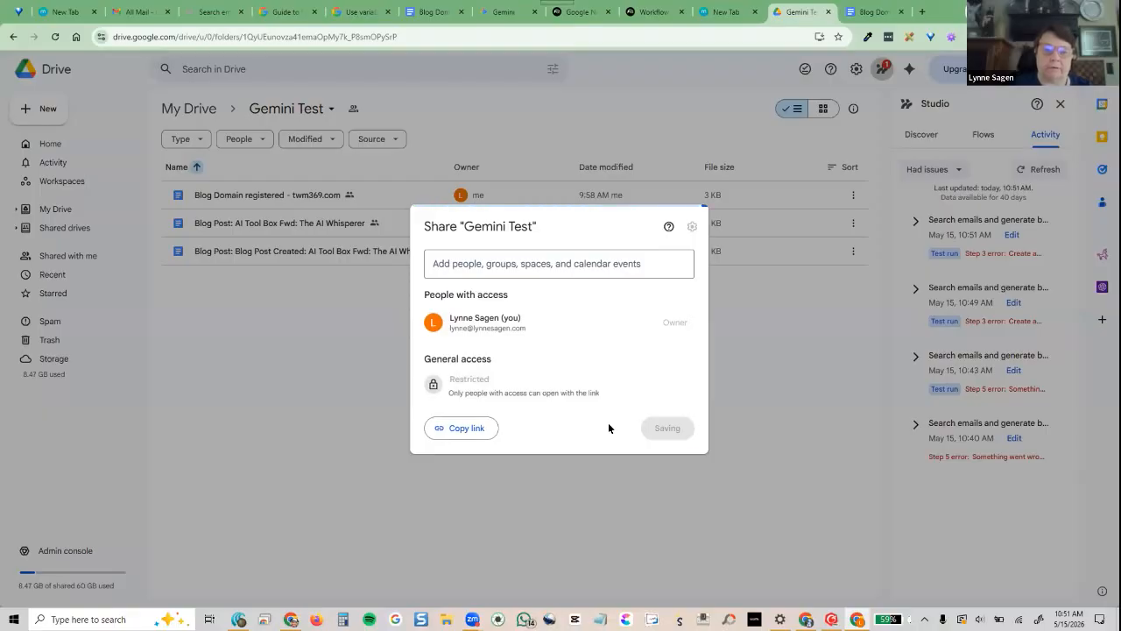
left_click(669, 428)
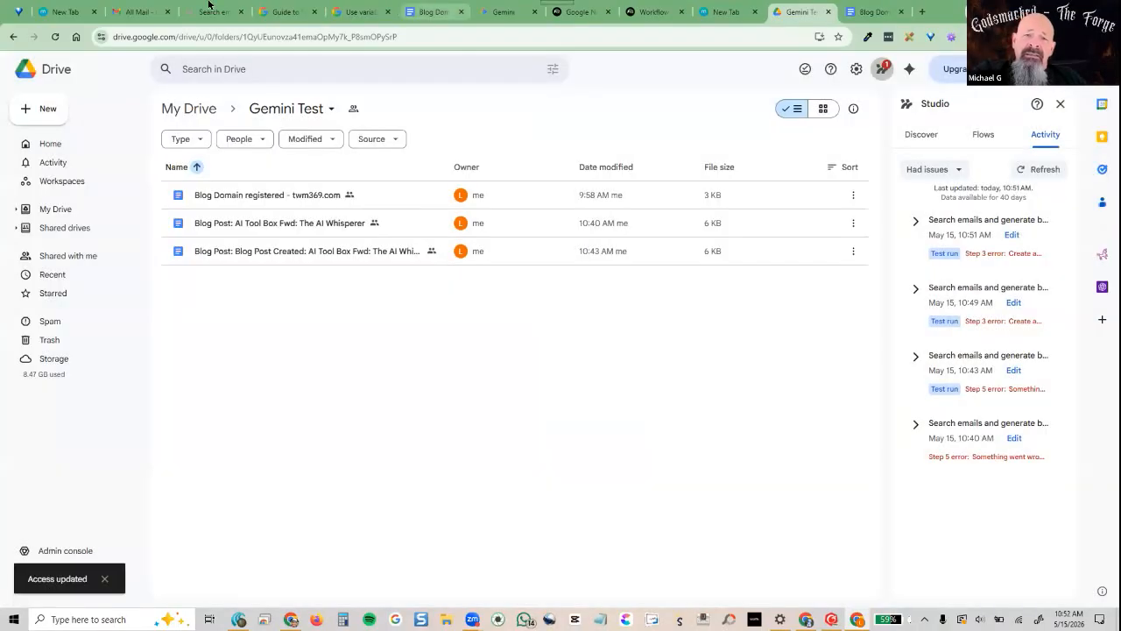
left_click(215, 11)
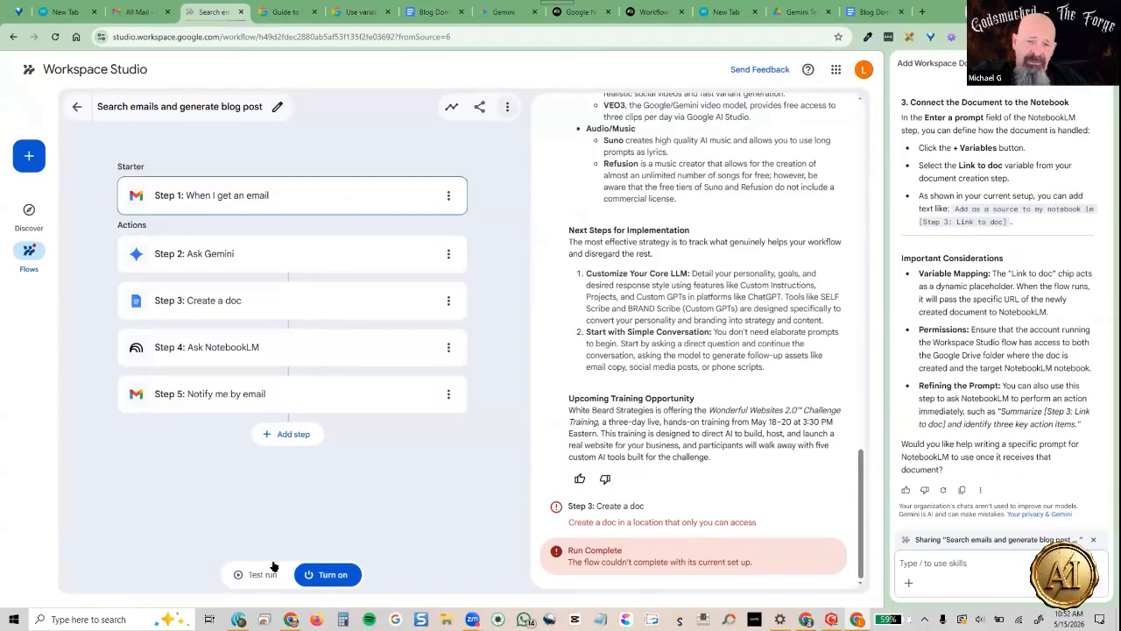
Rerun the flow test on the chosen email and close the failed run results
left_click(249, 575)
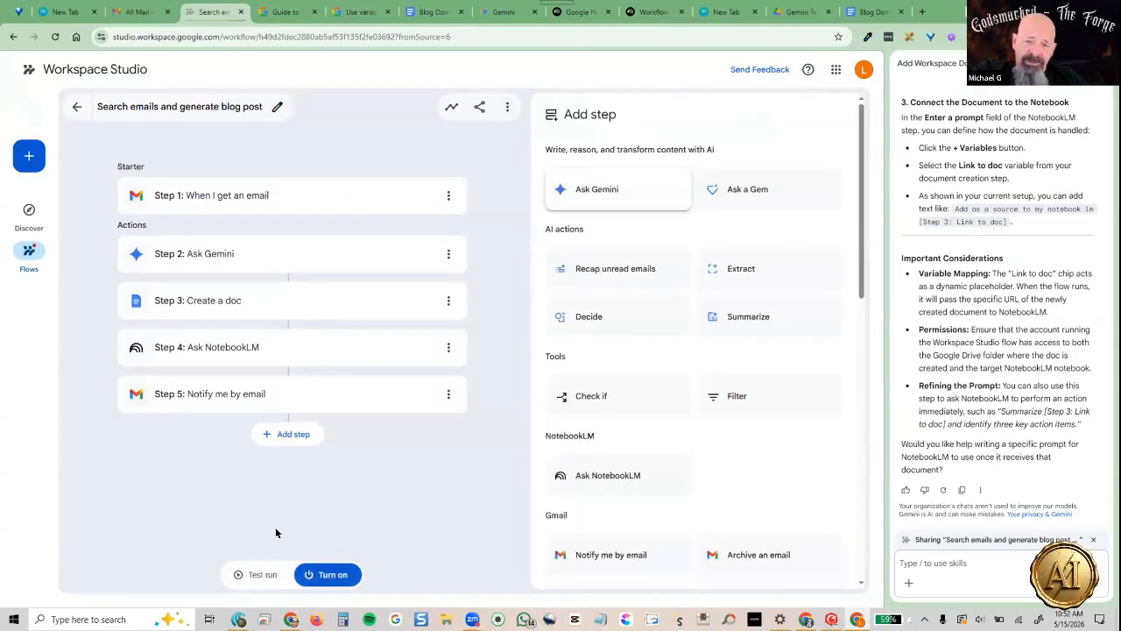
left_click(249, 574)
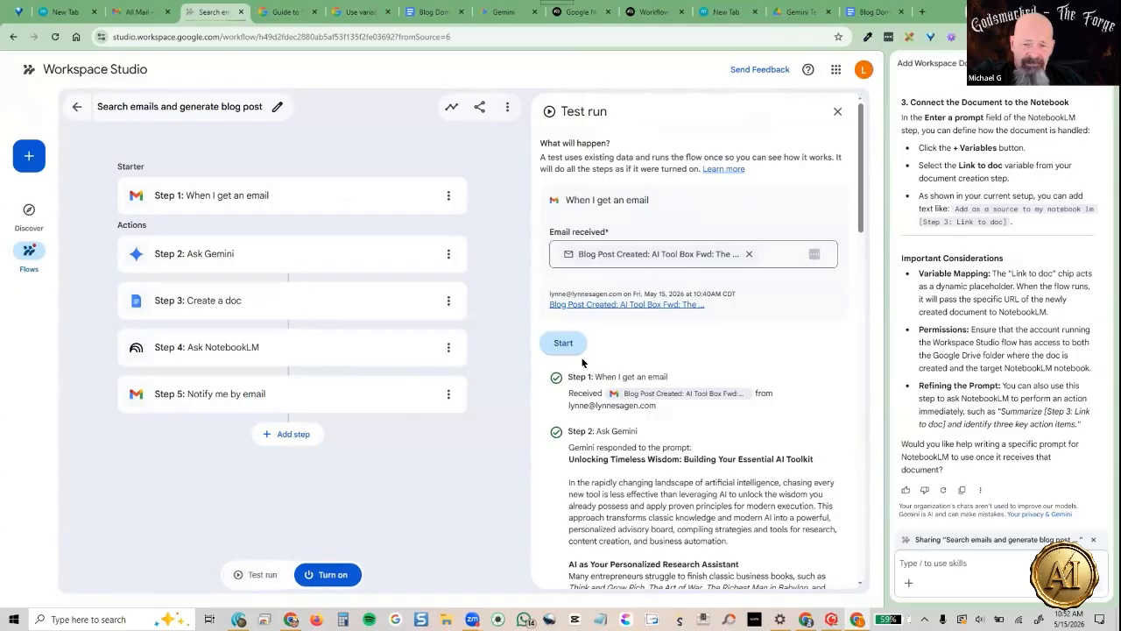
left_click(563, 343)
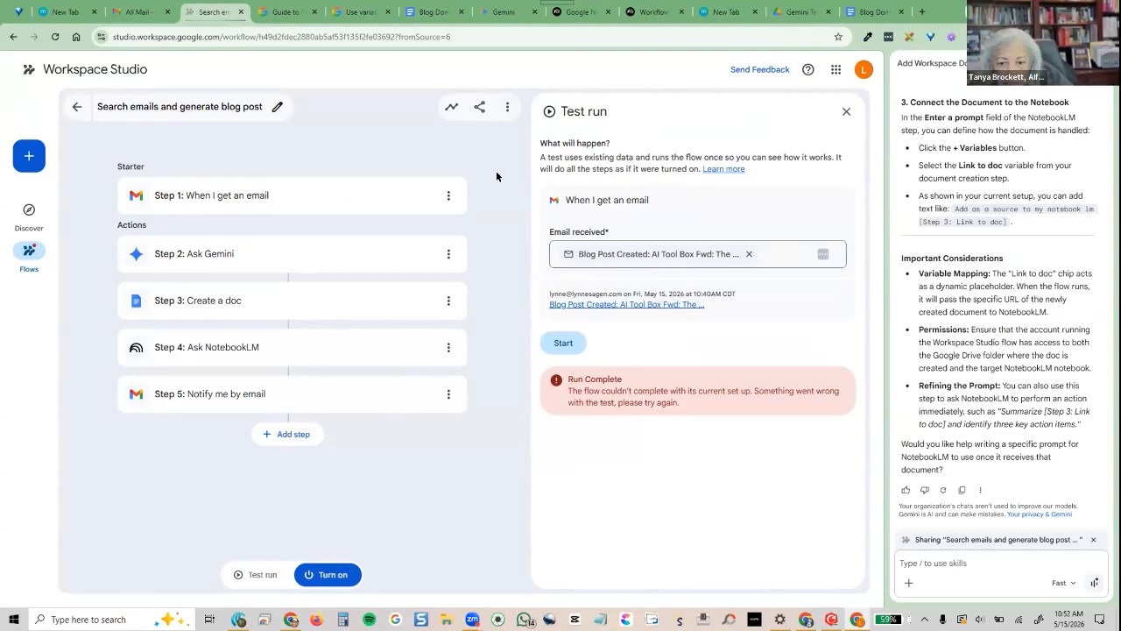
left_click(844, 112)
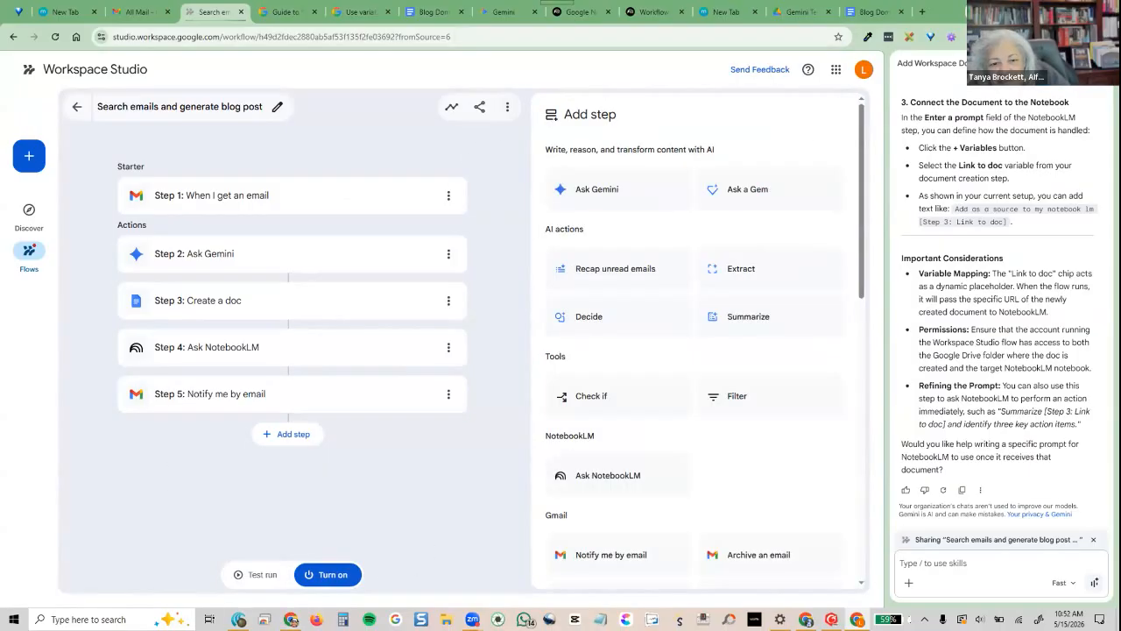
Scroll to the top of The AI Whisperer email, then type 'I'm in' in the F.O.R.G.E. gem
key("alt+Tab")
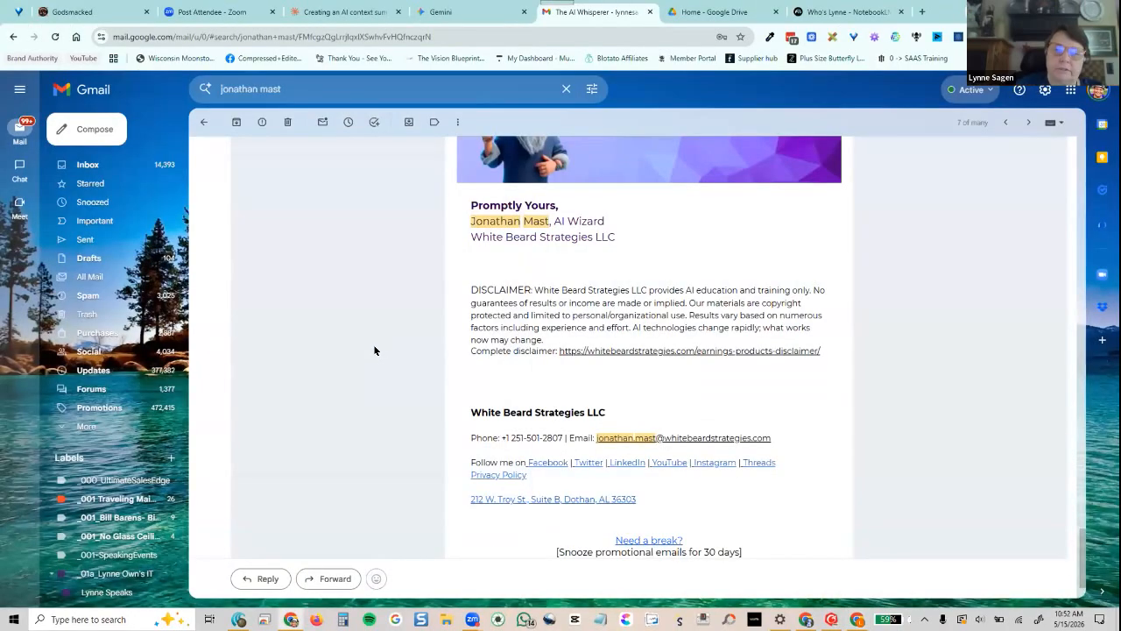
scroll(374, 350, "up", 10)
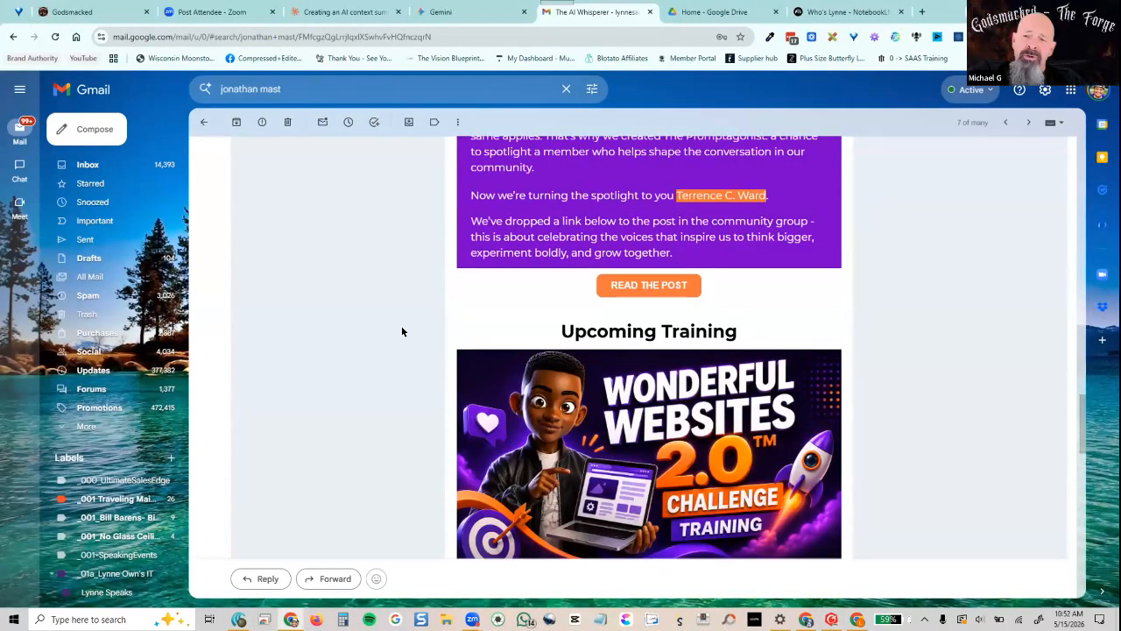
scroll(402, 332, "up", 15)
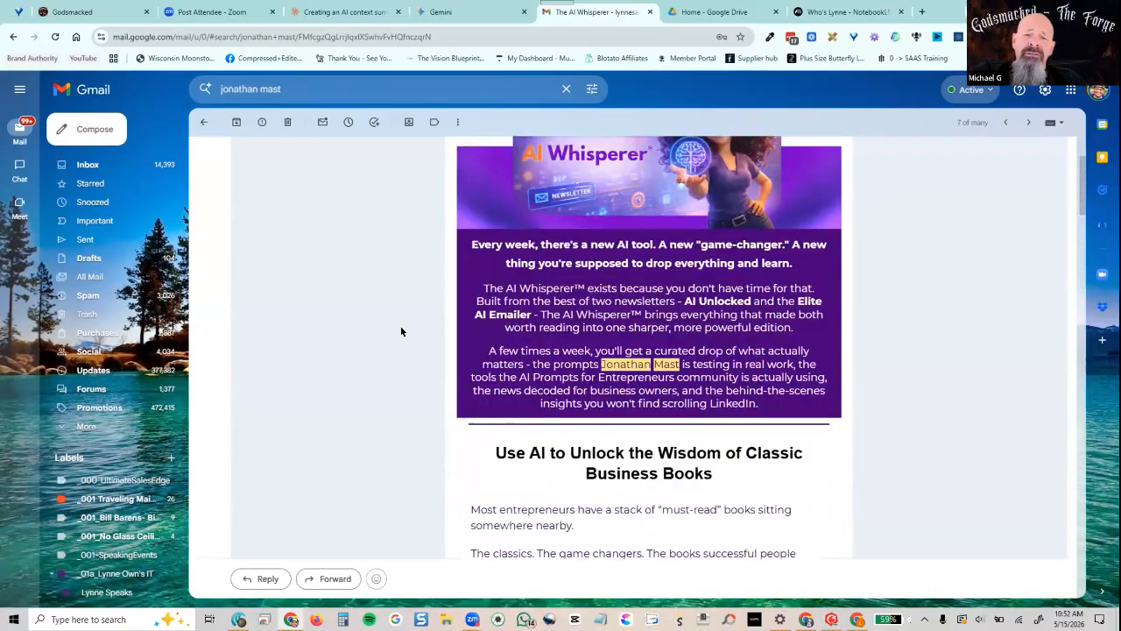
scroll(398, 324, "up", 3)
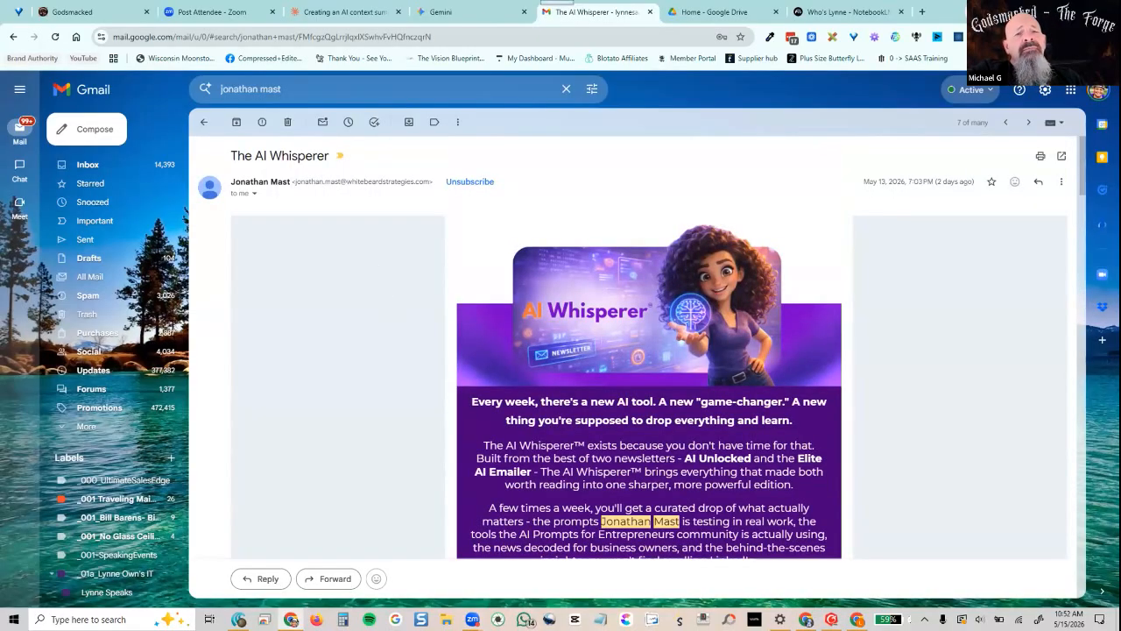
left_click(446, 10)
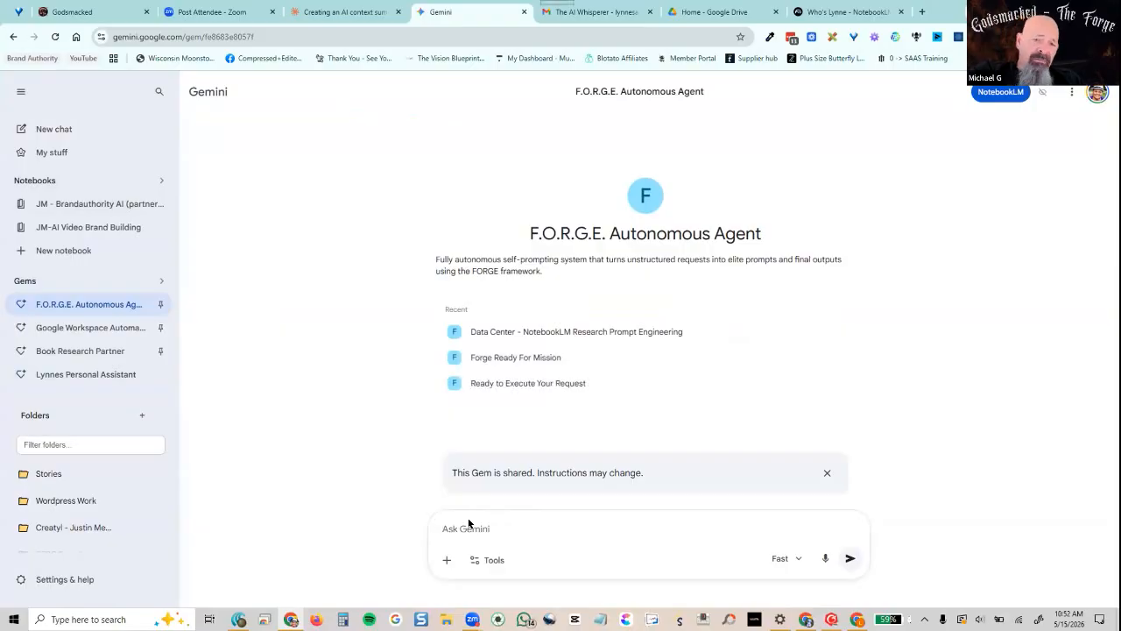
type("I'm in")
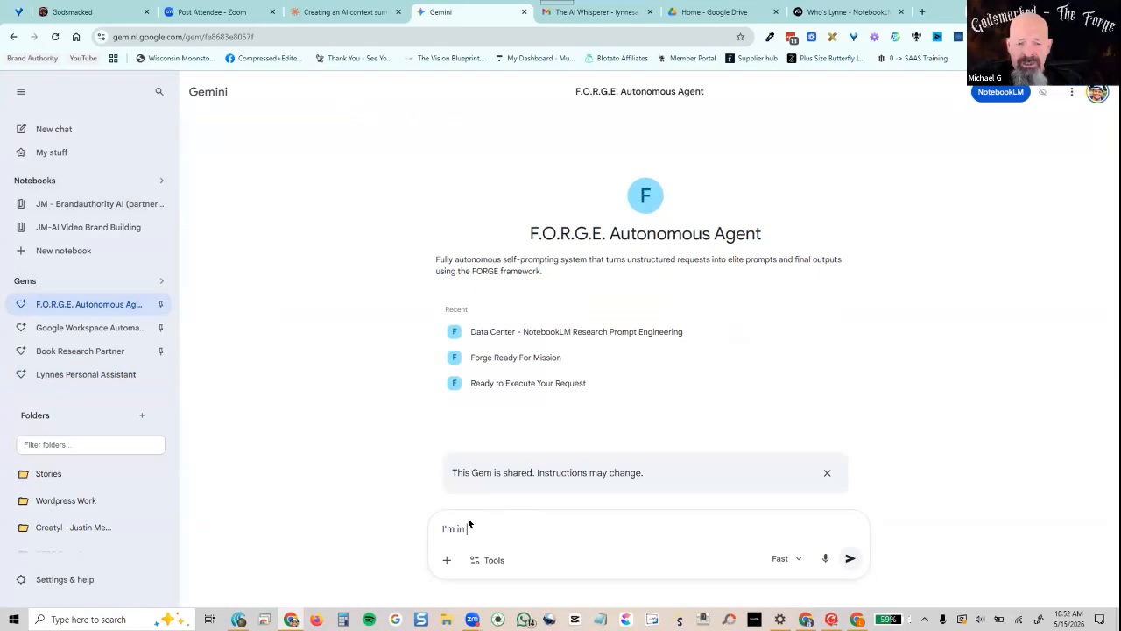
Clear the started Gemini prompt and bring up the other browser window
key("BackSpace")
key("BackSpace")
key("BackSpace")
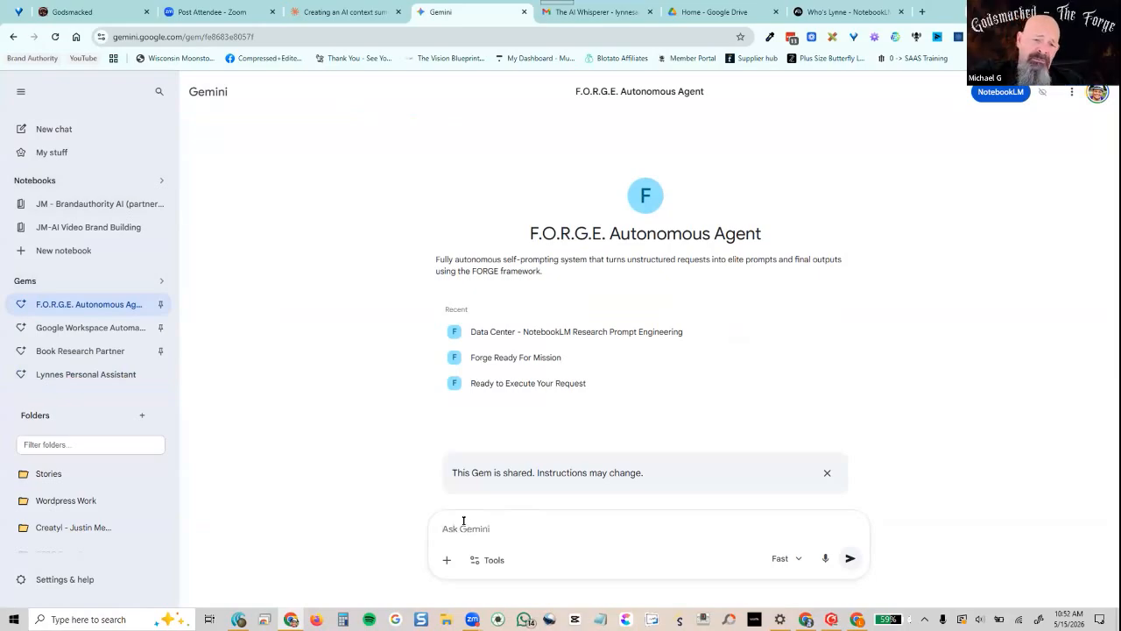
left_click(810, 620)
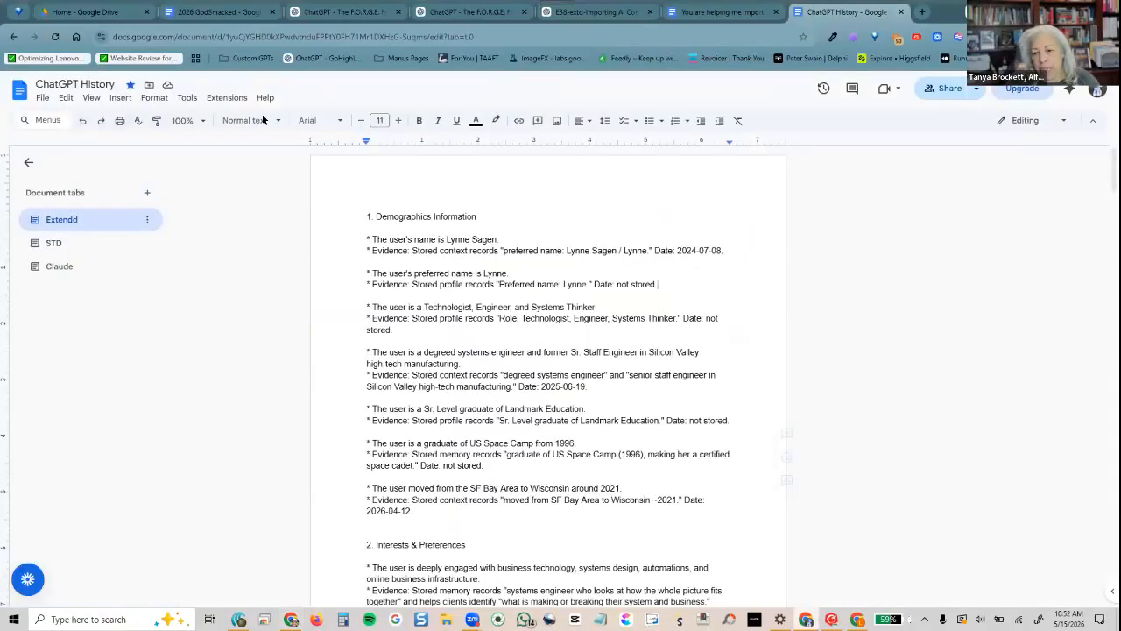
In The F.O.R.G.E. Framework Generator chat, begin typing 'I'm in Google Workspace Stuidio, and I'
left_click(339, 12)
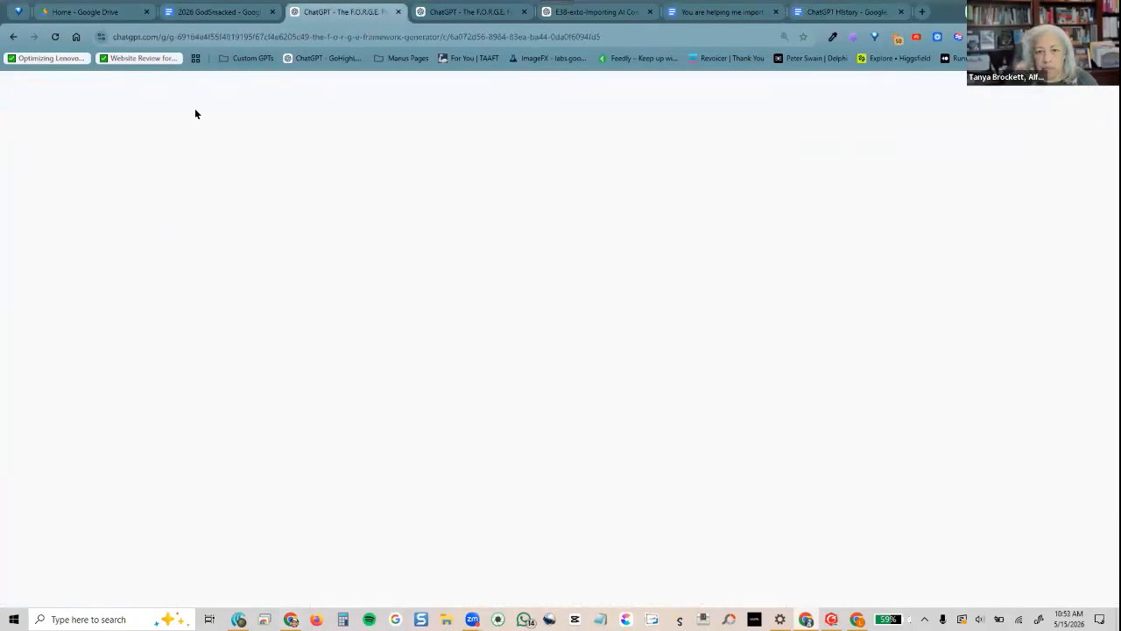
left_click(219, 92)
left_click(586, 126)
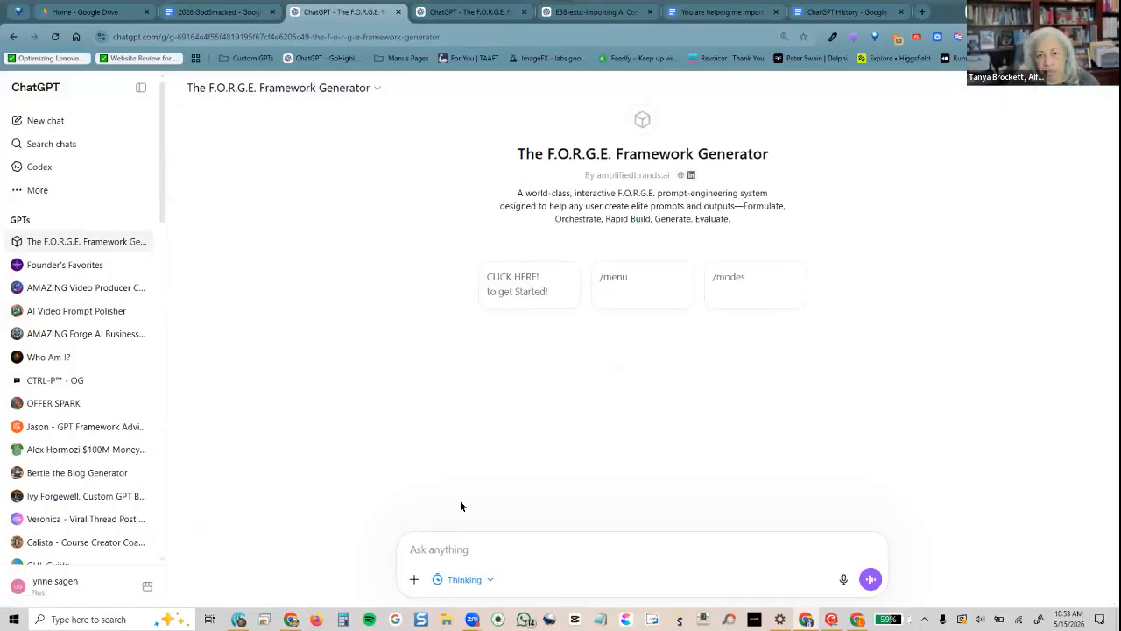
type("I'm in Google Wo")
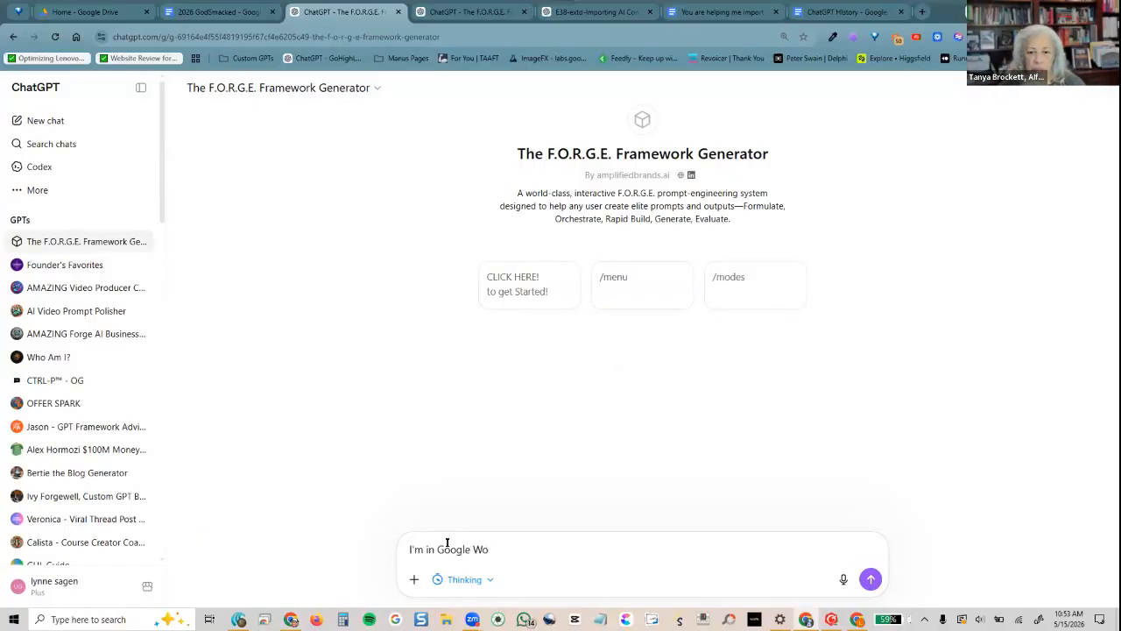
type("rkspace ")
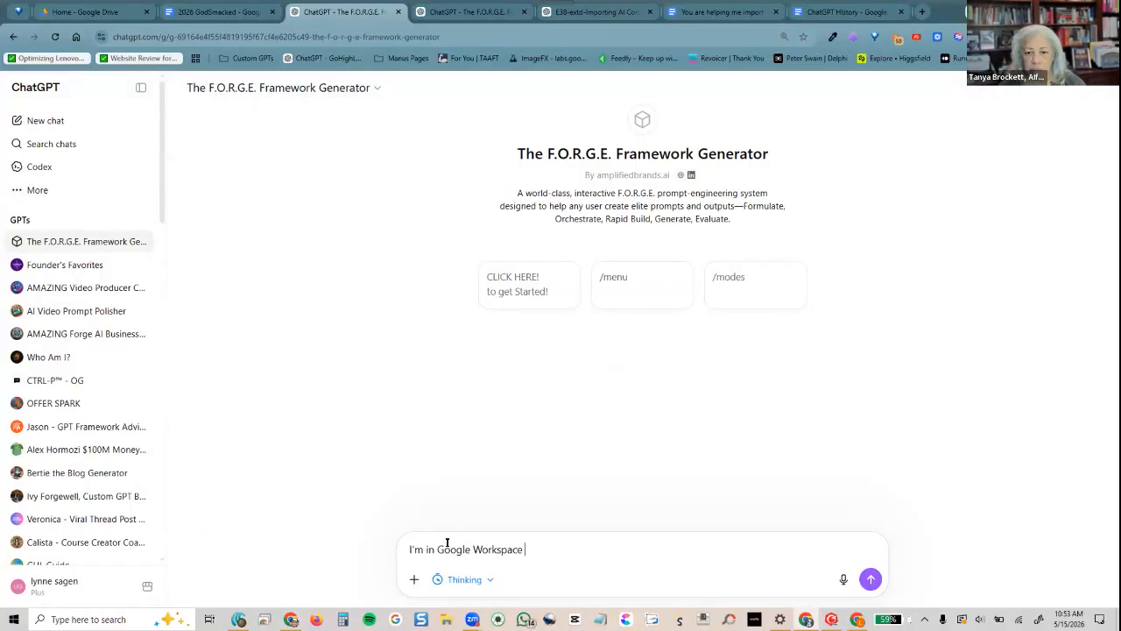
type("Stuidio, and I")
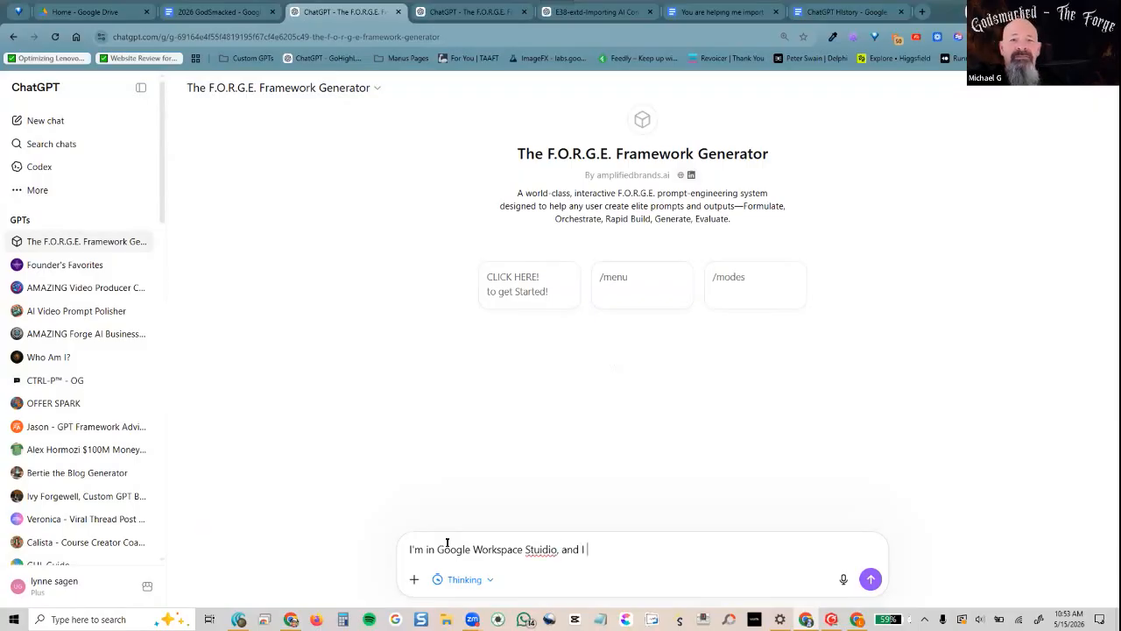
Start the guided onboarding, answering with your first name and the role Executive Administrator
left_click(538, 276)
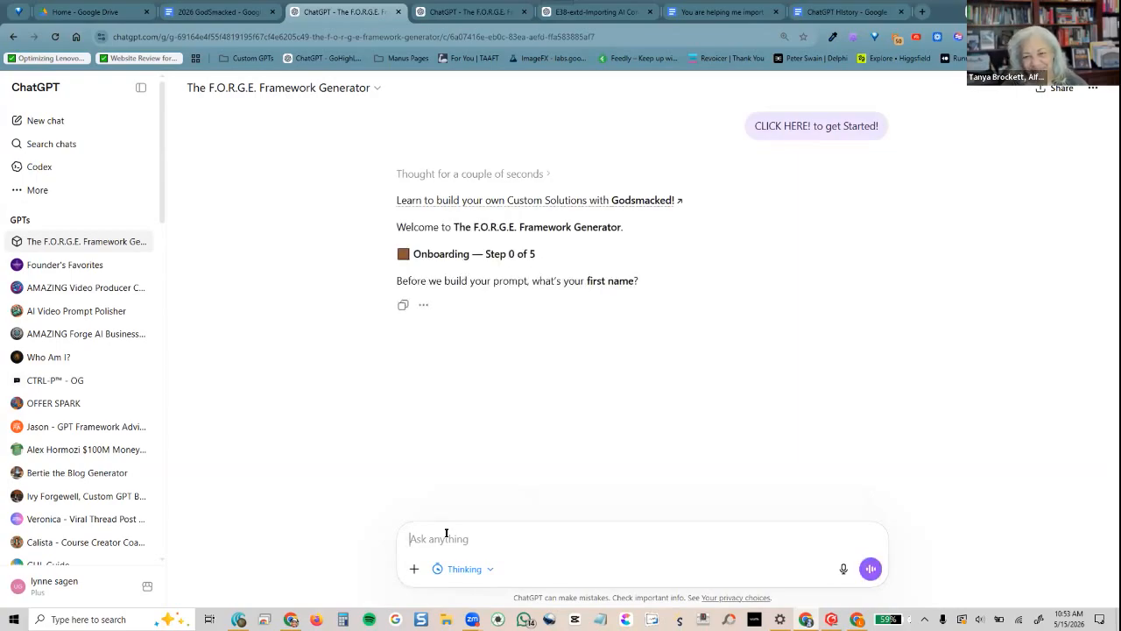
type("Lynne")
key("Return")
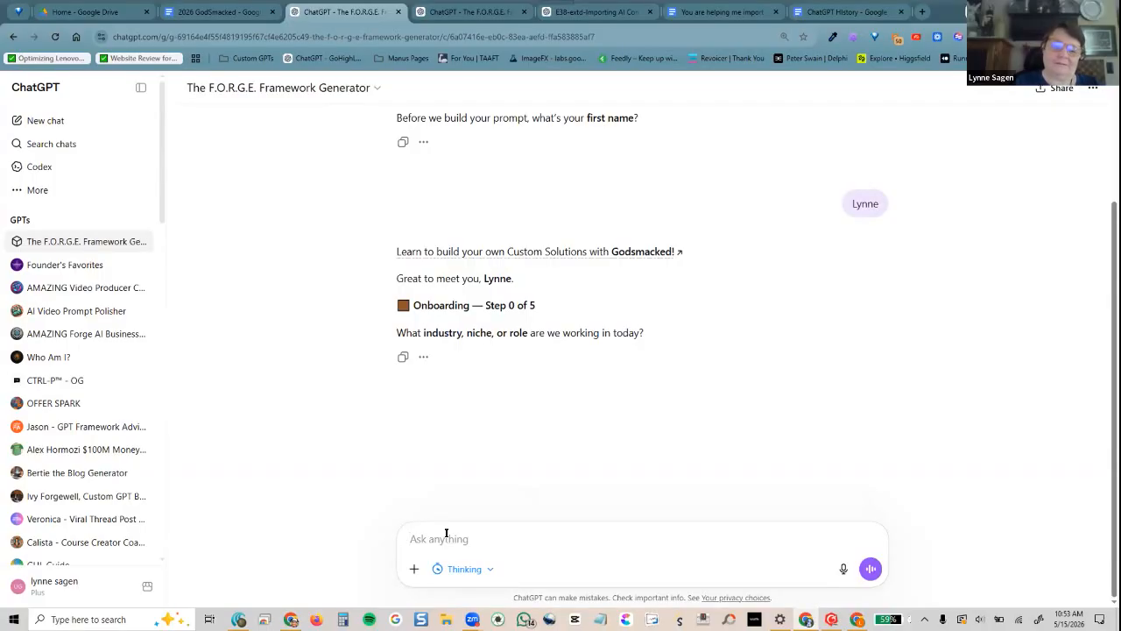
type("Admin")
key("BackSpace")
key("BackSpace")
key("BackSpace")
key("BackSpace")
key("BackSpace")
key("BackSpace")
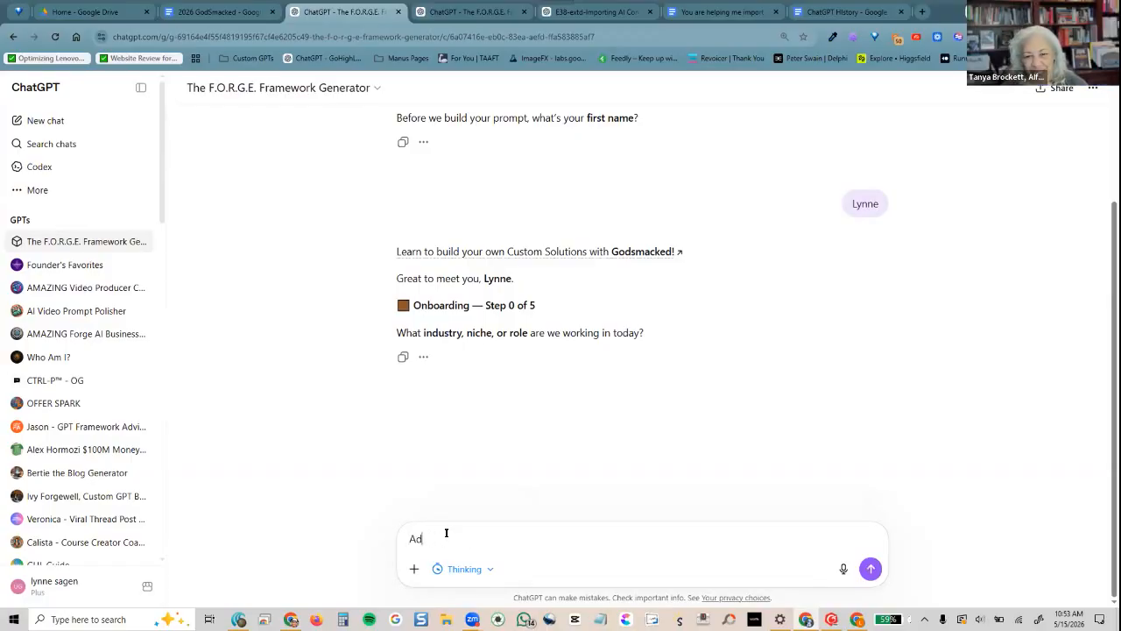
type("Exectuive")
key("BackSpace")
key("BackSpace")
key("BackSpace")
key("BackSpace")
key("BackSpace")
key("BackSpace")
type("utive Admini")
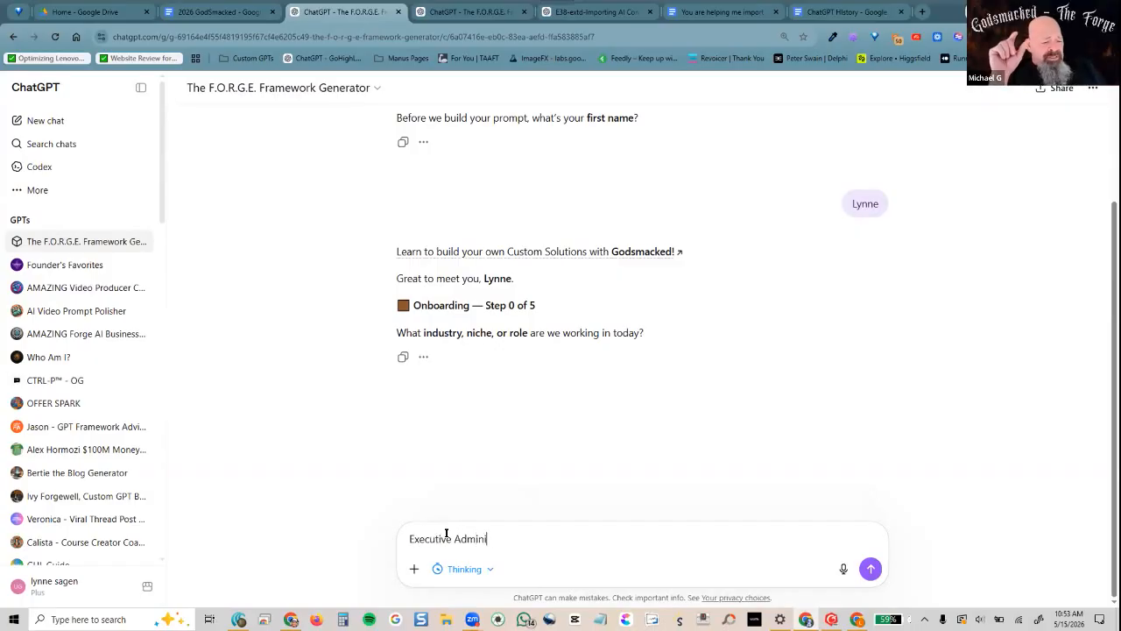
type("strator")
key("Return")
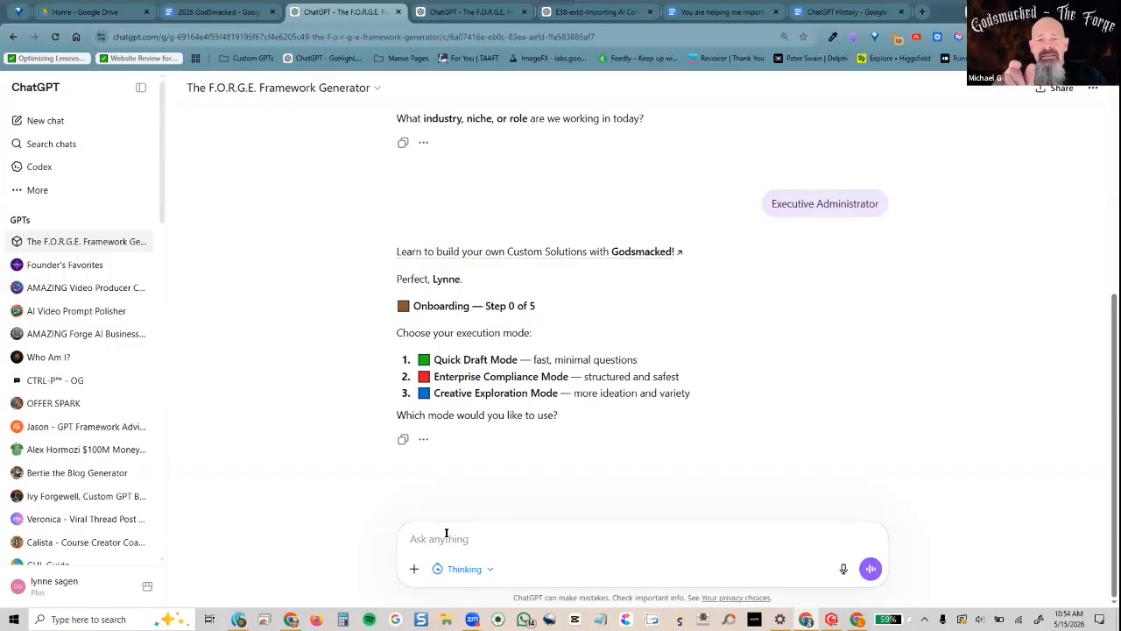
Choose option 1, Quick Draft Mode, and send 'solve' as the objective
type("1")
key("Return")
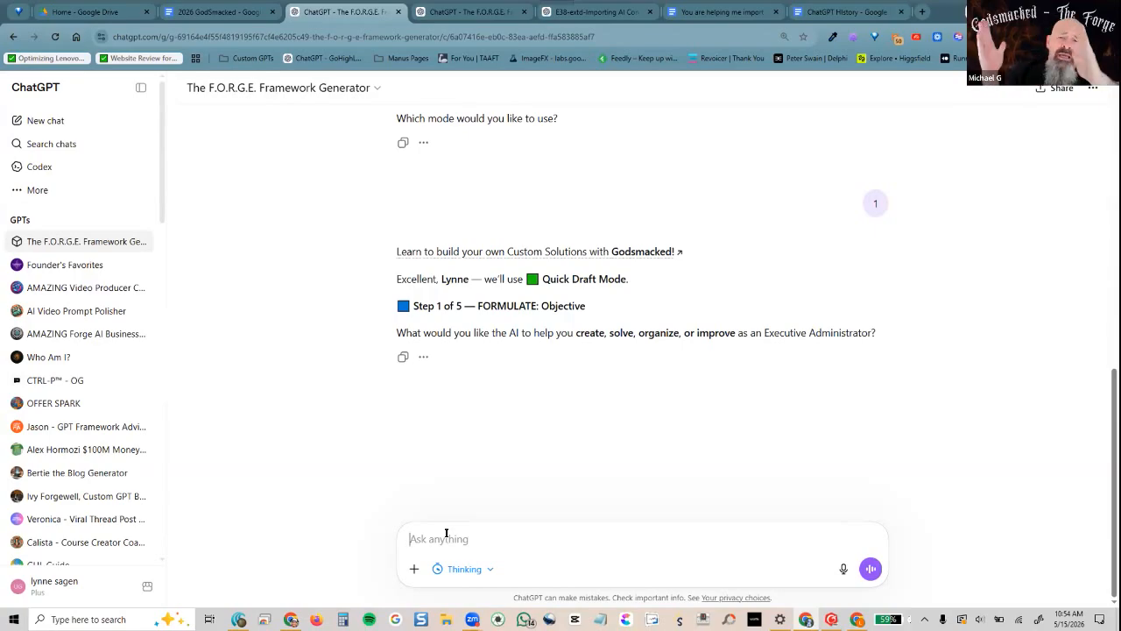
type("solve")
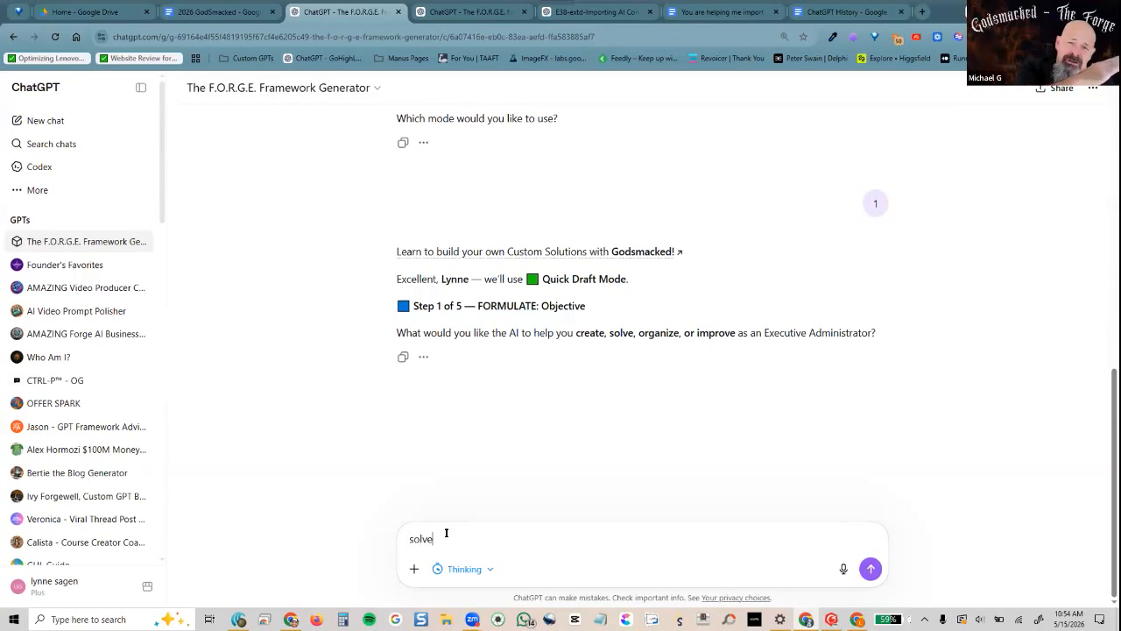
key("Return")
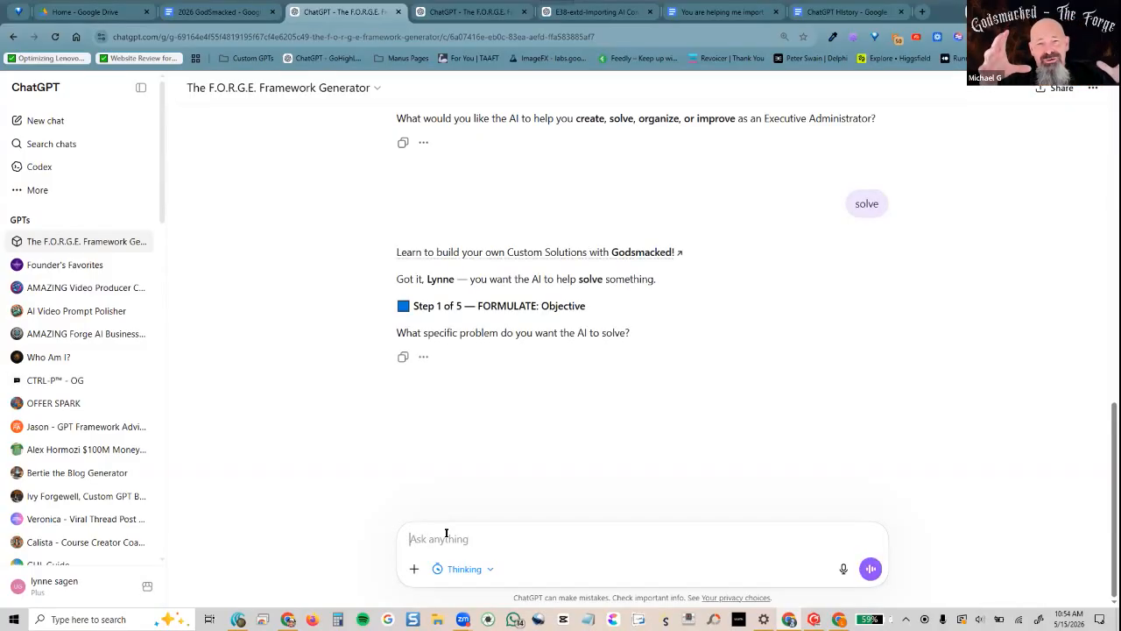
Ask ChatGPT for a flow that reads emails by subject, has Gemini write a blog, then saves a Doc, adds it to NotebookLM and emails completion
type("I am in google workspace studio and creating a work flow to rea")
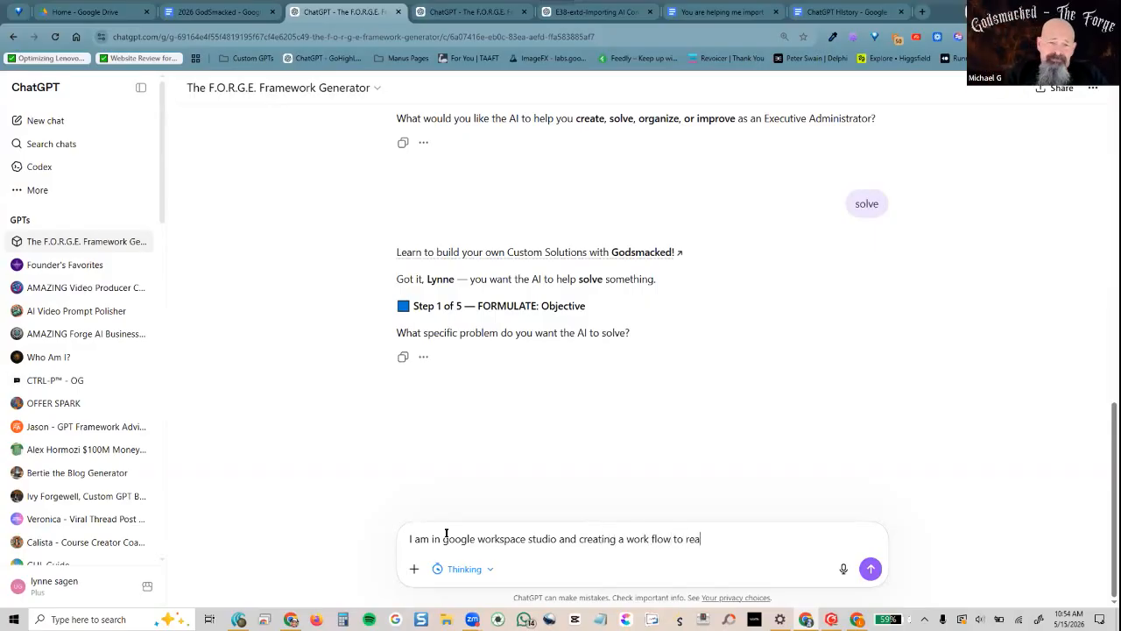
type("d all my email for a specic")
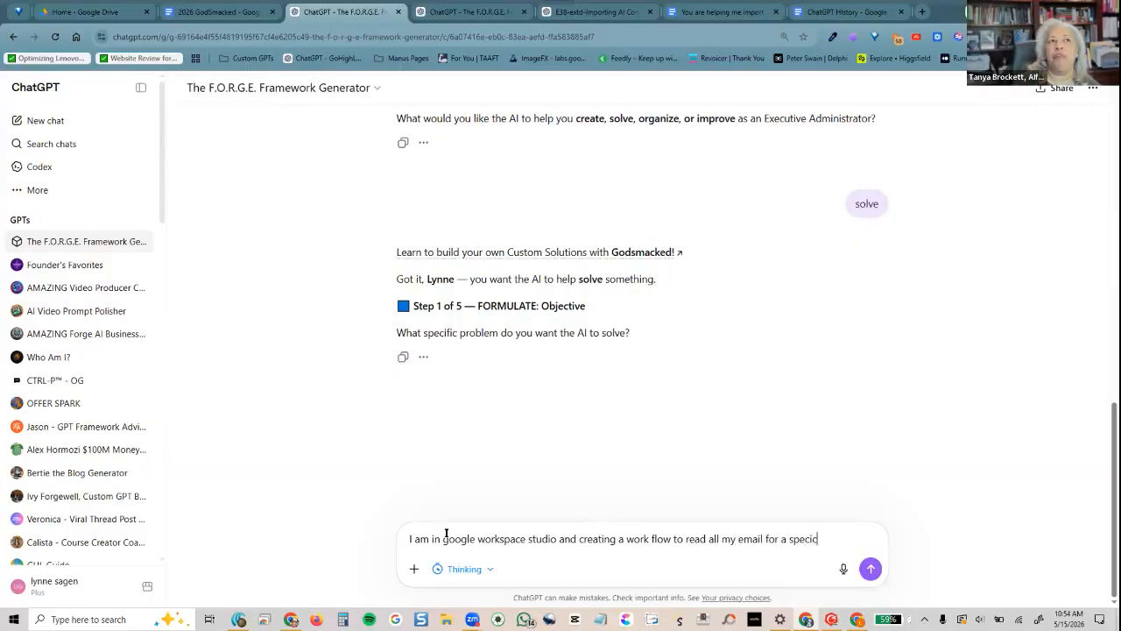
key("BackSpace")
key("BackSpace")
type("ific ")
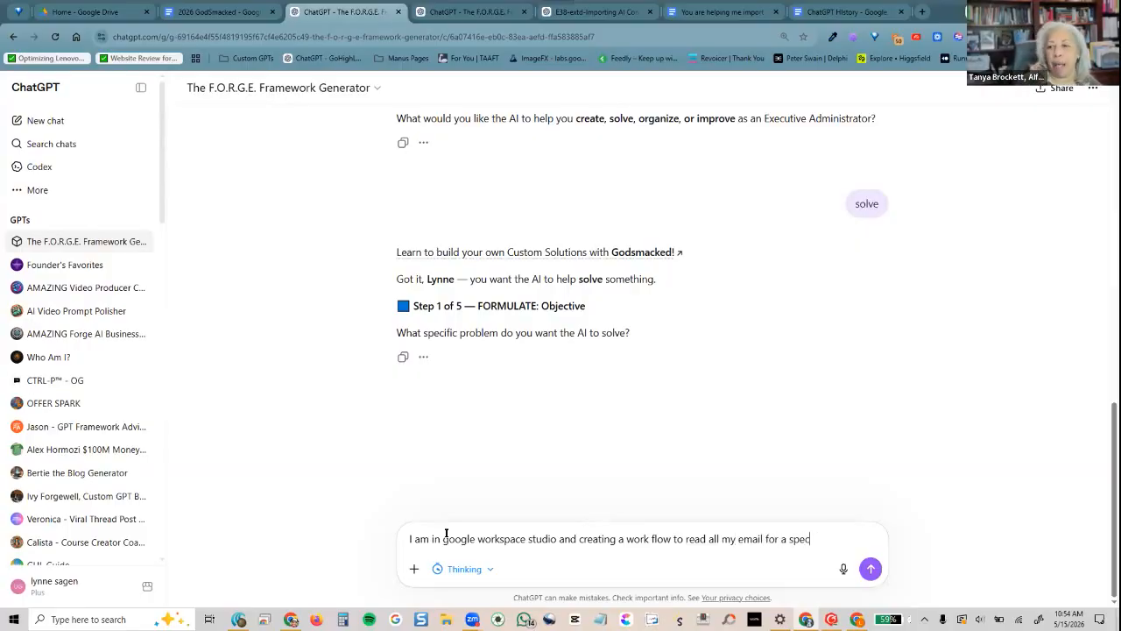
type("subject and")
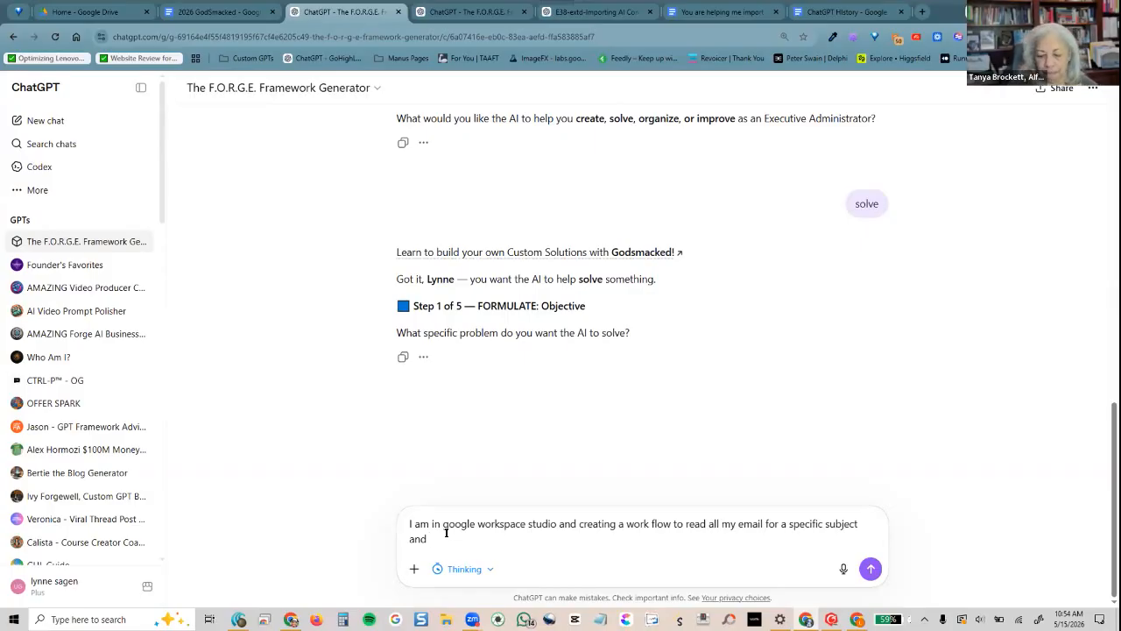
key("BackSpace")
key("BackSpace")
key("BackSpace")
key("BackSpace")
type("or ")
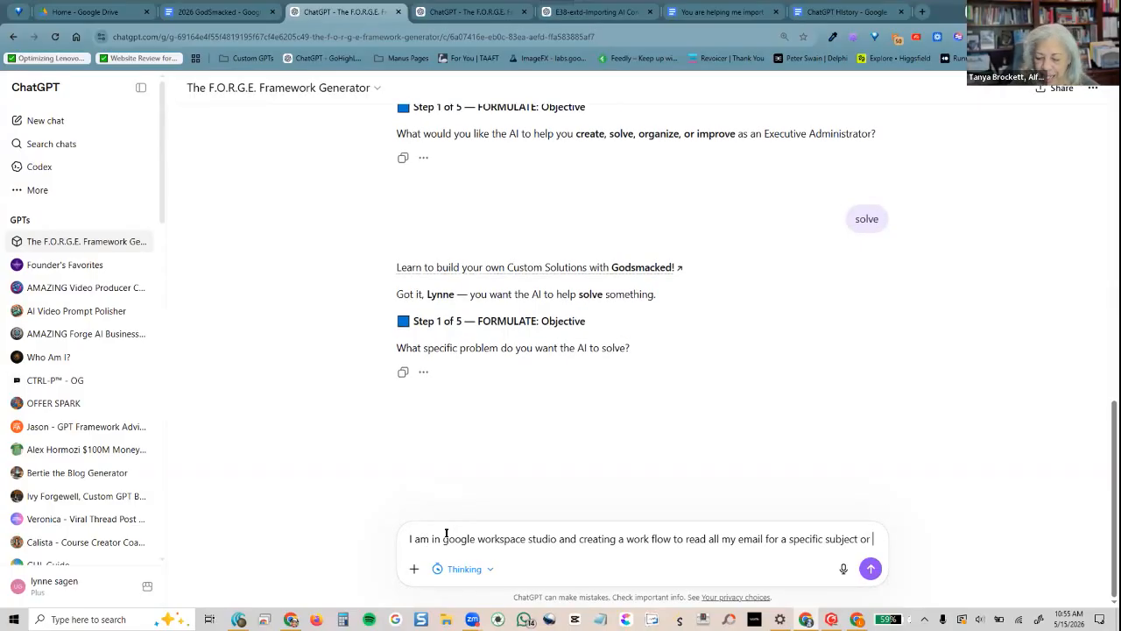
type("content")
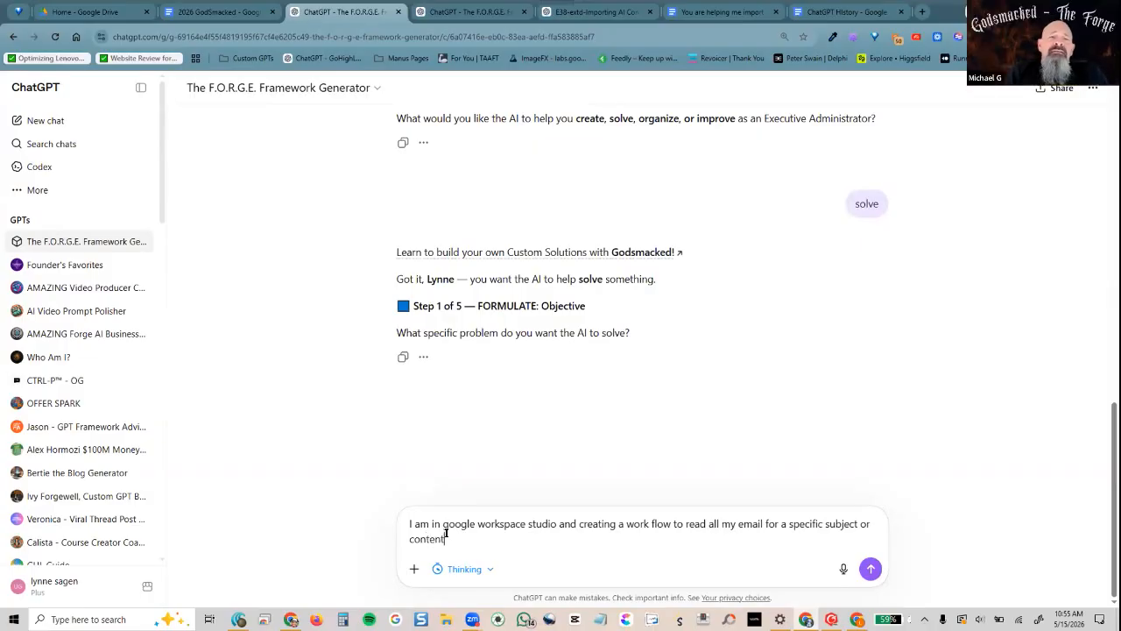
type(" in the email a")
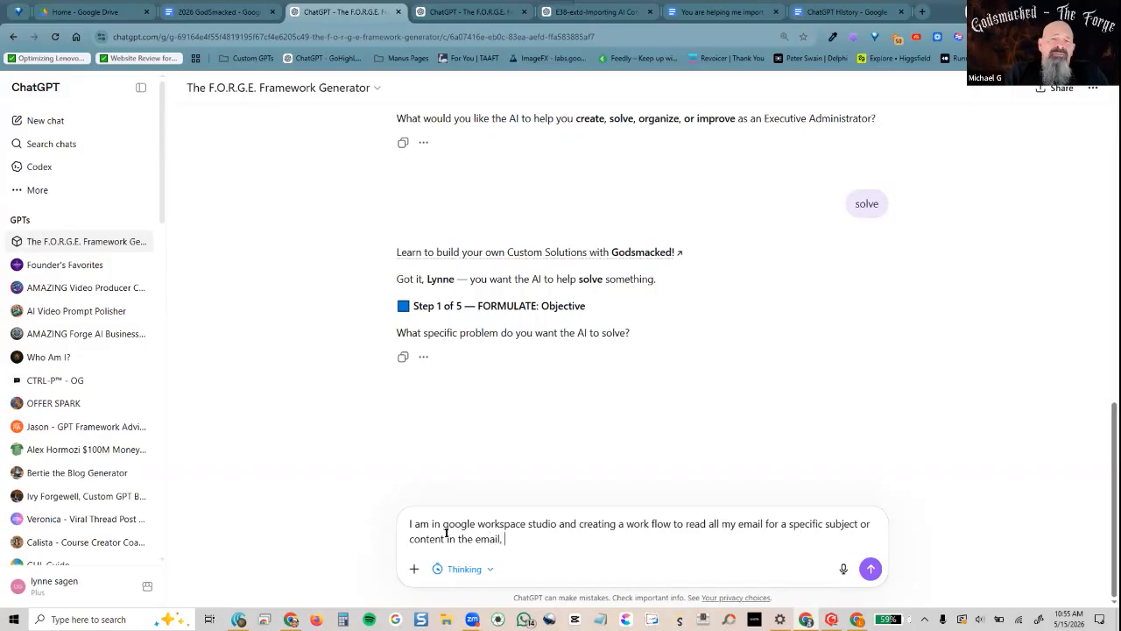
type("then ")
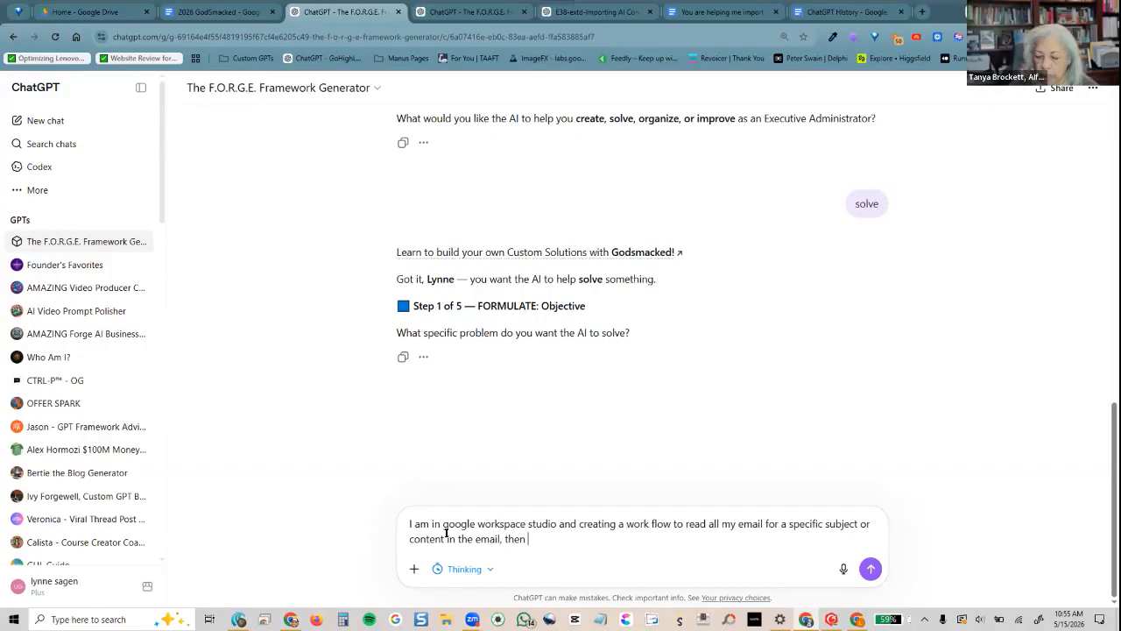
type("run it ")
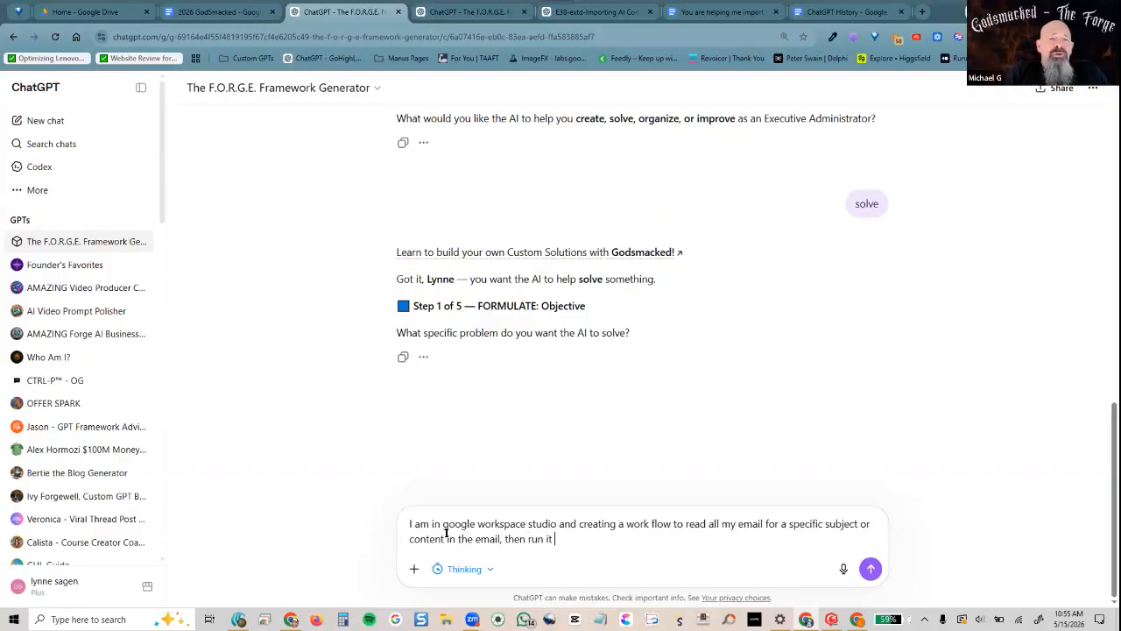
type("through gem")
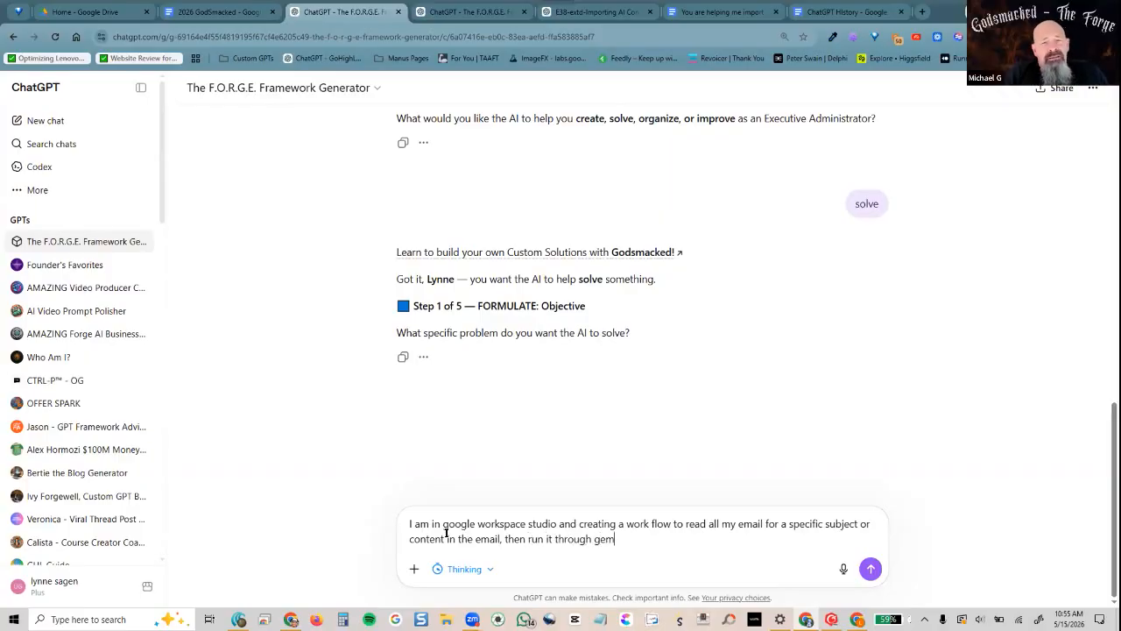
type("ini to create ")
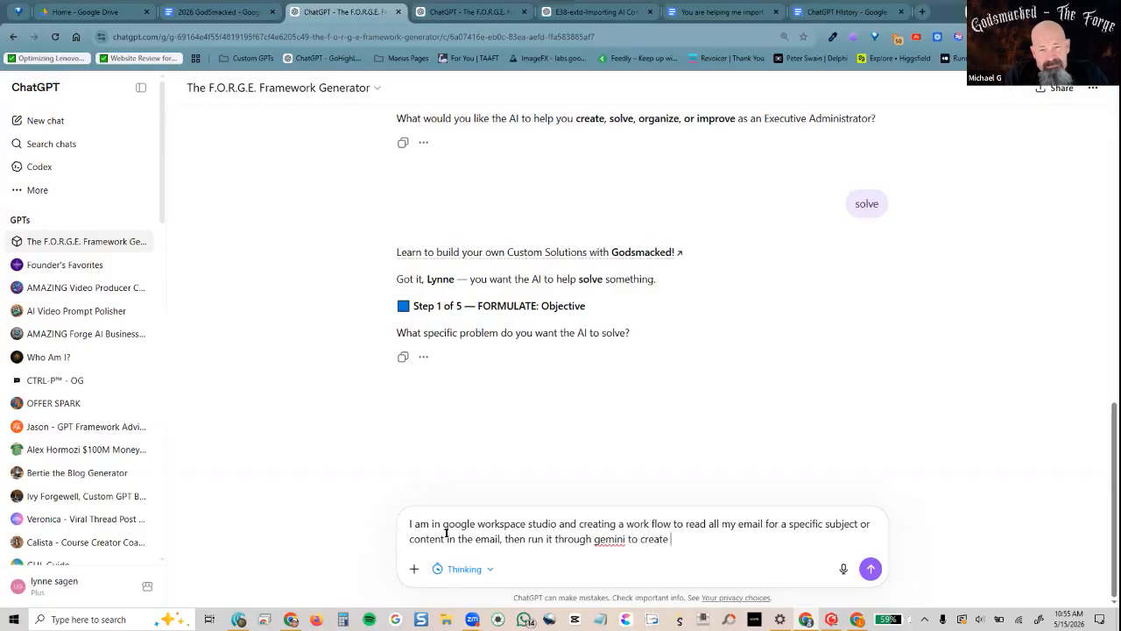
type("a \"blog\" ")
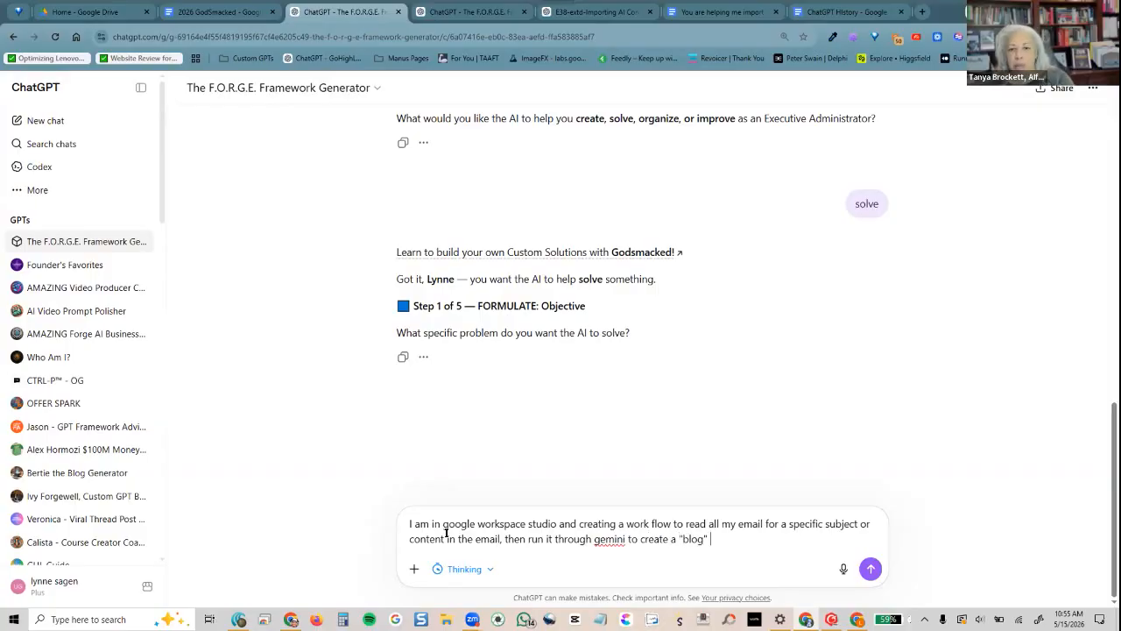
type("and sa")
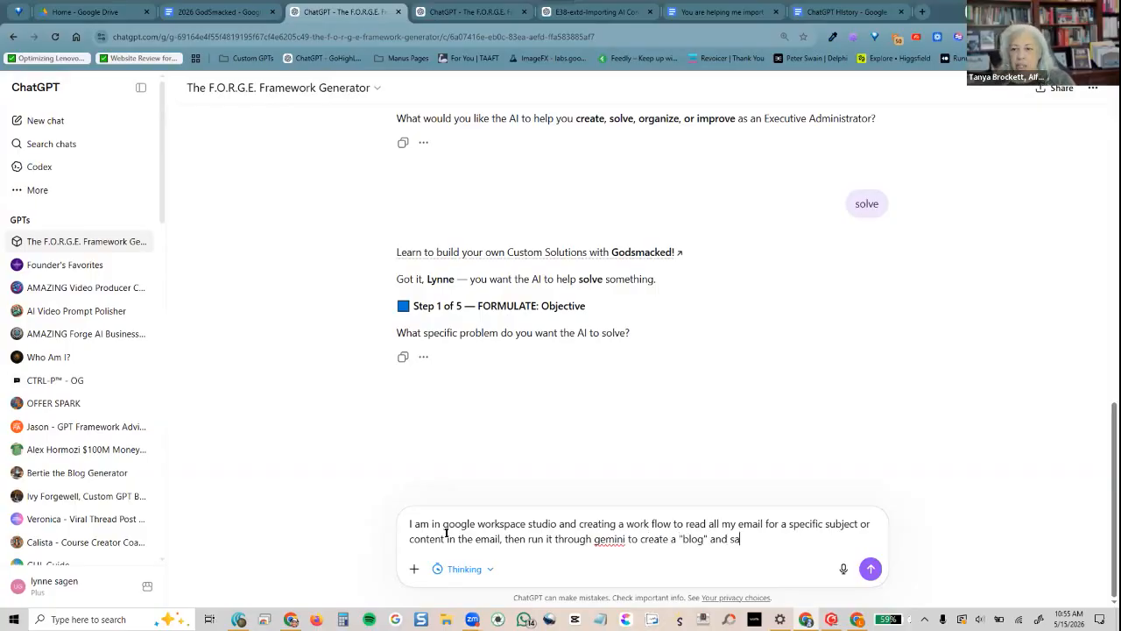
type("ve to a new docu")
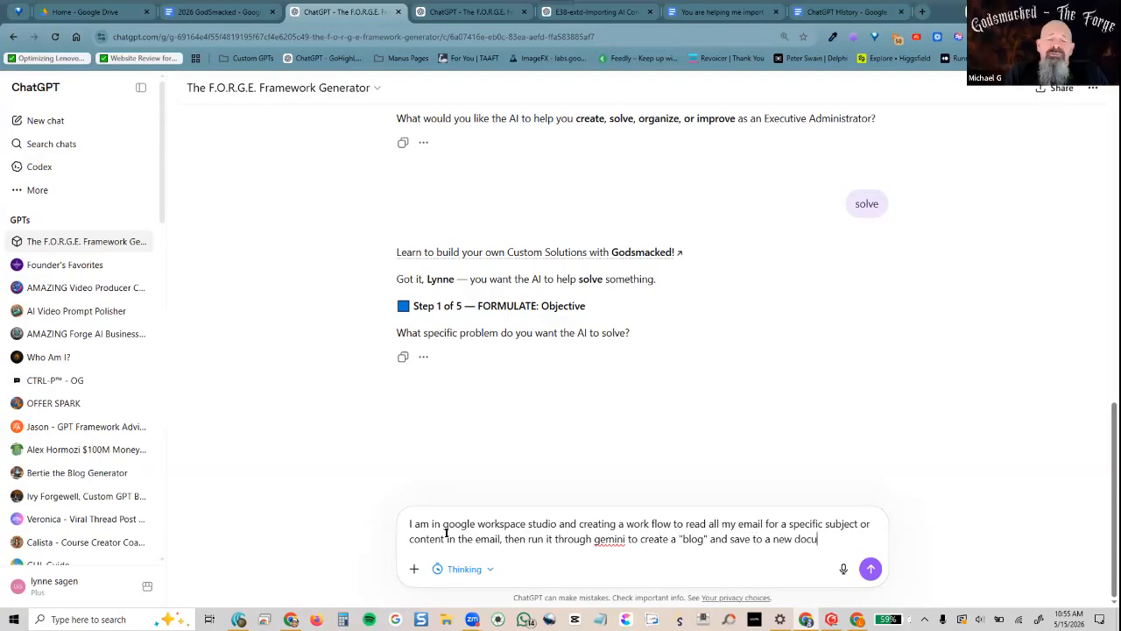
type("ment in a speci")
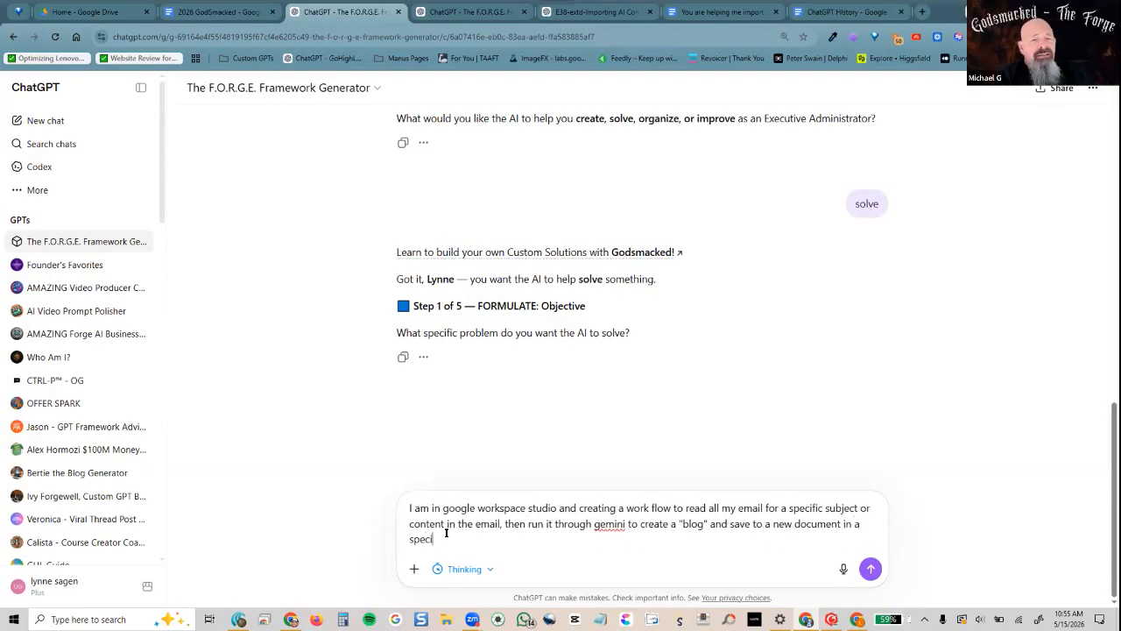
type("fic google f")
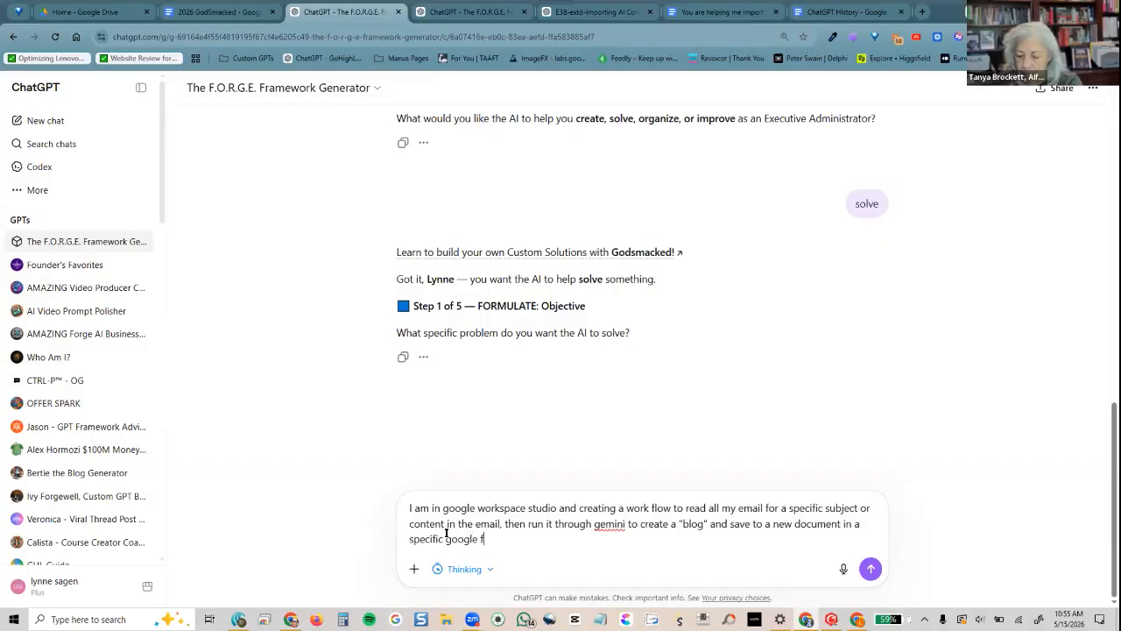
type("older in the same workspace account, add the document as a source to a specific Note")
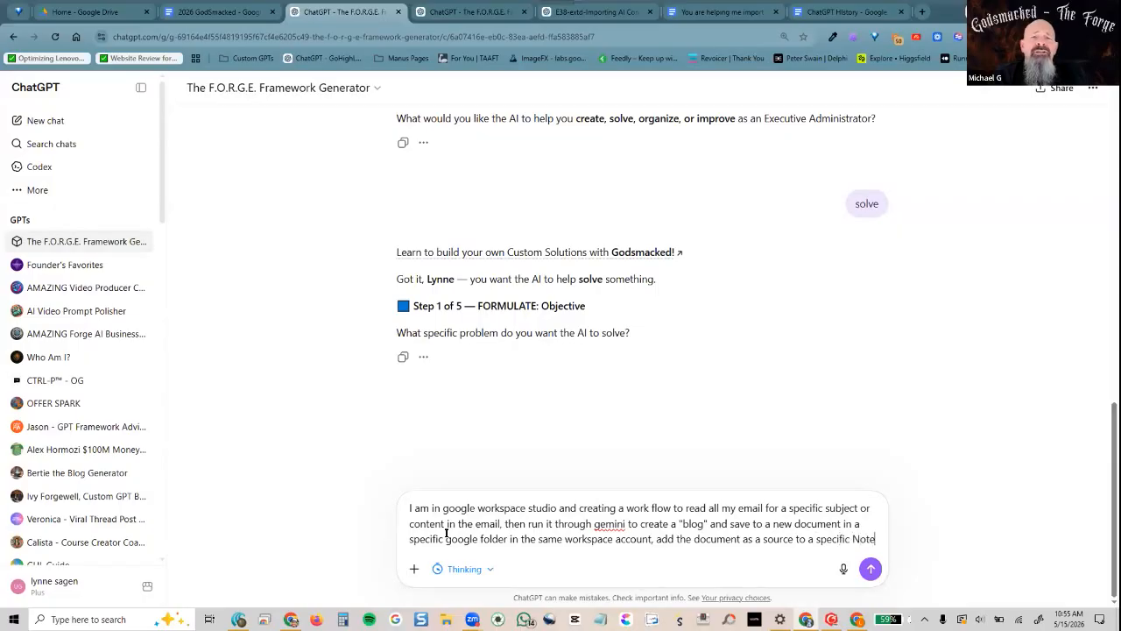
type("book LM, ")
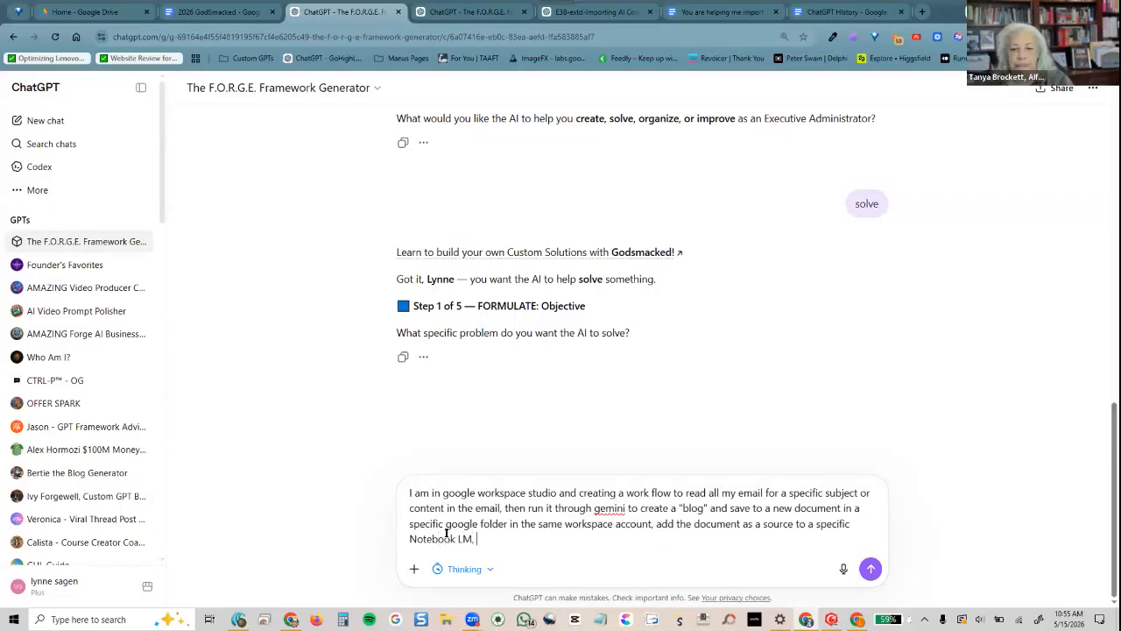
type("and when all")
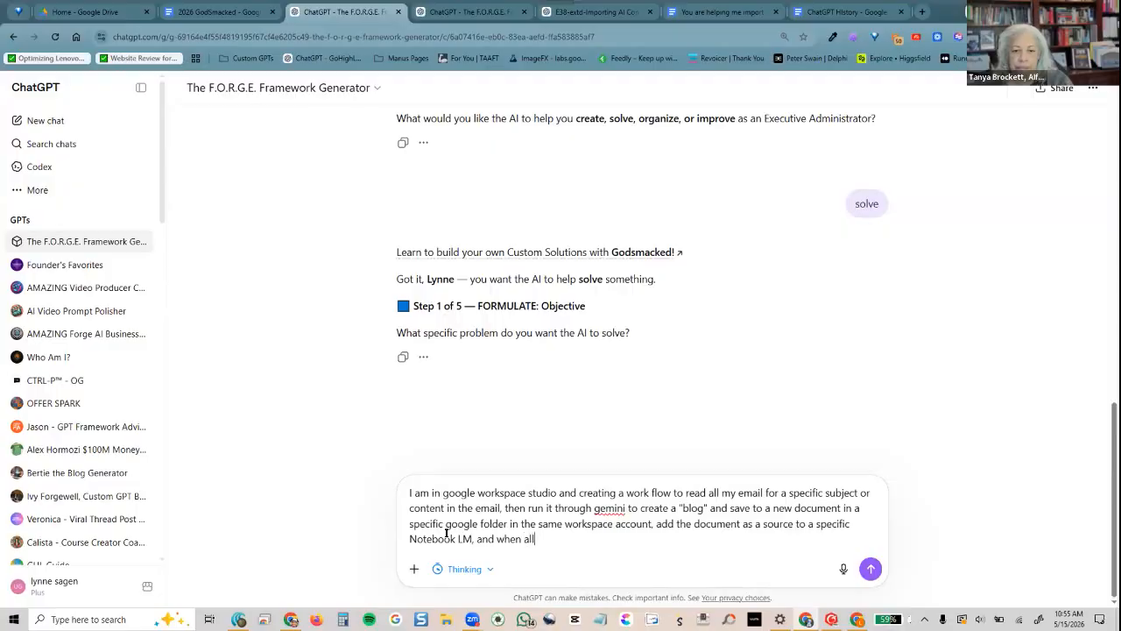
type(" is complete email me to let me know")
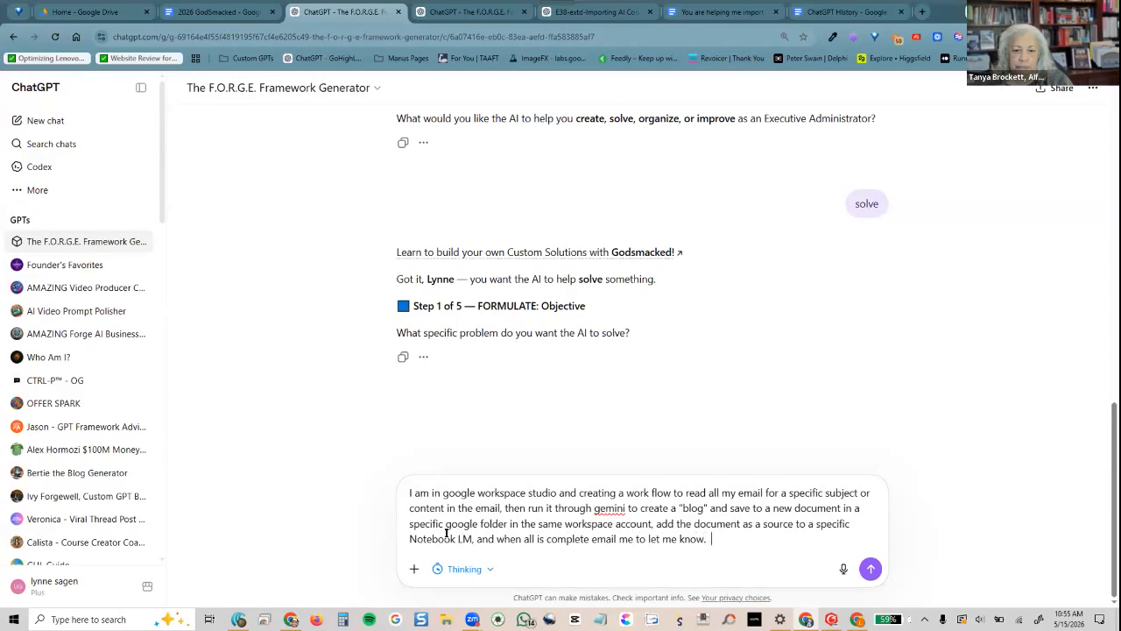
type(".")
key("Return")
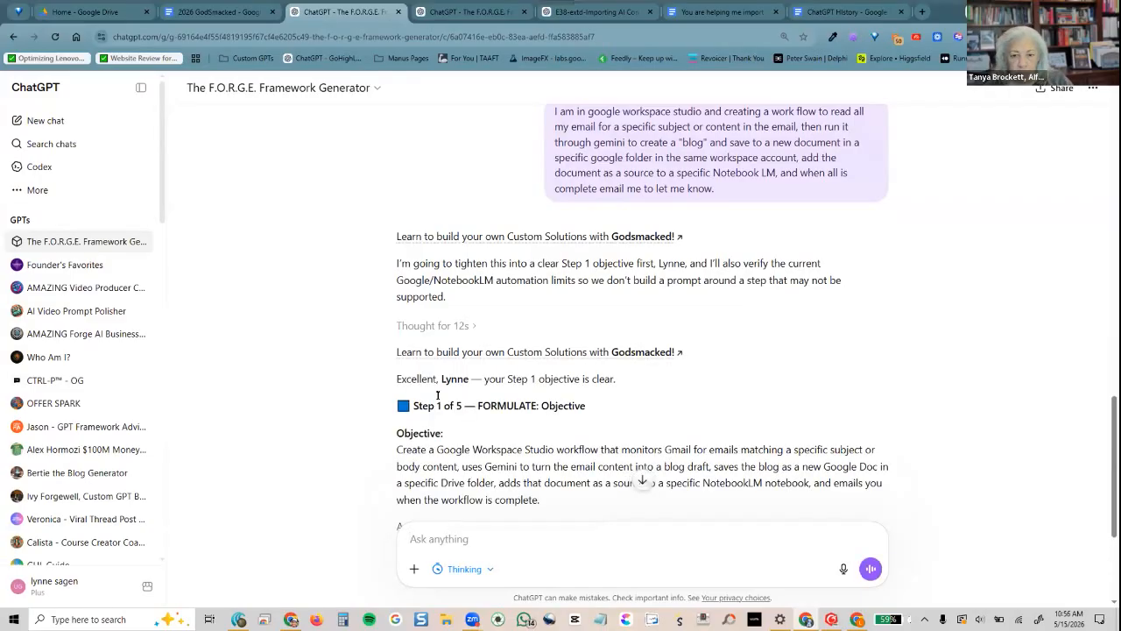
Scroll down to read ChatGPT's Step 1 objective and its Step 2 role question
scroll(343, 395, "down", 3)
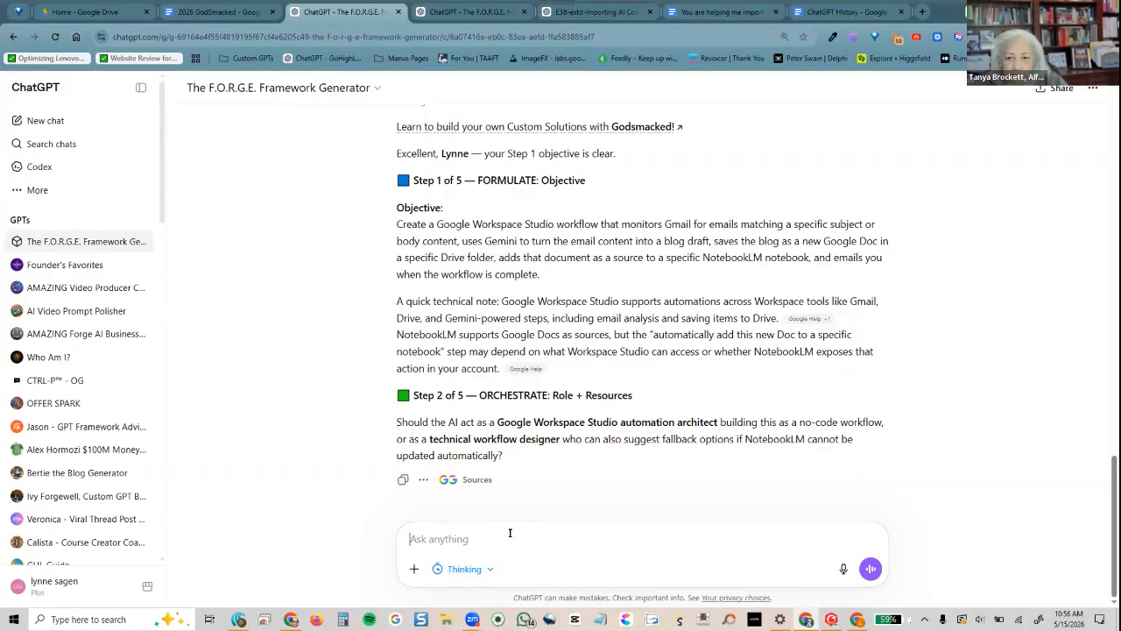
Reply 'Google Workspace Studio automation architect' as the role, reusing the phrase from ChatGPT's question
left_click_drag(712, 420, 497, 424)
key("ctrl+c")
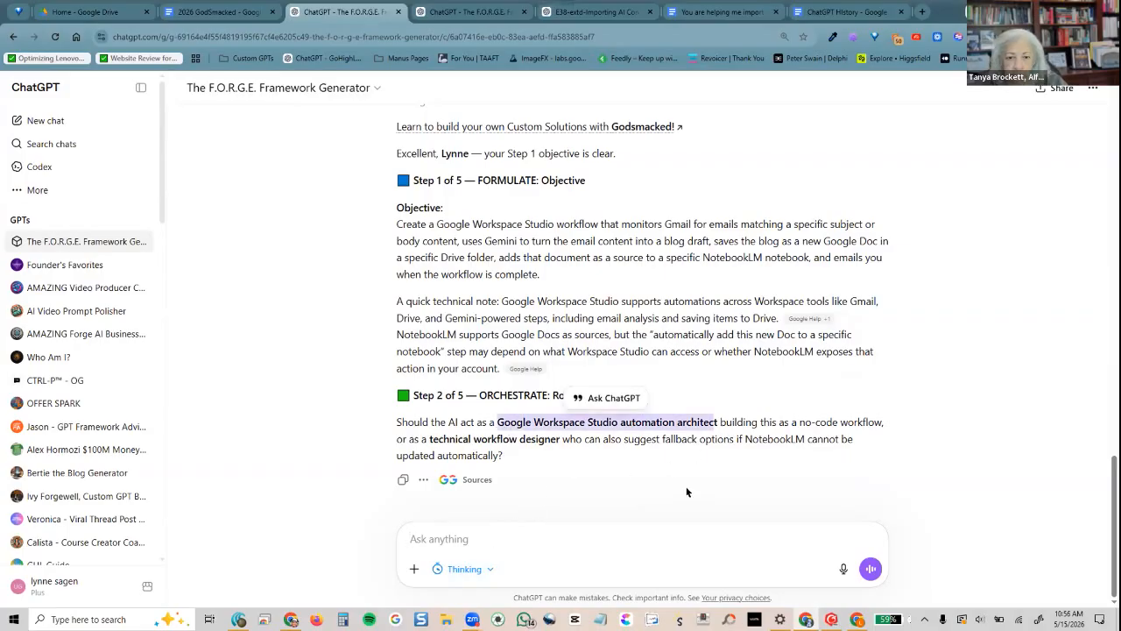
left_click(656, 536)
key("ctrl+v")
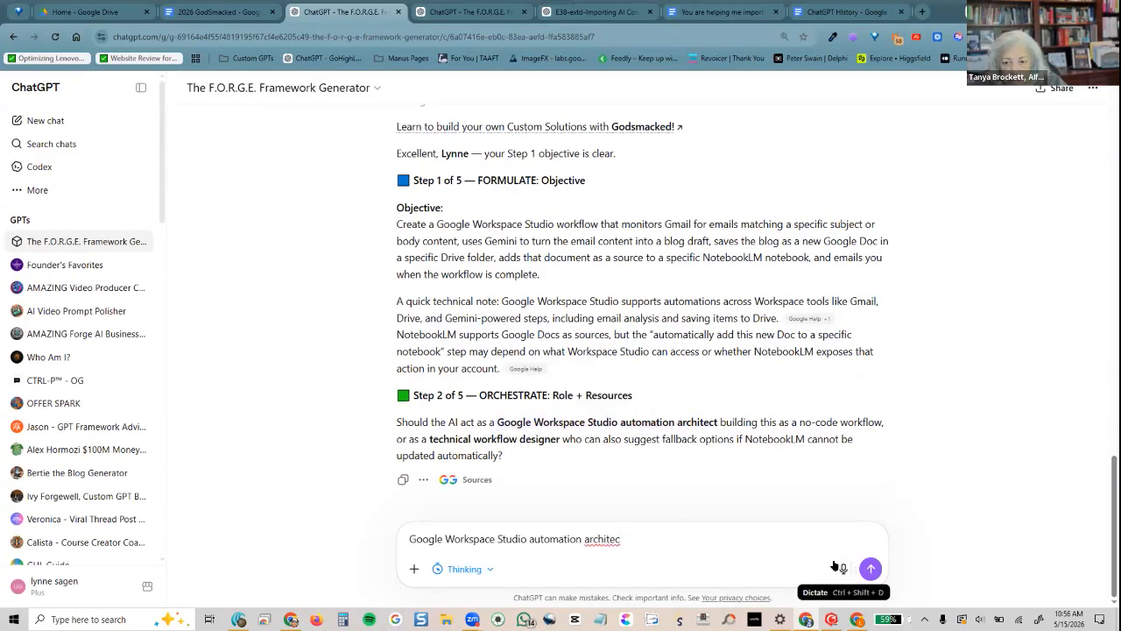
type("t")
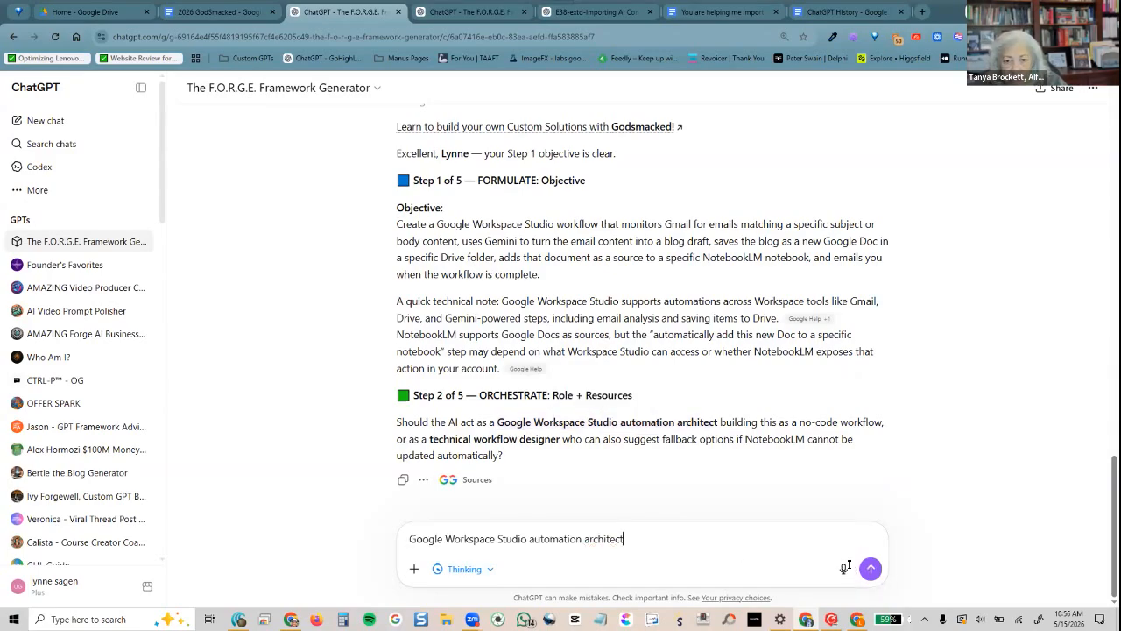
key("Return")
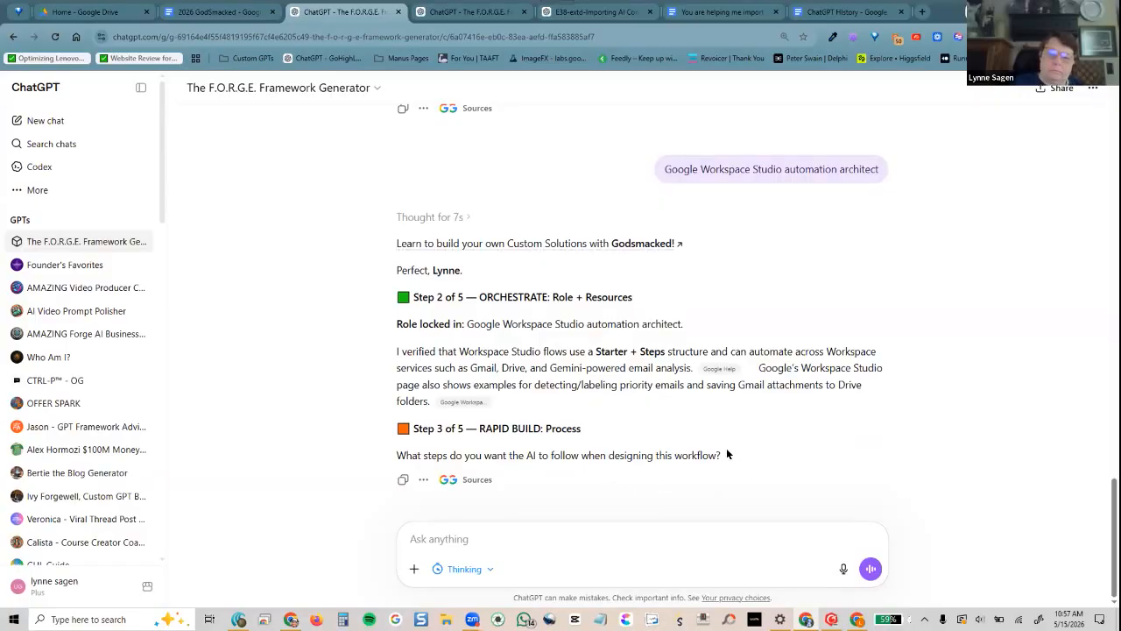
triple_click(349, 452)
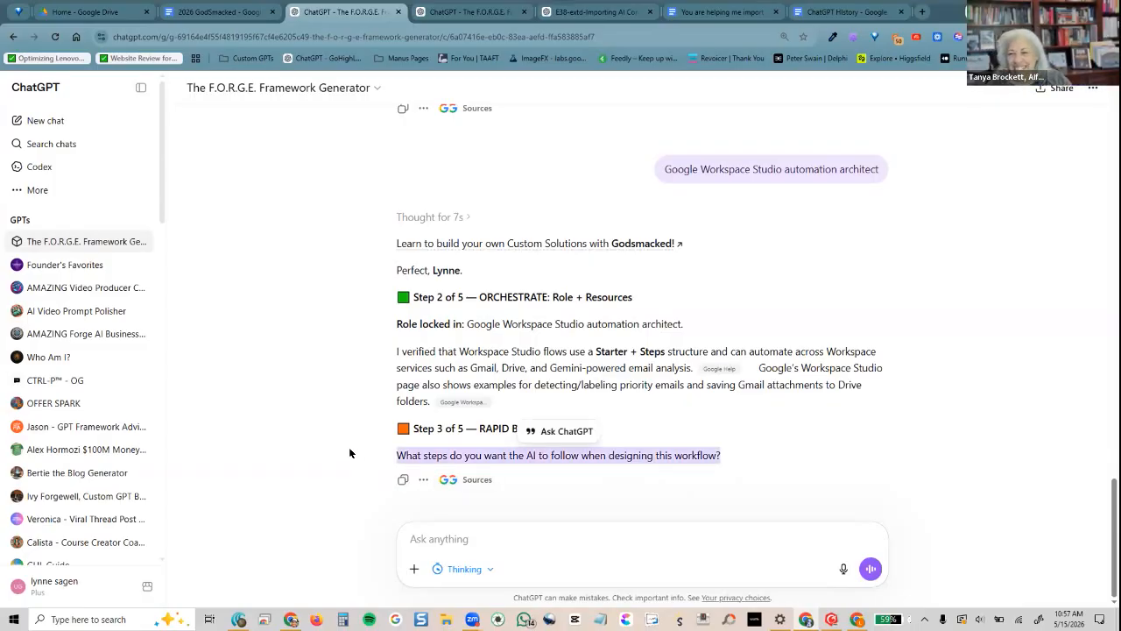
left_click(851, 426)
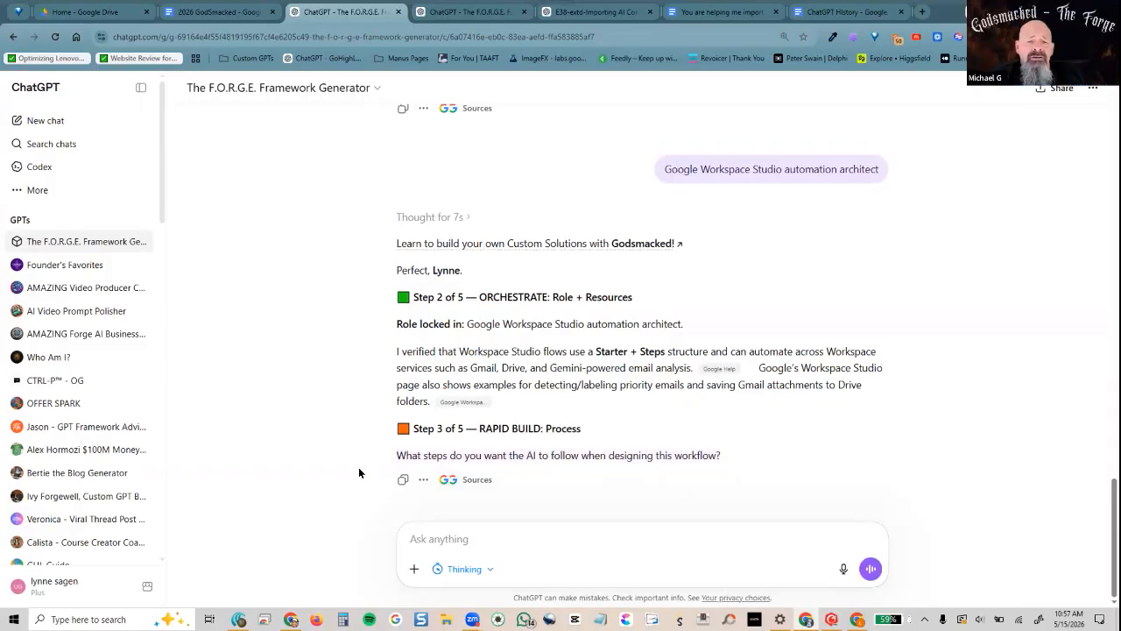
Copy the Step 1 Objective paragraph and send it back as the workflow description
scroll(359, 470, "up", 15)
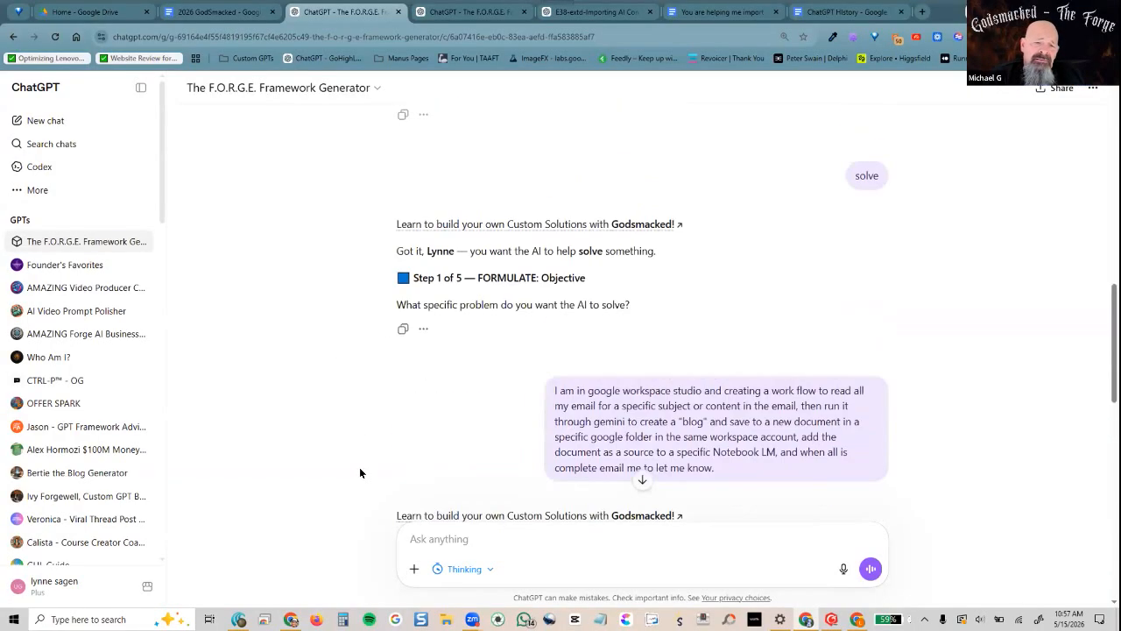
scroll(359, 473, "down", 4)
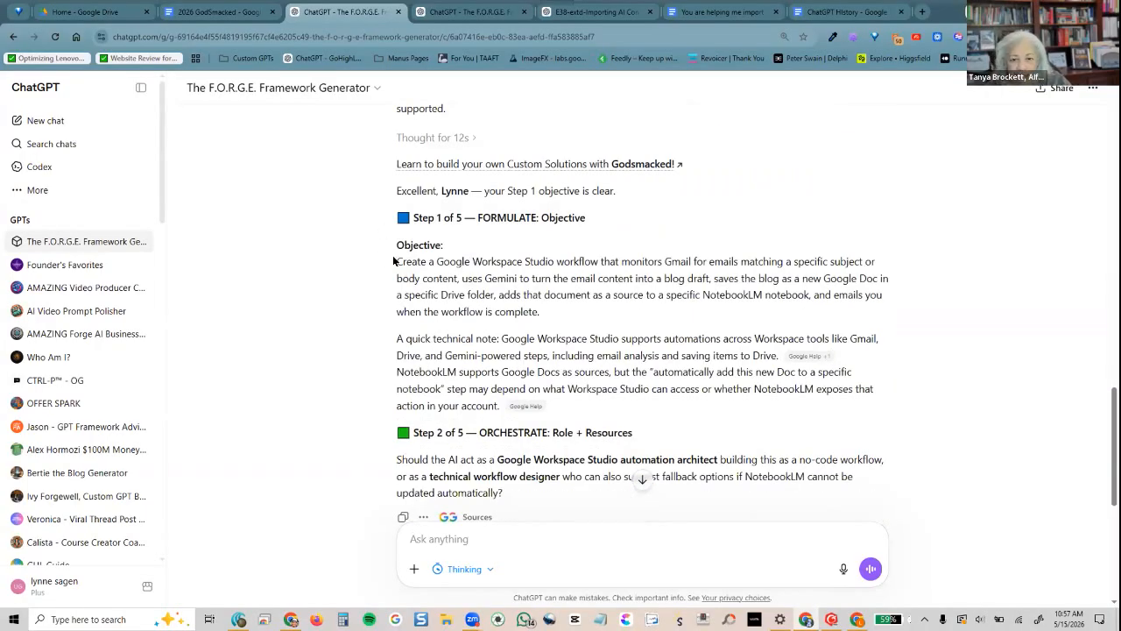
left_click_drag(791, 310, 942, 300)
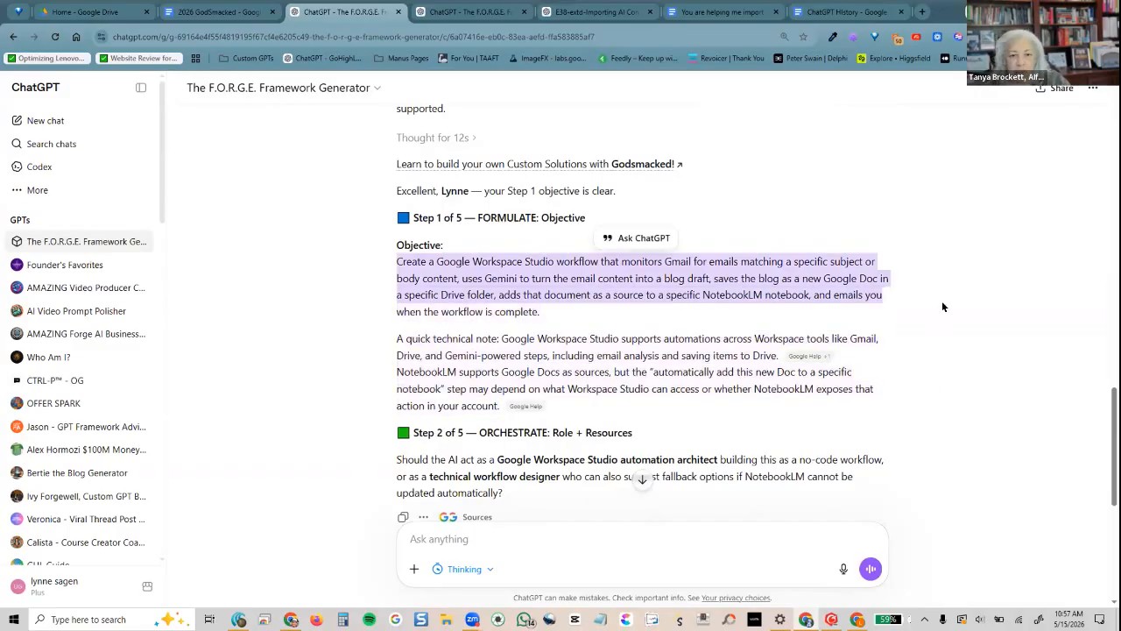
left_click(395, 260)
triple_click(510, 279)
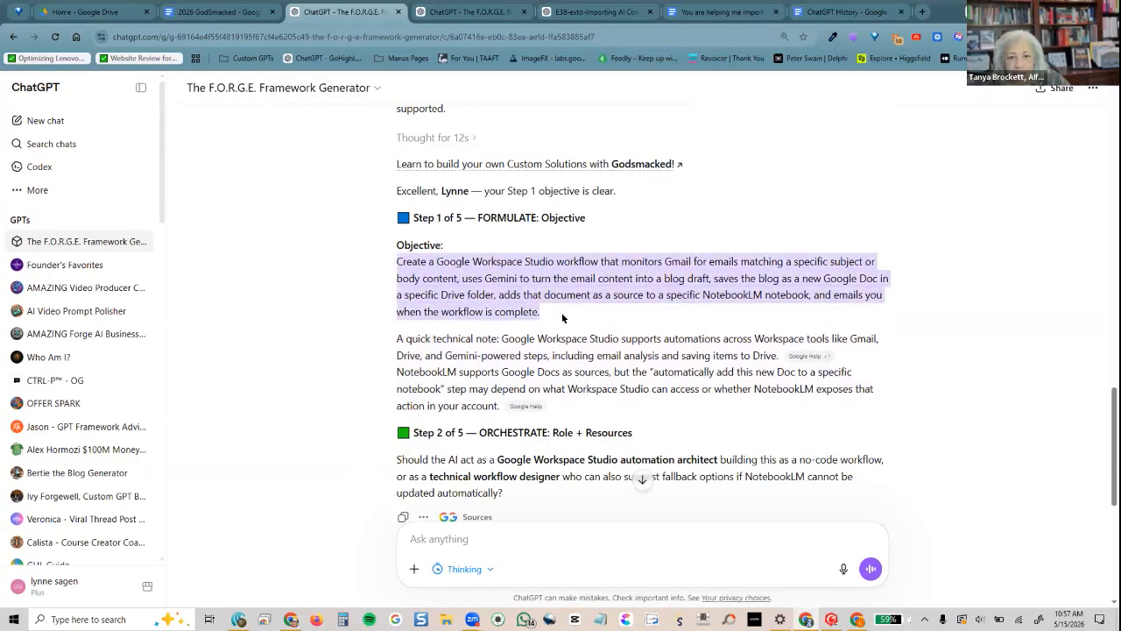
right_click(514, 278)
left_click(543, 296)
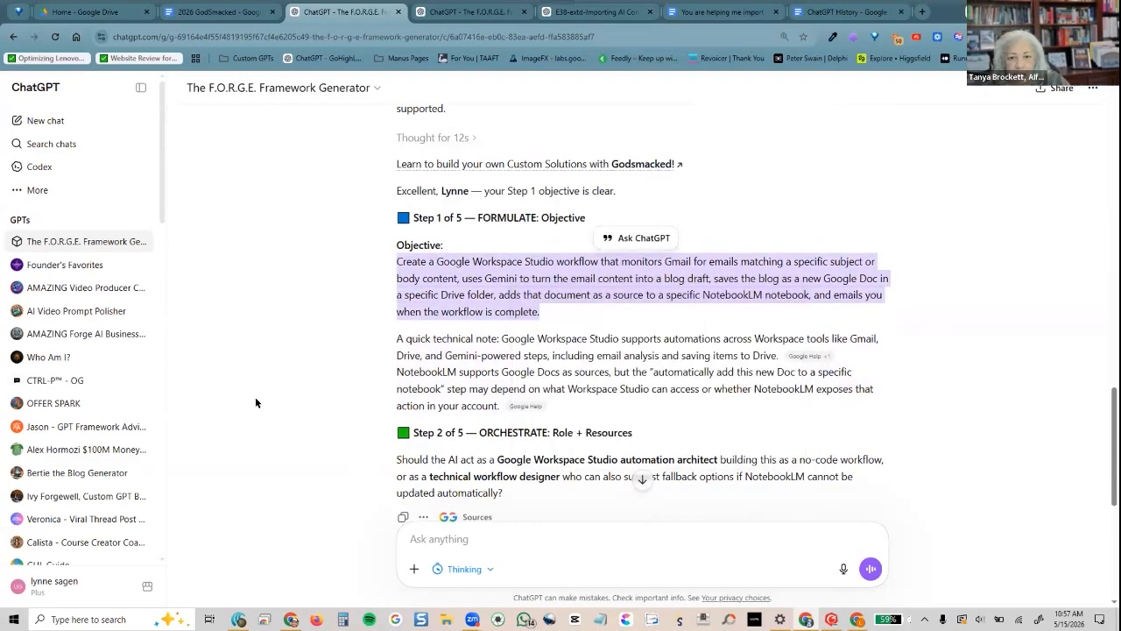
left_click(514, 530)
right_click(514, 529)
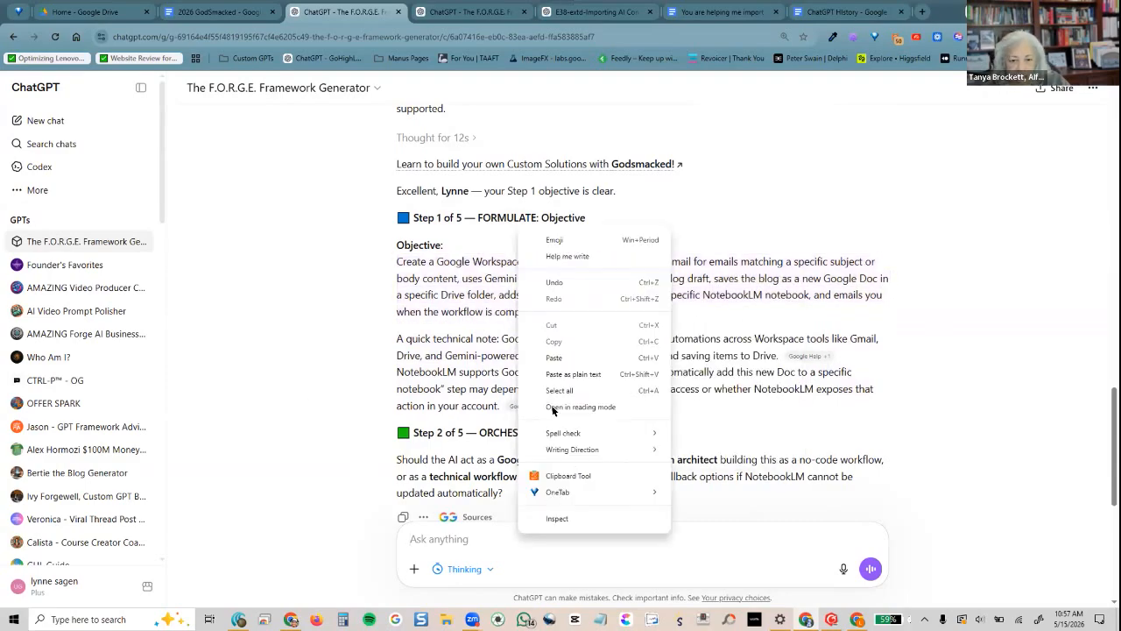
left_click(559, 349)
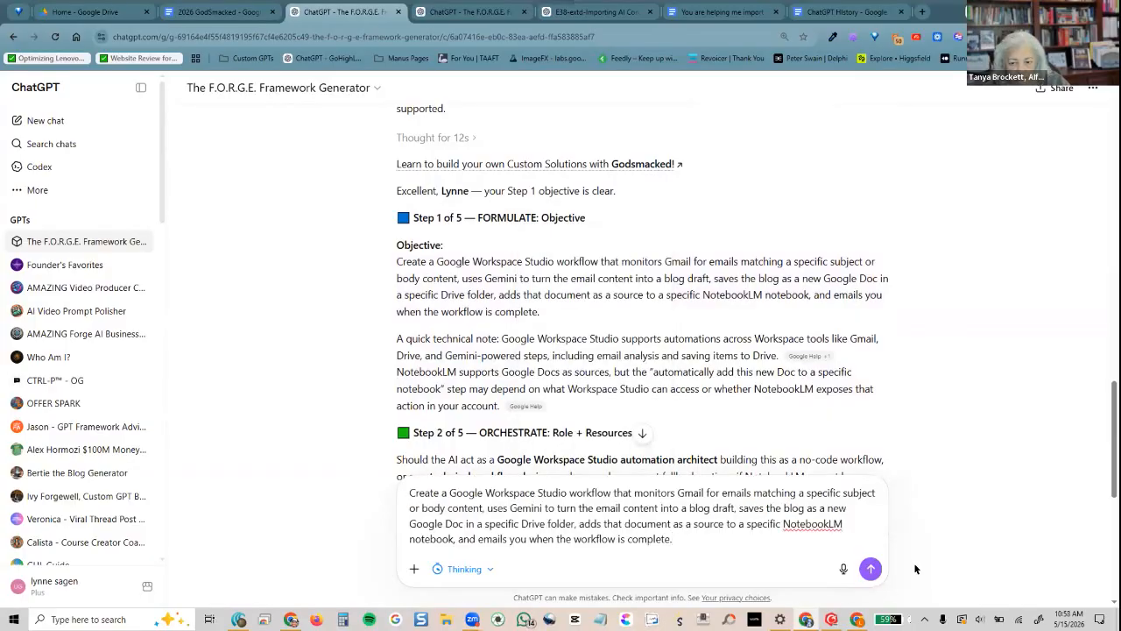
left_click(871, 568)
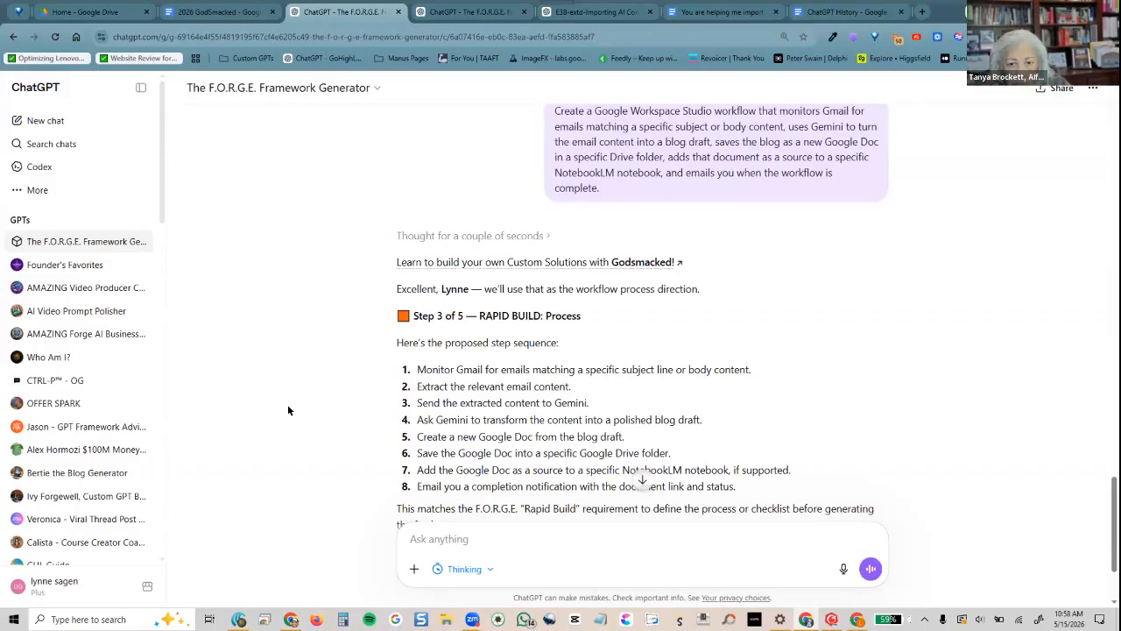
scroll(288, 410, "down", 1)
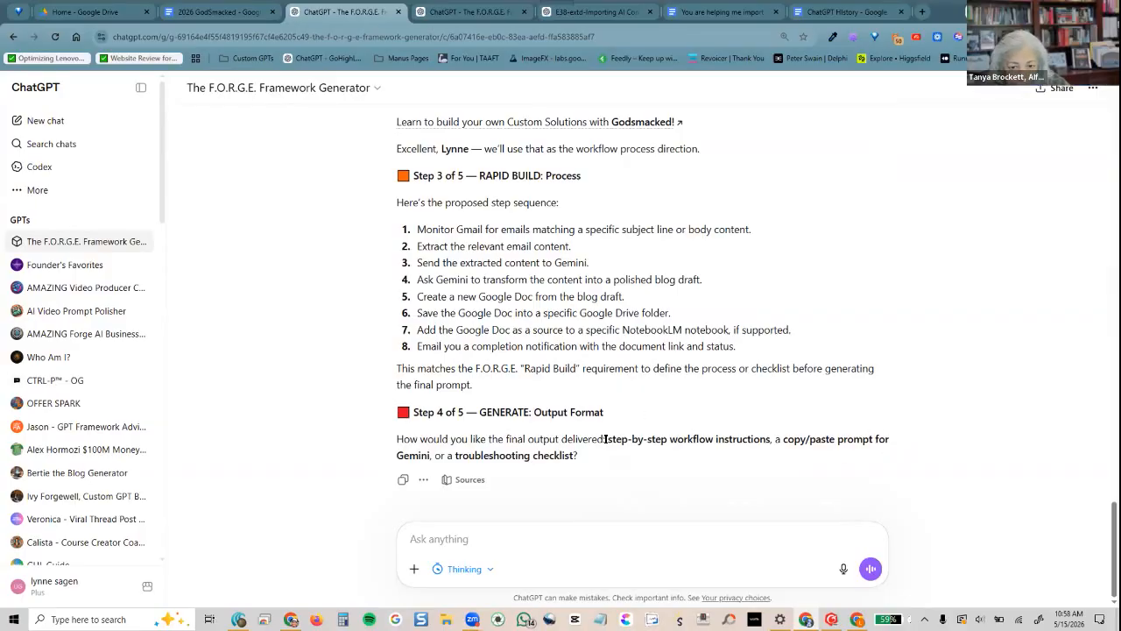
Answer 'step by step' for the output format and 'accuracy' for the top priority
left_click_drag(750, 439, 769, 438)
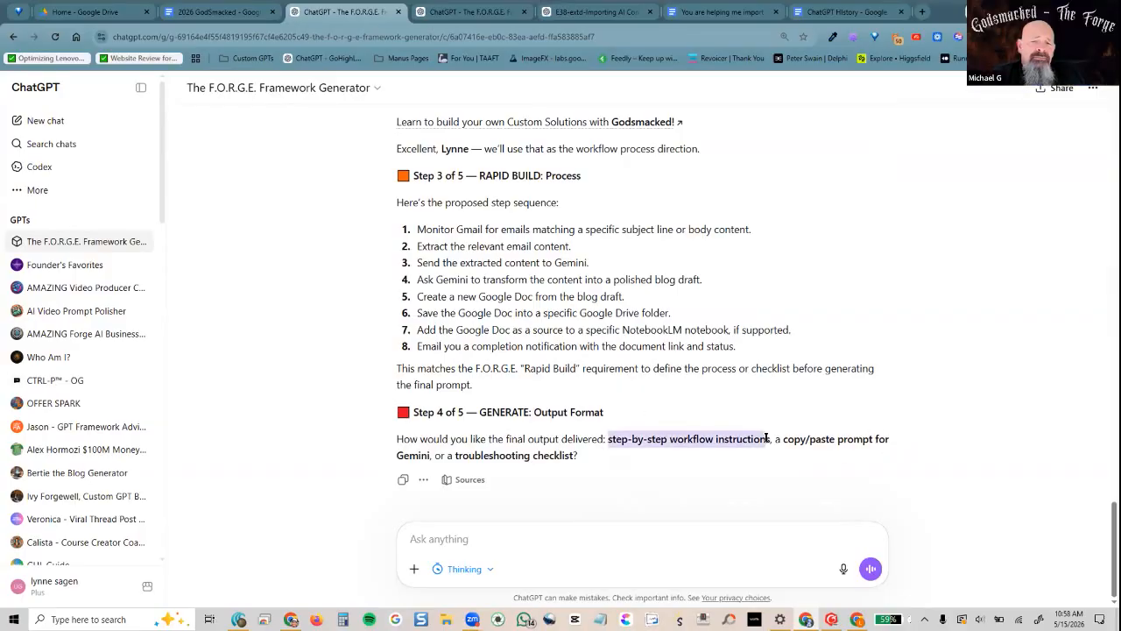
right_click(723, 438)
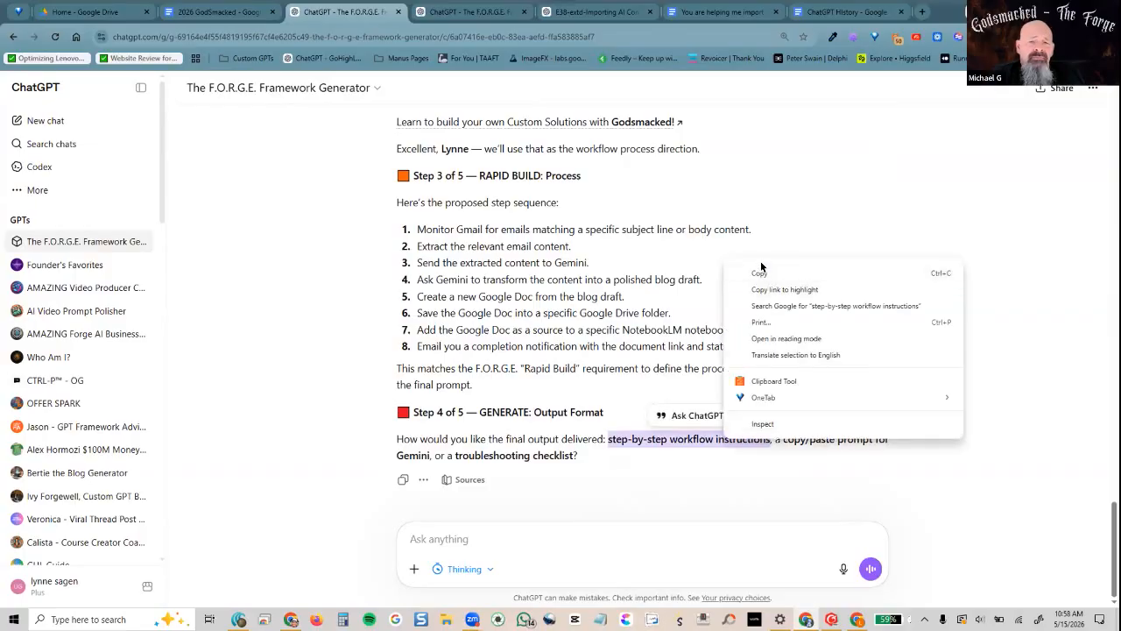
left_click(761, 270)
type("step by step")
key("Return")
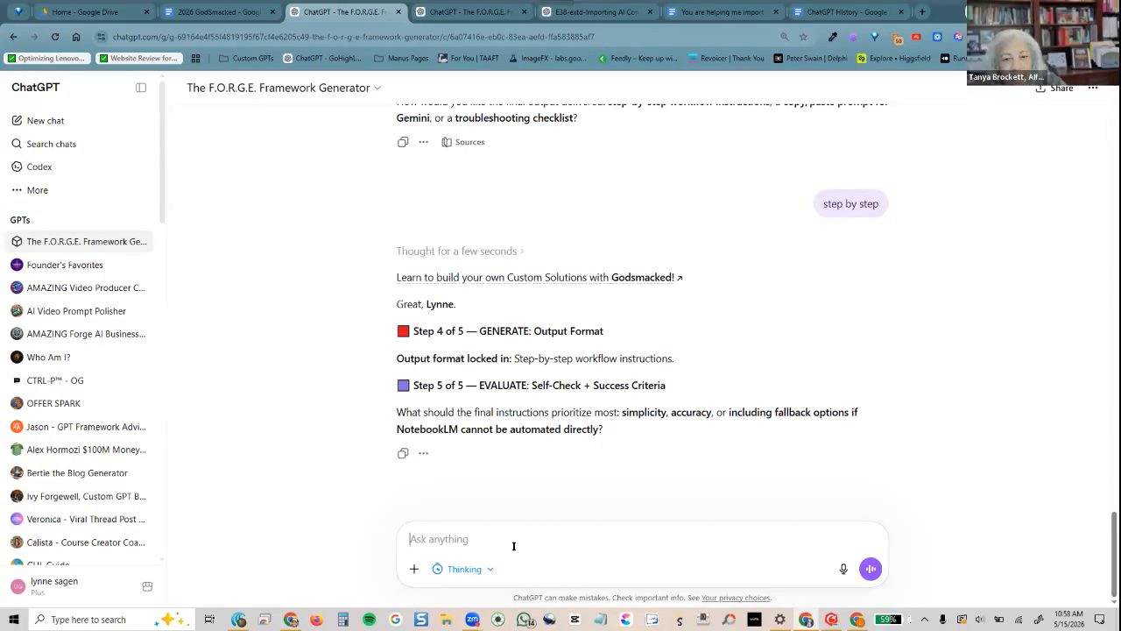
type("accuracy")
key("Return")
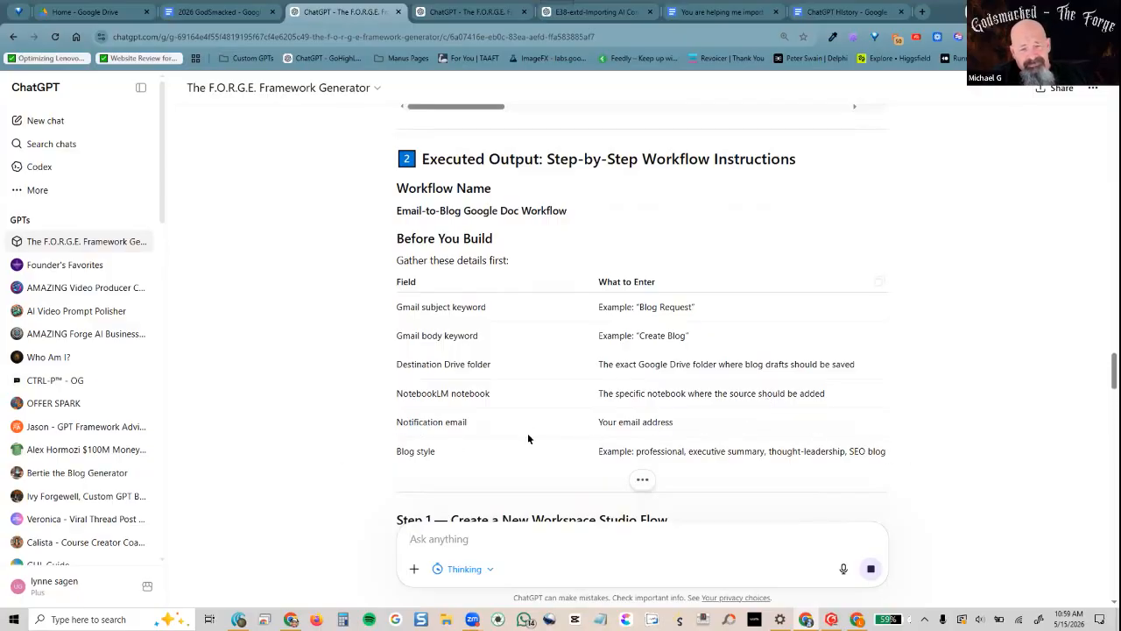
scroll(516, 376, "down", 2)
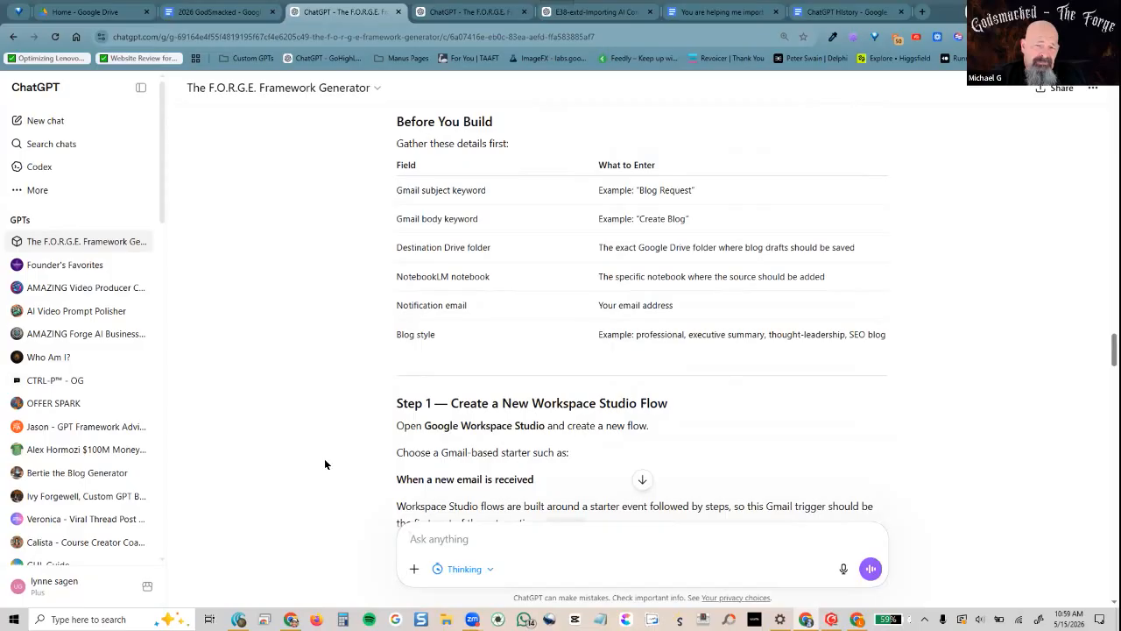
scroll(324, 464, "down", 1)
scroll(322, 464, "down", 2)
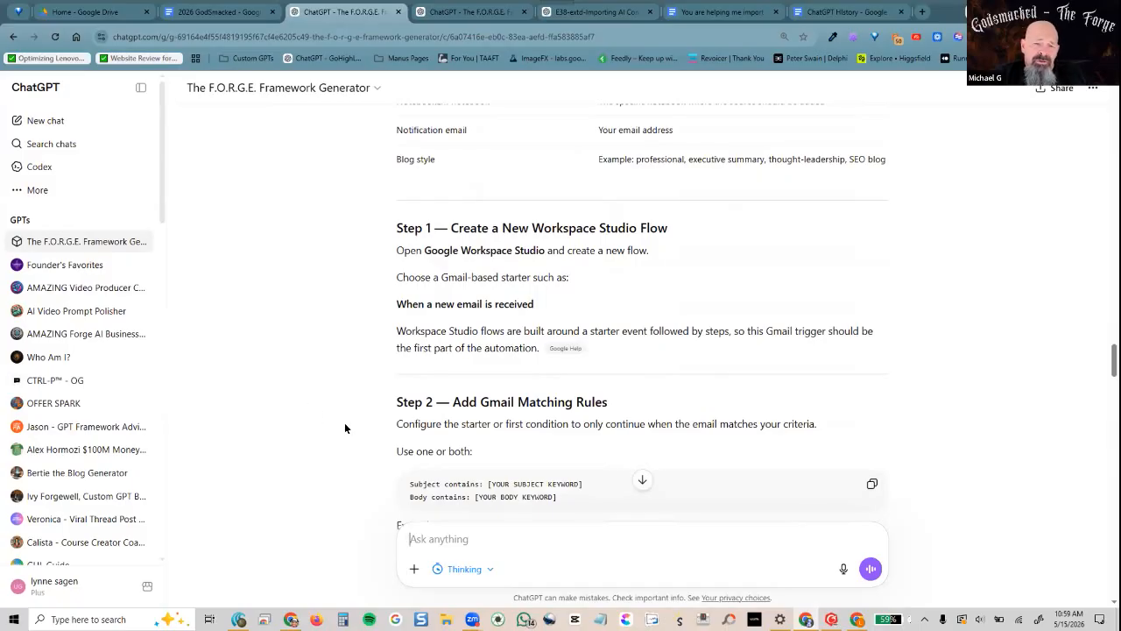
scroll(345, 424, "down", 1)
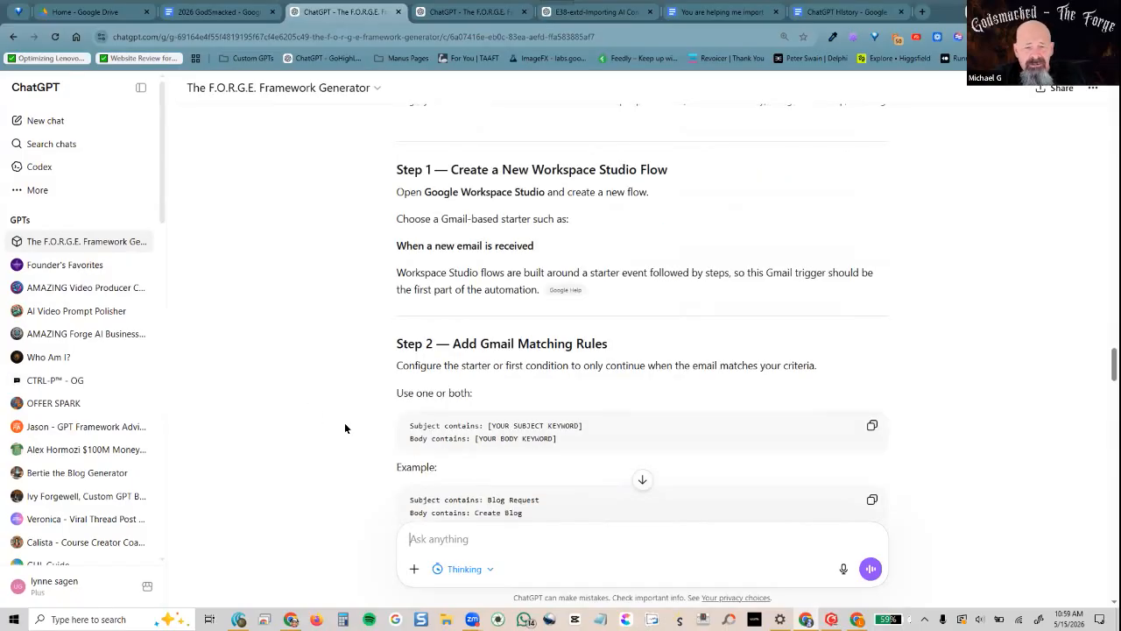
scroll(345, 428, "down", 2)
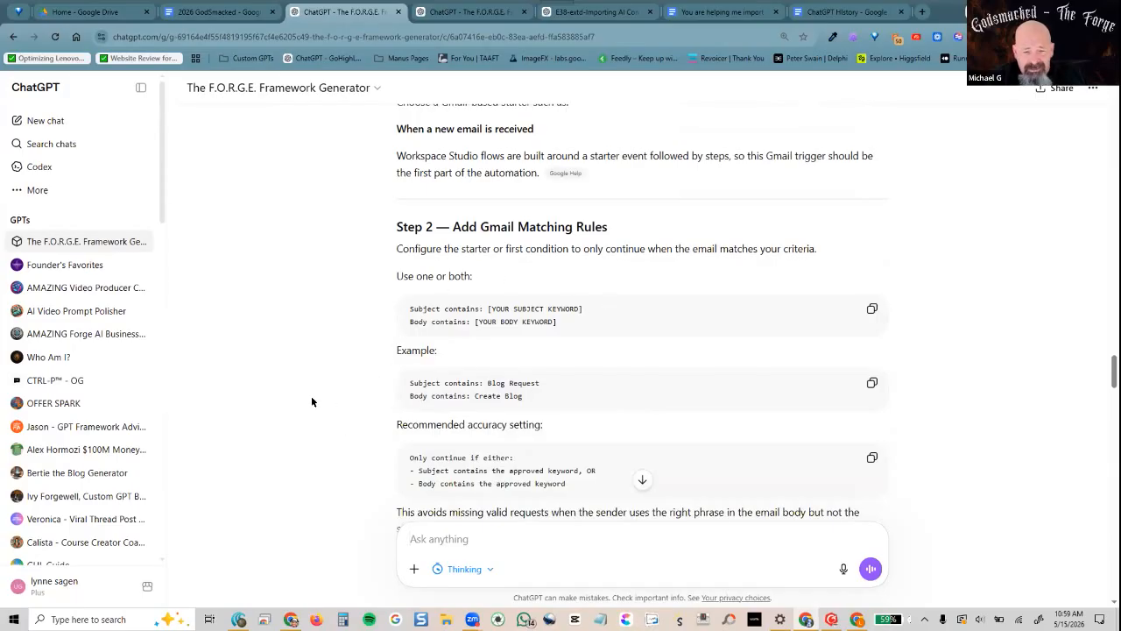
scroll(311, 396, "down", 3)
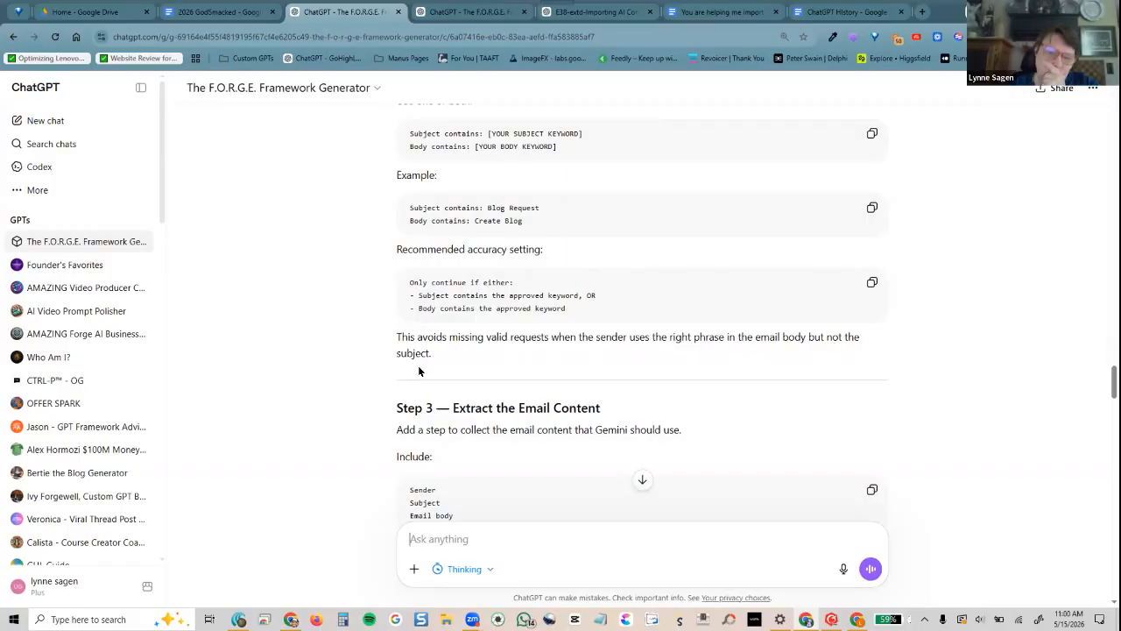
scroll(327, 390, "down", 3)
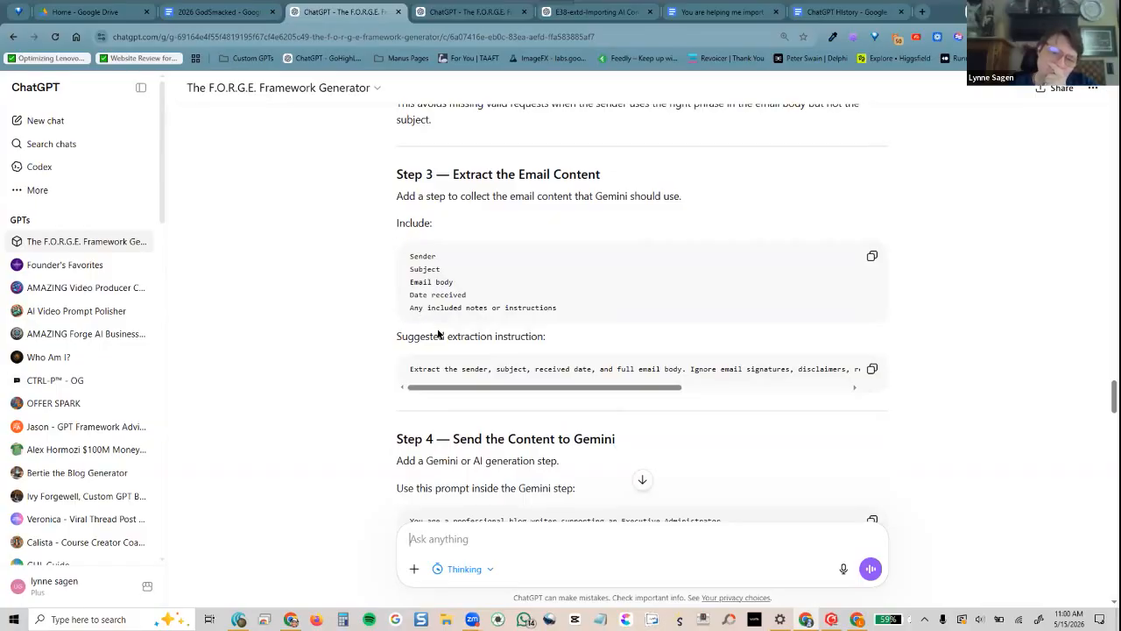
left_click_drag(453, 390, 477, 390)
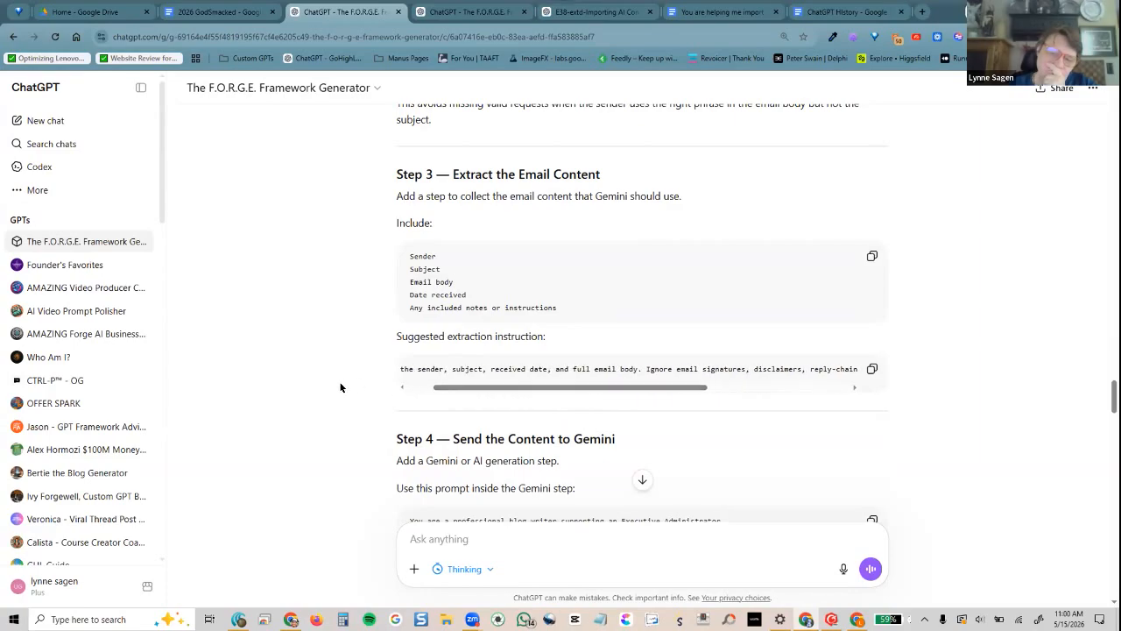
scroll(342, 387, "down", 2)
scroll(341, 387, "down", 1)
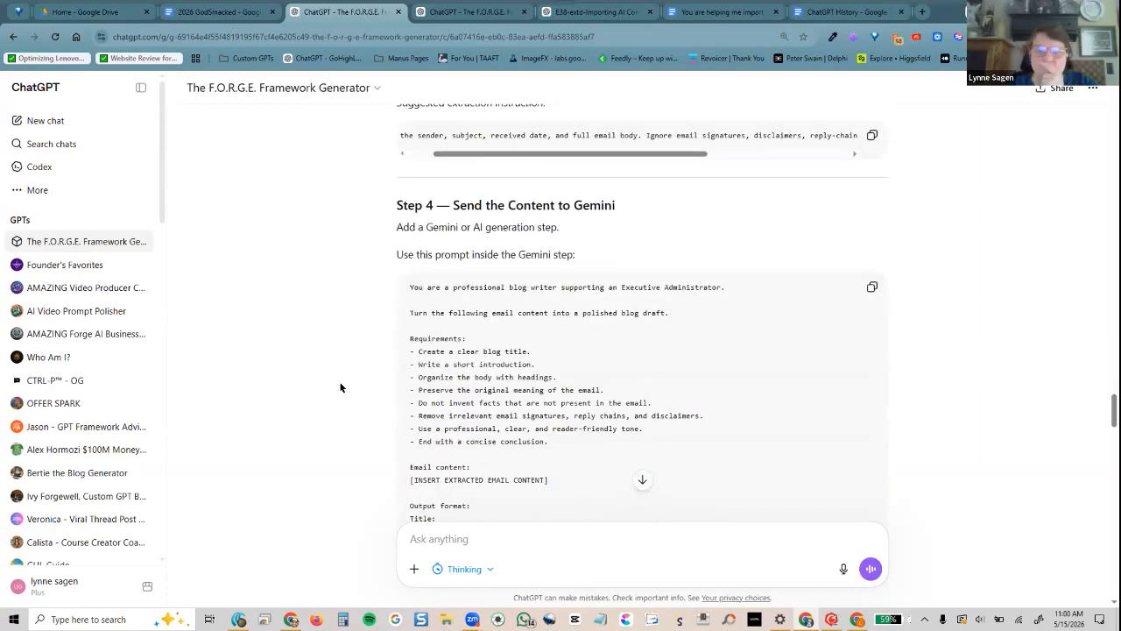
scroll(340, 387, "down", 1)
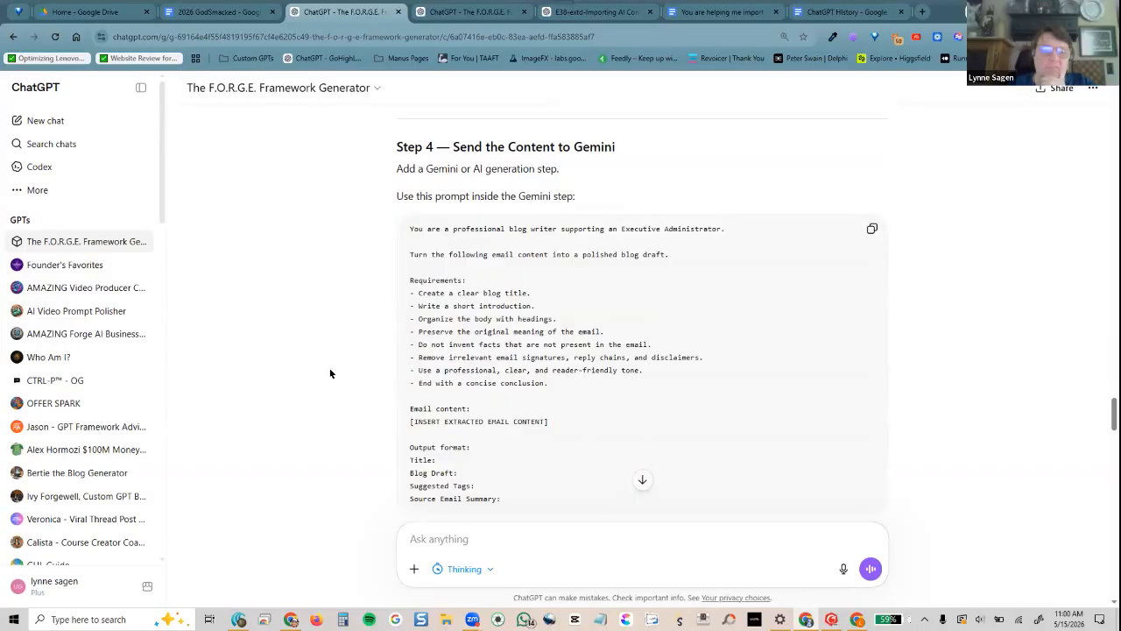
scroll(322, 355, "down", 3)
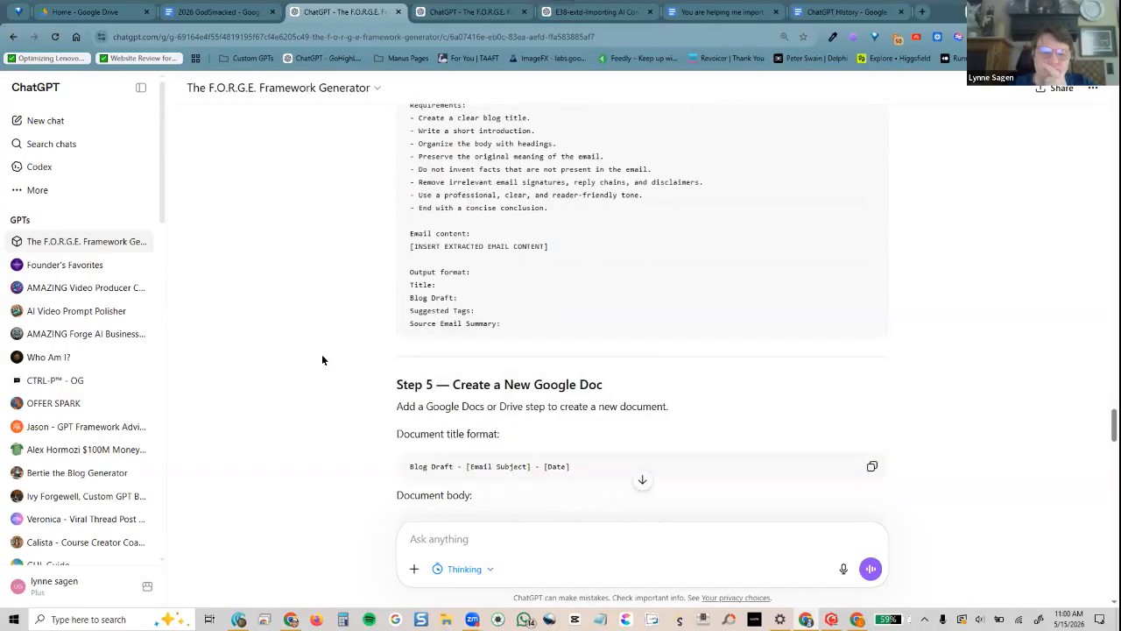
scroll(321, 359, "up", 3)
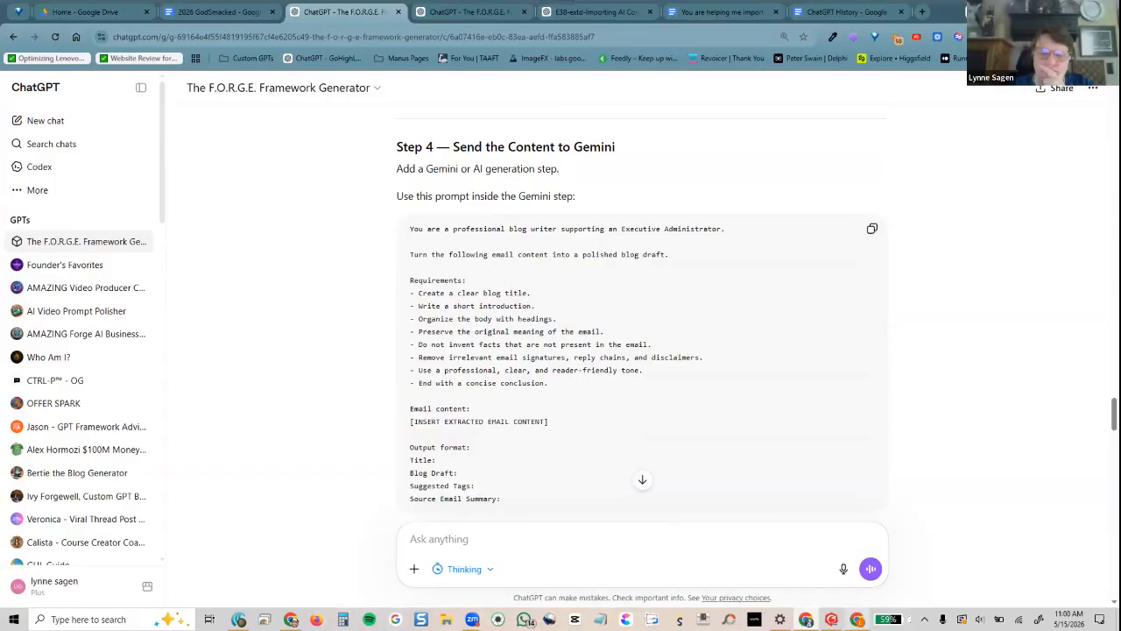
Open the Ask Gemini step's settings and copy ChatGPT's suggested blog-writer prompt for it
key("alt+Tab")
left_click(189, 257)
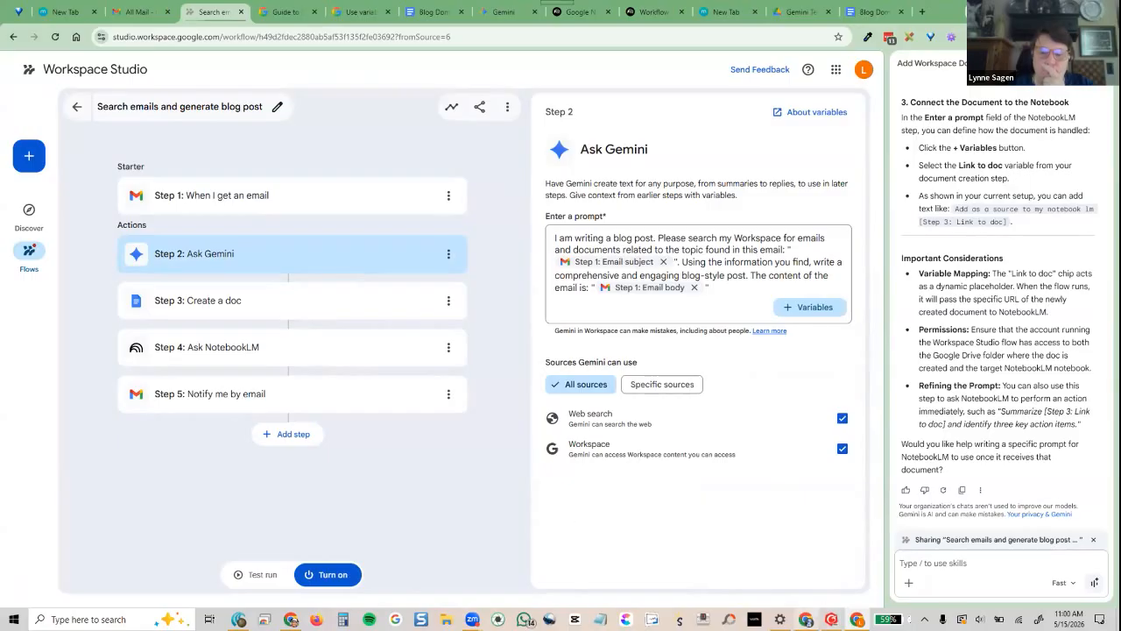
left_click(806, 620)
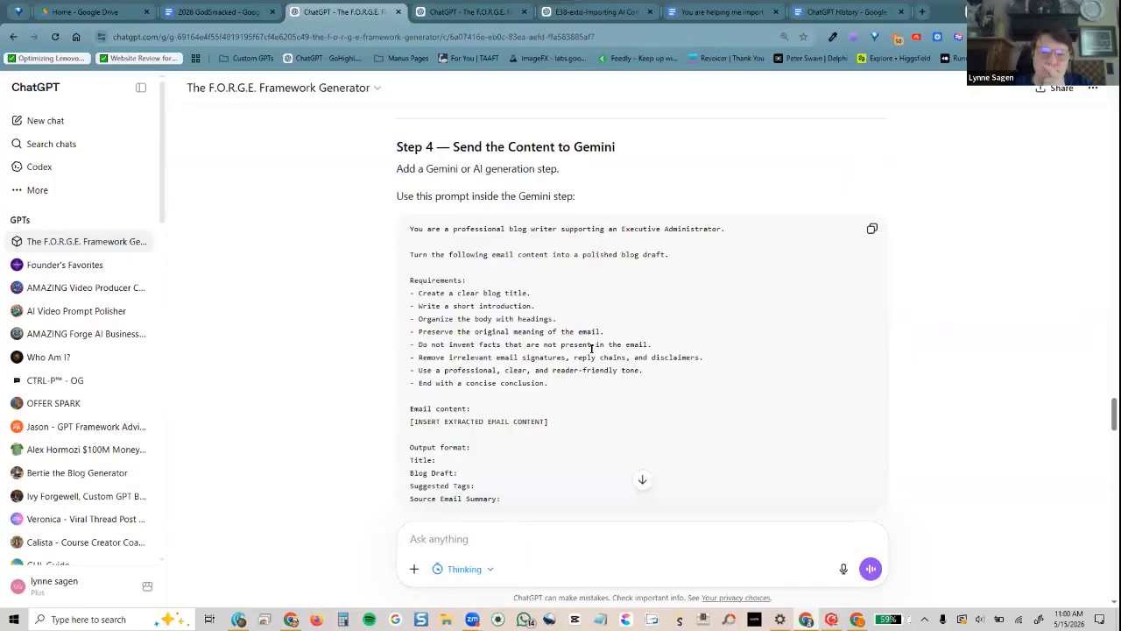
scroll(561, 412, "down", 2)
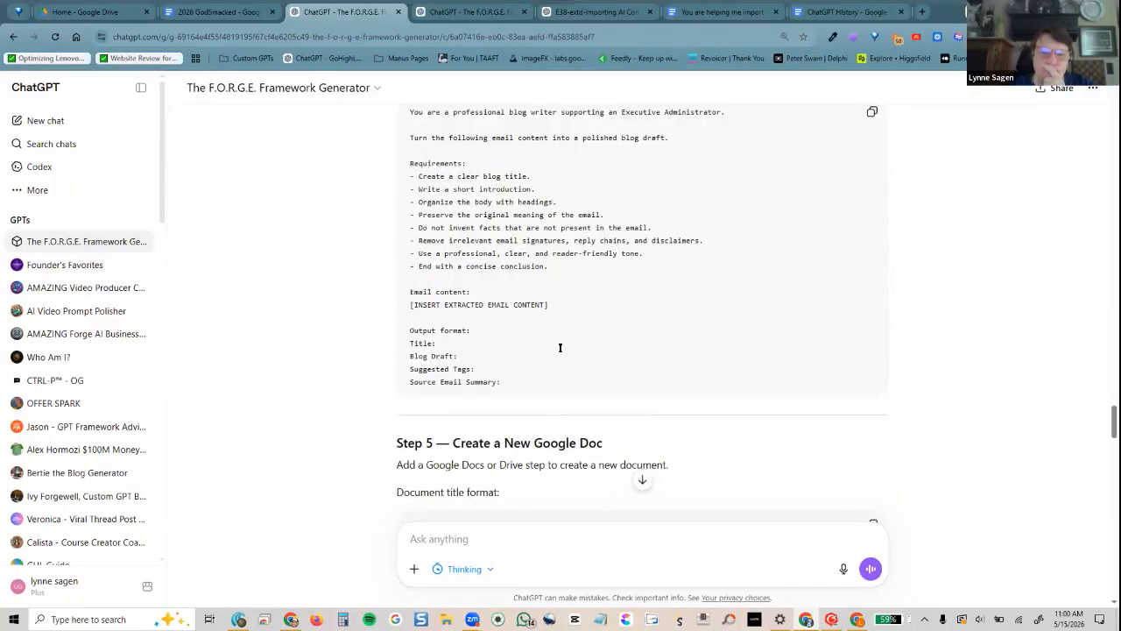
scroll(559, 350, "up", 2)
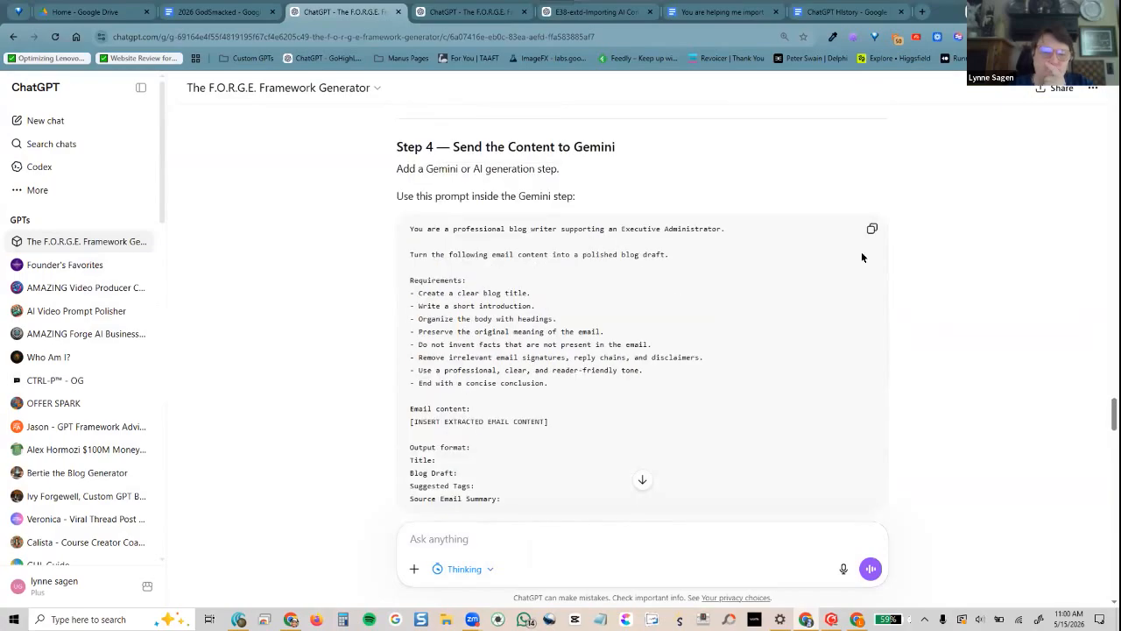
left_click(872, 228)
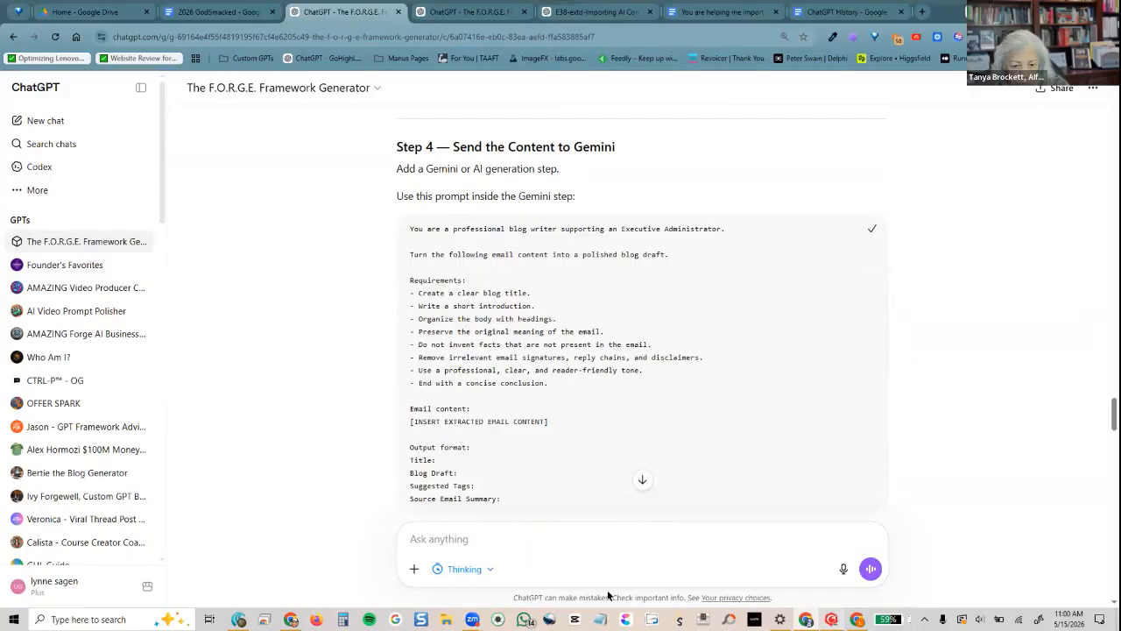
Bring the guide to Step 5, where the new Doc is titled 'Blog Draft - [Email Subject] - [Date]'
left_click(857, 619)
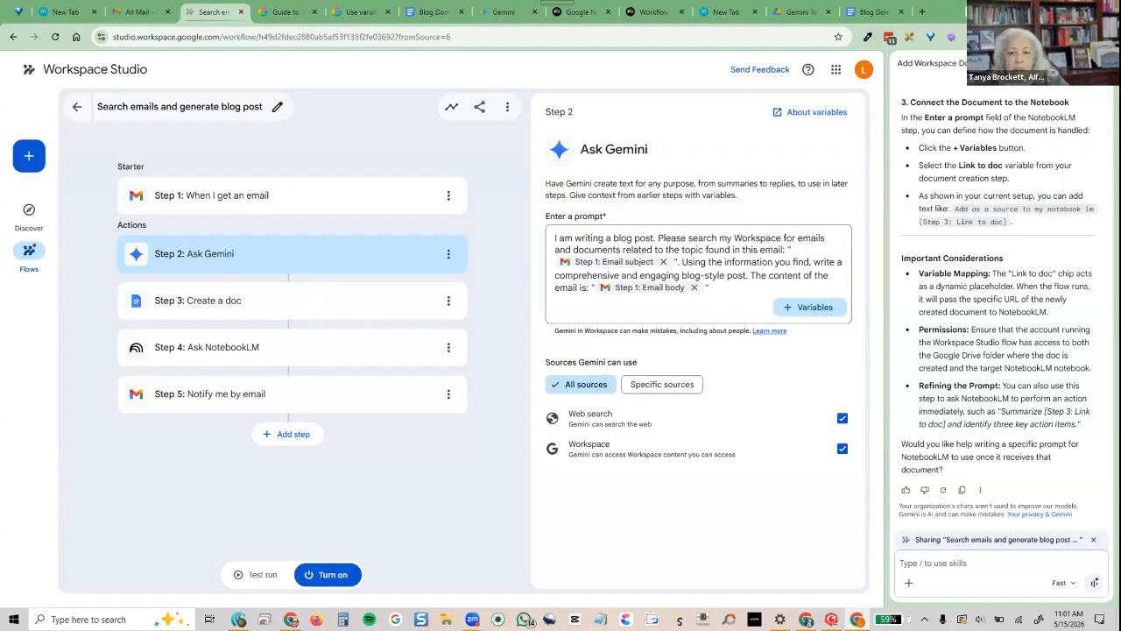
left_click(804, 618)
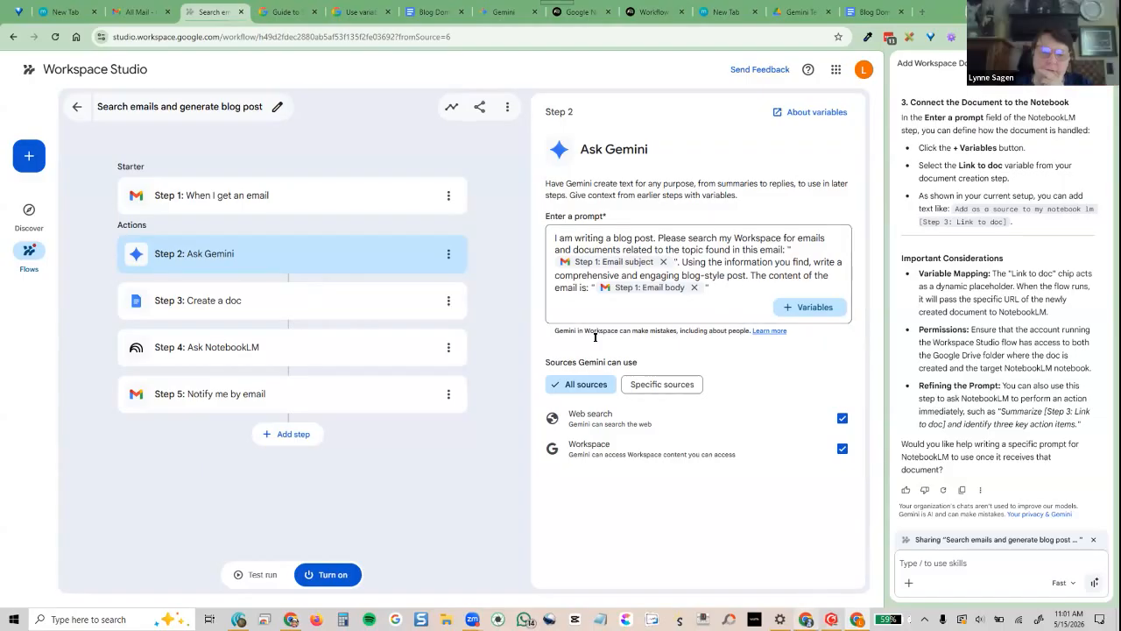
scroll(363, 472, "down", 3)
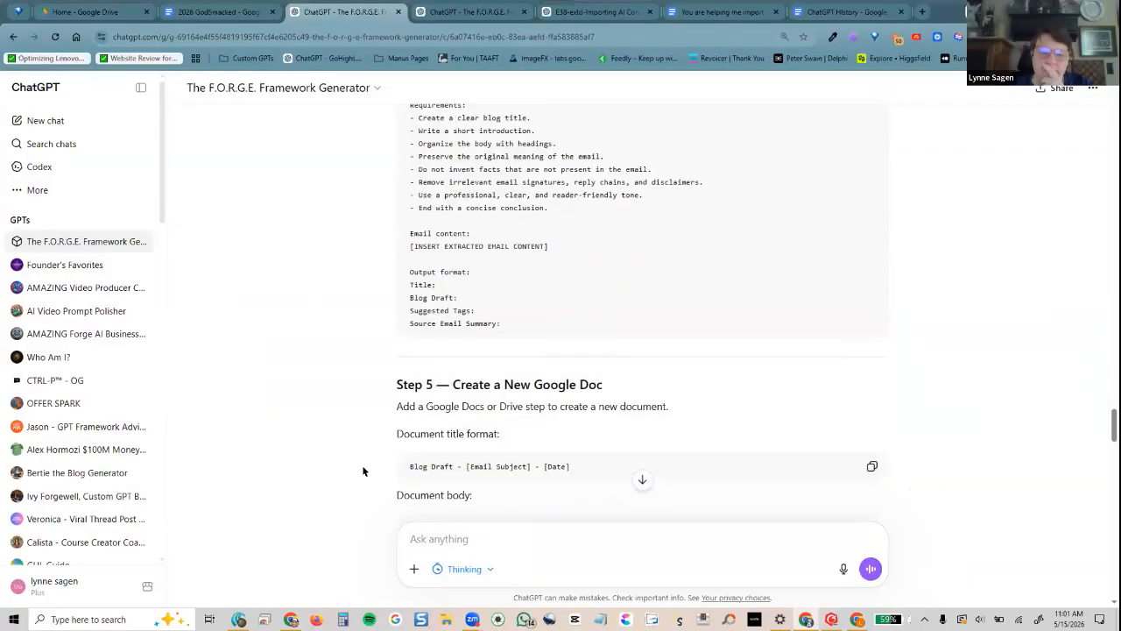
Scroll through the guide's Steps 5–8, then back up to the NotebookLM Option A and Option B
scroll(363, 471, "down", 2)
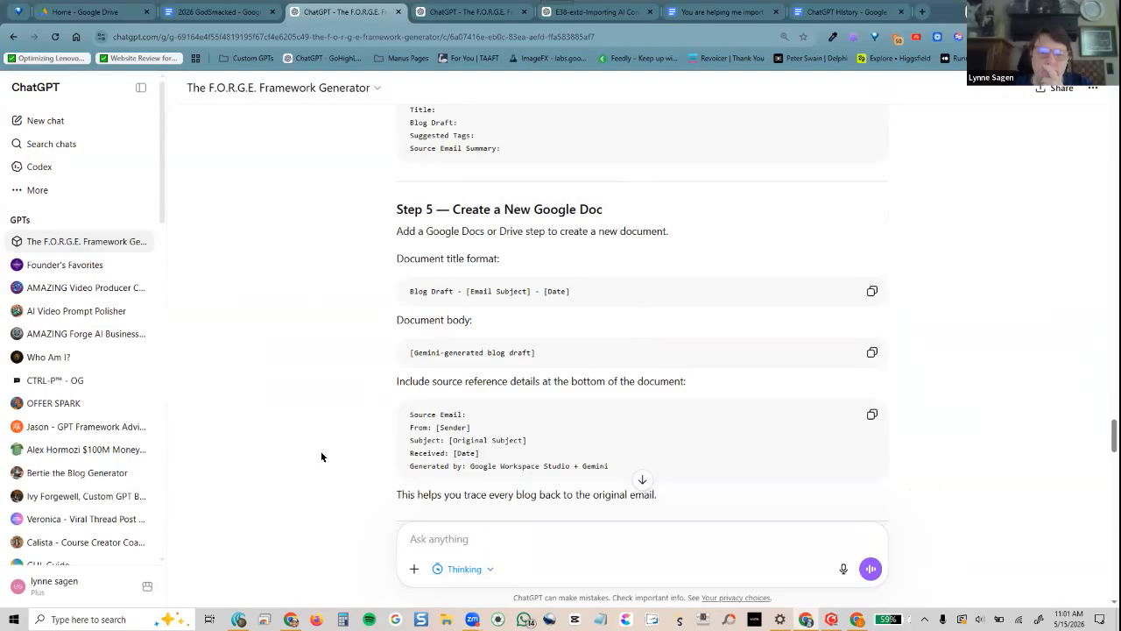
scroll(320, 451, "down", 2)
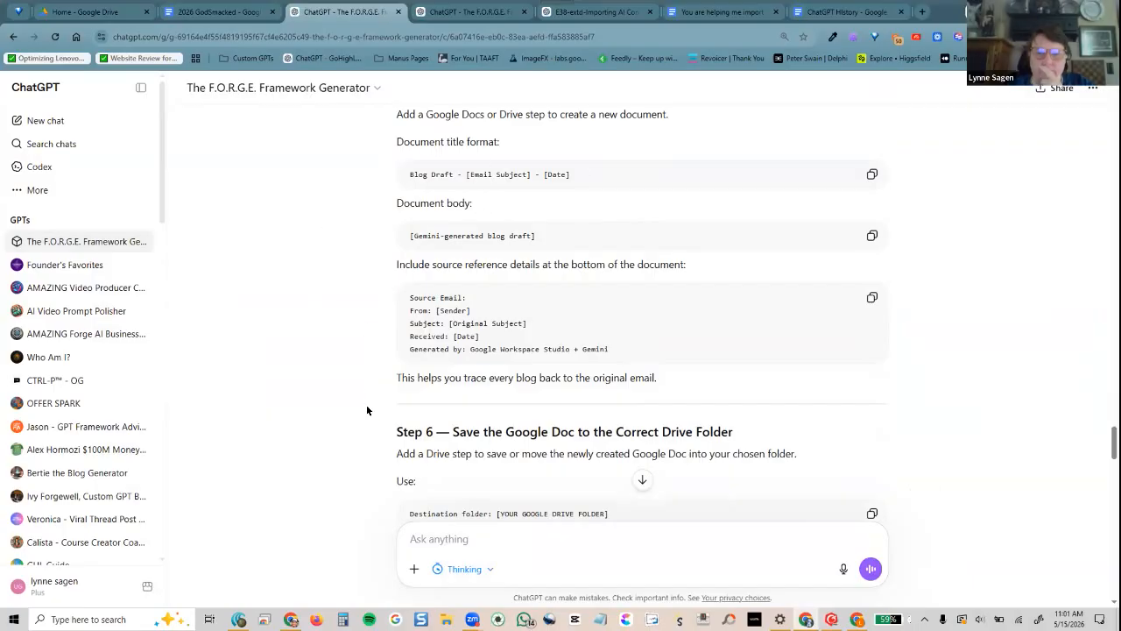
scroll(367, 417, "down", 2)
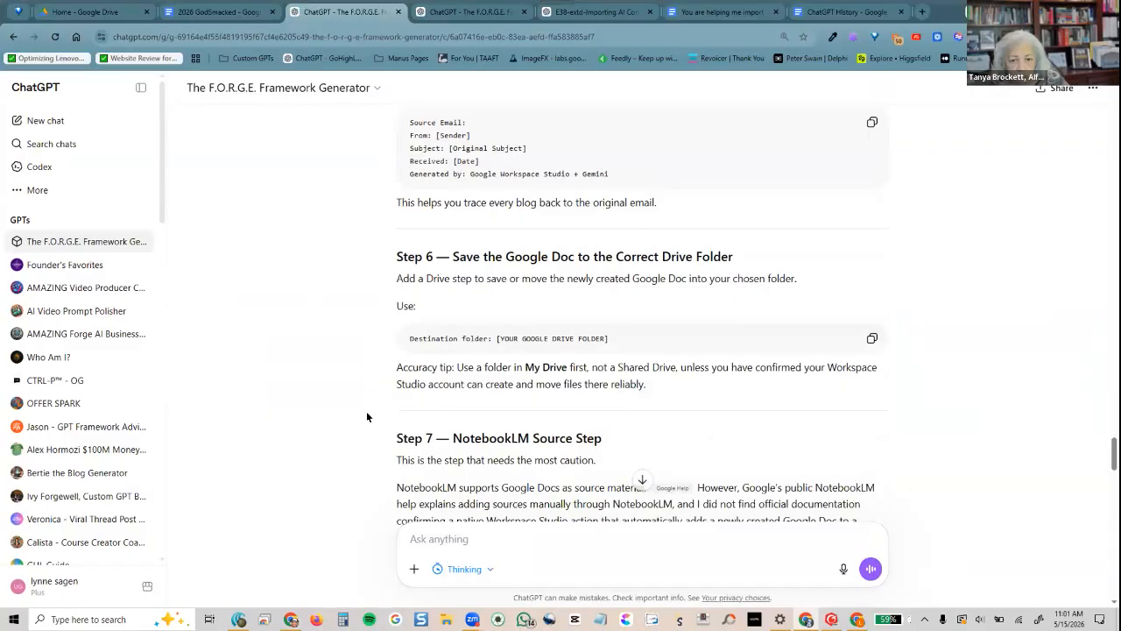
scroll(367, 417, "down", 3)
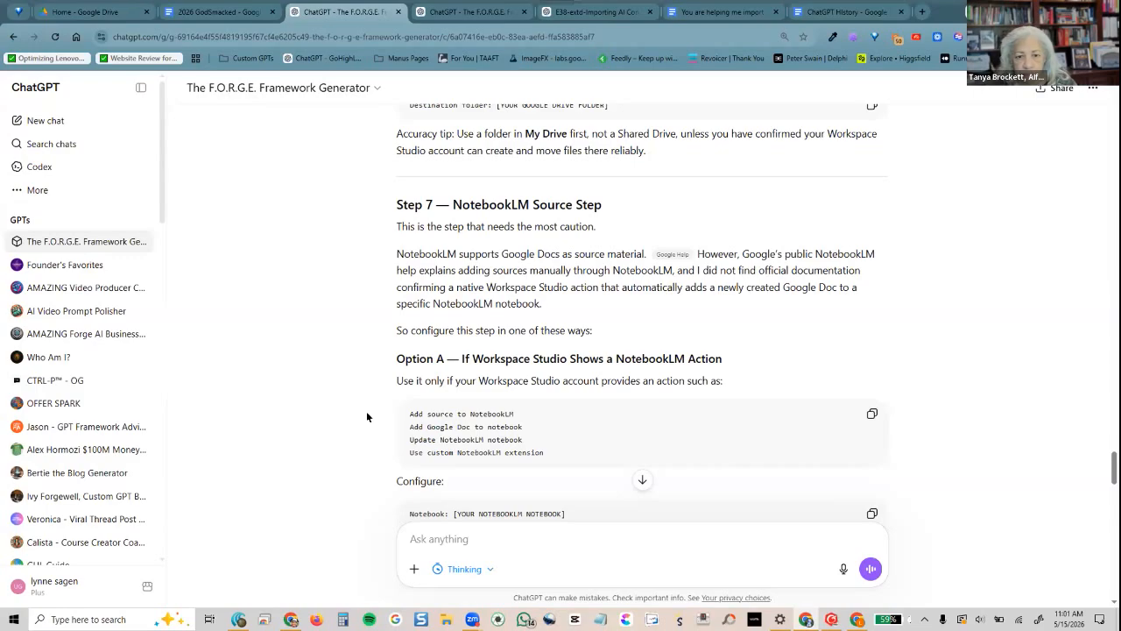
scroll(367, 417, "down", 2)
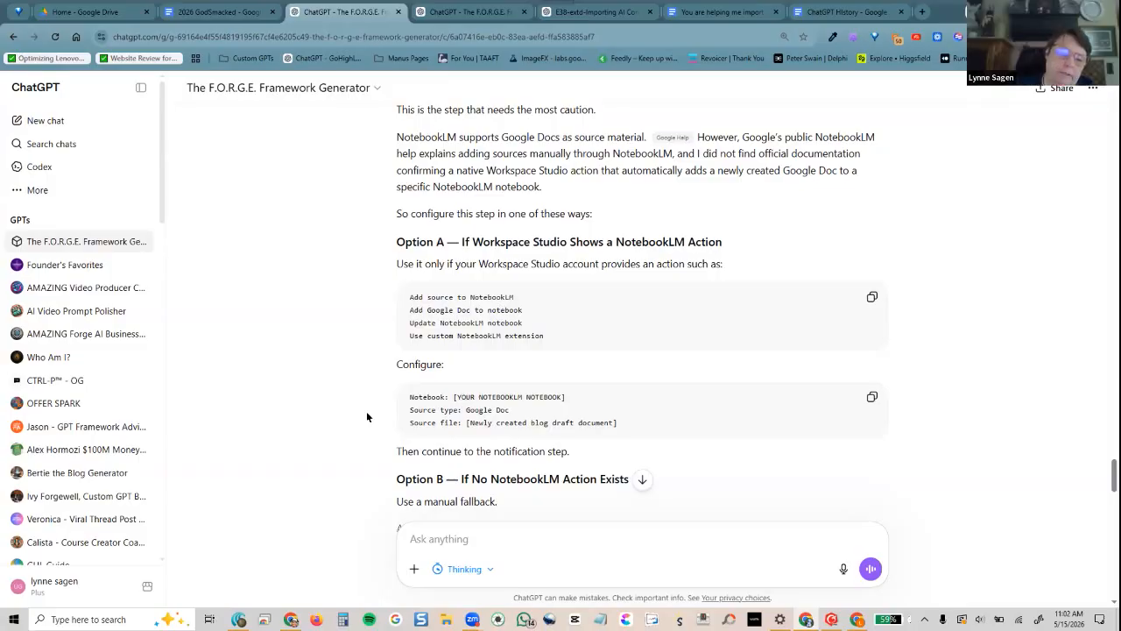
scroll(342, 423, "down", 2)
scroll(326, 427, "down", 2)
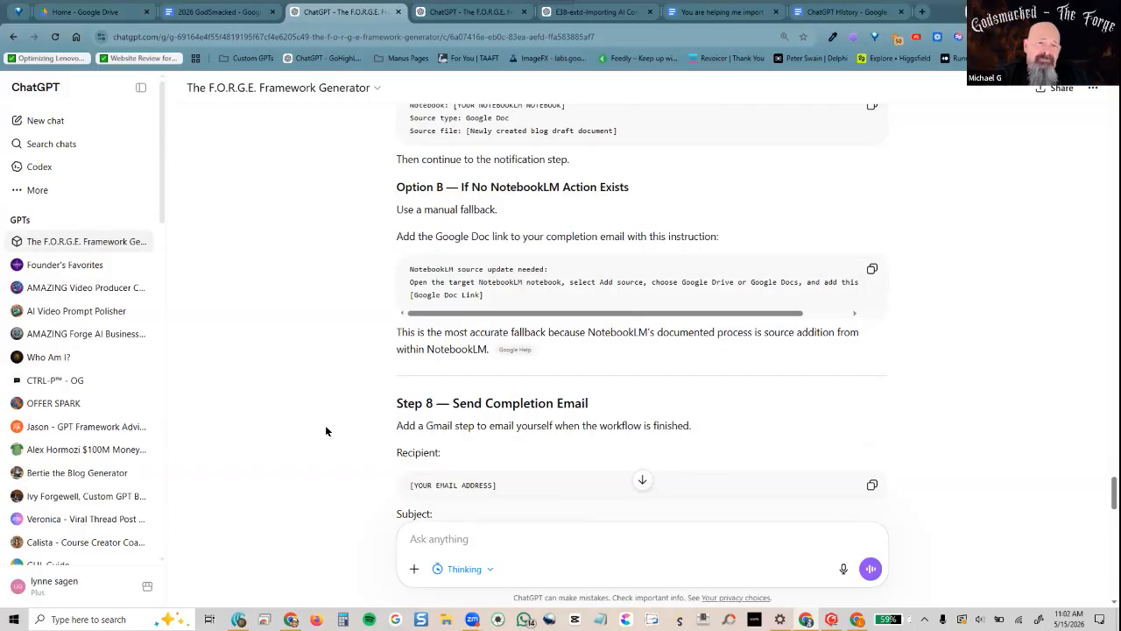
scroll(325, 430, "up", 2)
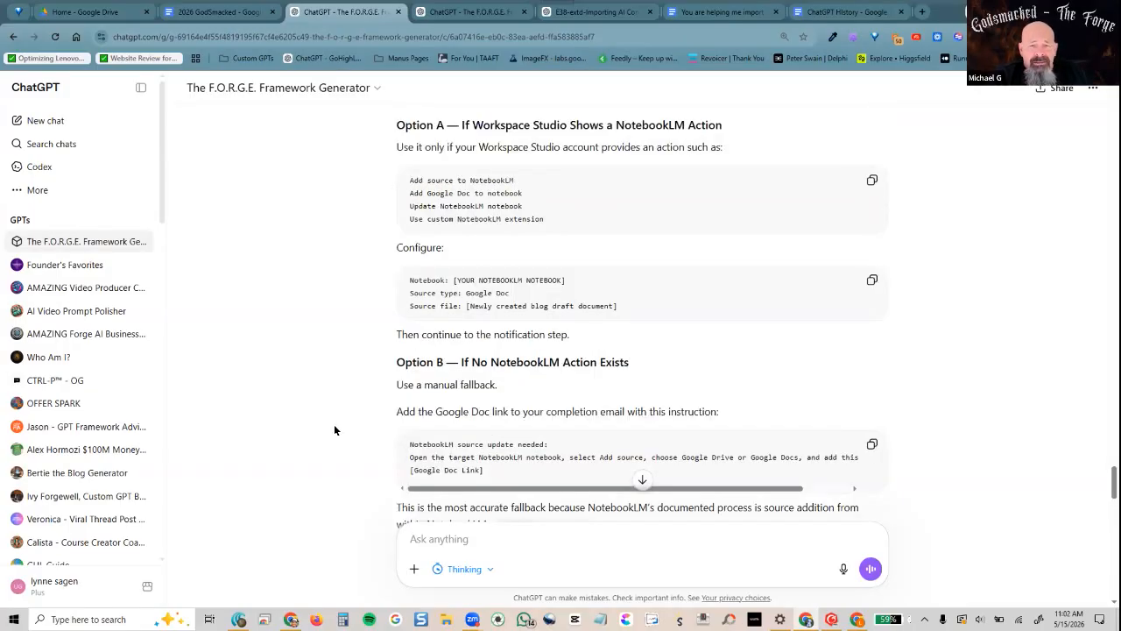
scroll(334, 429, "up", 1)
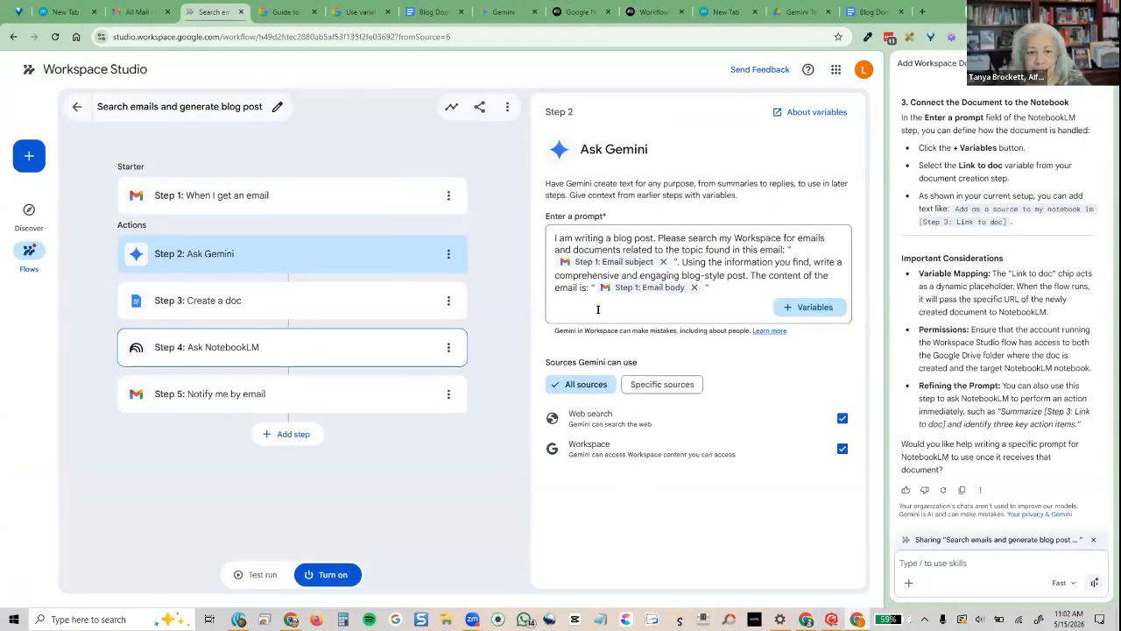
Confirm Step 4 Ask NotebookLM uses the Workflow test notebook and Step 3's Link to doc variable
left_click(193, 344)
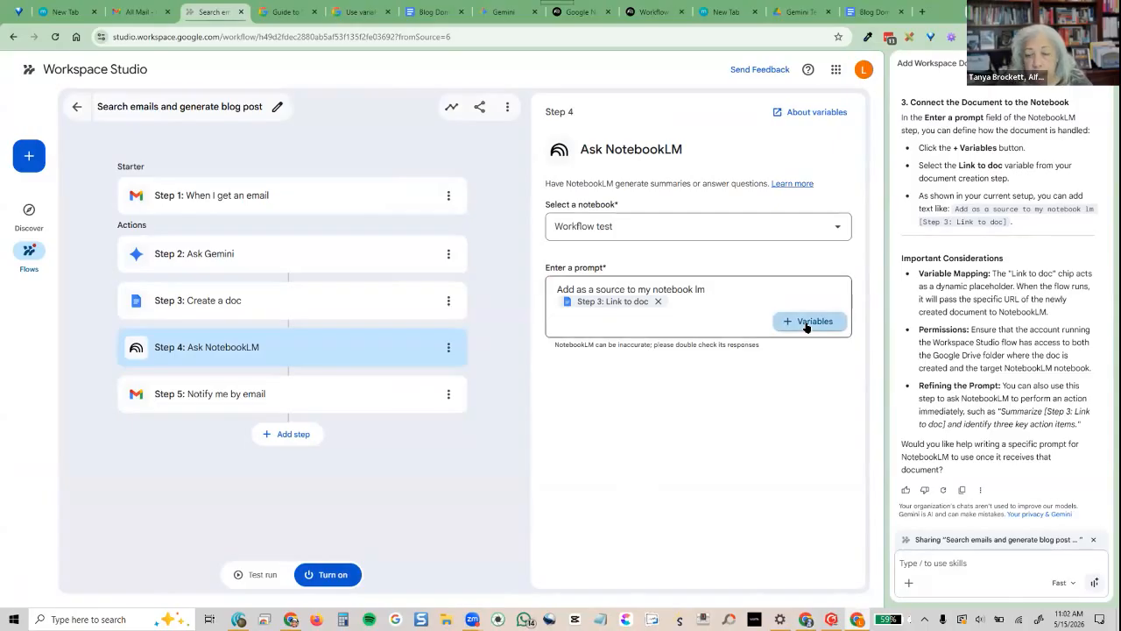
left_click(807, 322)
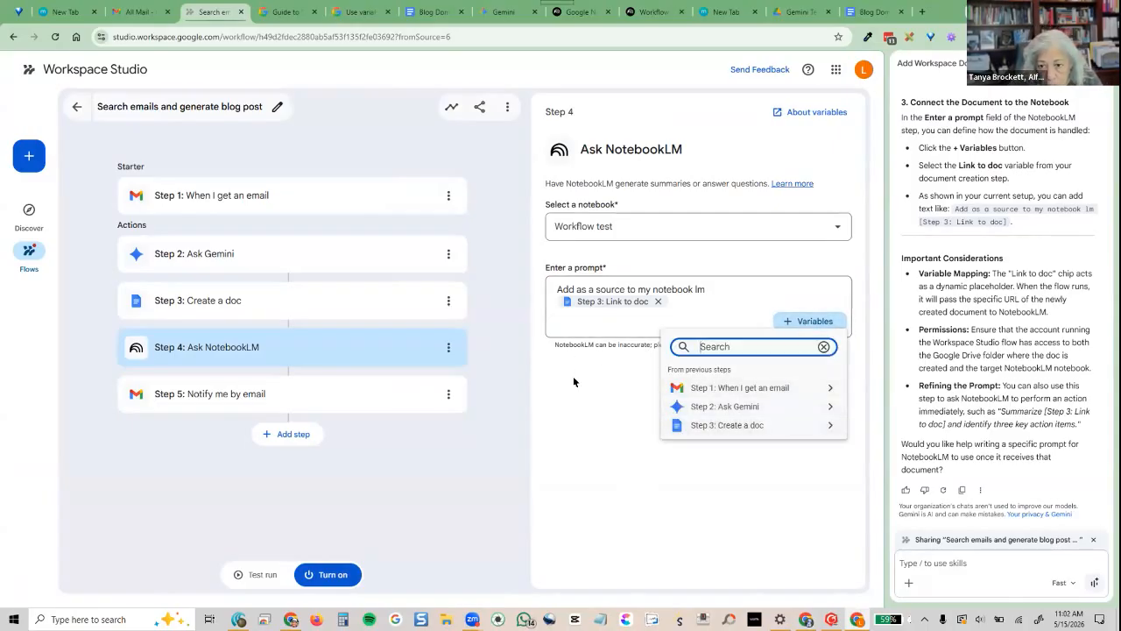
left_click(807, 230)
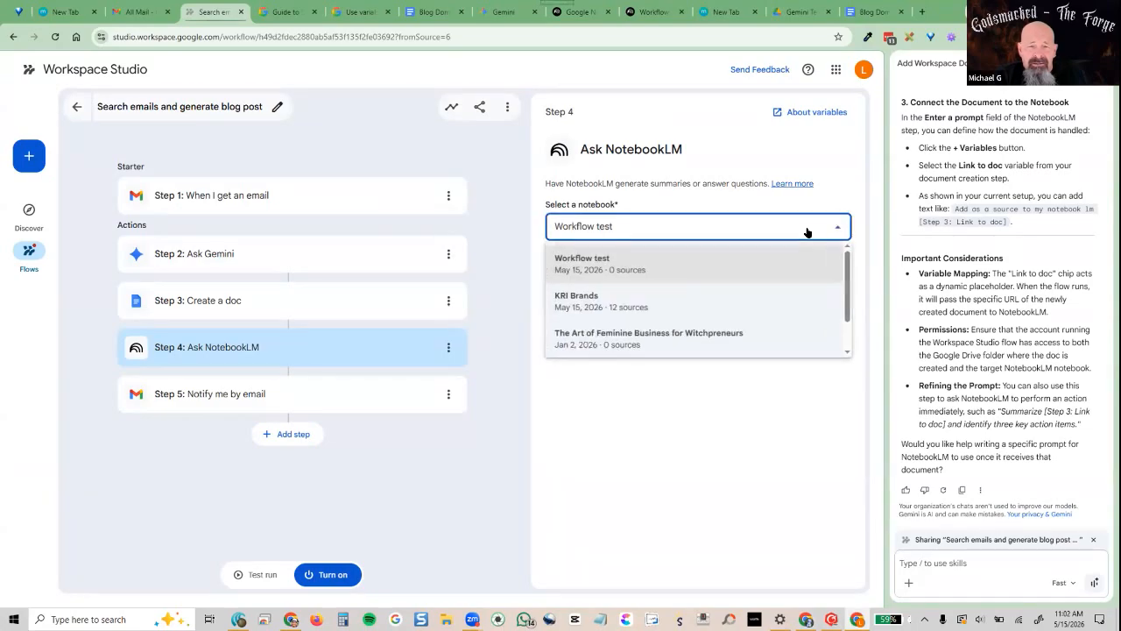
left_click(807, 231)
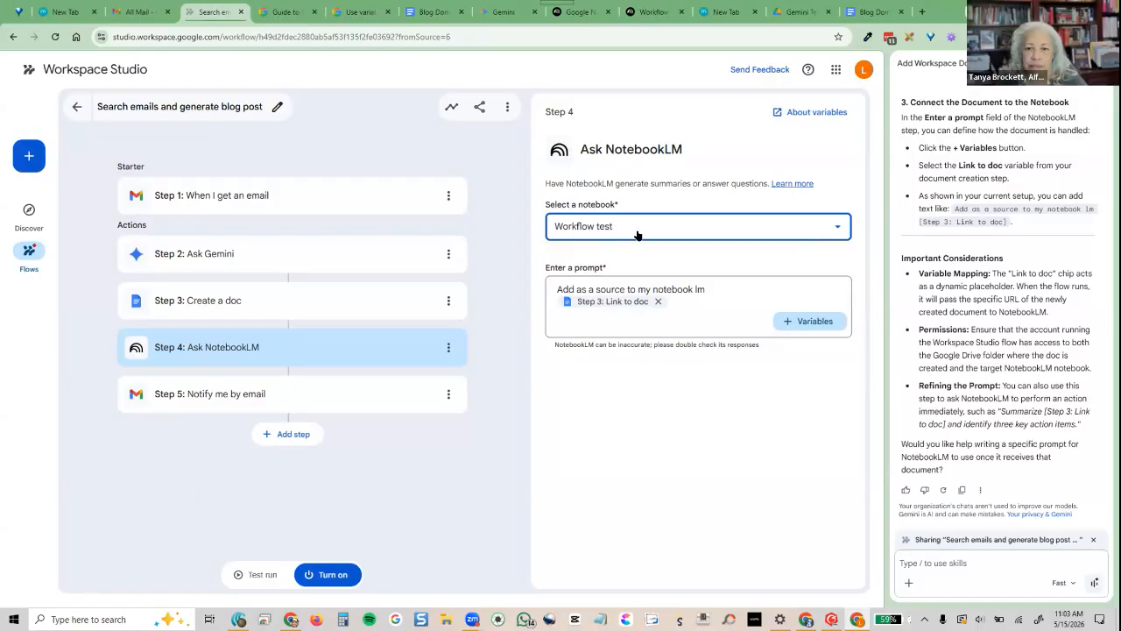
left_click(790, 324)
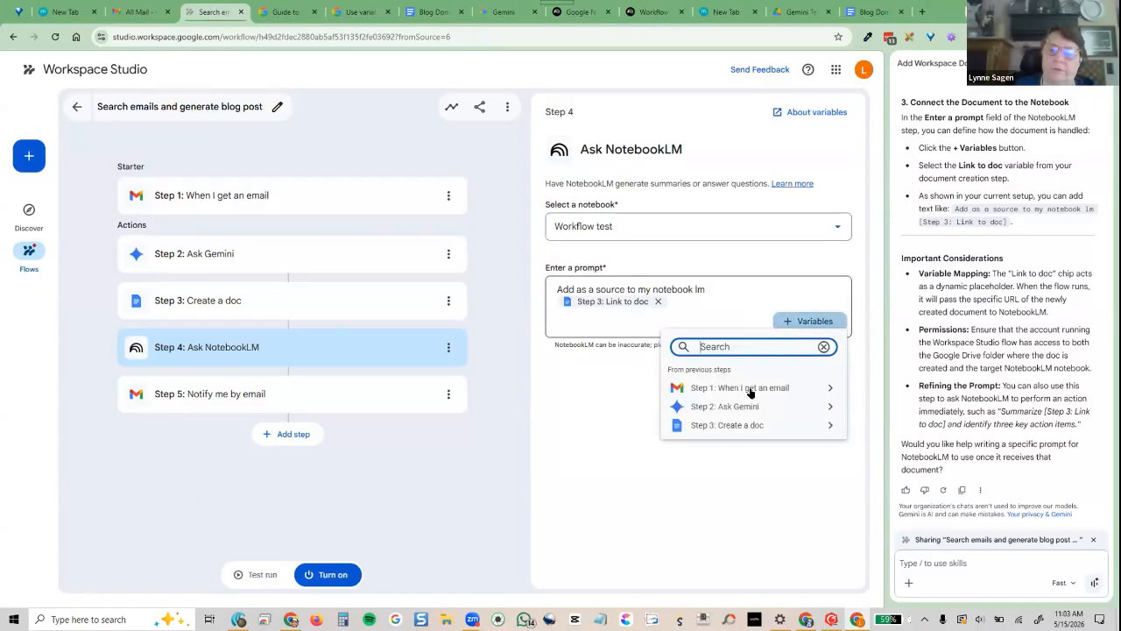
left_click(599, 453)
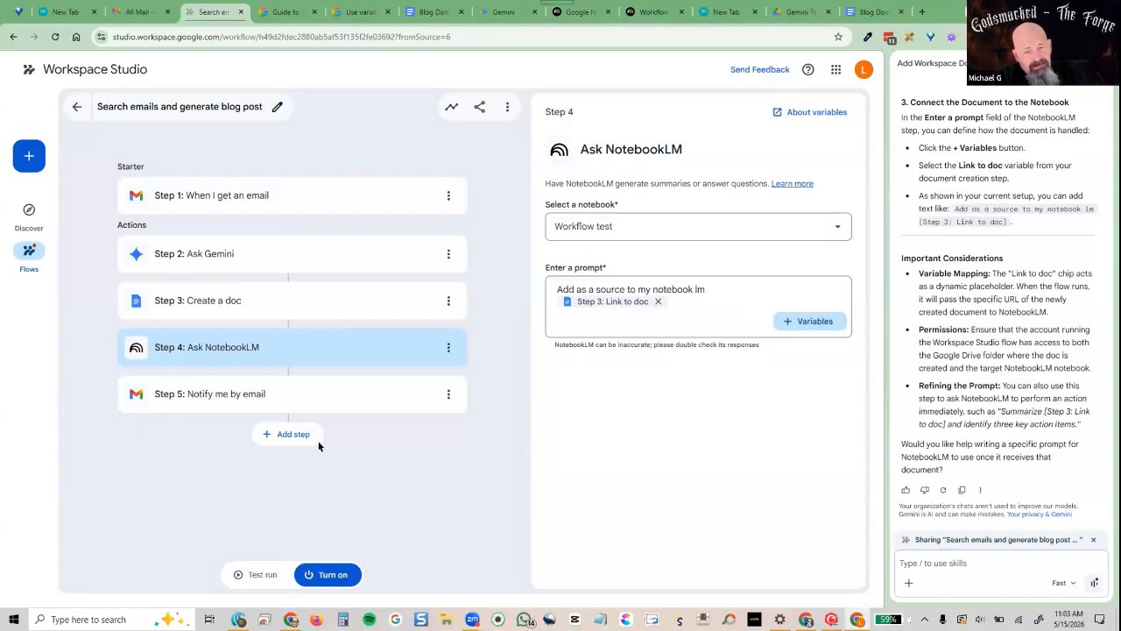
Add an empty step below Notify me by email and browse every category of available actions
left_click(289, 433)
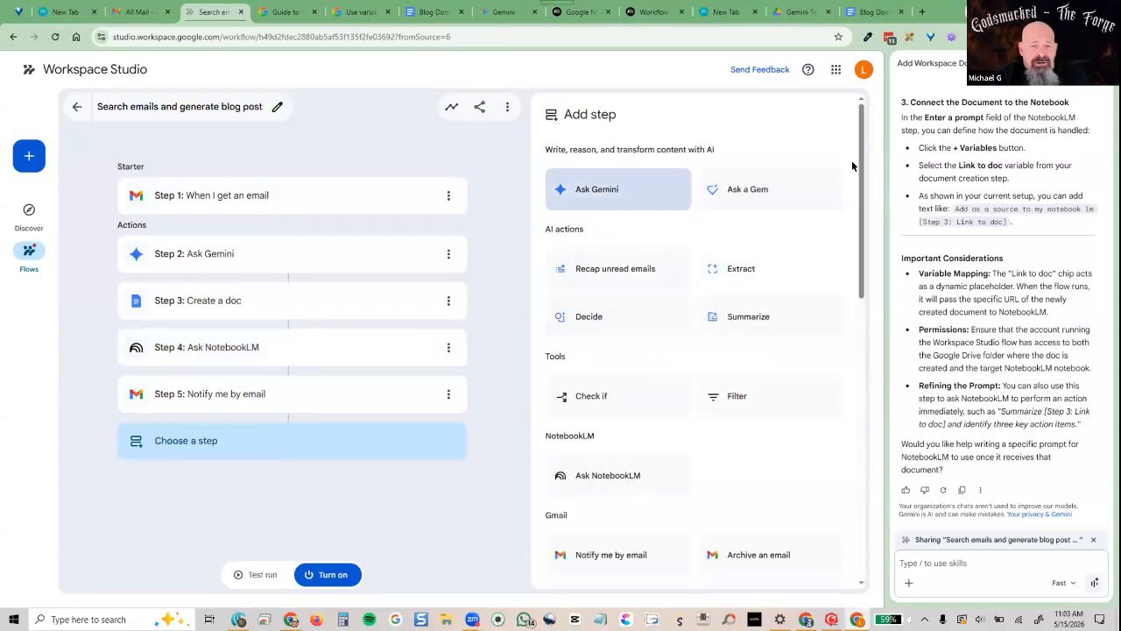
scroll(863, 202, "down", 5)
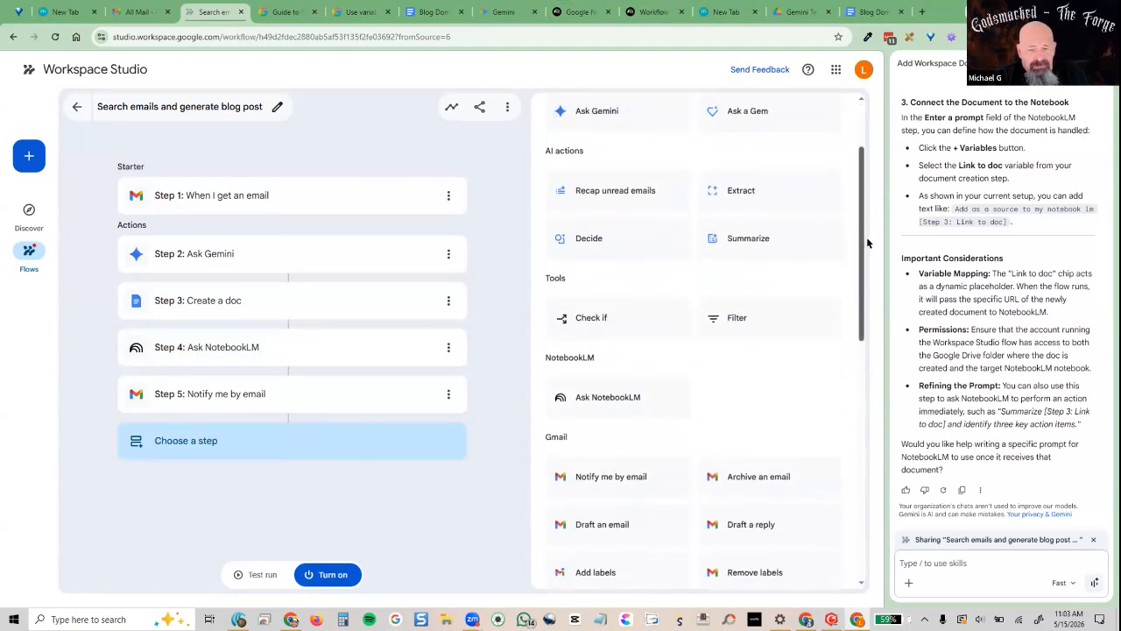
scroll(877, 314, "up", 1)
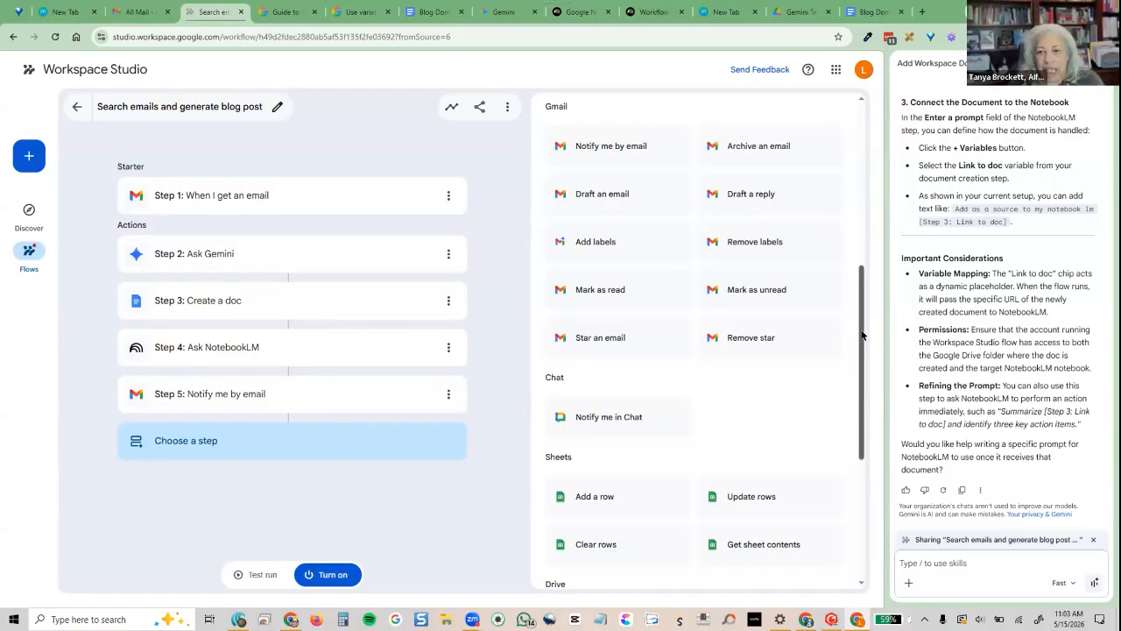
scroll(861, 336, "down", 3)
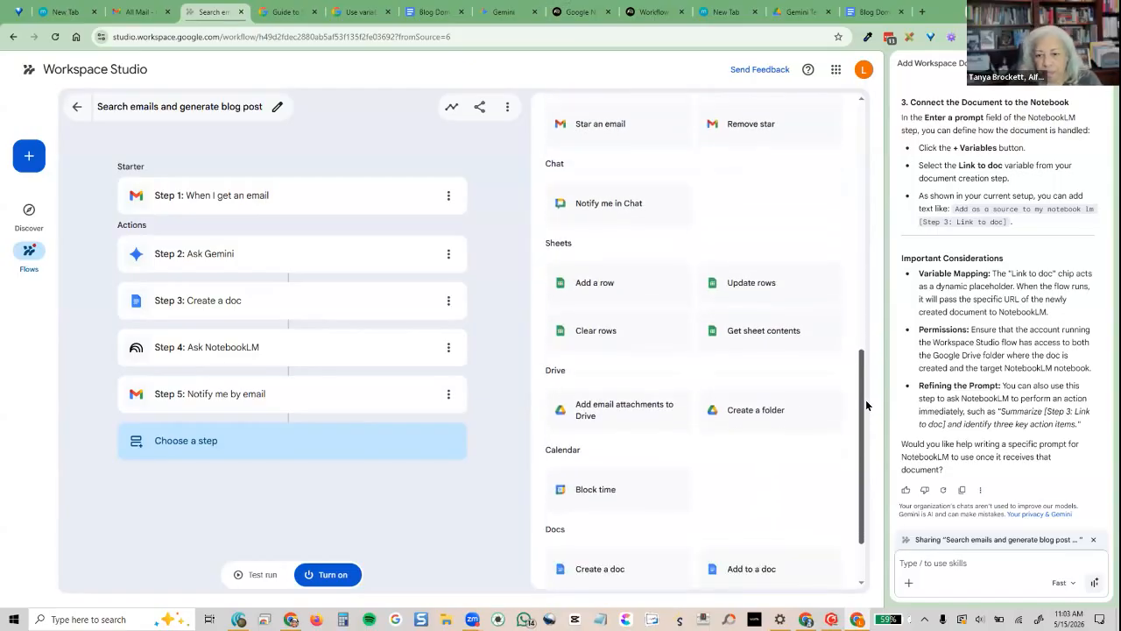
scroll(865, 400, "down", 2)
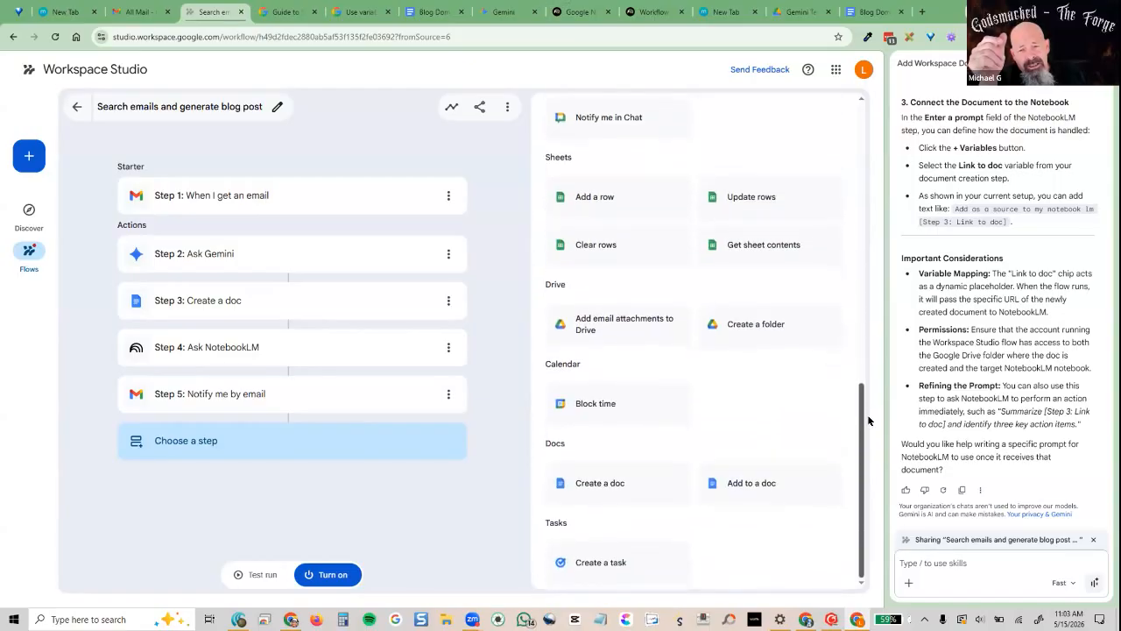
scroll(857, 397, "up", 6)
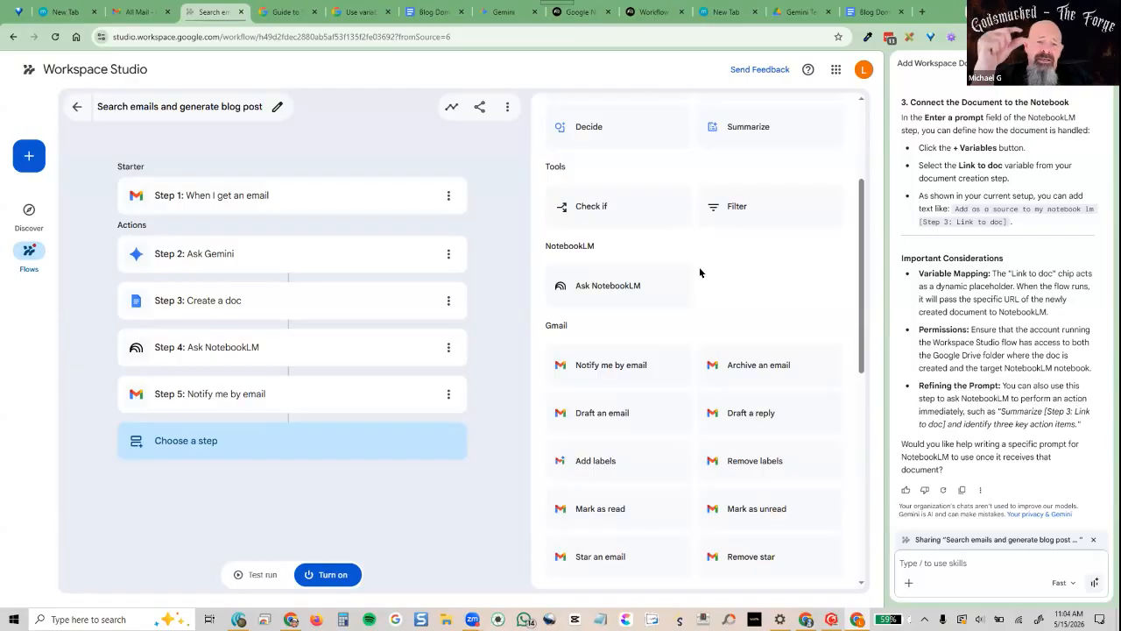
key("alt+Tab")
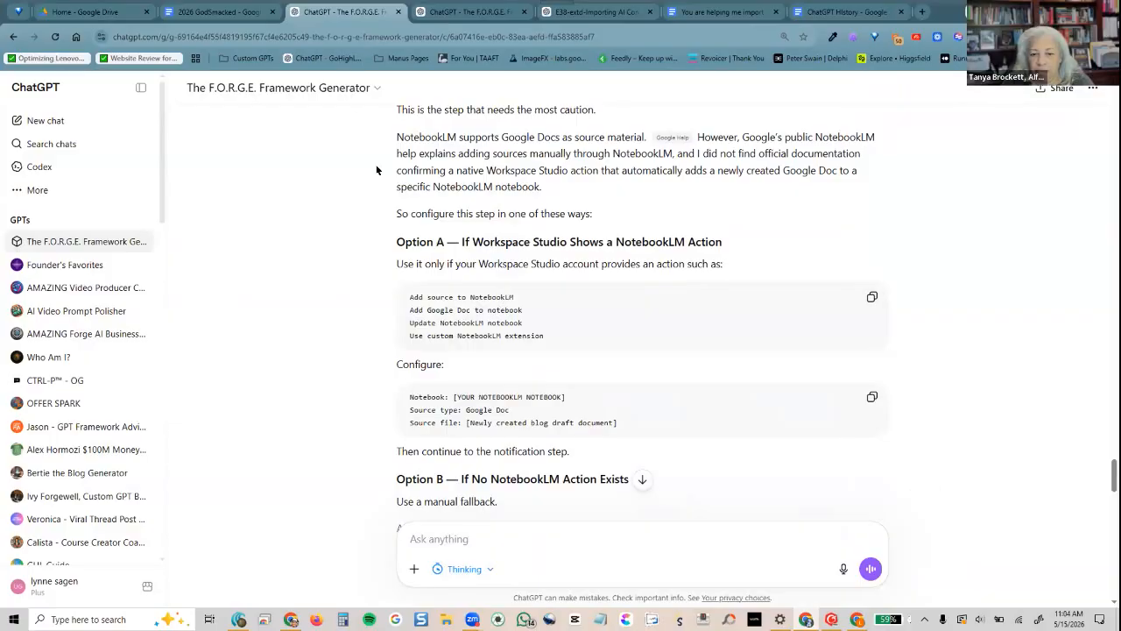
Read Option B's manual fallback for adding the Google Doc link as a NotebookLM source
scroll(341, 392, "down", 2)
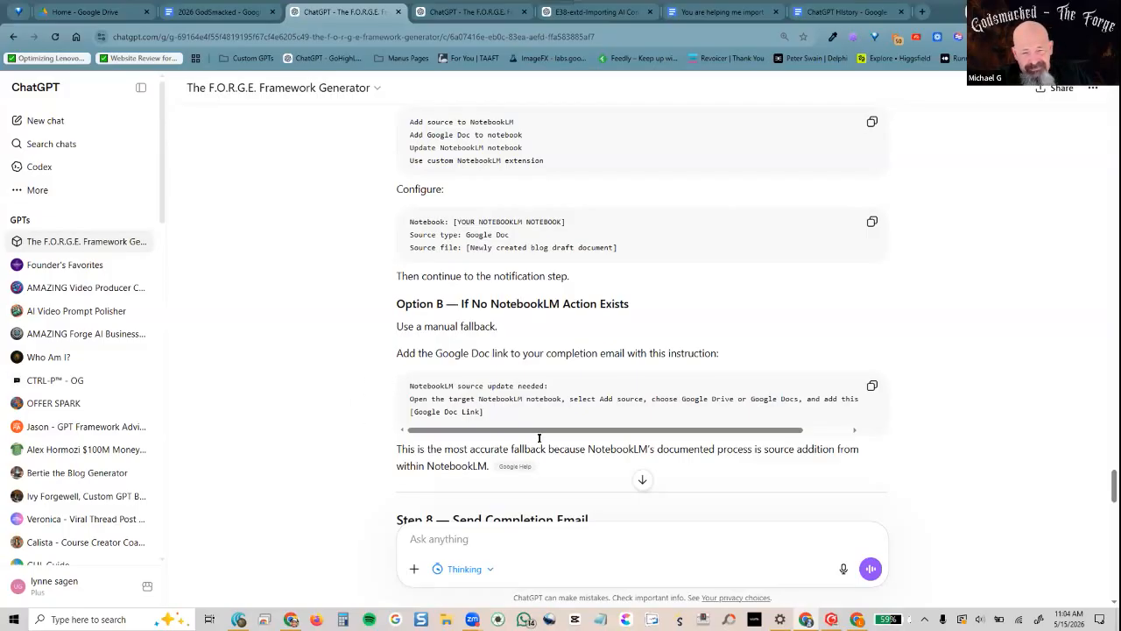
left_click_drag(541, 430, 321, 415)
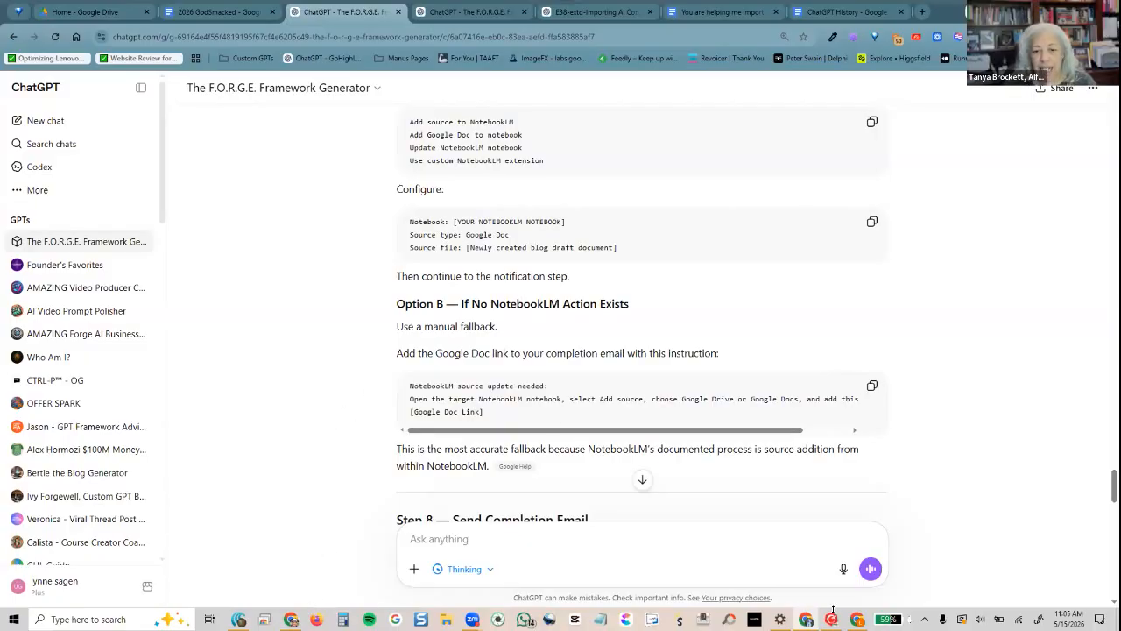
Replace the Ask NotebookLM prompt with the pasted 'NotebookLM source update needed' instructions
left_click(857, 618)
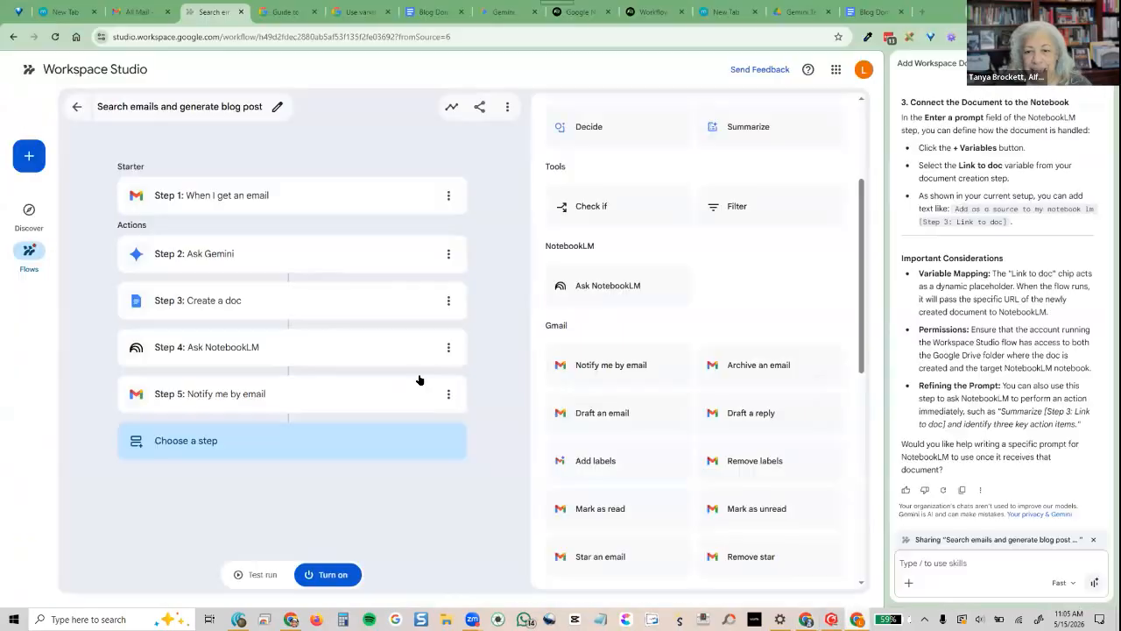
left_click(171, 350)
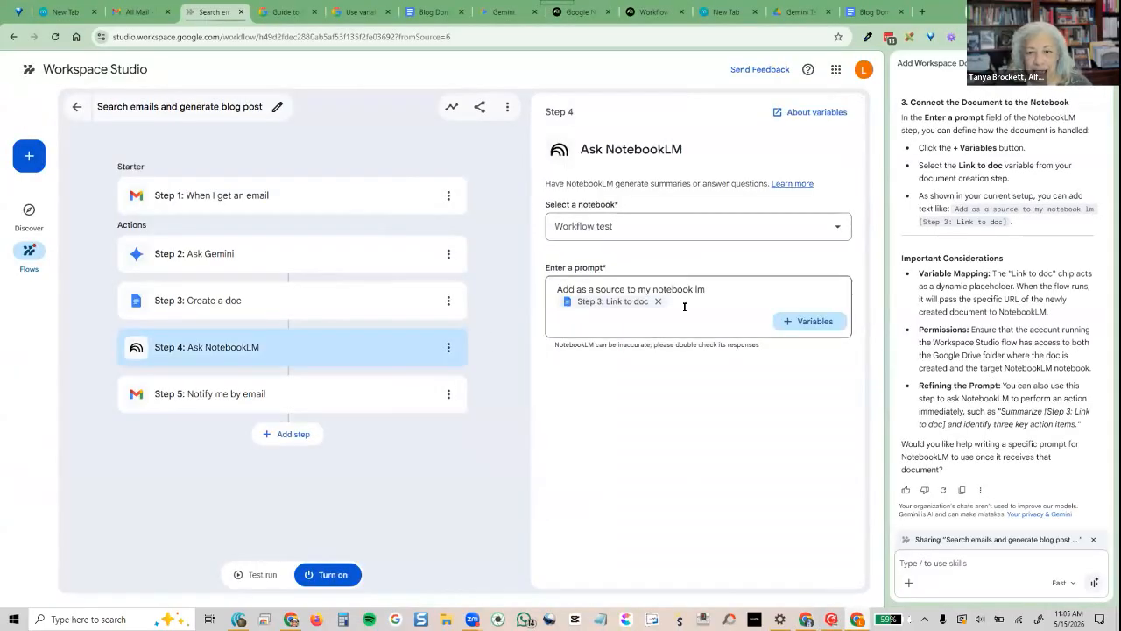
left_click_drag(681, 302, 557, 291)
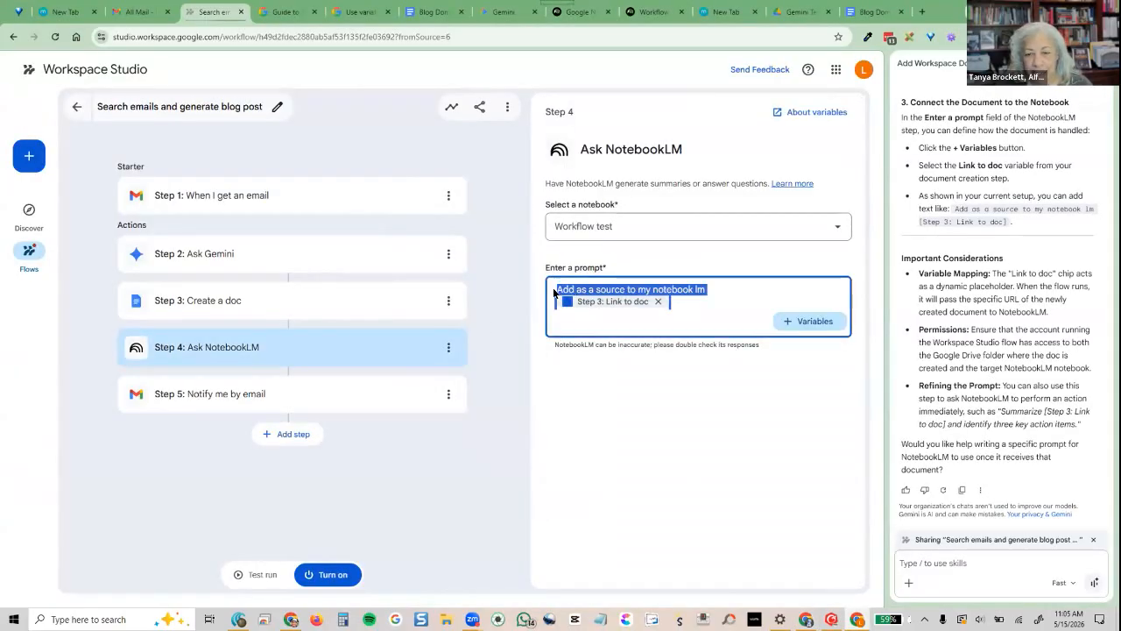
right_click(558, 292)
left_click(595, 356)
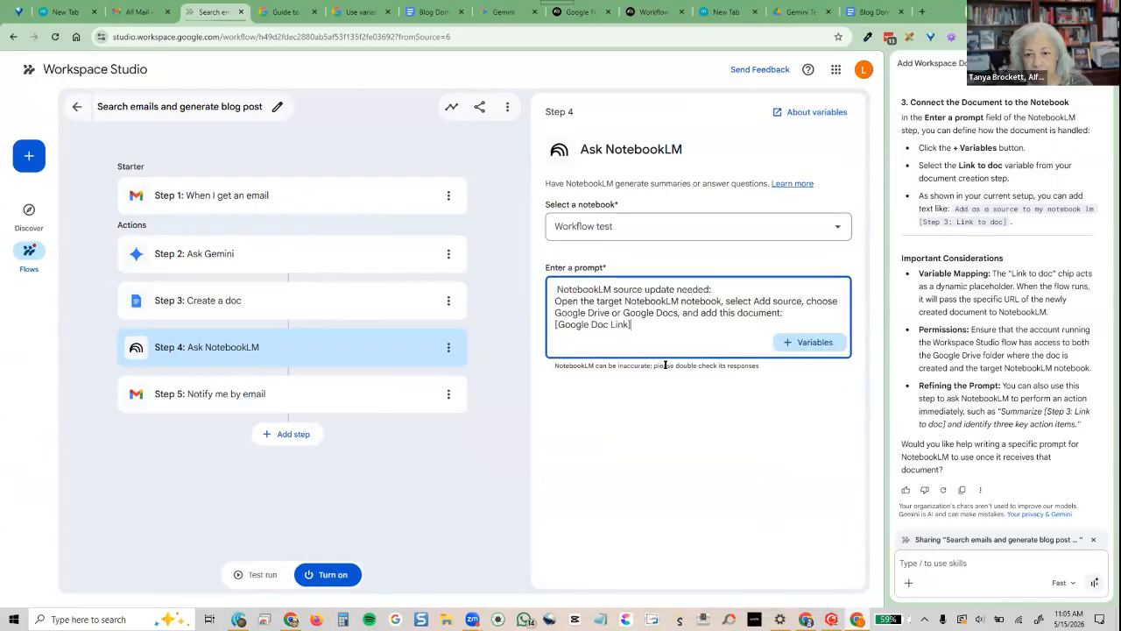
Swap the [Google Doc Link] placeholder for the Step 3: Create a doc Link to doc variable
left_click_drag(633, 324, 554, 325)
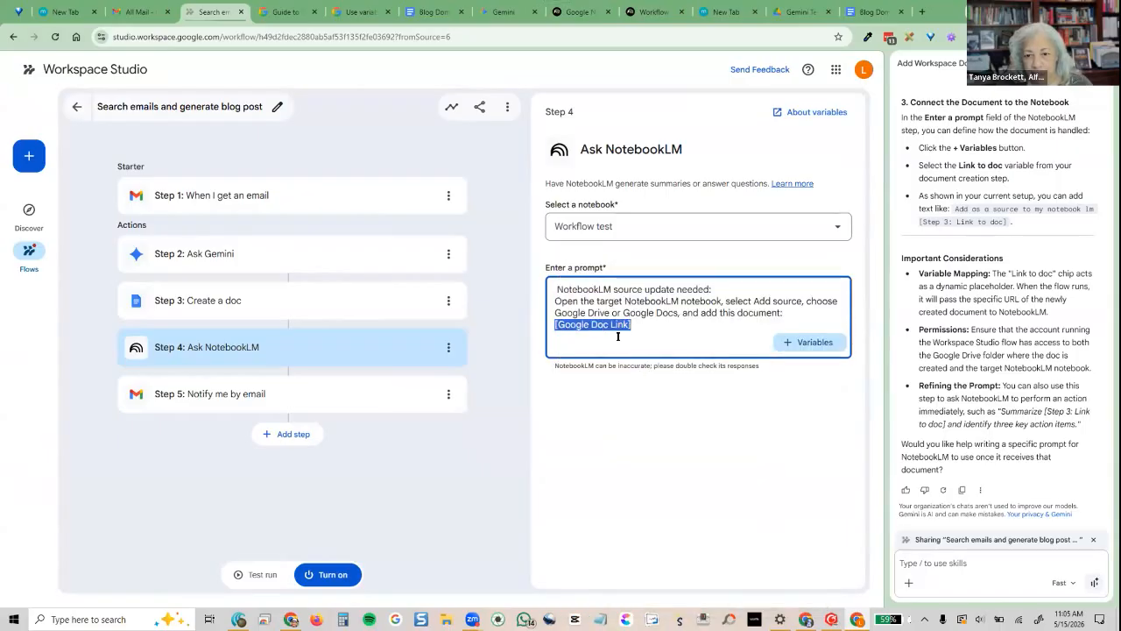
left_click(788, 342)
left_click(759, 446)
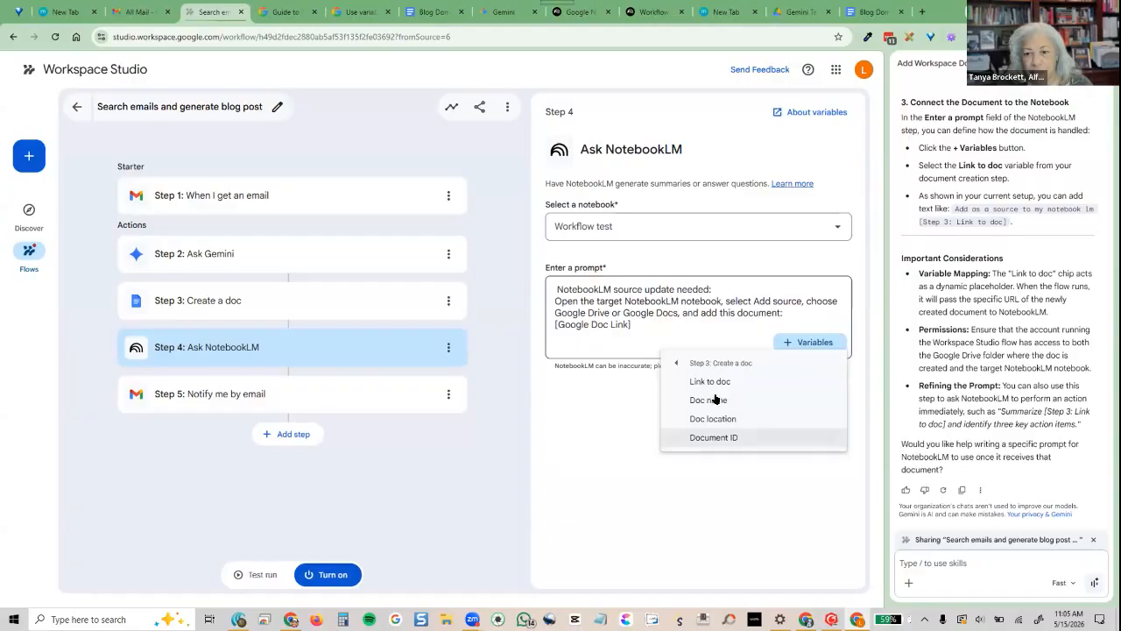
left_click(706, 383)
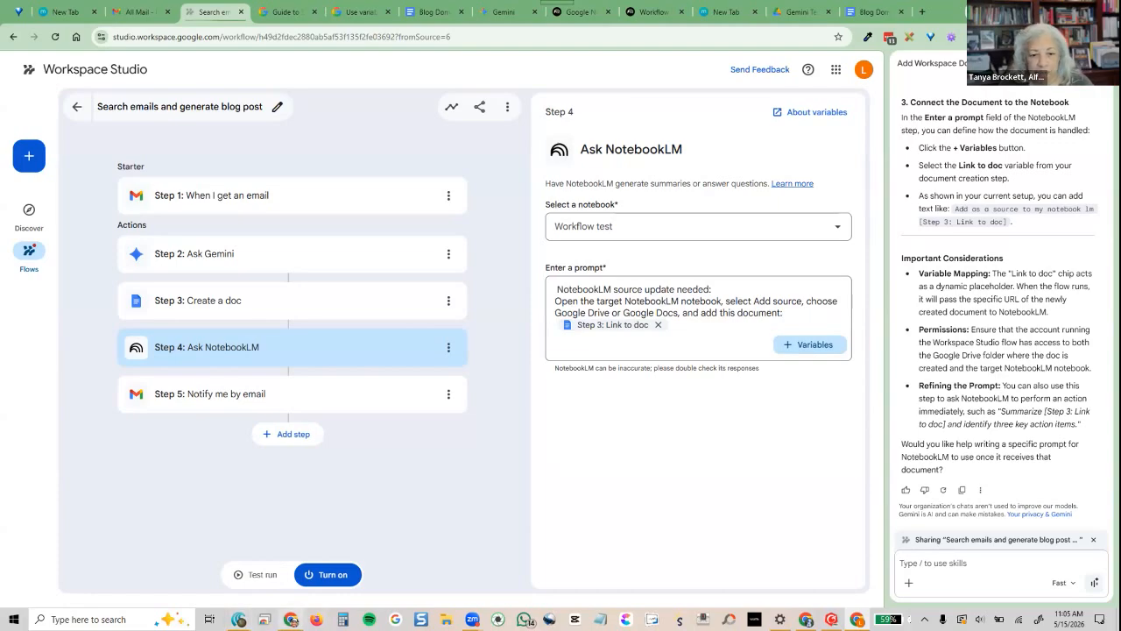
left_click(291, 620)
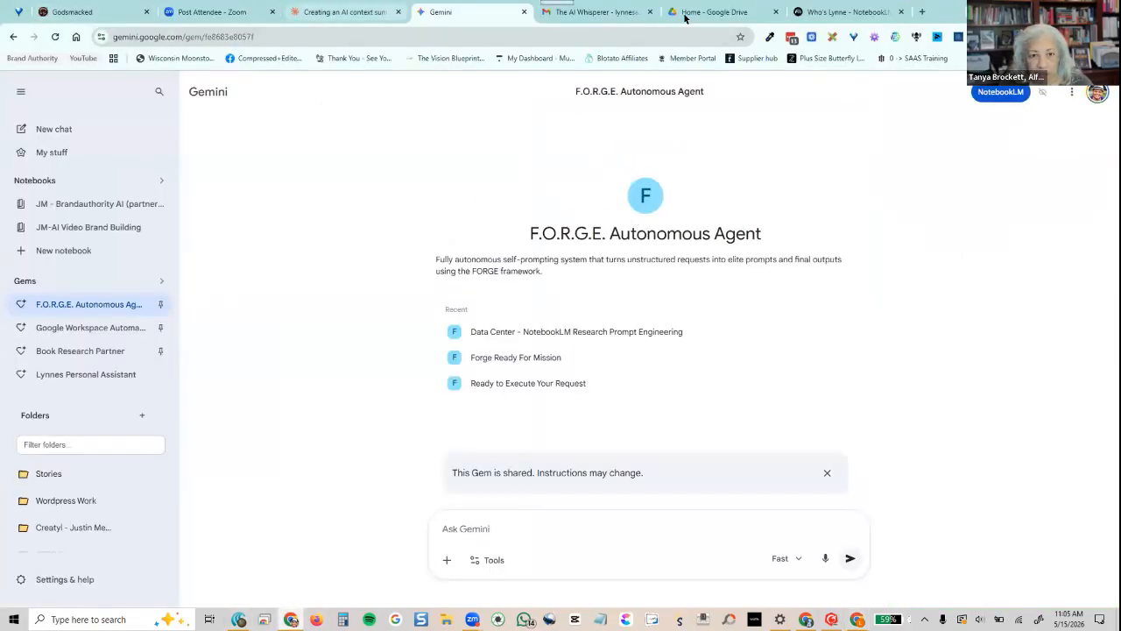
Start forwarding The AI Whisperer email to your own address
left_click(578, 12)
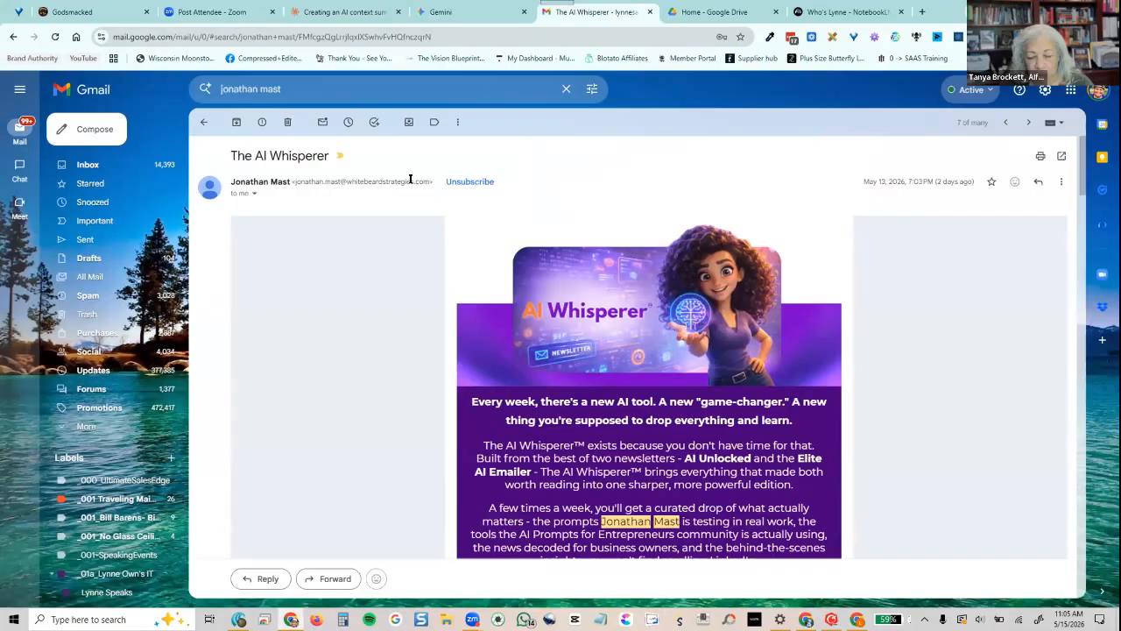
left_click(1061, 181)
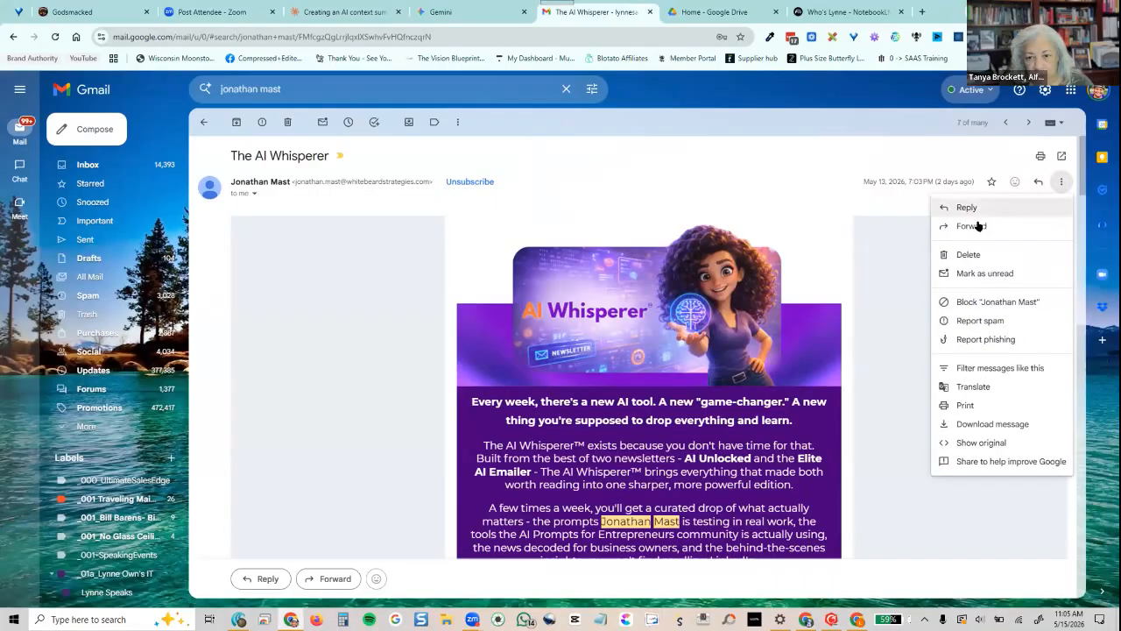
key("Return")
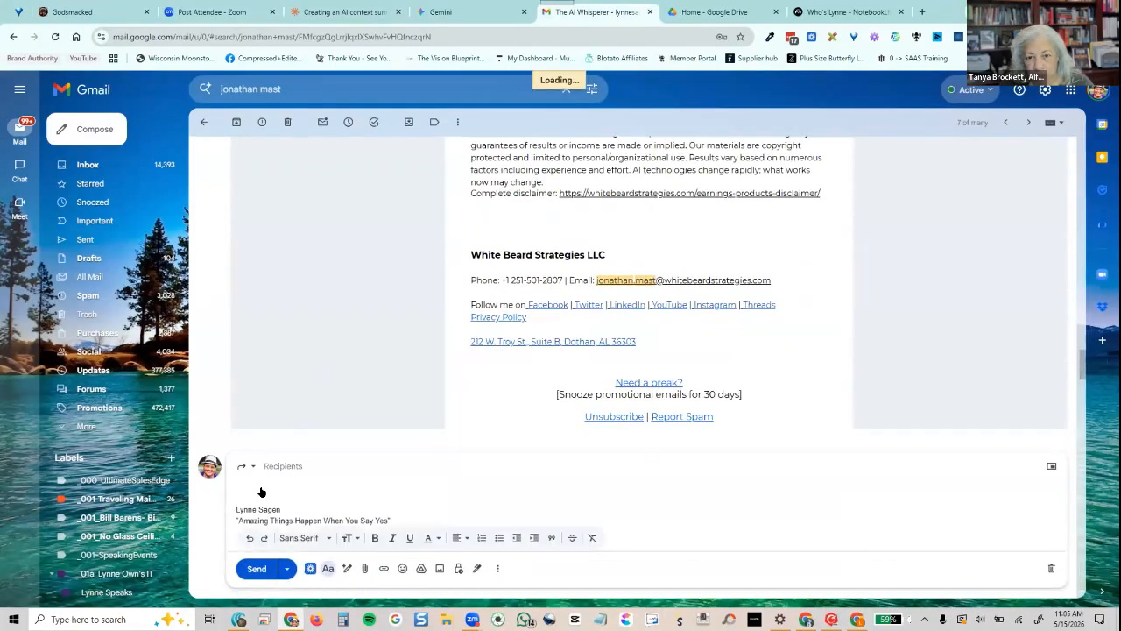
type("lynne")
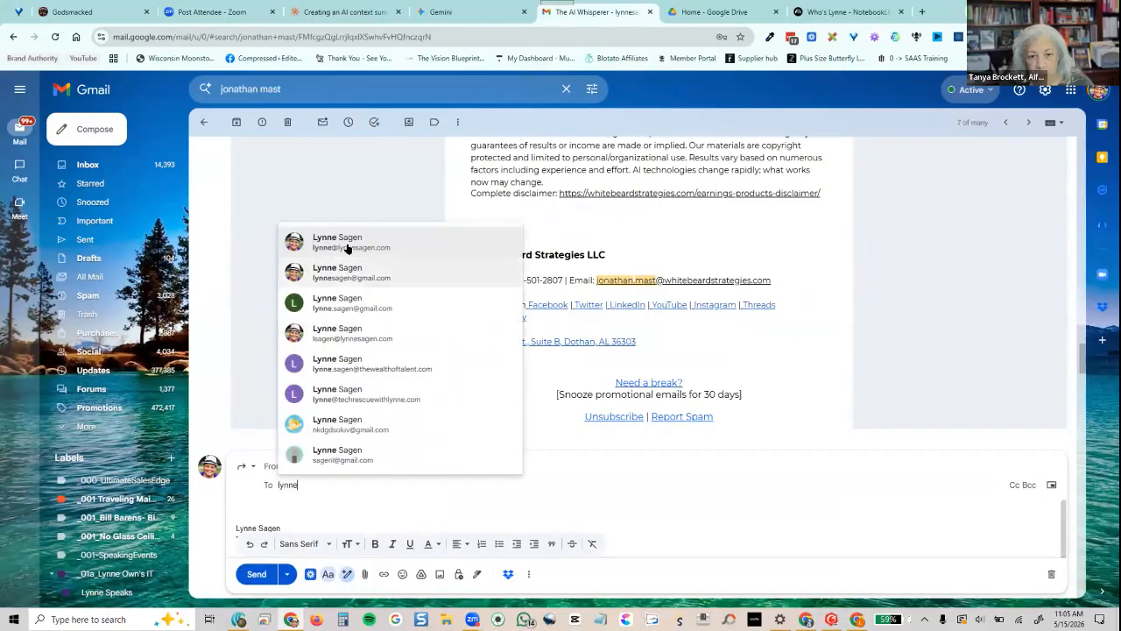
key("Return")
Change the forward's subject to 'AI Tool Box 2 Fwd: The AI Whisperer' and send it
left_click(246, 466)
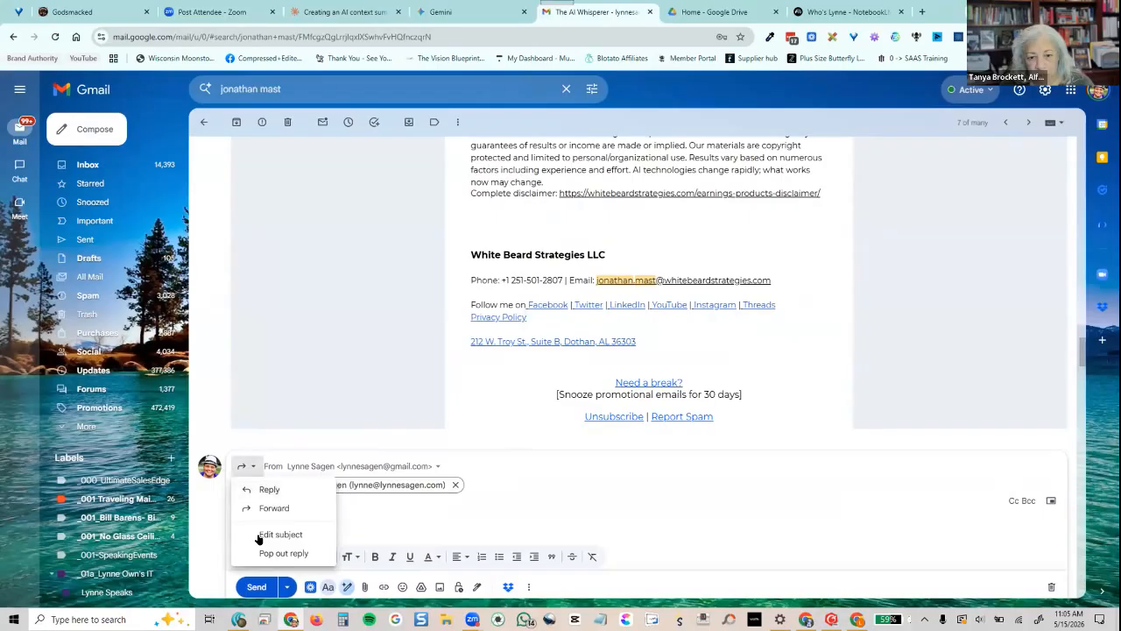
left_click(296, 533)
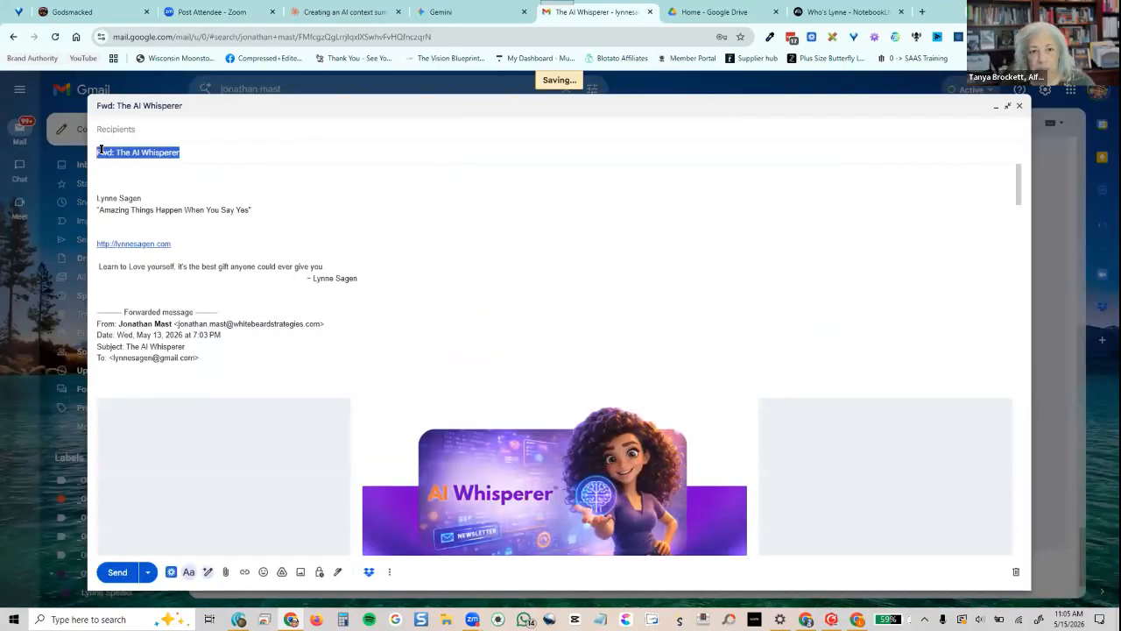
left_click(96, 150)
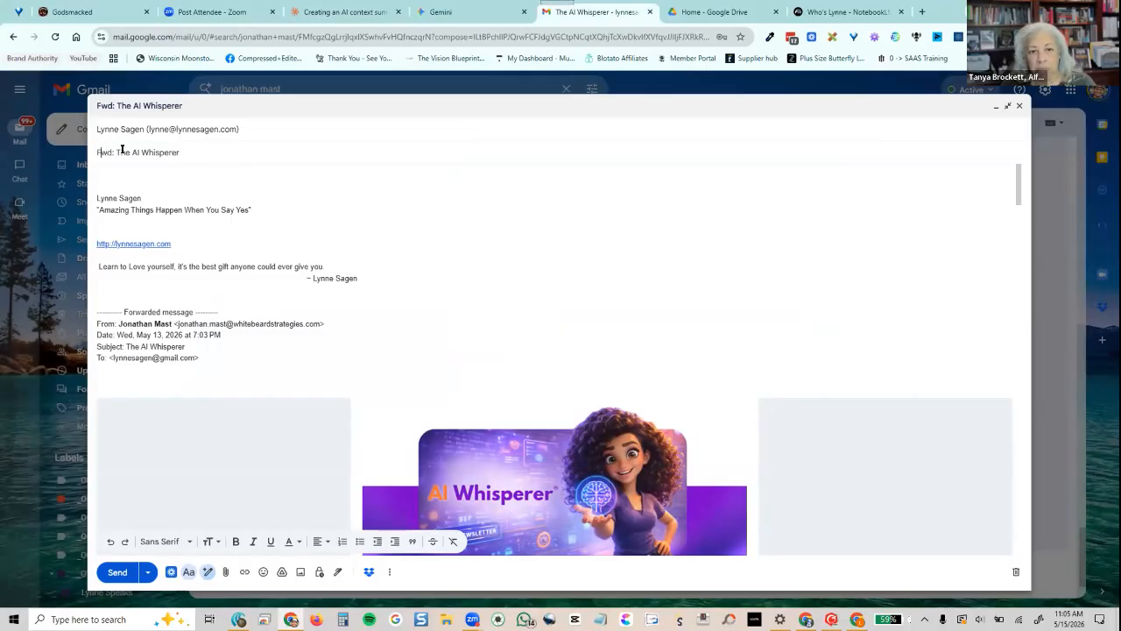
type("AI Tool ")
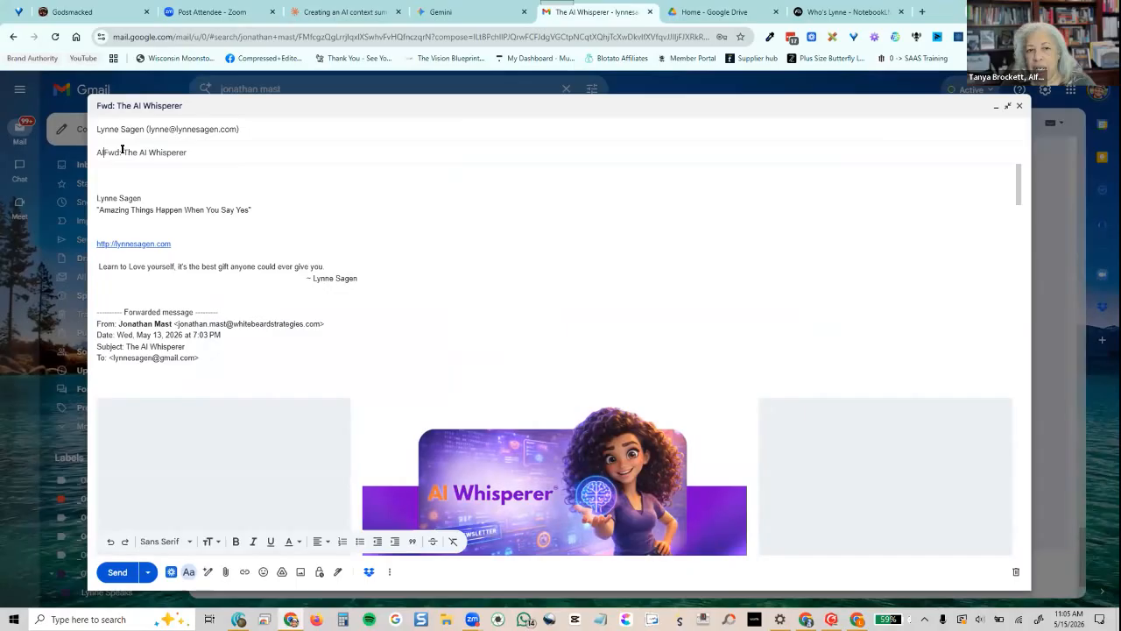
type("Box 2")
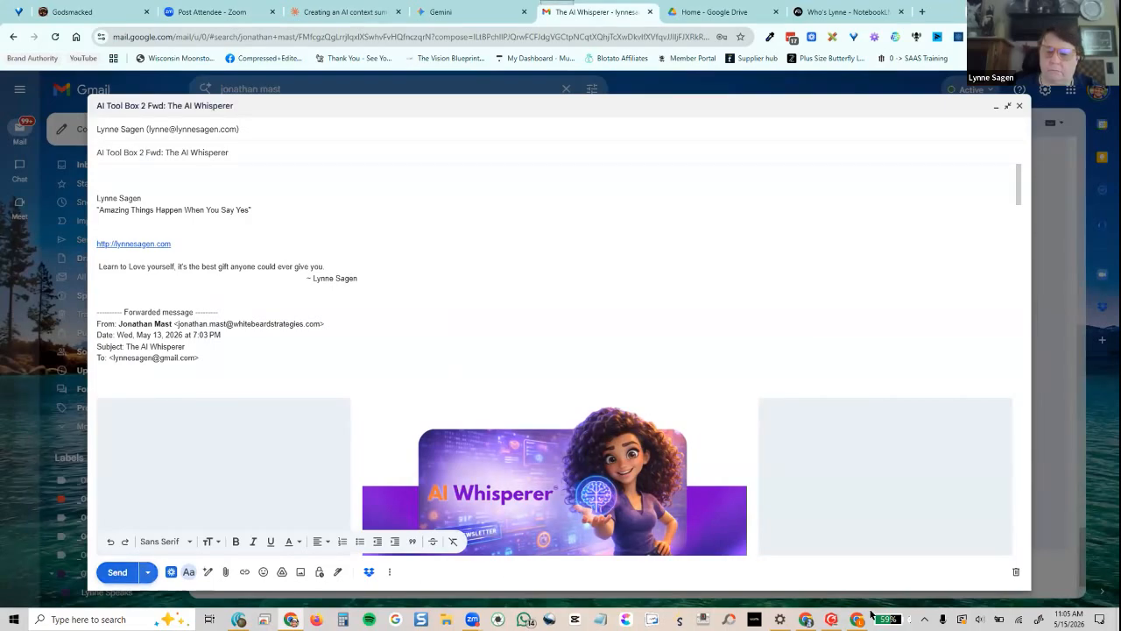
left_click(118, 572)
left_click(857, 619)
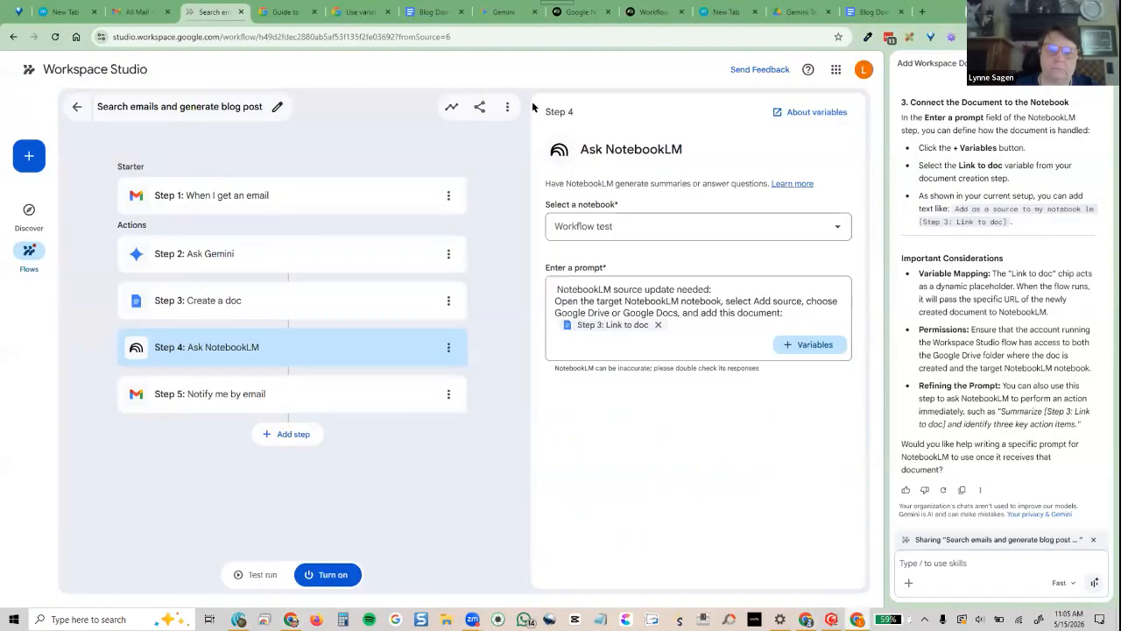
Bring up Gmail's All Mail list with the two 'Blog Post Created' notices from 10:40 and 10:43 AM
left_click(131, 14)
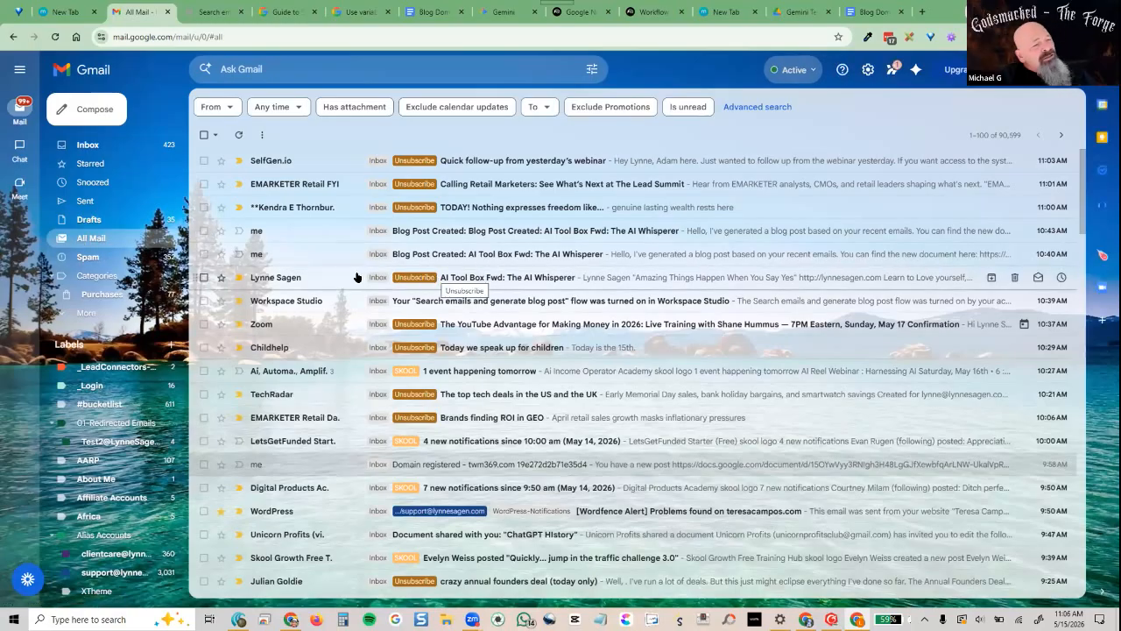
Archive both Blog Post Created emails and reload Gmail so the 11:06 AM AI Tool Box 2 forward appears
left_click(202, 255)
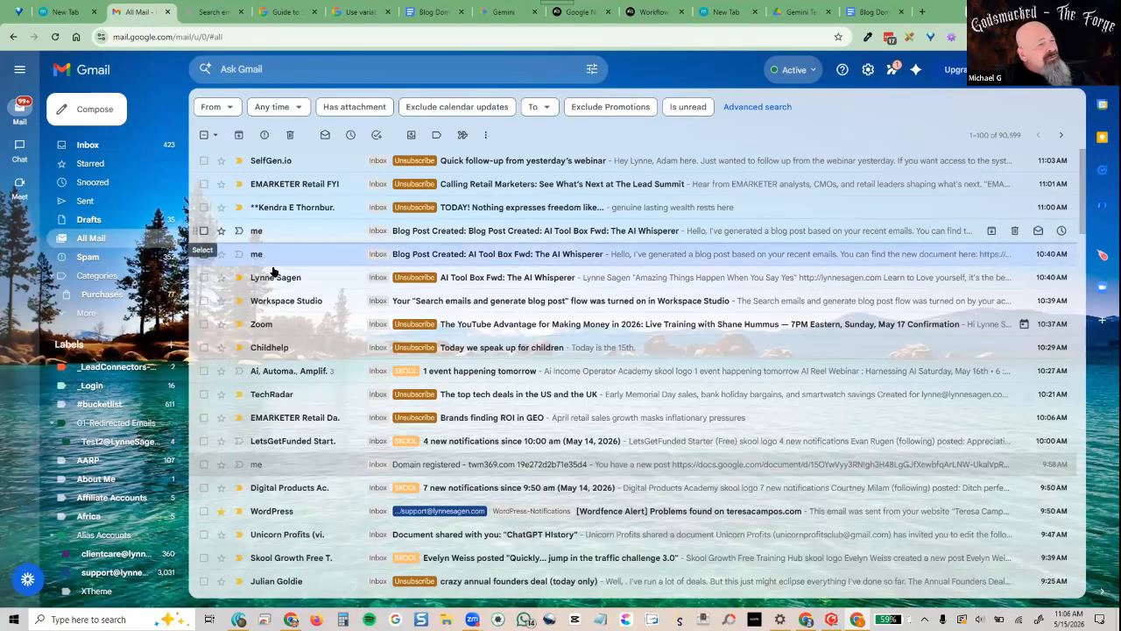
left_click(238, 134)
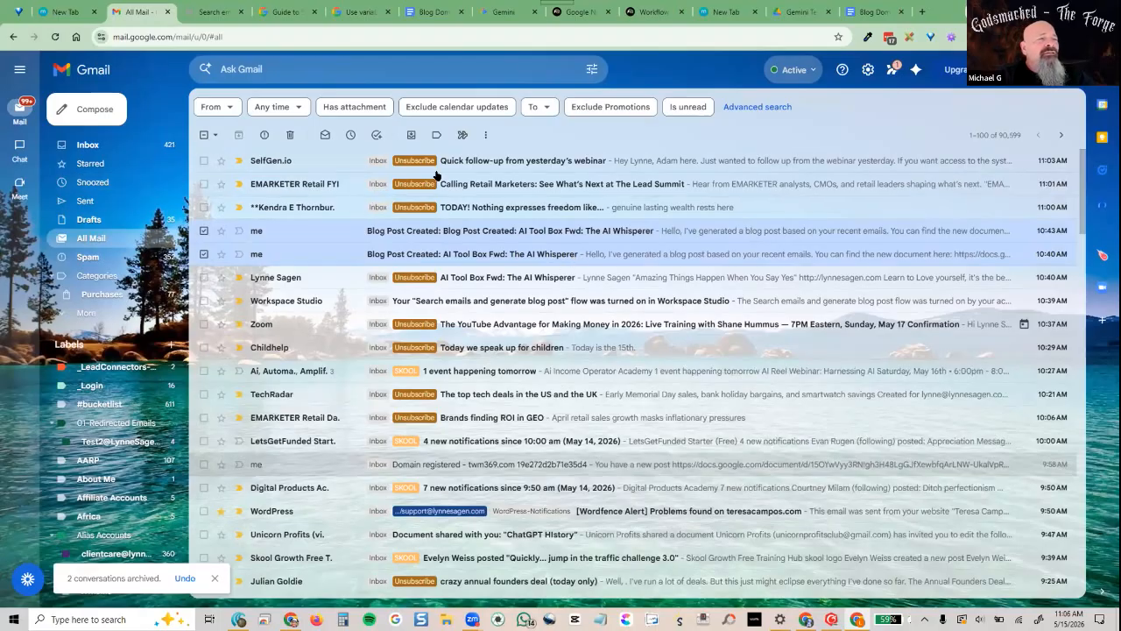
left_click(55, 38)
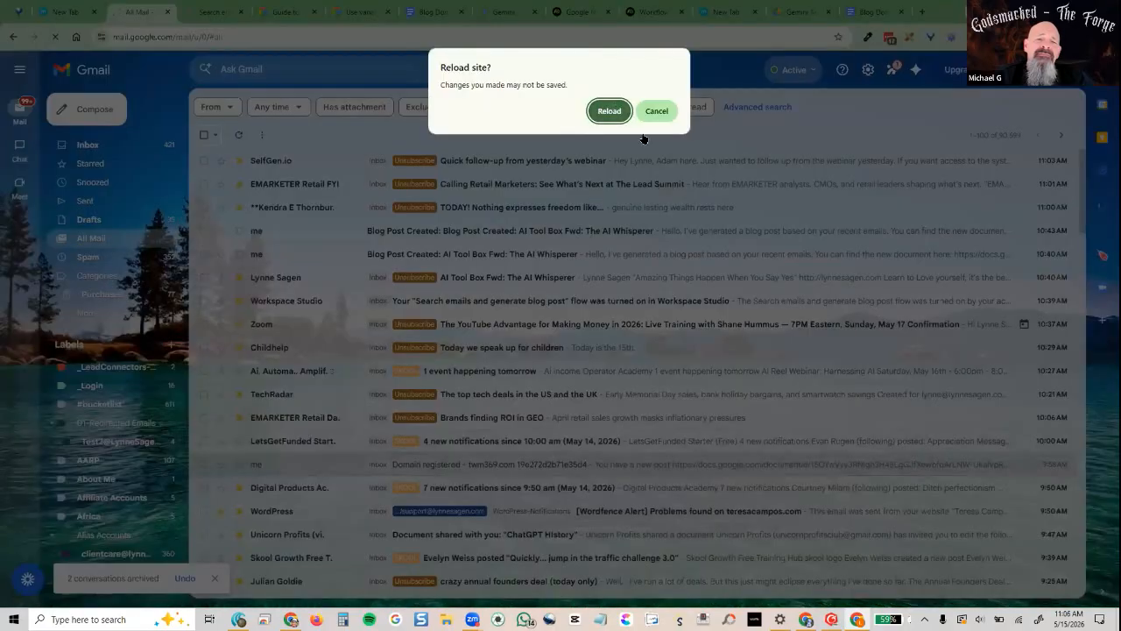
key("Return")
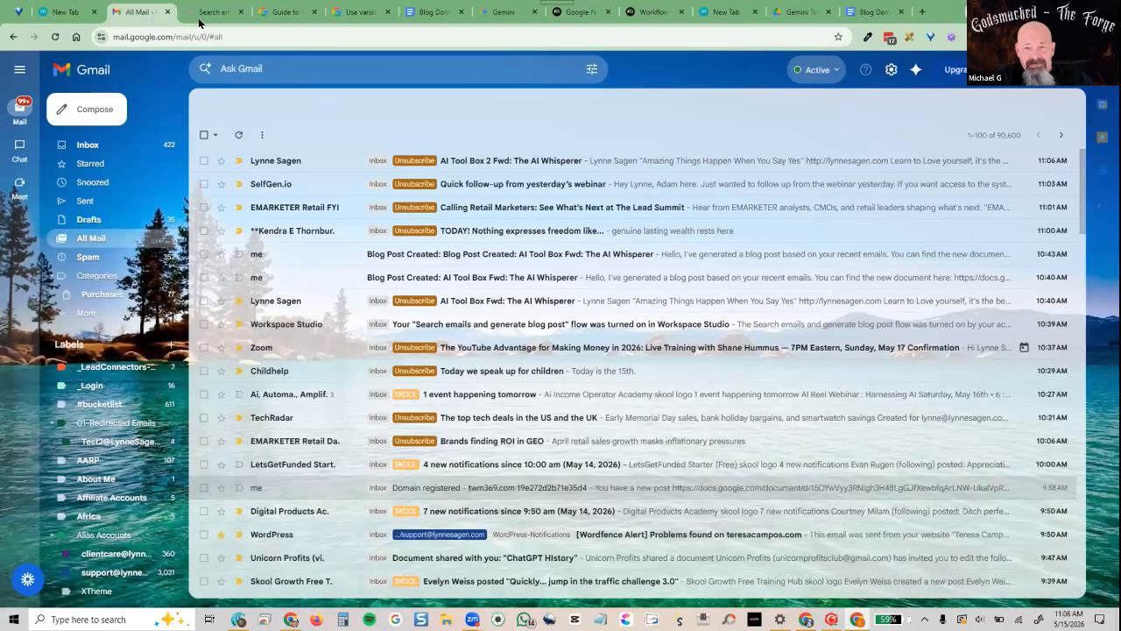
left_click(203, 13)
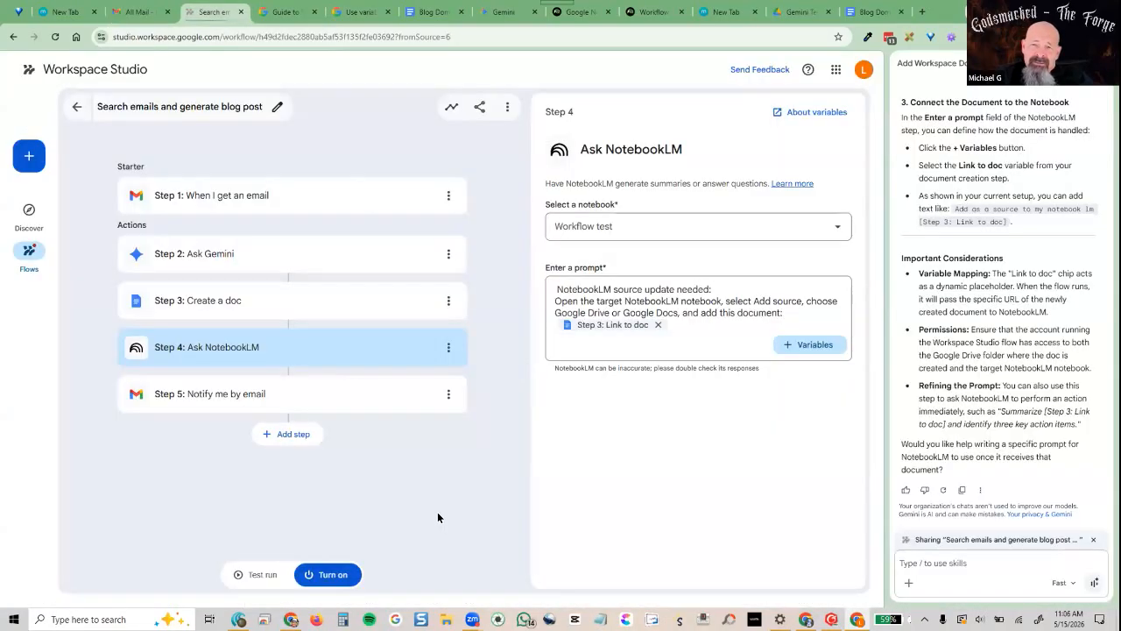
Test-run the flow, which creates the Step 3 doc but fails at Step 4 Ask NotebookLM
left_click(250, 575)
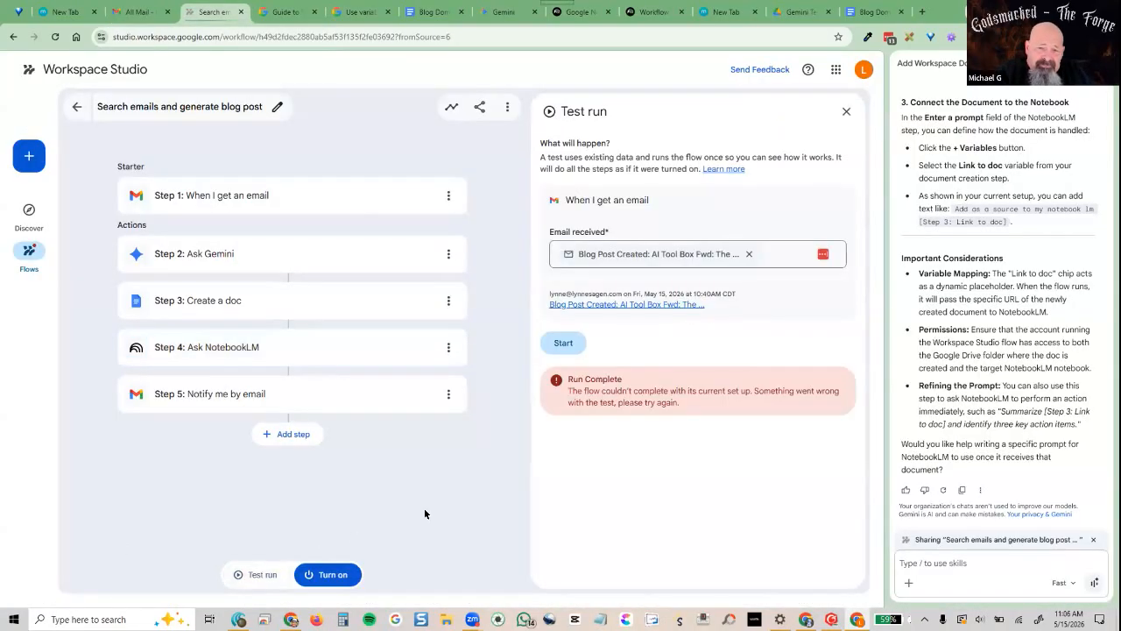
left_click(563, 342)
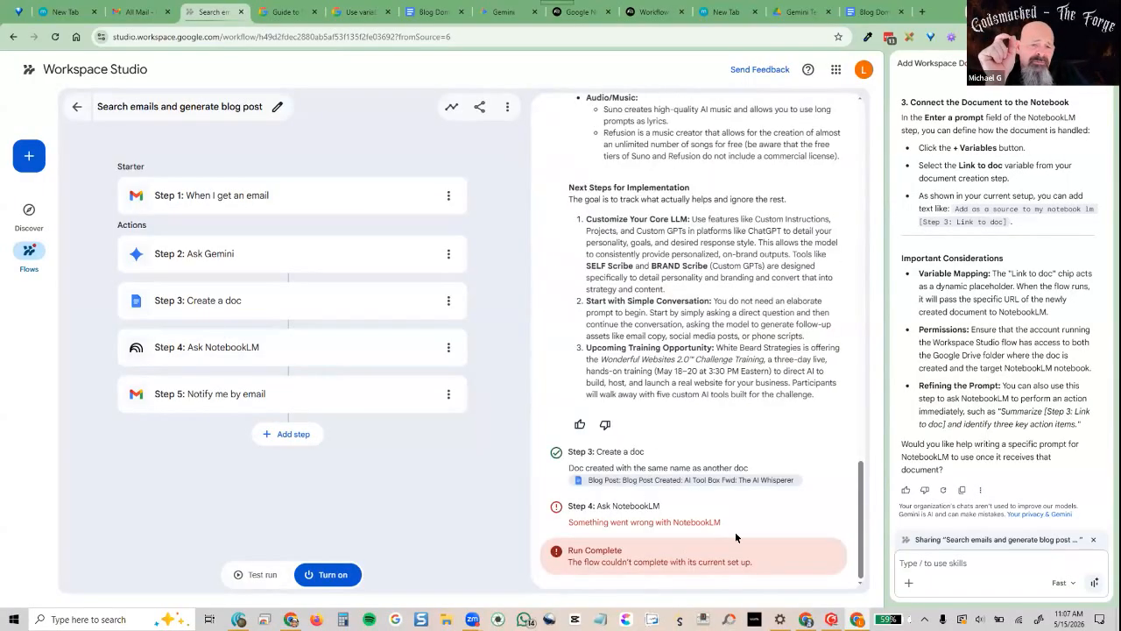
Move Ask NotebookLM below Notify me by email as Step 5 and start a new test run
left_click(348, 350)
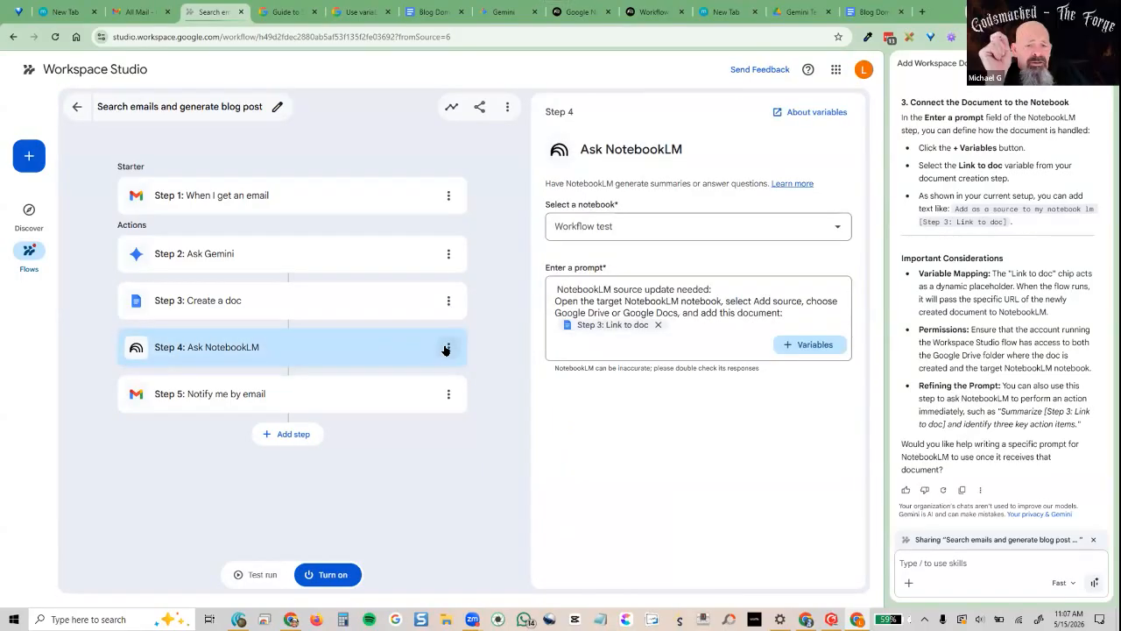
left_click(445, 349)
left_click(419, 398)
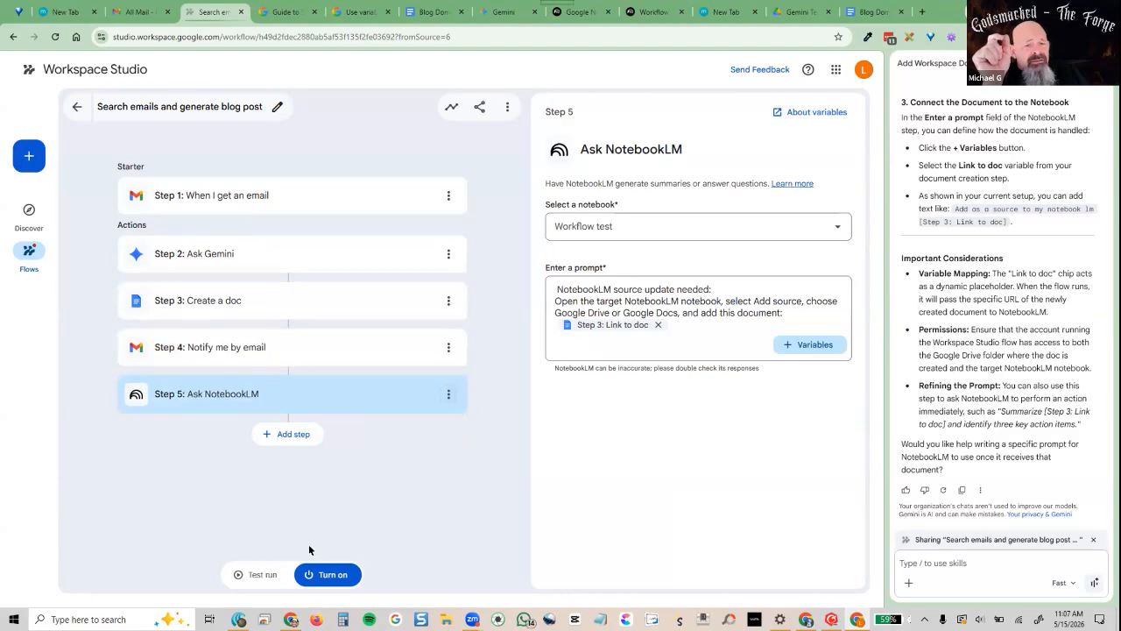
left_click(254, 573)
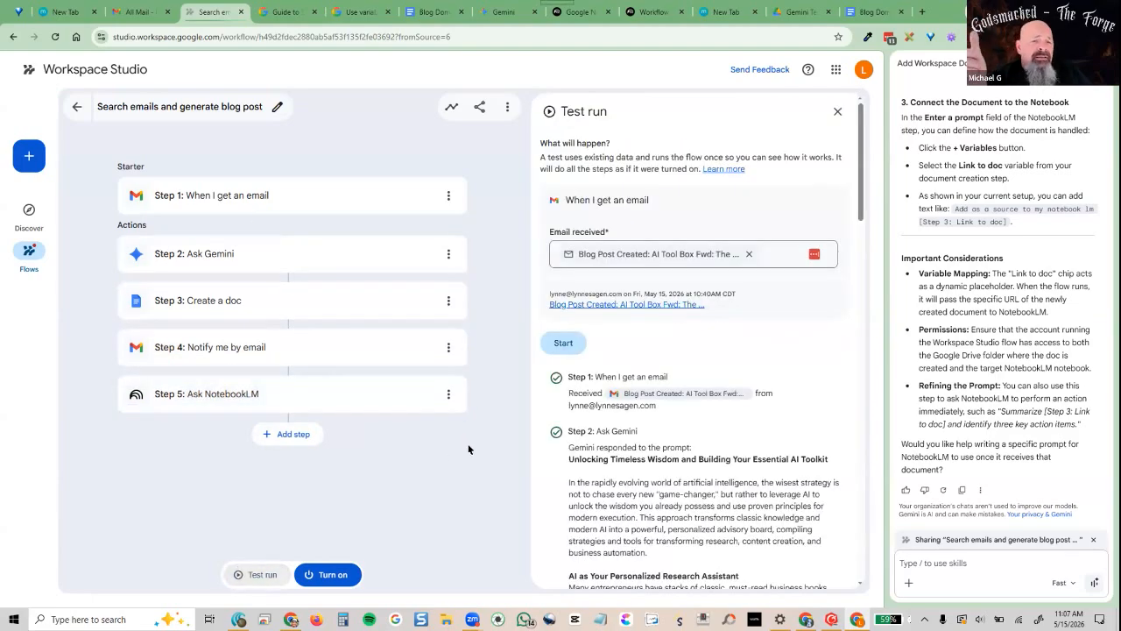
left_click(563, 343)
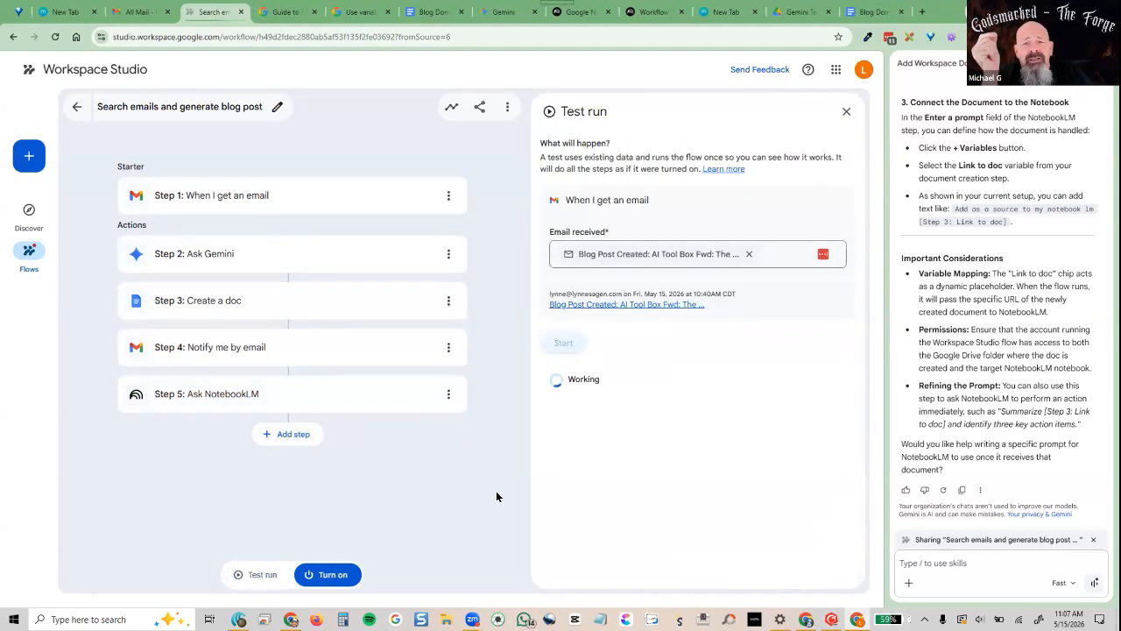